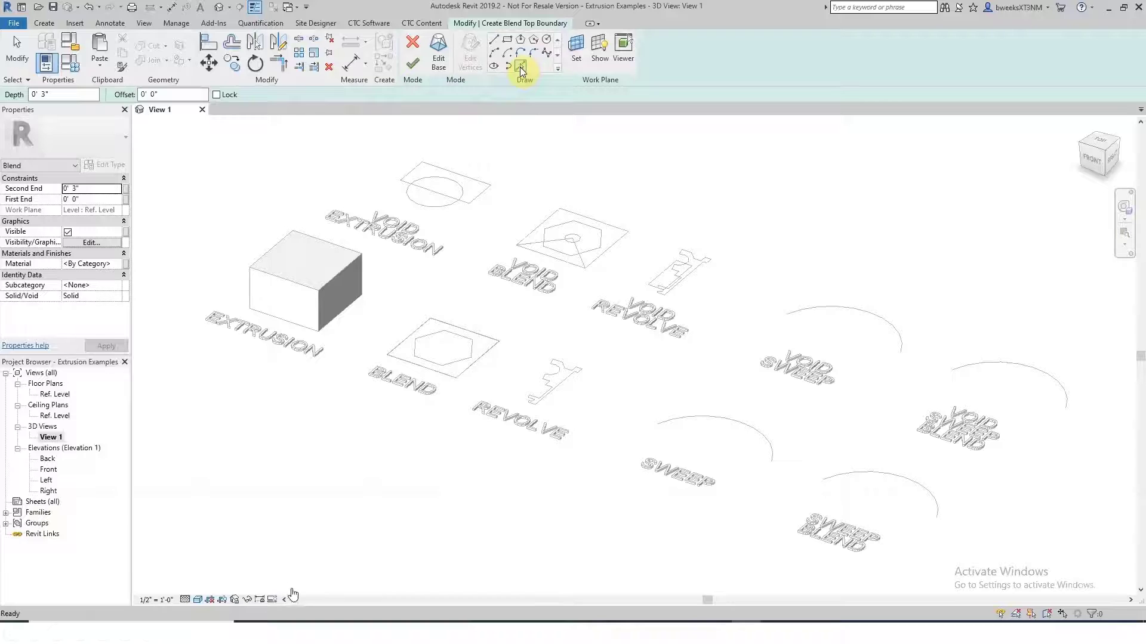
# - Pick the hexagon above the BLEND label as the blend's top boundary and complete the solid blend
pyautogui.click(520, 67)
pyautogui.press('Tab')
pyautogui.click(469, 345)
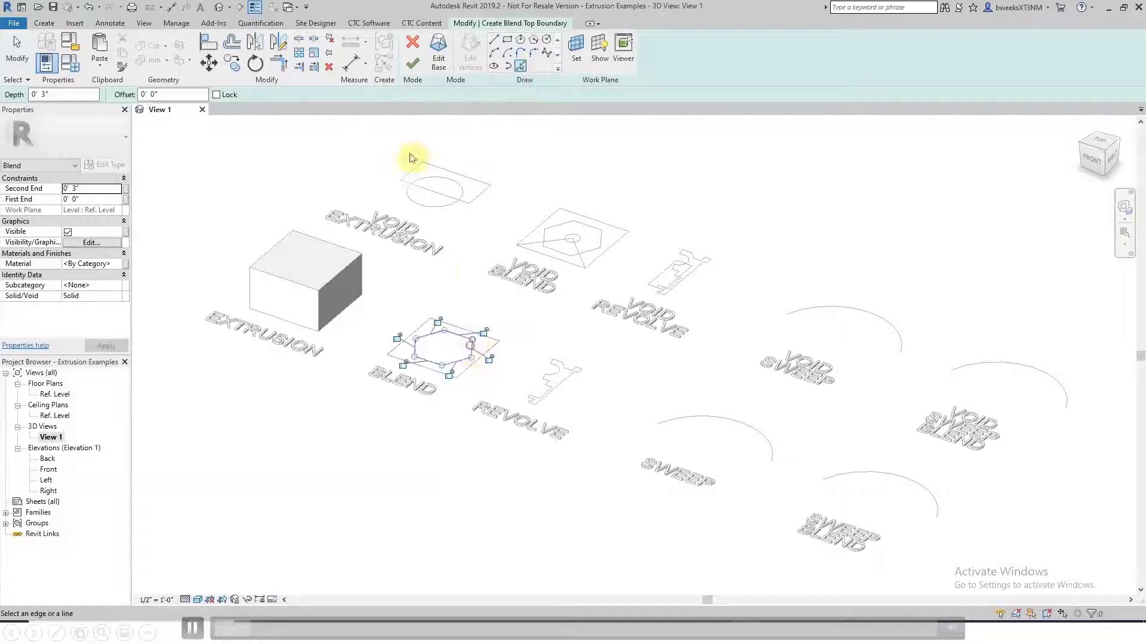
pyautogui.click(409, 65)
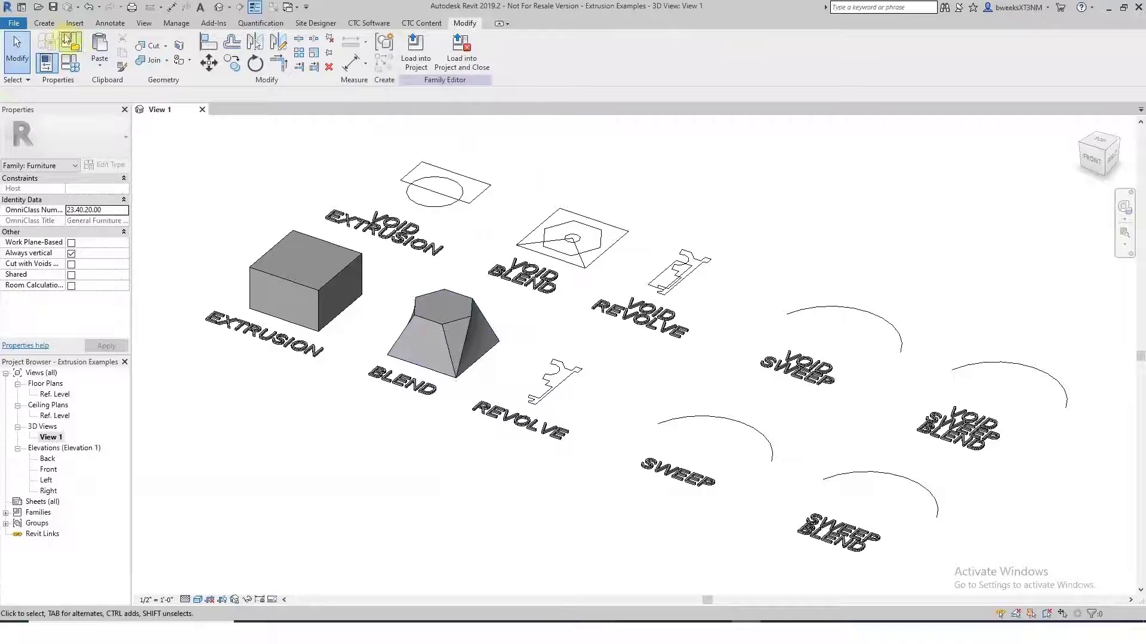
# - Start a Revolve and pick the short edge at the far end of the REVOLVE profile as its axis line
pyautogui.click(47, 22)
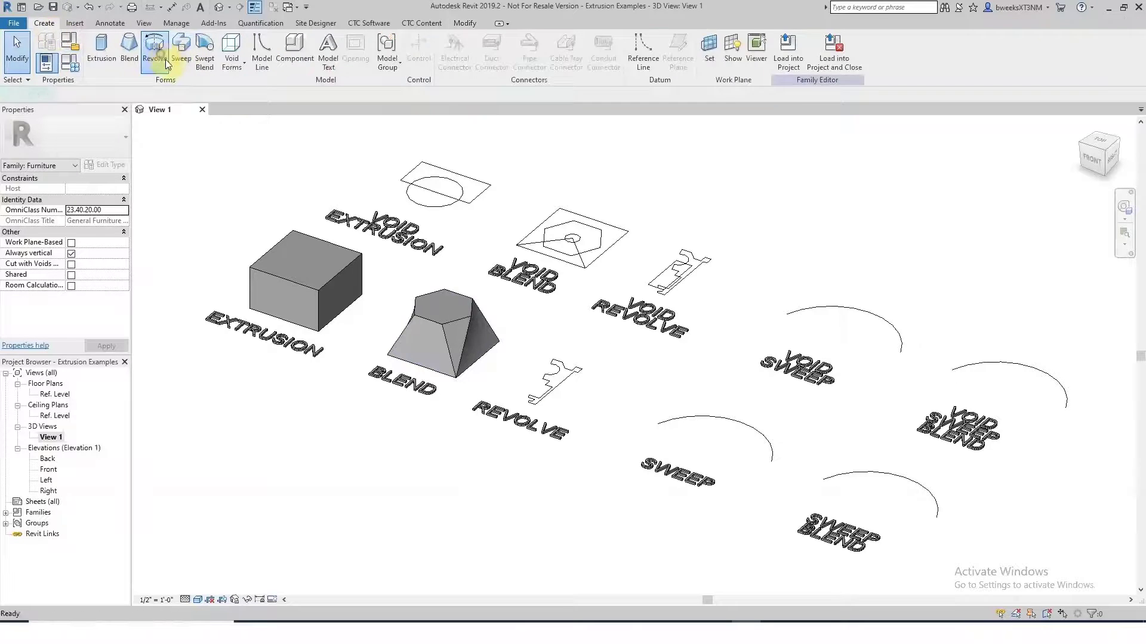
pyautogui.click(157, 48)
pyautogui.click(456, 60)
pyautogui.click(512, 41)
pyautogui.click(584, 374)
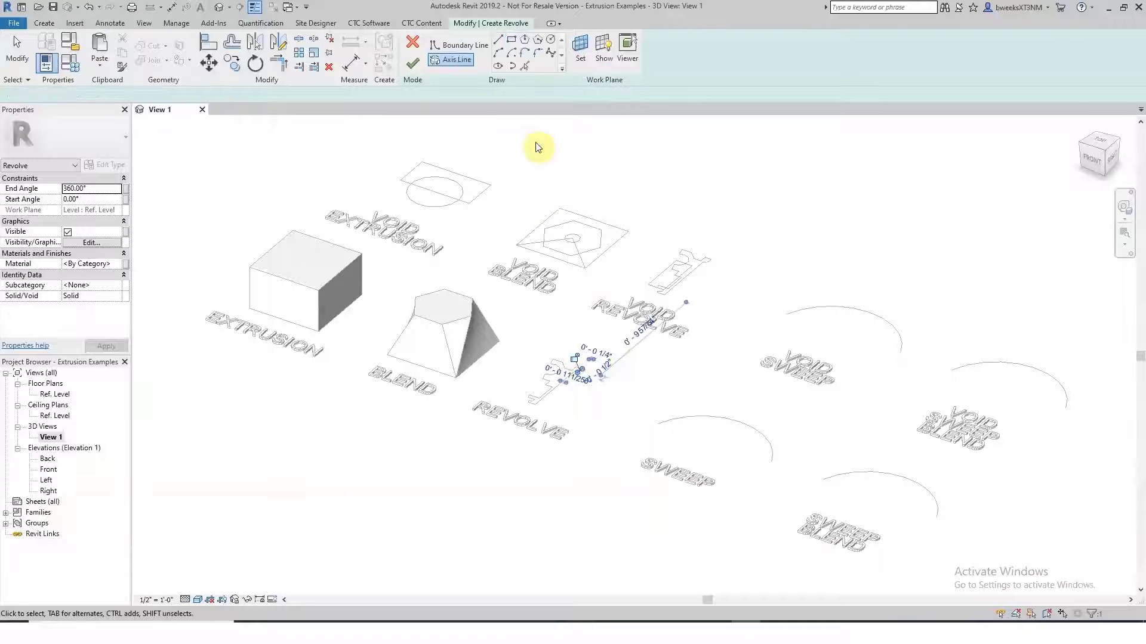
pyautogui.press('Escape')
pyautogui.press('Escape')
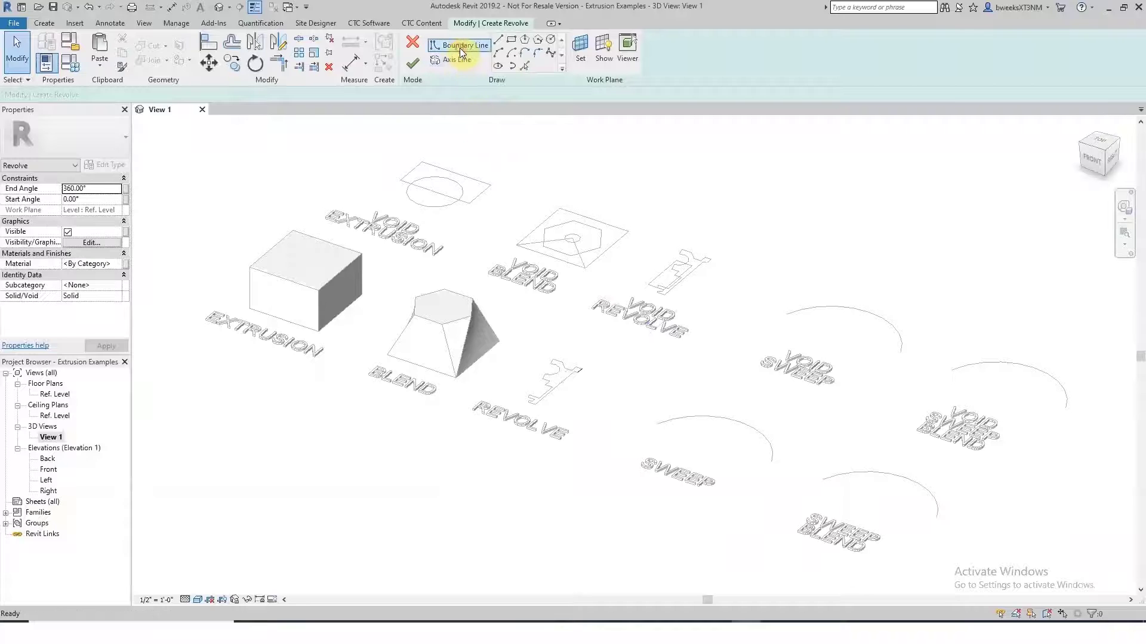
# - Pick the full outline of the REVOLVE profile, including its long straight edge, as boundary lines and complete the solid revolve
pyautogui.click(460, 48)
pyautogui.click(524, 66)
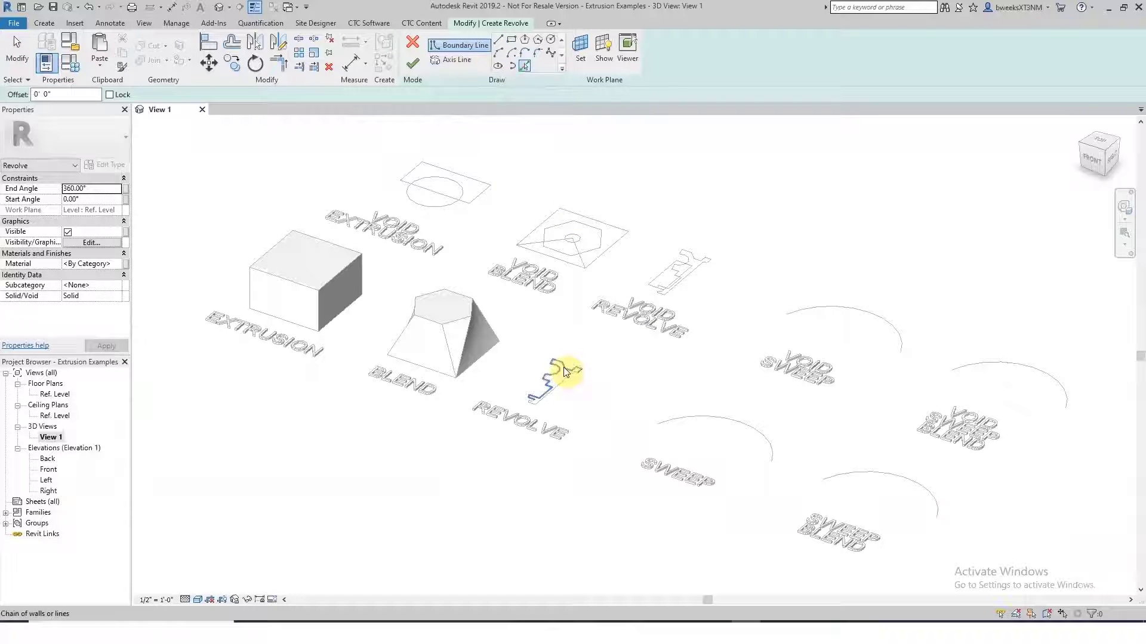
pyautogui.scroll(5, 566, 370)
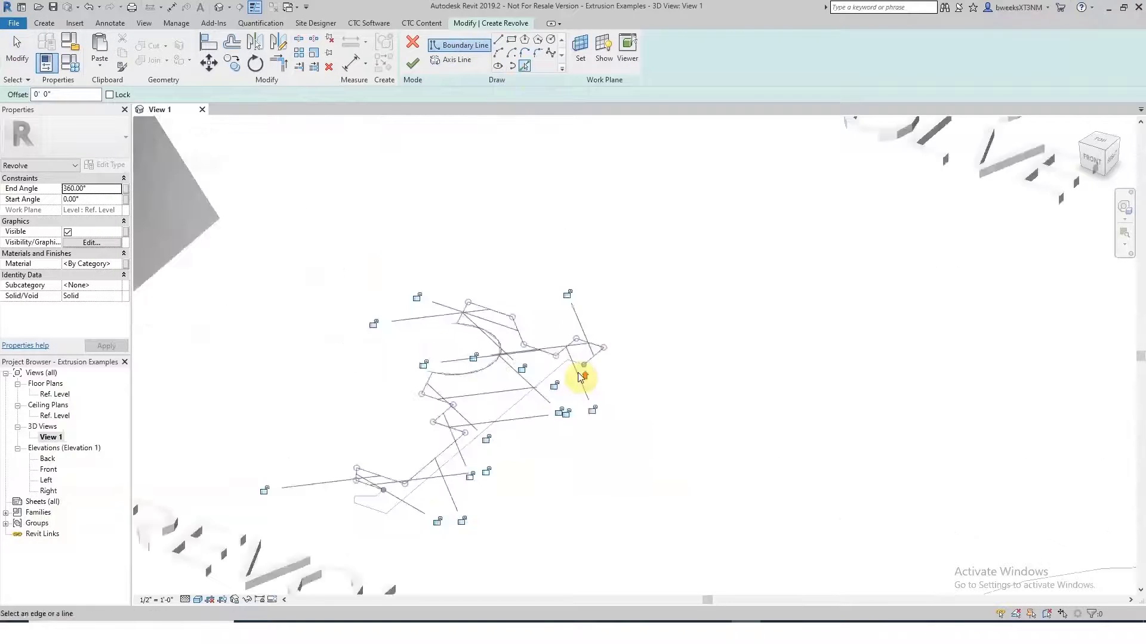
pyautogui.click(581, 361)
pyautogui.click(536, 377)
pyautogui.scroll(-3, 398, 478)
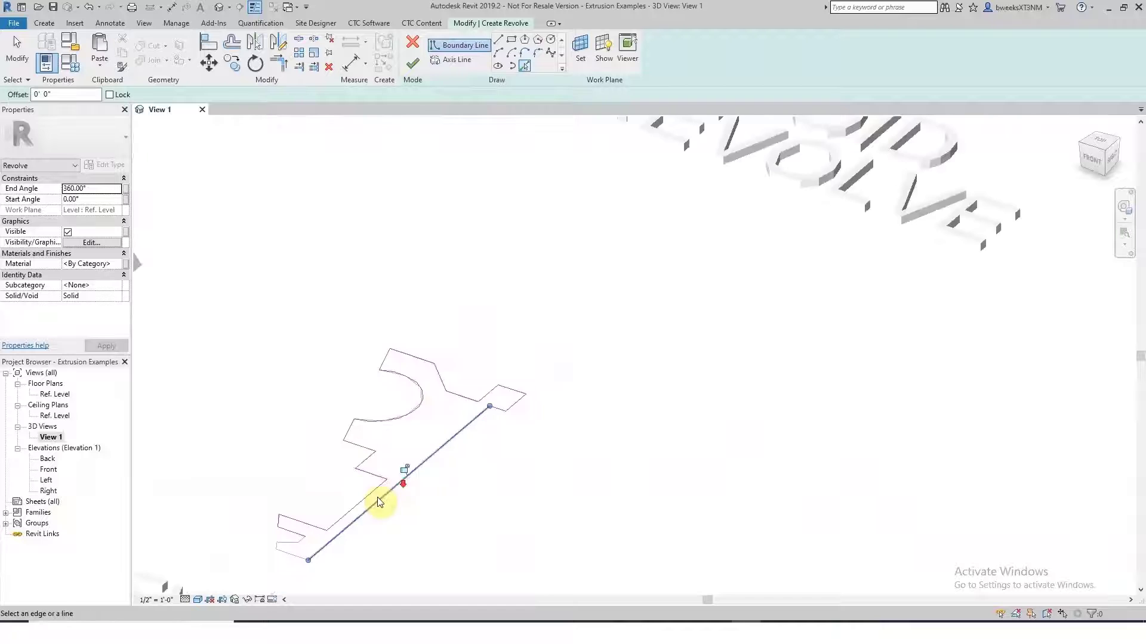
pyautogui.scroll(4, 273, 545)
pyautogui.click(322, 530)
pyautogui.scroll(-5, 370, 530)
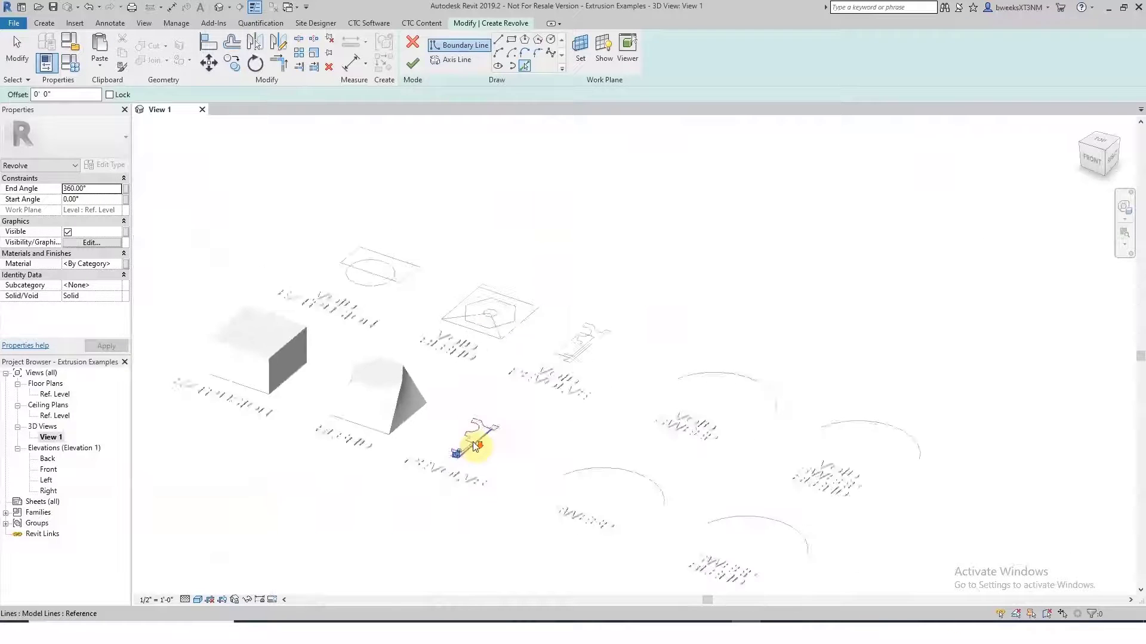
pyautogui.moveTo(481, 463); pyautogui.dragTo(514, 404, button='middle')
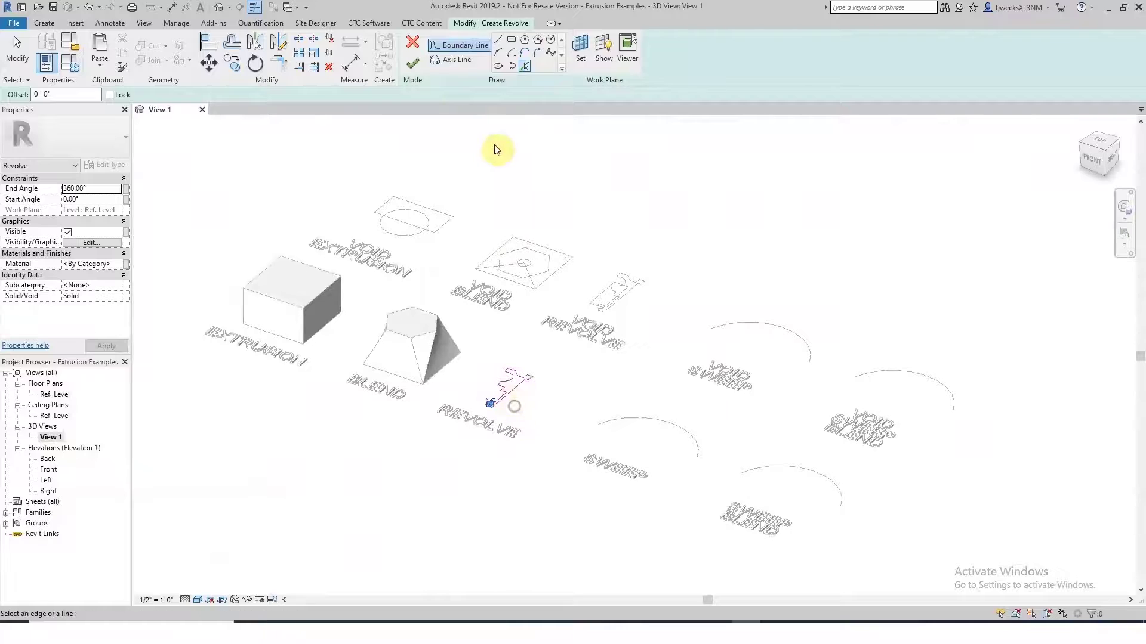
pyautogui.click(411, 66)
pyautogui.click(583, 212)
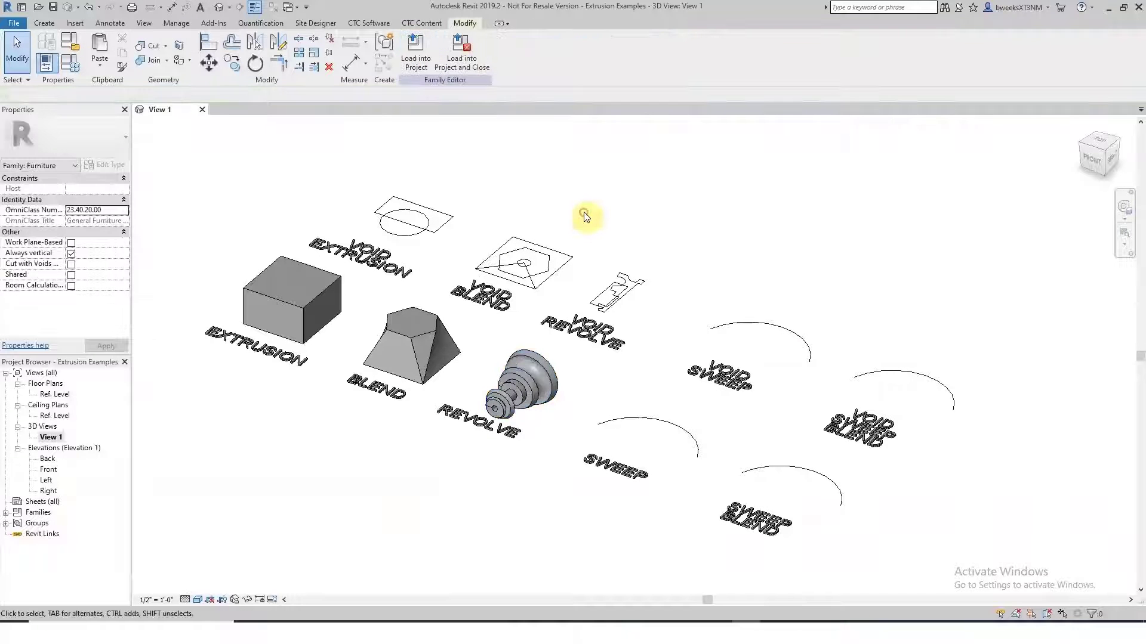
# - Start a Sweep and pick the existing arc above the SWEEP label as its path
pyautogui.click(47, 24)
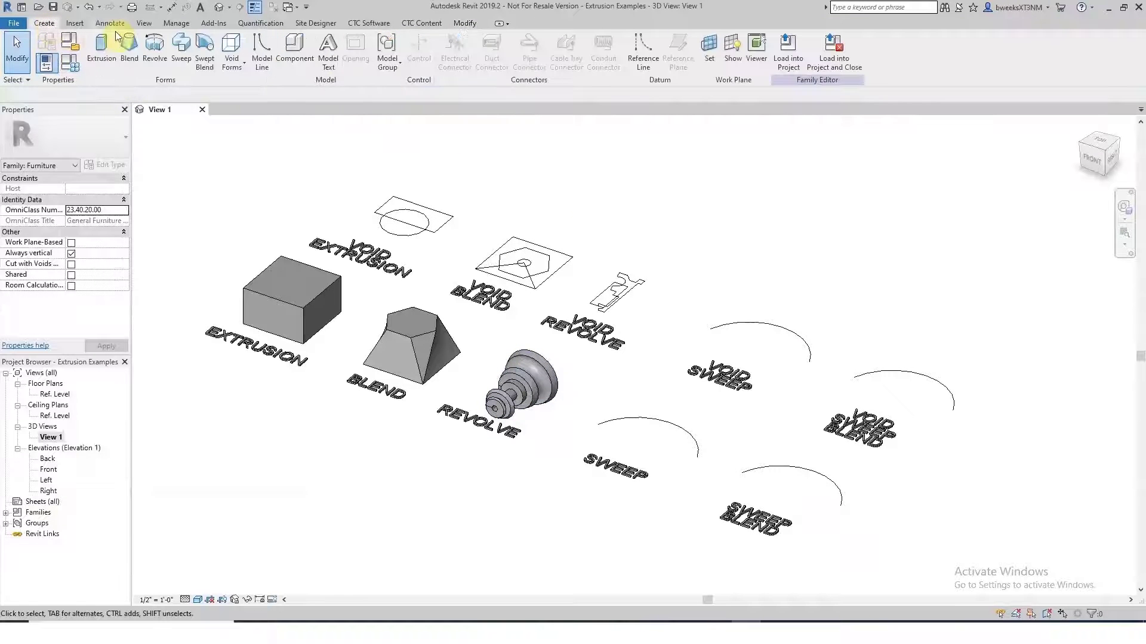
pyautogui.click(189, 70)
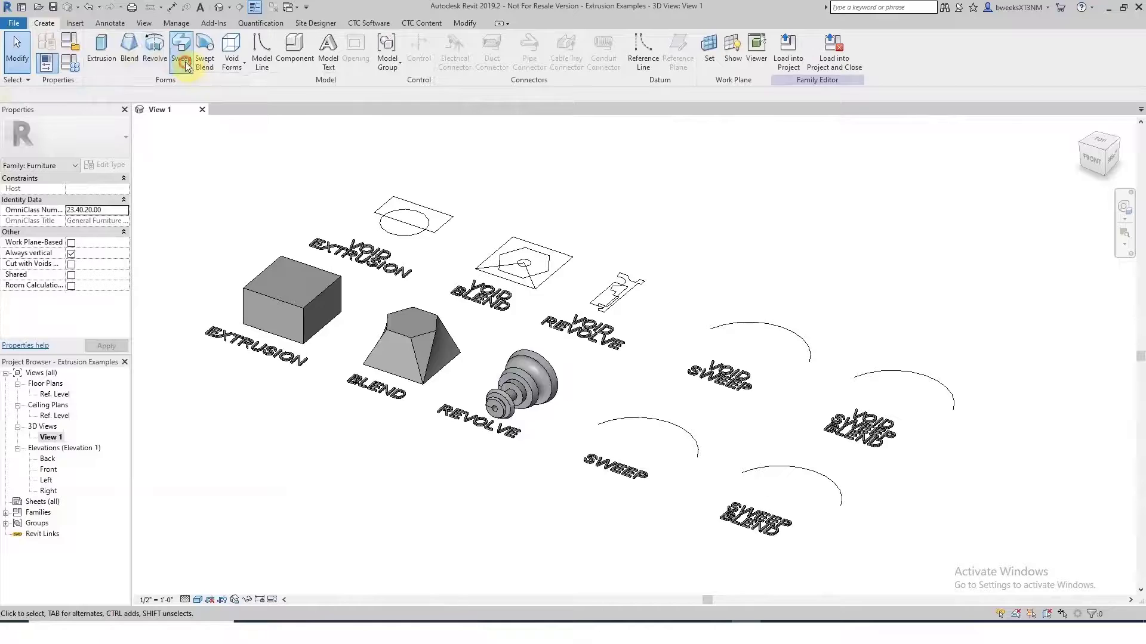
pyautogui.click(527, 64)
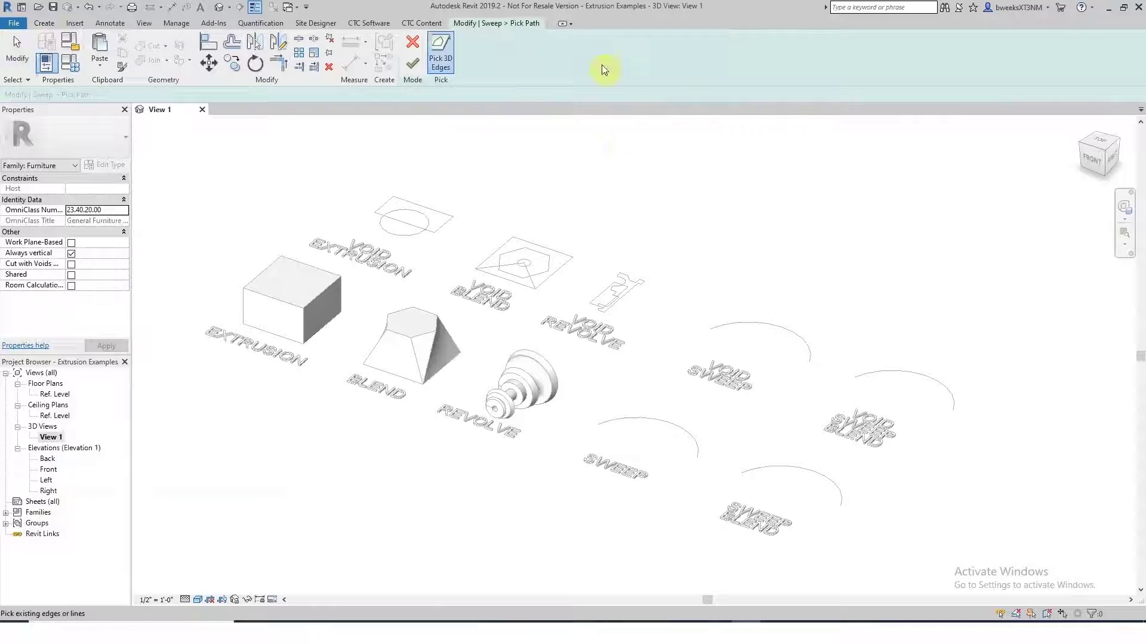
pyautogui.click(633, 425)
pyautogui.click(414, 67)
# - Sketch a rectangular sweep profile about 1 by 2 inches from the path's profile point and complete the solid sweep
pyautogui.click(614, 65)
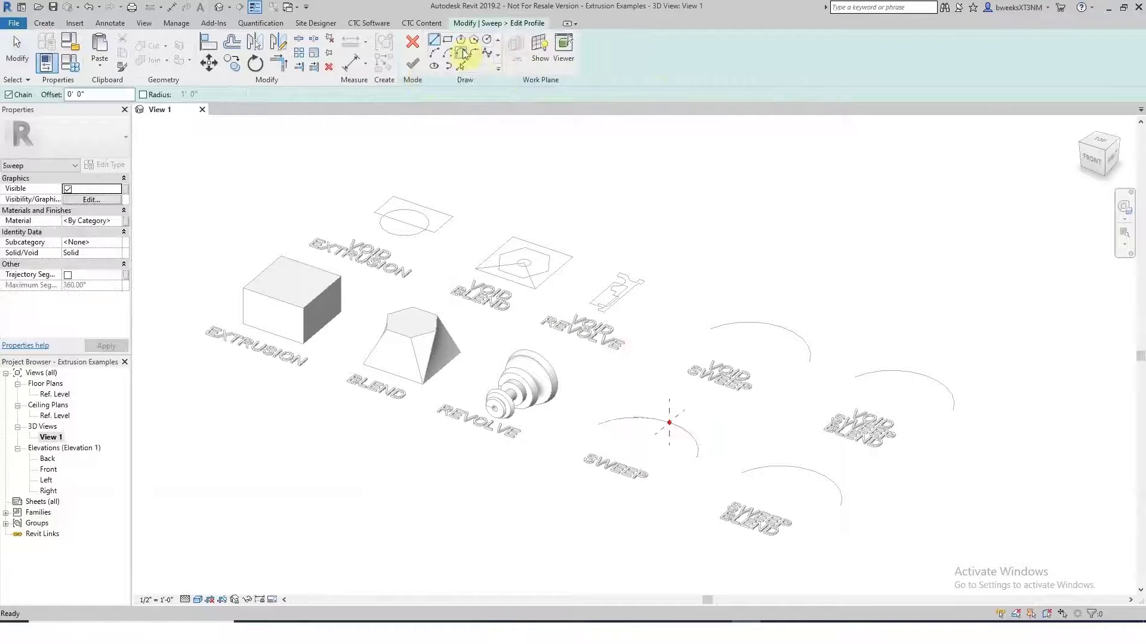
pyautogui.click(669, 423)
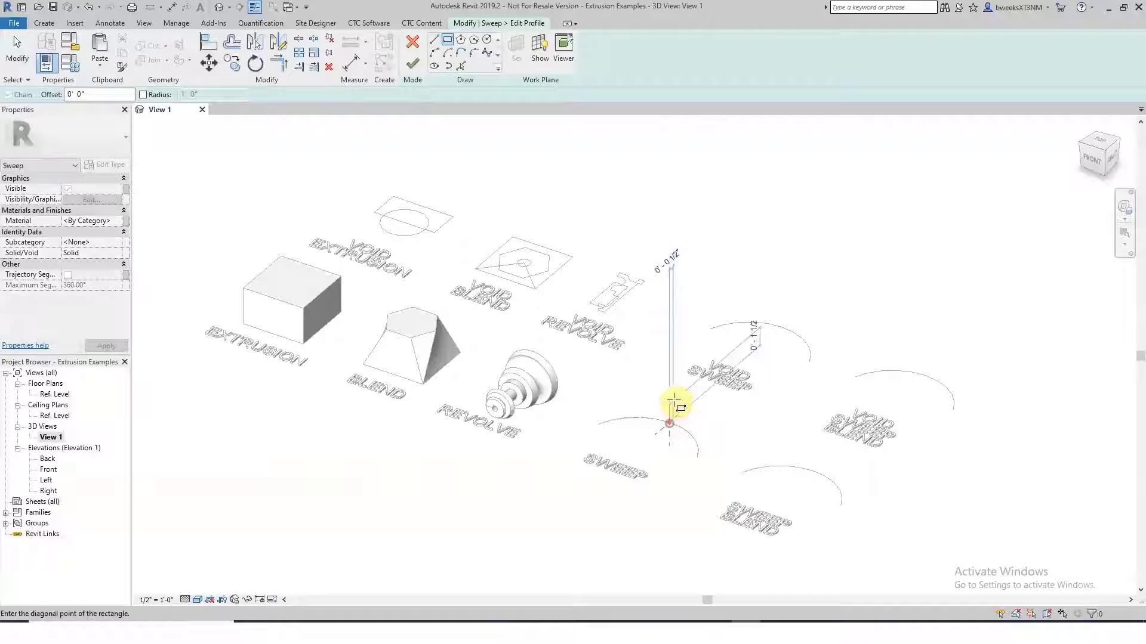
pyautogui.click(678, 396)
pyautogui.click(412, 64)
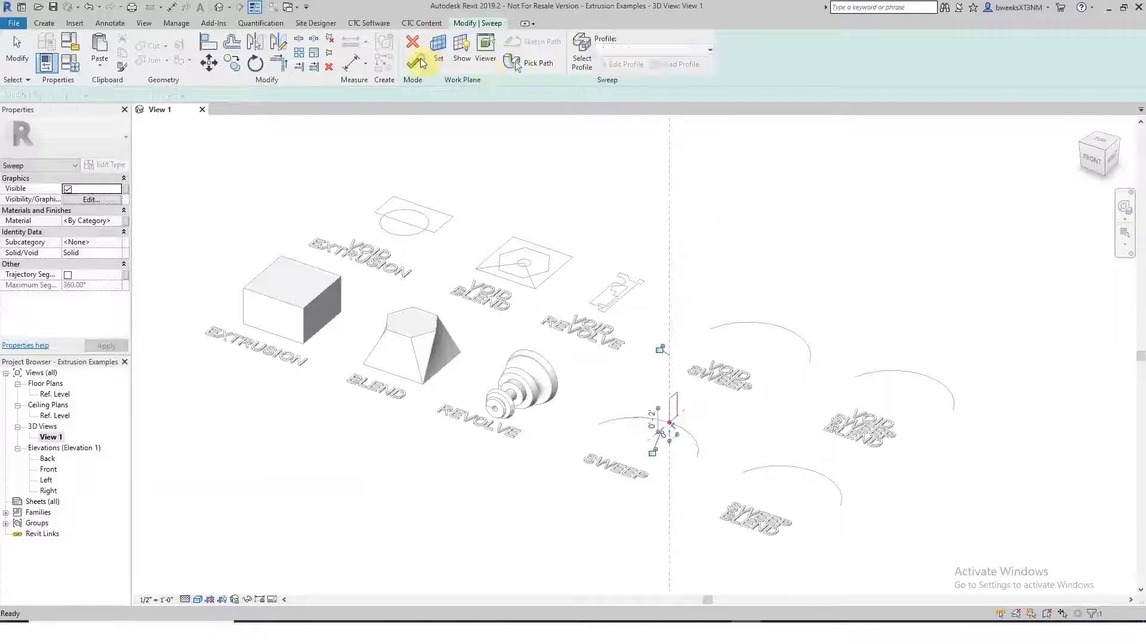
pyautogui.click(415, 65)
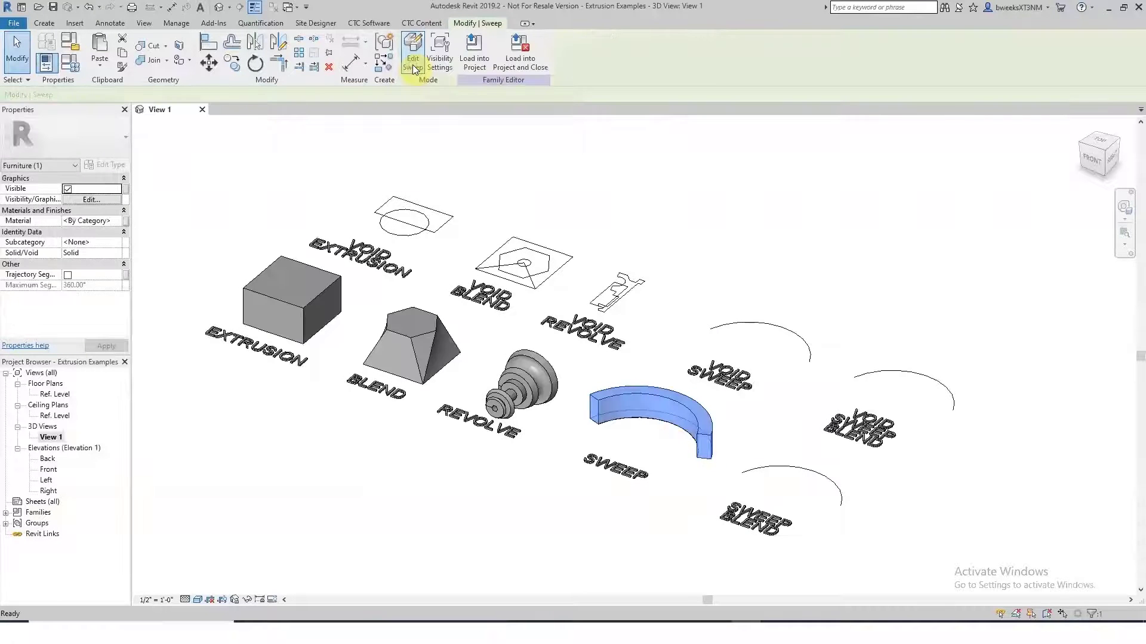
pyautogui.click(301, 138)
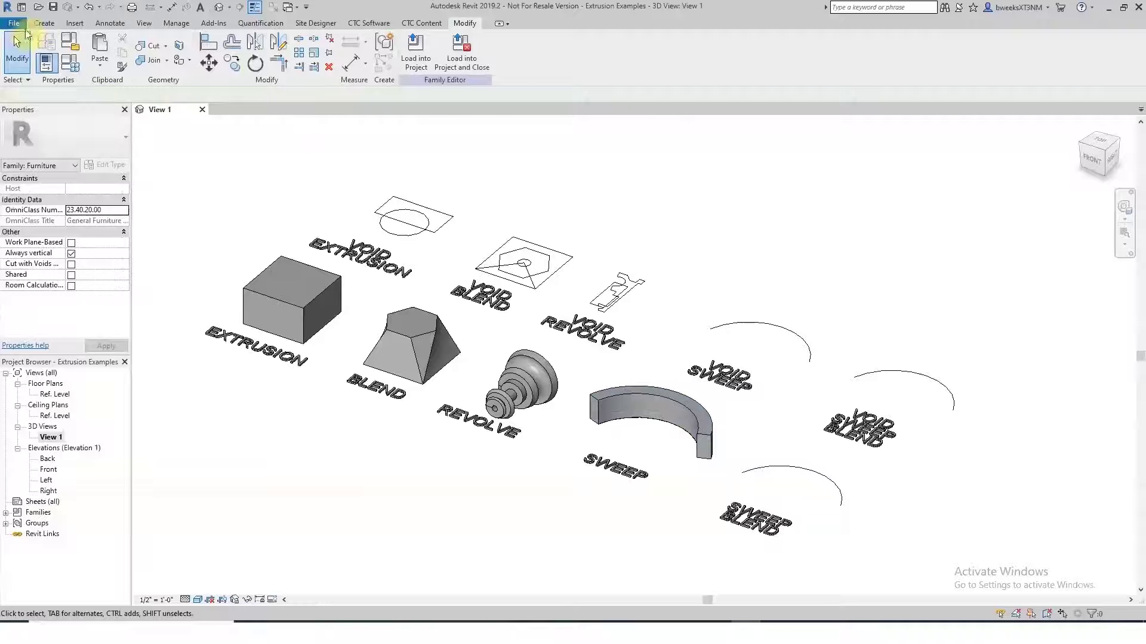
# - Start a Swept Blend and pick the existing arc above the SWEEP BLEND label as its path
pyautogui.click(43, 24)
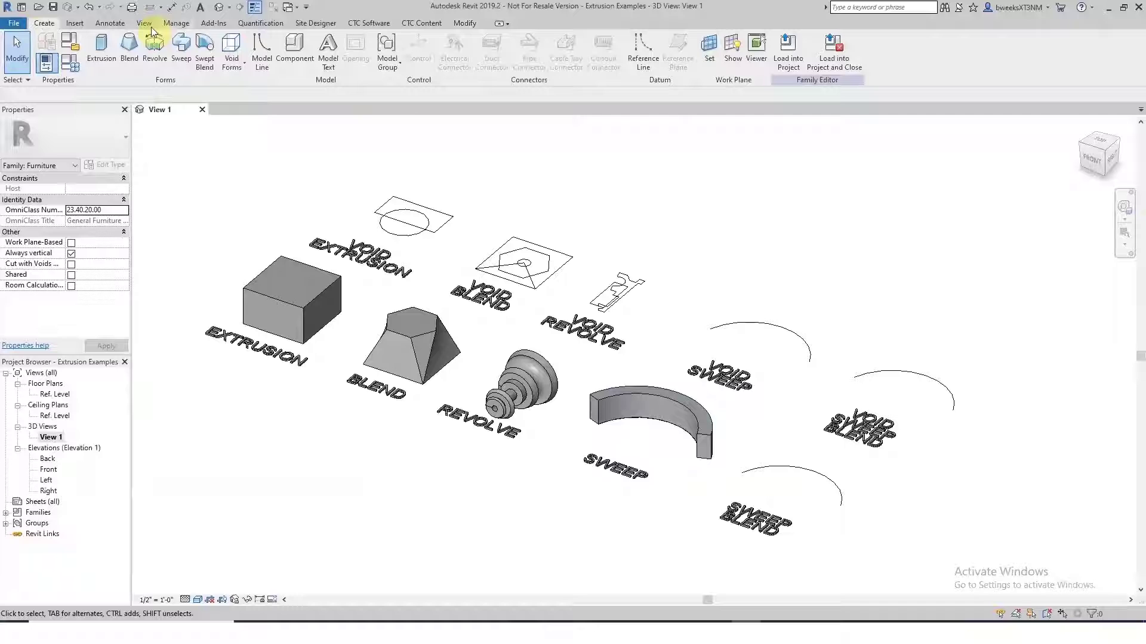
pyautogui.click(204, 58)
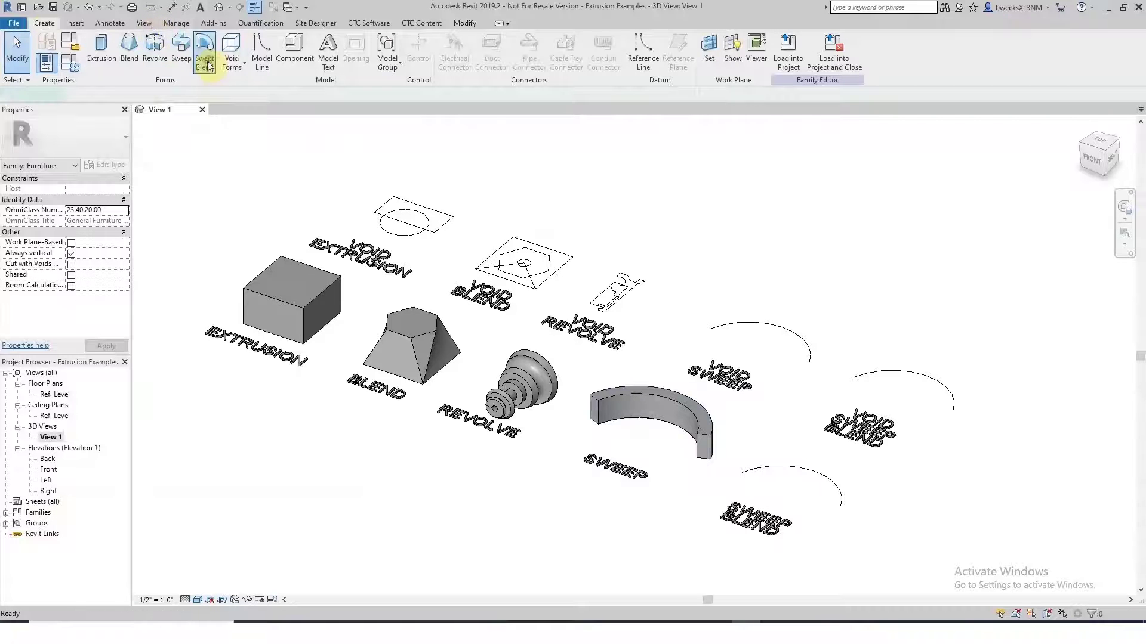
pyautogui.click(457, 64)
pyautogui.click(794, 467)
pyautogui.click(413, 64)
# - Sketch a small six-sided polygon as the second profile at the arc's end and complete the solid swept blend
pyautogui.click(529, 65)
pyautogui.click(594, 64)
pyautogui.click(473, 39)
pyautogui.click(840, 506)
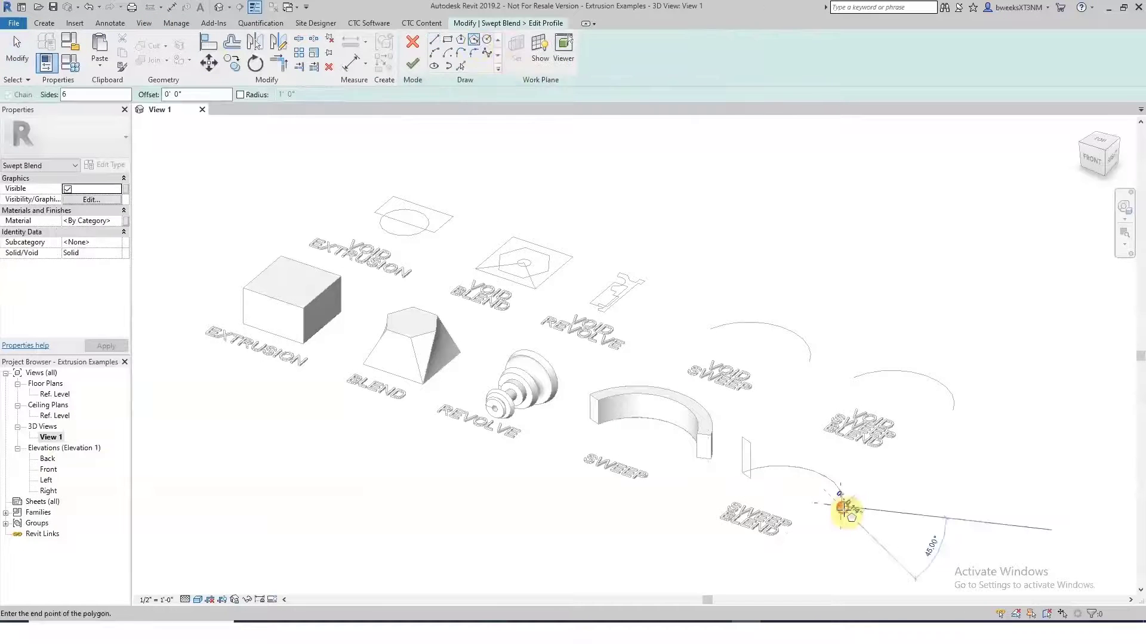
pyautogui.click(846, 513)
pyautogui.click(413, 65)
pyautogui.click(412, 64)
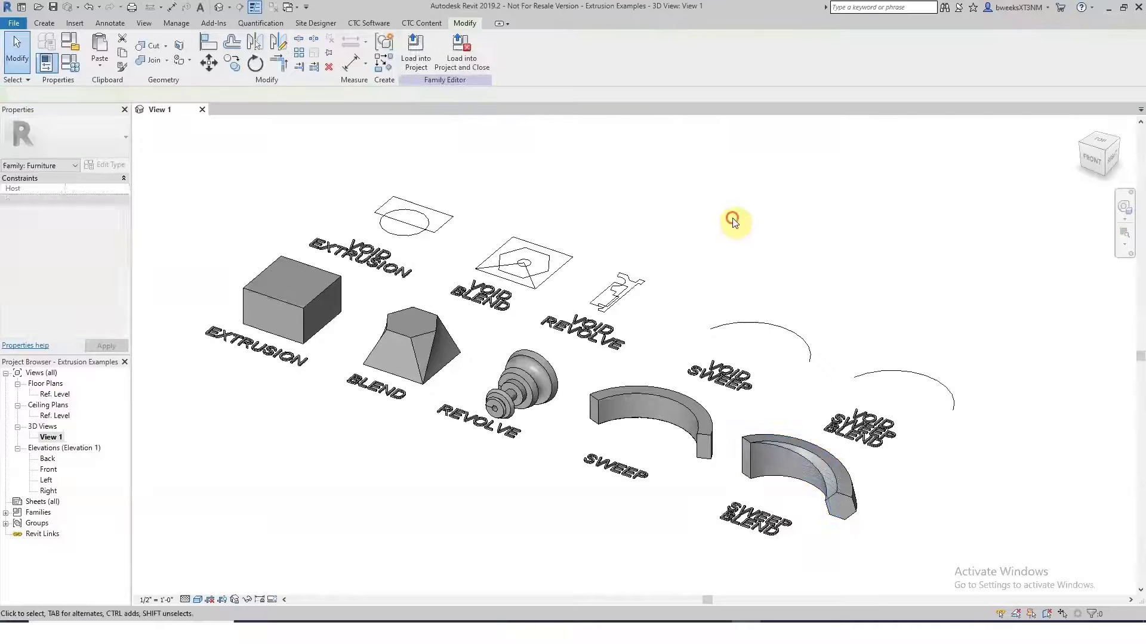
# - Create a void extrusion from the circle above the VOID EXTRUSION label
pyautogui.click(60, 27)
pyautogui.click(238, 73)
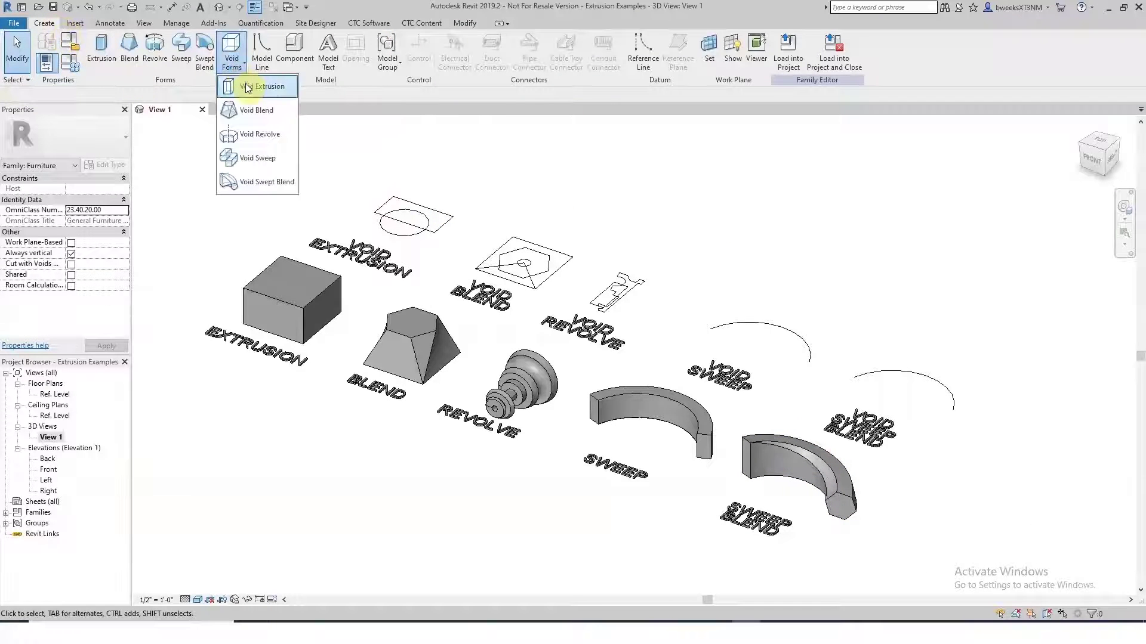
pyautogui.click(252, 84)
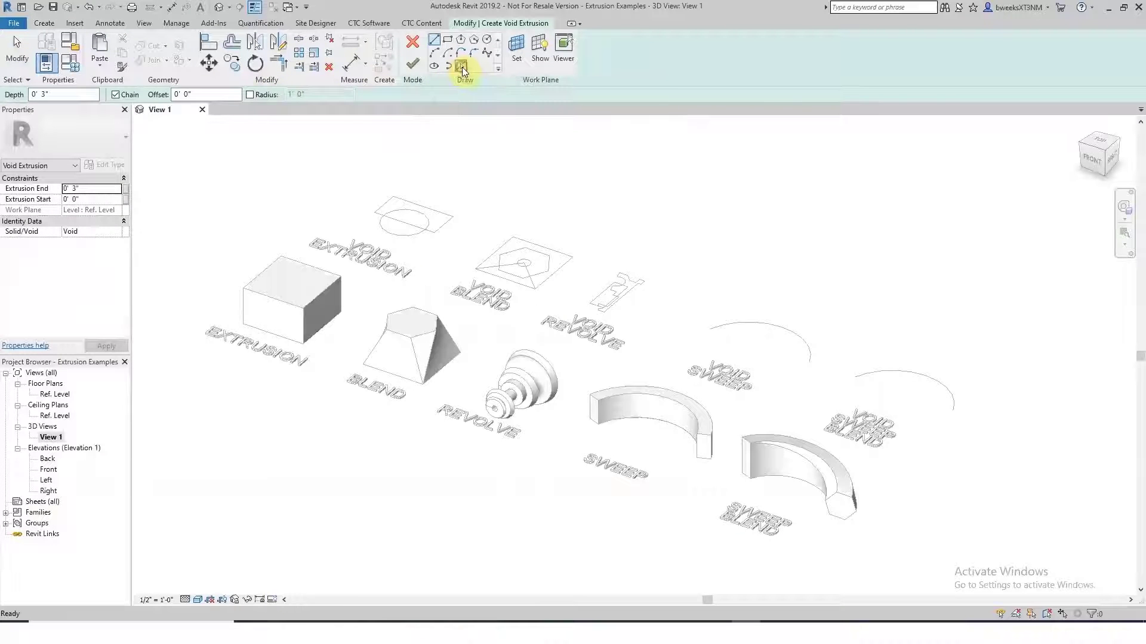
pyautogui.click(462, 67)
pyautogui.click(408, 241)
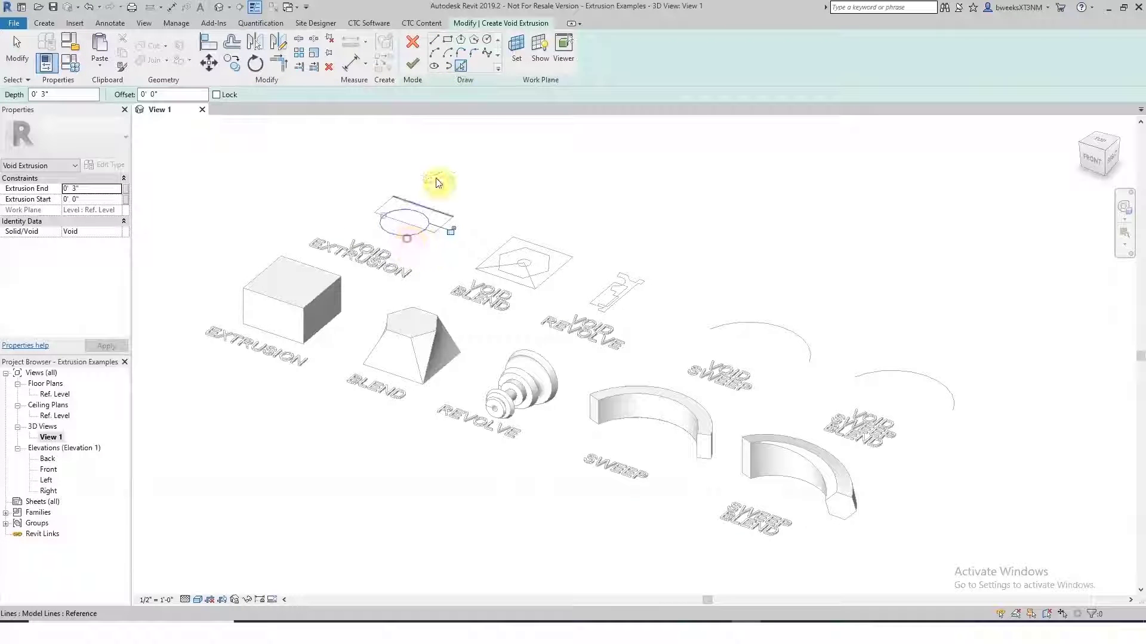
pyautogui.click(411, 64)
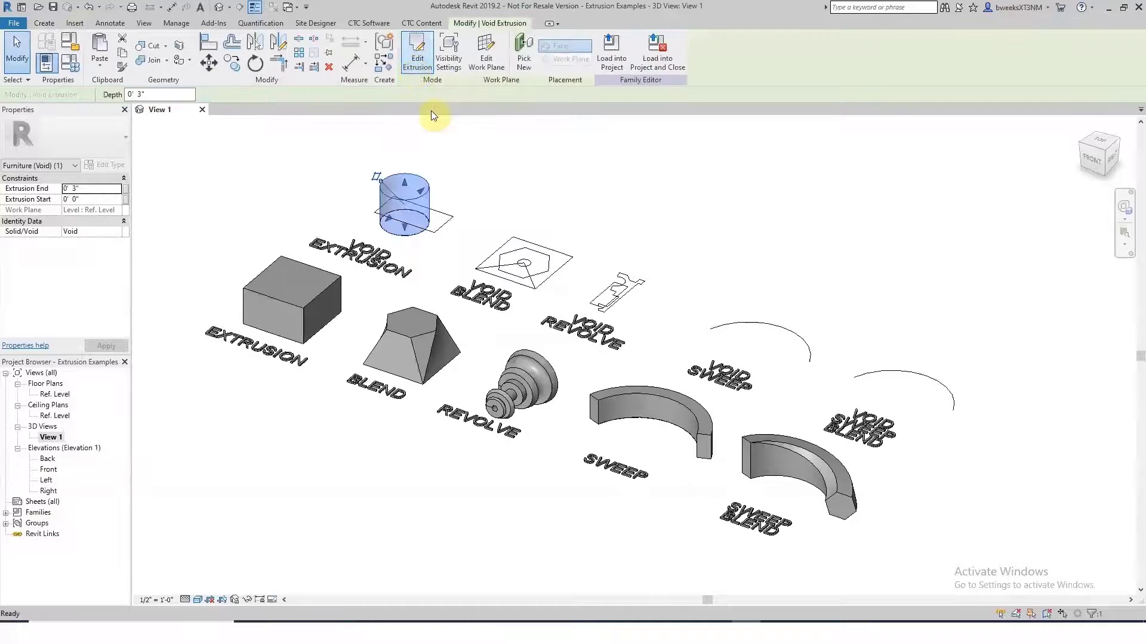
pyautogui.click(439, 129)
# - Create a solid extrusion from the rectangle that overlaps the void cylinder above the VOID EXTRUSION label
pyautogui.click(44, 23)
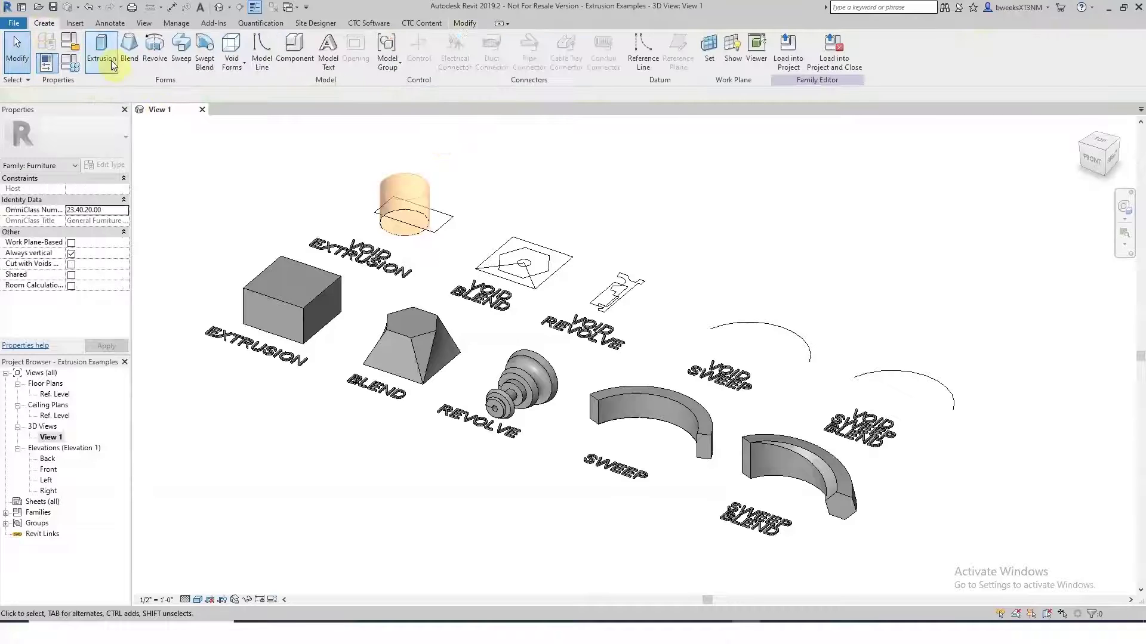
pyautogui.click(103, 52)
pyautogui.click(464, 65)
pyautogui.press('Tab')
pyautogui.click(448, 224)
pyautogui.click(417, 70)
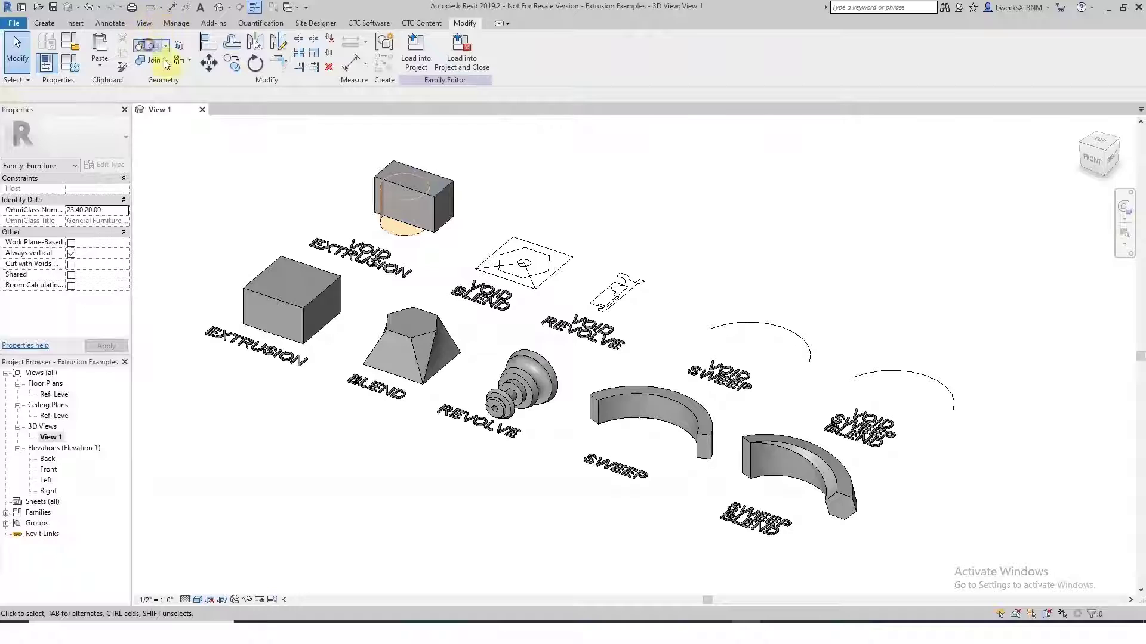
# - Cut the void cylinder out of the solid box above the VOID EXTRUSION label
pyautogui.click(150, 46)
pyautogui.click(396, 202)
pyautogui.click(444, 191)
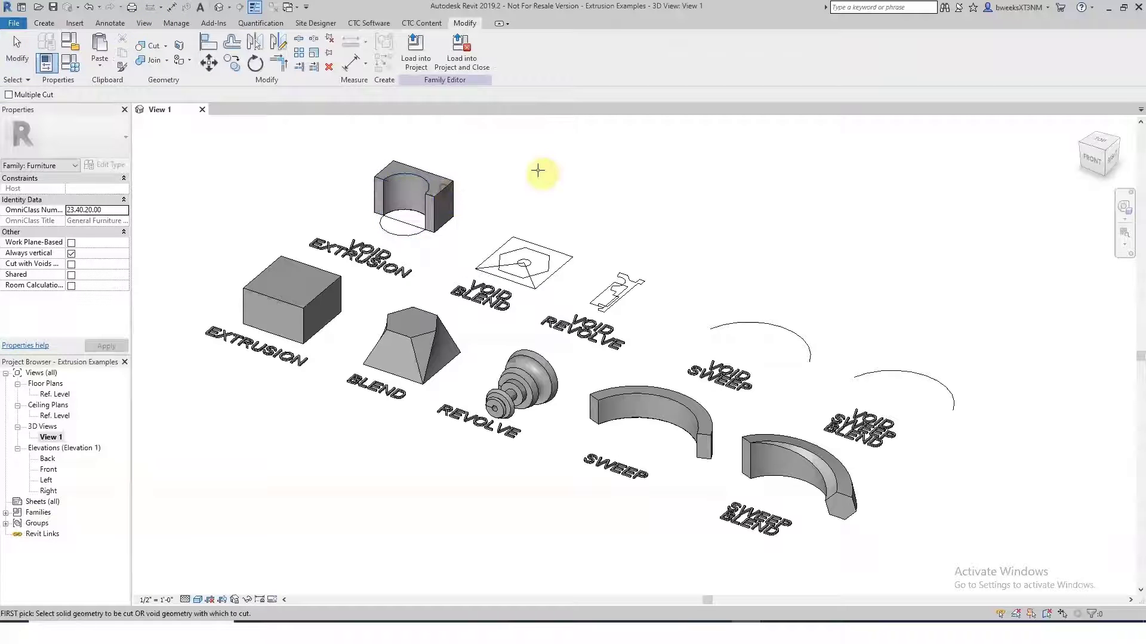
pyautogui.click(44, 24)
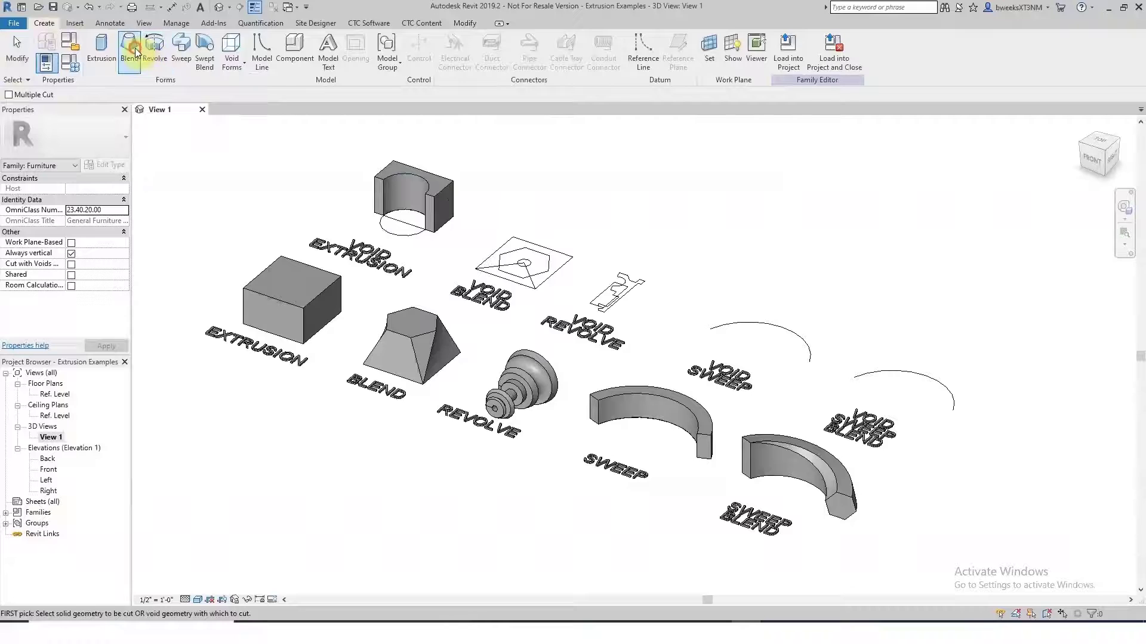
pyautogui.click(129, 46)
pyautogui.click(413, 42)
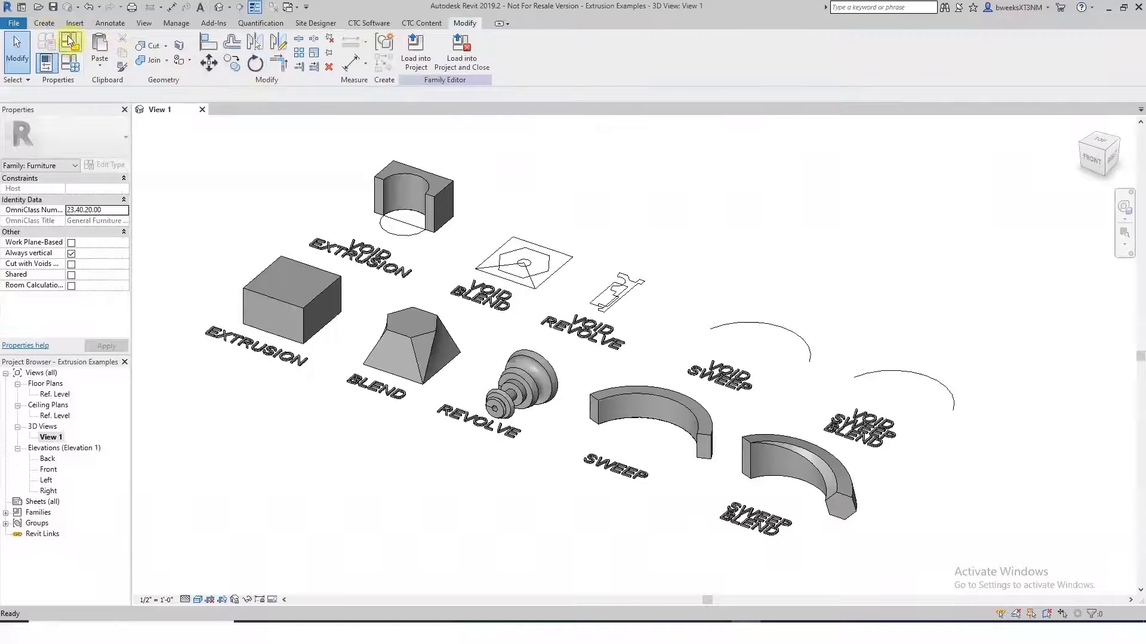
# - Start a void blend, pick the triangle inside the VOID BLEND square as its base boundary, and switch to editing its top boundary
pyautogui.click(45, 24)
pyautogui.click(244, 66)
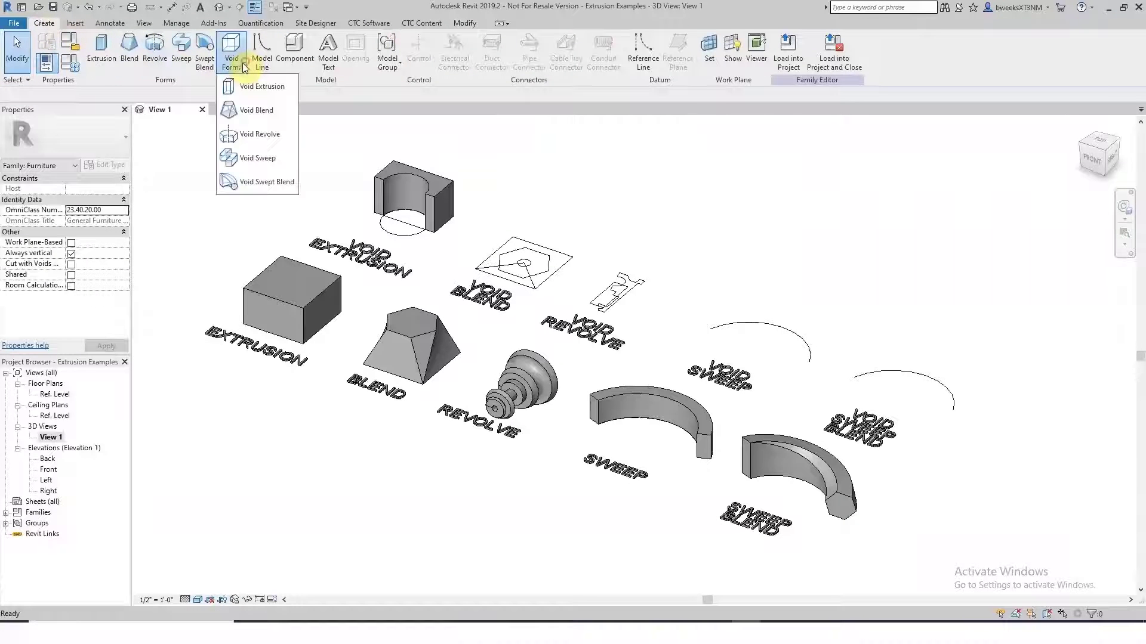
pyautogui.click(255, 111)
pyautogui.click(520, 65)
pyautogui.click(496, 266)
pyautogui.scroll(2, 530, 272)
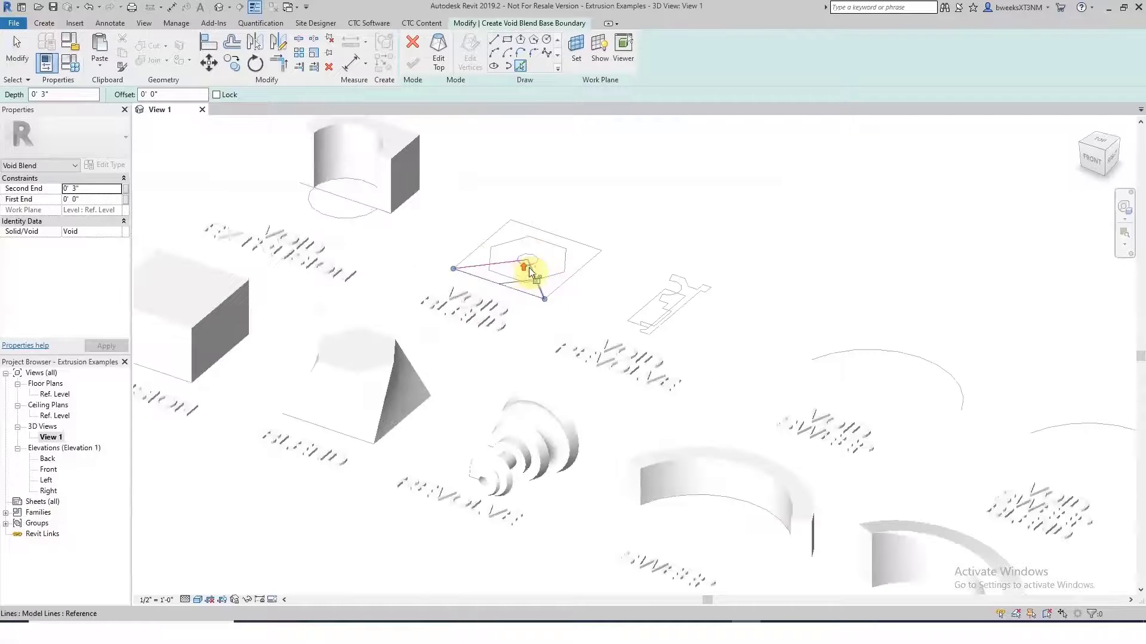
pyautogui.click(530, 269)
pyautogui.click(433, 64)
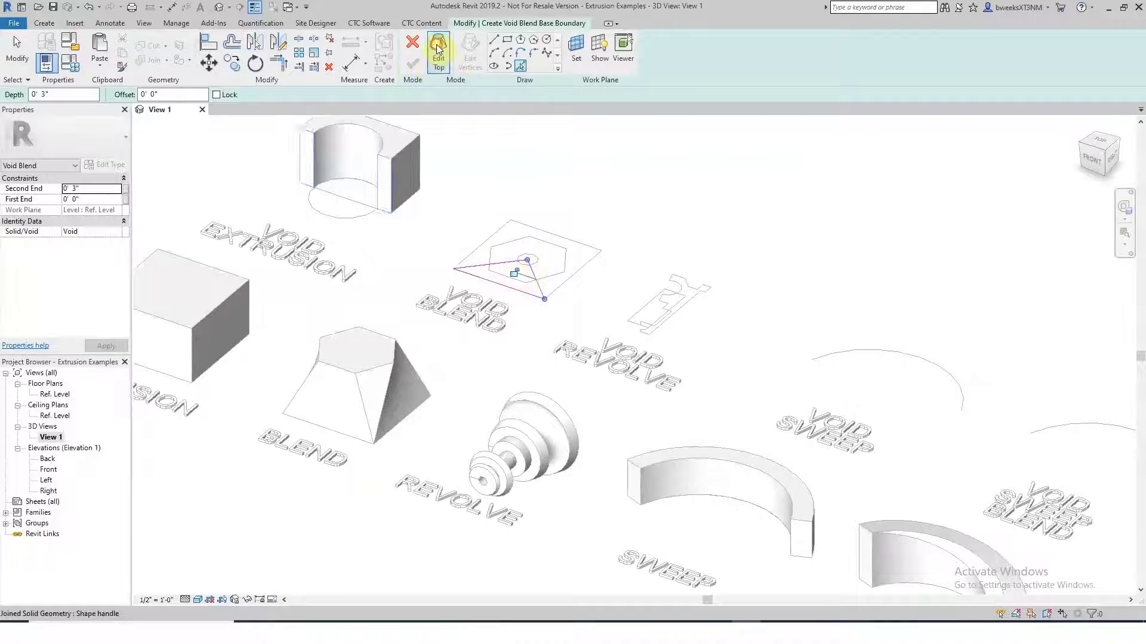
# - Pick the small circle, the hexagon edges crossing the triangle and the triangle's two inner edges as the void blend's top boundary lines
pyautogui.click(521, 67)
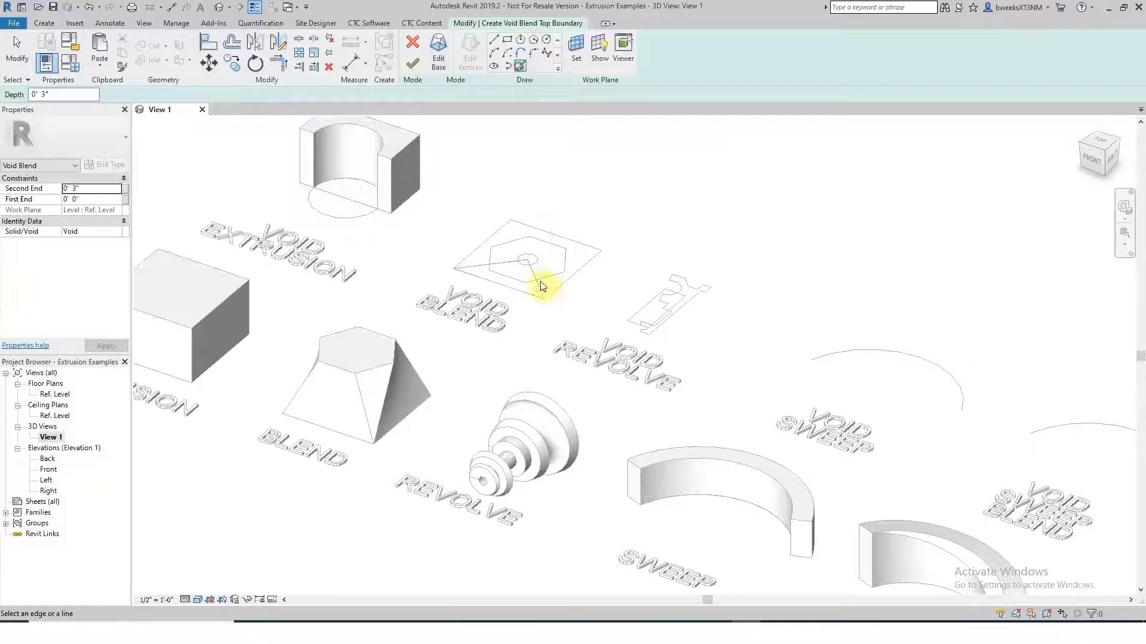
pyautogui.scroll(2, 540, 268)
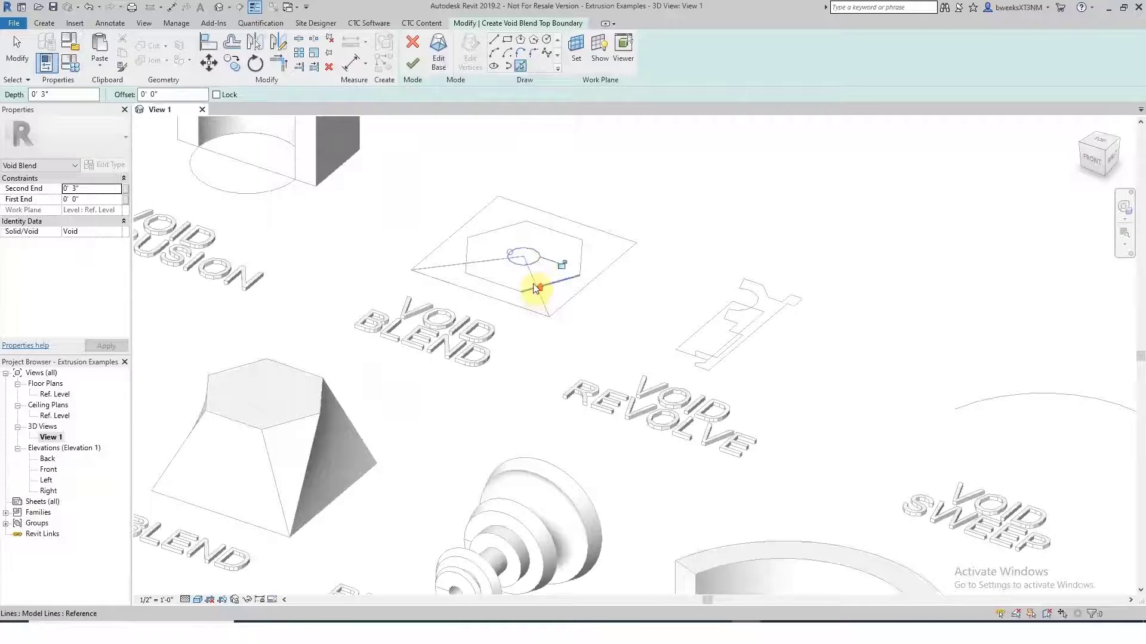
pyautogui.scroll(2, 532, 279)
pyautogui.click(532, 276)
pyautogui.click(524, 294)
pyautogui.click(432, 241)
pyautogui.click(447, 251)
# - Trim the picked hexagon edges to the triangle's two inner edges at both corners of the top boundary
pyautogui.click(275, 63)
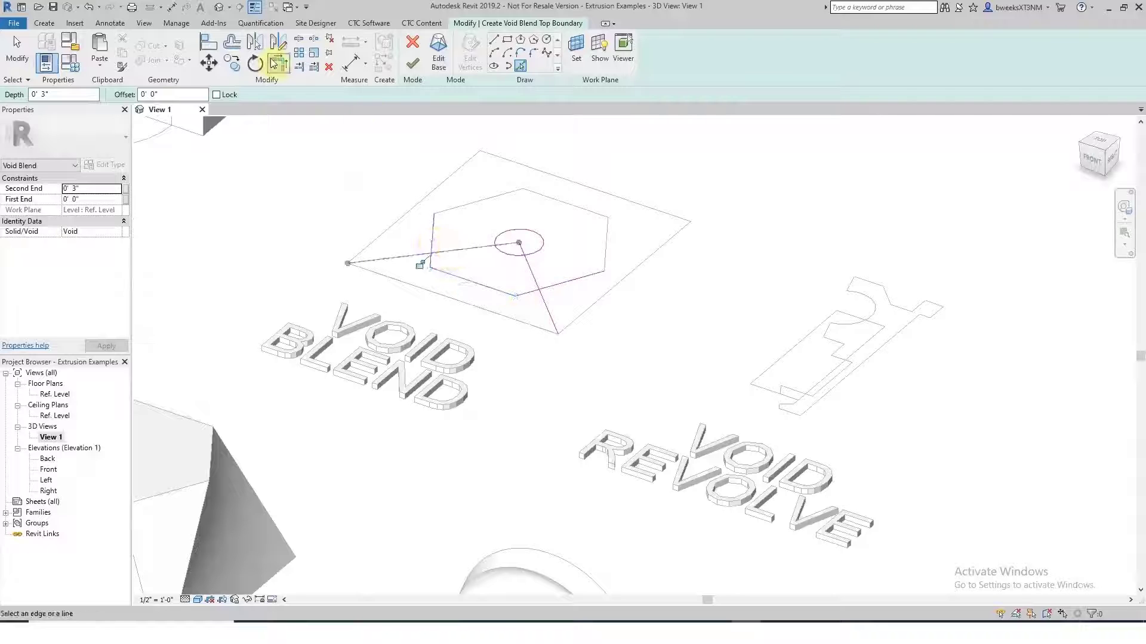
pyautogui.click(431, 260)
pyautogui.click(447, 250)
pyautogui.click(528, 293)
pyautogui.click(537, 280)
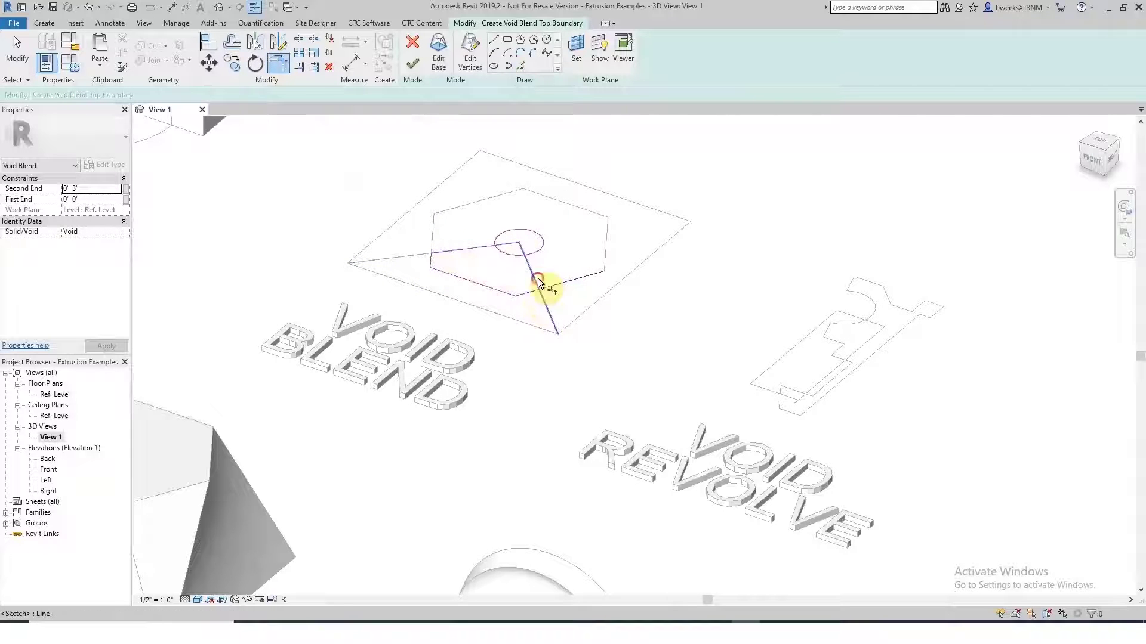
# - Split the circle, trim it to the triangle's two inner edges and finish the void blend
pyautogui.click(297, 42)
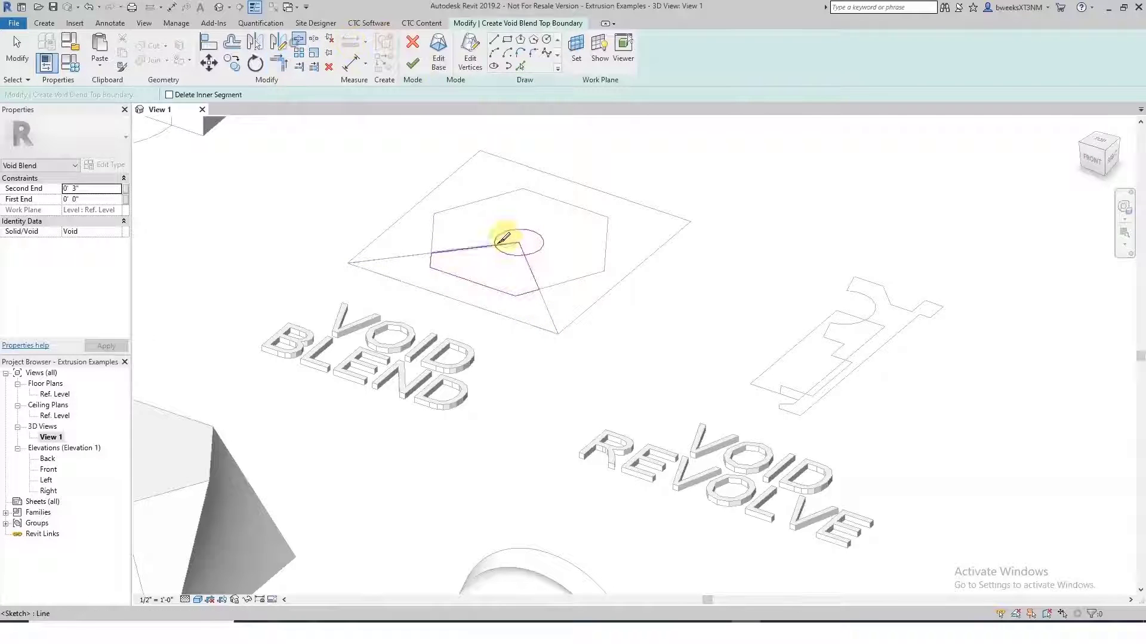
pyautogui.click(289, 59)
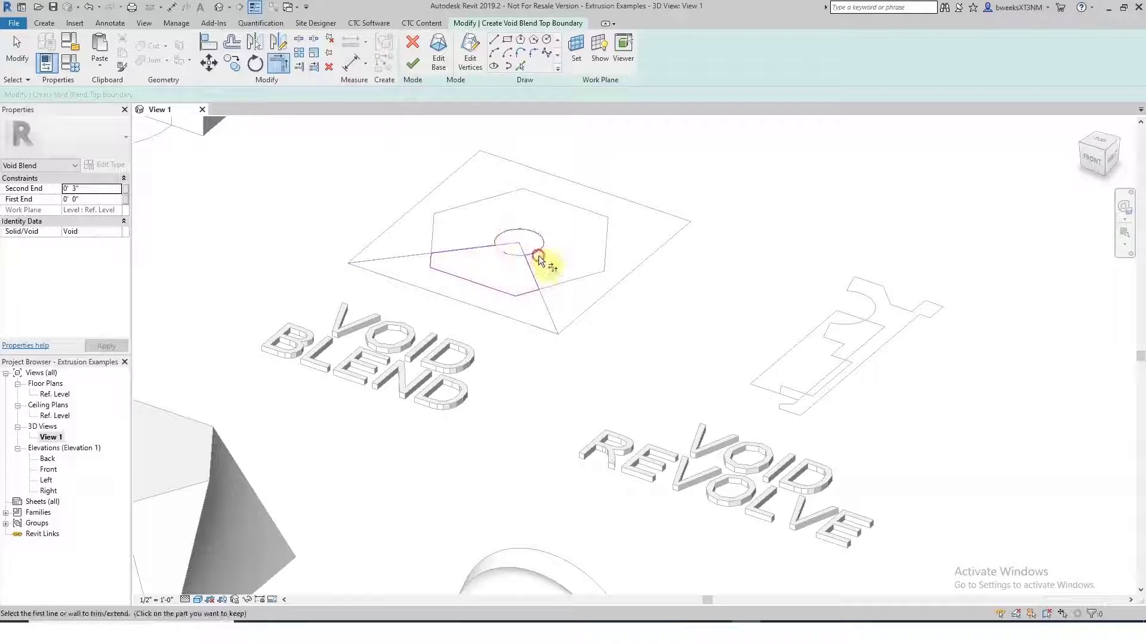
pyautogui.click(413, 63)
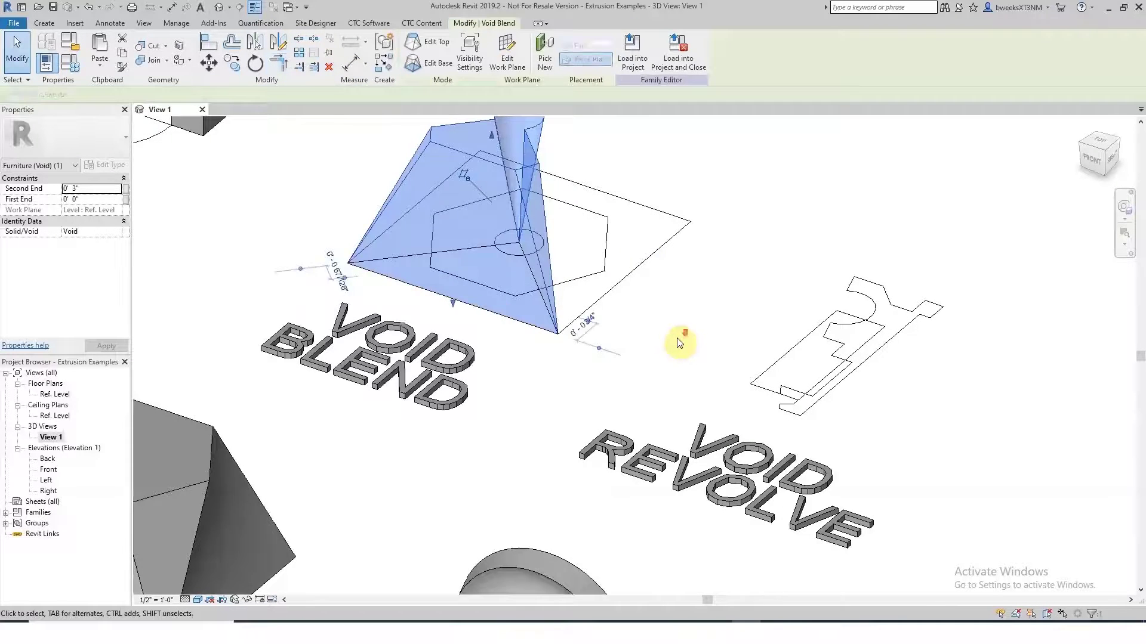
pyautogui.click(679, 343)
# - Start a solid blend above the VOID BLEND label and pick the connected square outline with the triangular notch as its base boundary
pyautogui.scroll(-2, 678, 343)
pyautogui.click(42, 26)
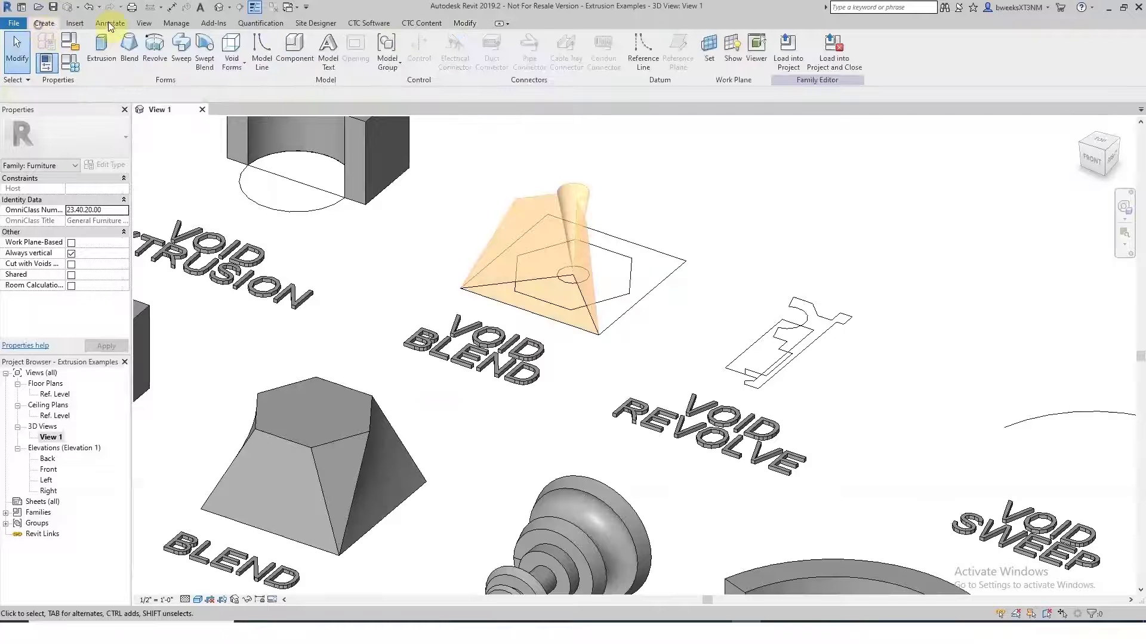
pyautogui.click(129, 56)
pyautogui.click(519, 65)
pyautogui.press('Tab')
pyautogui.click(661, 257)
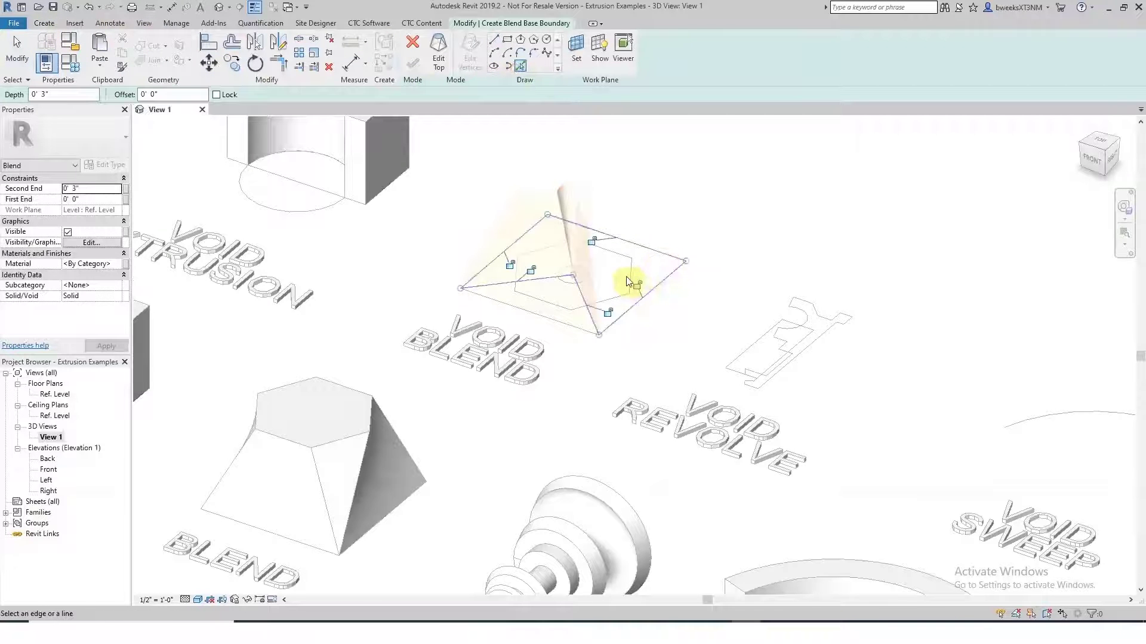
# - Pick the hexagon as the solid blend's top boundary and finish the blend
pyautogui.click(439, 58)
pyautogui.press('Tab')
pyautogui.click(632, 267)
pyautogui.click(412, 65)
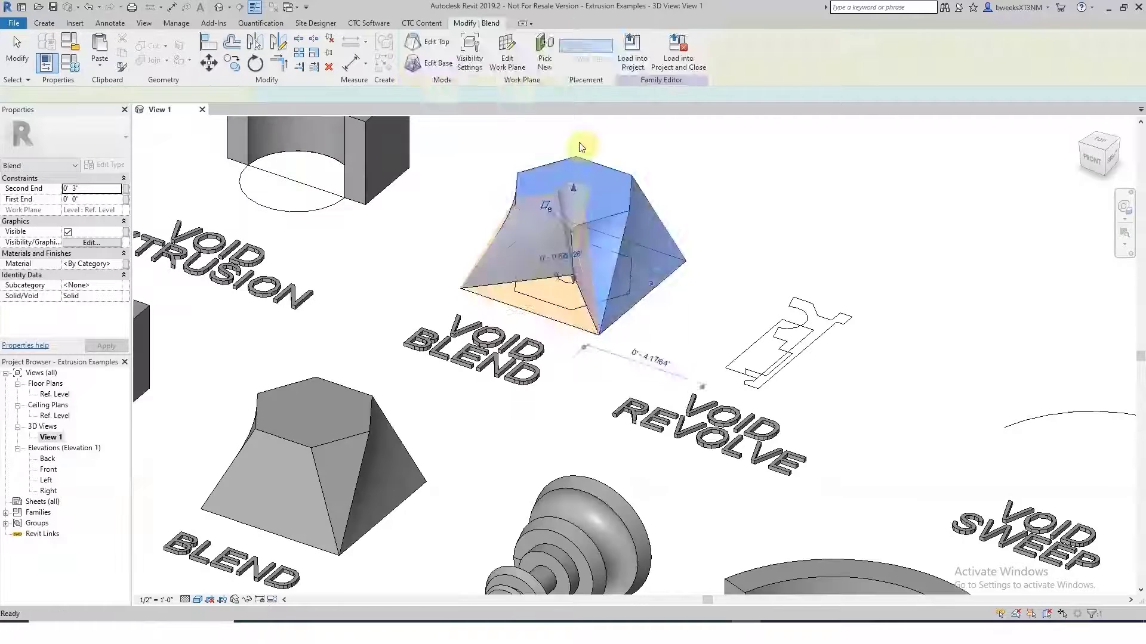
pyautogui.click(711, 171)
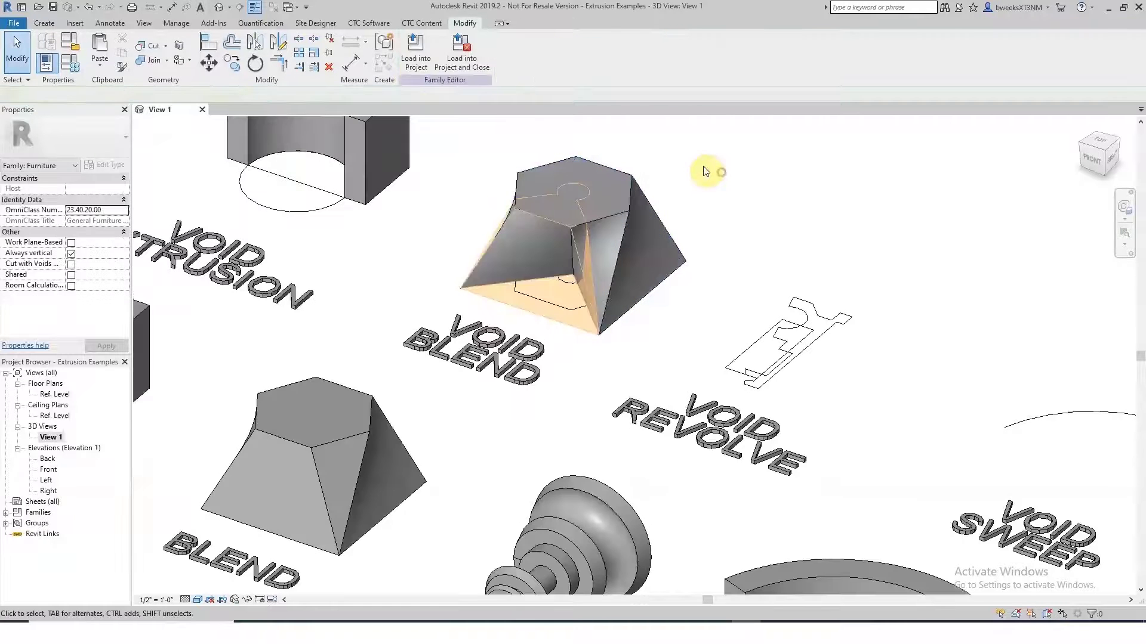
# - Try to cut the void blend out of the solid blend above the VOID BLEND label
pyautogui.click(555, 230)
pyautogui.click(626, 219)
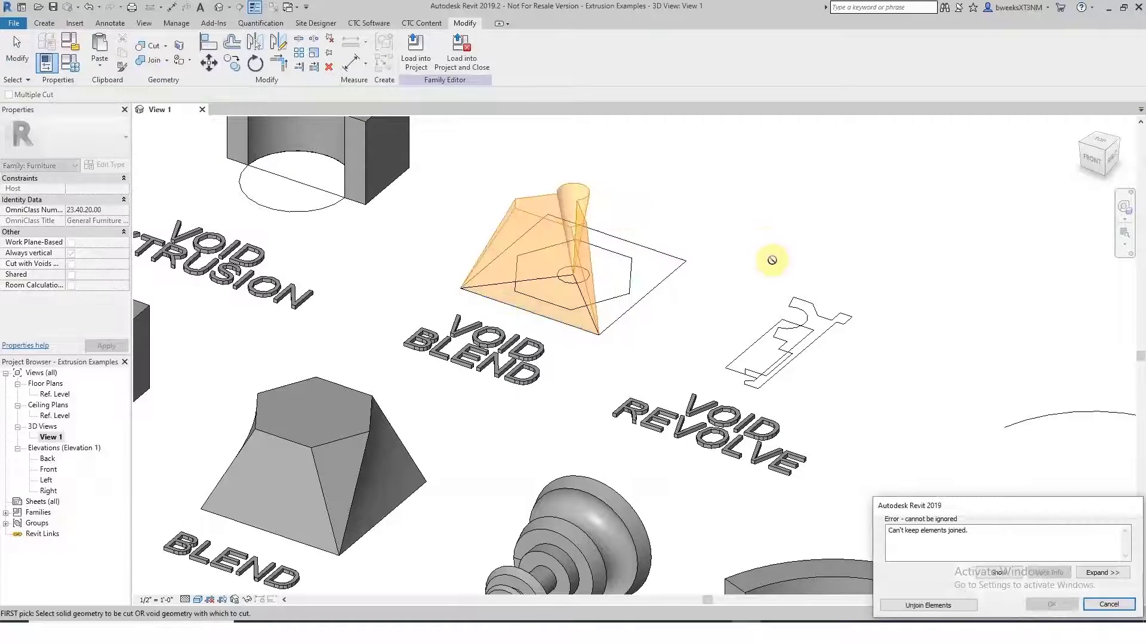
pyautogui.press('Escape')
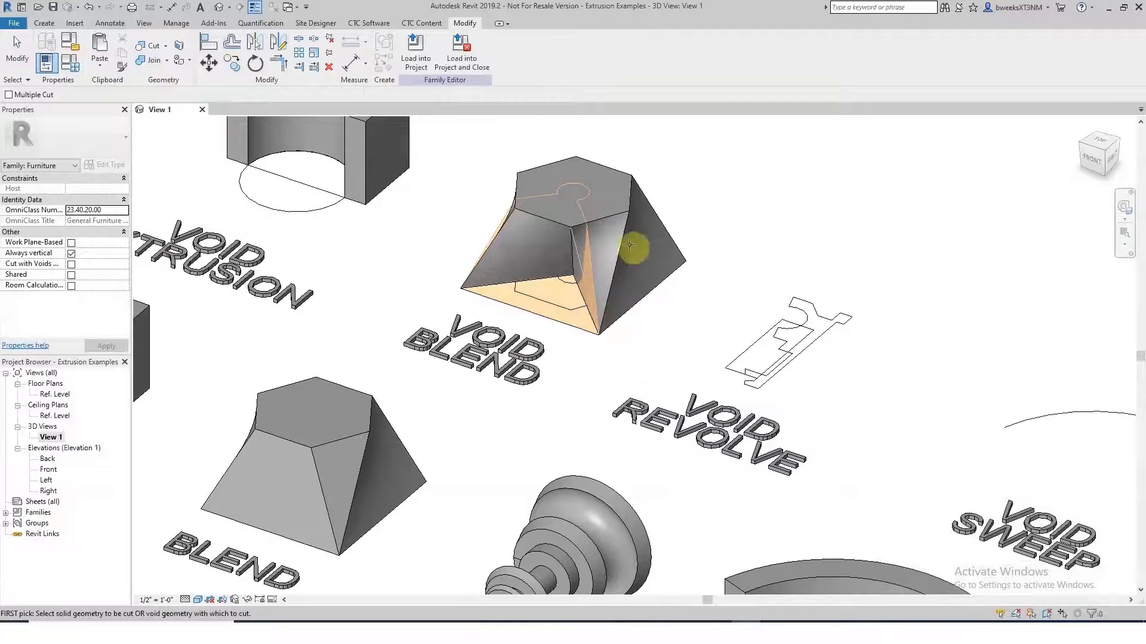
pyautogui.press('Escape')
# - Edit the solid blend's base boundary, replacing the two inner notch lines with the front edge of the square
pyautogui.click(626, 212)
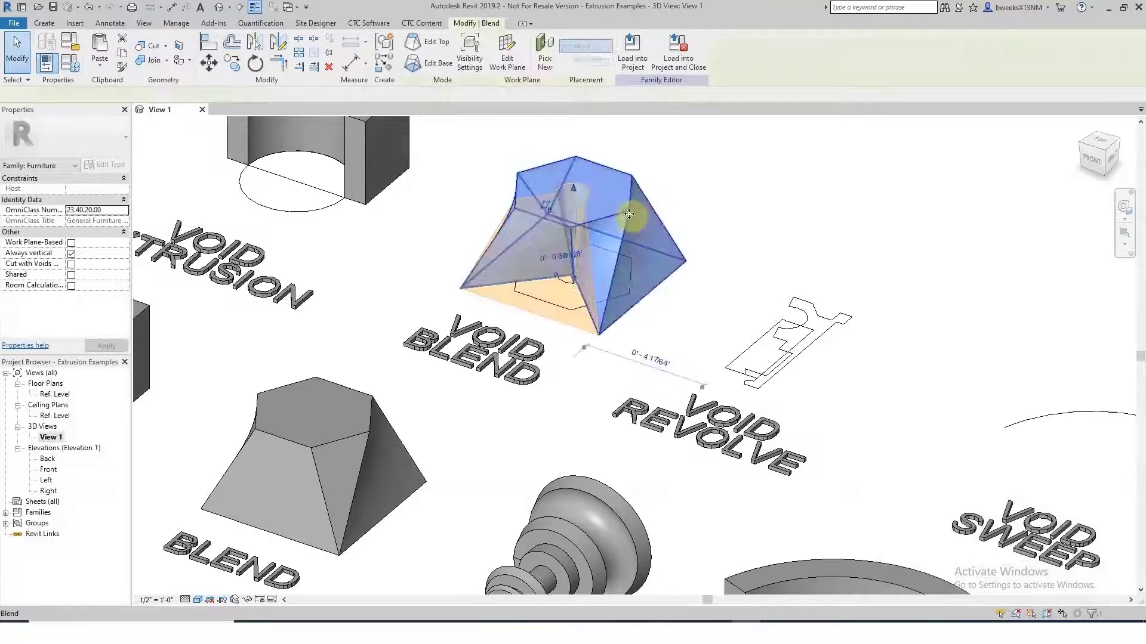
pyautogui.click(434, 63)
pyautogui.click(554, 278)
pyautogui.press('Delete')
pyautogui.click(584, 299)
pyautogui.press('Delete')
pyautogui.click(520, 66)
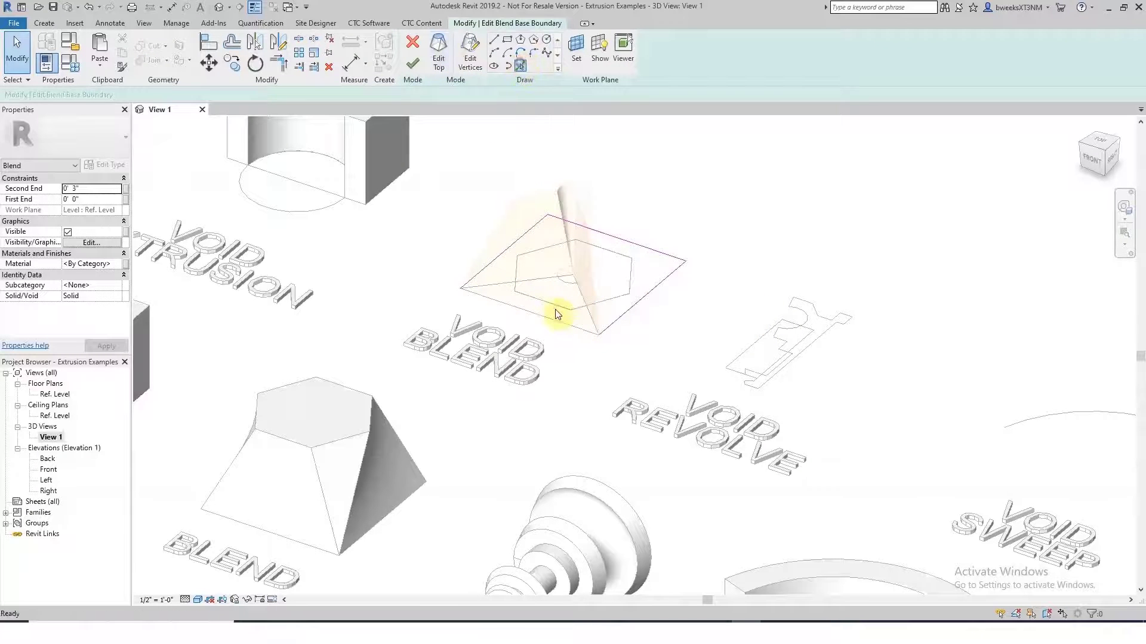
pyautogui.click(555, 321)
pyautogui.click(413, 65)
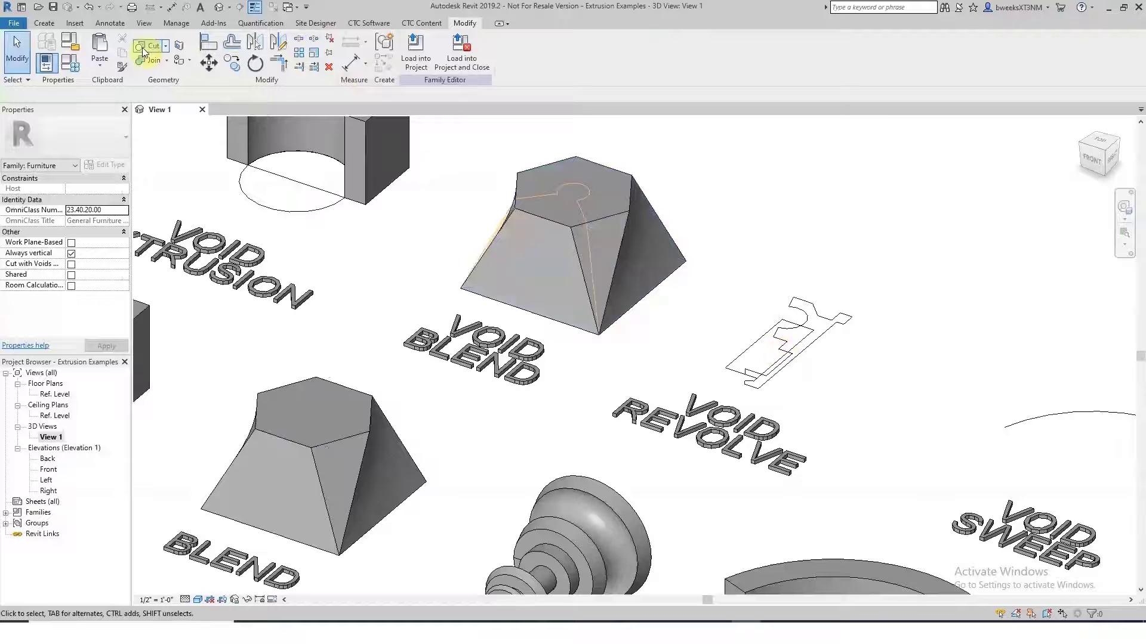
# - Cut the void blend out of the solid blend above the VOID BLEND label
pyautogui.click(208, 41)
pyautogui.click(530, 197)
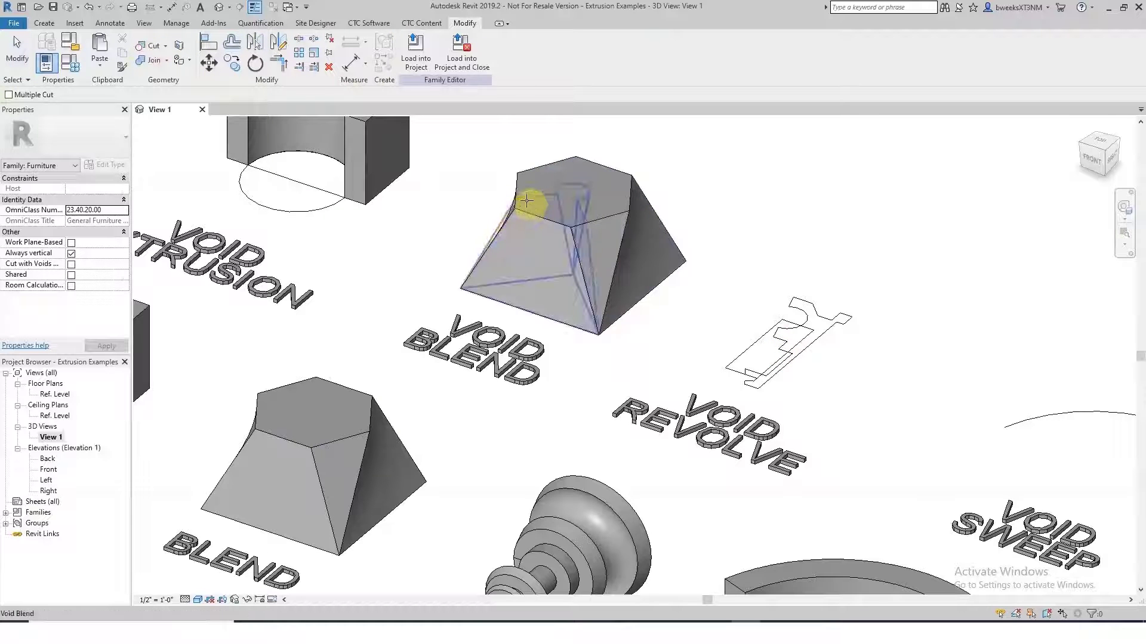
pyautogui.click(528, 169)
pyautogui.scroll(-5, 747, 238)
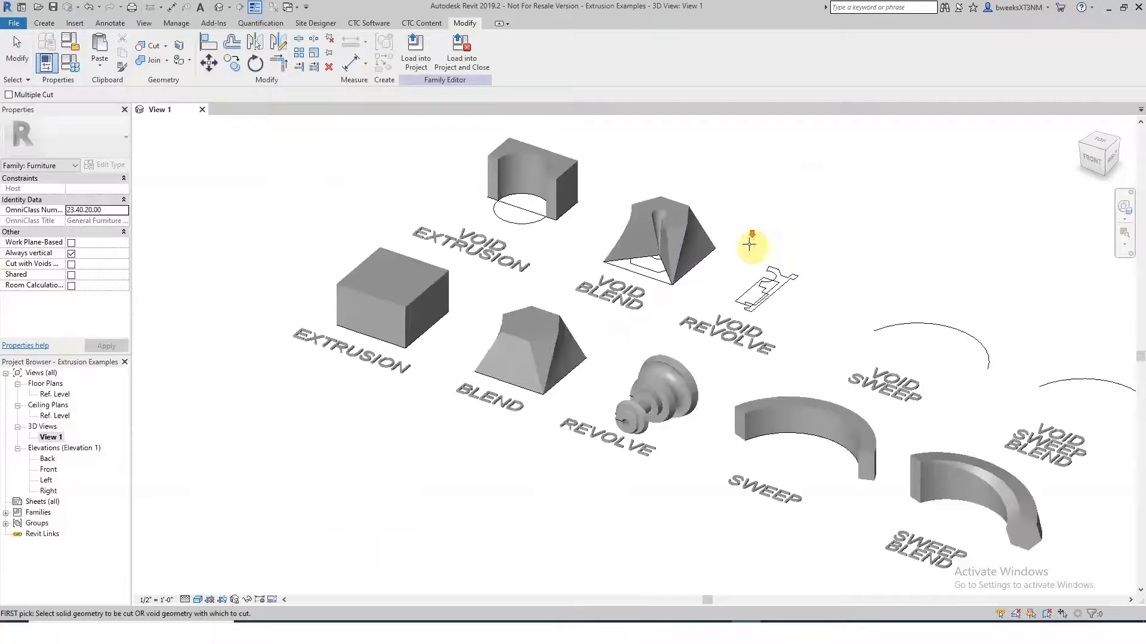
pyautogui.moveTo(823, 294); pyautogui.dragTo(782, 344, button='middle')
pyautogui.scroll(1, 791, 352)
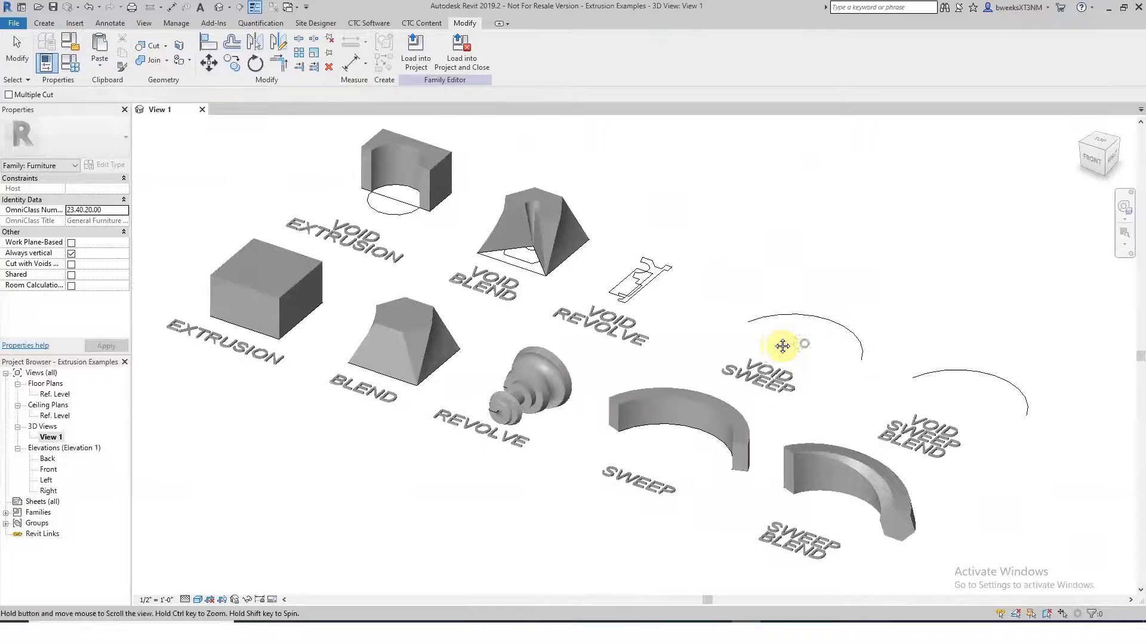
pyautogui.press('Escape')
# - Start a void revolve and pick the closed inner outline above the VOID REVOLVE label as its boundary
pyautogui.click(50, 24)
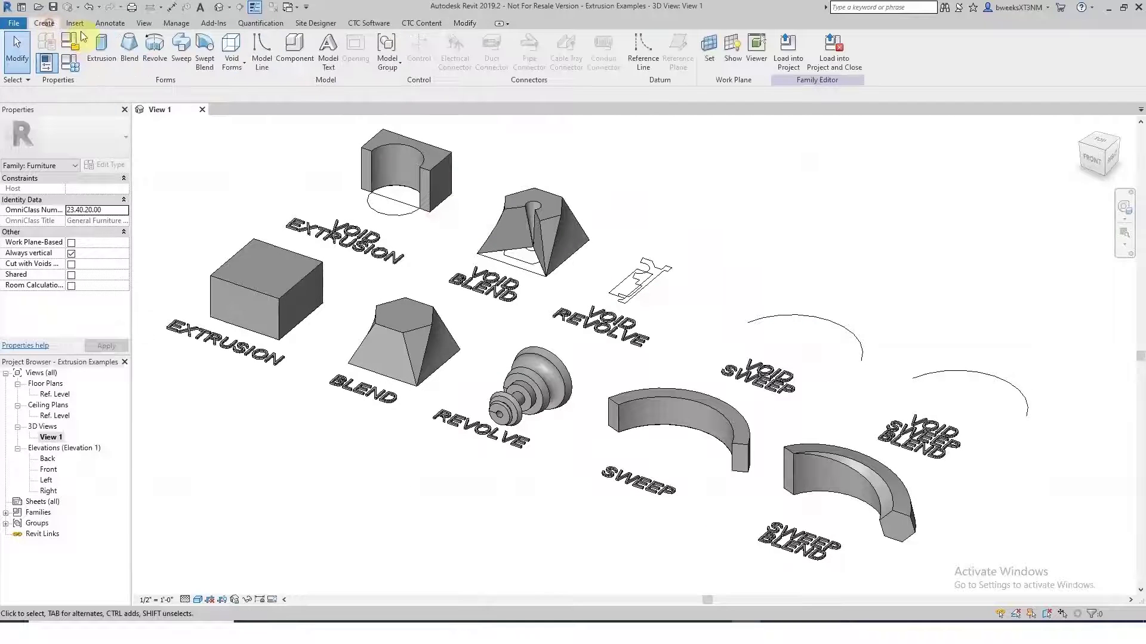
pyautogui.click(231, 52)
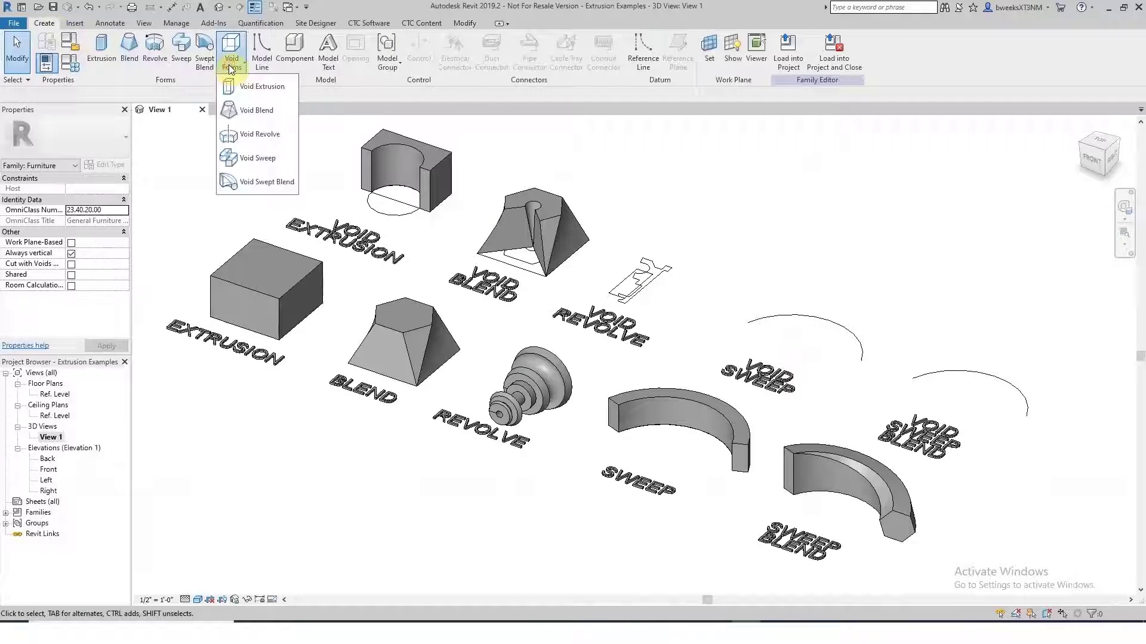
pyautogui.click(258, 135)
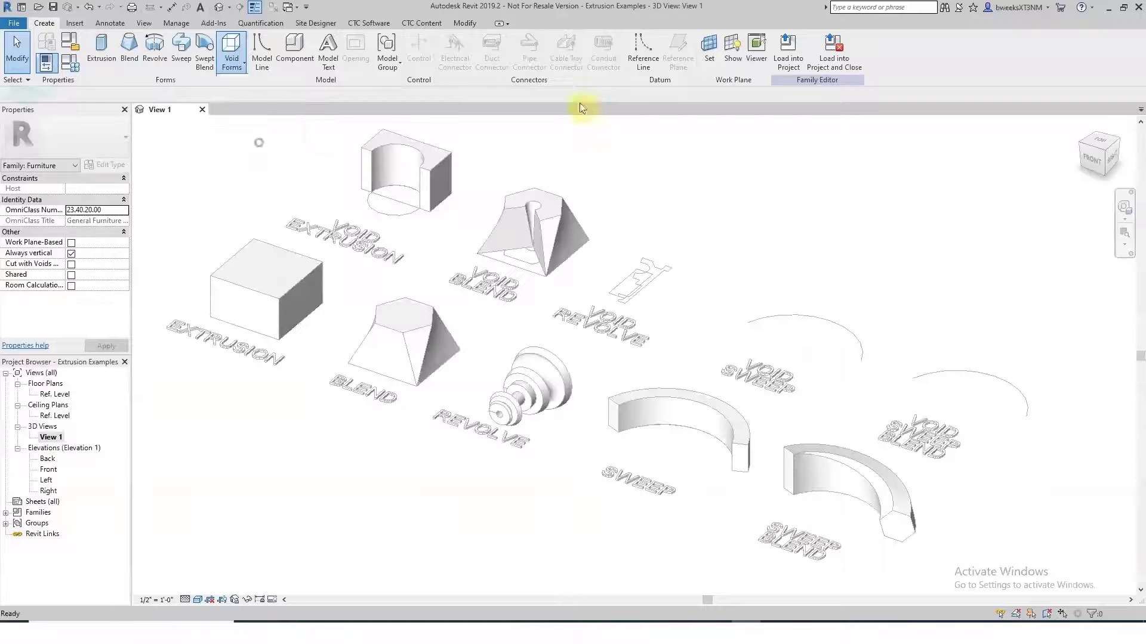
pyautogui.click(523, 66)
pyautogui.click(626, 277)
# - Pick the short line at the far end of the VOID REVOLVE profile as the axis and finish the void revolve
pyautogui.click(456, 60)
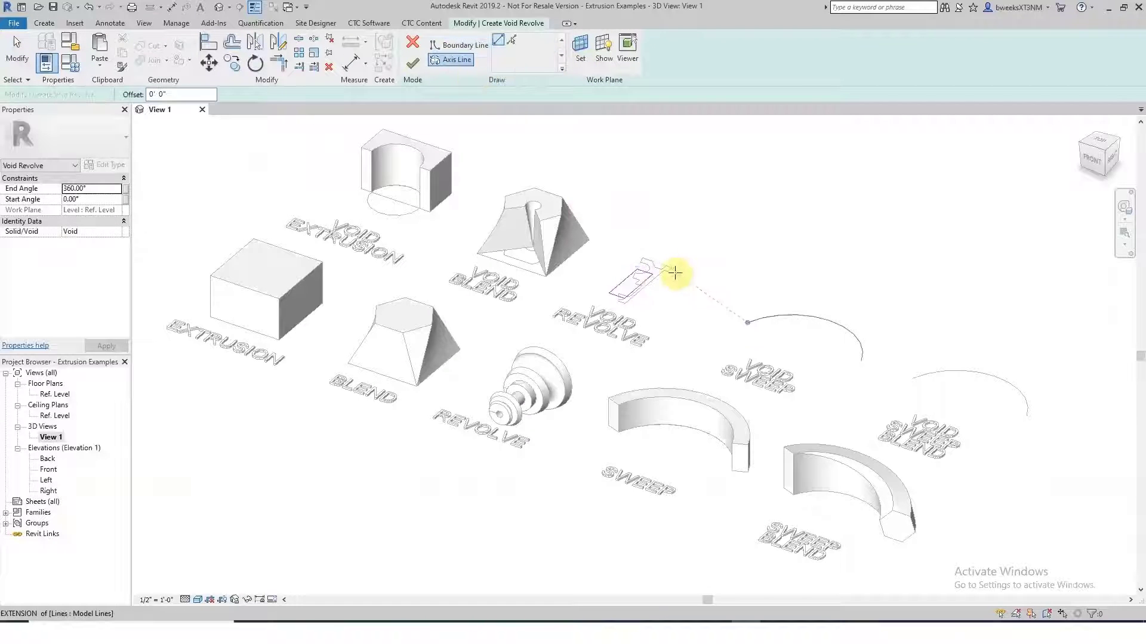
pyautogui.click(512, 40)
pyautogui.click(670, 273)
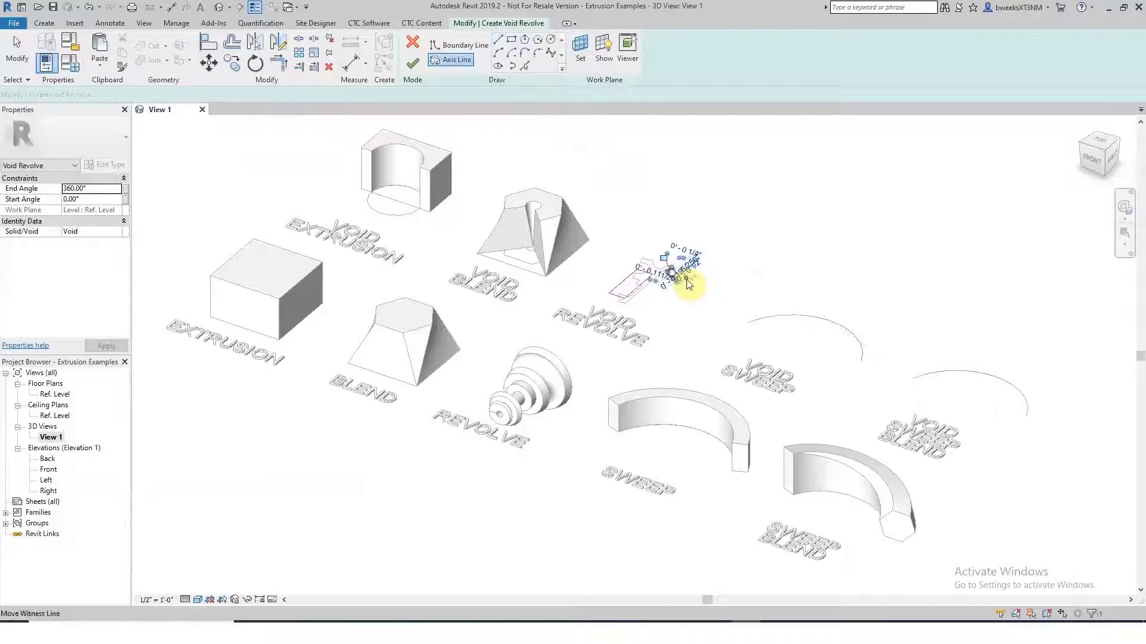
pyautogui.click(412, 63)
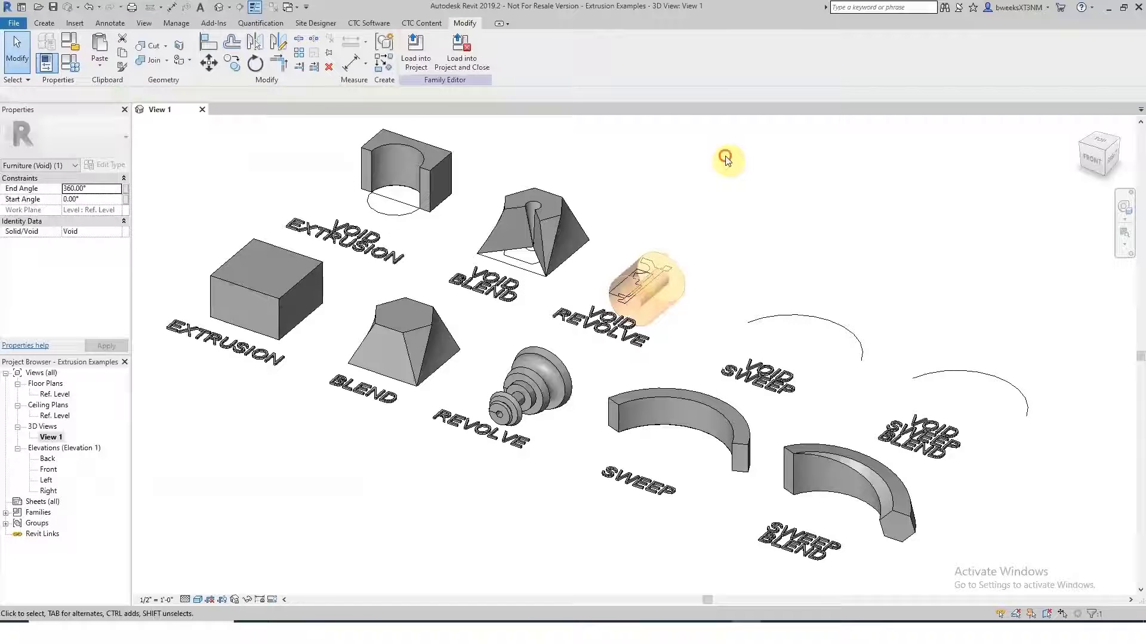
pyautogui.click(726, 160)
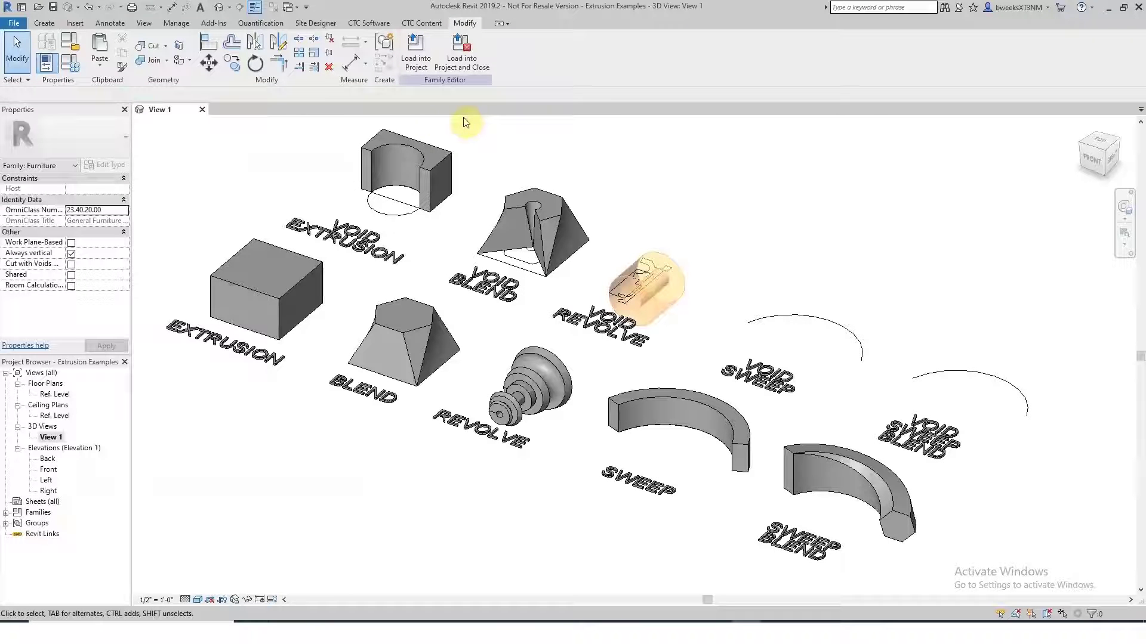
# - Start a solid revolve and pick the connected knob profile above the VOID REVOLVE label as its boundary
pyautogui.click(44, 23)
pyautogui.click(156, 52)
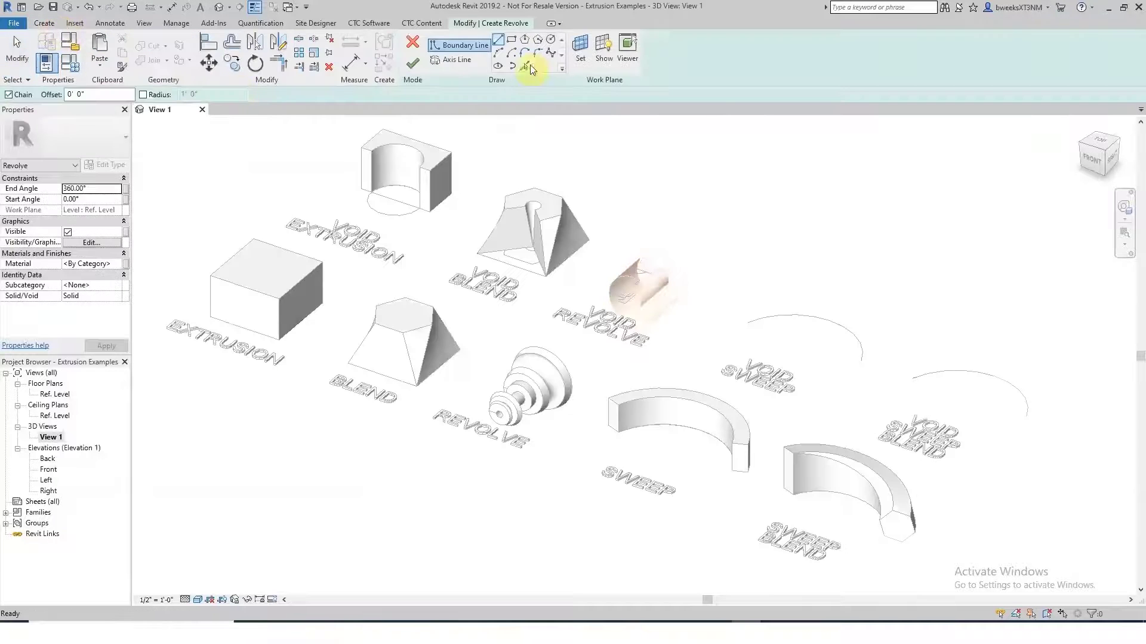
pyautogui.click(525, 66)
pyautogui.scroll(5, 651, 273)
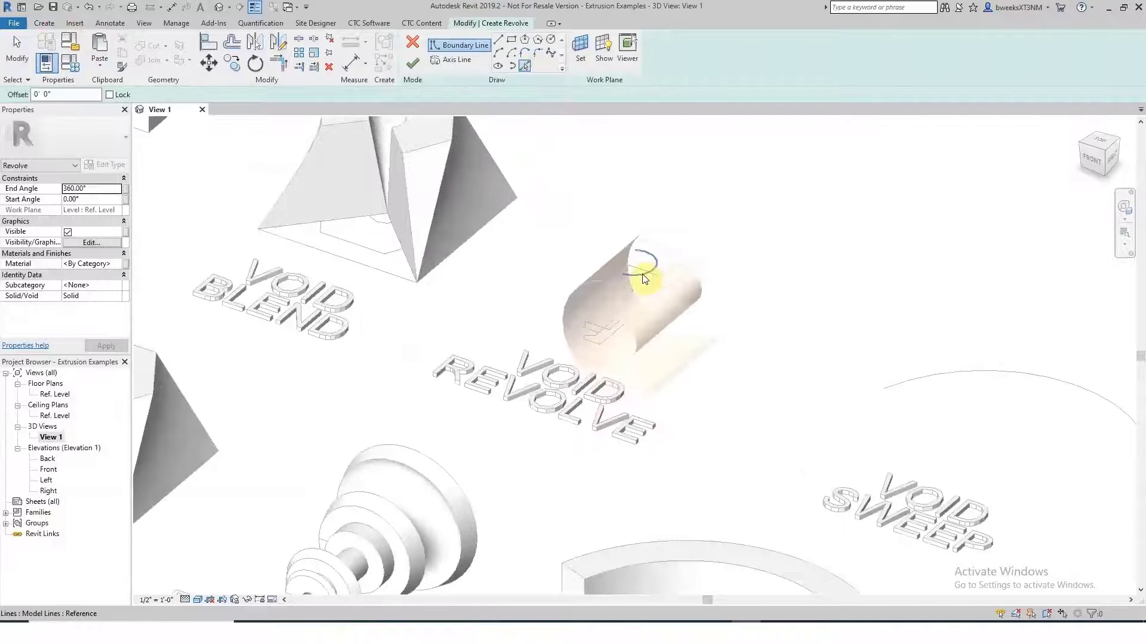
pyautogui.click(641, 280)
# - Pick the existing line at the far end of the knob profile as the axis and finish the solid revolve
pyautogui.click(451, 60)
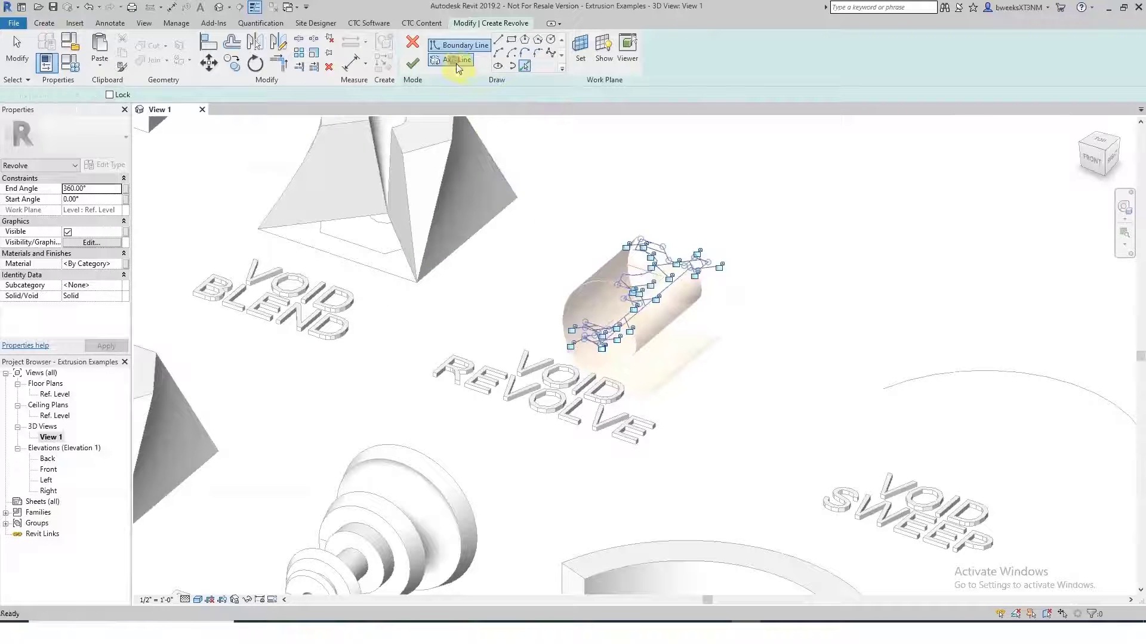
pyautogui.click(511, 40)
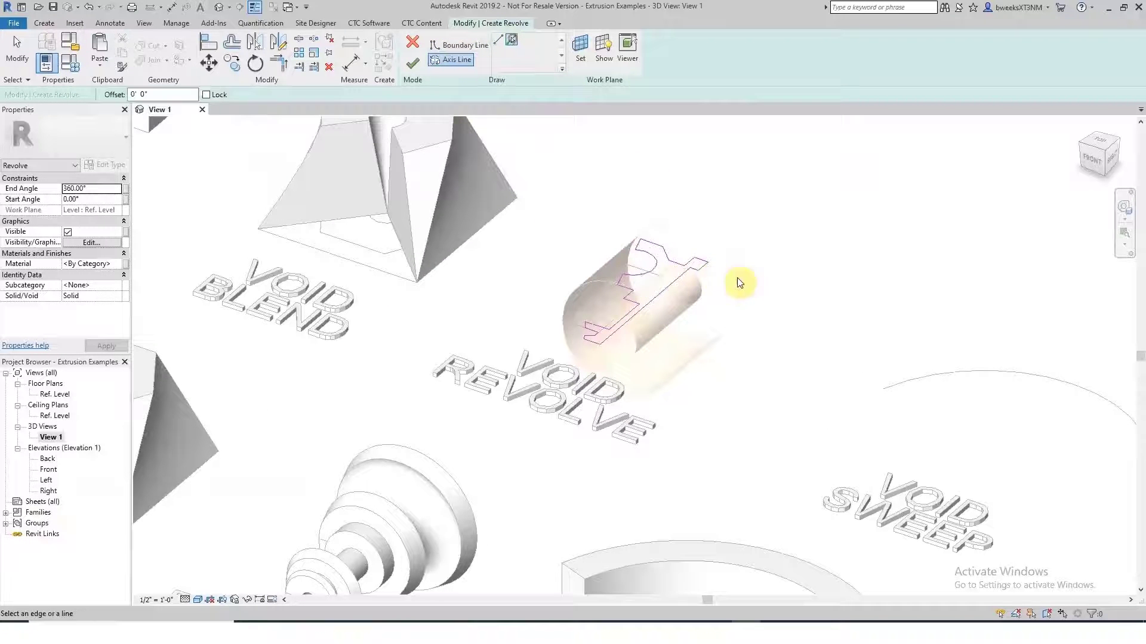
pyautogui.click(707, 273)
pyautogui.click(413, 63)
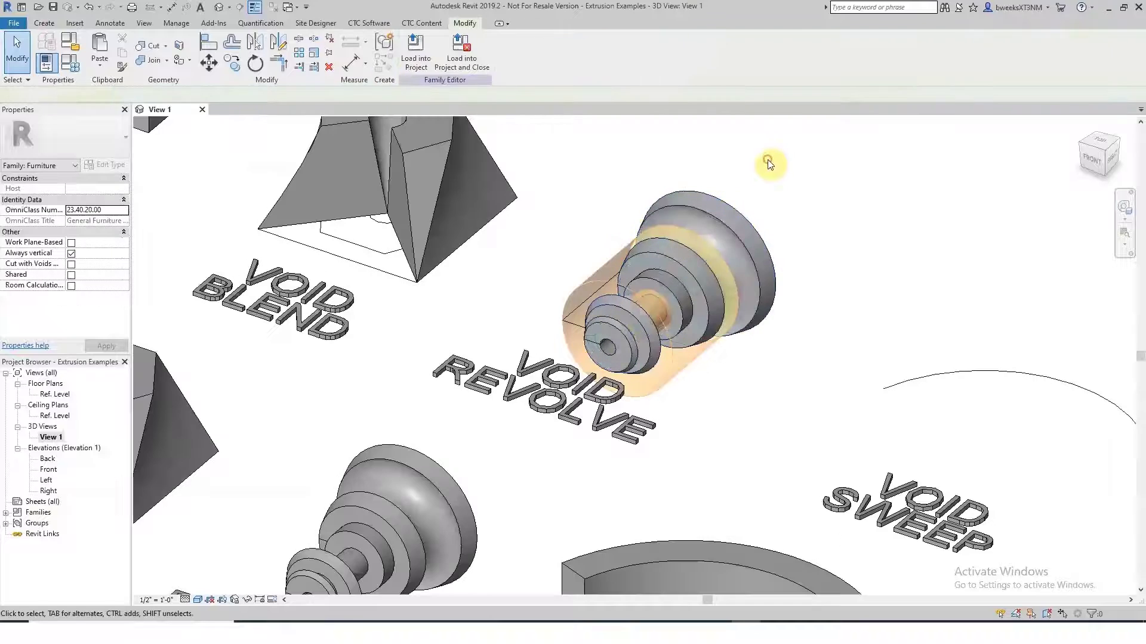
# - Cut the void revolve out of the solid knob above the VOID REVOLVE label
pyautogui.click(164, 45)
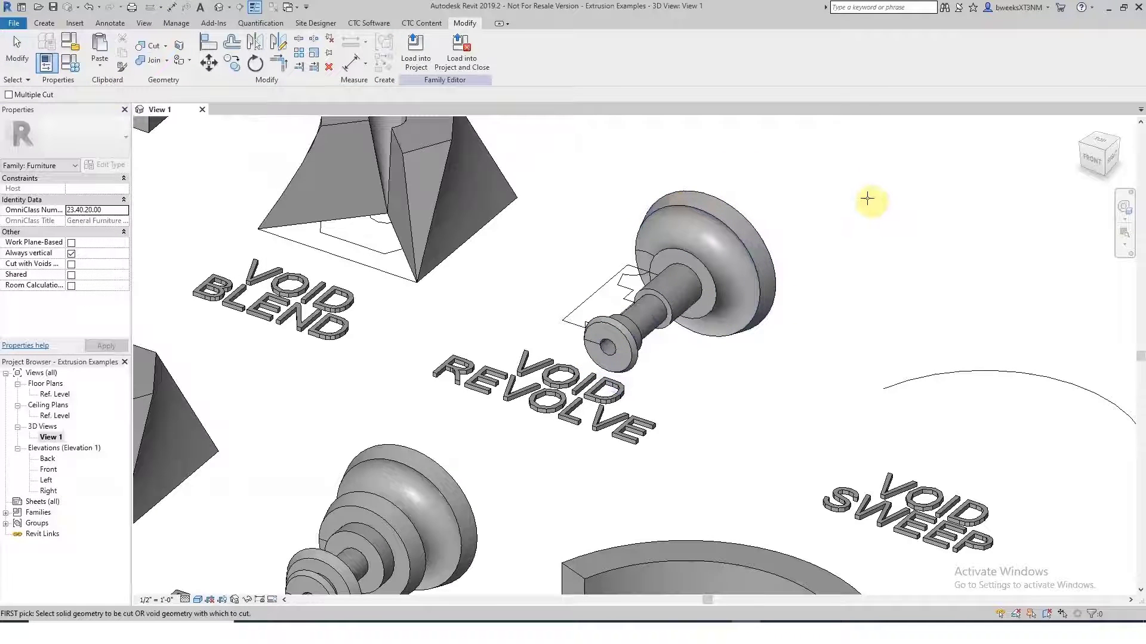
pyautogui.scroll(-5, 862, 205)
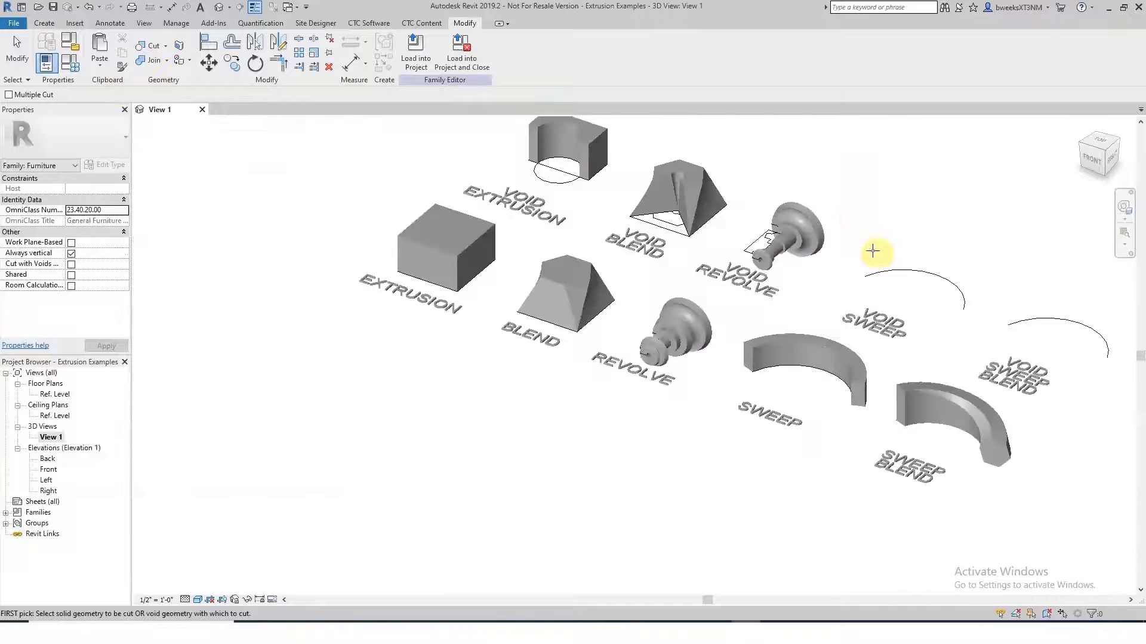
pyautogui.moveTo(869, 271); pyautogui.dragTo(765, 307, button='middle')
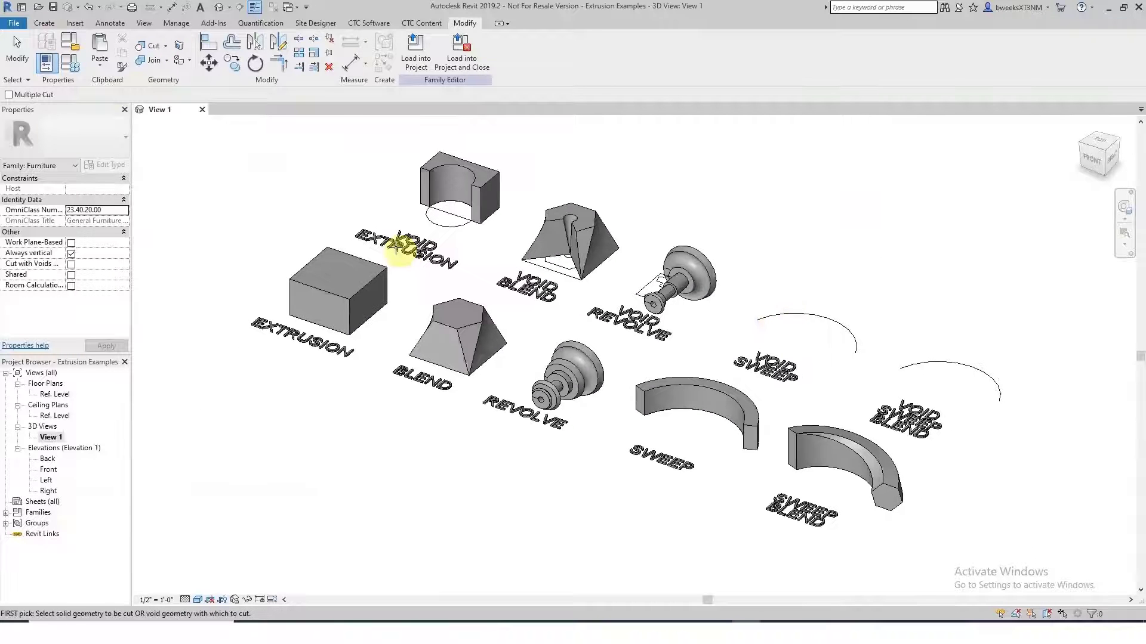
# - Start a void sweep and pick the arc above the VOID SWEEP label as its path
pyautogui.click(44, 23)
pyautogui.click(235, 70)
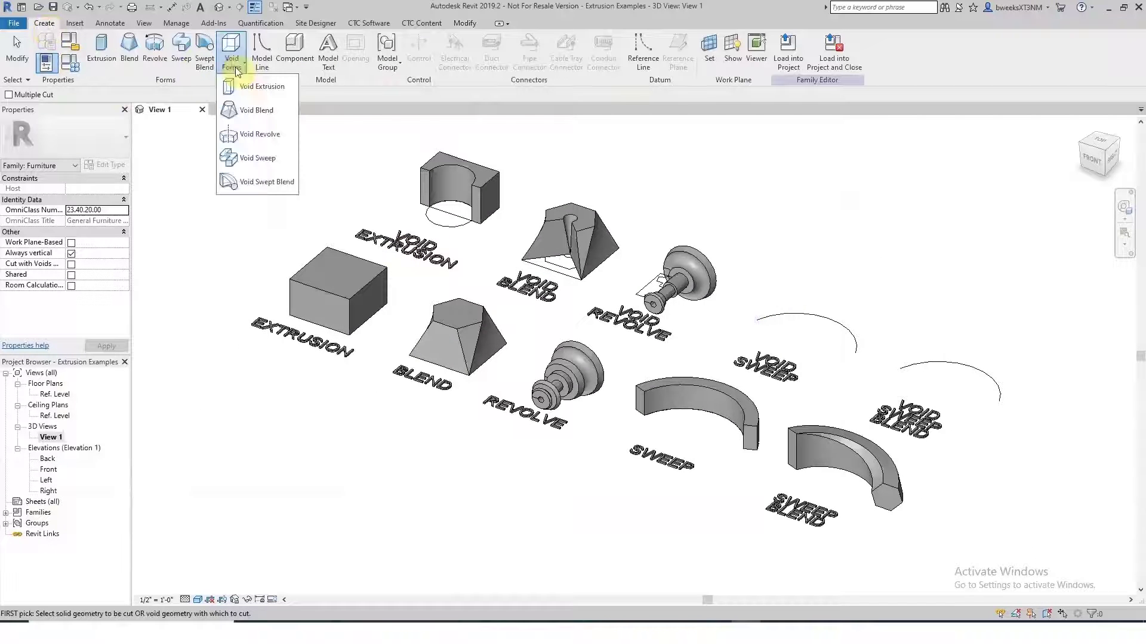
pyautogui.click(257, 157)
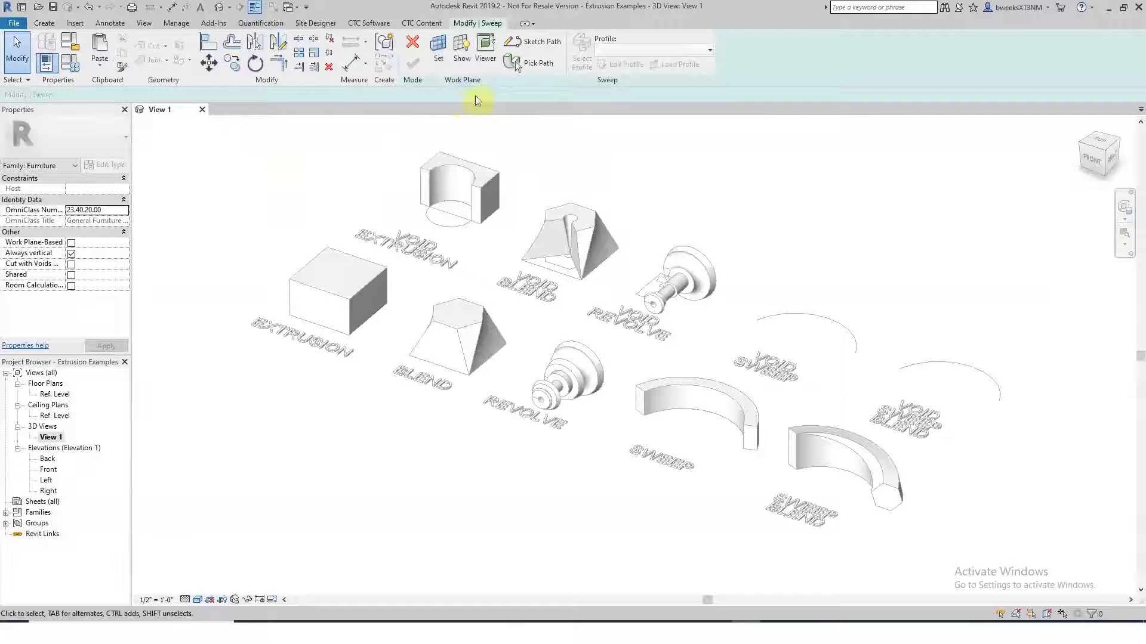
pyautogui.click(518, 64)
pyautogui.click(783, 314)
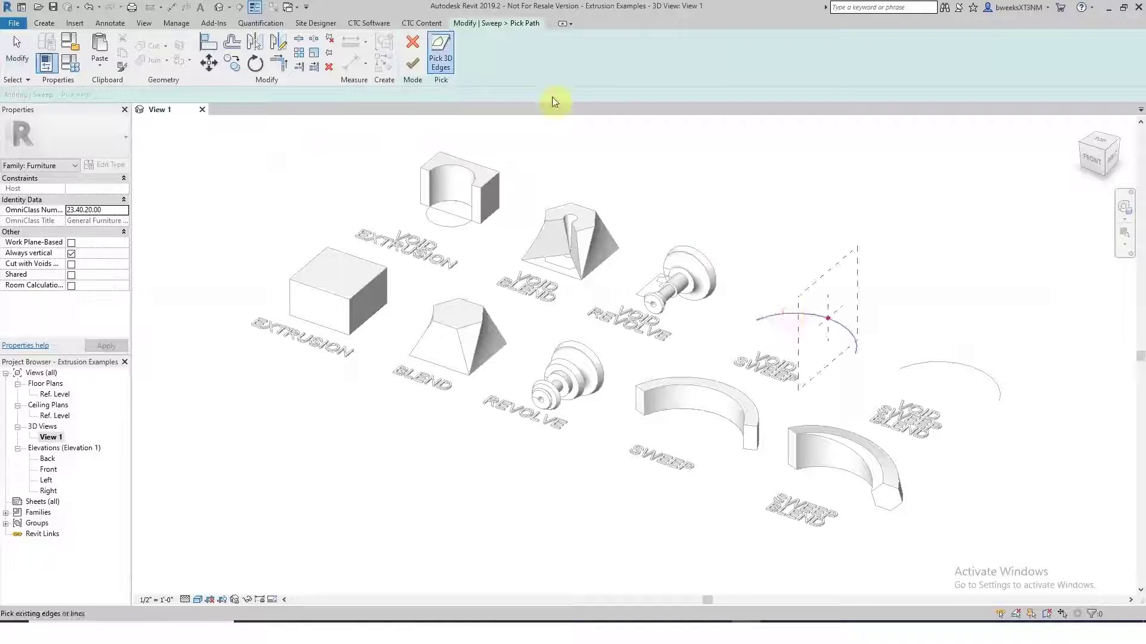
pyautogui.click(411, 64)
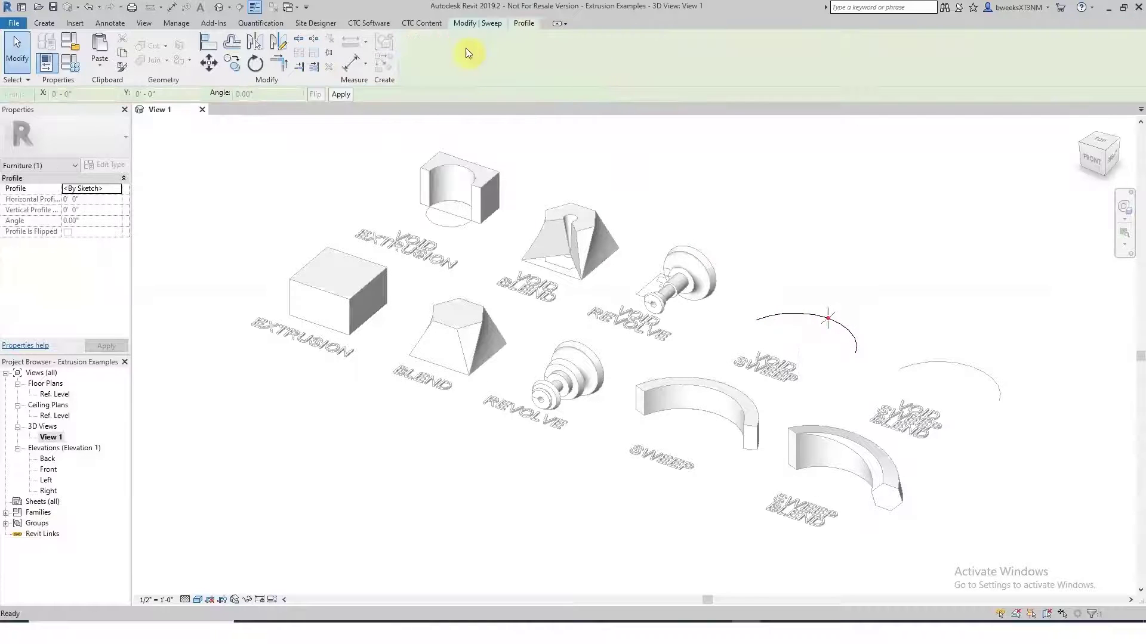
# - Sketch a small circle centered on the path's profile point as the profile and finish the void sweep
pyautogui.click(622, 65)
pyautogui.click(487, 39)
pyautogui.click(827, 318)
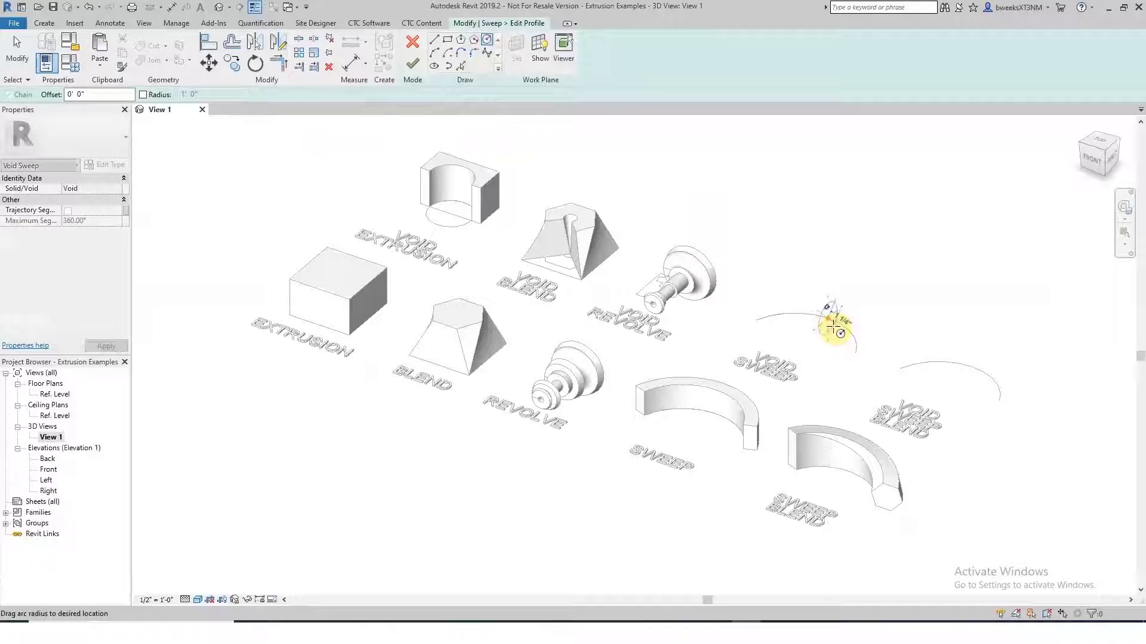
pyautogui.click(827, 322)
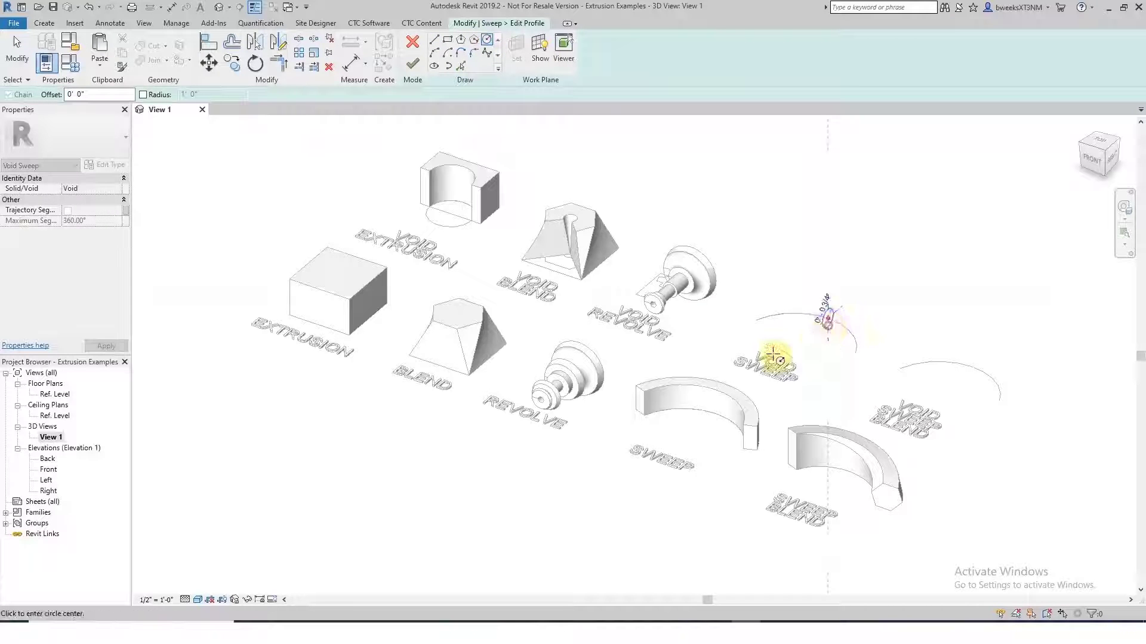
pyautogui.click(412, 64)
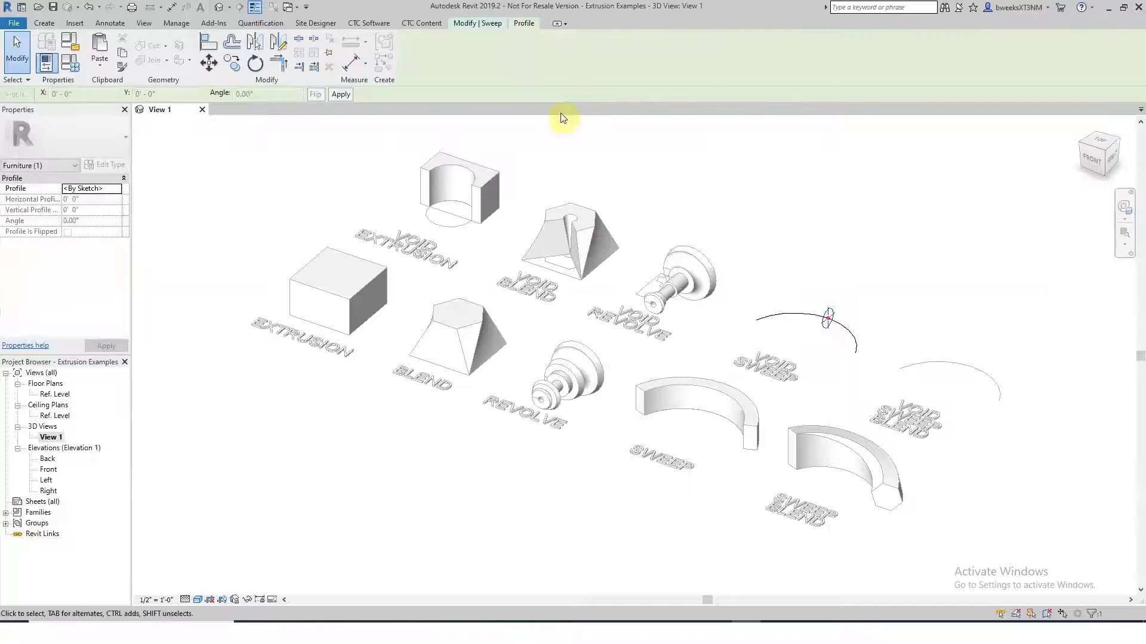
pyautogui.click(457, 65)
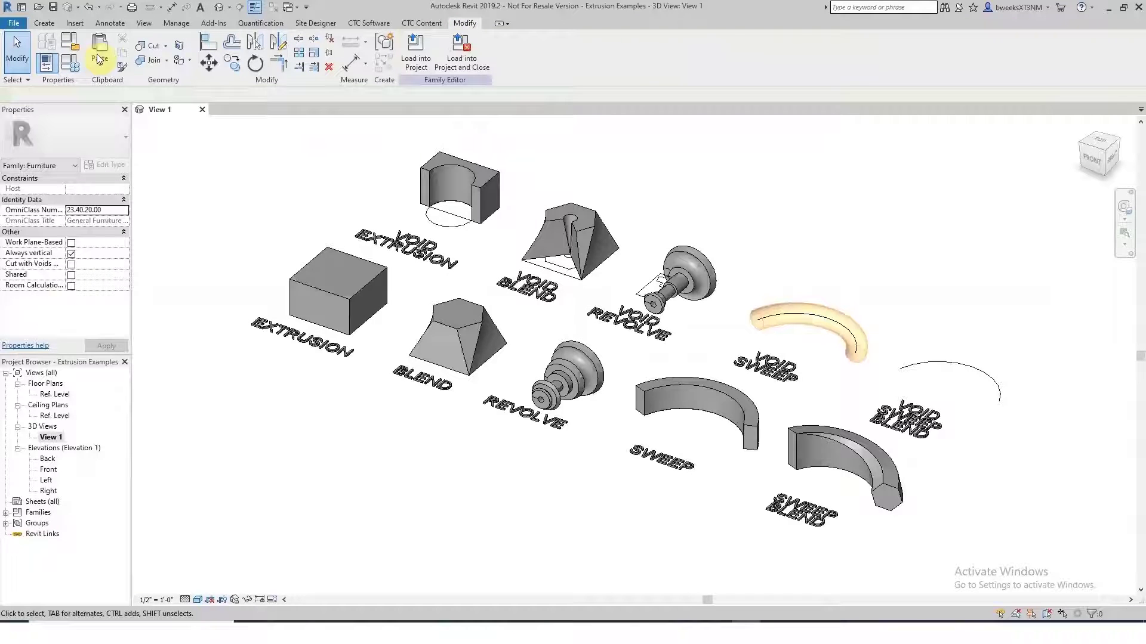
# - Start a solid sweep and pick the same arc above the VOID SWEEP label as its path
pyautogui.click(45, 23)
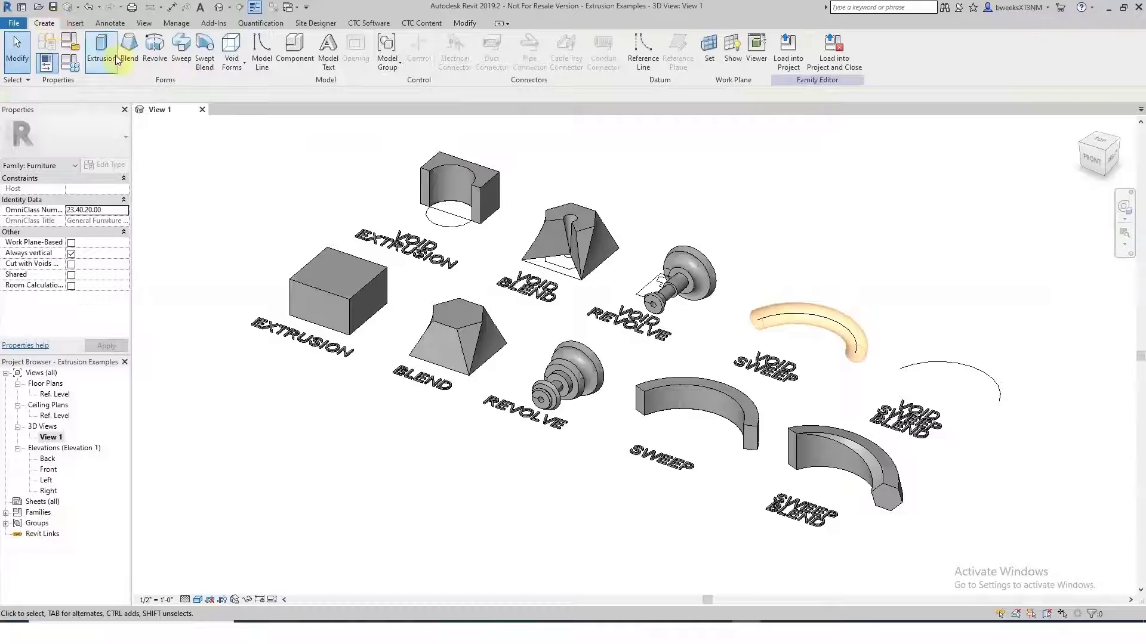
pyautogui.click(191, 64)
pyautogui.click(542, 71)
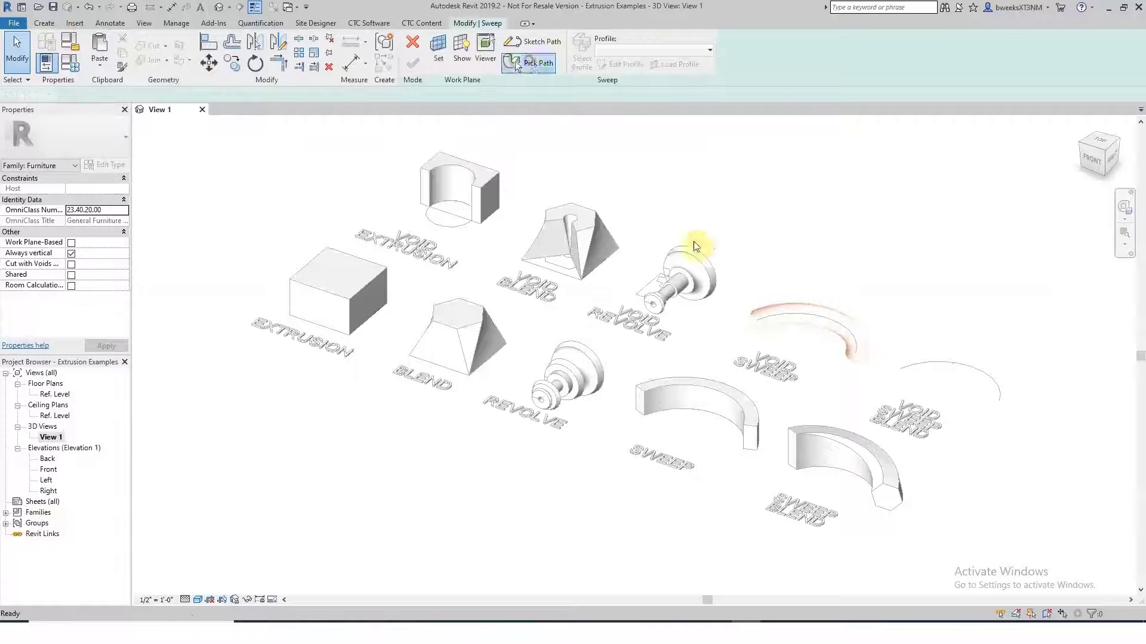
pyautogui.click(766, 326)
pyautogui.click(412, 63)
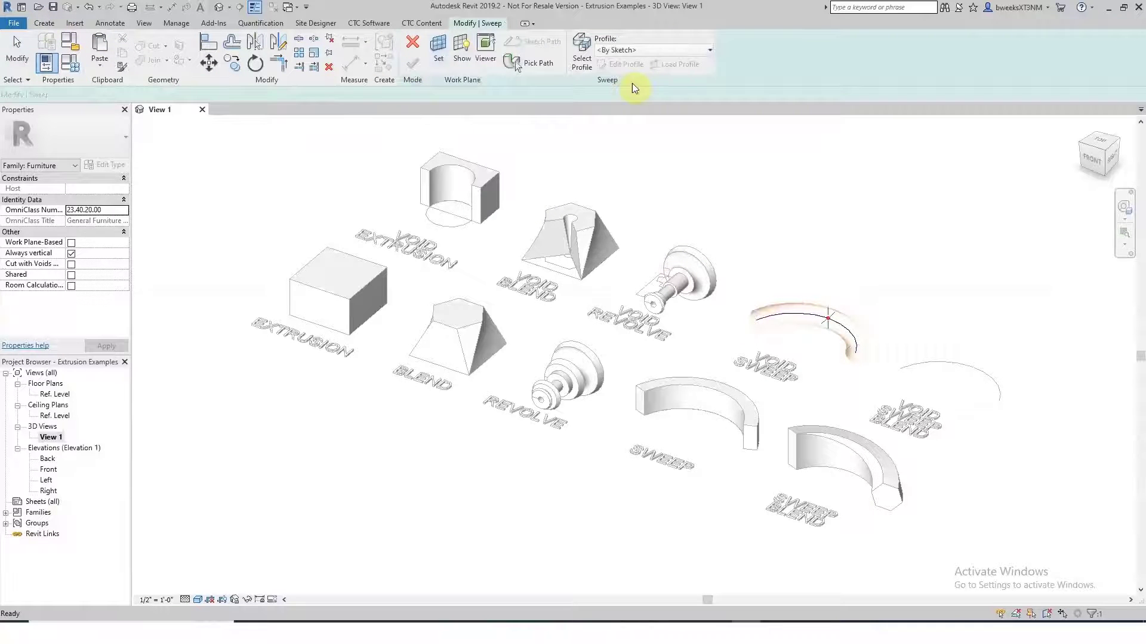
# - Sketch a rectangular profile about 1 1/2" wide and 3" high beside the path's profile point for the solid sweep
pyautogui.click(620, 66)
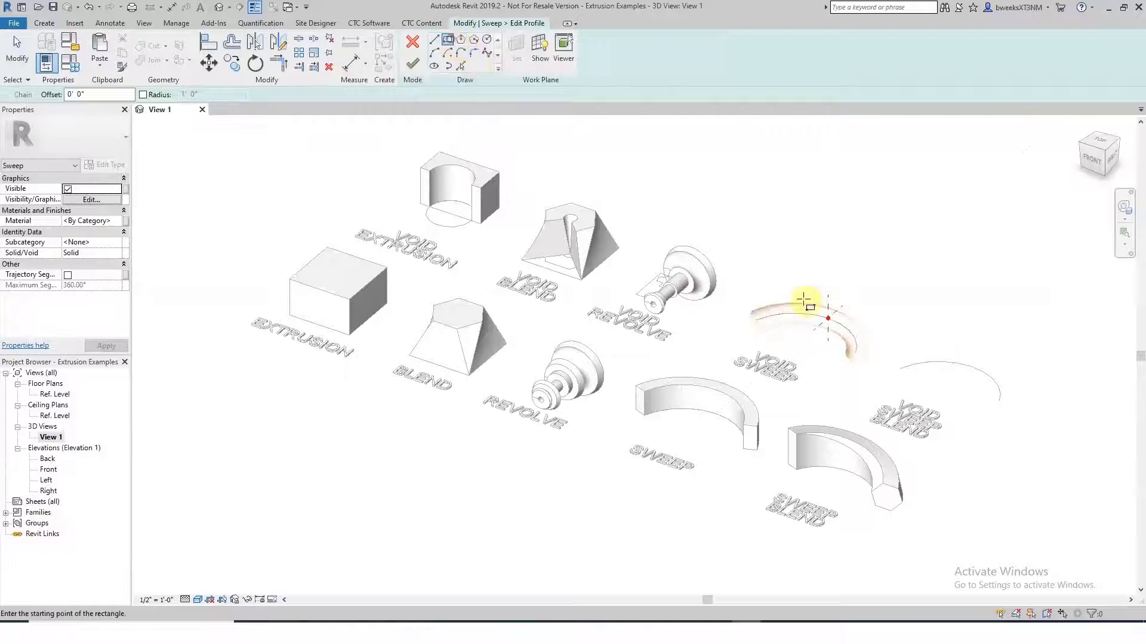
pyautogui.click(829, 318)
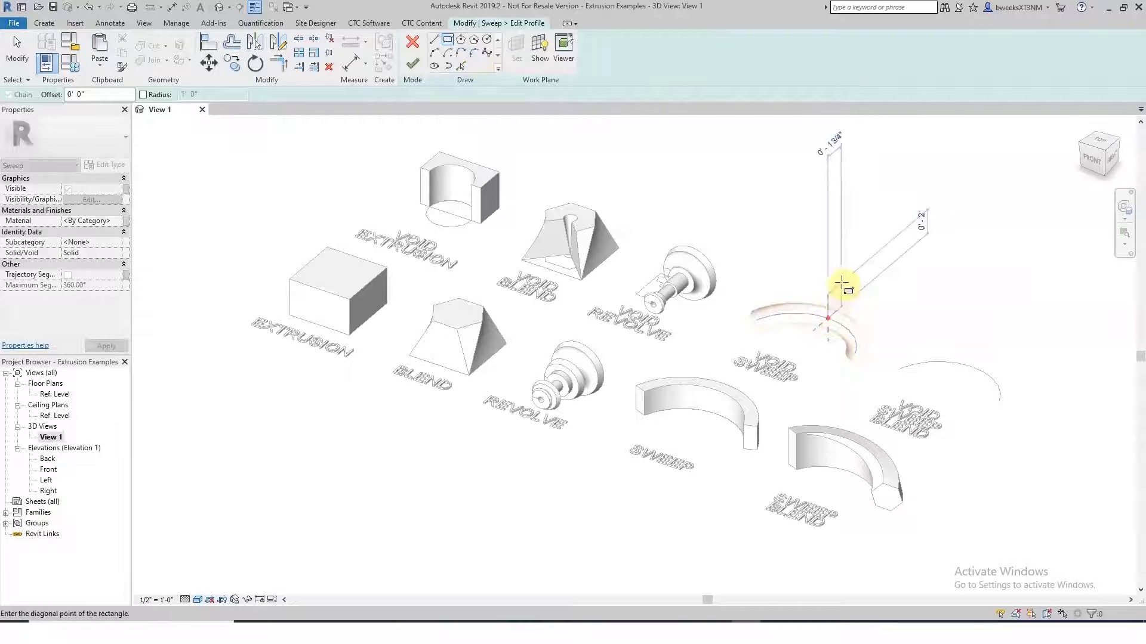
pyautogui.press('Escape')
pyautogui.click(449, 41)
pyautogui.click(829, 329)
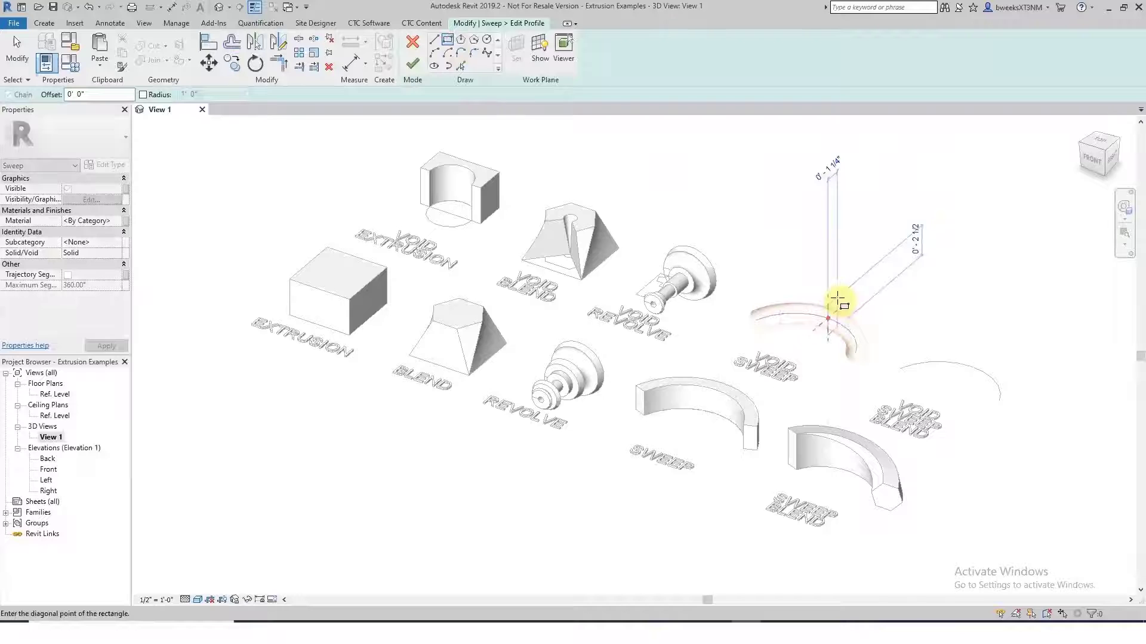
pyautogui.click(837, 293)
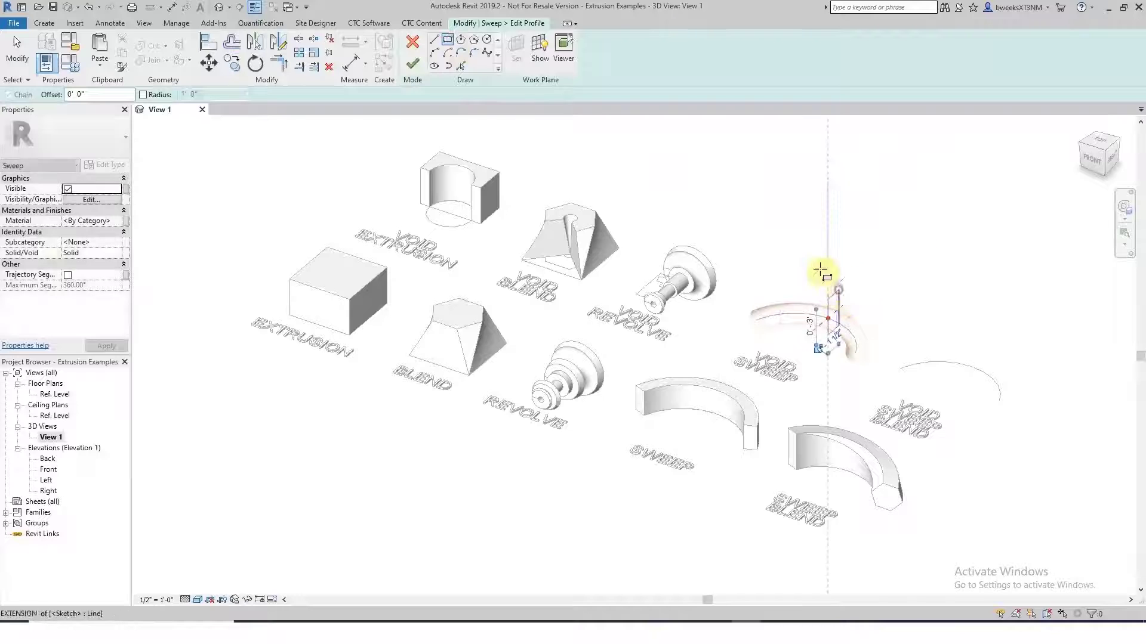
# - Finish the solid sweep and cut the void sweep out of it
pyautogui.click(413, 63)
pyautogui.click(414, 63)
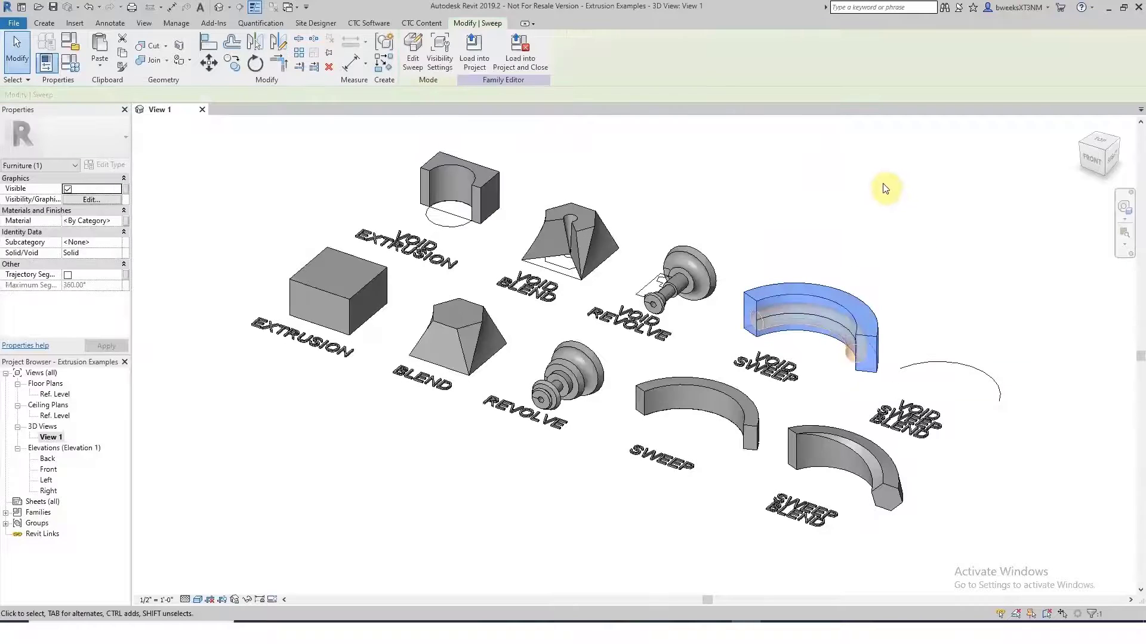
pyautogui.click(146, 46)
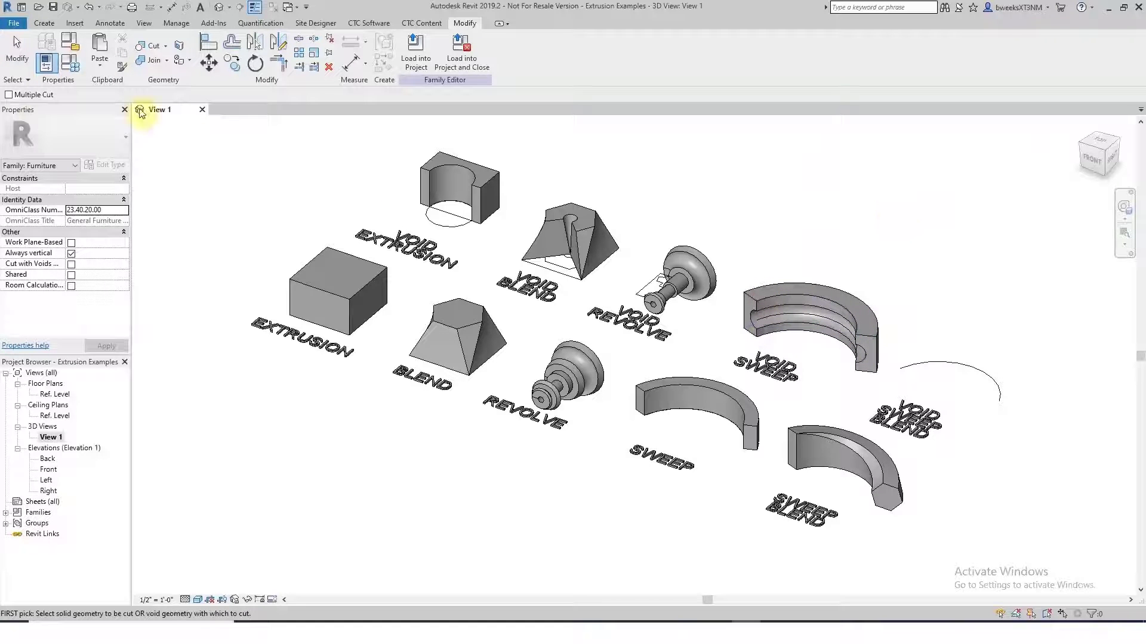
# - Start a void swept blend and pick the arc above the VOID SWEEP BLEND label as its path
pyautogui.click(43, 22)
pyautogui.click(232, 73)
pyautogui.click(256, 185)
pyautogui.click(464, 63)
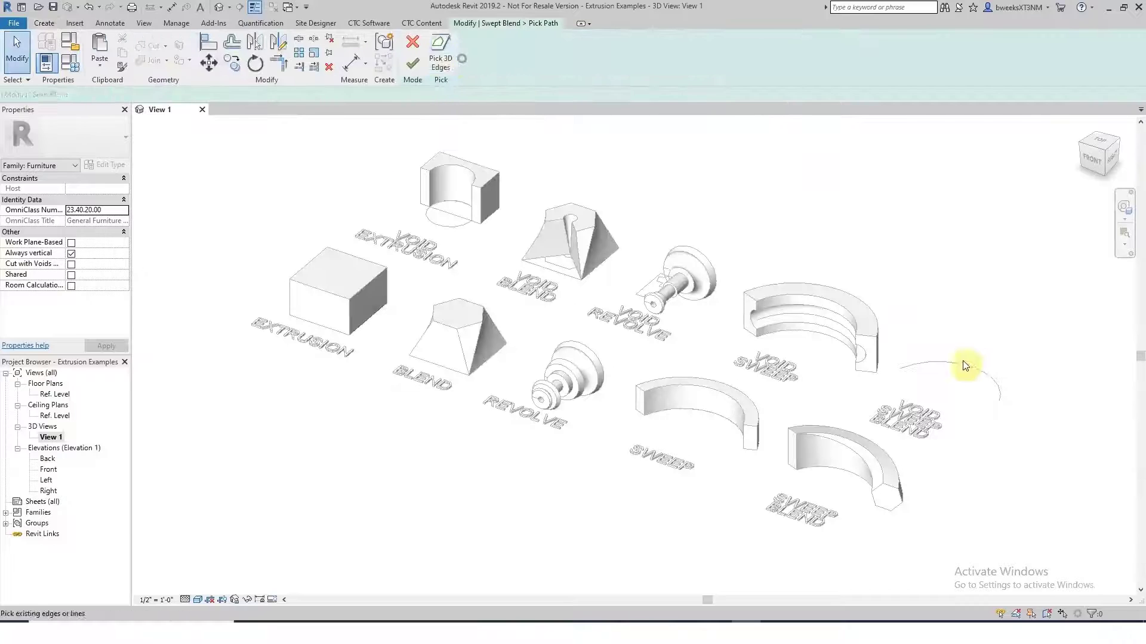
pyautogui.click(954, 362)
pyautogui.click(412, 63)
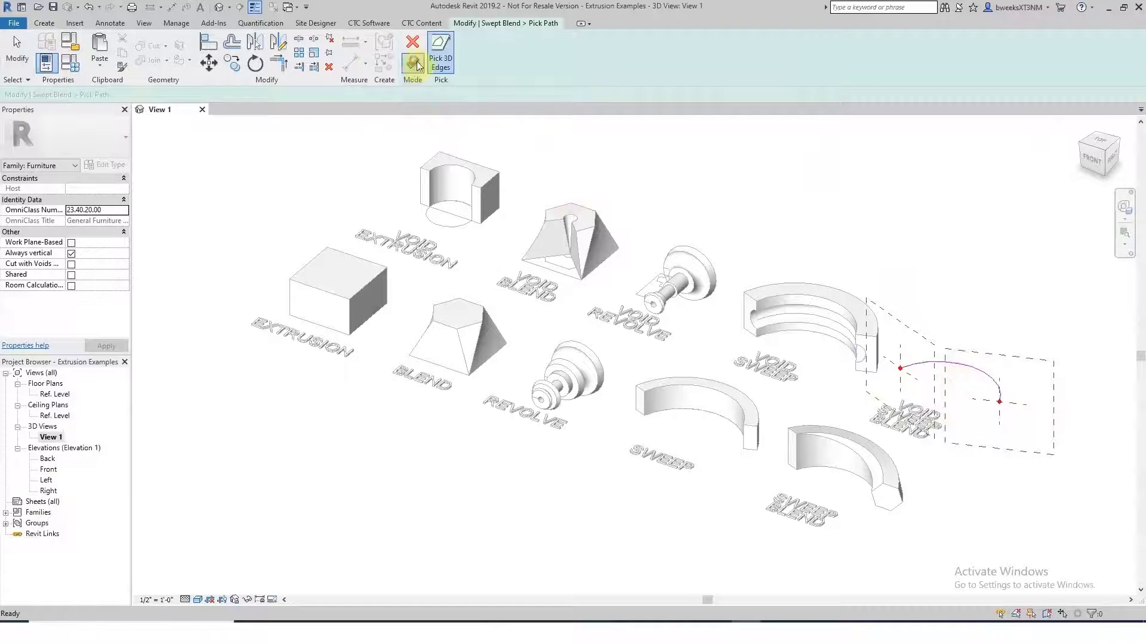
# - Sketch a small circle centered on the path end nearest the solid sweep as the void swept blend's first profile
pyautogui.click(461, 25)
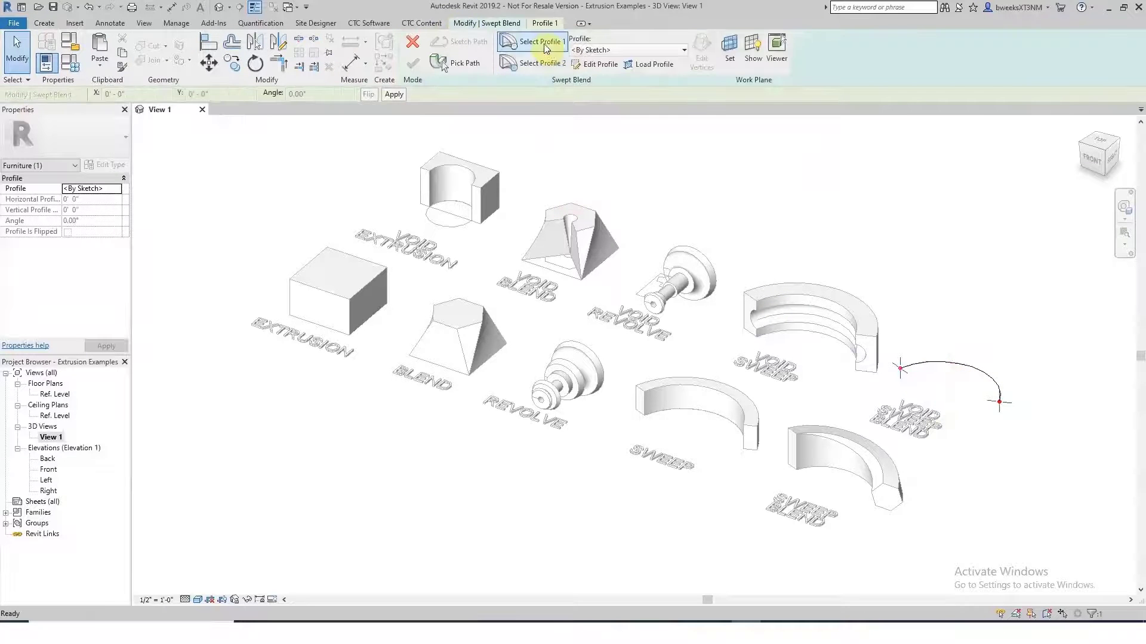
pyautogui.click(591, 68)
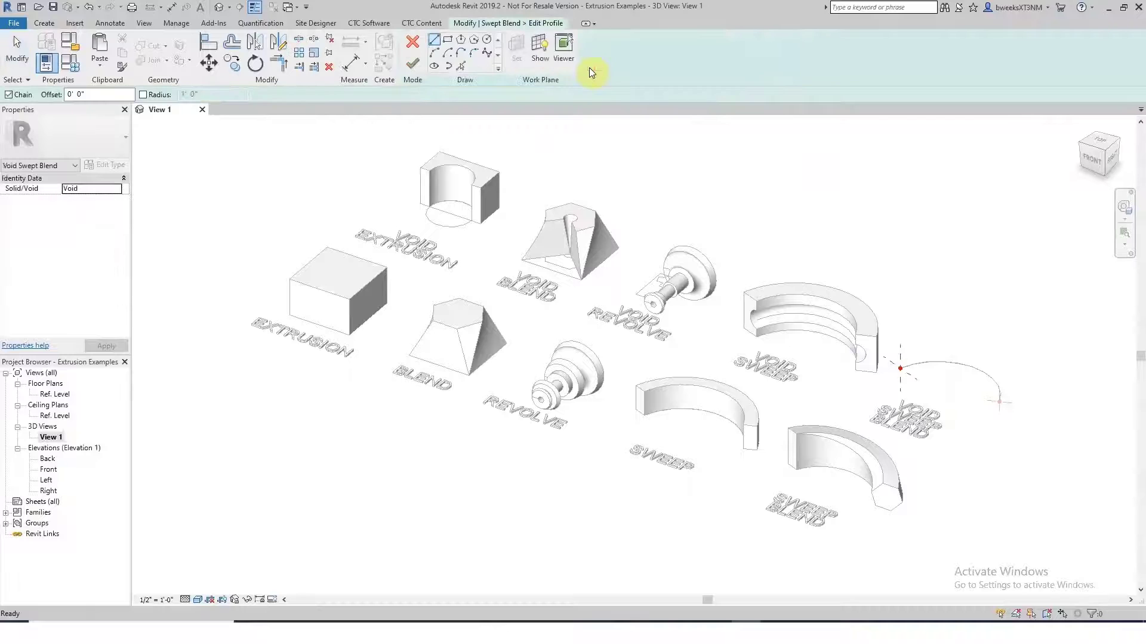
pyautogui.click(487, 40)
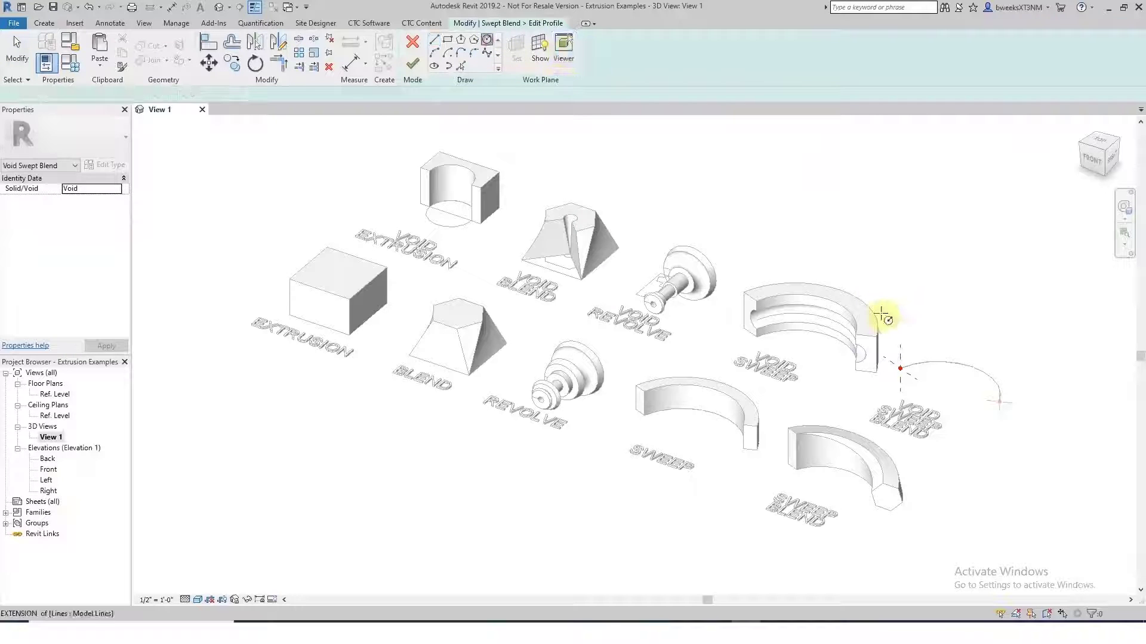
pyautogui.click(901, 368)
pyautogui.click(909, 376)
pyautogui.click(447, 40)
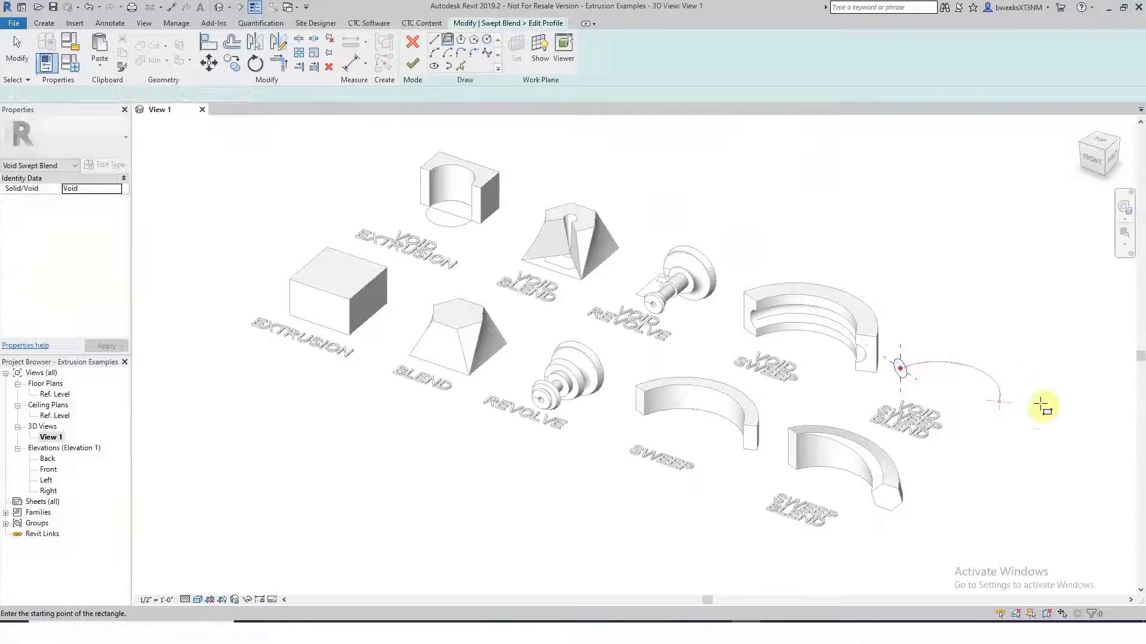
pyautogui.click(994, 410)
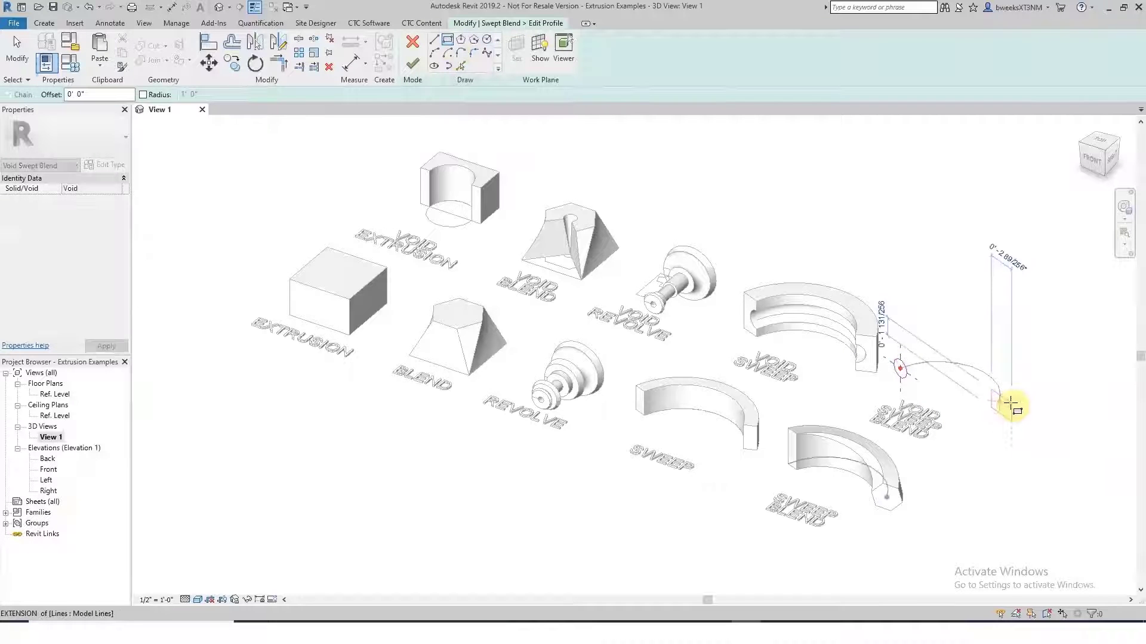
pyautogui.click(412, 64)
# - Sketch a rectangle about 2 3/4" wide around the path's other end as the second profile and finish the void swept blend
pyautogui.click(507, 27)
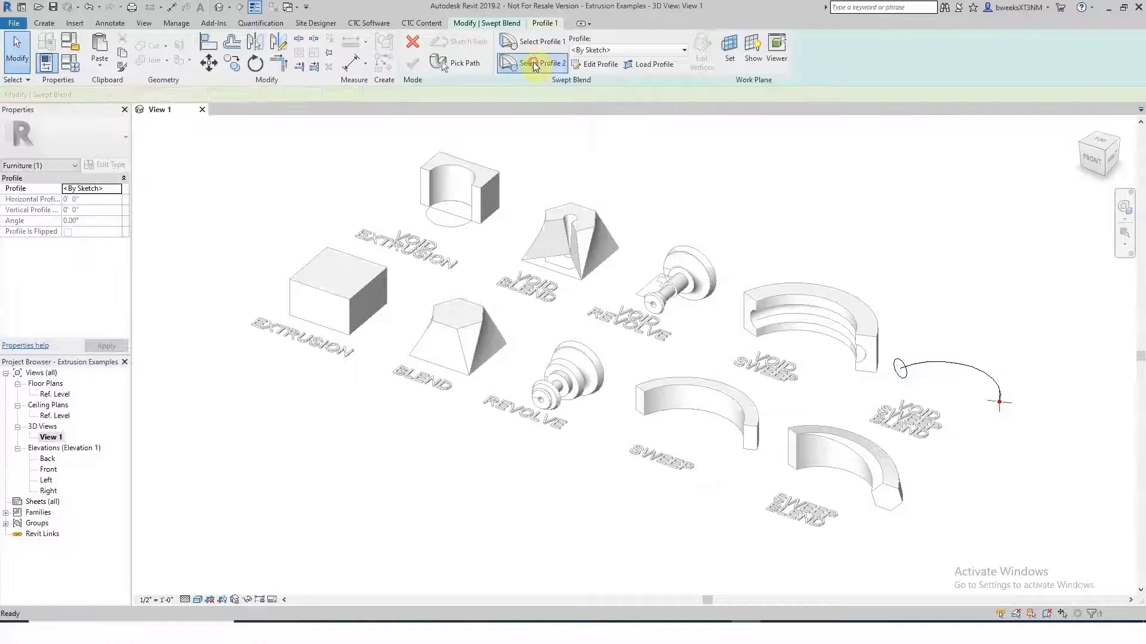
pyautogui.click(528, 61)
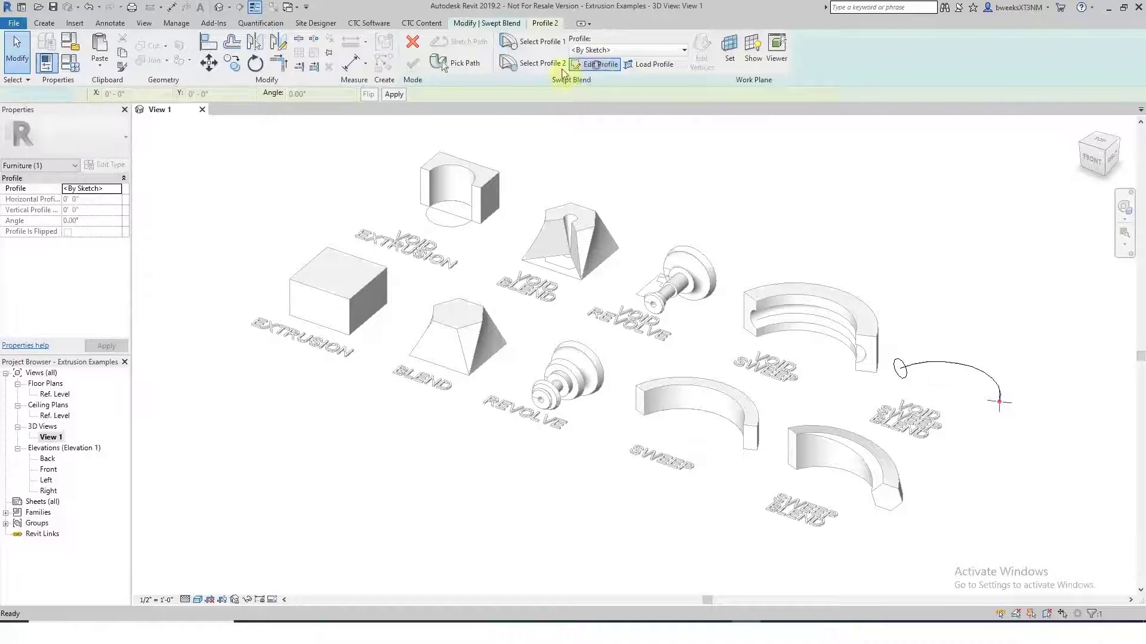
pyautogui.click(596, 65)
pyautogui.click(996, 402)
pyautogui.click(448, 40)
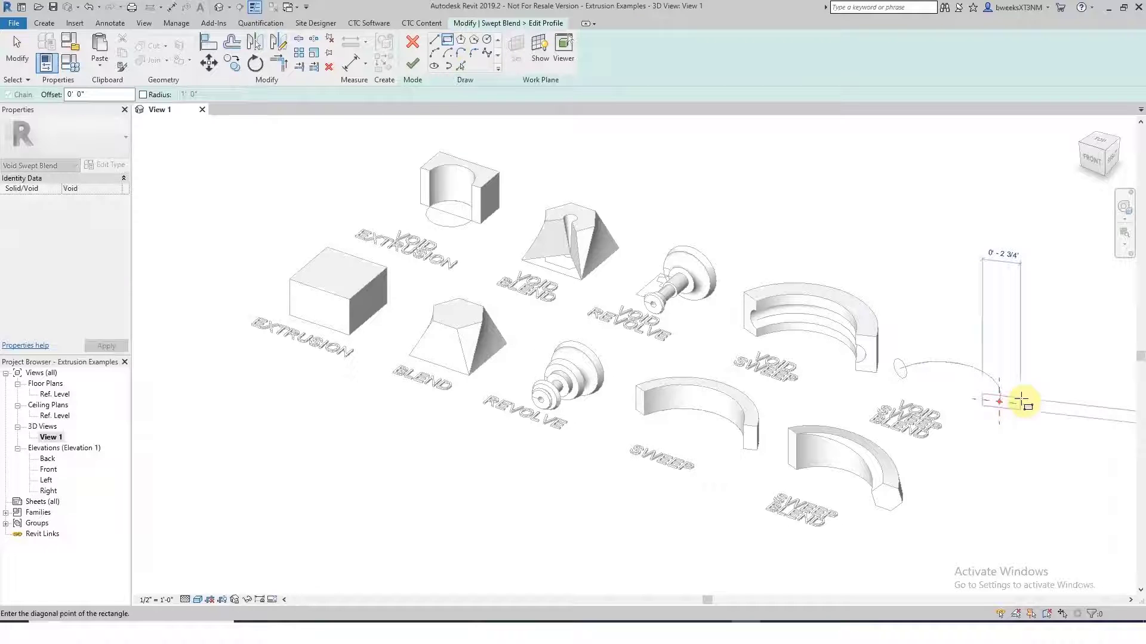
pyautogui.click(1020, 400)
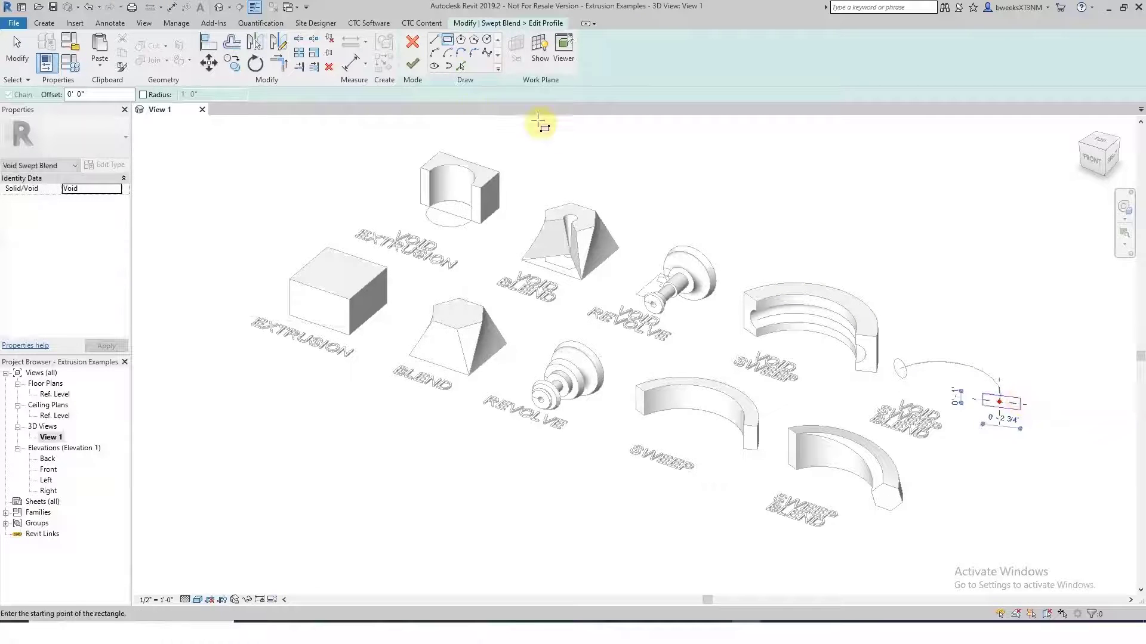
pyautogui.click(412, 64)
pyautogui.click(484, 23)
pyautogui.click(412, 66)
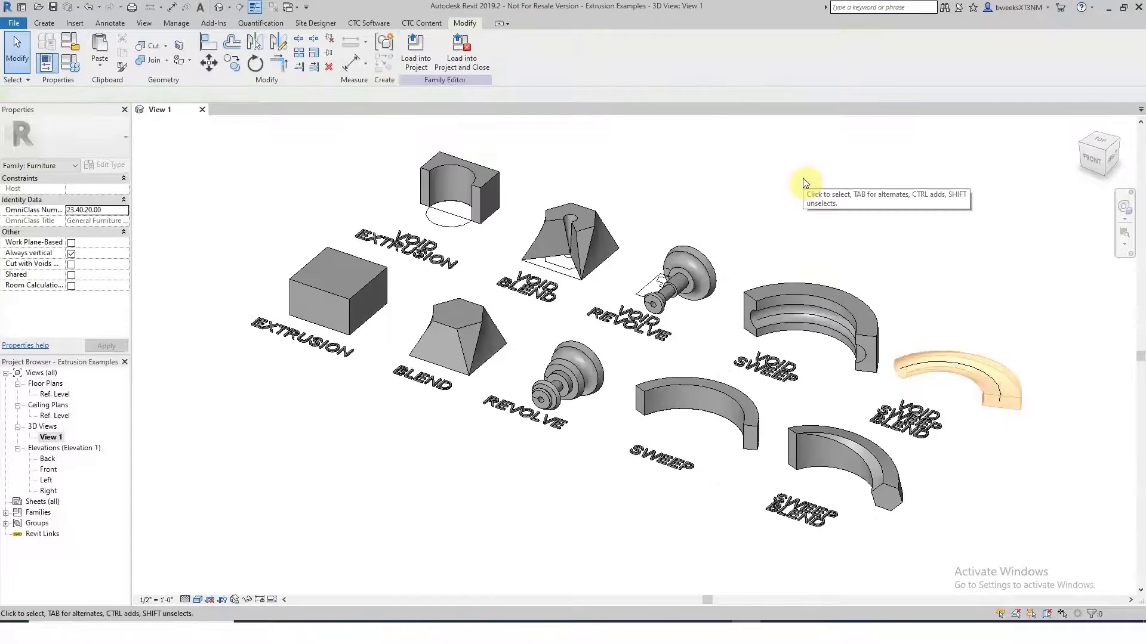
# - Start a solid swept blend and pick the same arc above the VOID SWEEP BLEND label as its path
pyautogui.click(40, 22)
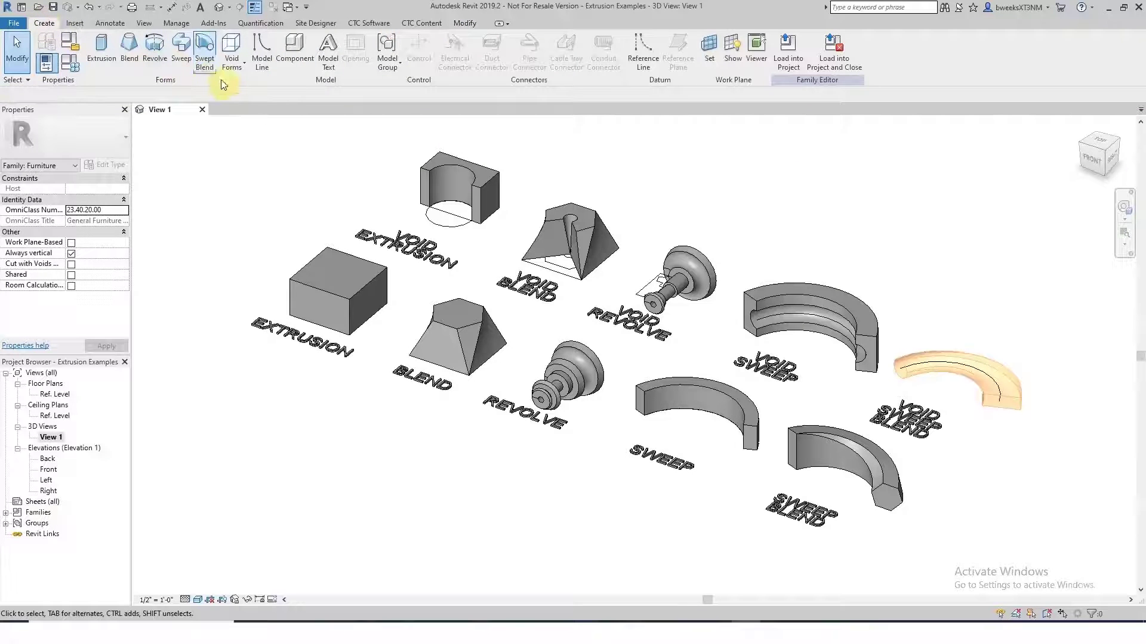
pyautogui.click(205, 52)
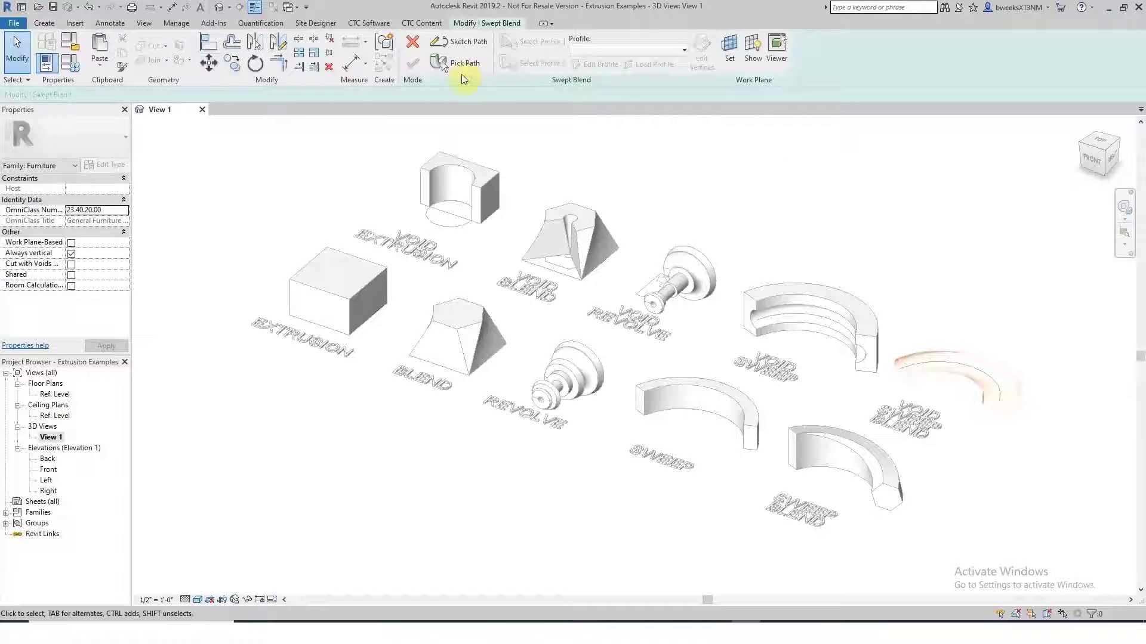
pyautogui.click(460, 69)
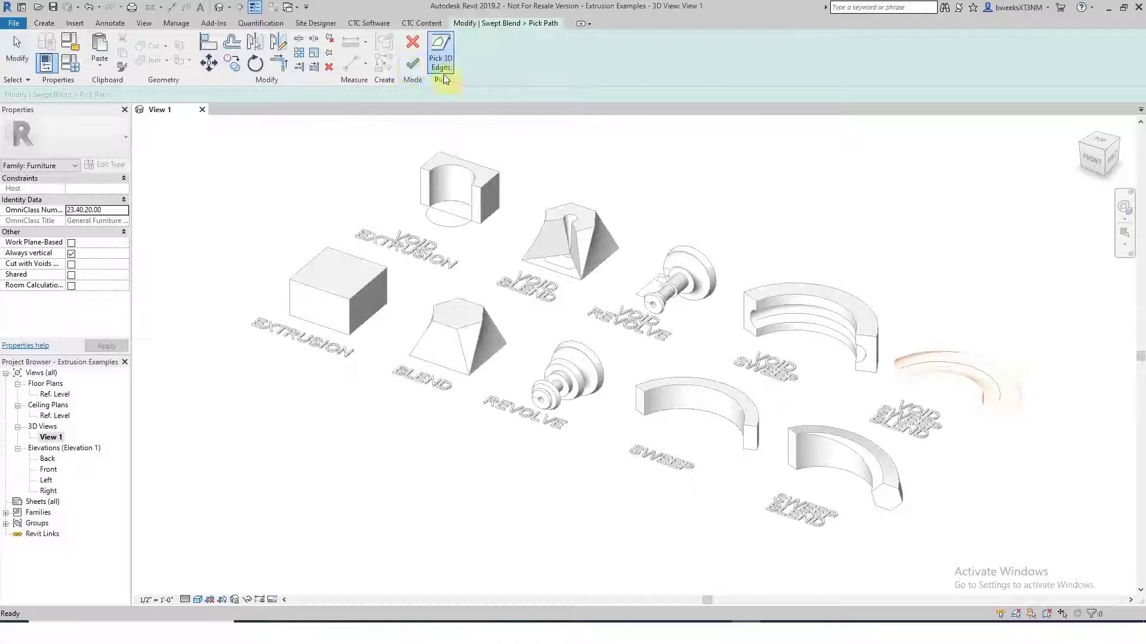
pyautogui.click(968, 366)
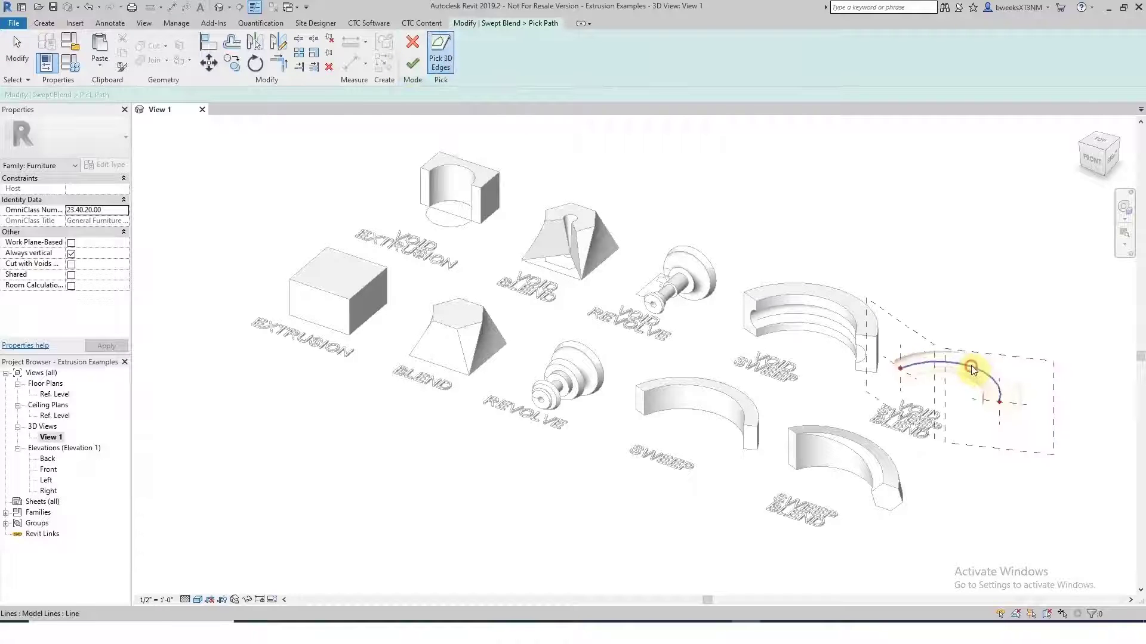
pyautogui.click(414, 67)
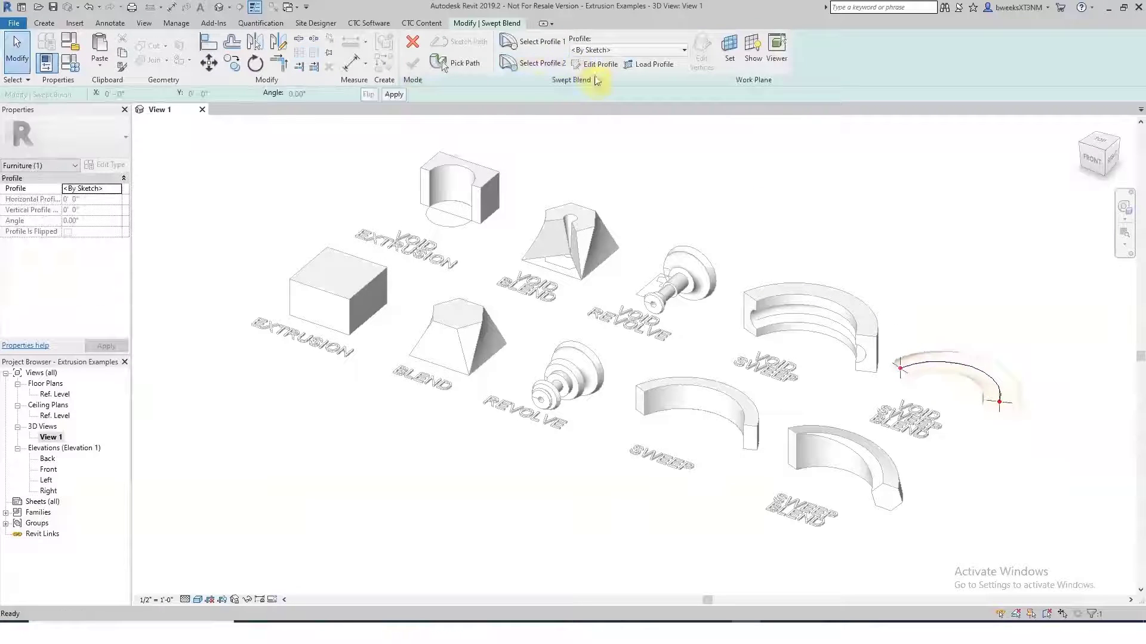
# - Sketch a rectangle about 1.3" by 4.9" at the path end nearest the solid sweep as the swept blend's first profile
pyautogui.click(583, 64)
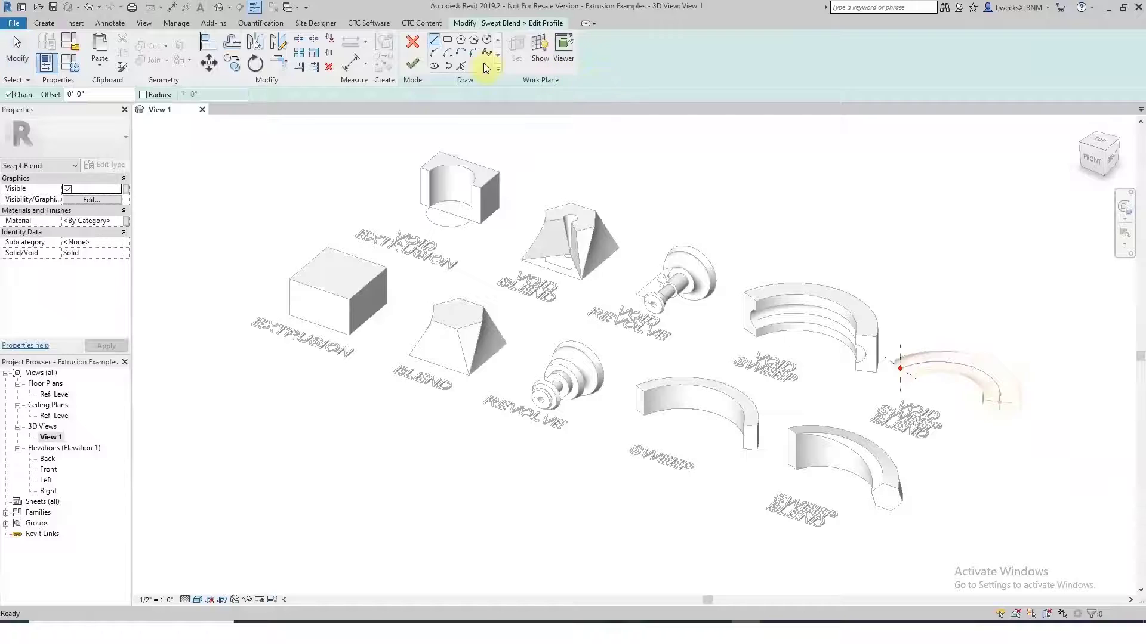
pyautogui.click(454, 42)
pyautogui.click(893, 385)
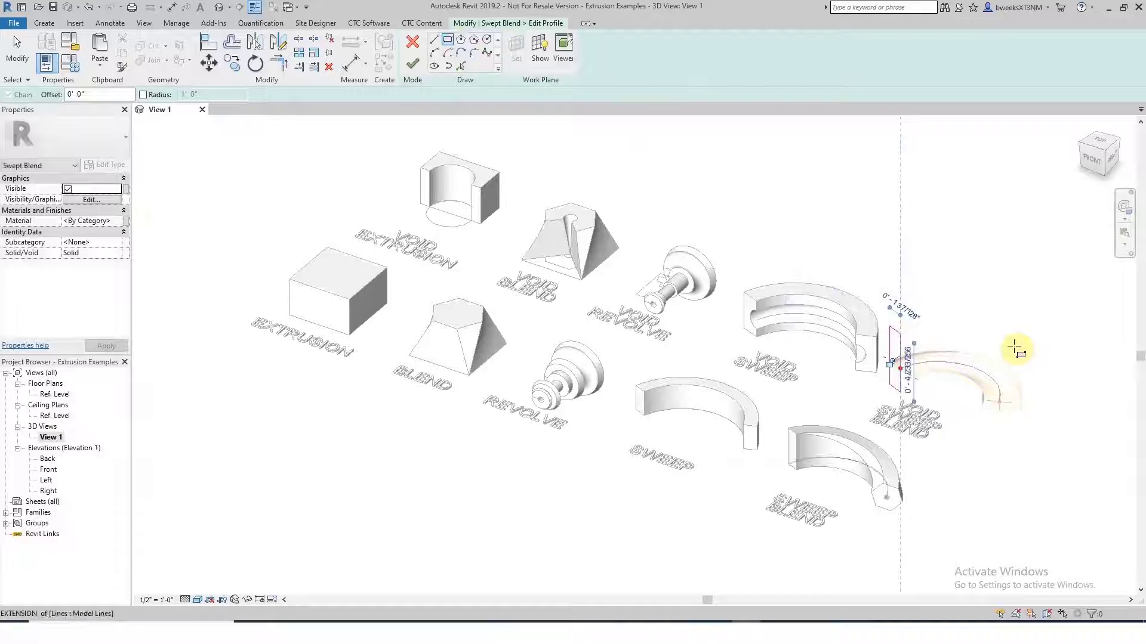
pyautogui.click(413, 66)
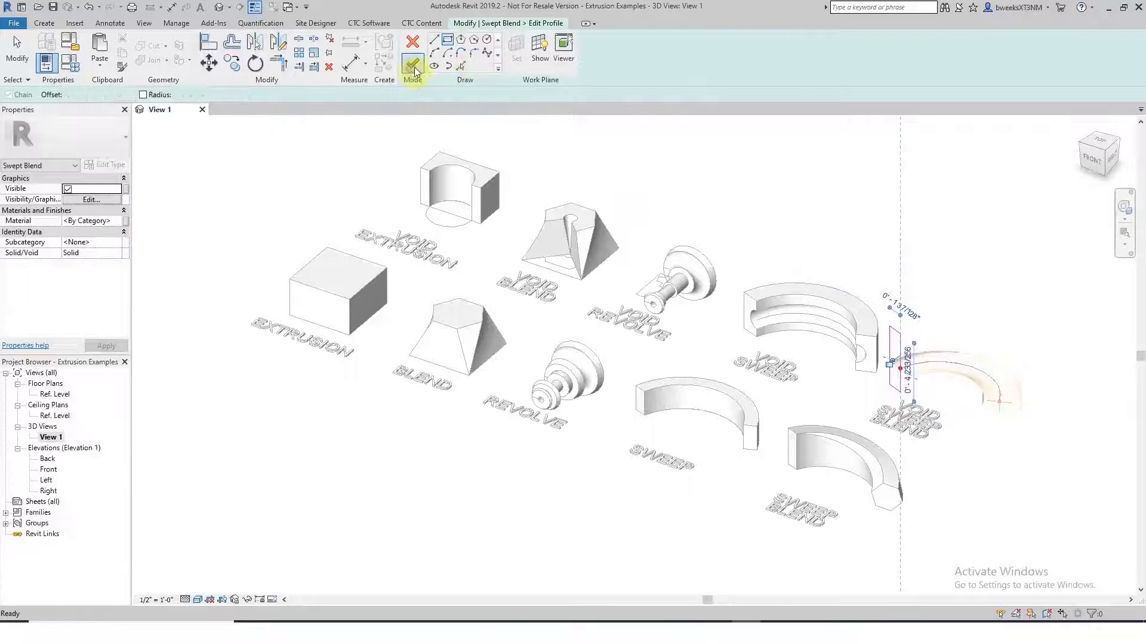
# - Sketch a six-sided polygon centered on the path's other end as the second profile and finish the solid swept blend
pyautogui.click(534, 63)
pyautogui.click(594, 64)
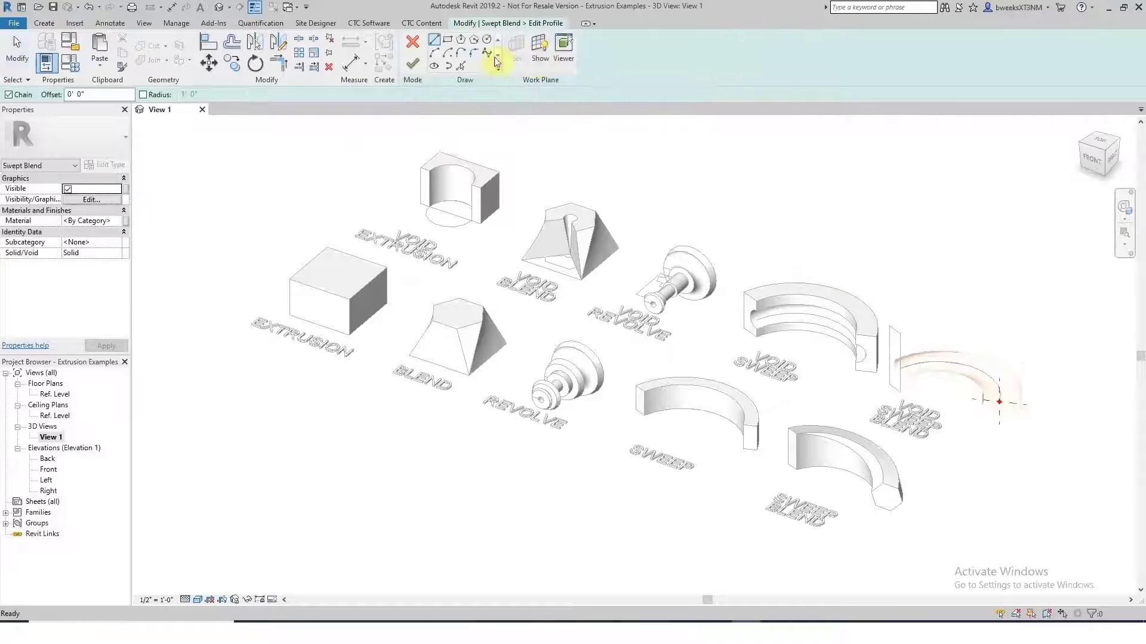
pyautogui.click(474, 40)
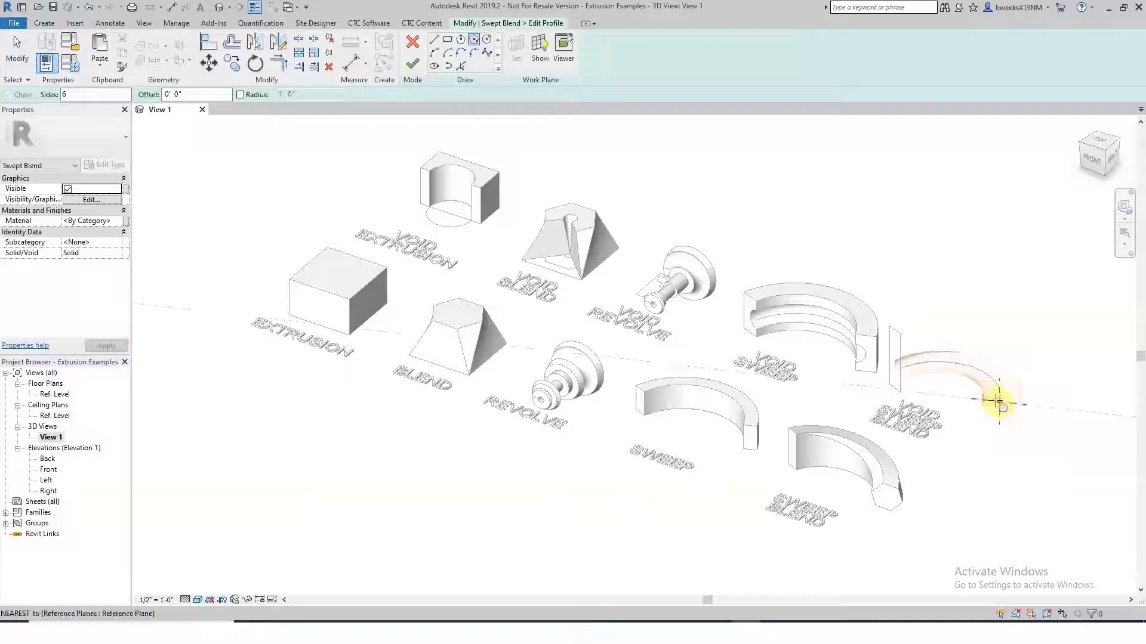
pyautogui.click(1000, 402)
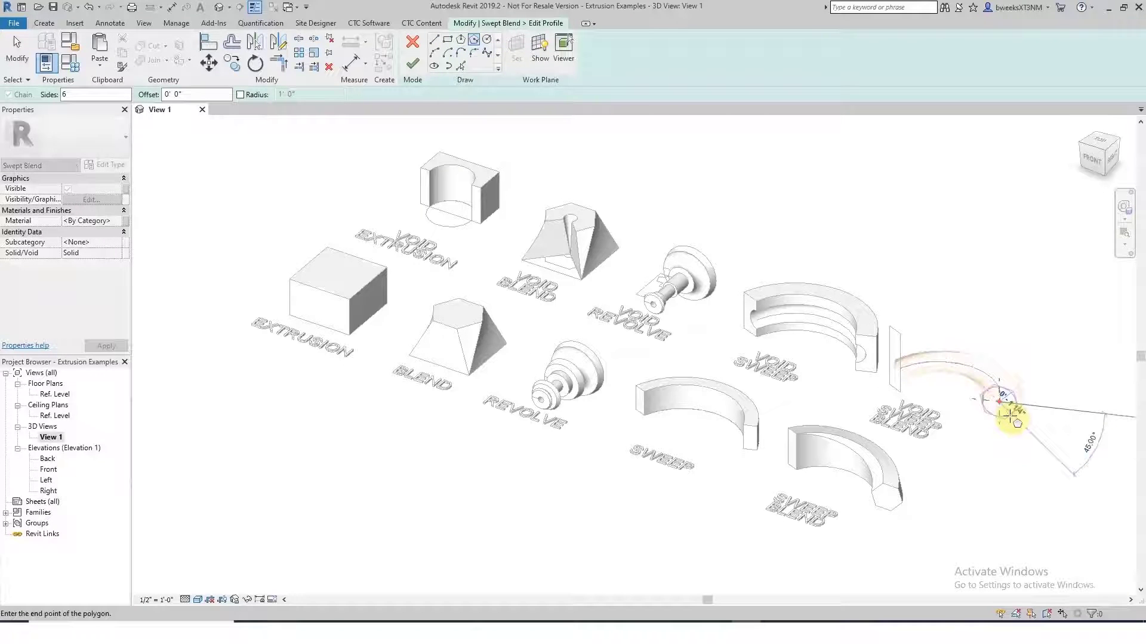
pyautogui.click(1008, 416)
pyautogui.click(412, 63)
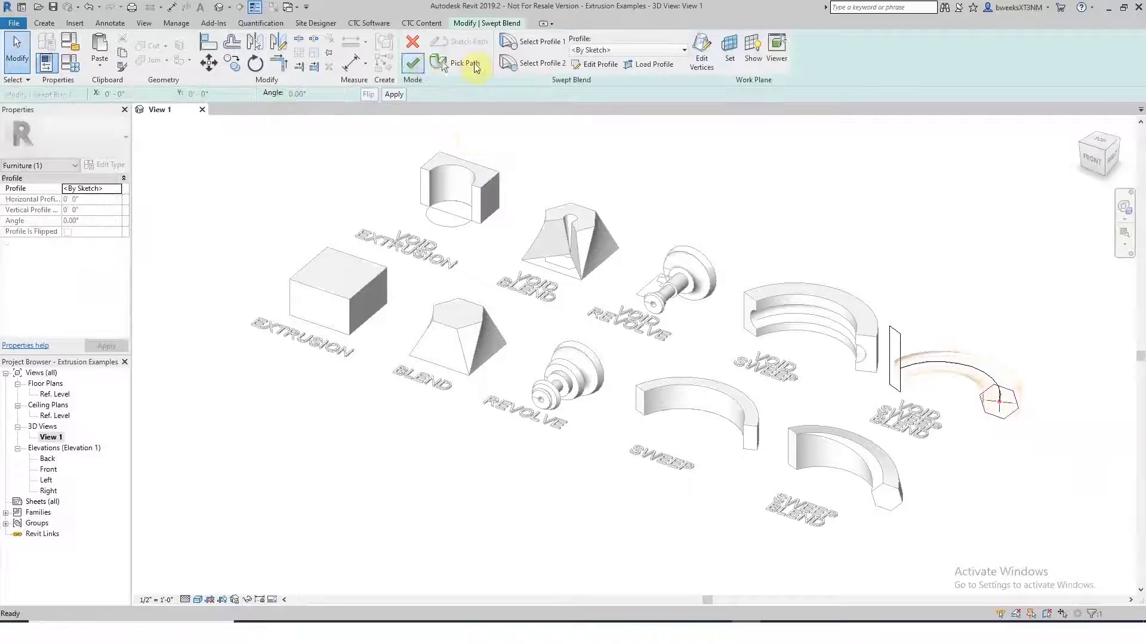
pyautogui.click(412, 64)
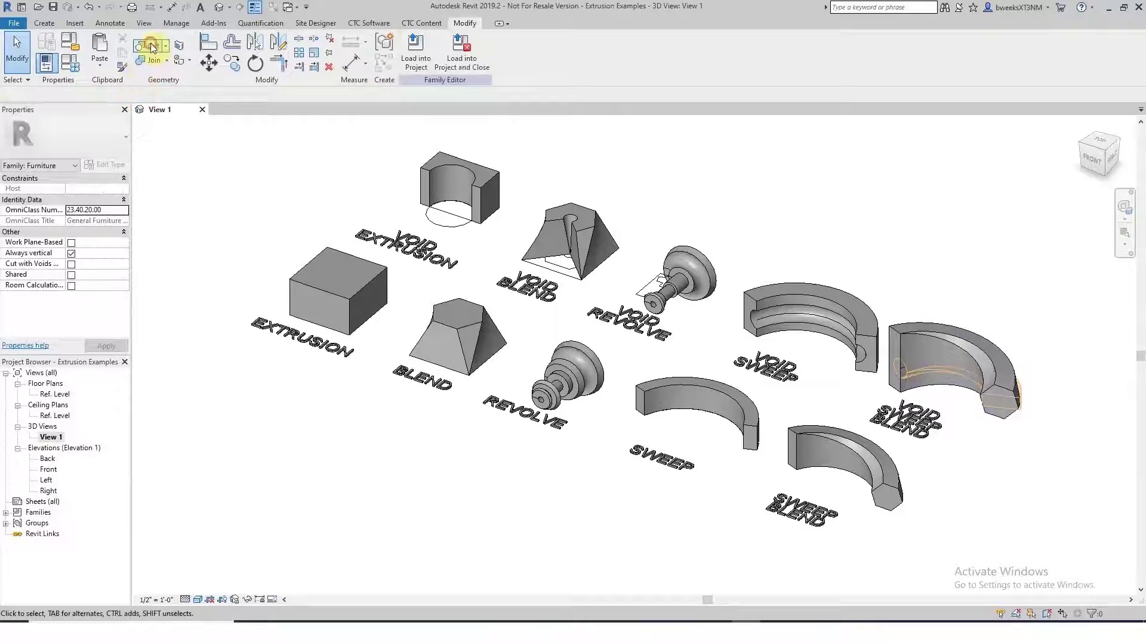
# - Cut the void swept blend from the new solid swept blend above the VOID SWEEP BLEND label
pyautogui.click(152, 46)
pyautogui.click(1012, 366)
pyautogui.click(1026, 396)
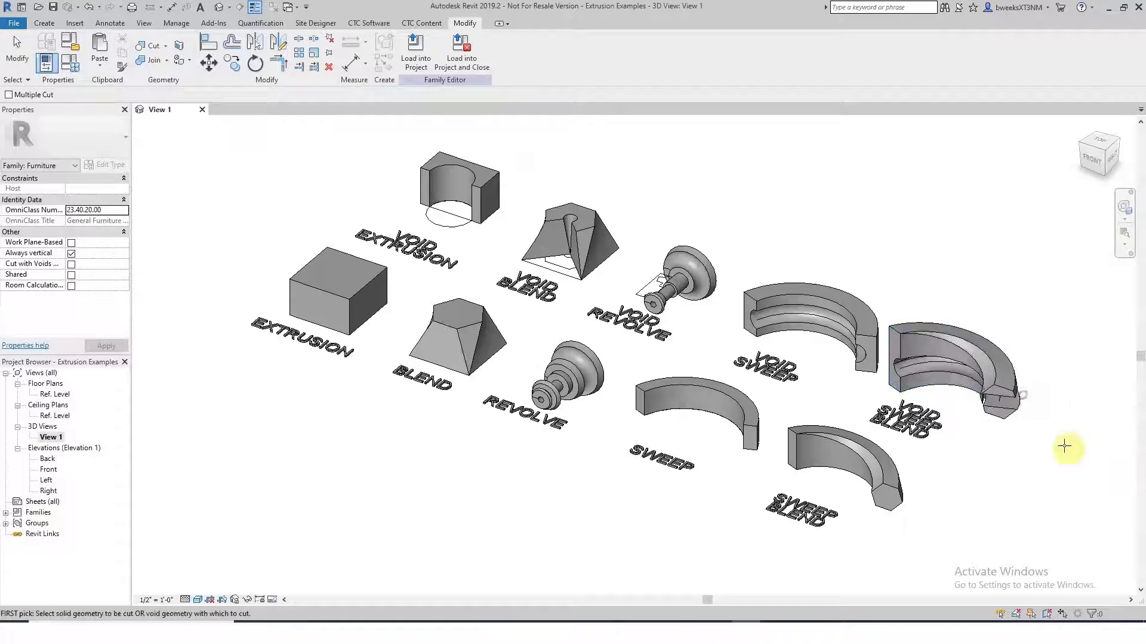
pyautogui.press('Escape')
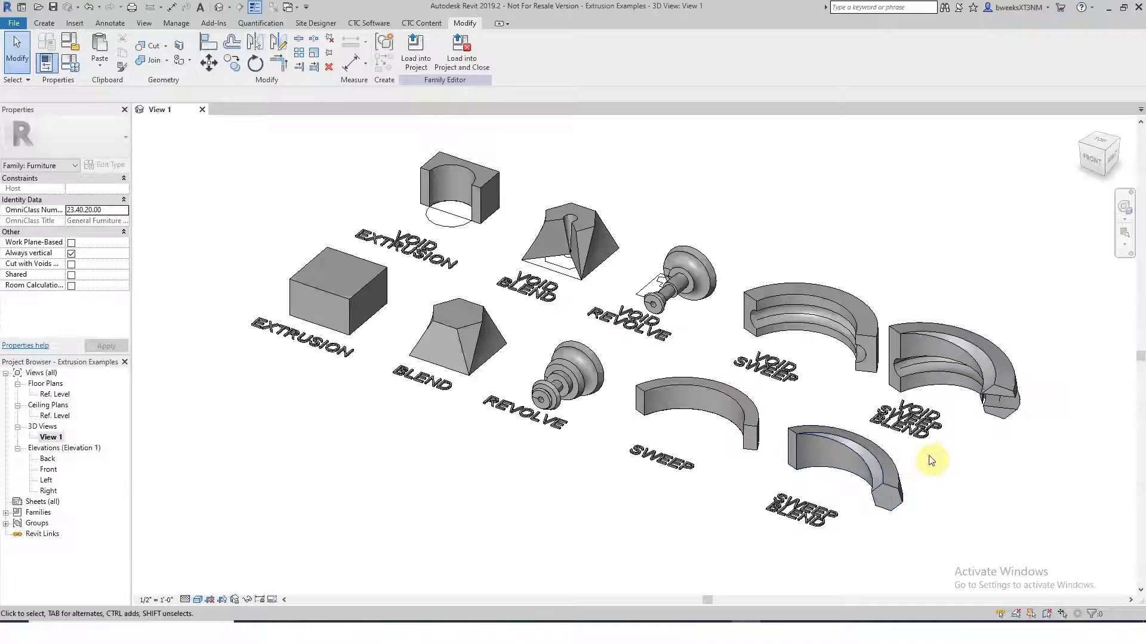
pyautogui.moveTo(932, 462)
pyautogui.keyDown('shift'); pyautogui.mouseDown(button='middle')
pyautogui.moveTo(928, 376)
pyautogui.moveTo(887, 296)
pyautogui.moveTo(813, 284)
pyautogui.moveTo(747, 302)
pyautogui.moveTo(686, 350)
pyautogui.moveTo(667, 419)
pyautogui.moveTo(875, 455)
pyautogui.moveTo(987, 455)
pyautogui.moveTo(1059, 435)
pyautogui.moveTo(1065, 372)
pyautogui.moveTo(984, 358)
pyautogui.moveTo(947, 384)
pyautogui.moveTo(928, 450)
pyautogui.moveTo(946, 473)
pyautogui.mouseUp(button='middle'); pyautogui.keyUp('shift')
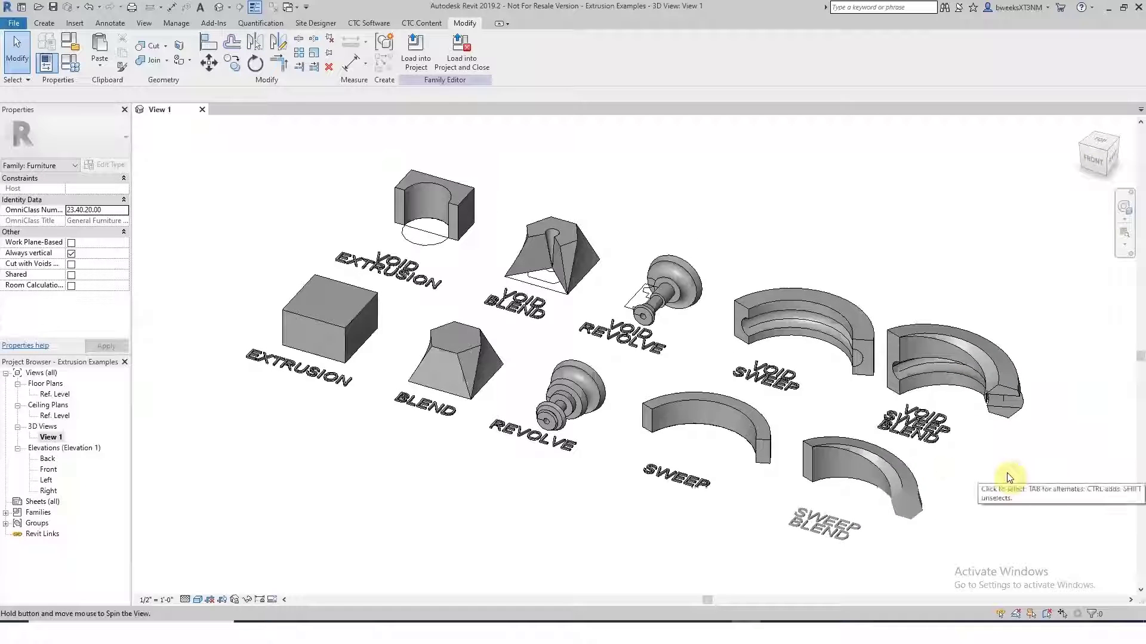
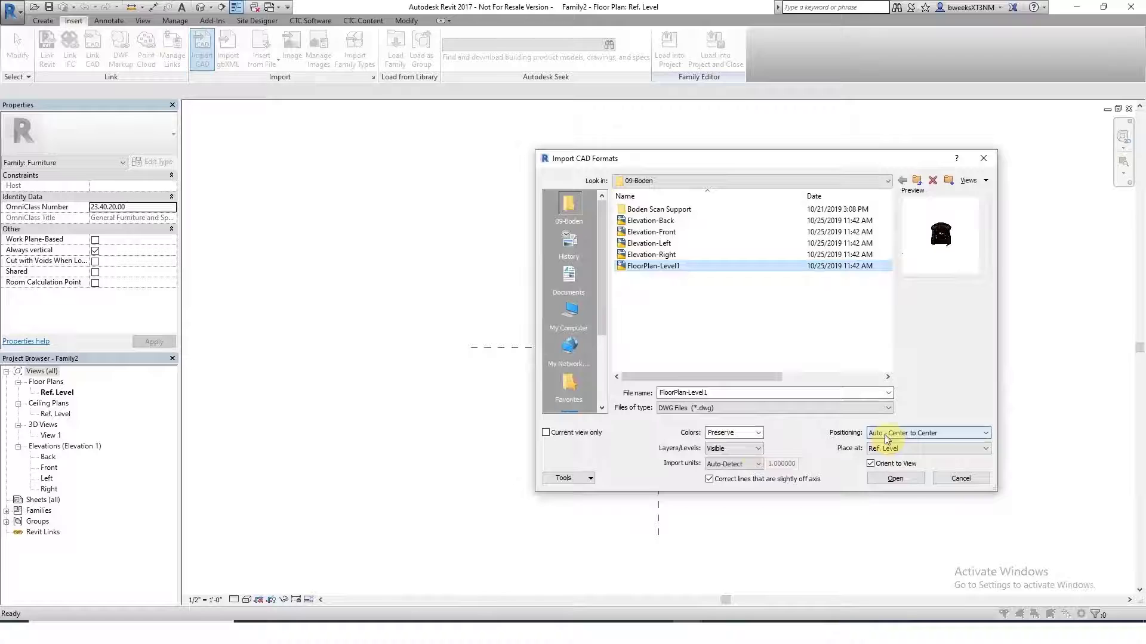
# - Import FloorPlan-Level1 with Auto - Center to Center positioning and align the chair's leg crossing with the horizontal reference plane
pyautogui.click(895, 479)
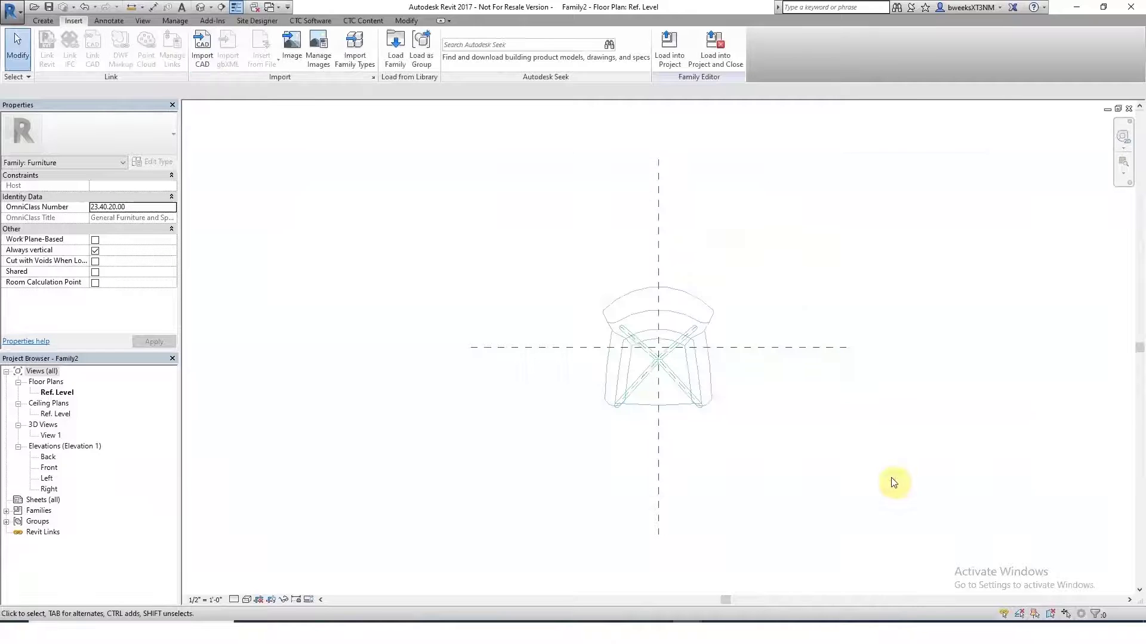
pyautogui.click(411, 20)
pyautogui.click(221, 44)
pyautogui.scroll(2, 664, 360)
pyautogui.scroll(2, 664, 361)
pyautogui.click(667, 354)
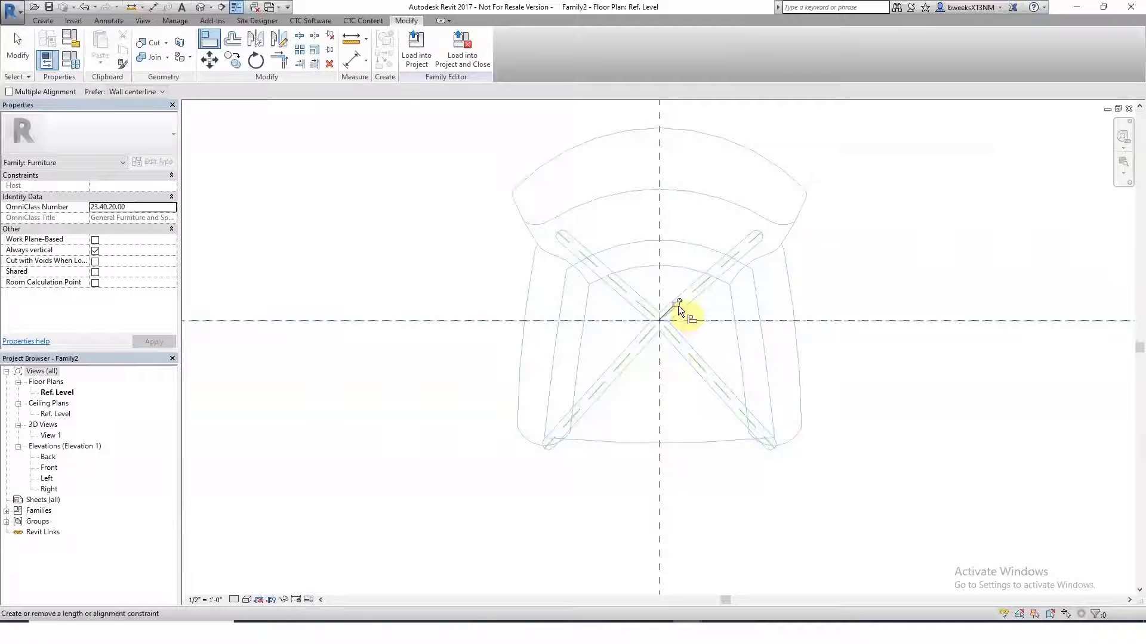
pyautogui.scroll(-4, 682, 328)
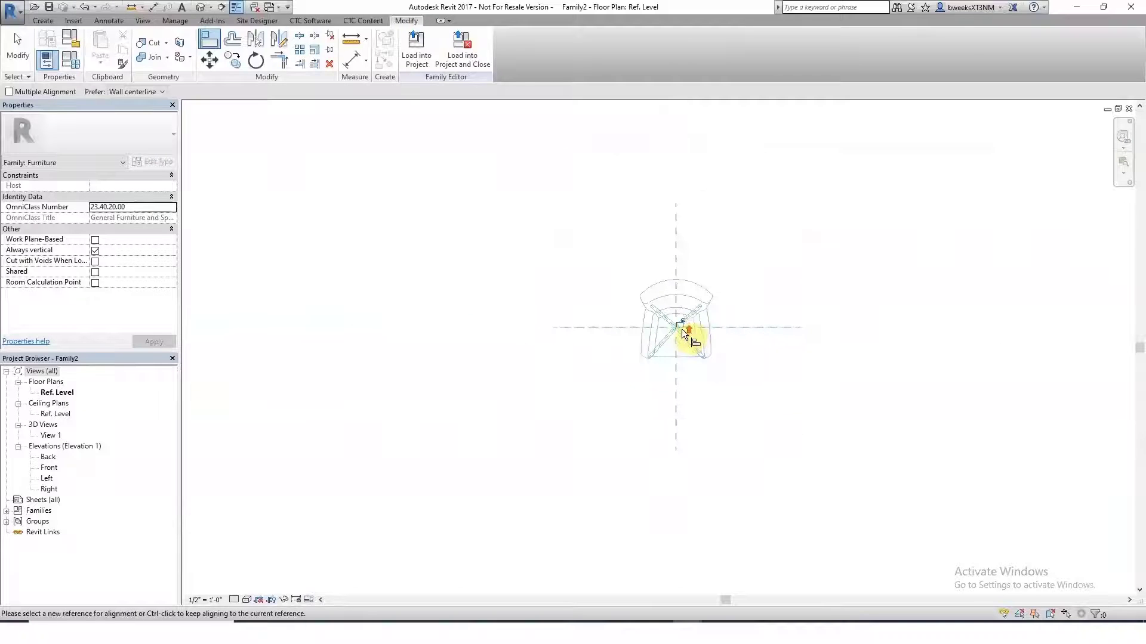
pyautogui.press('Escape')
pyautogui.press('Escape')
# - Pin the imported chair floor plan in place
pyautogui.click(706, 356)
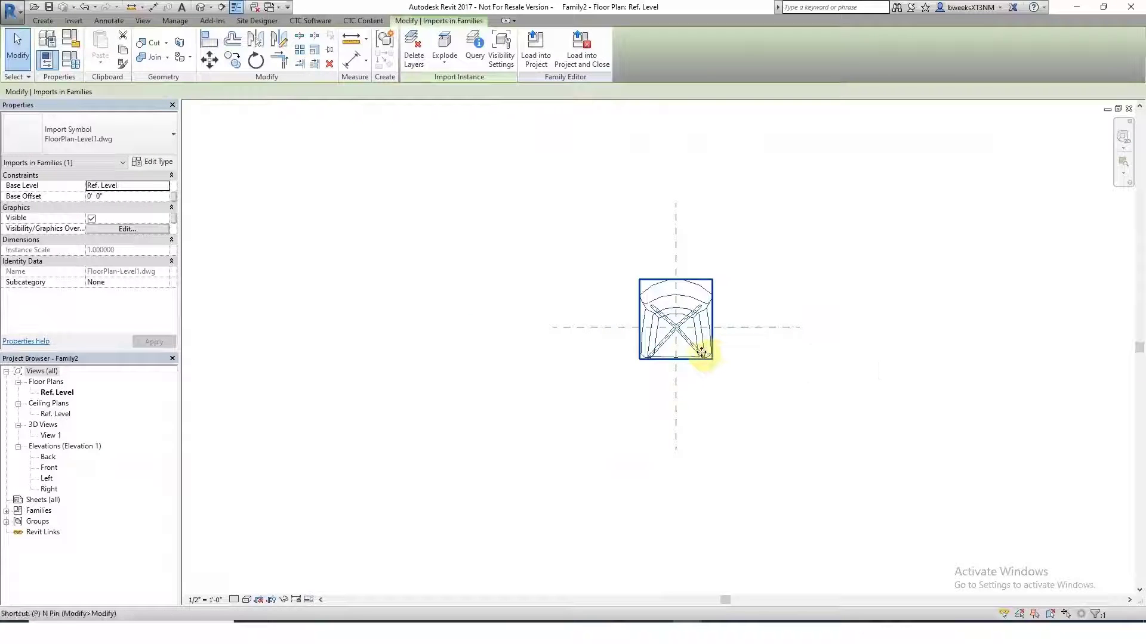
pyautogui.press('Escape')
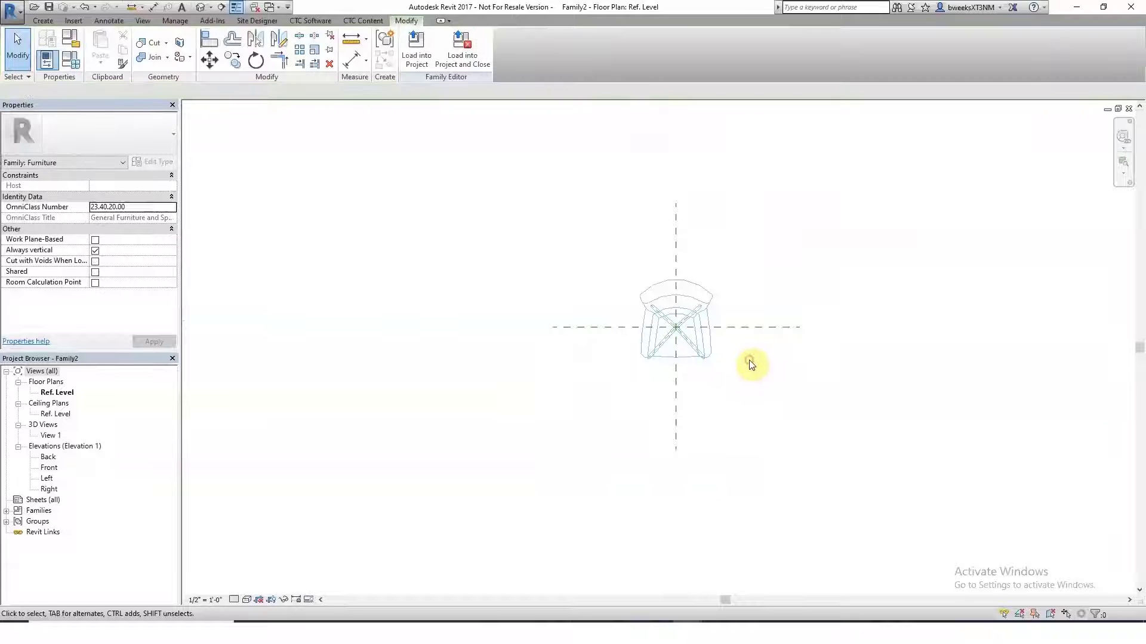
# - Import the Elevation-Right drawing into the Left elevation view with Auto - Center to Center positioning
pyautogui.doubleClick(46, 479)
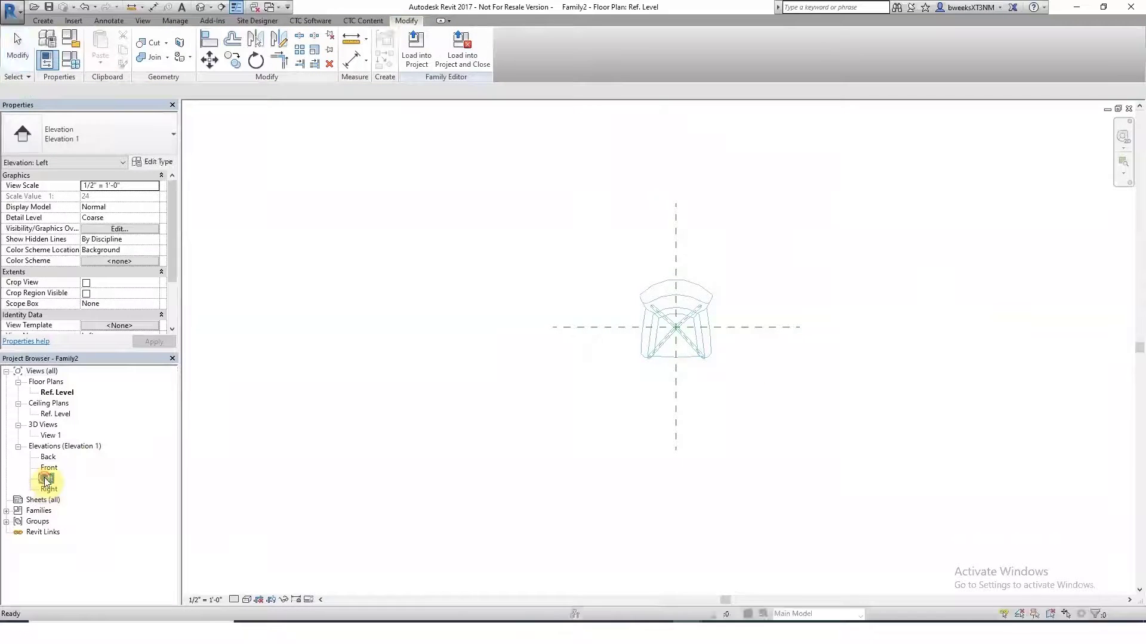
pyautogui.click(78, 20)
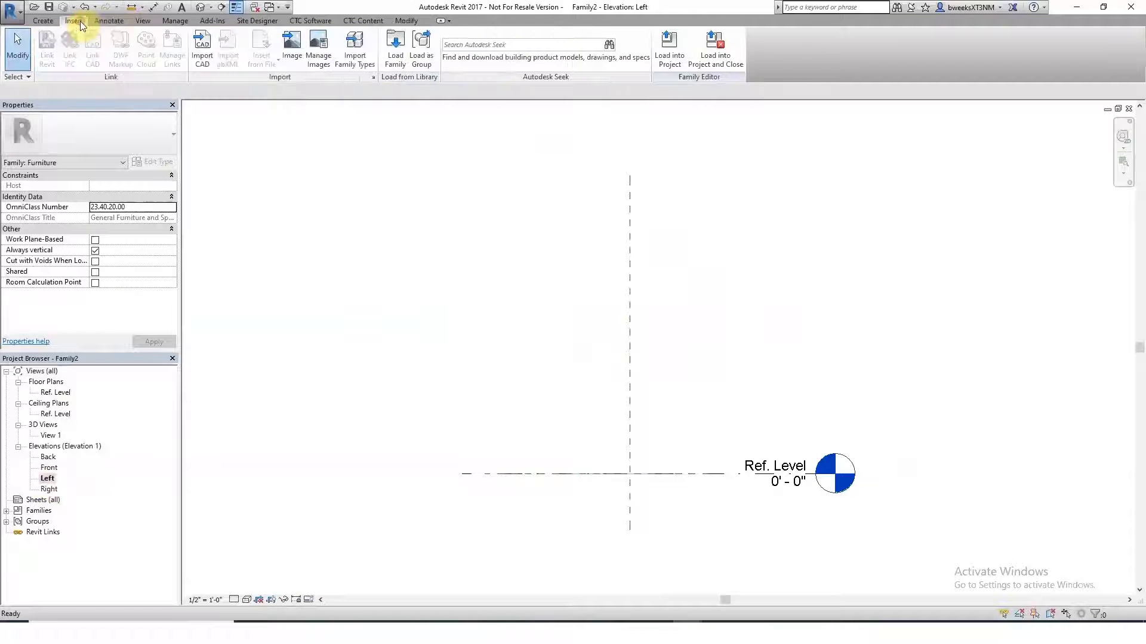
pyautogui.click(203, 60)
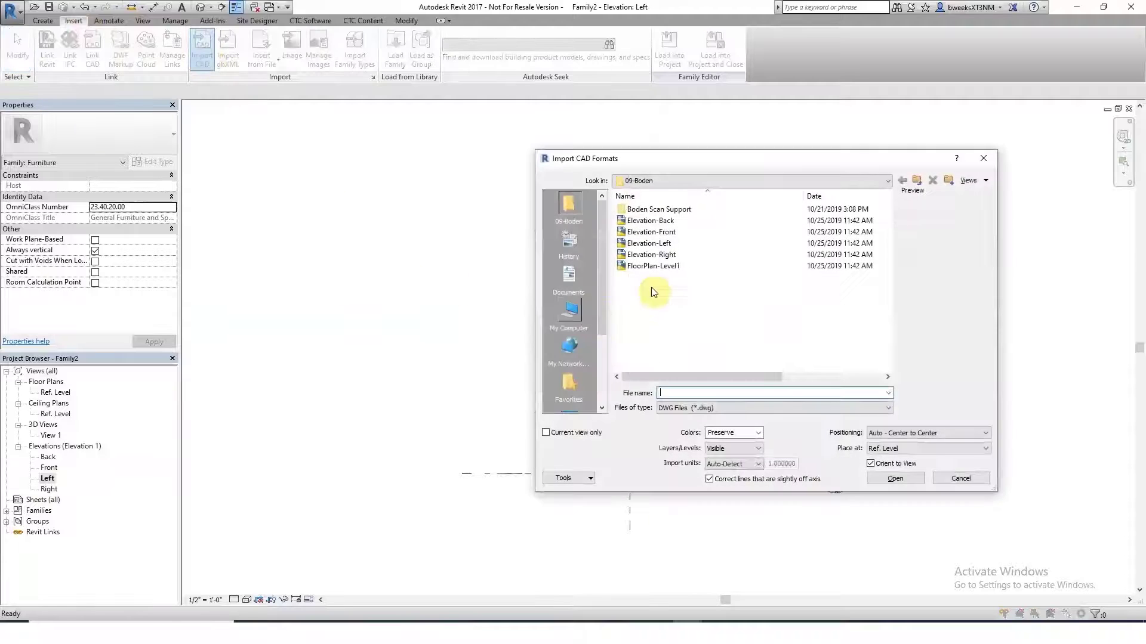
pyautogui.click(665, 256)
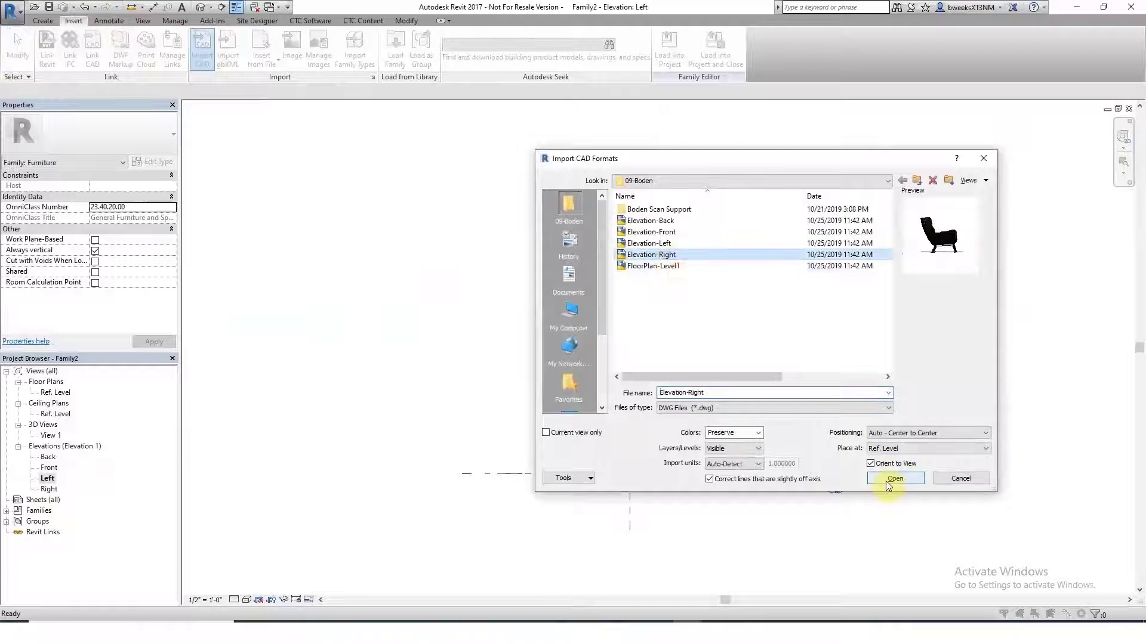
pyautogui.click(894, 478)
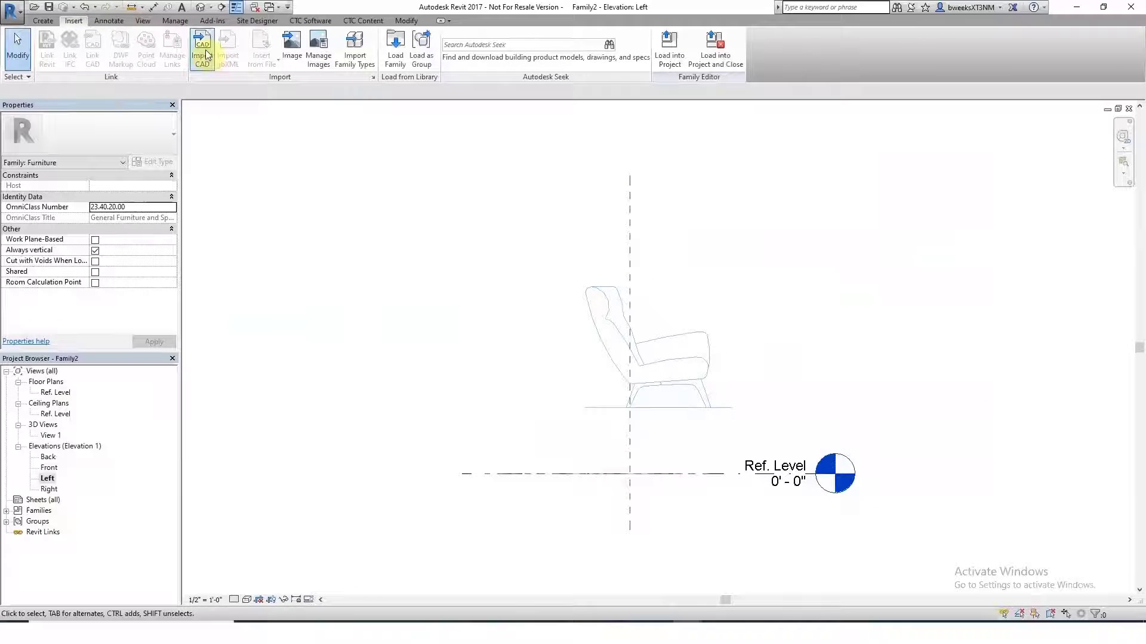
# - Align the ground line of the imported side elevation with the Ref. Level line
pyautogui.click(406, 21)
pyautogui.click(209, 39)
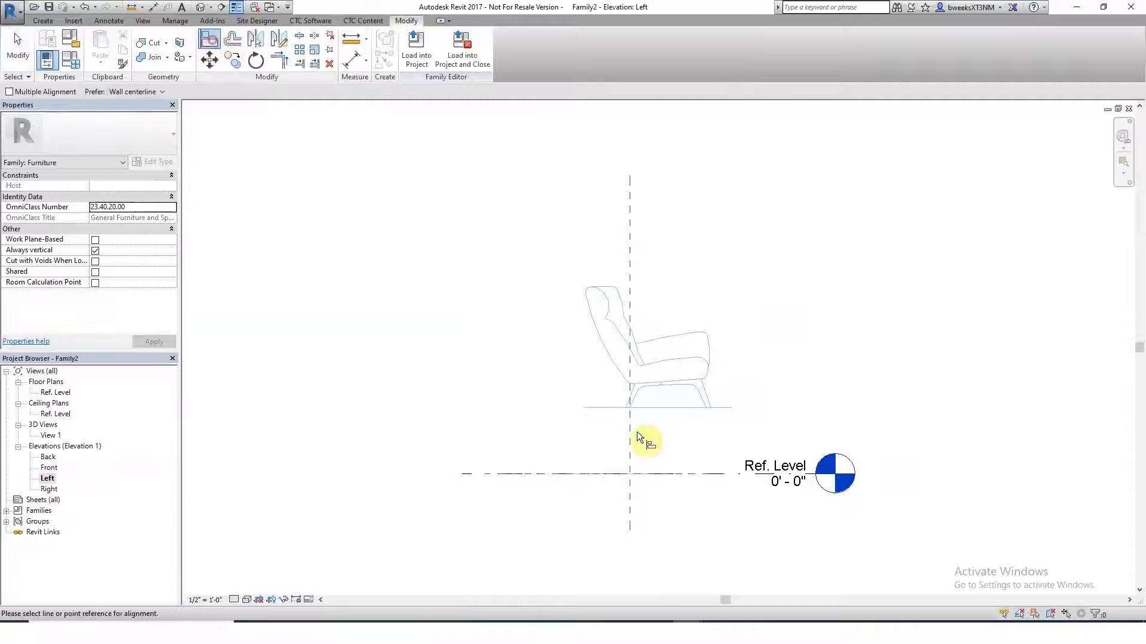
pyautogui.click(660, 473)
pyautogui.click(678, 408)
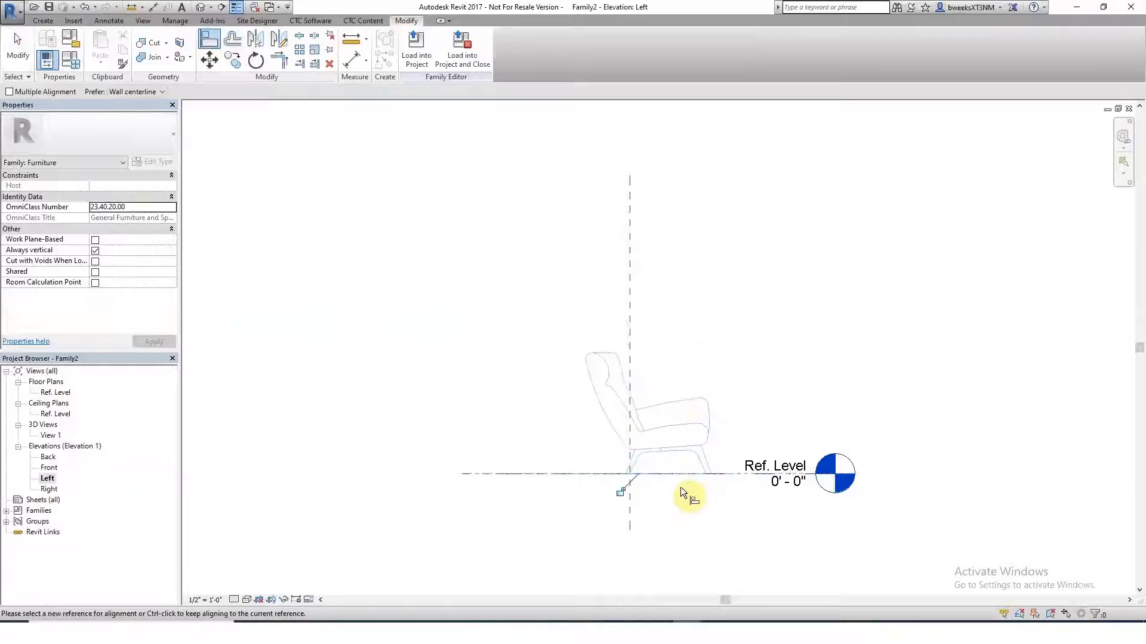
pyautogui.press('Escape')
# - Move the side elevation horizontally so the short center line in the chair's base sits on the vertical reference plane
pyautogui.scroll(2, 680, 472)
pyautogui.click(688, 431)
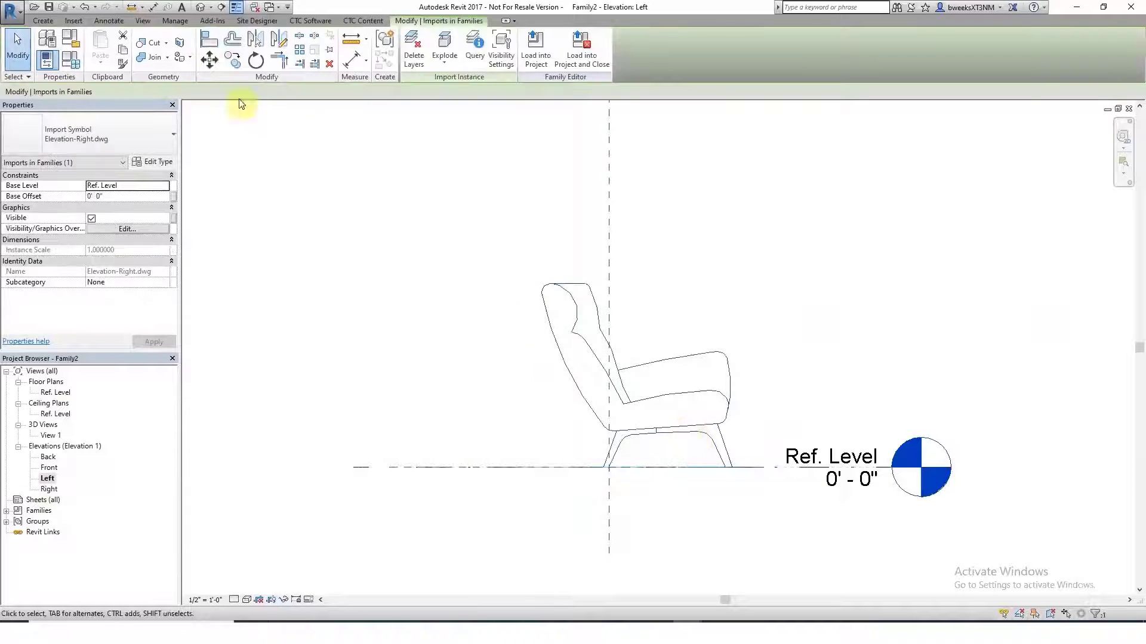
pyautogui.press('m')
pyautogui.press('v')
pyautogui.scroll(4, 660, 450)
pyautogui.click(661, 424)
pyautogui.click(534, 425)
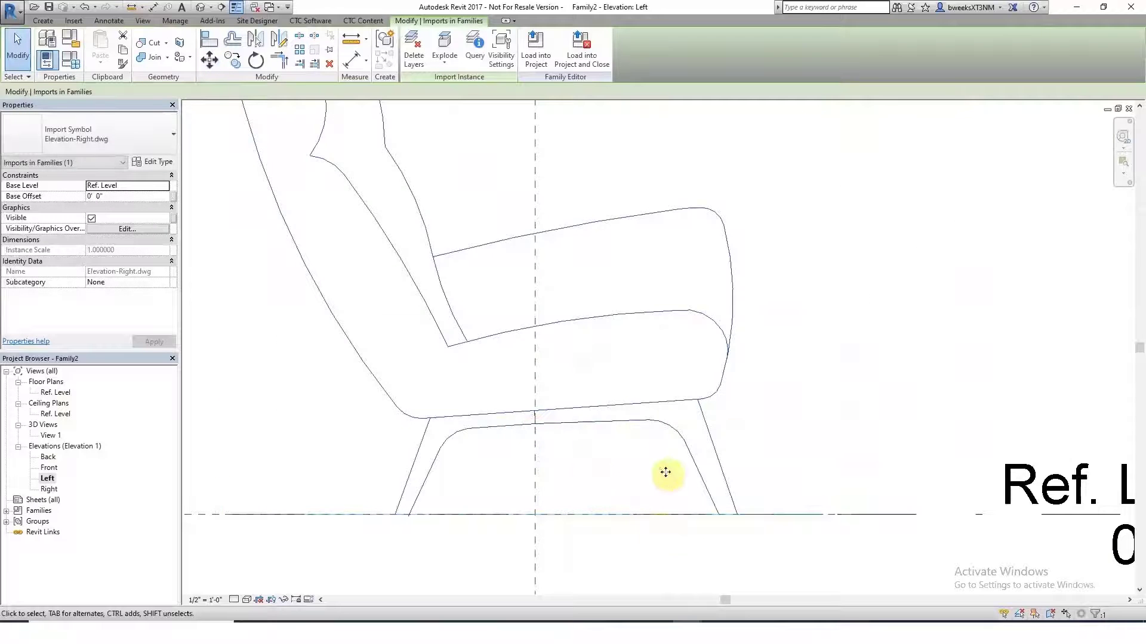
pyautogui.scroll(-5, 665, 472)
pyautogui.click(728, 365)
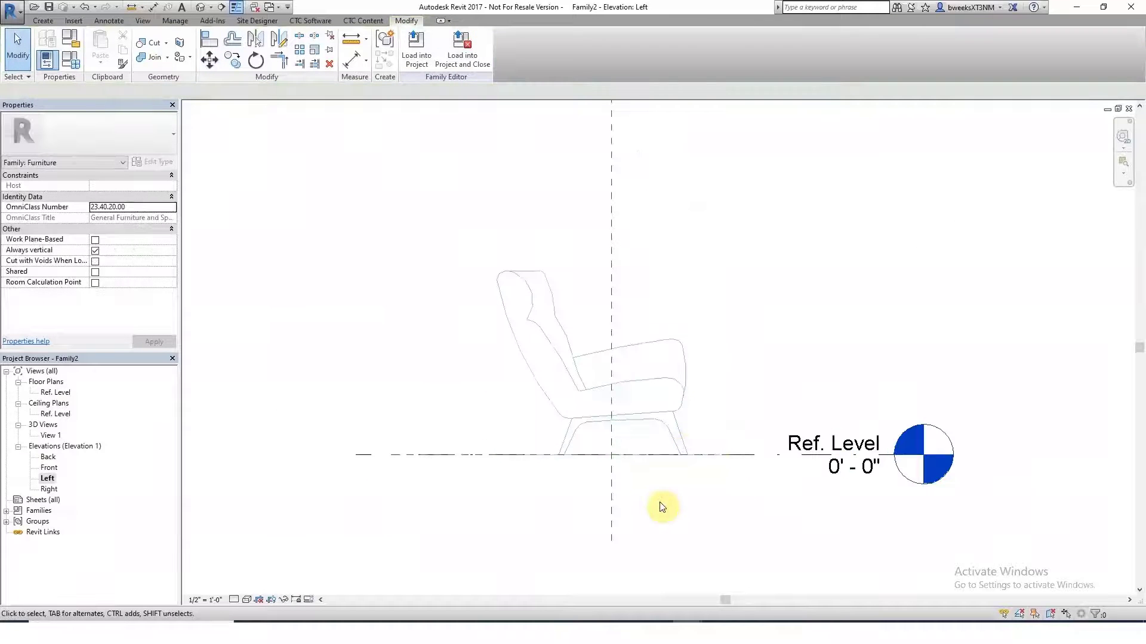
# - Import the Elevation-Front drawing into the Front elevation view with Auto - Center to Center positioning
pyautogui.doubleClick(49, 467)
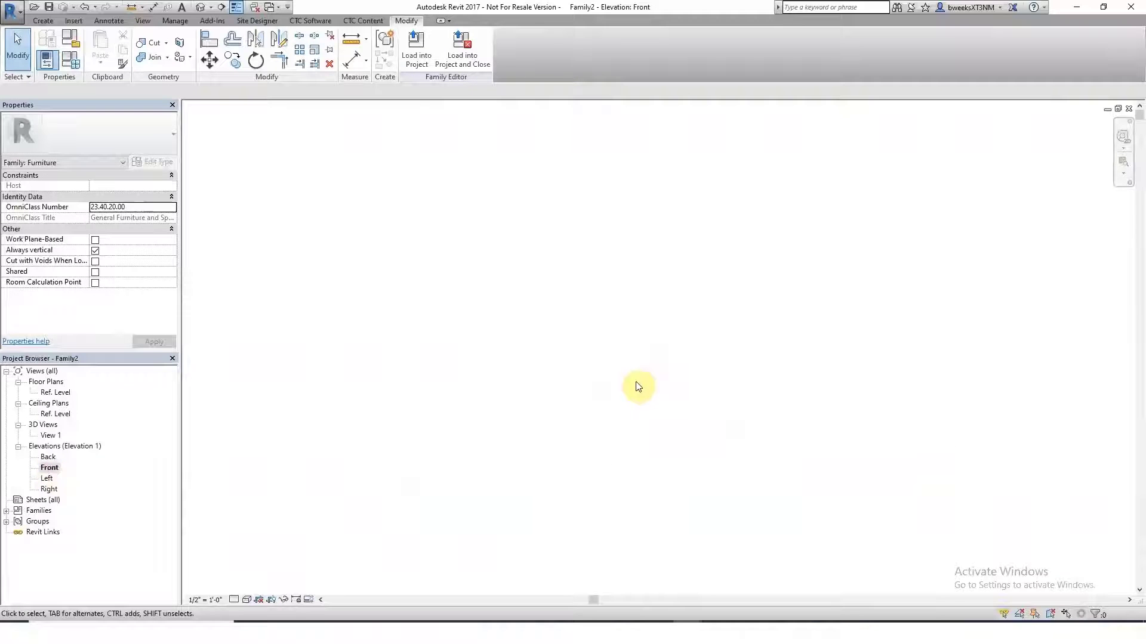
pyautogui.click(75, 24)
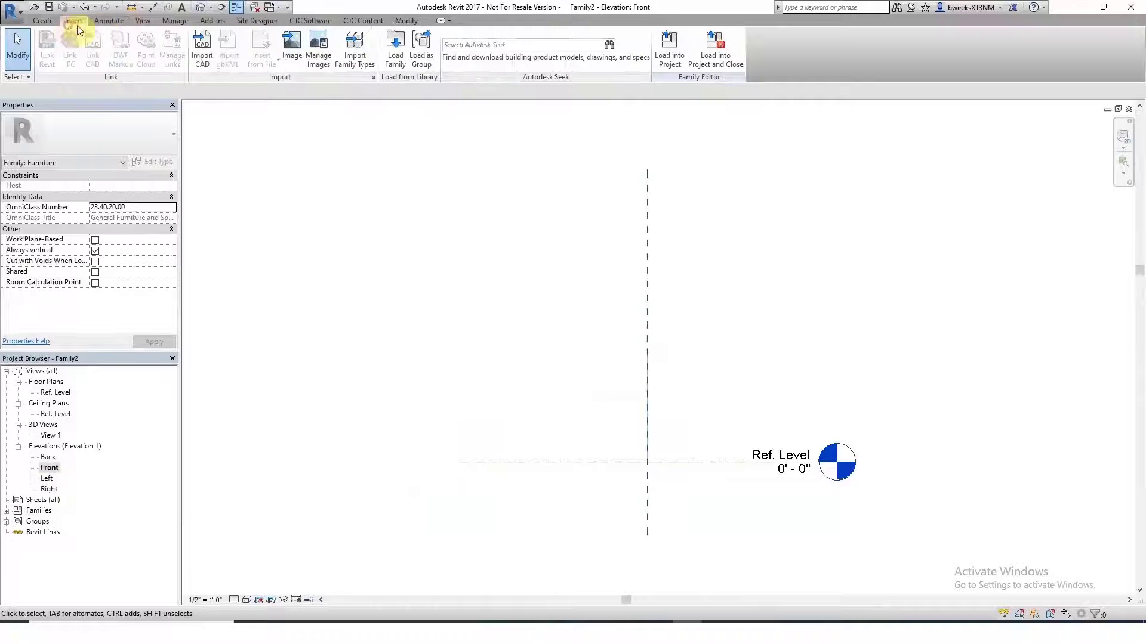
pyautogui.click(201, 51)
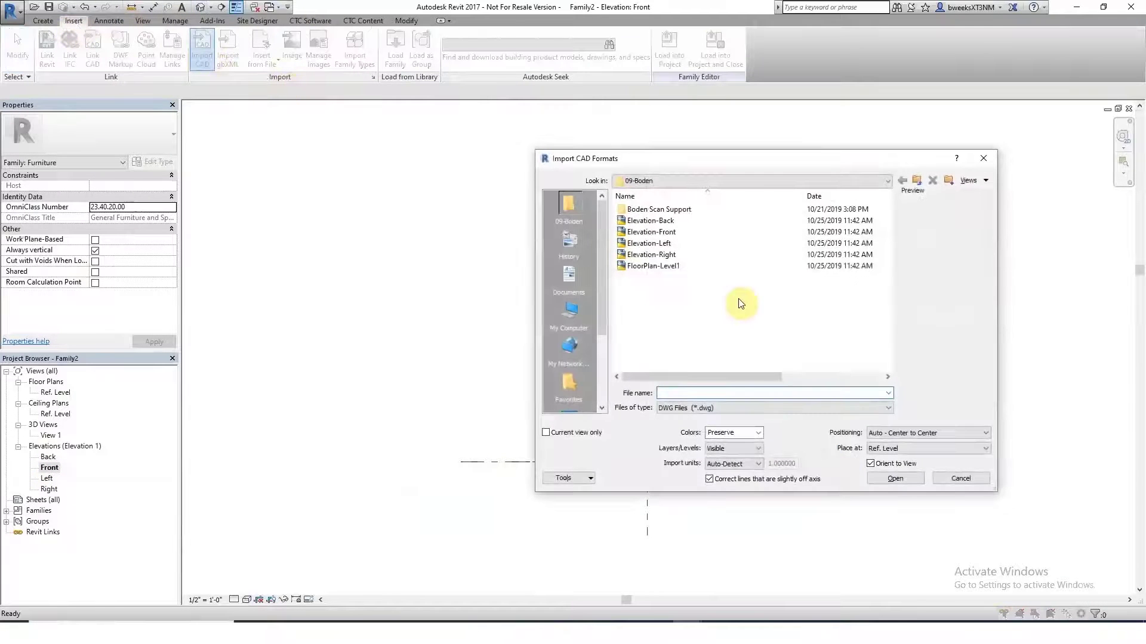
pyautogui.click(680, 232)
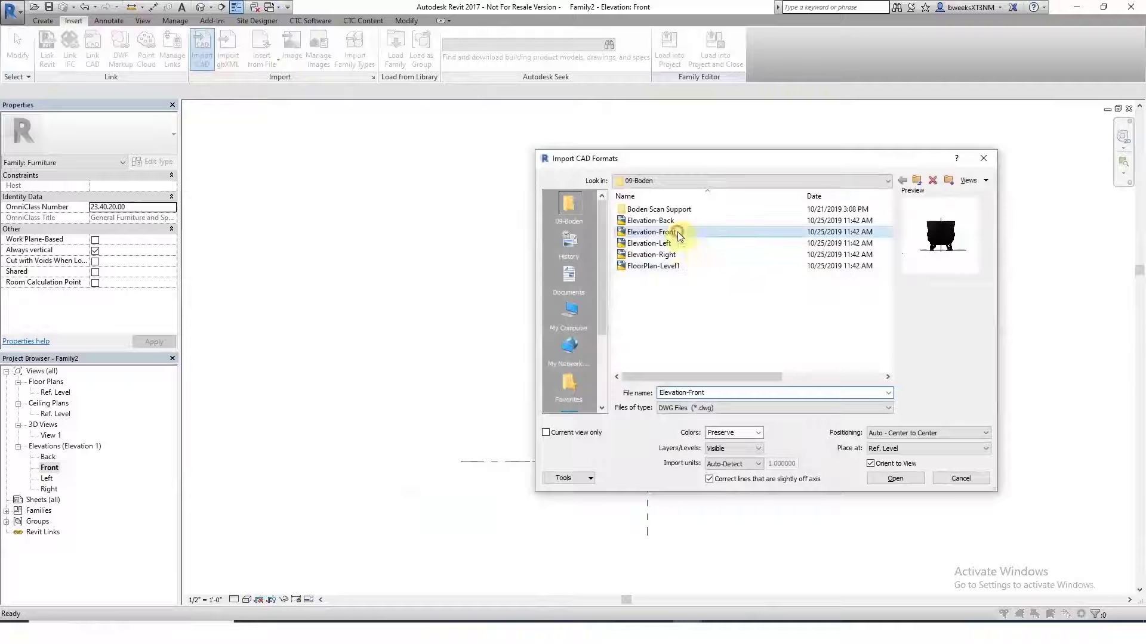
pyautogui.click(891, 477)
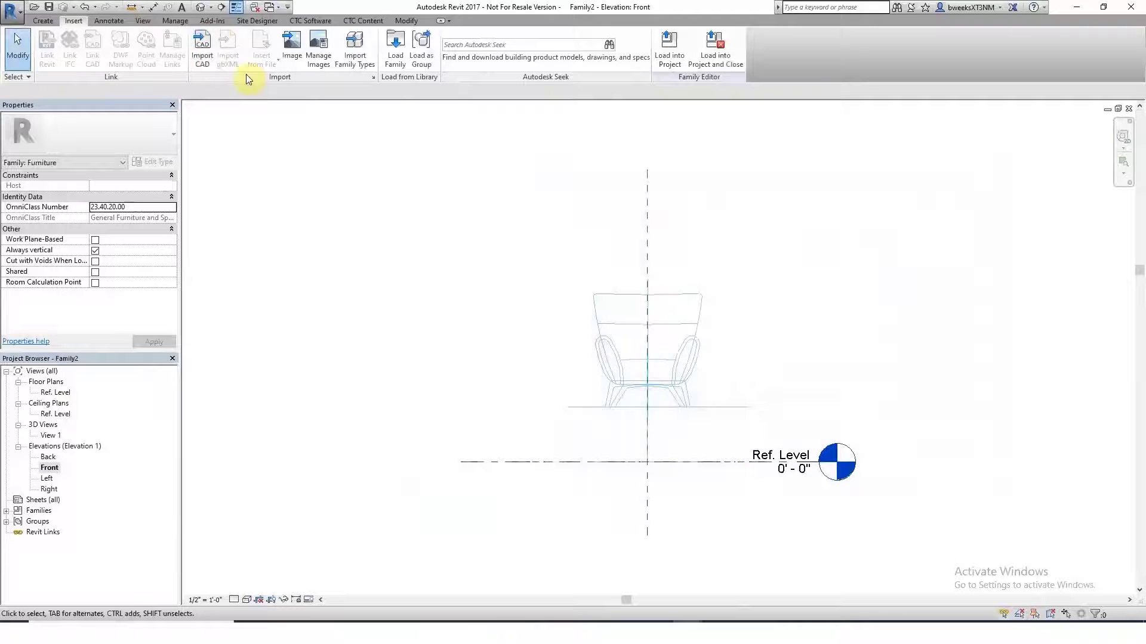
# - Align the front elevation's ground line with Ref. Level and its center line with the Center (Left/Right) reference plane
pyautogui.click(406, 21)
pyautogui.click(209, 39)
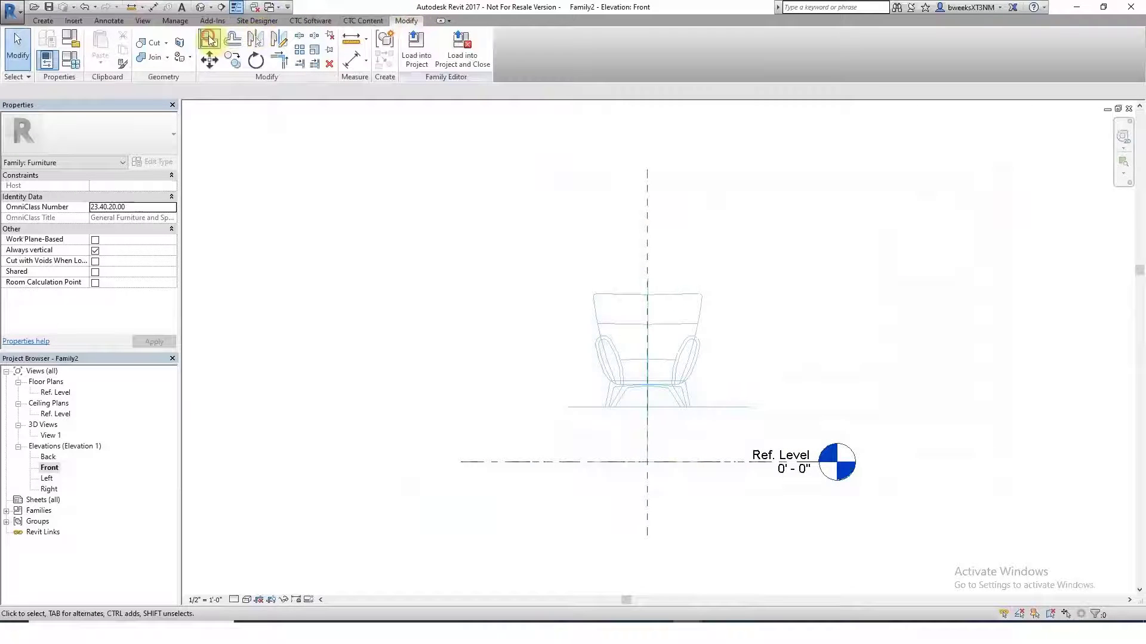
pyautogui.click(678, 460)
pyautogui.click(714, 408)
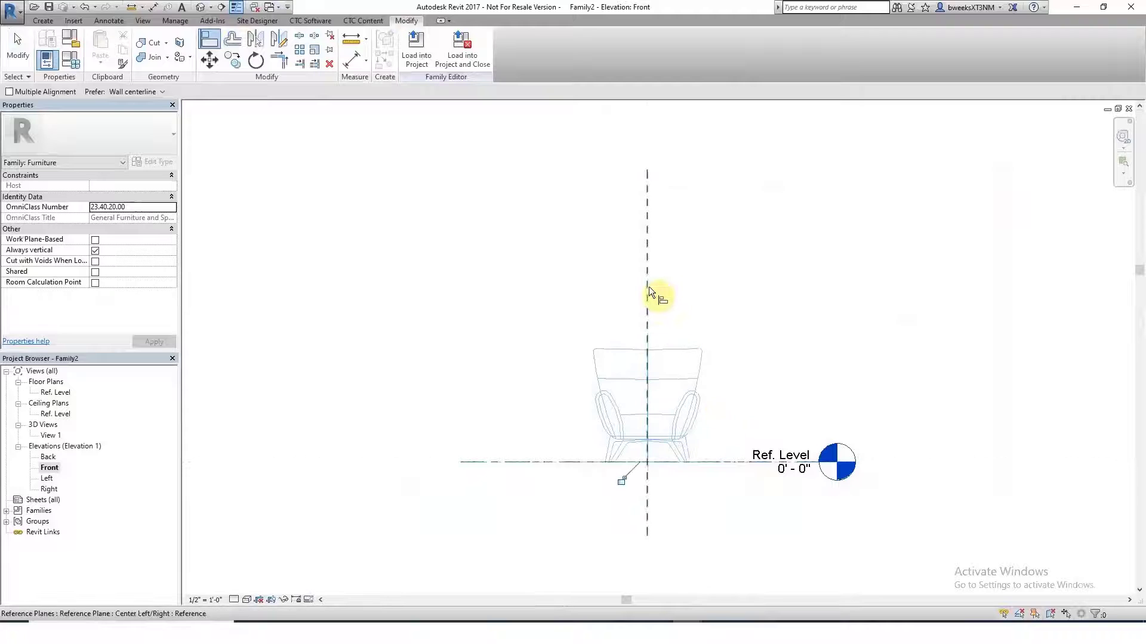
pyautogui.click(650, 346)
pyautogui.scroll(2, 657, 396)
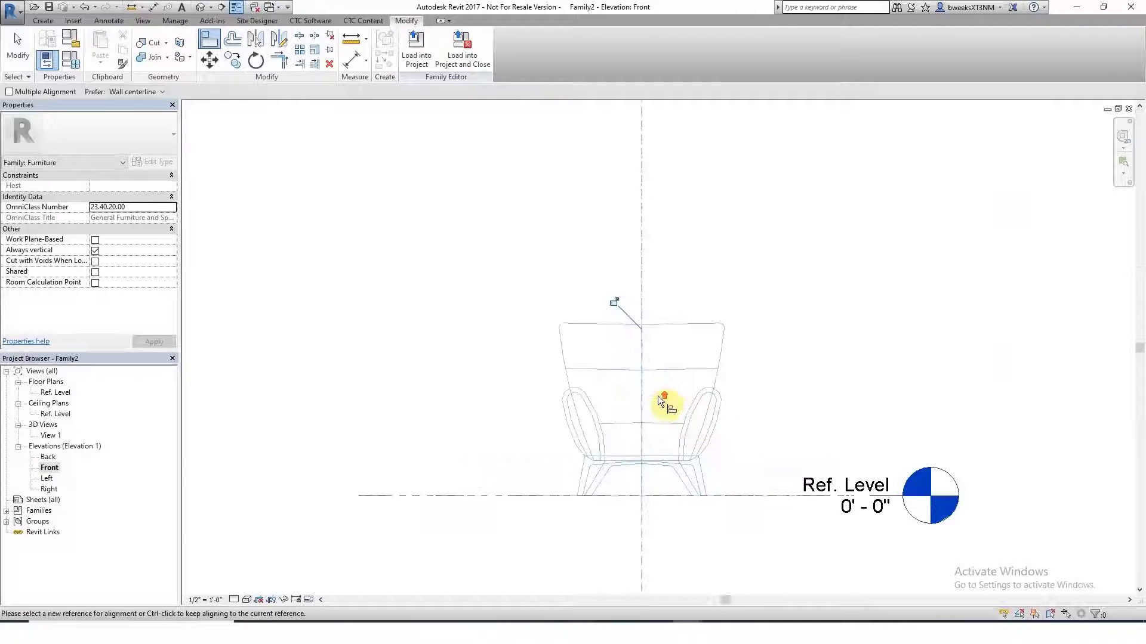
# - In the Right elevation, align the imported side elevation's center line with the vertical reference plane
pyautogui.press('Escape')
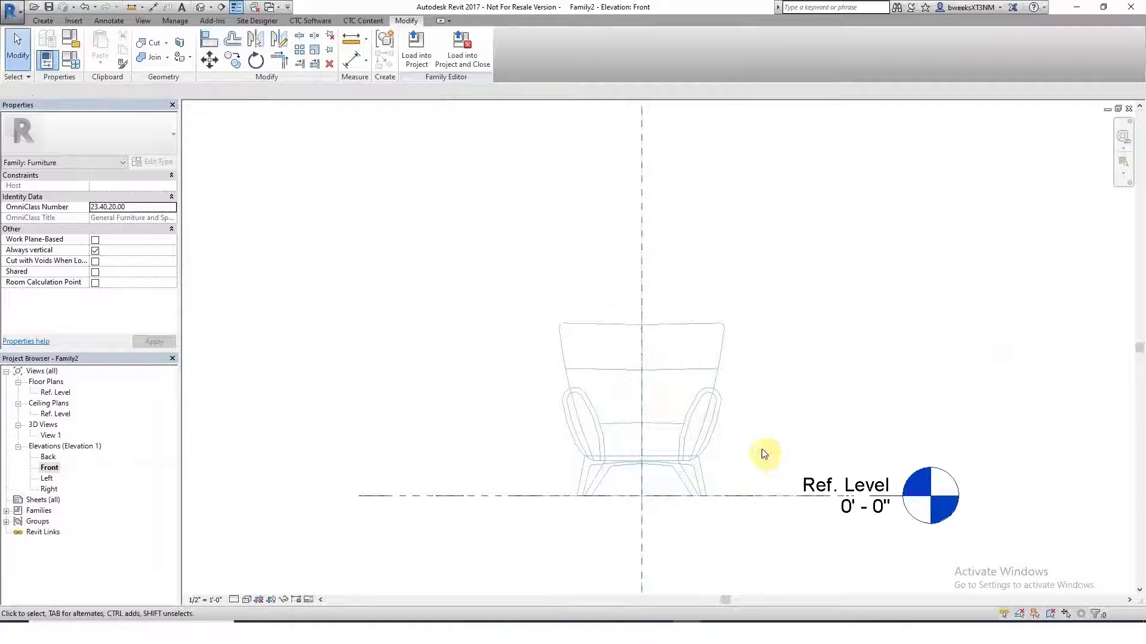
pyautogui.click(49, 489)
pyautogui.doubleClick(49, 489)
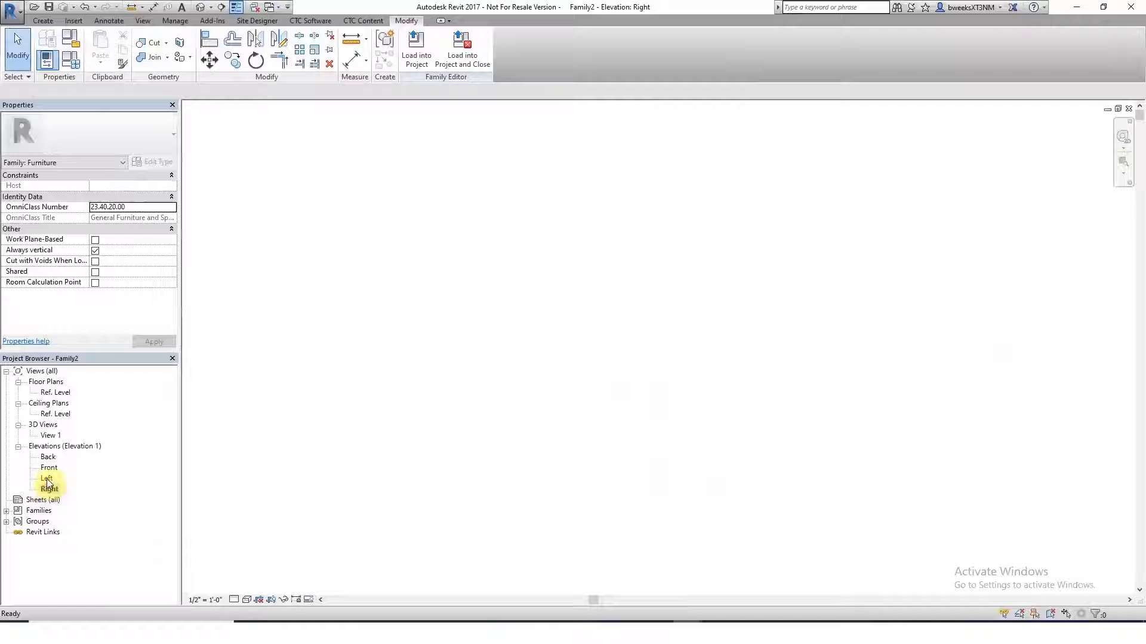
pyautogui.click(208, 40)
pyautogui.click(647, 263)
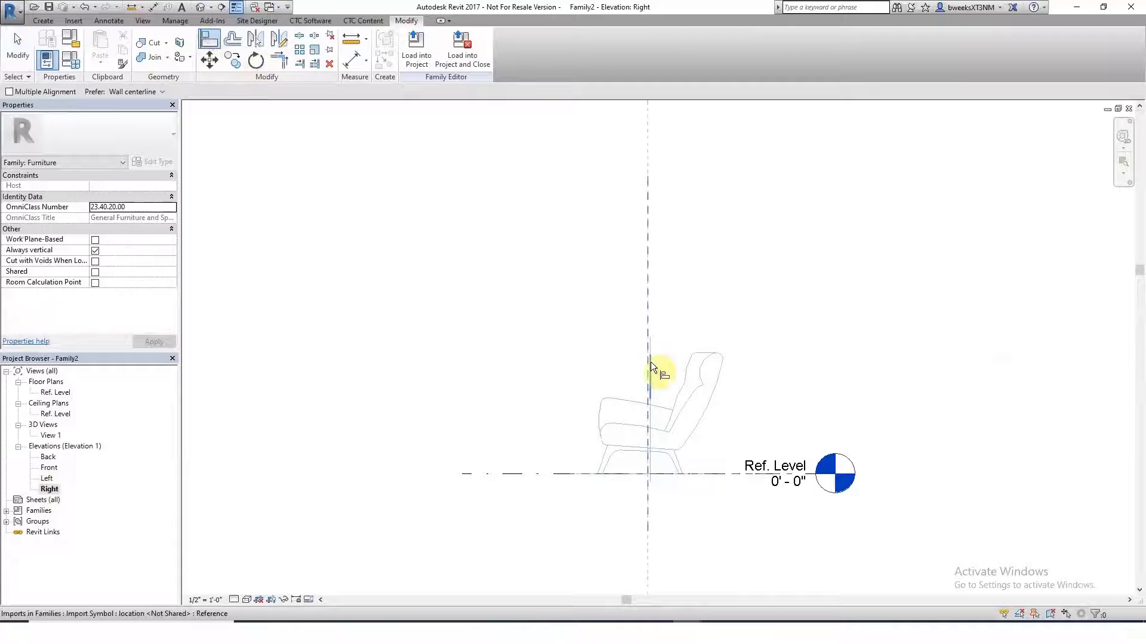
pyautogui.click(650, 361)
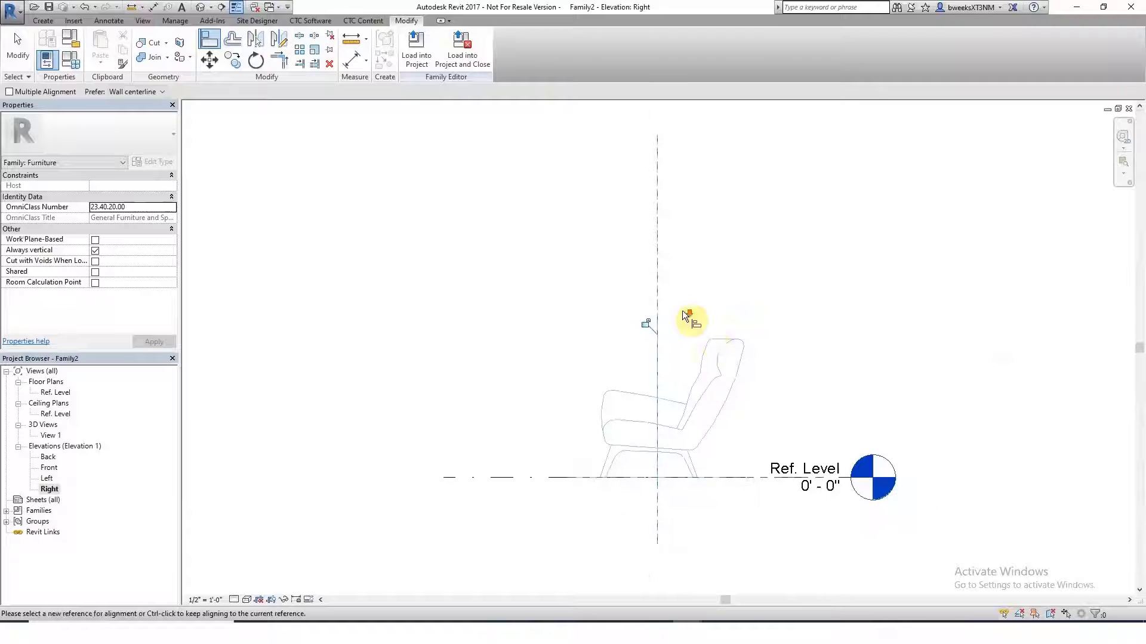
pyautogui.press('Escape')
pyautogui.press('Escape')
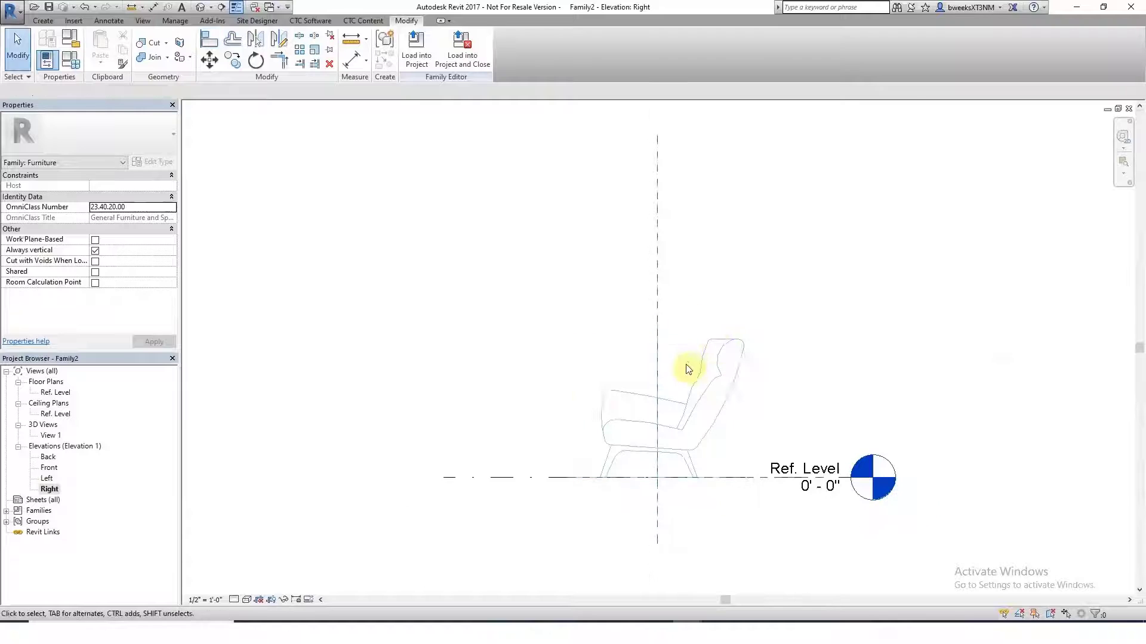
# - Examine the imported plan, side and front drawings together in 3D View 1, selecting them to check their alignment
pyautogui.doubleClick(51, 435)
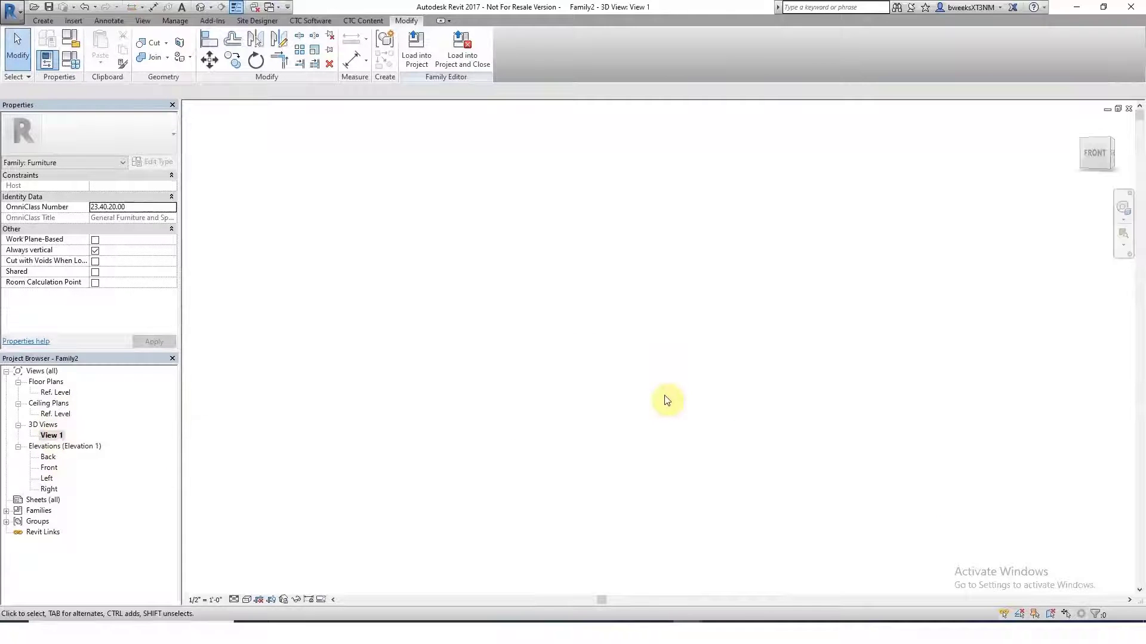
pyautogui.keyDown('shift'); pyautogui.moveTo(678, 488); pyautogui.dragTo(781, 443, button='middle'); pyautogui.keyUp('shift')
pyautogui.scroll(-3, 644, 429)
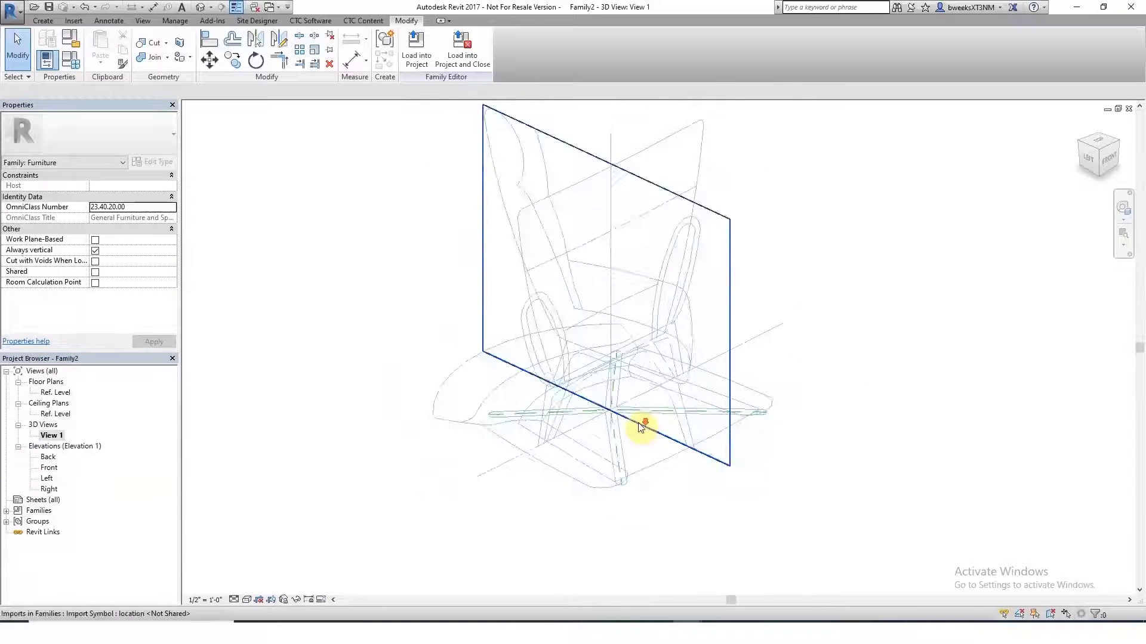
pyautogui.click(685, 263)
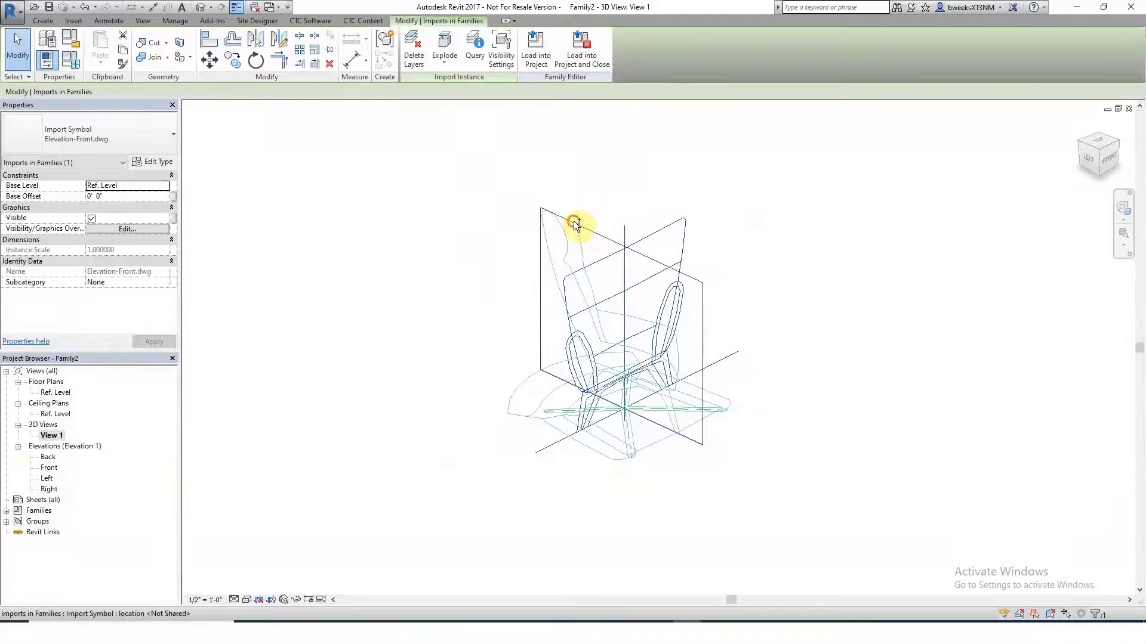
pyautogui.keyDown('ctrl'); pyautogui.click(519, 414); pyautogui.keyUp('ctrl')
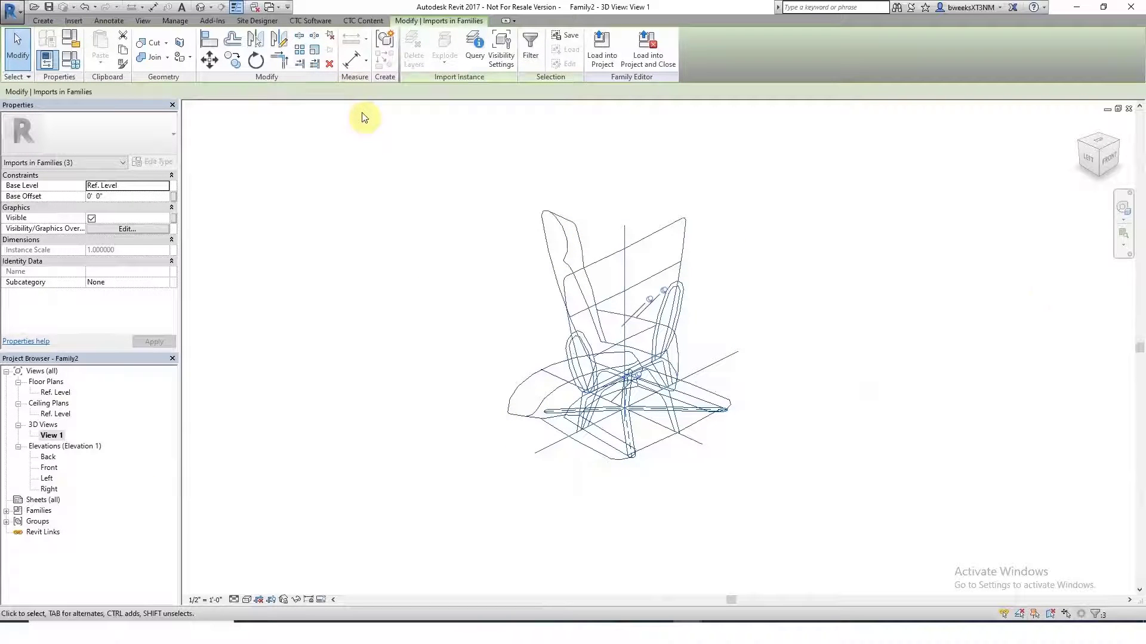
pyautogui.click(939, 353)
pyautogui.keyDown('shift'); pyautogui.moveTo(907, 443); pyautogui.dragTo(949, 467, button='middle'); pyautogui.keyUp('shift')
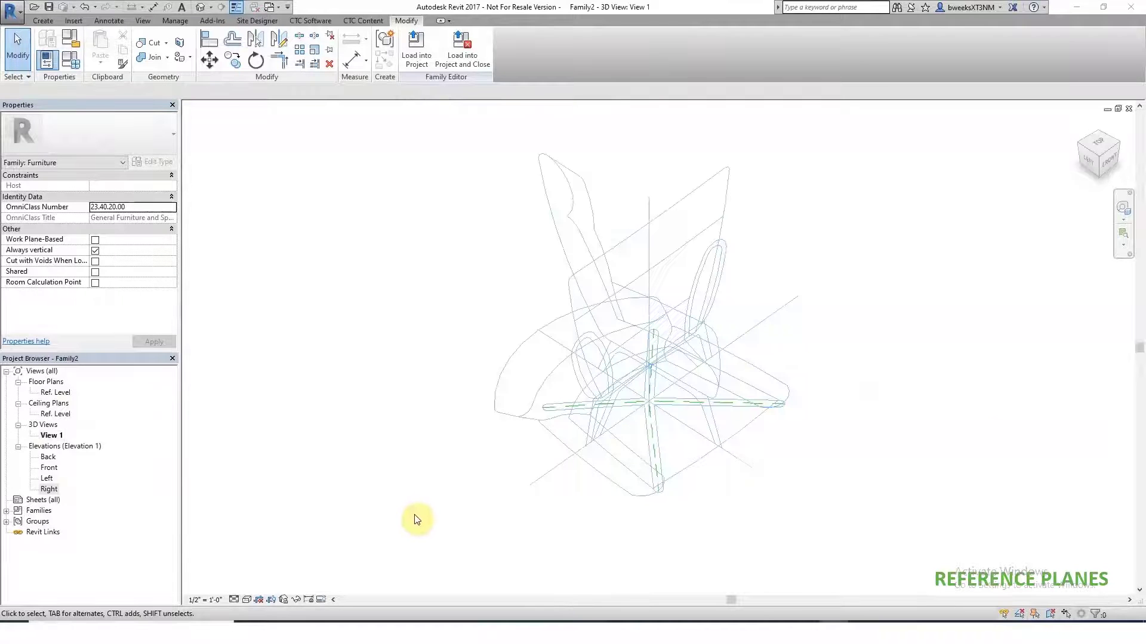
# - In the Right elevation, create a reference plane from the sloped line under the chair seat and extend it past the rear leg
pyautogui.doubleClick(52, 490)
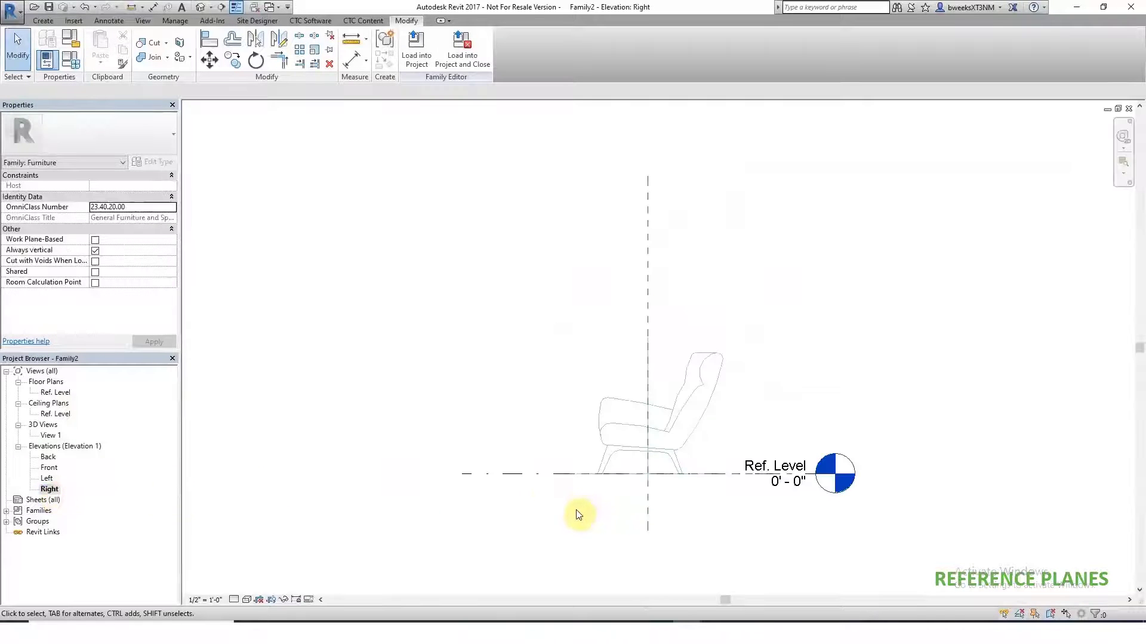
pyautogui.click(47, 21)
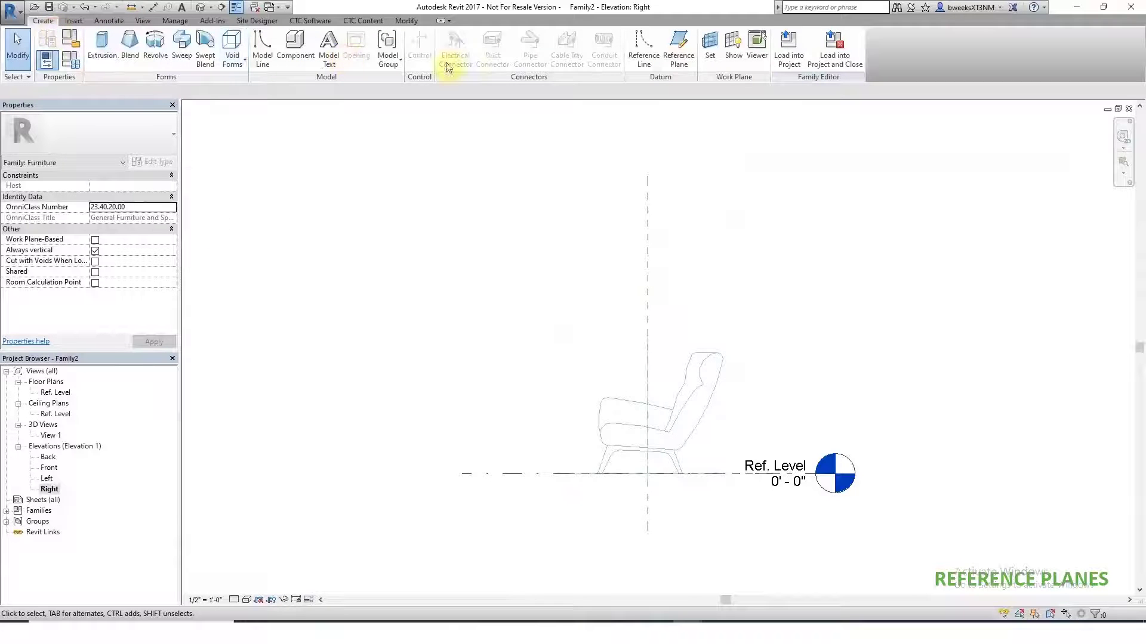
pyautogui.click(678, 51)
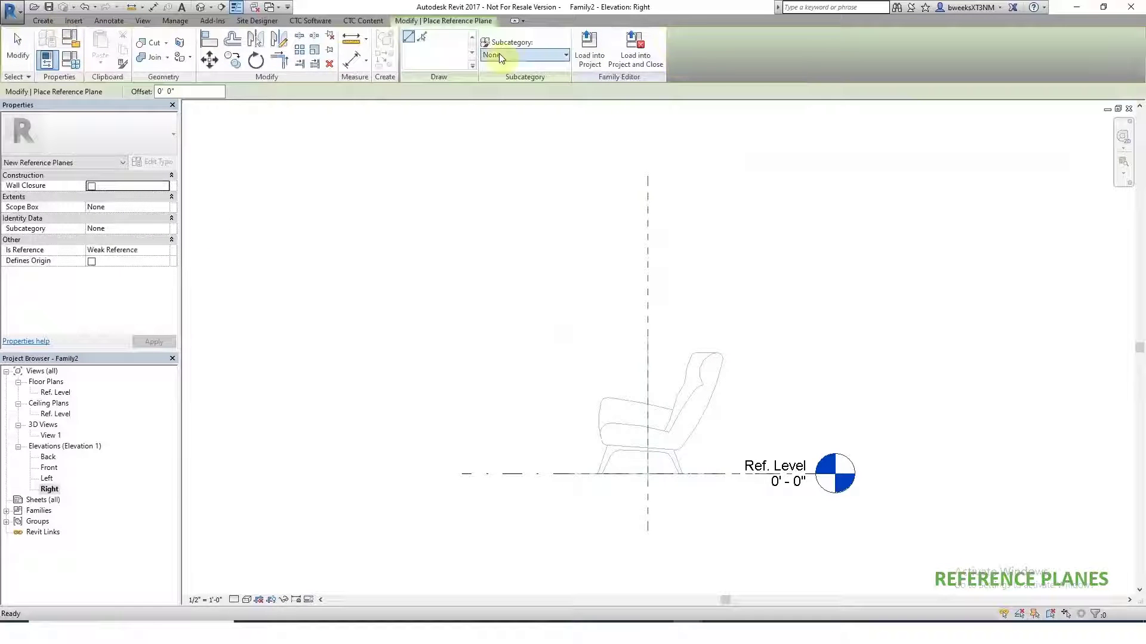
pyautogui.click(422, 37)
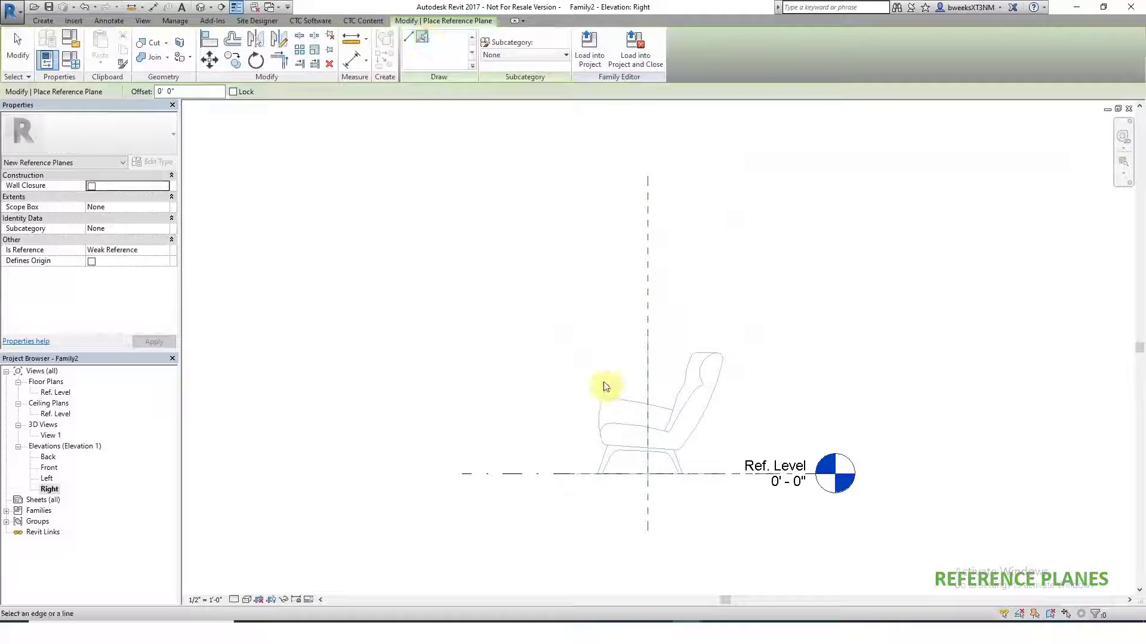
pyautogui.click(635, 448)
pyautogui.scroll(2, 677, 456)
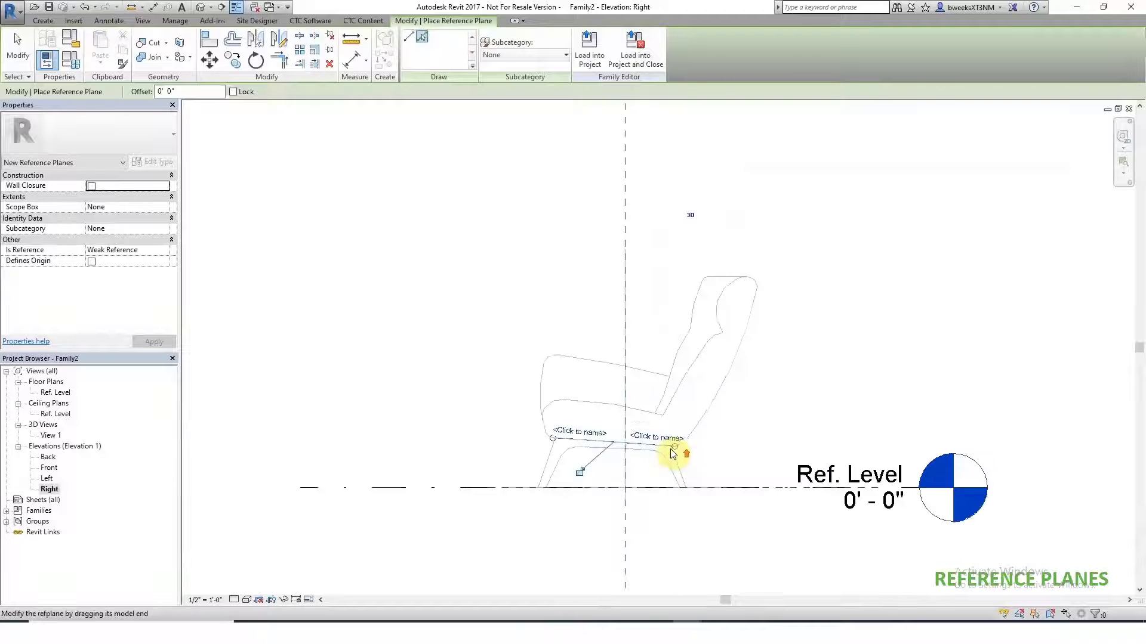
pyautogui.scroll(1, 673, 455)
pyautogui.moveTo(671, 451); pyautogui.dragTo(762, 443)
# - Name the sloped reference plane under the seat CHAIR SEAT BASE
pyautogui.click(759, 442)
pyautogui.write('CHAIR SE')
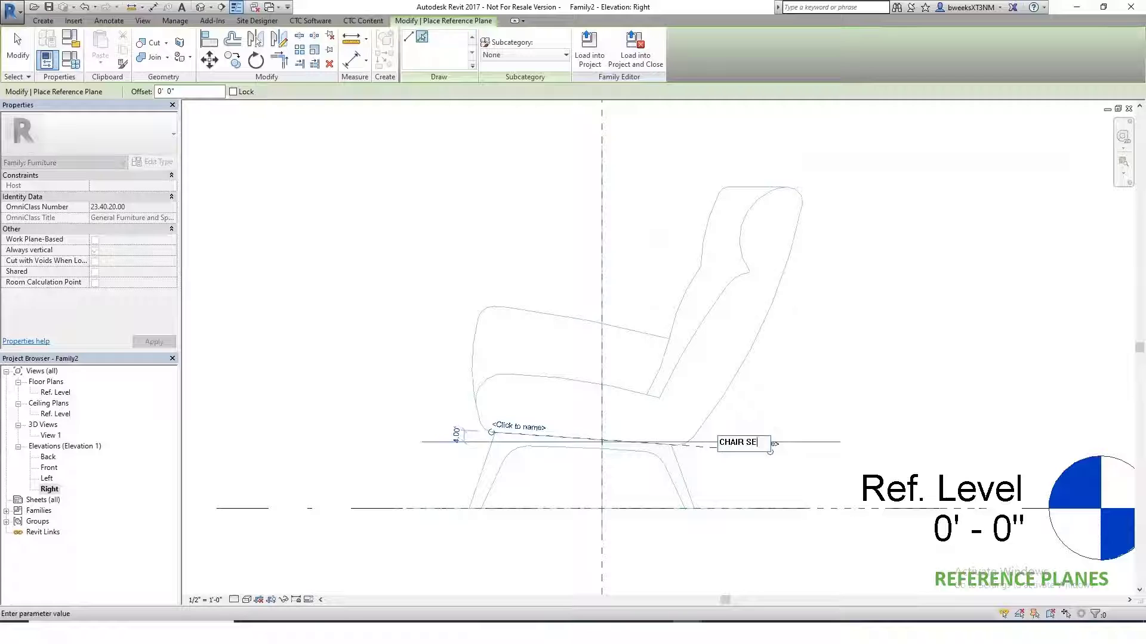
pyautogui.click(880, 354)
pyautogui.scroll(-1, 871, 363)
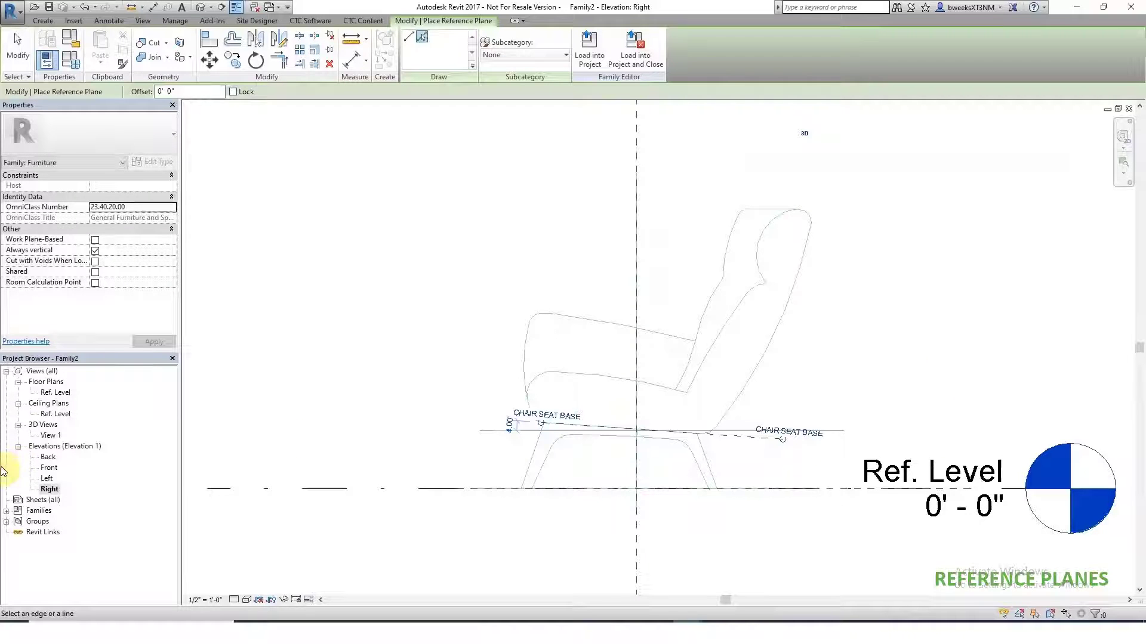
# - In the Ref. Level floor plan, create a reference plane from the front-right leg's center line and extend it beyond the chair
pyautogui.doubleClick(54, 394)
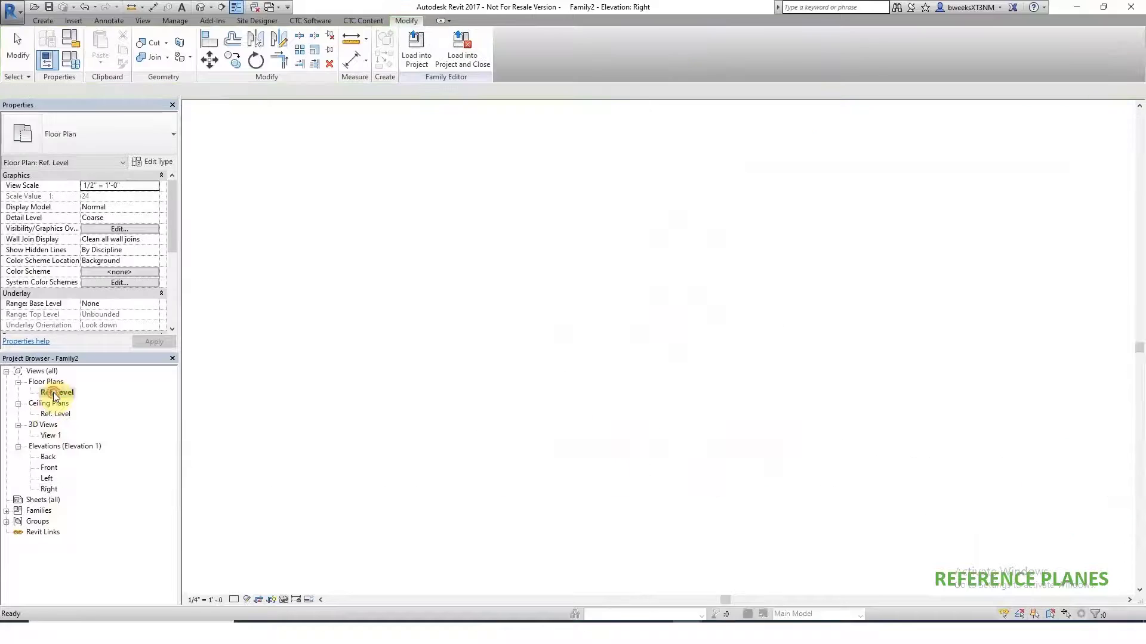
pyautogui.scroll(5, 678, 359)
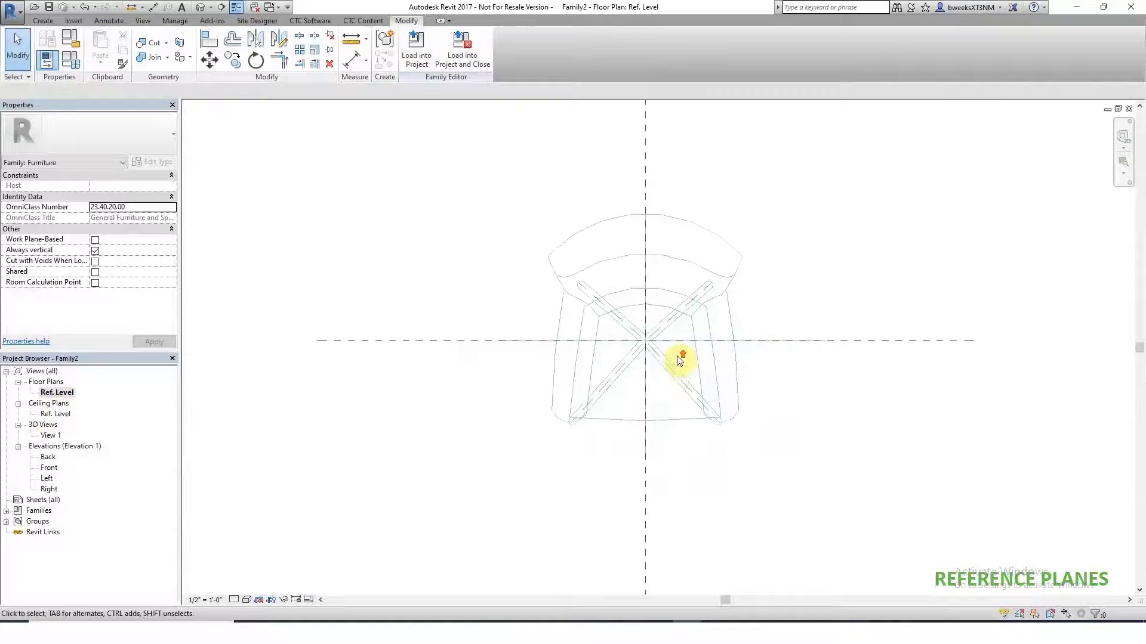
pyautogui.click(43, 20)
pyautogui.click(677, 49)
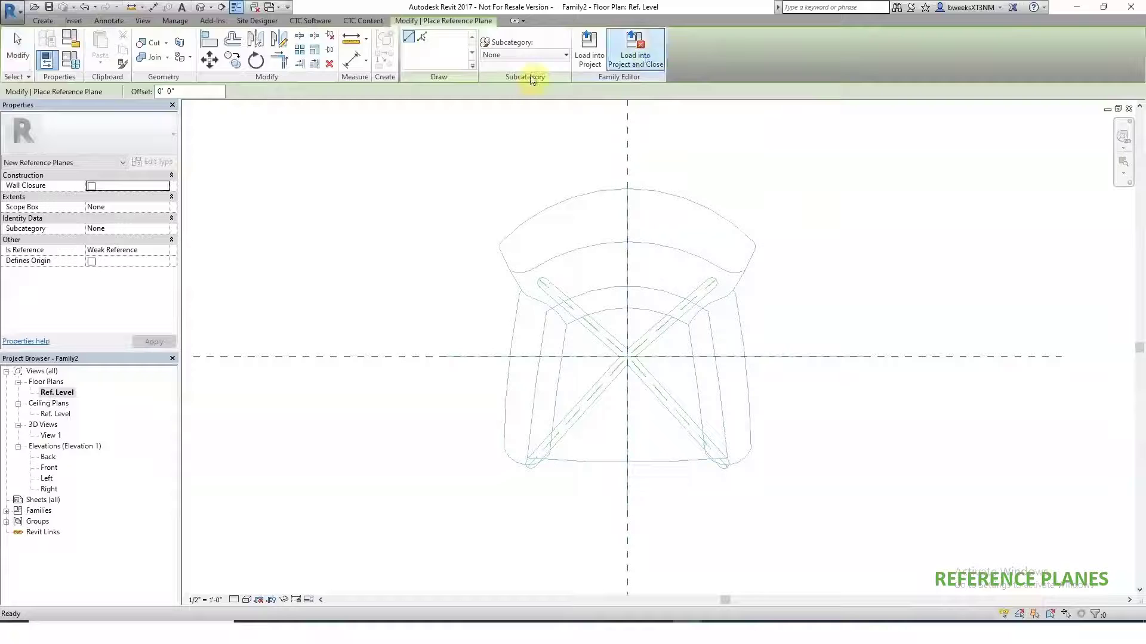
pyautogui.click(421, 38)
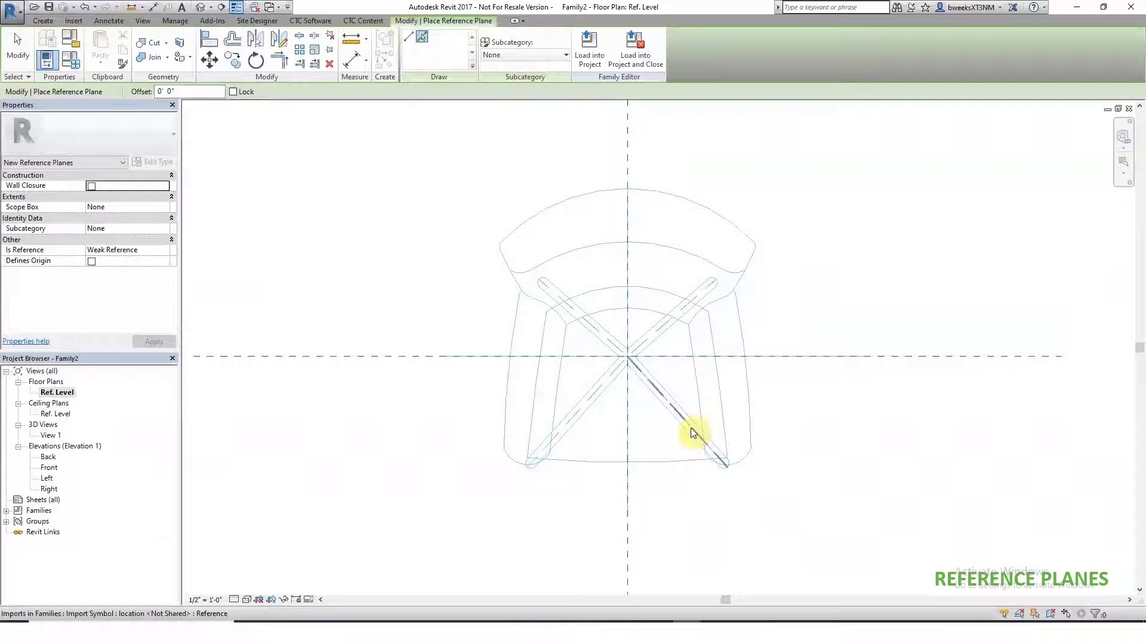
pyautogui.click(691, 430)
pyautogui.moveTo(727, 469); pyautogui.dragTo(781, 528)
# - Create a reference plane from the rear-right leg's center line, extend it beyond the chair, and name it CHAIR LEG REAR
pyautogui.click(660, 330)
pyautogui.moveTo(715, 285); pyautogui.dragTo(789, 237)
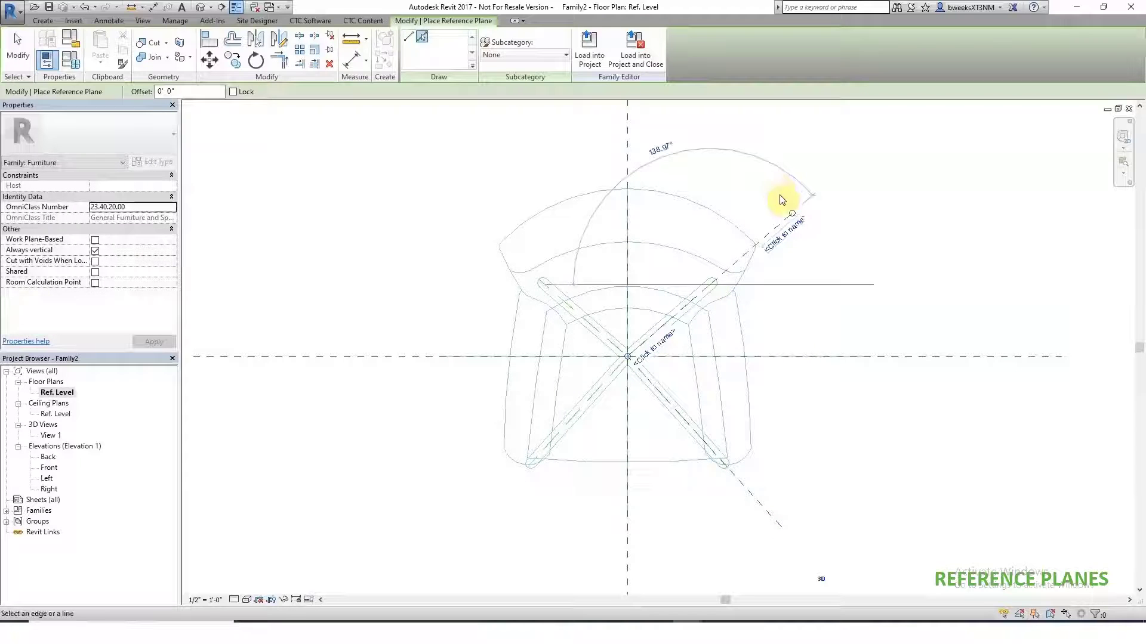
pyautogui.click(790, 231)
pyautogui.write('CHA')
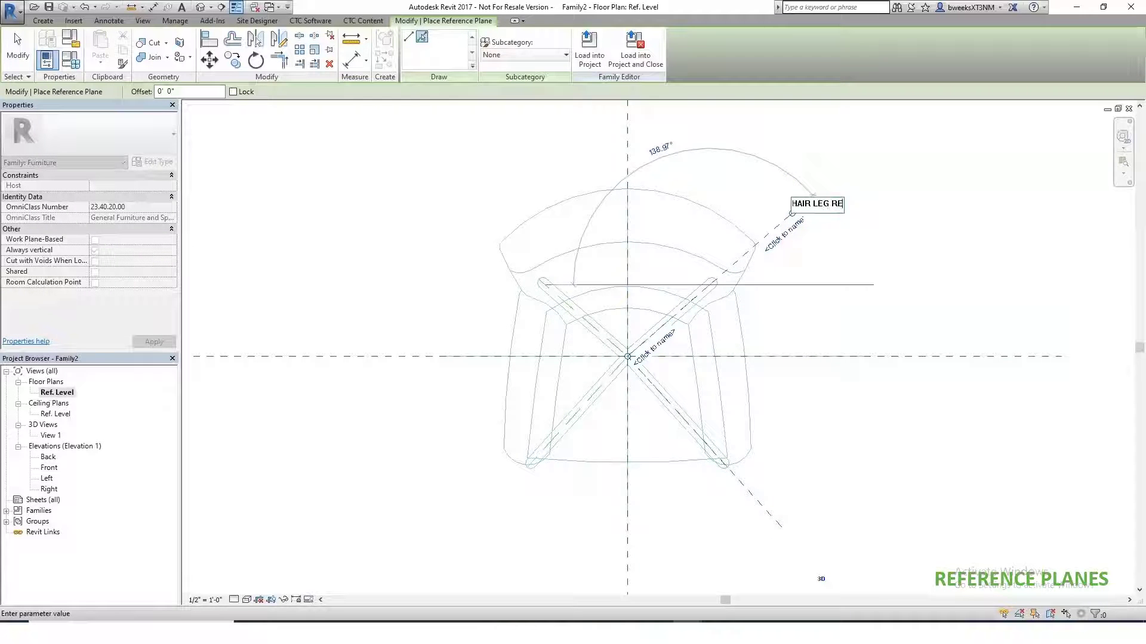
pyautogui.write('IR LEG REAR')
pyautogui.press('Return')
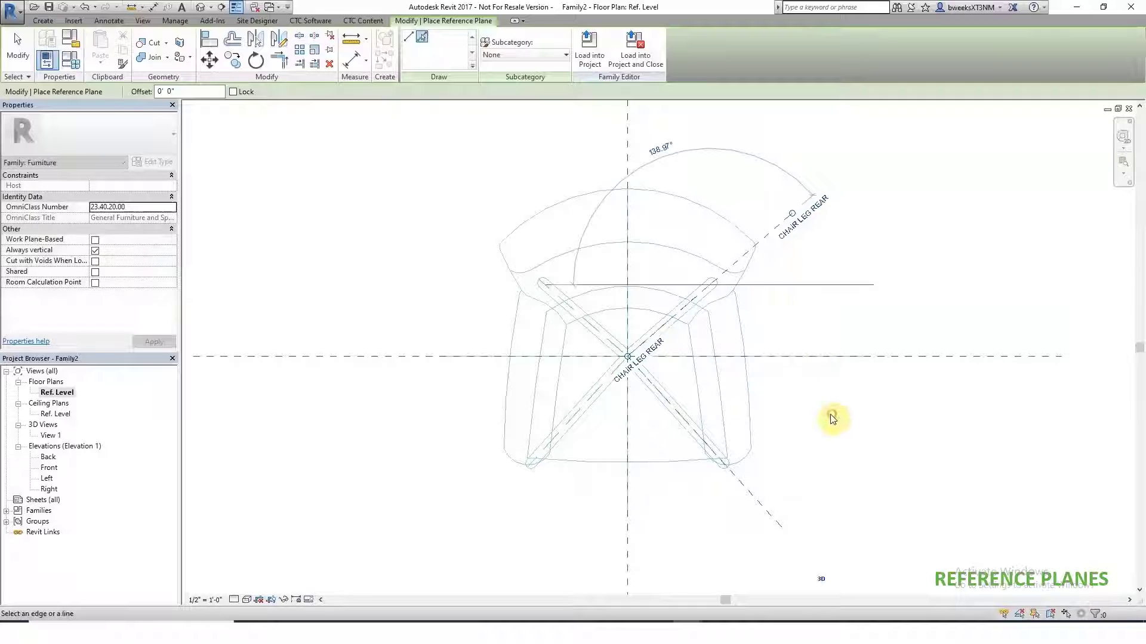
pyautogui.press('Escape')
pyautogui.press('Escape')
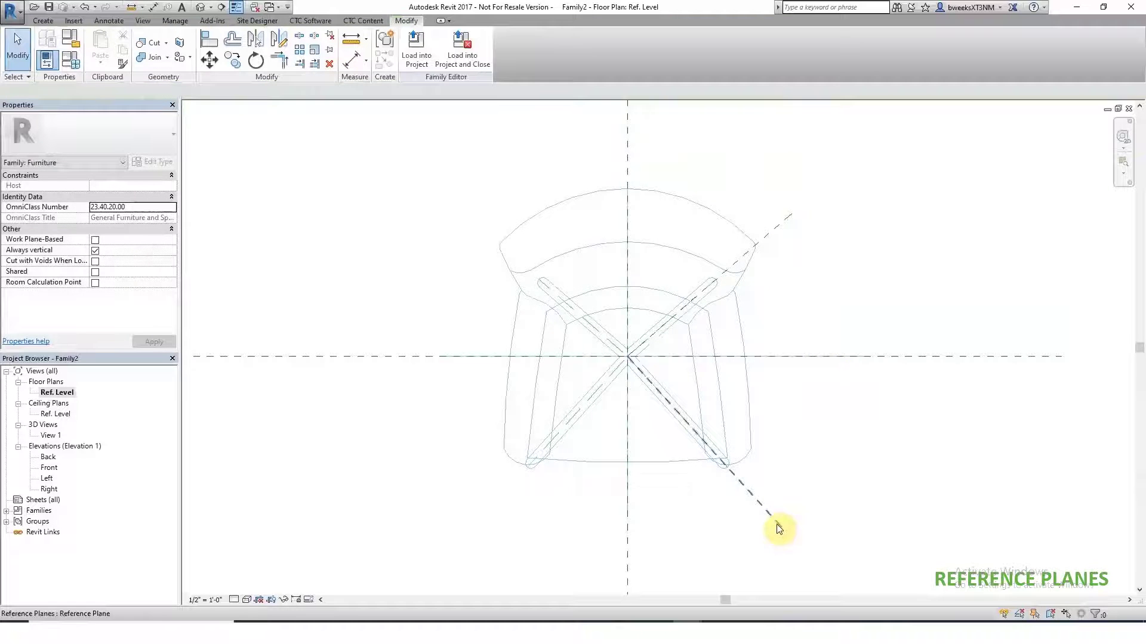
# - Name the diagonal reference plane along the front-right leg CHAIR LEG FRONT
pyautogui.click(776, 524)
pyautogui.click(785, 517)
pyautogui.write('CHAIR LEG')
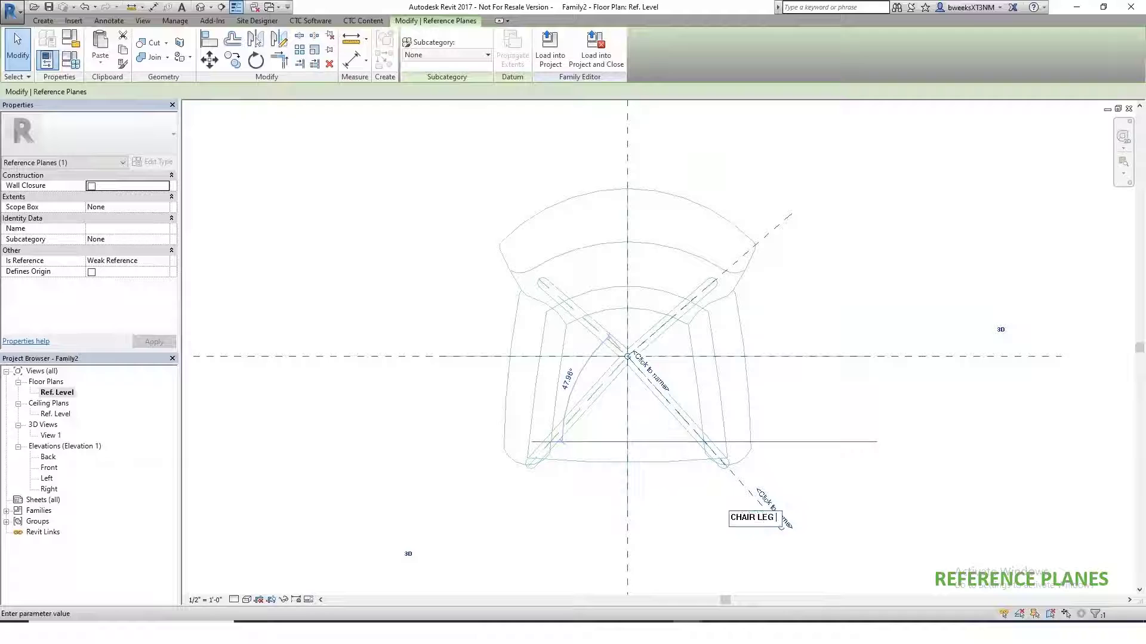
pyautogui.press('Return')
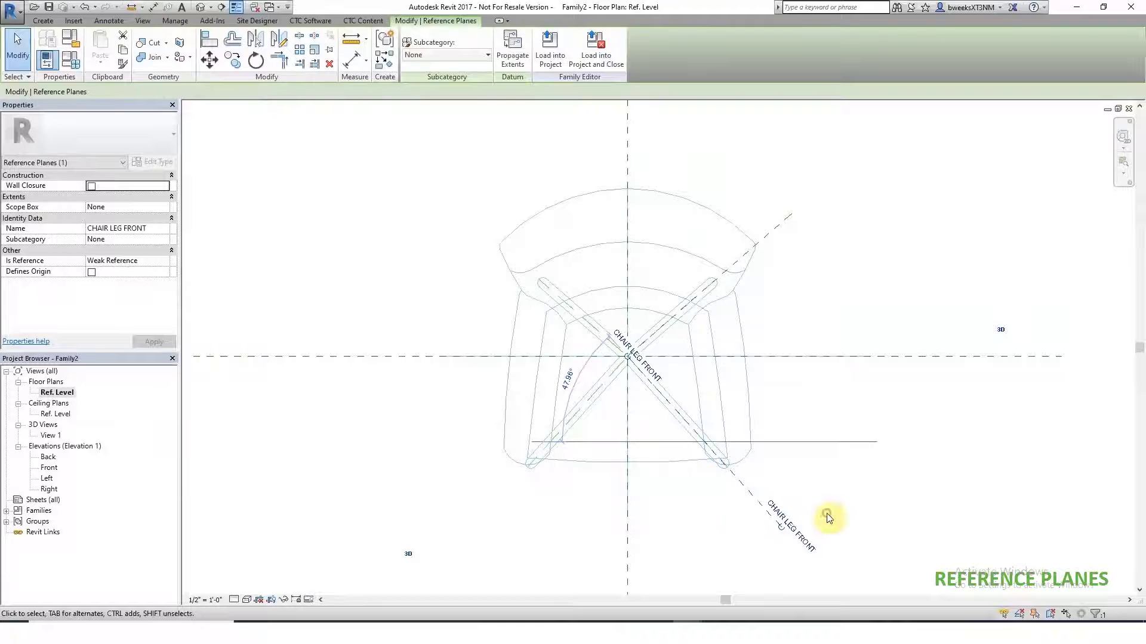
pyautogui.click(1004, 465)
pyautogui.scroll(-2, 690, 440)
pyautogui.moveTo(831, 450); pyautogui.dragTo(812, 443, button='middle')
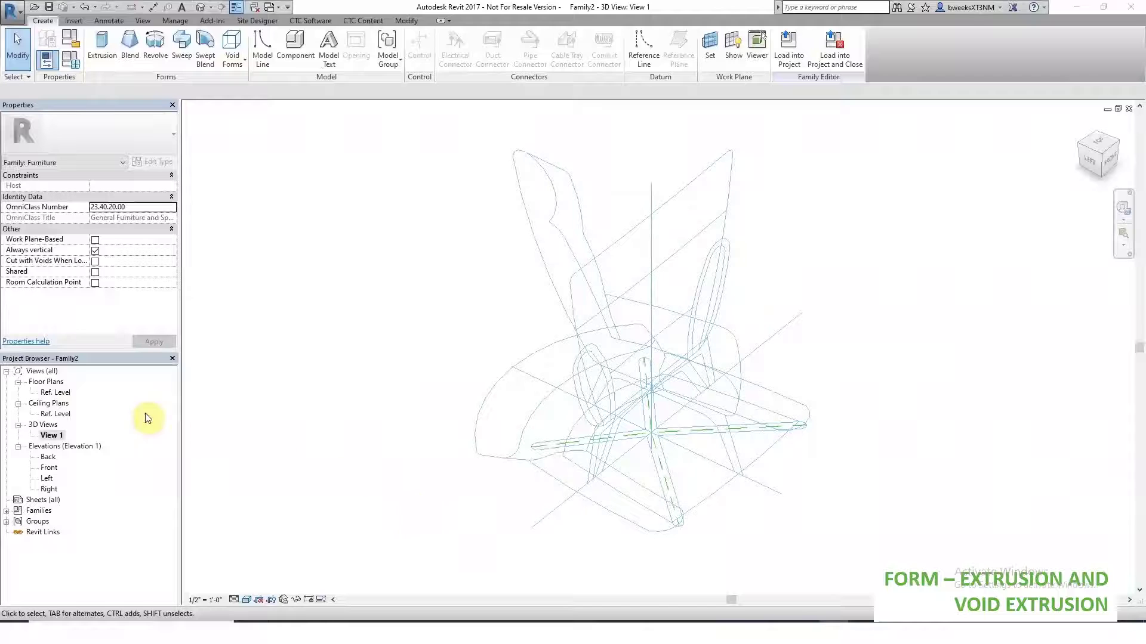
# - In the Ref. Level floor plan, start a solid extrusion with the CHAIR SEAT BASE reference plane as its work plane
pyautogui.doubleClick(62, 393)
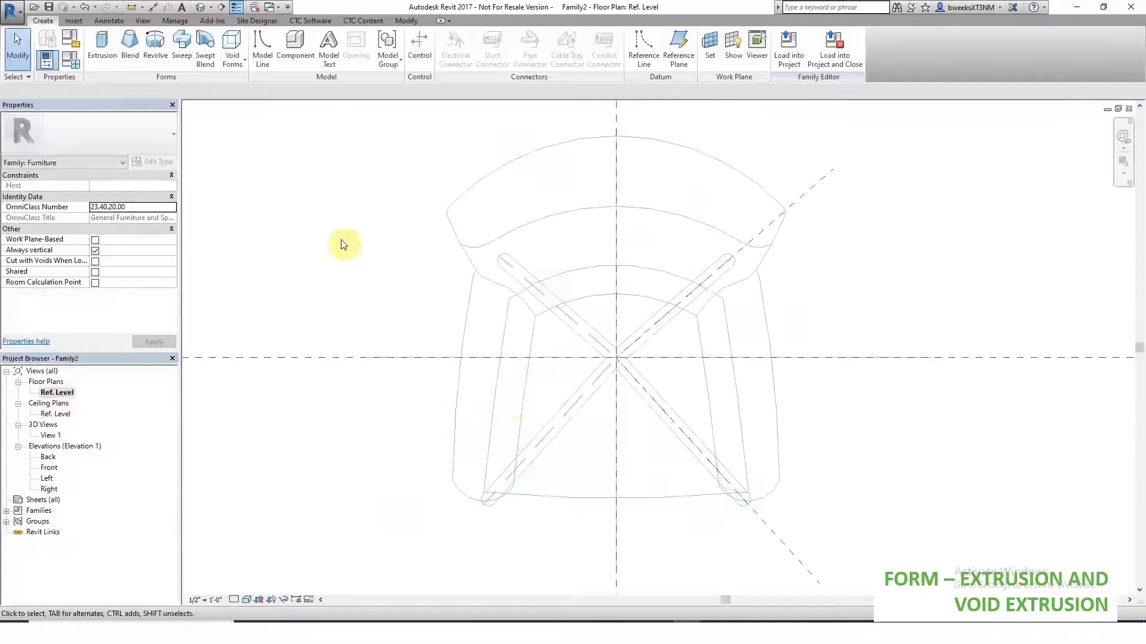
pyautogui.click(102, 45)
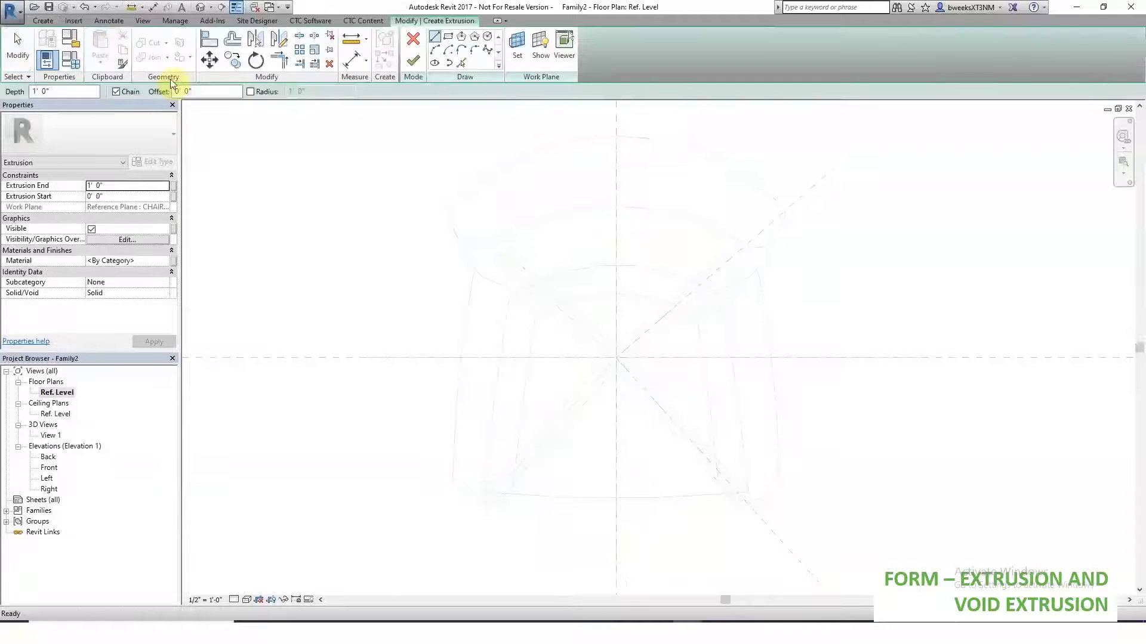
pyautogui.click(516, 47)
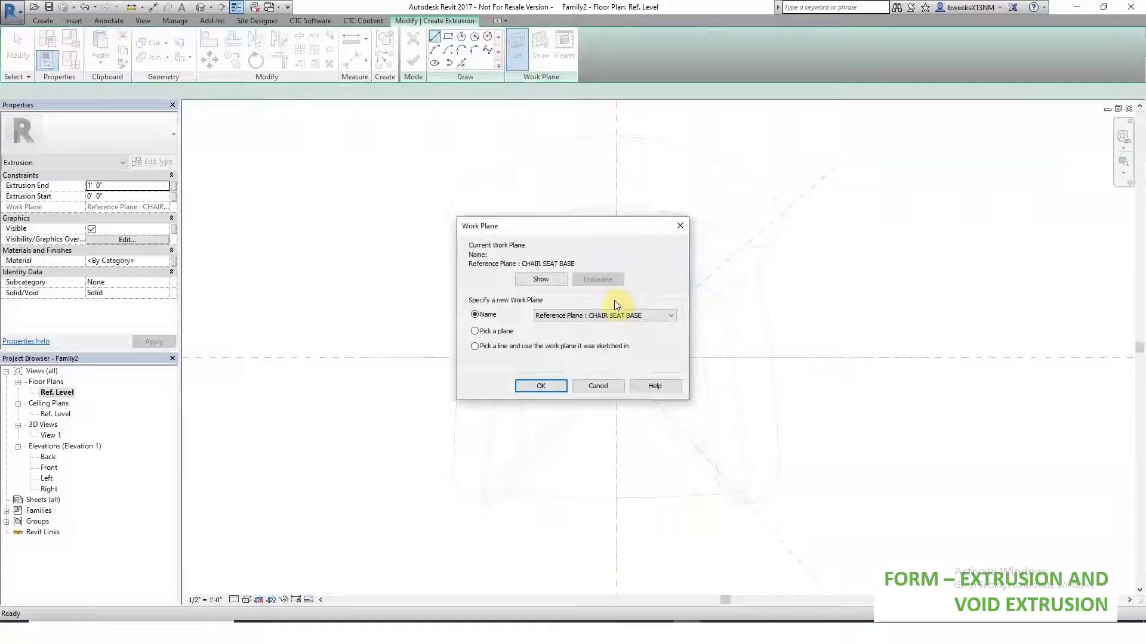
pyautogui.click(607, 316)
pyautogui.click(555, 389)
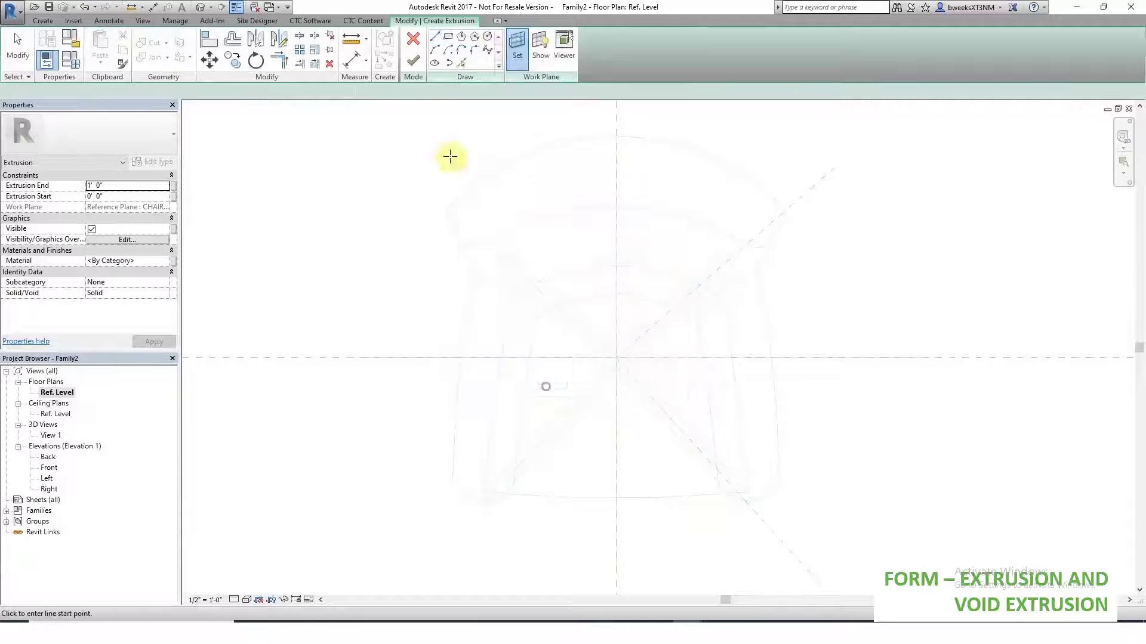
# - Trace the seat outline from the imported plan's rear arc, two sides and front edge, and finish the extrusion with a 1' 0" depth
pyautogui.click(461, 63)
pyautogui.click(583, 270)
pyautogui.click(506, 327)
pyautogui.click(563, 494)
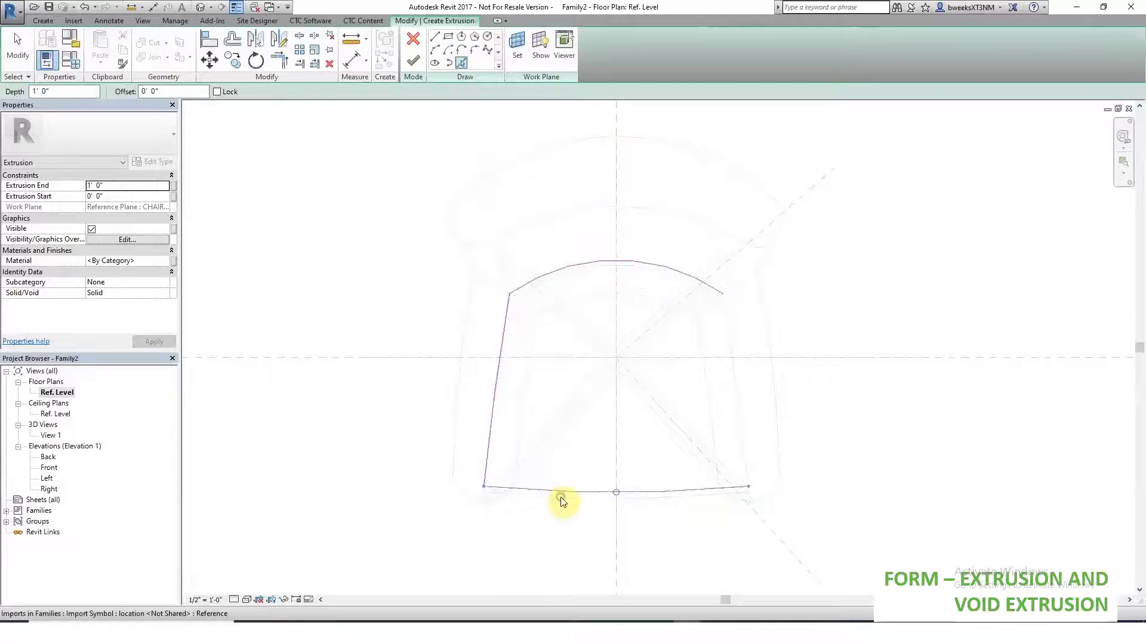
pyautogui.click(740, 438)
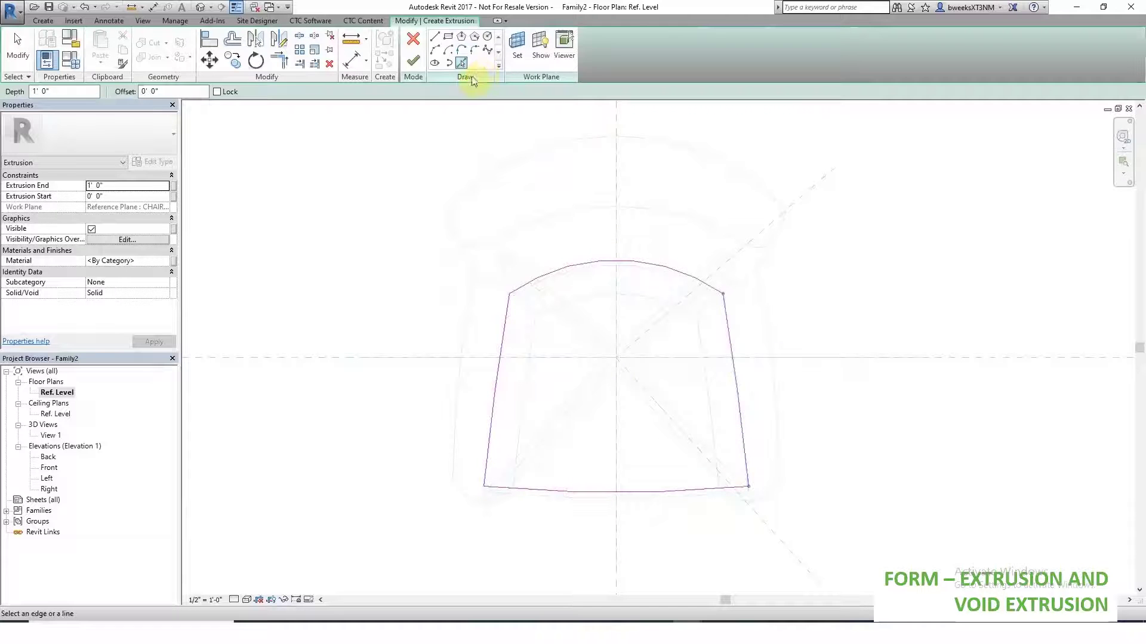
pyautogui.click(417, 59)
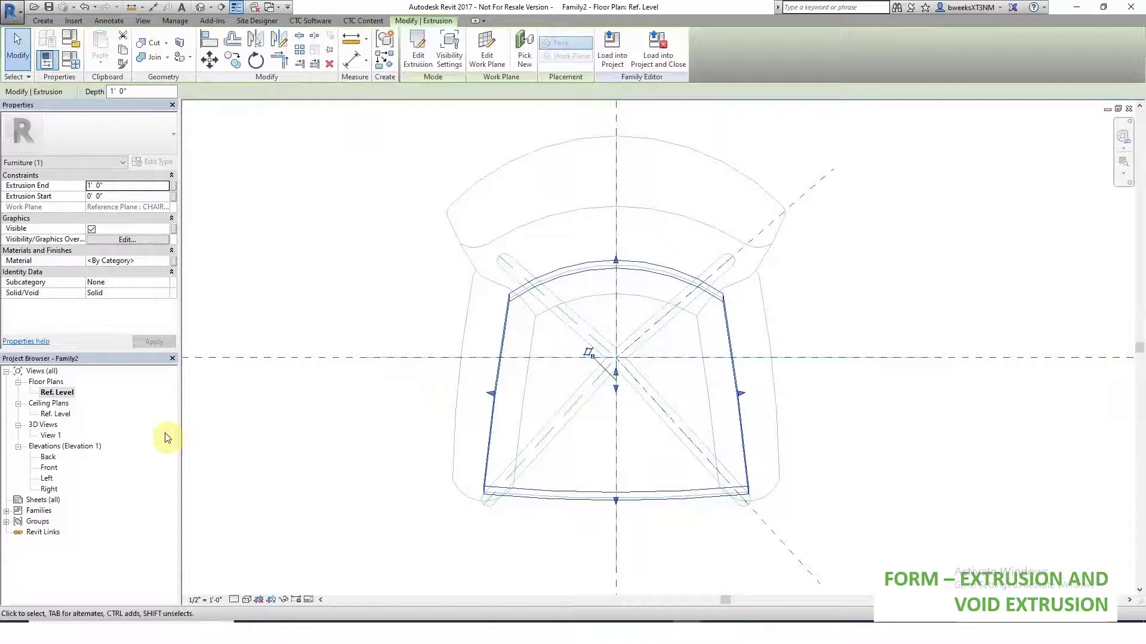
# - In the Right elevation, stretch the seat extrusion's upper face above the cushion outline and align its lower face with the seat base plane
pyautogui.doubleClick(58, 440)
pyautogui.keyDown('shift'); pyautogui.moveTo(696, 451); pyautogui.dragTo(765, 398, button='middle'); pyautogui.keyUp('shift')
pyautogui.click(894, 301)
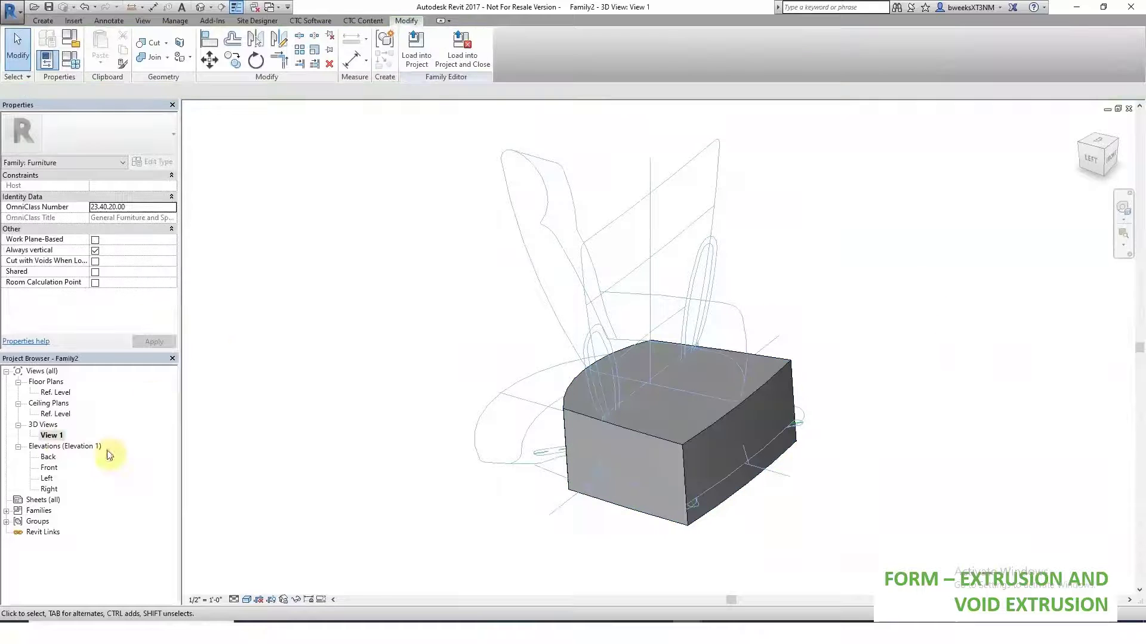
pyautogui.doubleClick(49, 489)
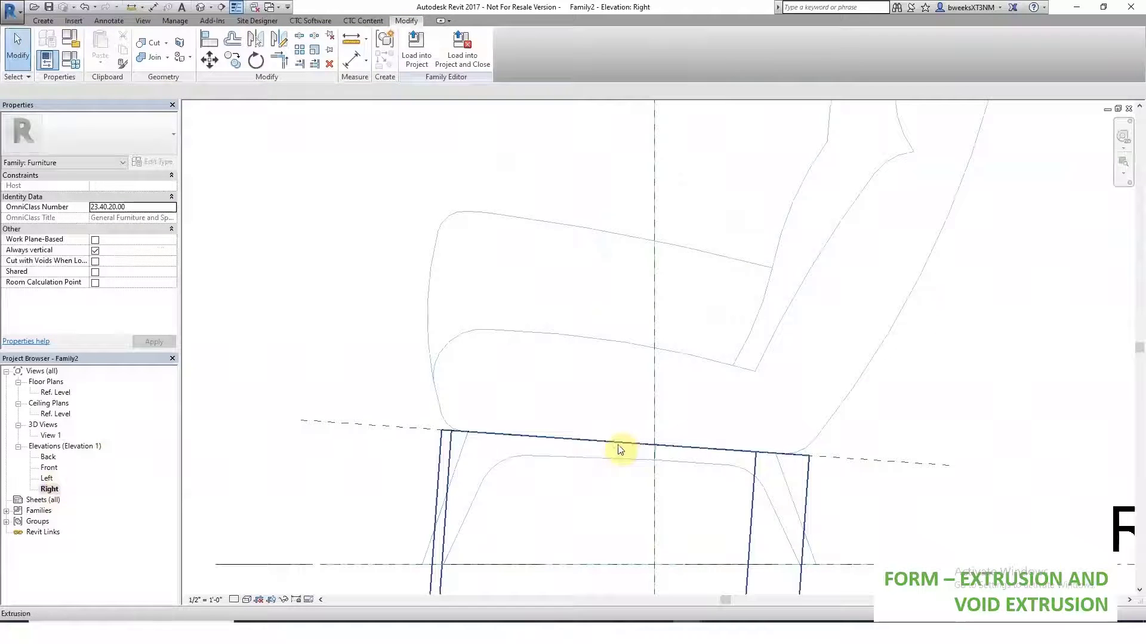
pyautogui.click(617, 447)
pyautogui.moveTo(624, 442); pyautogui.dragTo(640, 324)
pyautogui.scroll(-2, 639, 325)
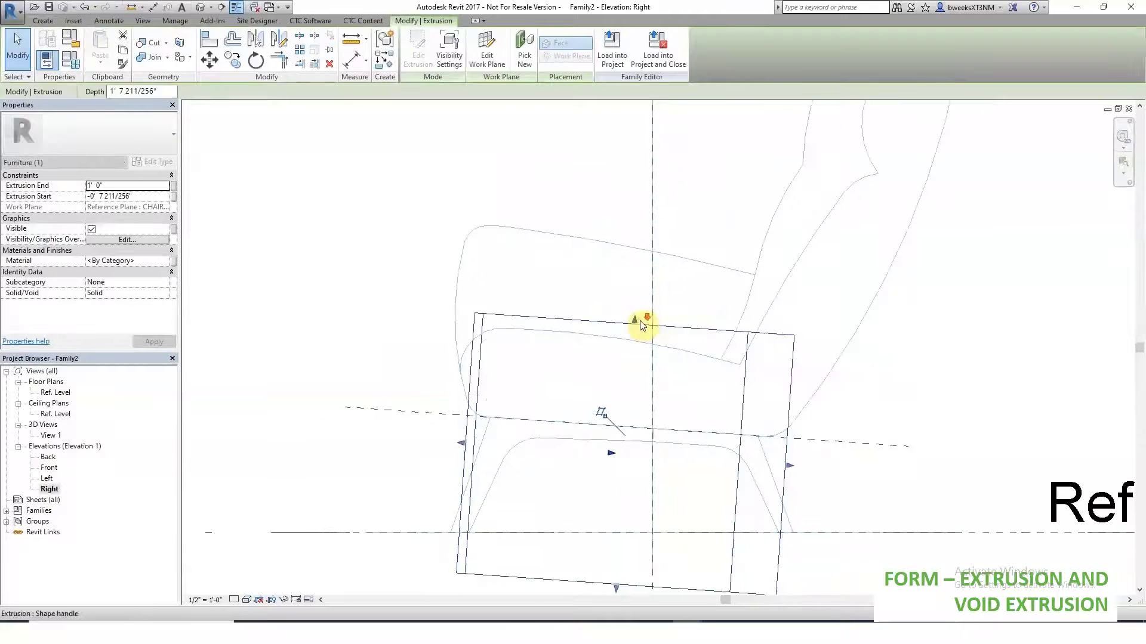
pyautogui.moveTo(619, 511); pyautogui.dragTo(652, 403)
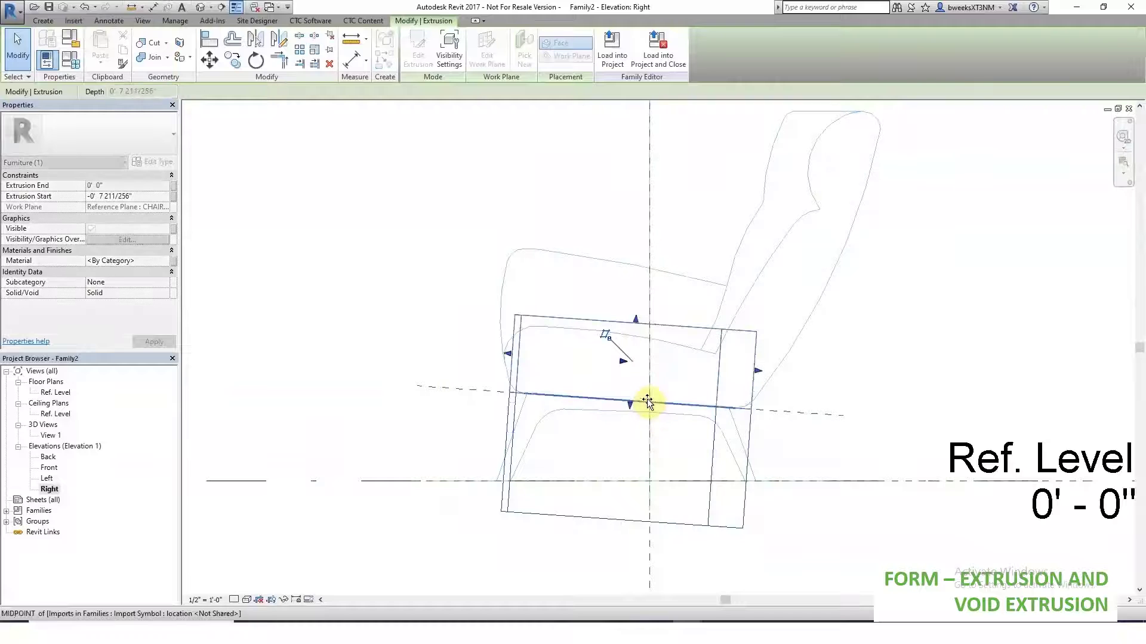
pyautogui.scroll(2, 611, 378)
pyautogui.moveTo(437, 343); pyautogui.dragTo(399, 336)
pyautogui.press('Escape')
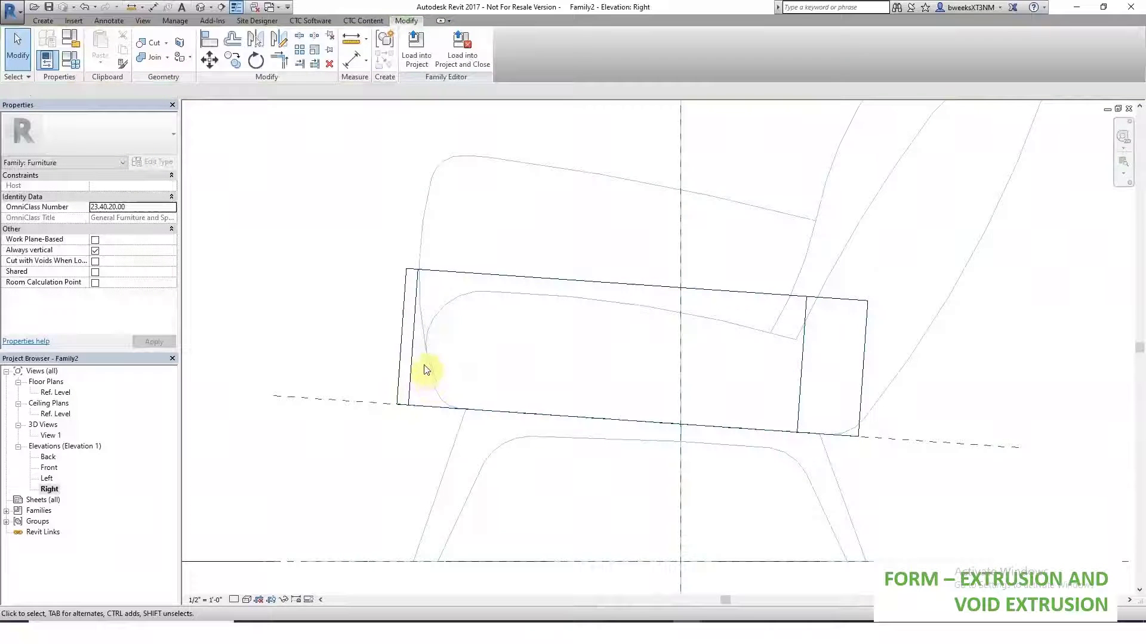
# - Start a void extrusion in the Right elevation and trace the cushion's upper curve, front curves, base edge and the chair's rear curve
pyautogui.click(43, 21)
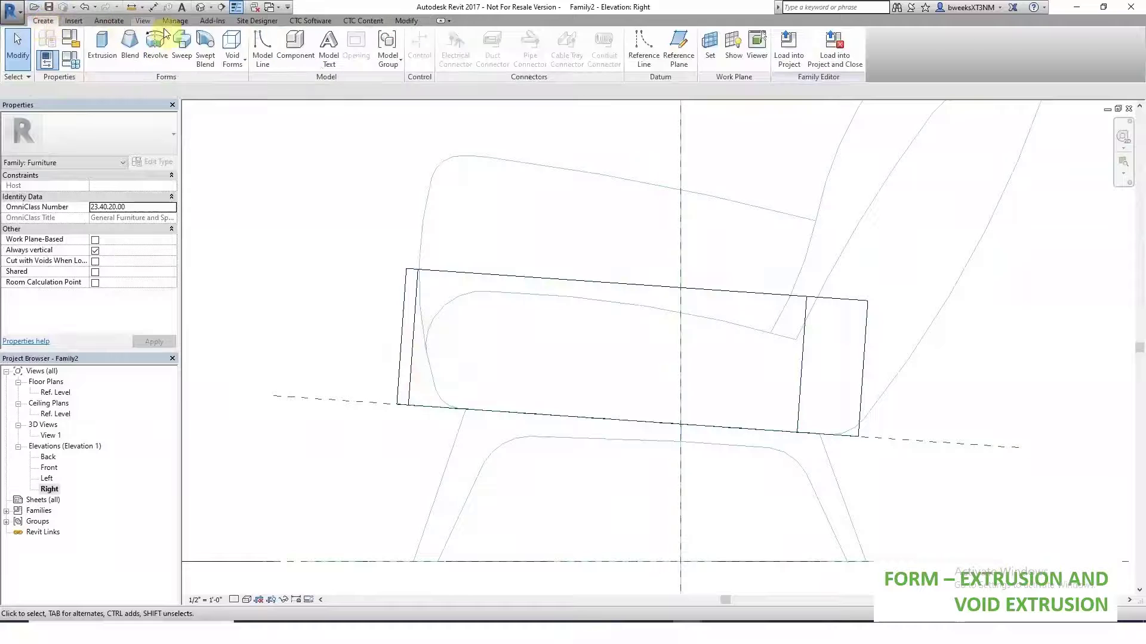
pyautogui.click(238, 71)
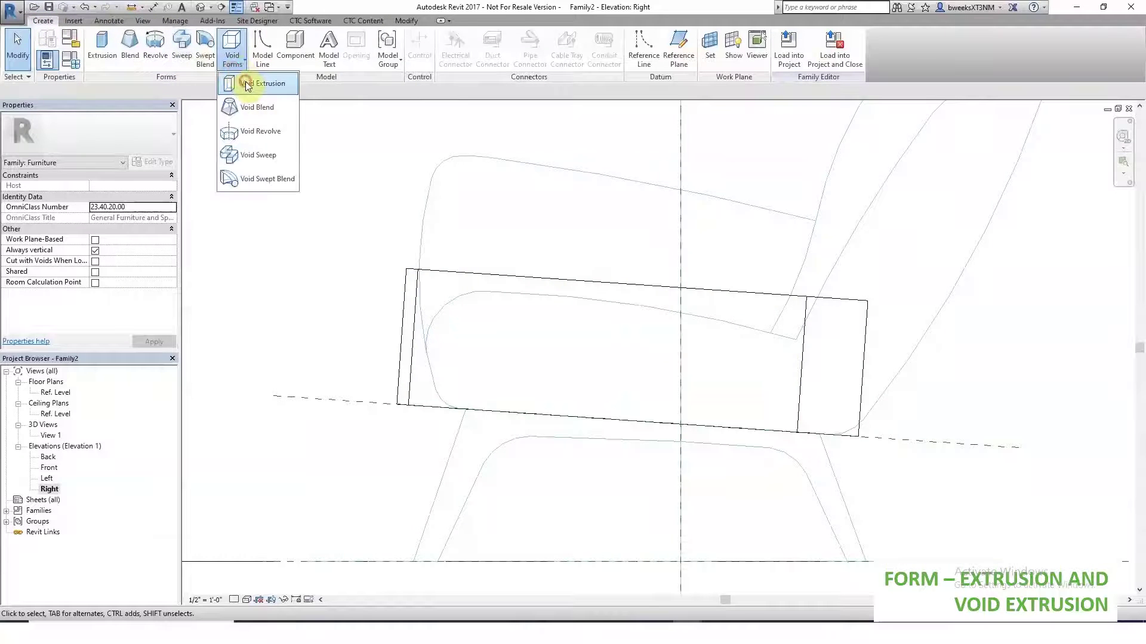
pyautogui.click(247, 85)
pyautogui.click(463, 63)
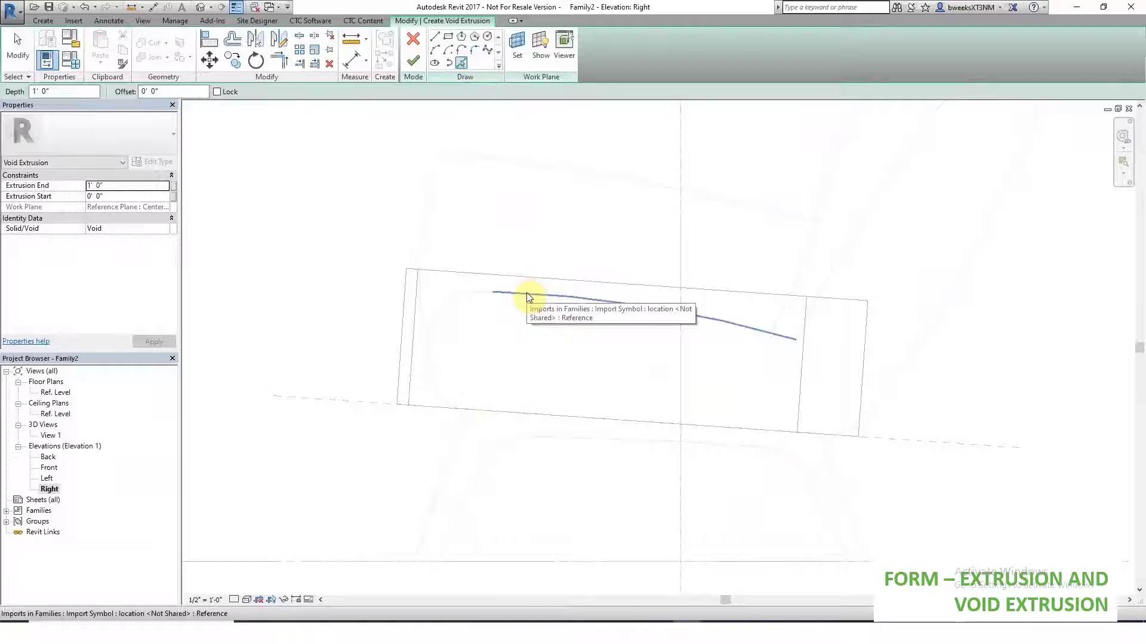
pyautogui.click(526, 293)
pyautogui.click(432, 334)
pyautogui.click(430, 343)
pyautogui.click(443, 401)
pyautogui.scroll(3, 450, 401)
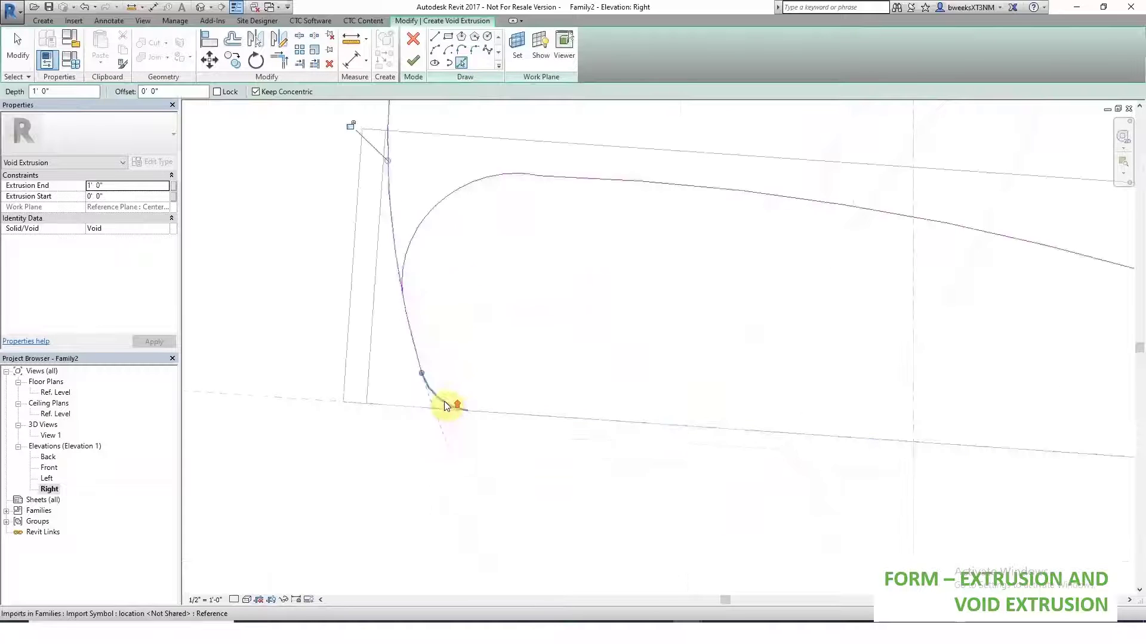
pyautogui.click(525, 416)
pyautogui.scroll(-3, 525, 416)
pyautogui.scroll(1, 779, 398)
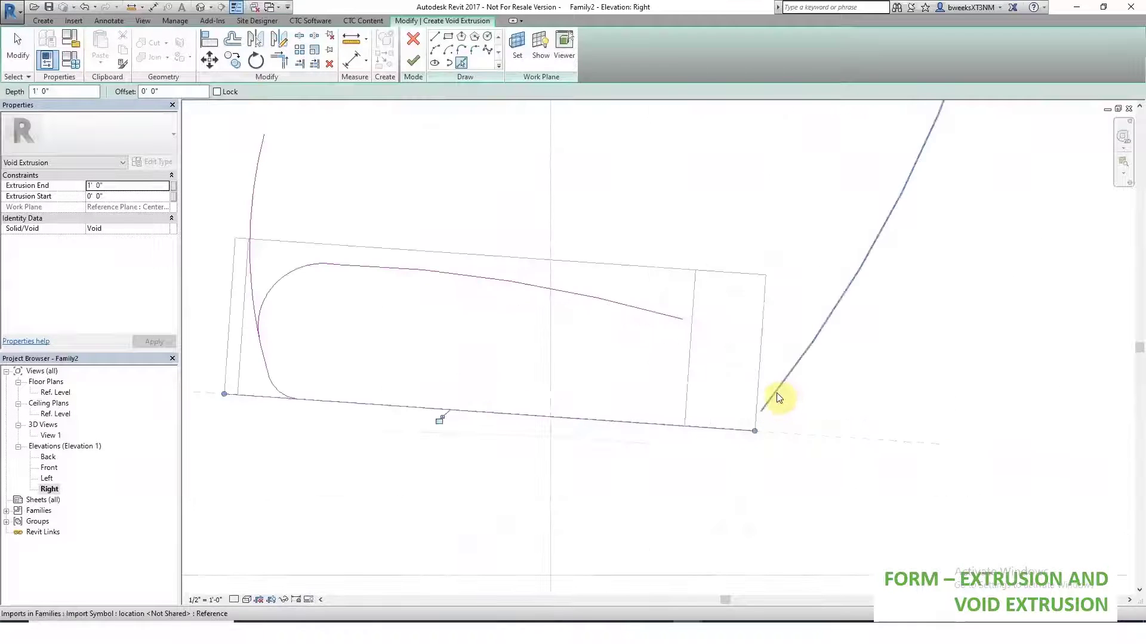
pyautogui.click(778, 398)
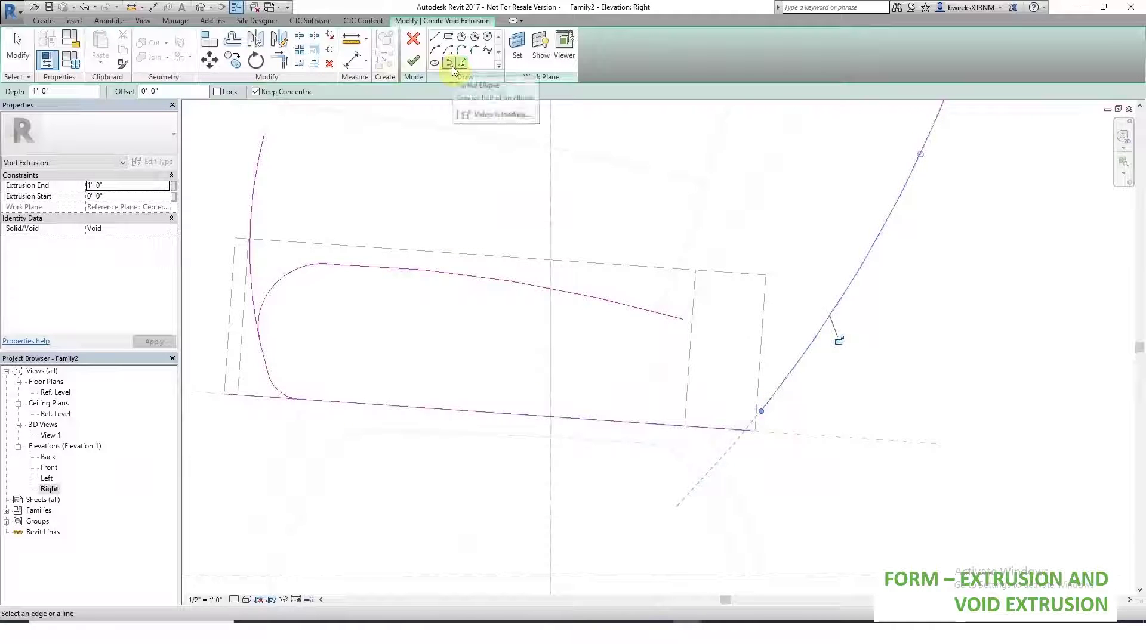
# - Trim the cushion's upper curve and the base line to meet the chair's rear curve at clean corners
pyautogui.click(279, 62)
pyautogui.click(680, 318)
pyautogui.click(792, 371)
pyautogui.click(726, 434)
pyautogui.click(772, 400)
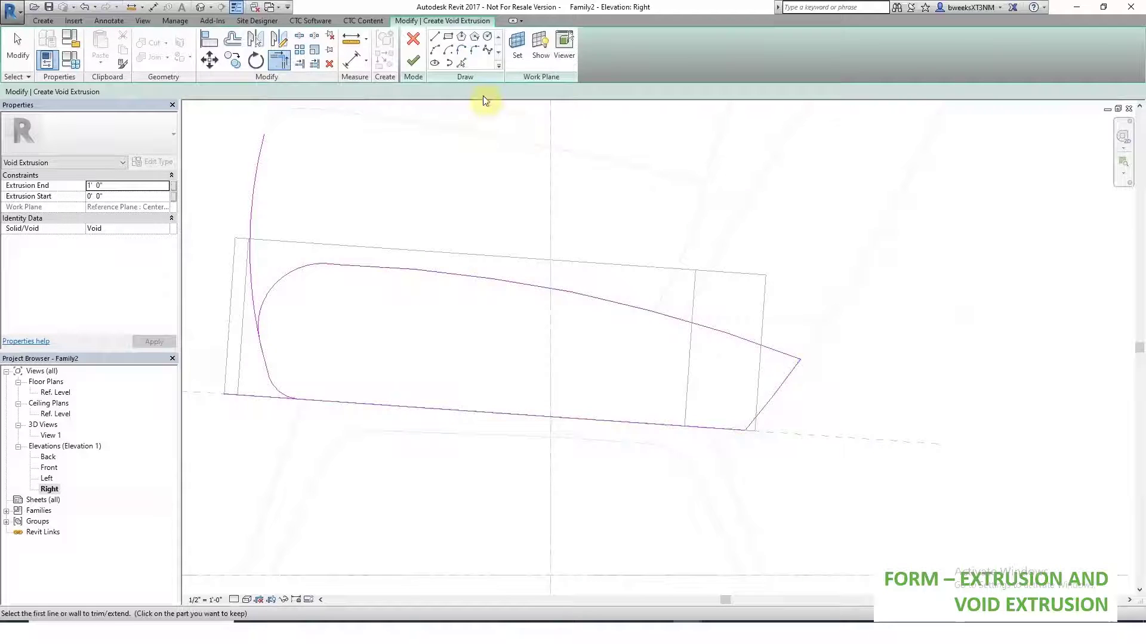
# - Trace the imported arc at the cushion's lower rear corner and trim it to the rear curve and base line
pyautogui.click(464, 63)
pyautogui.scroll(3, 736, 439)
pyautogui.click(753, 402)
pyautogui.click(279, 61)
pyautogui.click(756, 405)
pyautogui.click(832, 332)
pyautogui.click(744, 404)
pyautogui.click(646, 415)
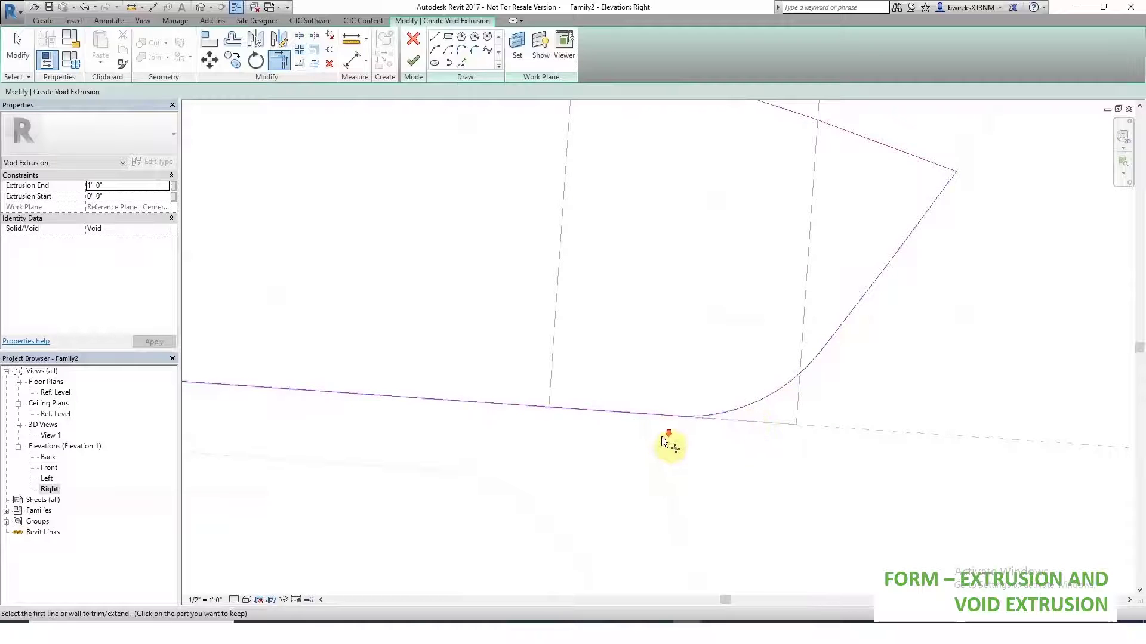
# - Trim the front curve and base line at the cushion's rounded front corners to close the inner loop
pyautogui.scroll(-5, 671, 434)
pyautogui.scroll(3, 442, 376)
pyautogui.click(394, 393)
pyautogui.click(398, 358)
pyautogui.scroll(2, 421, 391)
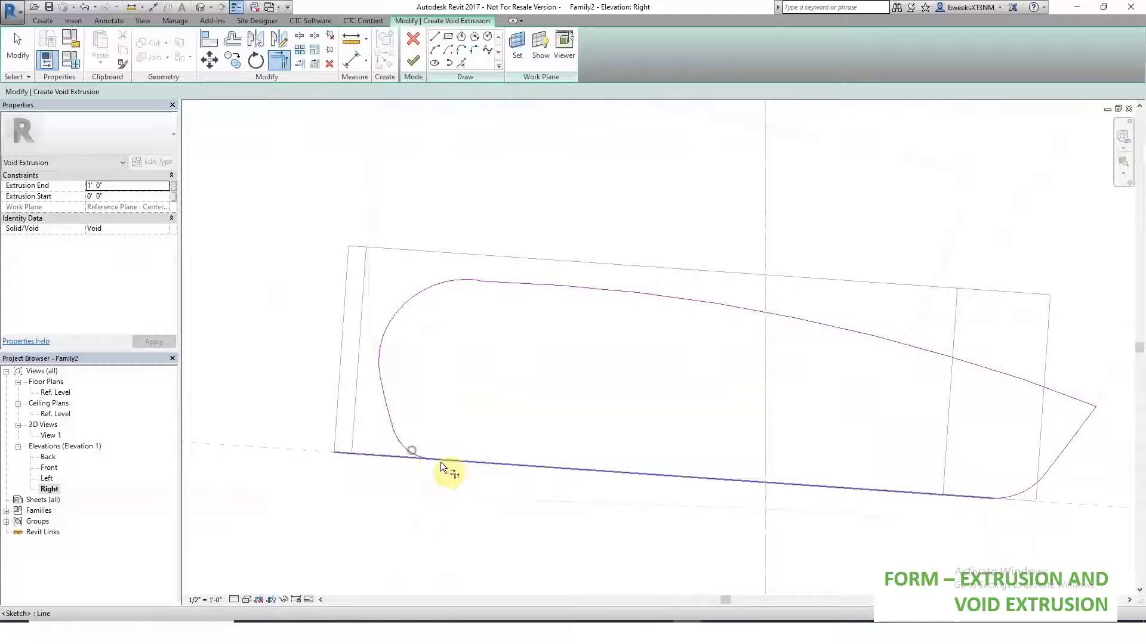
pyautogui.scroll(-2, 442, 460)
pyautogui.click(329, 51)
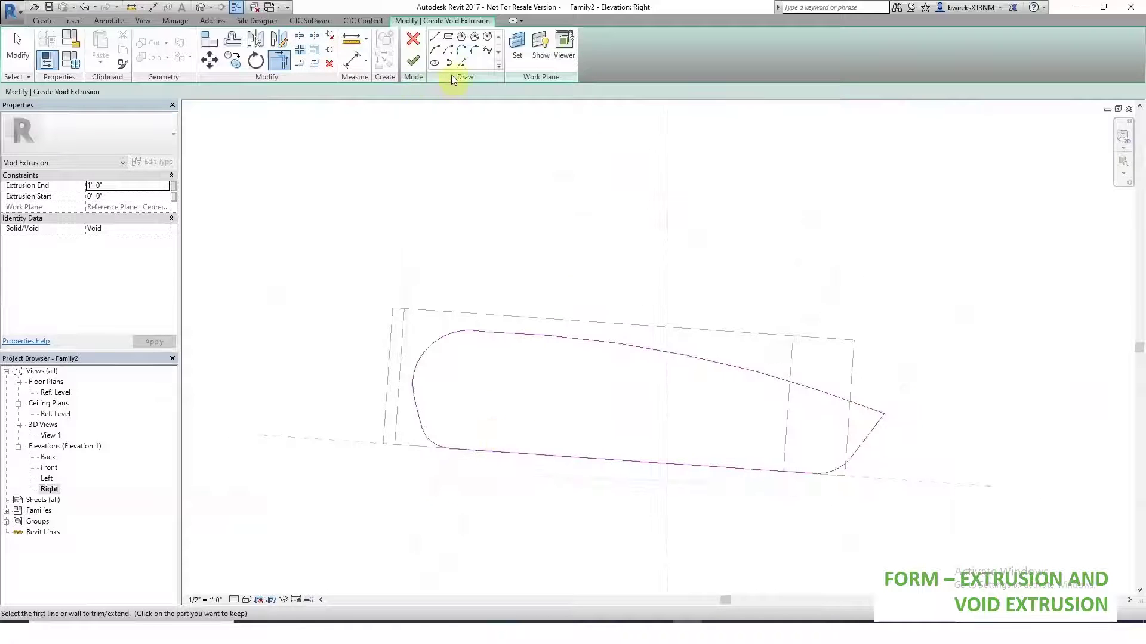
# - Add lines offset 0' 1" outside the seat extrusion's upper, lower and front edges and outside the cushion's rear curve
pyautogui.click(462, 63)
pyautogui.write("1'")
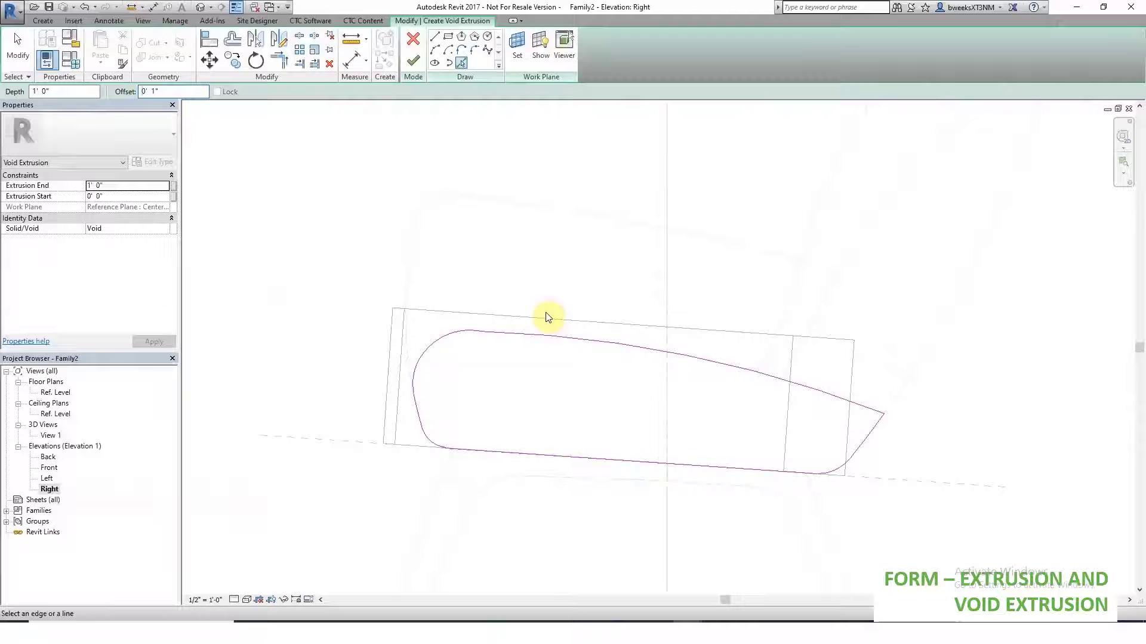
pyautogui.click(545, 316)
pyautogui.click(516, 458)
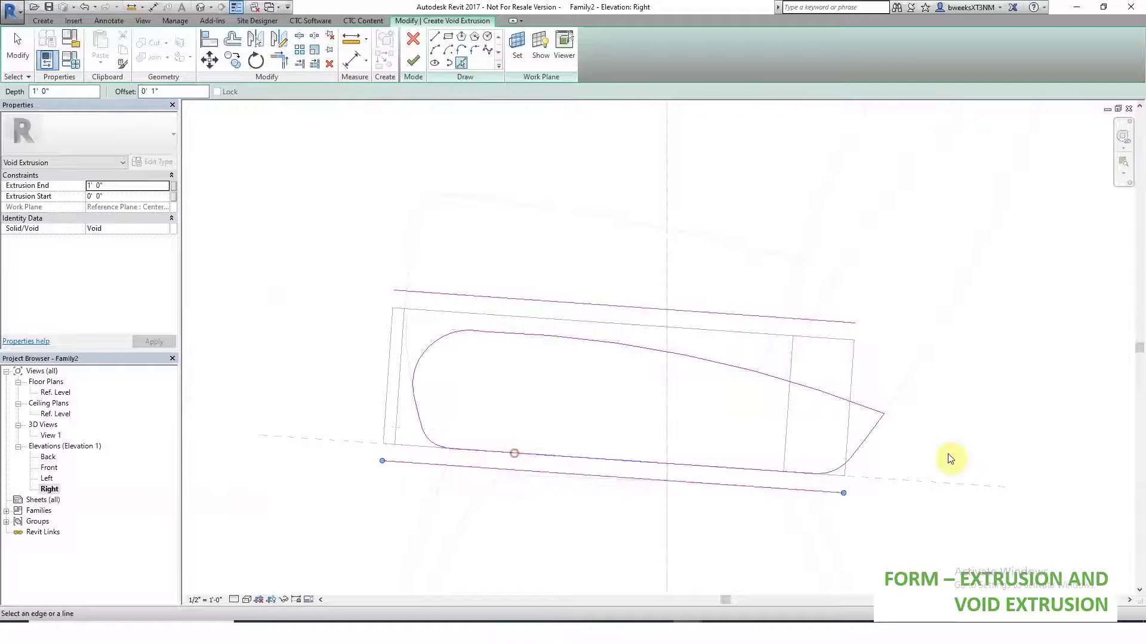
pyautogui.click(871, 441)
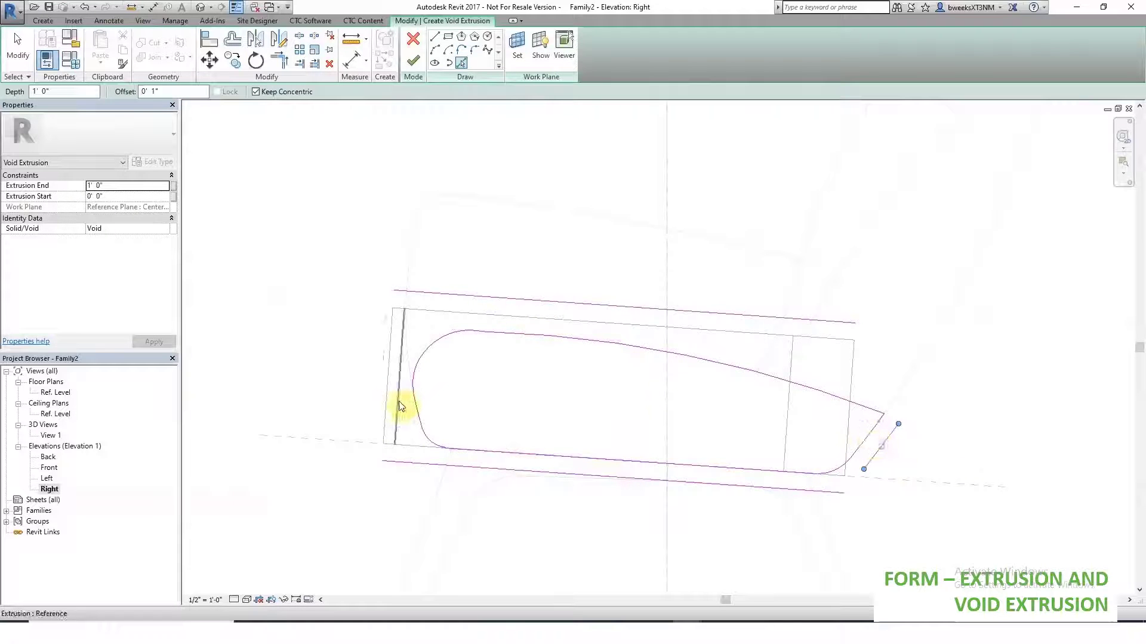
pyautogui.click(394, 406)
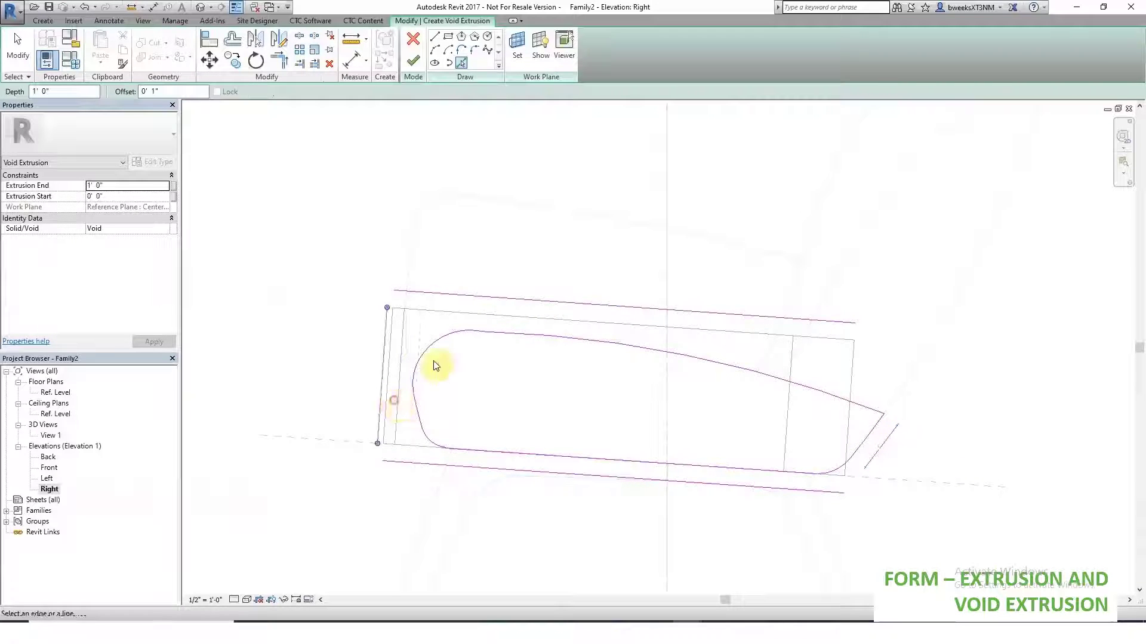
# - Trim the four offset lines into a closed outer loop and finish the void extrusion with a 1' 0" depth
pyautogui.click(278, 60)
pyautogui.click(382, 337)
pyautogui.click(422, 302)
pyautogui.click(382, 347)
pyautogui.click(396, 463)
pyautogui.click(841, 493)
pyautogui.click(875, 464)
pyautogui.click(839, 321)
pyautogui.click(897, 435)
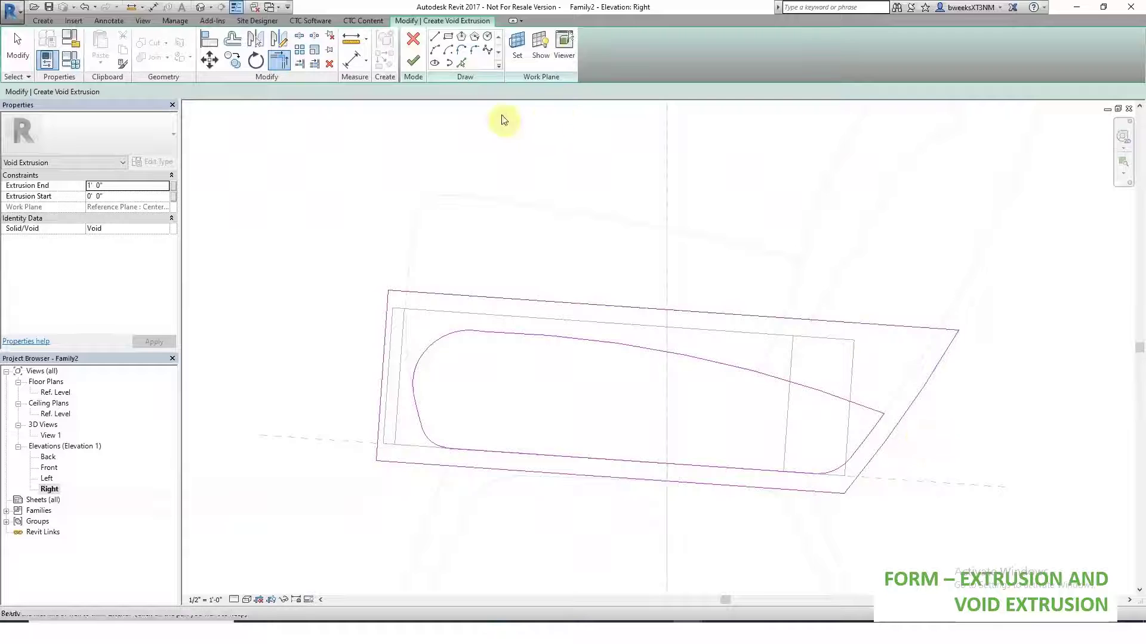
pyautogui.click(412, 60)
pyautogui.click(1022, 417)
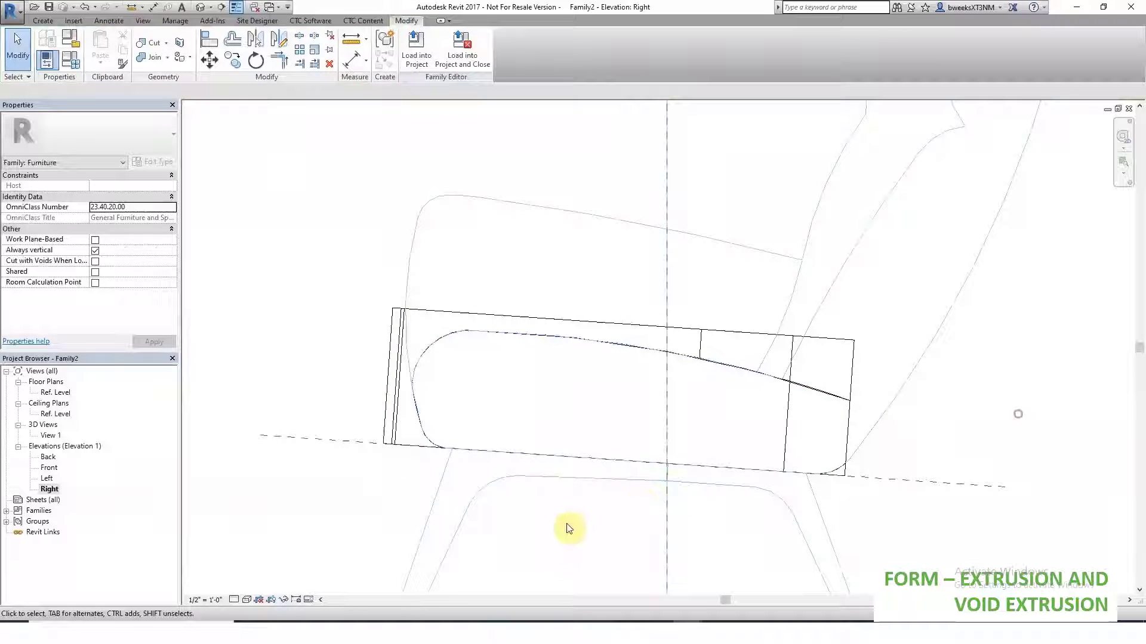
# - In 3D view View 1, stretch both ends of the void extrusion beyond the seat's sides to cut its full width
pyautogui.doubleClick(51, 435)
pyautogui.moveTo(773, 478)
pyautogui.keyDown('shift'); pyautogui.mouseDown(button='middle')
pyautogui.moveTo(499, 453)
pyautogui.moveTo(486, 465)
pyautogui.mouseUp(button='middle'); pyautogui.keyUp('shift')
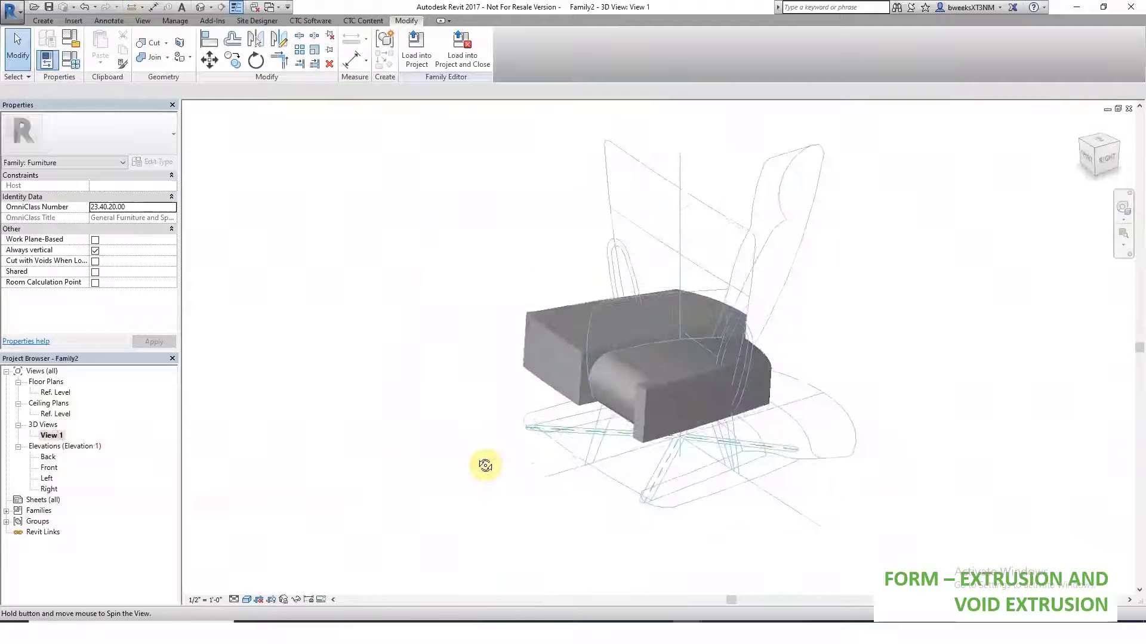
pyautogui.click(741, 322)
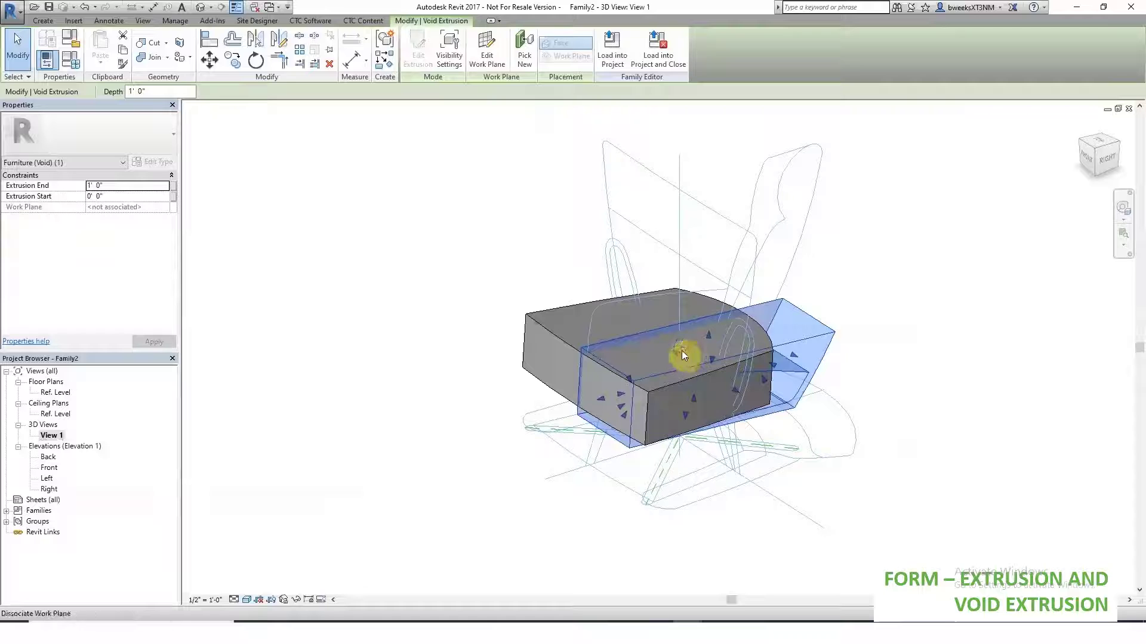
pyautogui.moveTo(681, 355); pyautogui.dragTo(605, 305)
pyautogui.moveTo(736, 396); pyautogui.dragTo(910, 450)
pyautogui.click(907, 449)
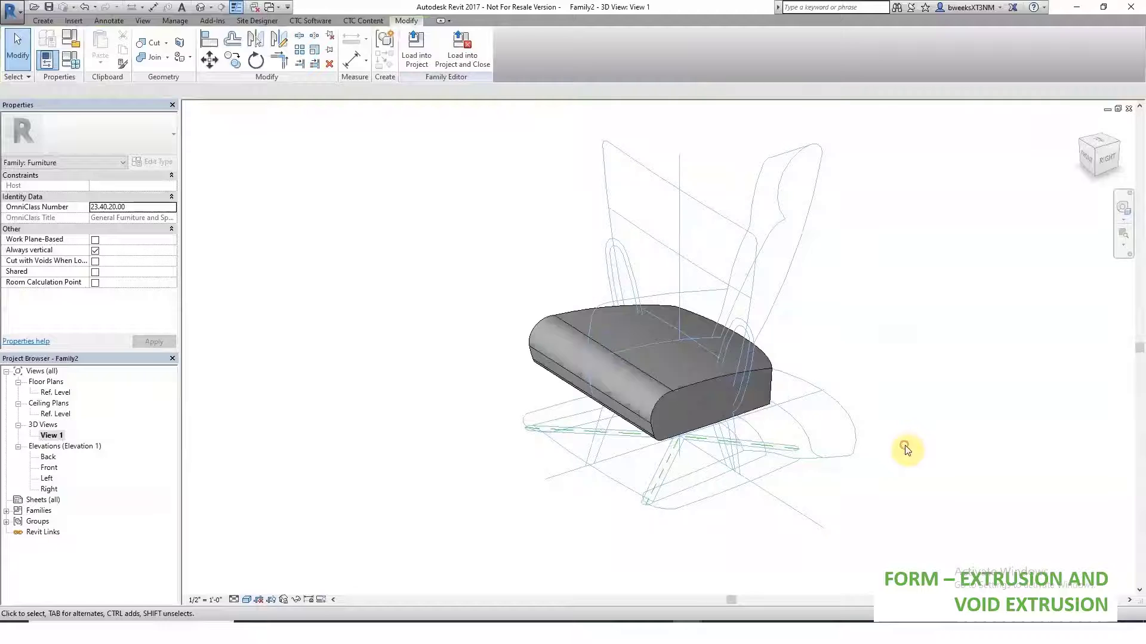
pyautogui.keyDown('shift'); pyautogui.moveTo(801, 439); pyautogui.dragTo(909, 500, button='middle'); pyautogui.keyUp('shift')
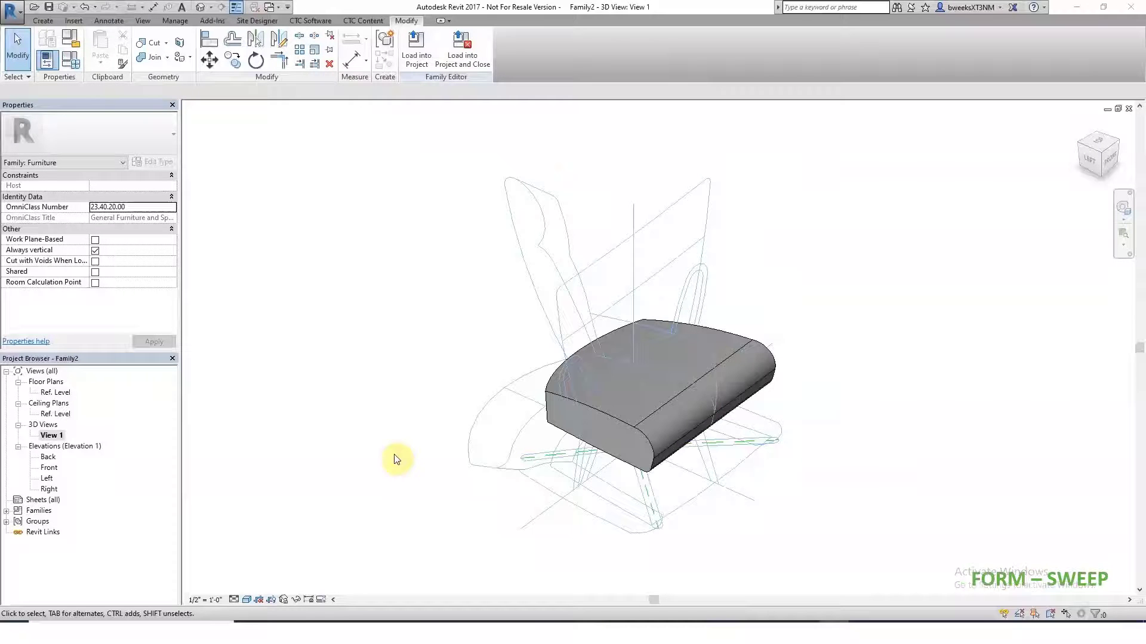
# - Start a sweep in the Ref. Level floor plan and pick the seat's curved rear edge as its path
pyautogui.doubleClick(55, 392)
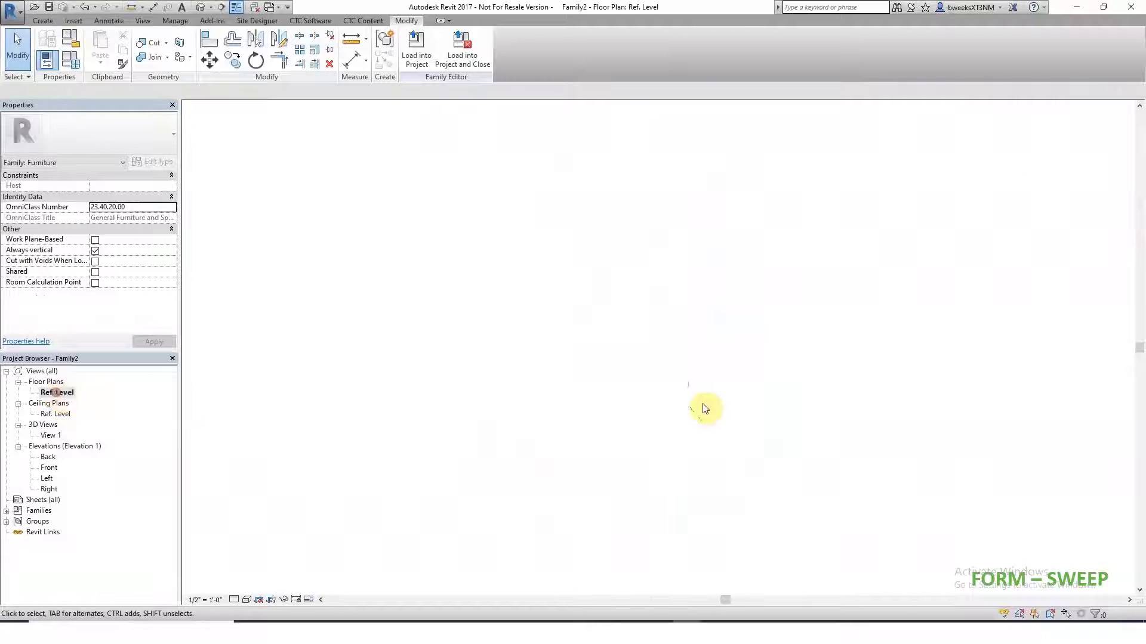
pyautogui.scroll(4, 670, 337)
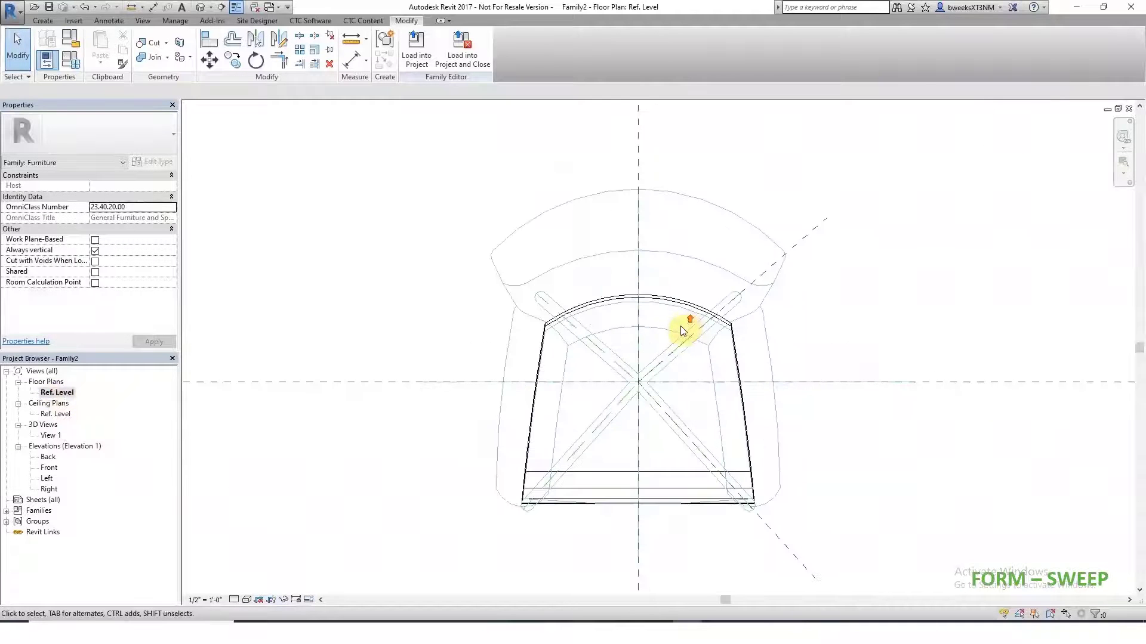
pyautogui.click(51, 21)
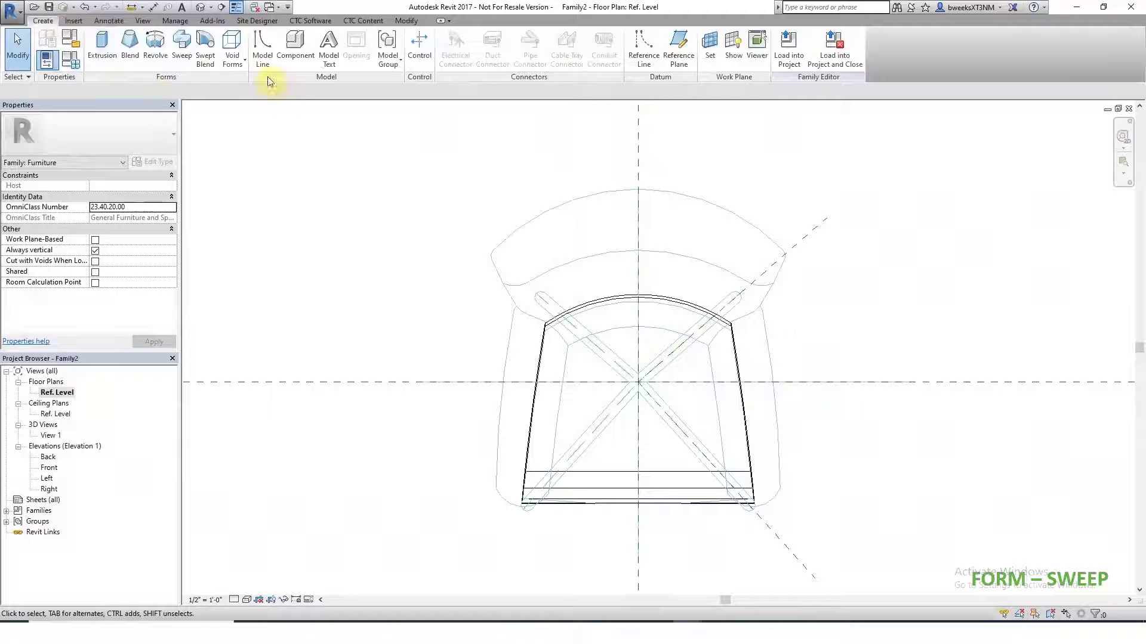
pyautogui.click(182, 54)
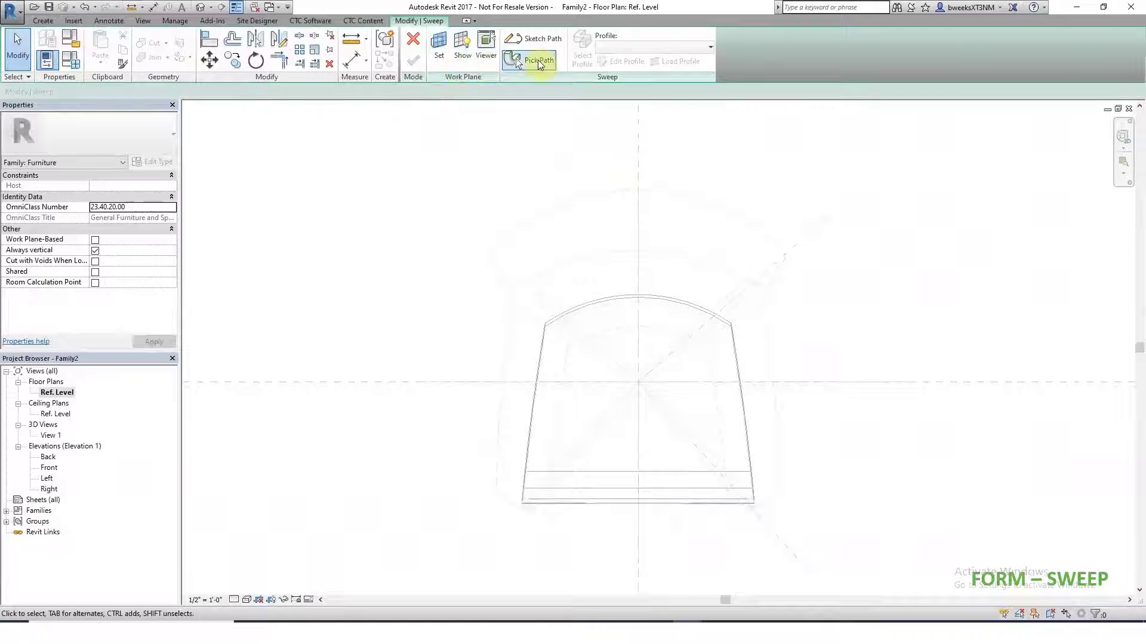
pyautogui.click(537, 61)
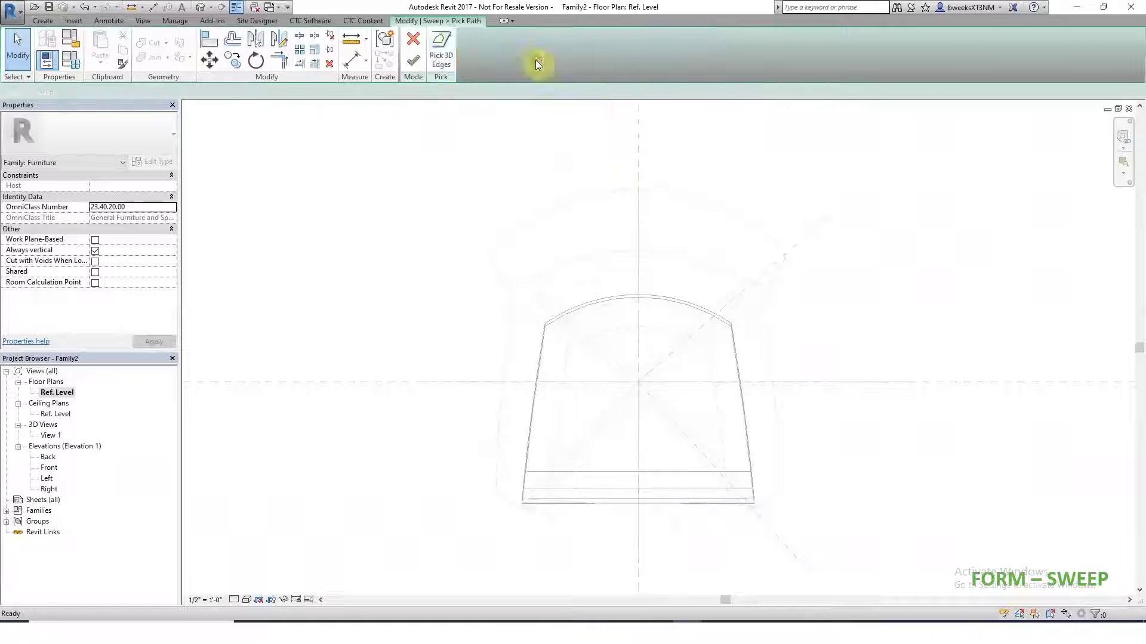
pyautogui.click(606, 297)
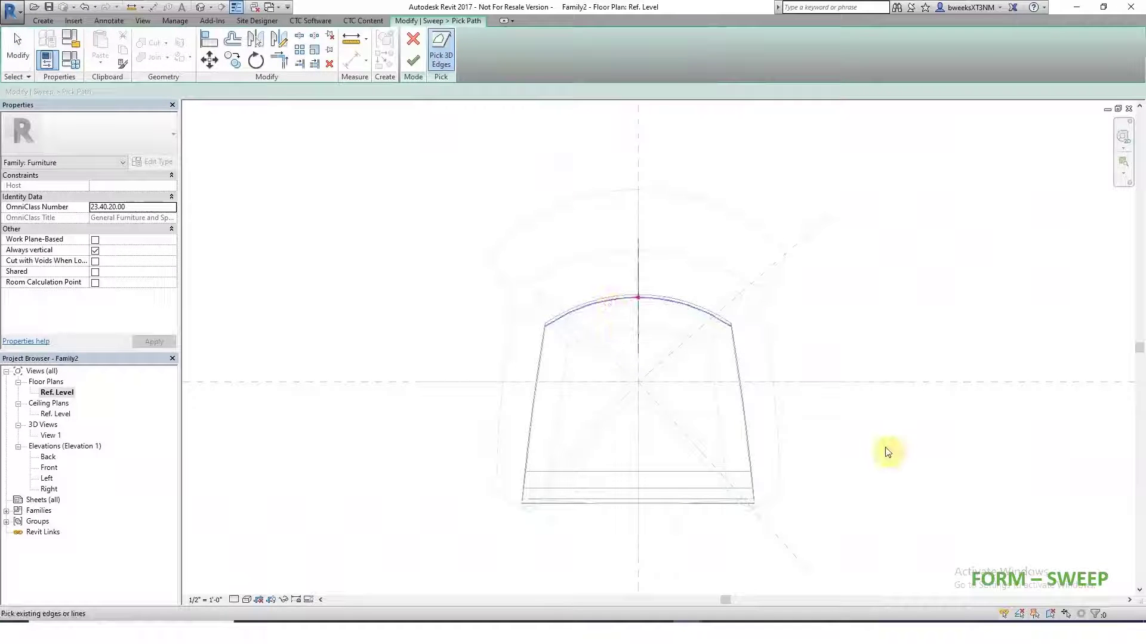
# - Check the sweep path in View 1, finish the path in the Right elevation and open the sketched profile for editing
pyautogui.doubleClick(51, 436)
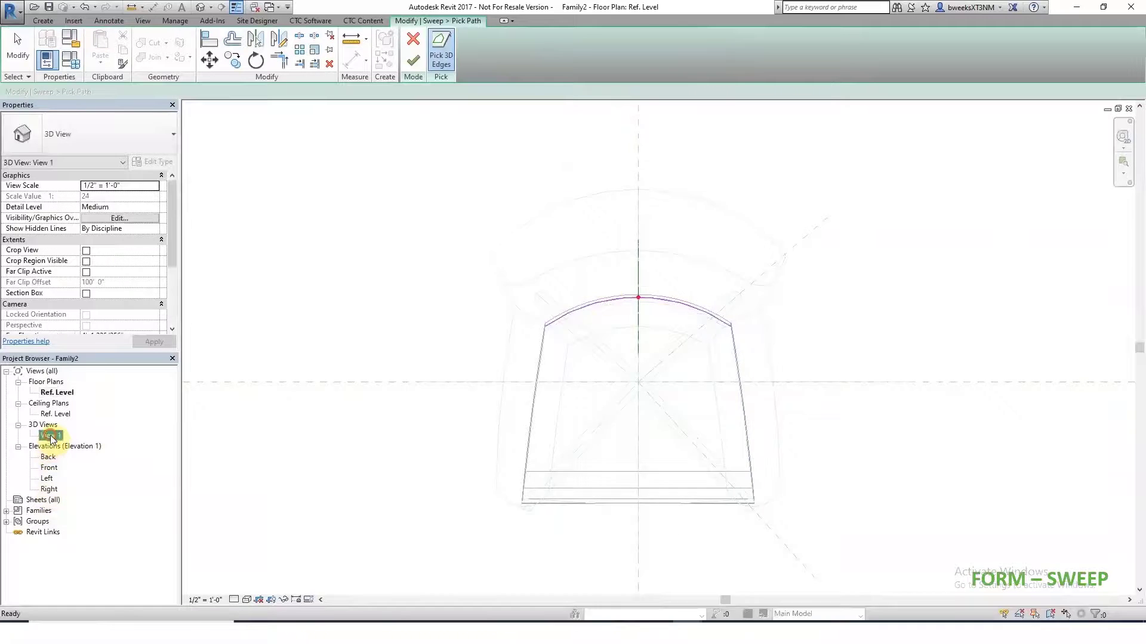
pyautogui.keyDown('shift'); pyautogui.moveTo(678, 493); pyautogui.dragTo(877, 400, button='middle'); pyautogui.keyUp('shift')
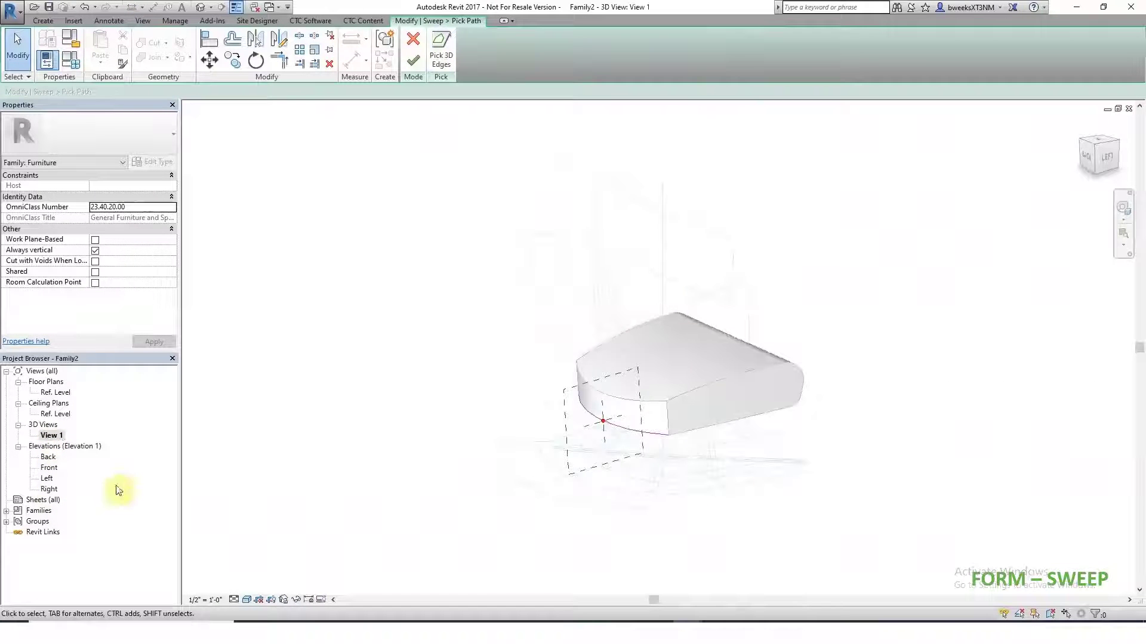
pyautogui.doubleClick(47, 490)
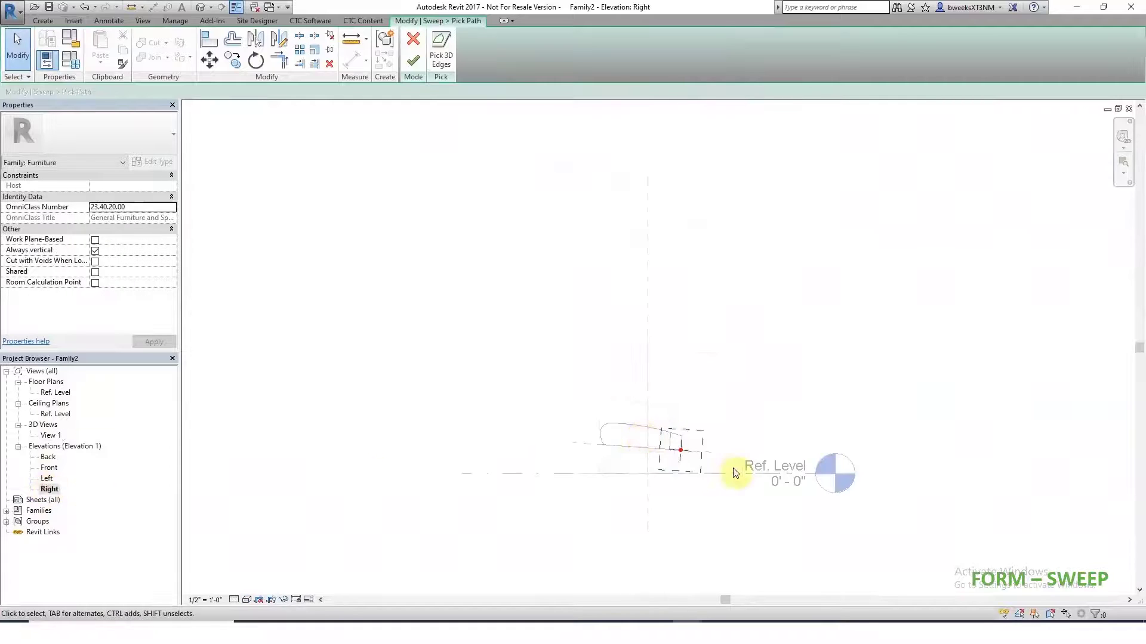
pyautogui.scroll(5, 716, 456)
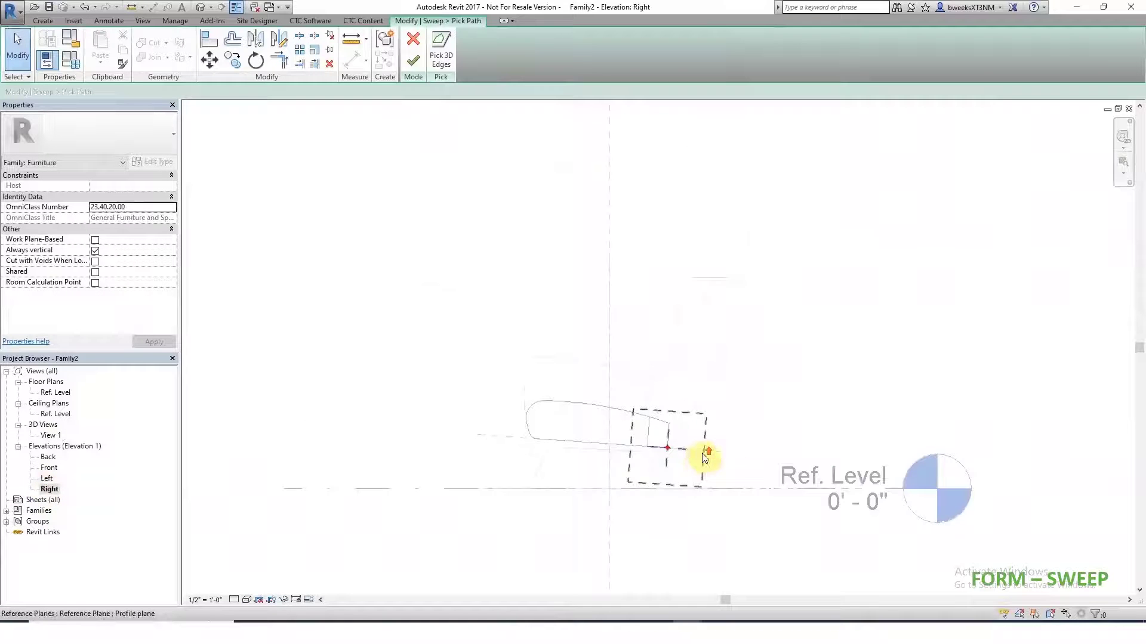
pyautogui.click(412, 61)
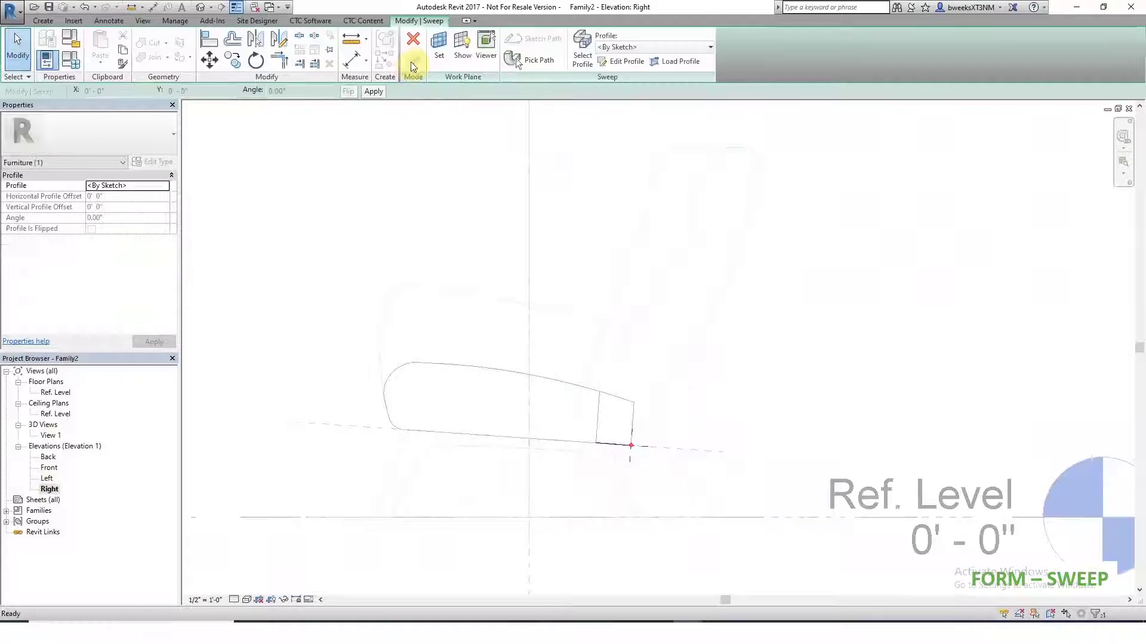
pyautogui.click(625, 62)
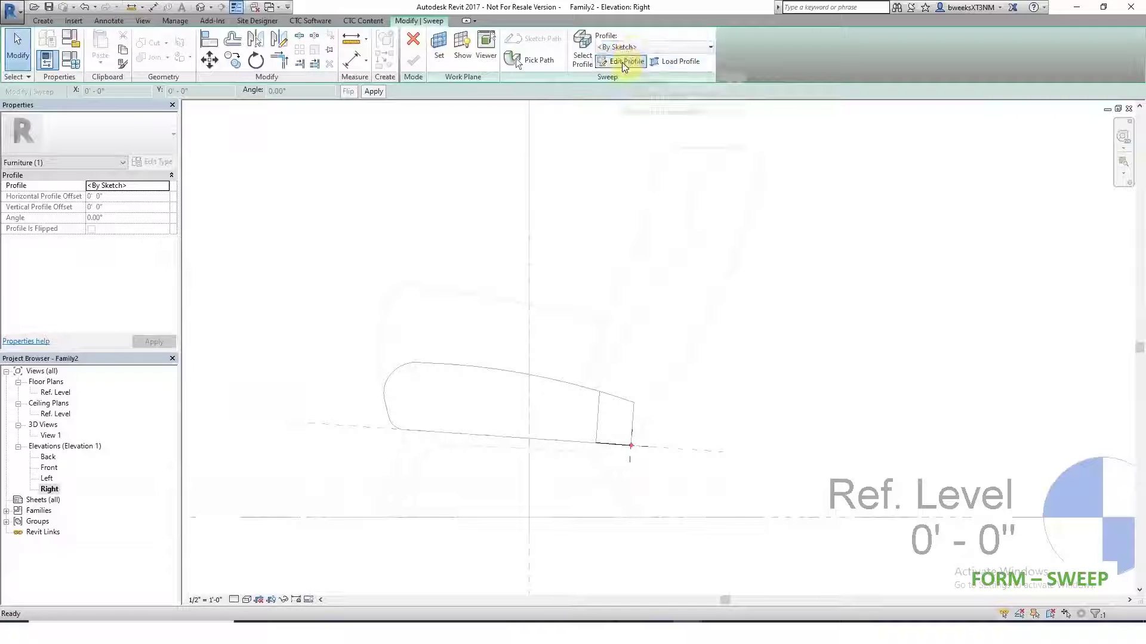
pyautogui.click(622, 62)
pyautogui.click(460, 62)
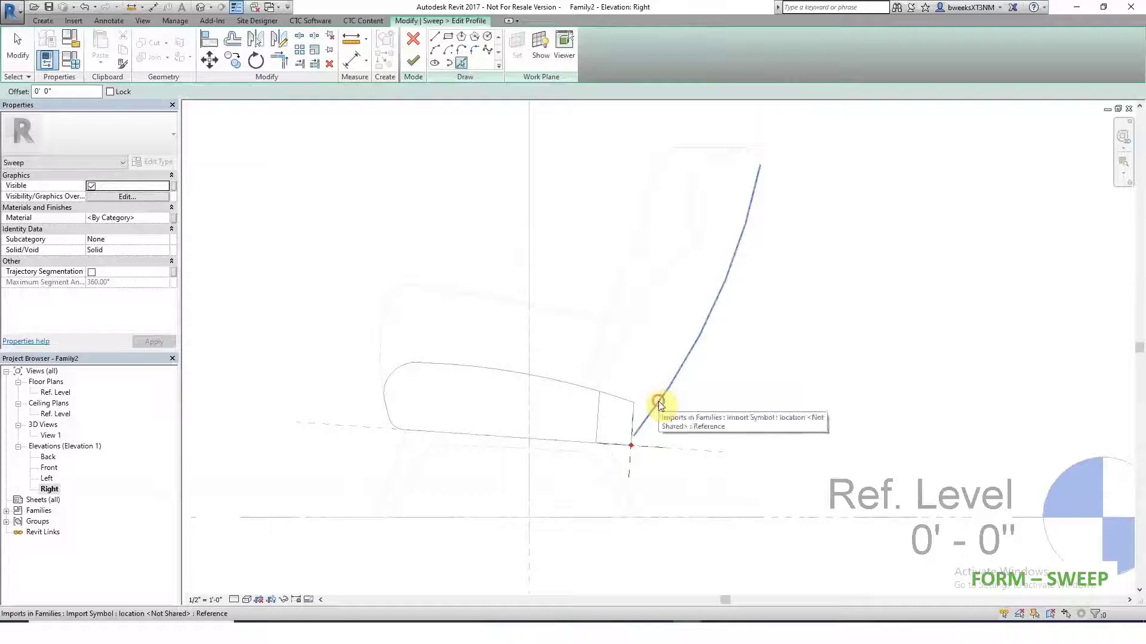
pyautogui.click(660, 405)
pyautogui.click(754, 173)
pyautogui.press('Escape')
pyautogui.click(750, 217)
pyautogui.press('Delete')
# - Pick the imported backrest outline as profile lines, covering the rear curve, top, rounded headrest and front curve
pyautogui.click(460, 63)
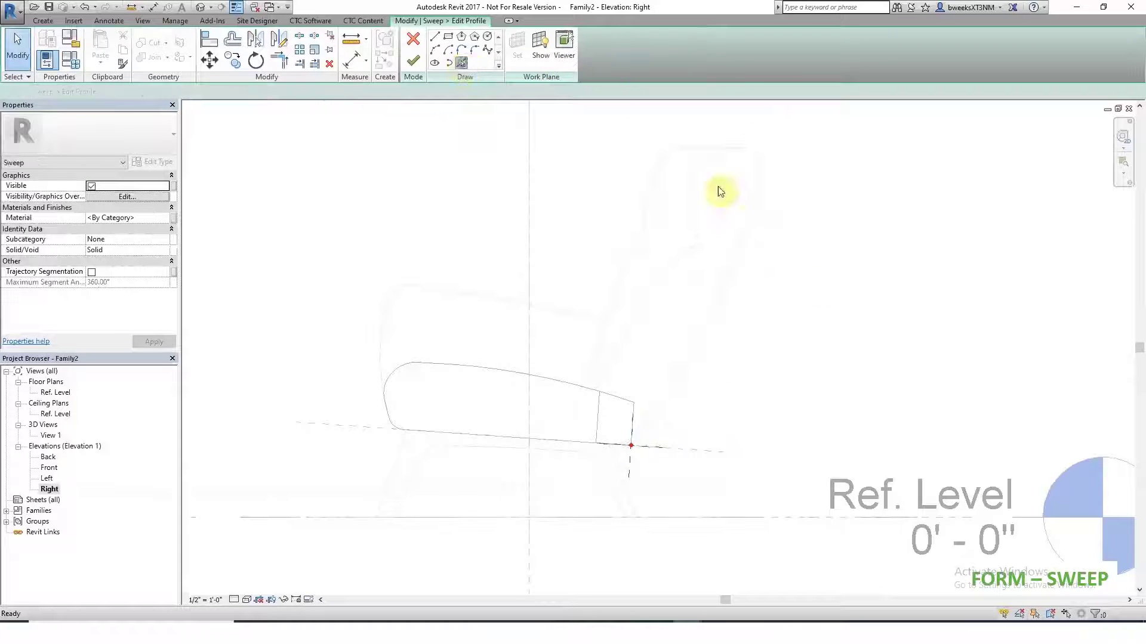
pyautogui.click(730, 269)
pyautogui.scroll(4, 753, 159)
pyautogui.scroll(3, 736, 144)
pyautogui.click(742, 139)
pyautogui.scroll(-3, 477, 223)
pyautogui.scroll(-2, 502, 250)
pyautogui.click(452, 438)
pyautogui.moveTo(442, 477); pyautogui.dragTo(623, 157, button='middle')
pyautogui.click(559, 184)
pyautogui.scroll(-2, 564, 216)
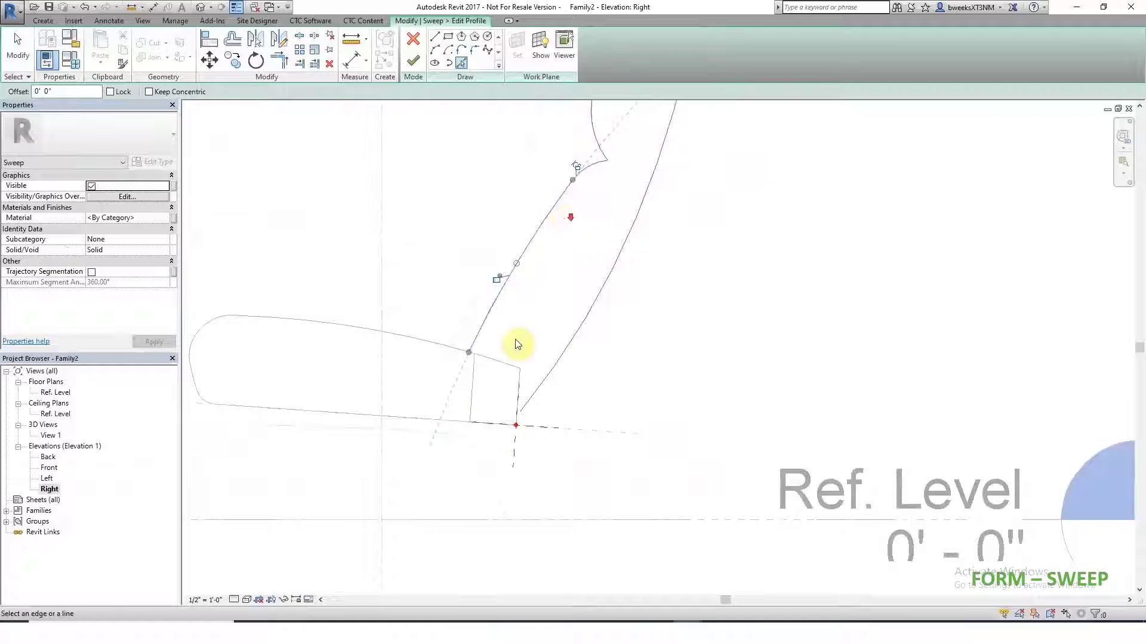
# - Add a base line along the seat's underside and trim it with the backrest's front and rear curves
pyautogui.scroll(3, 472, 415)
pyautogui.click(440, 431)
pyautogui.click(280, 61)
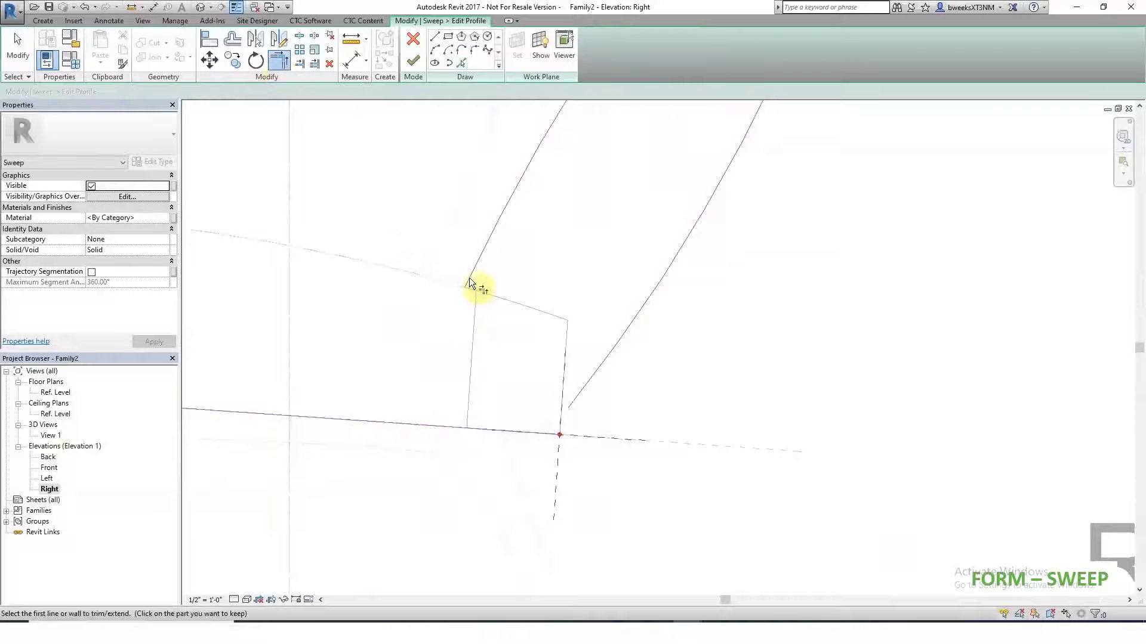
pyautogui.click(471, 292)
pyautogui.click(438, 427)
pyautogui.click(502, 432)
pyautogui.click(575, 395)
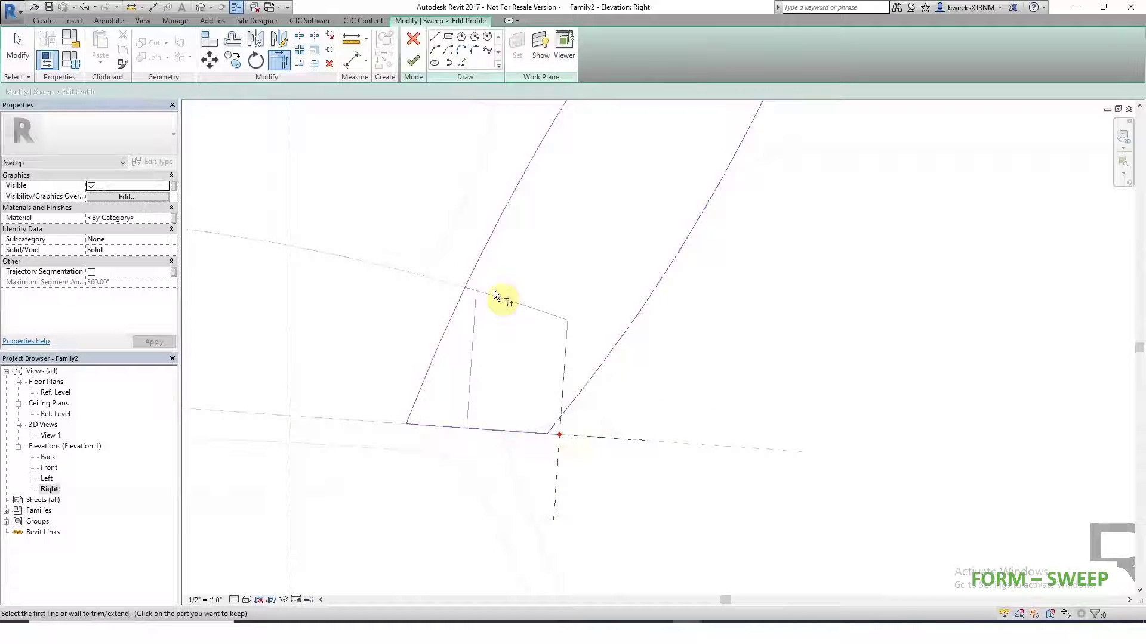
# - Add the backrest's rounded lower rear corner arc and trim it to the base line and rear curve
pyautogui.click(460, 63)
pyautogui.scroll(2, 530, 460)
pyautogui.click(530, 460)
pyautogui.click(555, 435)
pyautogui.click(525, 444)
pyautogui.click(292, 65)
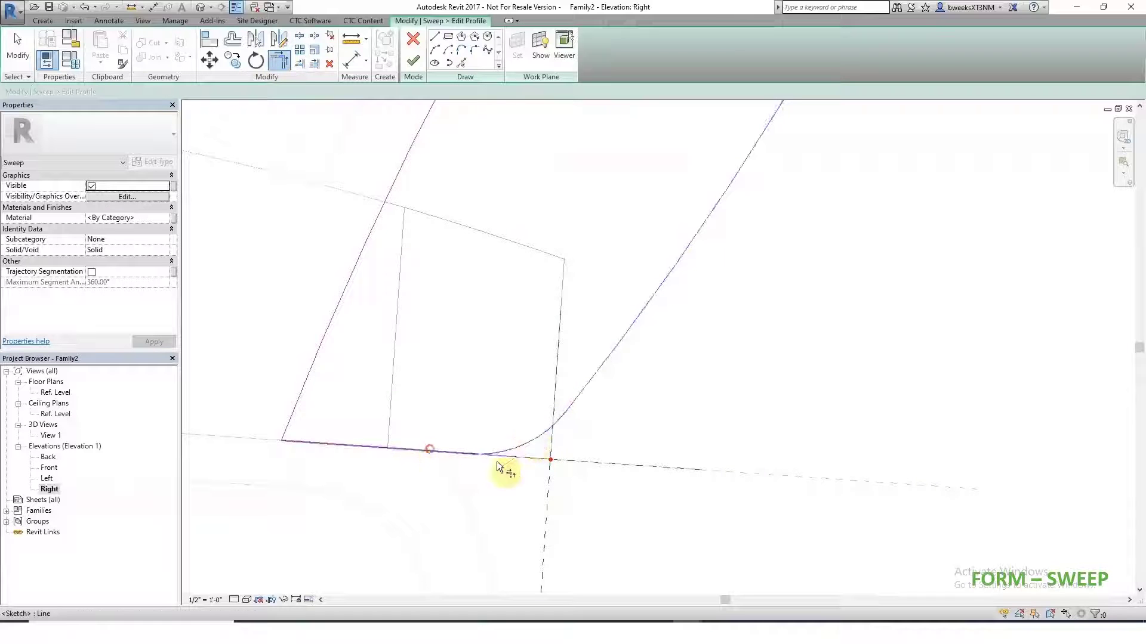
pyautogui.scroll(-3, 555, 459)
pyautogui.press('Escape')
pyautogui.scroll(-1, 630, 403)
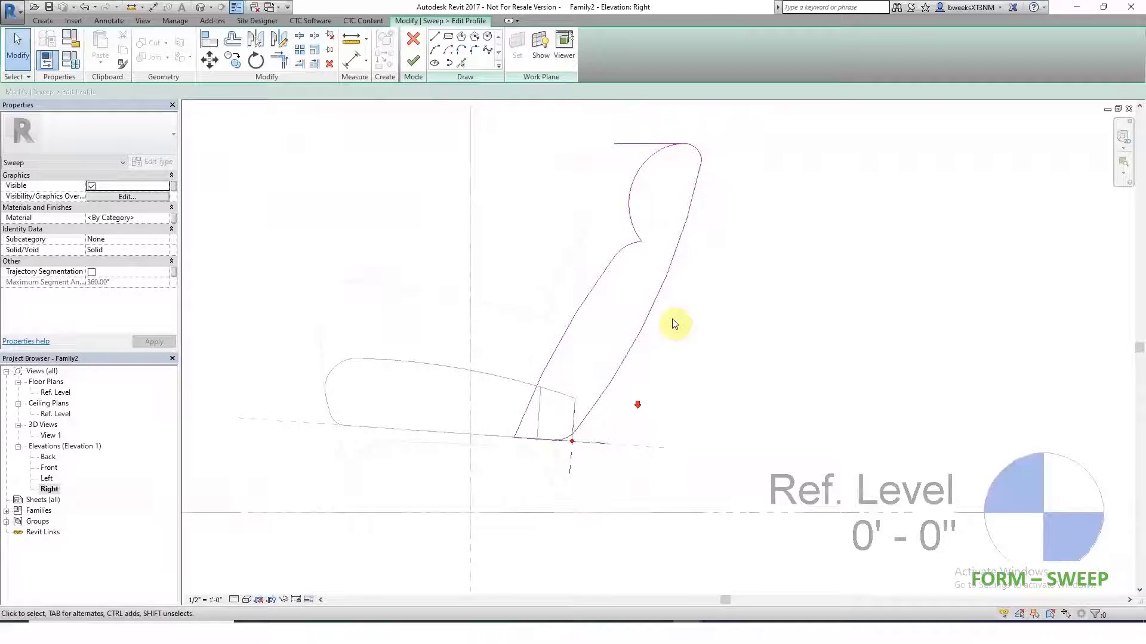
# - Trim the excess line at the top of the headrest, then finish the profile and the backrest sweep
pyautogui.click(280, 60)
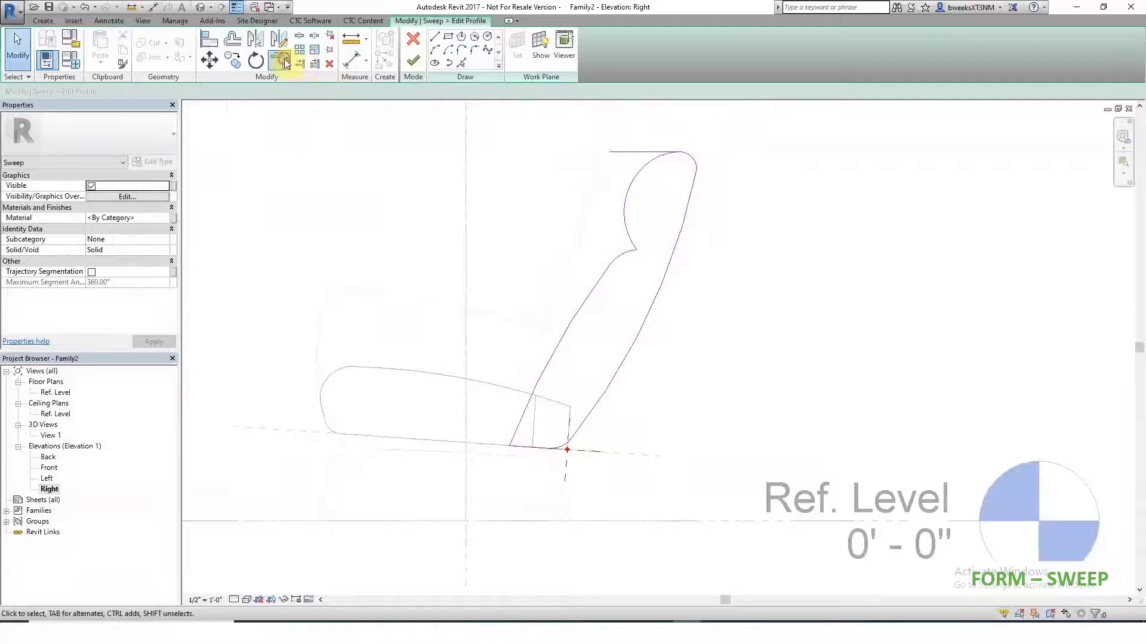
pyautogui.scroll(4, 696, 166)
pyautogui.scroll(2, 716, 166)
pyautogui.scroll(-5, 728, 228)
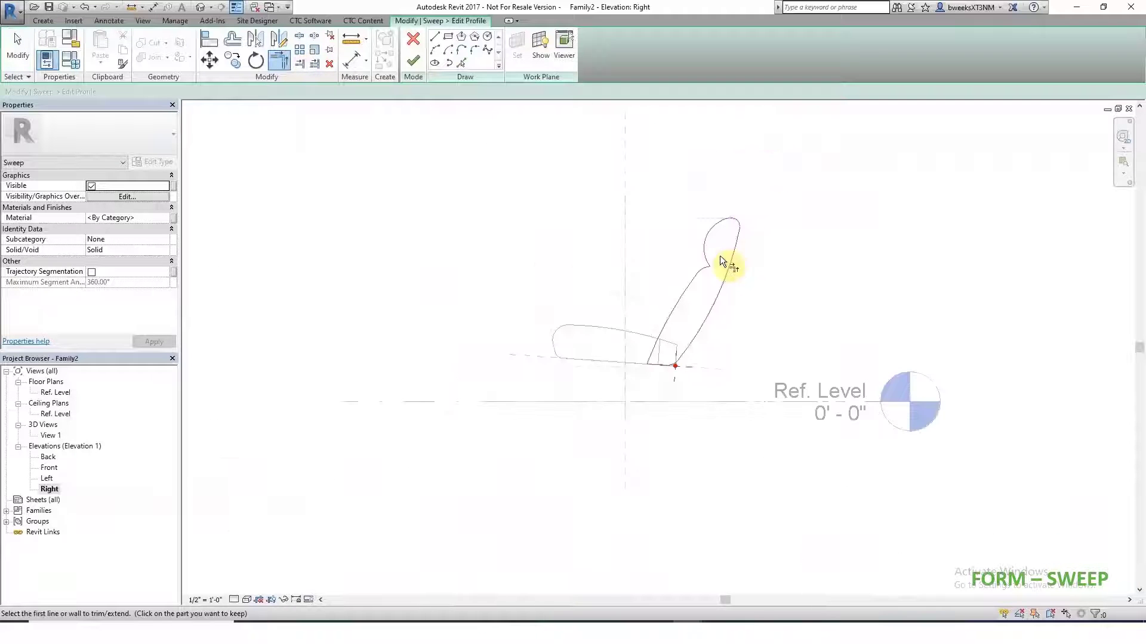
pyautogui.click(413, 59)
pyautogui.click(413, 60)
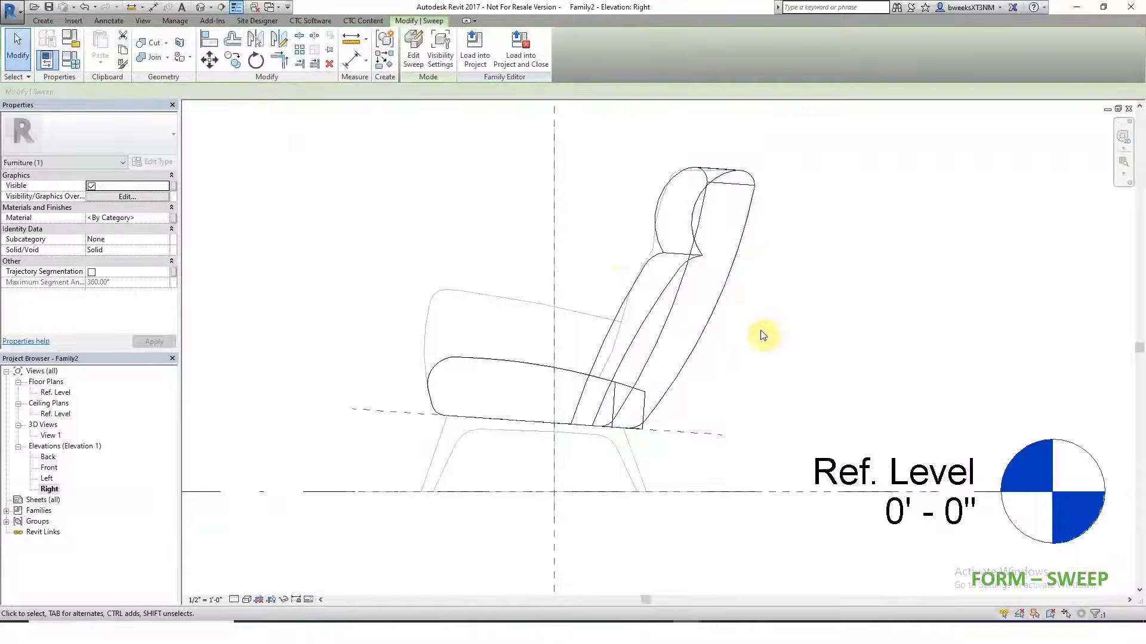
# - Start a swept blend in View 1 and set the seat's lower left side edge as its path
pyautogui.doubleClick(54, 435)
pyautogui.keyDown('shift'); pyautogui.moveTo(750, 435); pyautogui.dragTo(299, 443, button='middle'); pyautogui.keyUp('shift')
pyautogui.click(757, 410)
pyautogui.keyDown('shift'); pyautogui.moveTo(781, 516); pyautogui.dragTo(751, 505, button='middle'); pyautogui.keyUp('shift')
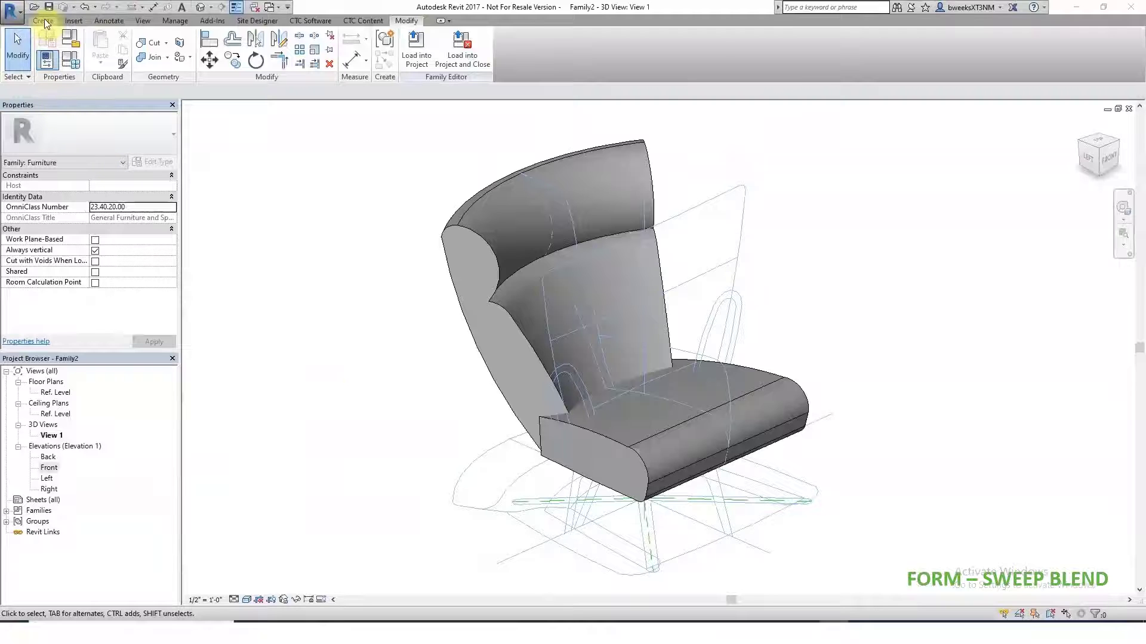
pyautogui.click(43, 22)
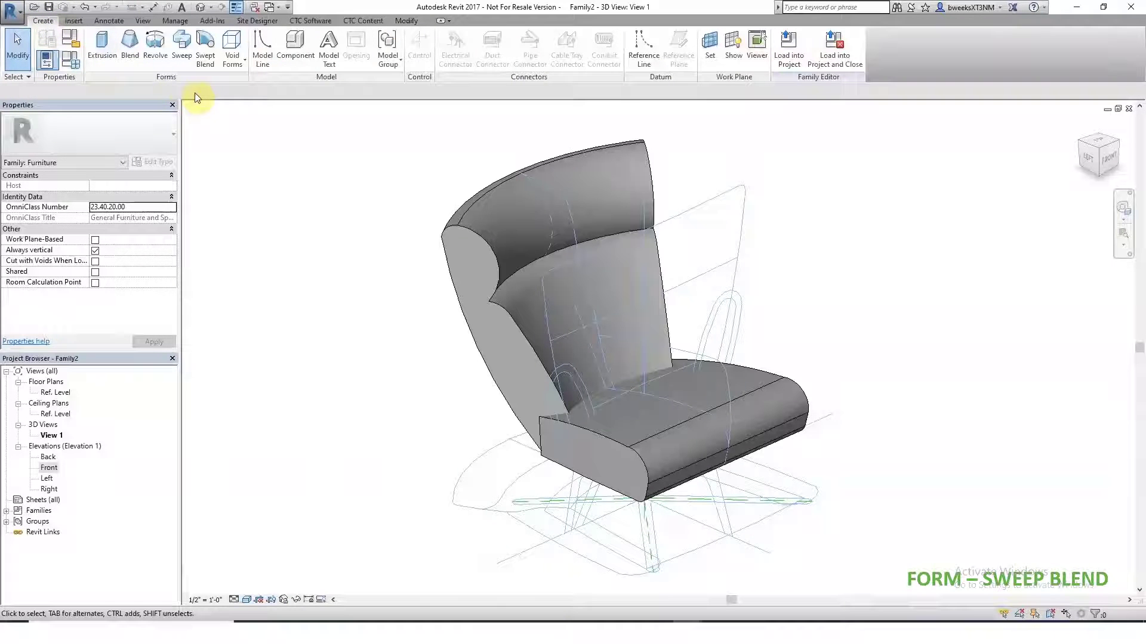
pyautogui.click(202, 59)
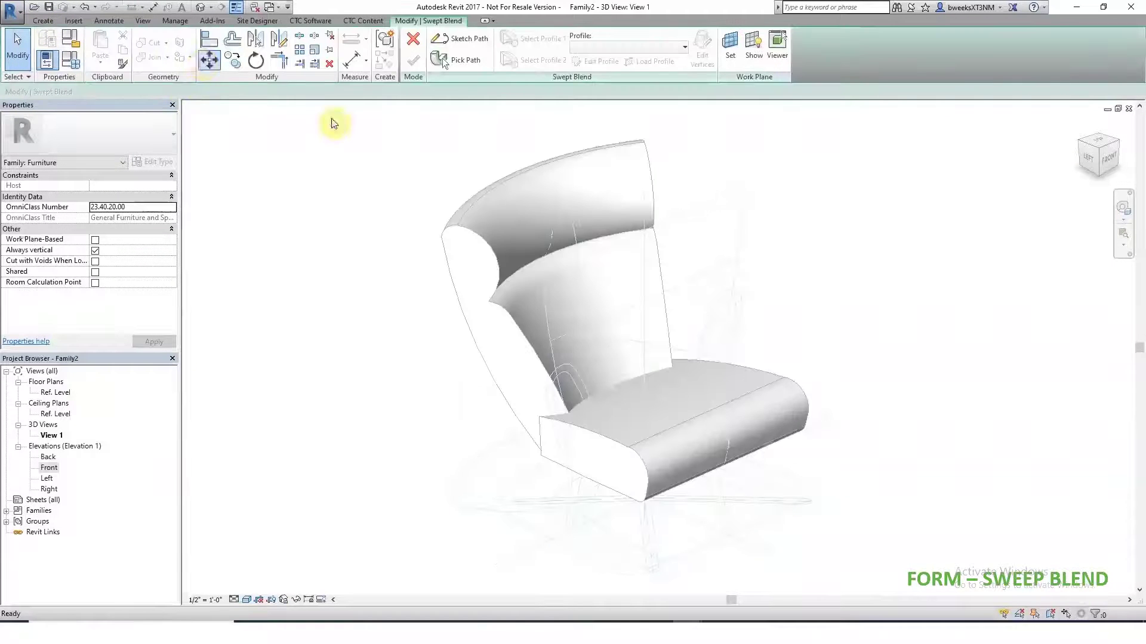
pyautogui.click(456, 60)
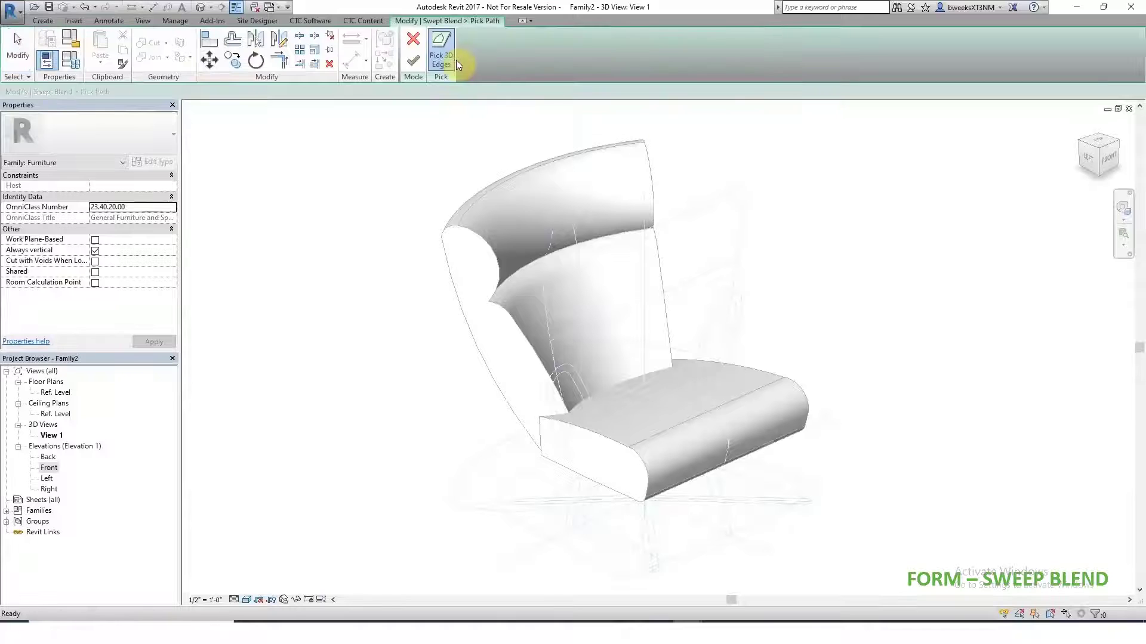
pyautogui.click(618, 497)
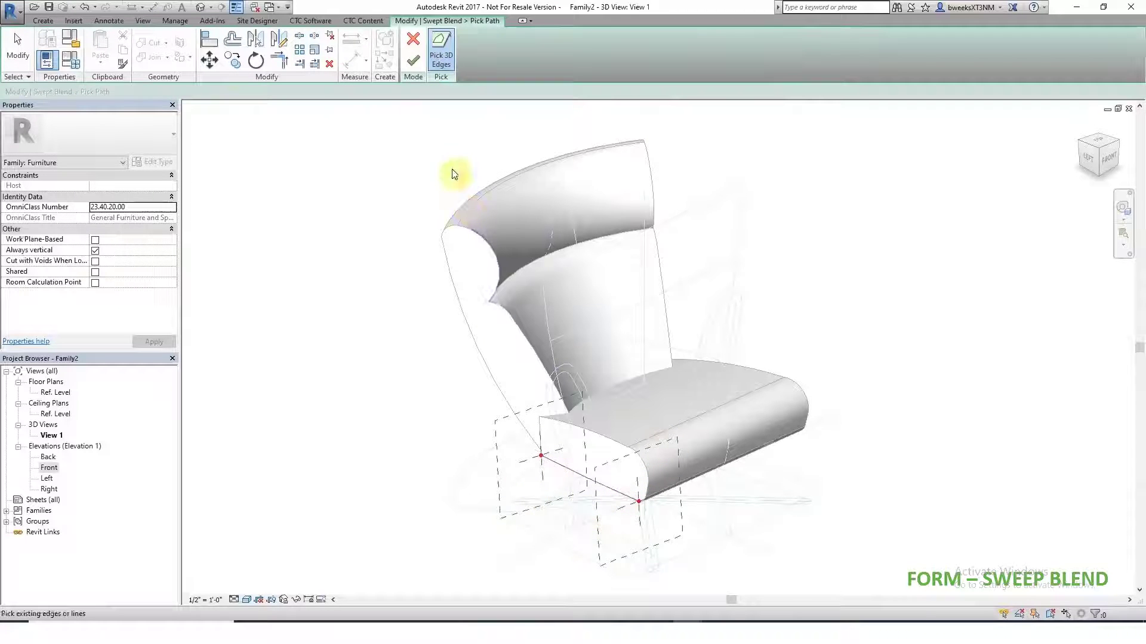
pyautogui.click(411, 62)
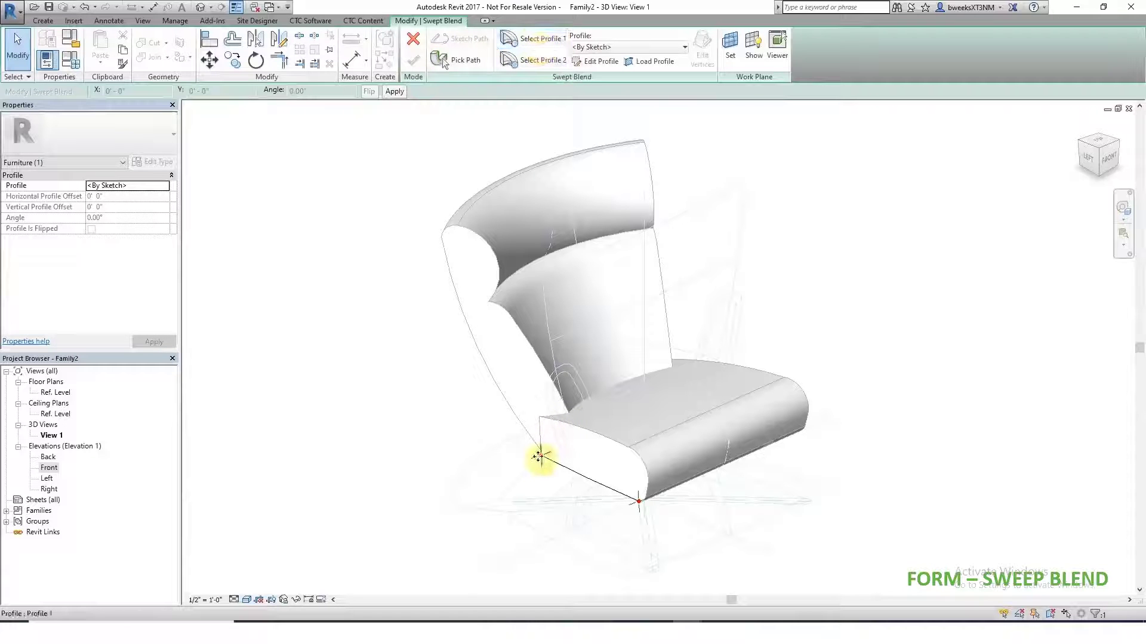
# - Edit the swept blend's rear-end profile in the Front elevation, picking the left armrest's imported outline and a base line
pyautogui.click(594, 61)
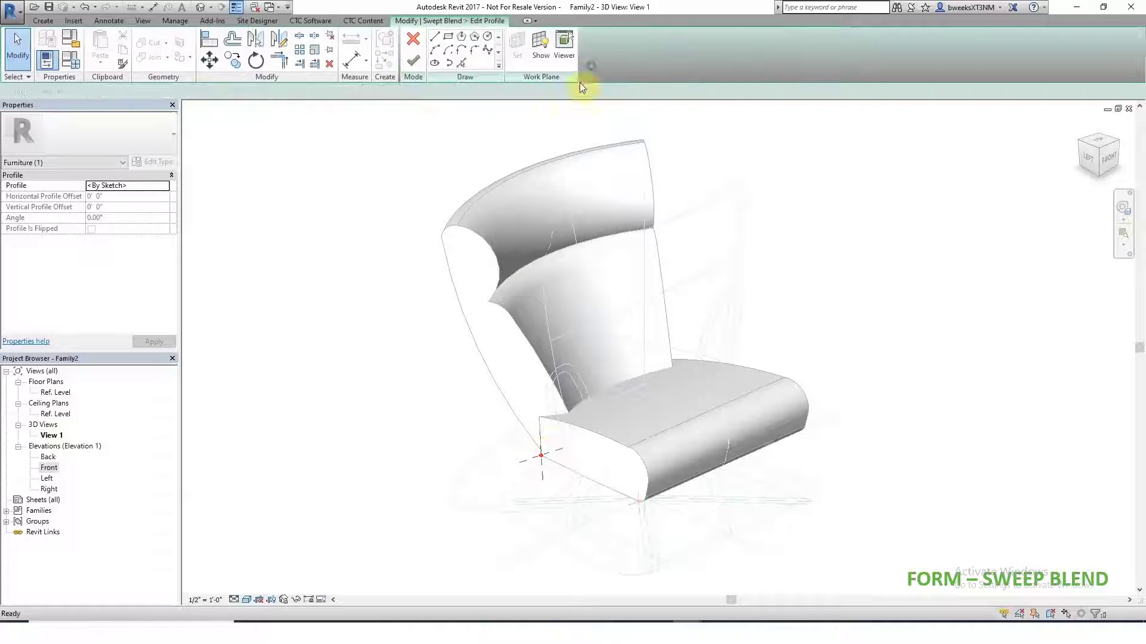
pyautogui.doubleClick(49, 468)
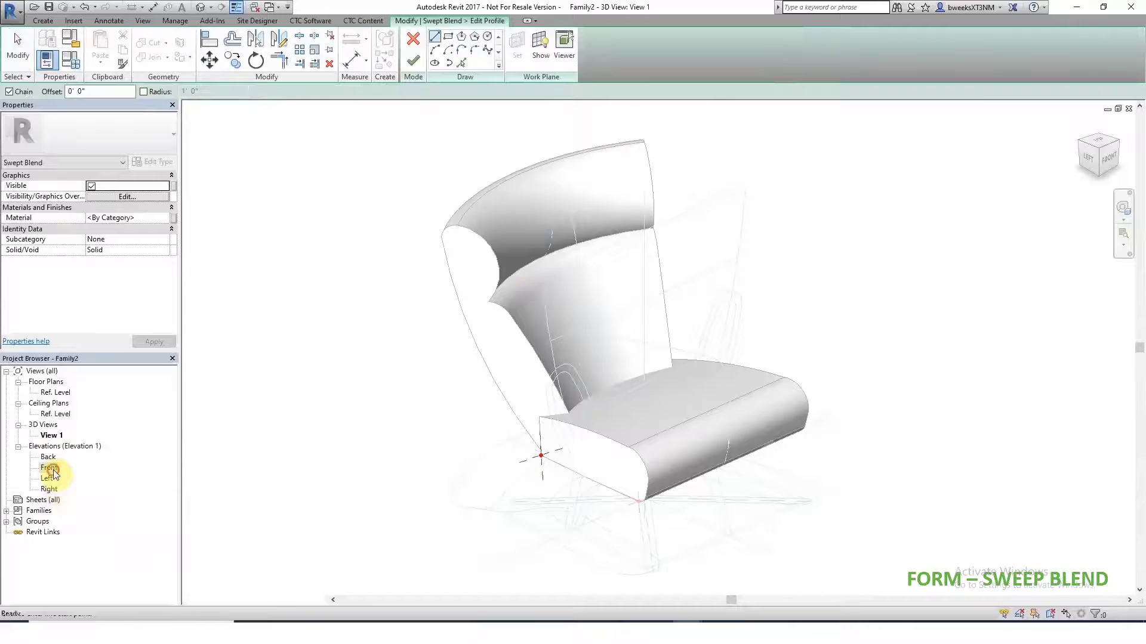
pyautogui.scroll(1, 680, 265)
pyautogui.click(461, 62)
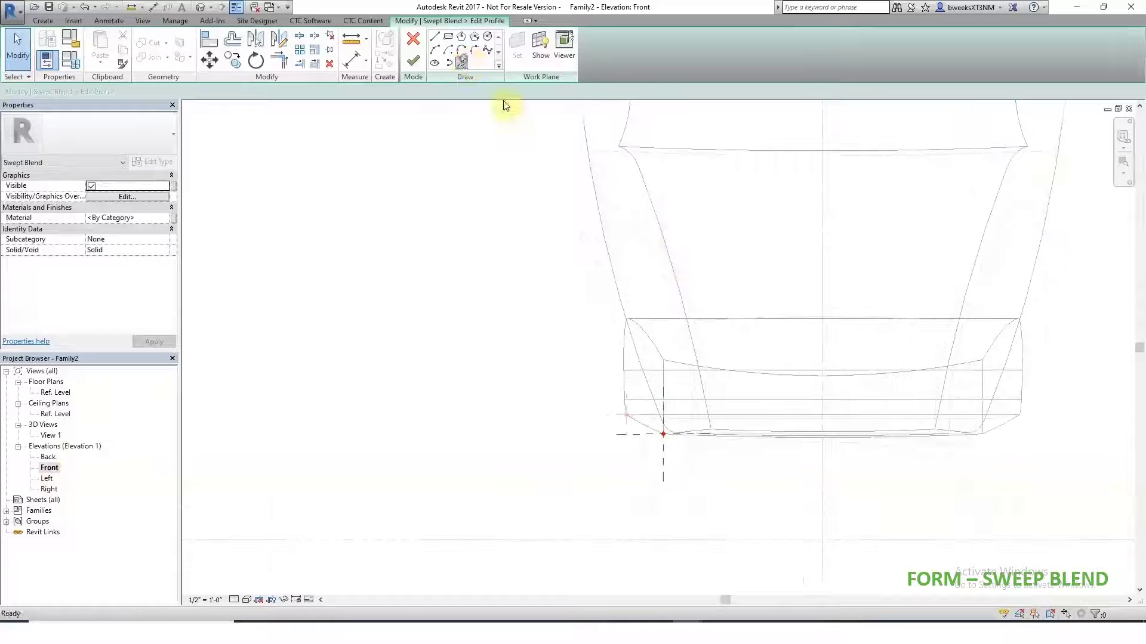
pyautogui.click(651, 254)
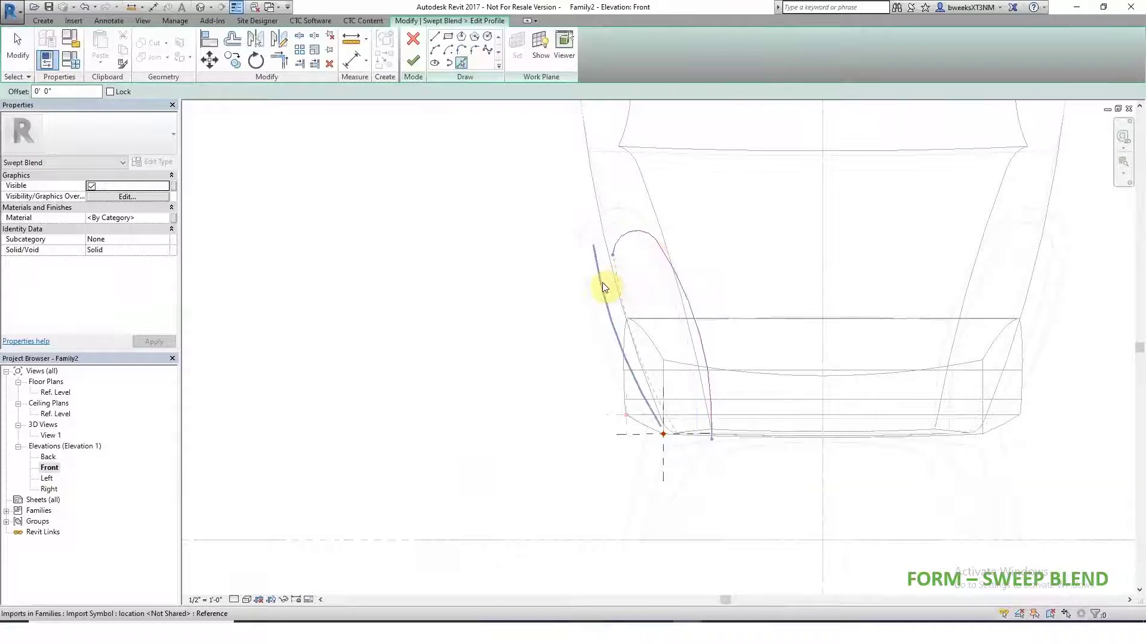
pyautogui.scroll(3, 674, 448)
pyautogui.click(617, 429)
pyautogui.scroll(2, 695, 442)
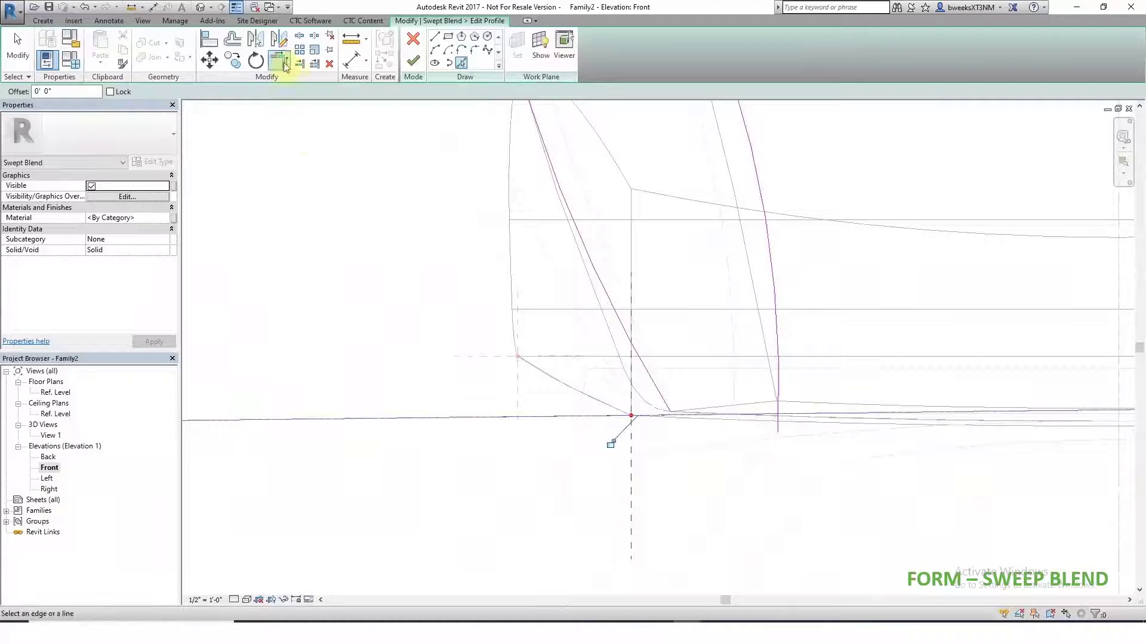
# - Trim the base line with the armrest's outer and inner curves to close the profile loop
pyautogui.click(285, 66)
pyautogui.click(664, 403)
pyautogui.click(713, 416)
pyautogui.press('Escape')
pyautogui.press('Escape')
# - Move the closed rear-end profile so its lower outer corner sits on the endpoint of the path
pyautogui.moveTo(762, 418); pyautogui.dragTo(588, 322)
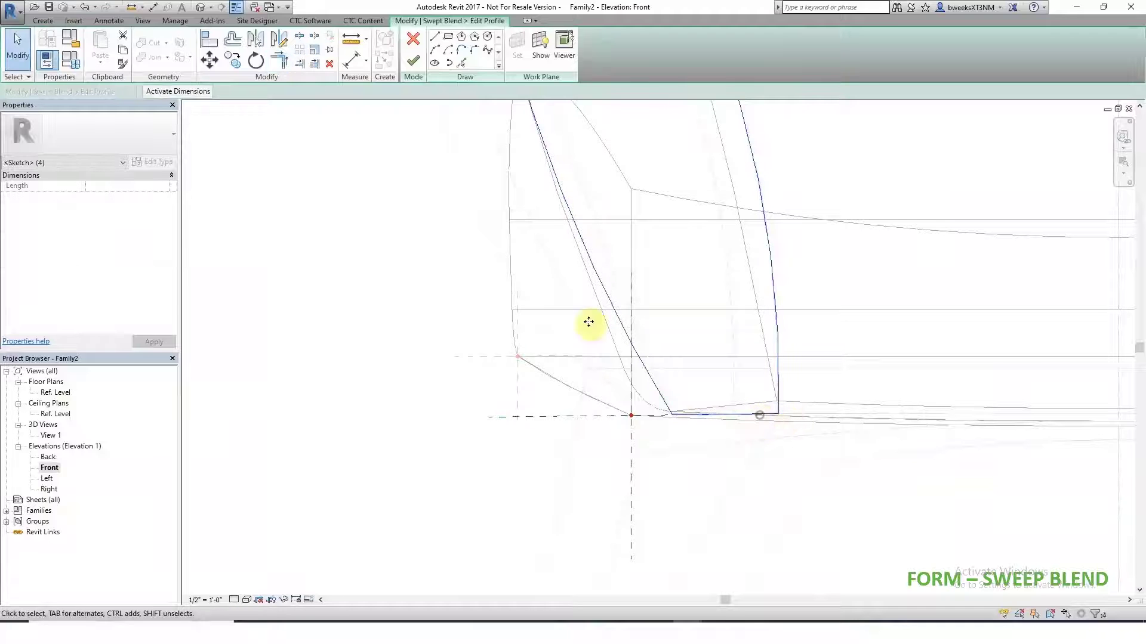
pyautogui.click(210, 59)
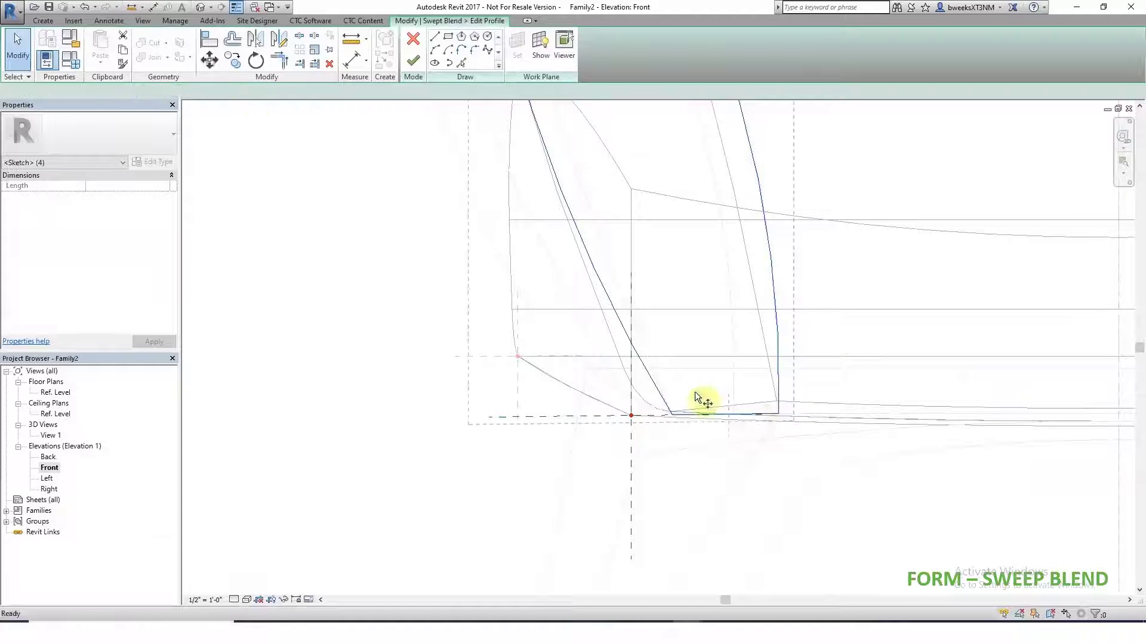
pyautogui.scroll(2, 670, 414)
pyautogui.click(677, 417)
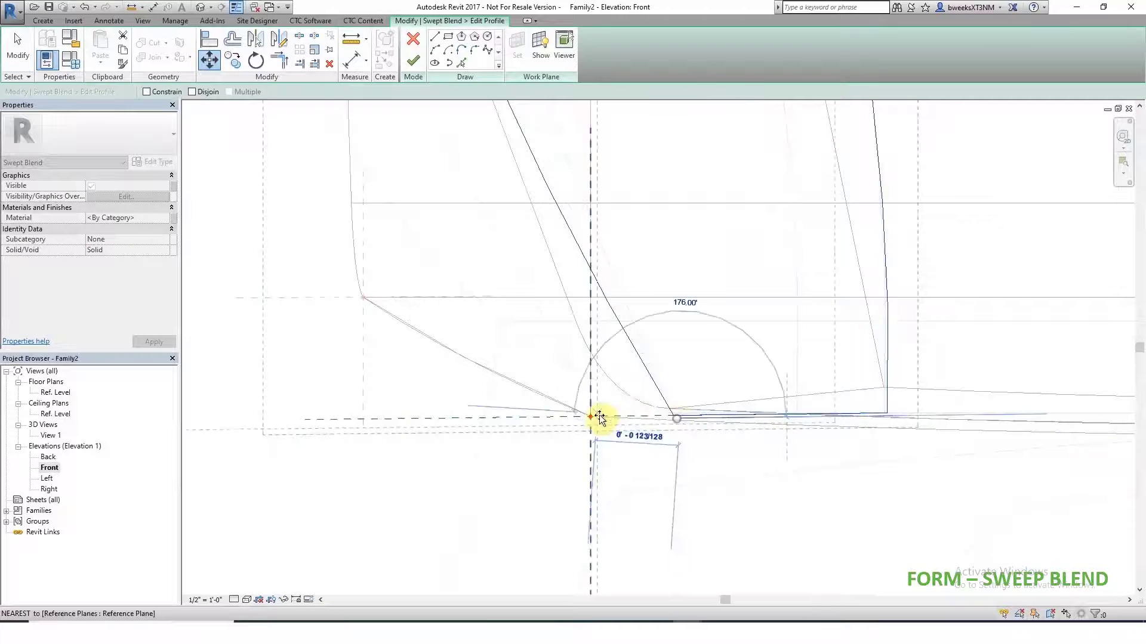
pyautogui.click(588, 420)
pyautogui.scroll(-3, 594, 426)
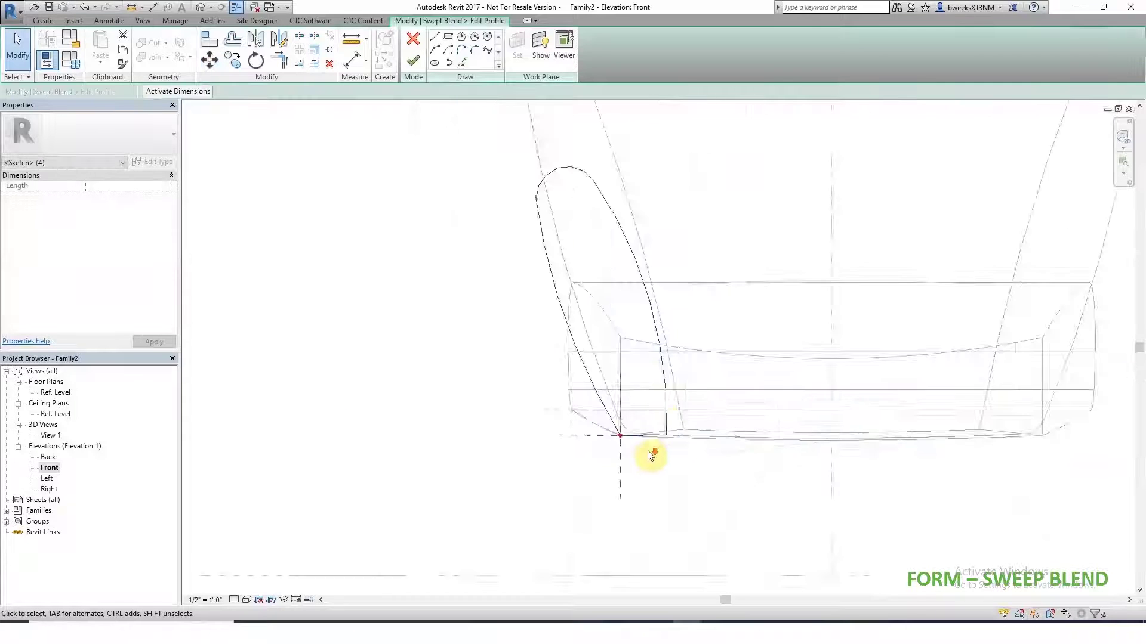
pyautogui.scroll(-3, 650, 455)
# - Clean up the intersecting lines of the rear-end armrest profile with Trim and finish the profile
pyautogui.click(378, 130)
pyautogui.click(419, 65)
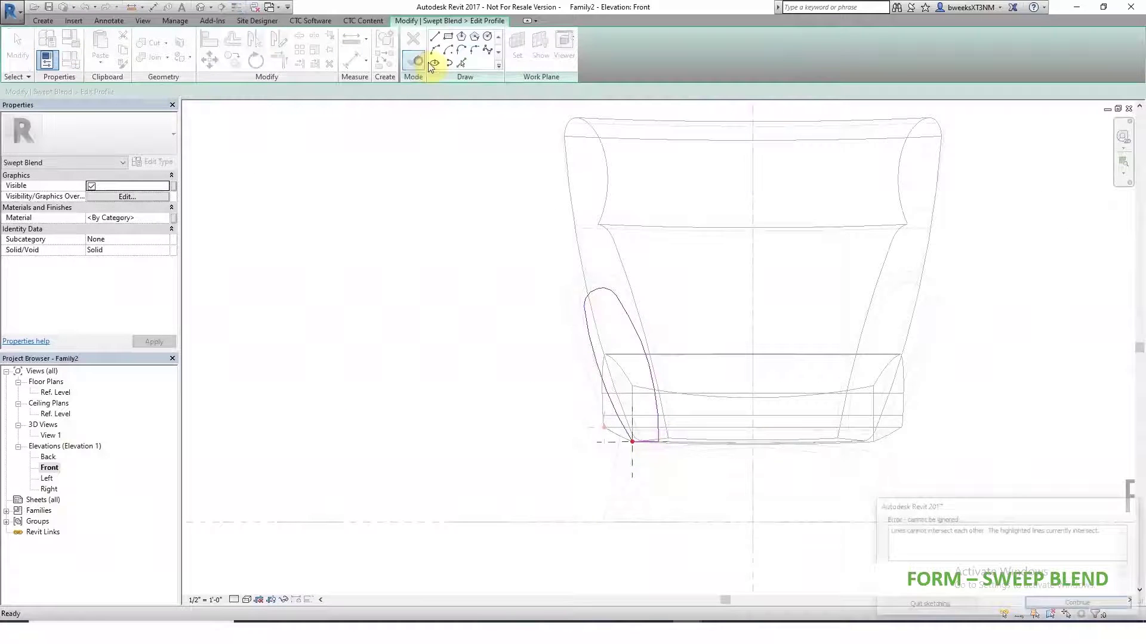
pyautogui.click(1058, 605)
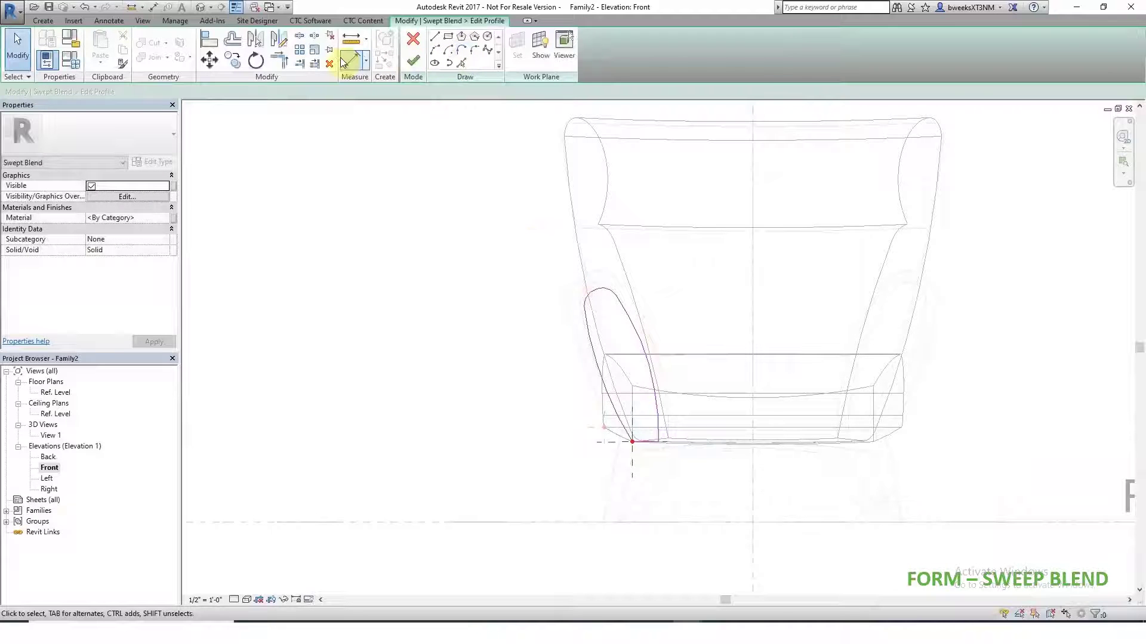
pyautogui.scroll(5, 600, 310)
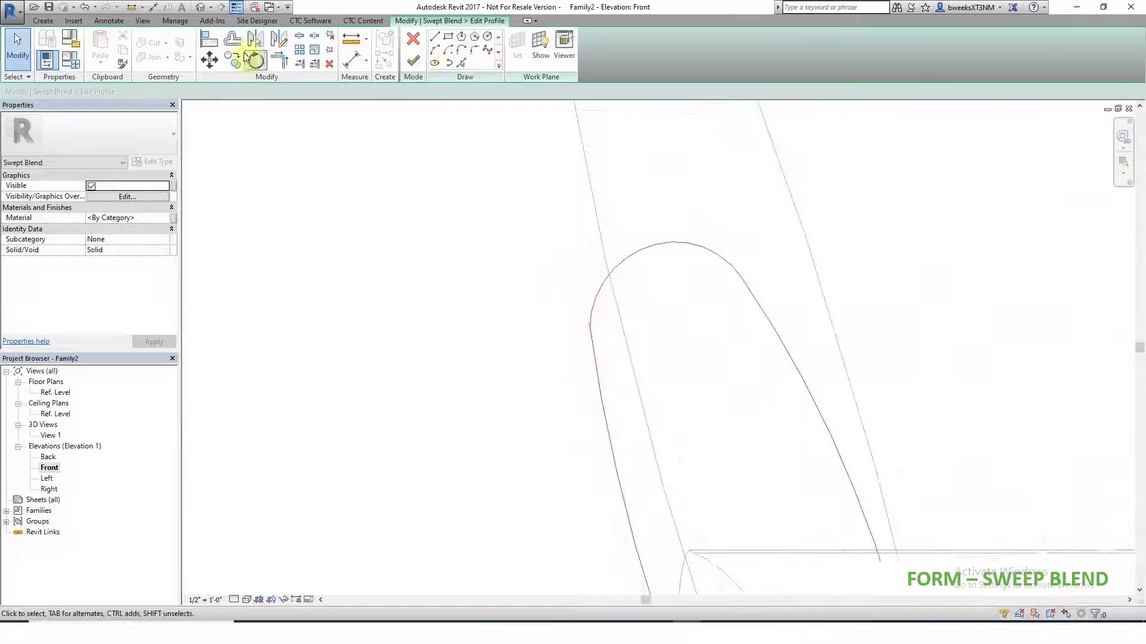
pyautogui.click(279, 60)
pyautogui.scroll(-5, 614, 257)
pyautogui.press('Escape')
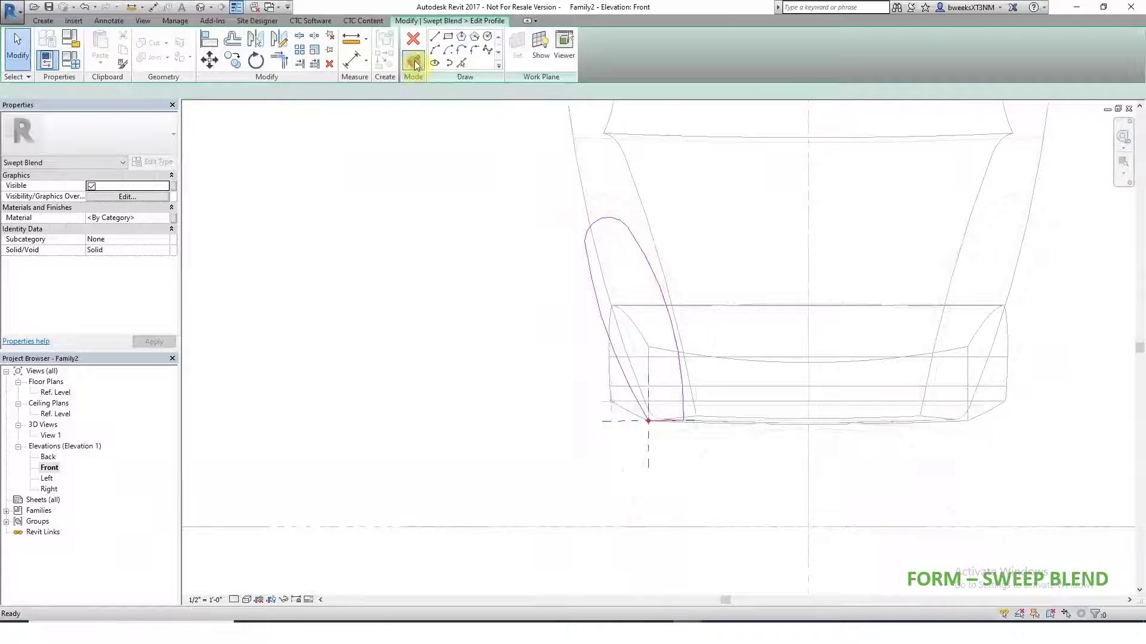
pyautogui.click(414, 62)
# - Edit the swept blend's front-end profile, picking the larger imported armrest outline as a chain of lines
pyautogui.click(557, 63)
pyautogui.click(545, 44)
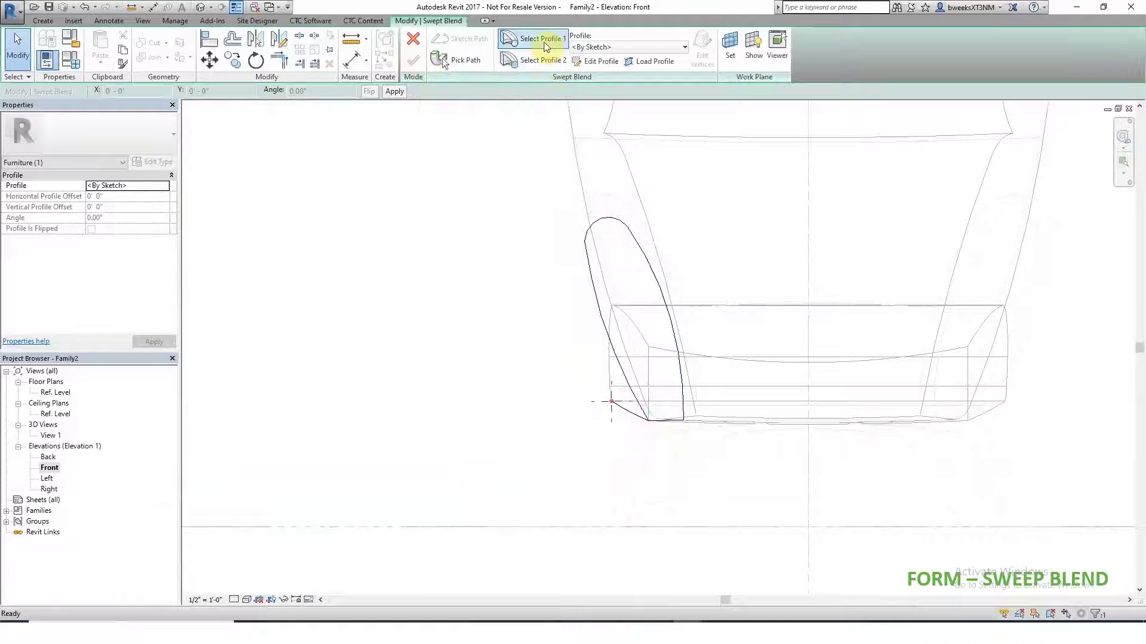
pyautogui.click(606, 62)
pyautogui.click(462, 62)
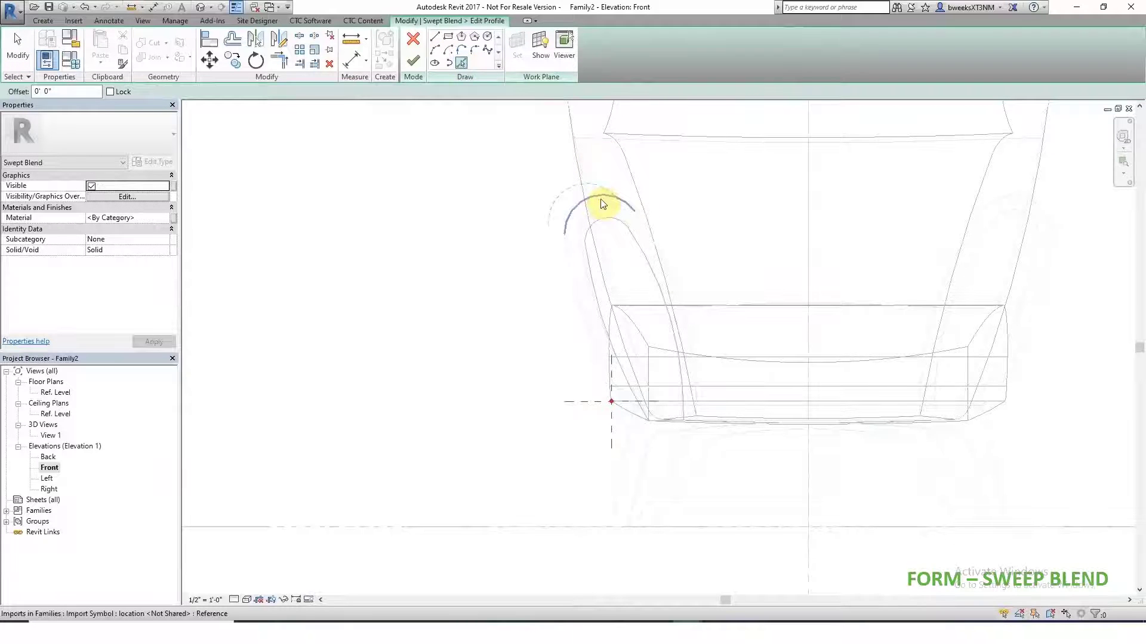
pyautogui.press('Tab')
pyautogui.click(601, 200)
# - Delete the unwanted lines picked along with the armrest outline
pyautogui.moveTo(575, 135); pyautogui.dragTo(566, 228, button='middle')
pyautogui.press('Escape')
pyautogui.scroll(-2, 563, 263)
pyautogui.click(564, 262)
pyautogui.press('Delete')
pyautogui.moveTo(518, 179); pyautogui.dragTo(947, 130)
pyautogui.press('Delete')
pyautogui.scroll(5, 589, 418)
# - Pick a base line at the height of the path's front end and trim it with both sides of the armrest outline
pyautogui.click(462, 65)
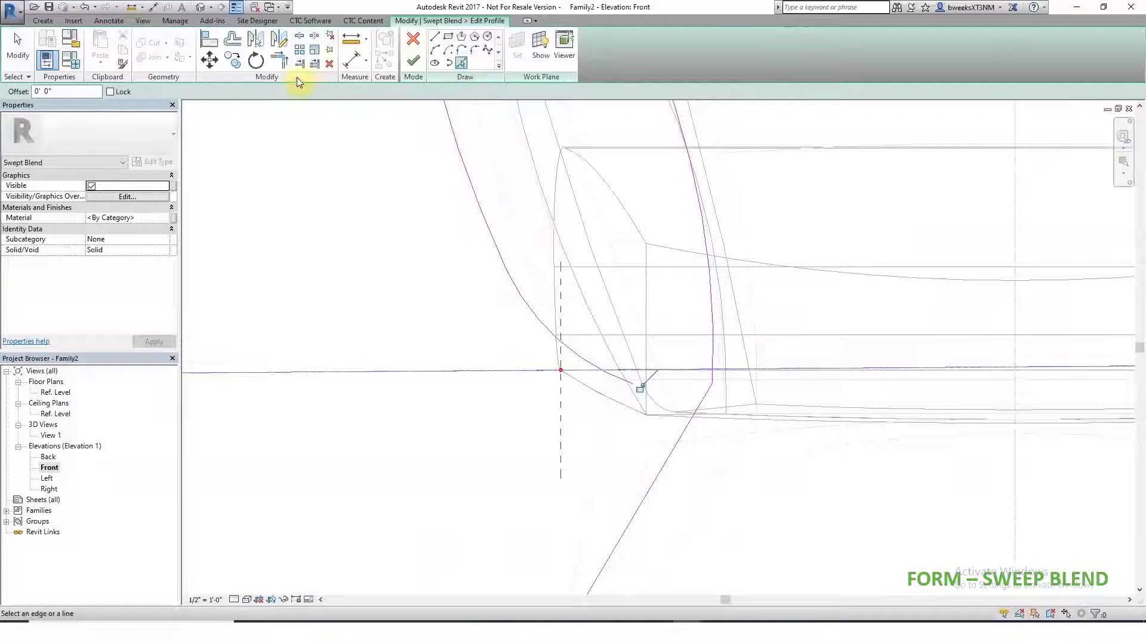
pyautogui.click(279, 60)
pyautogui.click(696, 369)
pyautogui.click(710, 360)
pyautogui.click(665, 370)
pyautogui.click(589, 362)
pyautogui.press('Escape')
# - Delete the leftover diagonal line below the front-end profile
pyautogui.click(696, 413)
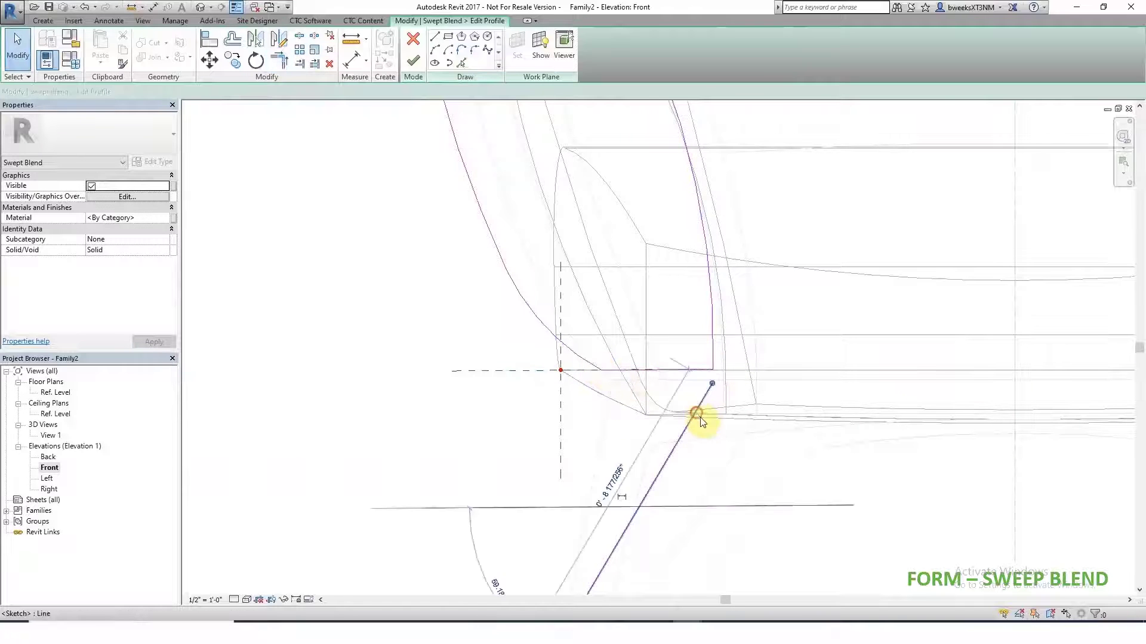
pyautogui.scroll(-4, 701, 422)
pyautogui.press('Delete')
# - Move the closed front-end profile so its lower outer corner meets the path's endpoint, and finish the profile
pyautogui.press('Tab')
pyautogui.click(692, 401)
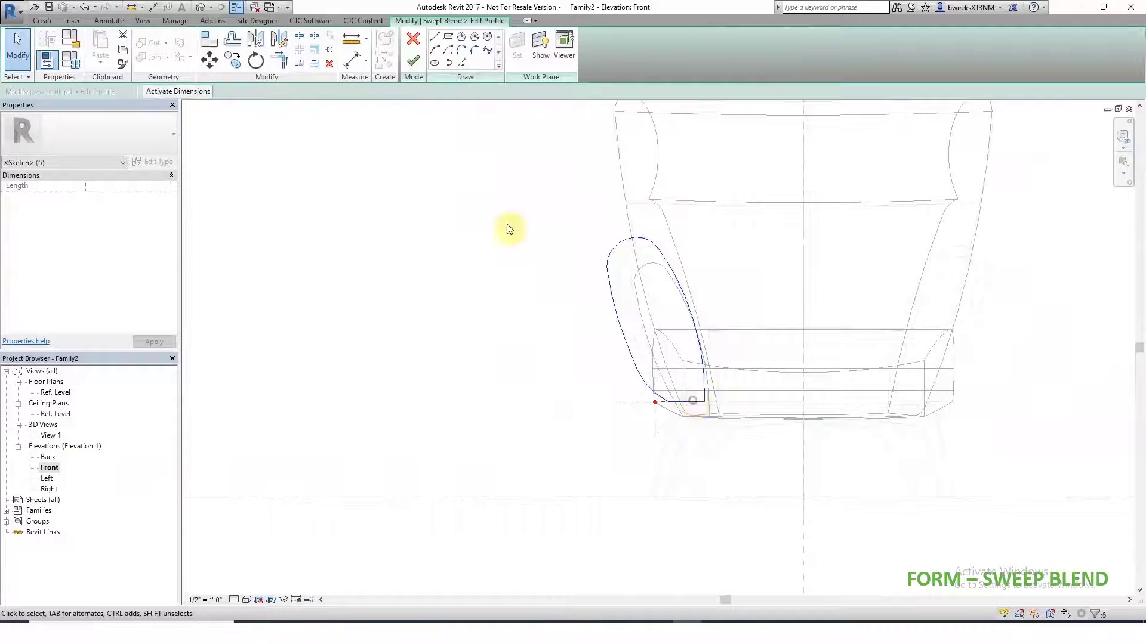
pyautogui.click(209, 60)
pyautogui.scroll(4, 680, 427)
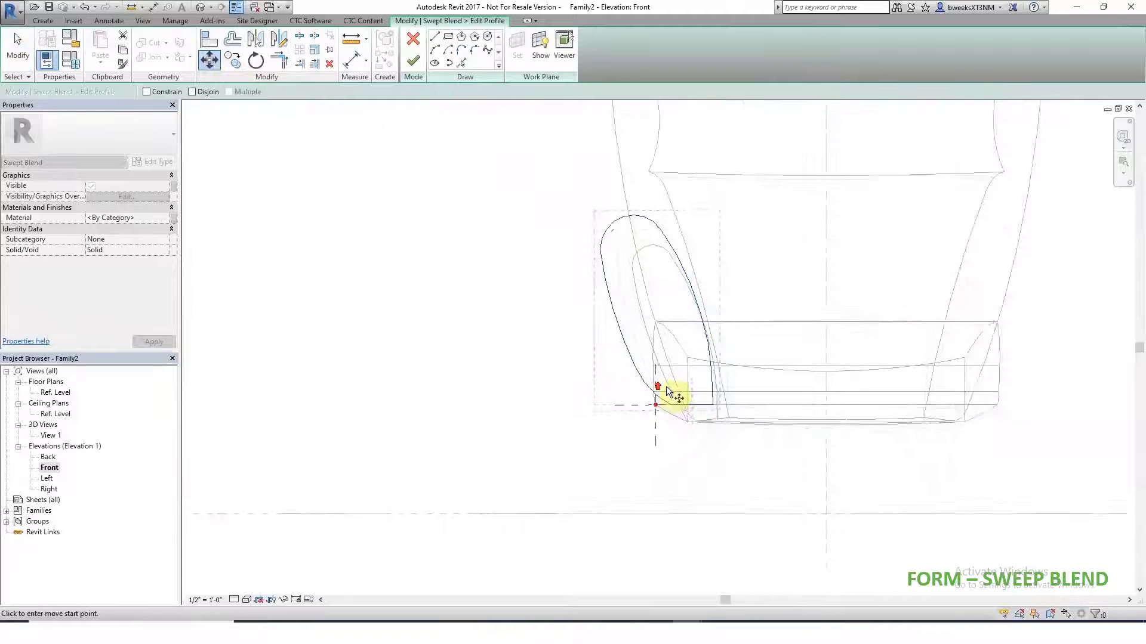
pyautogui.click(672, 425)
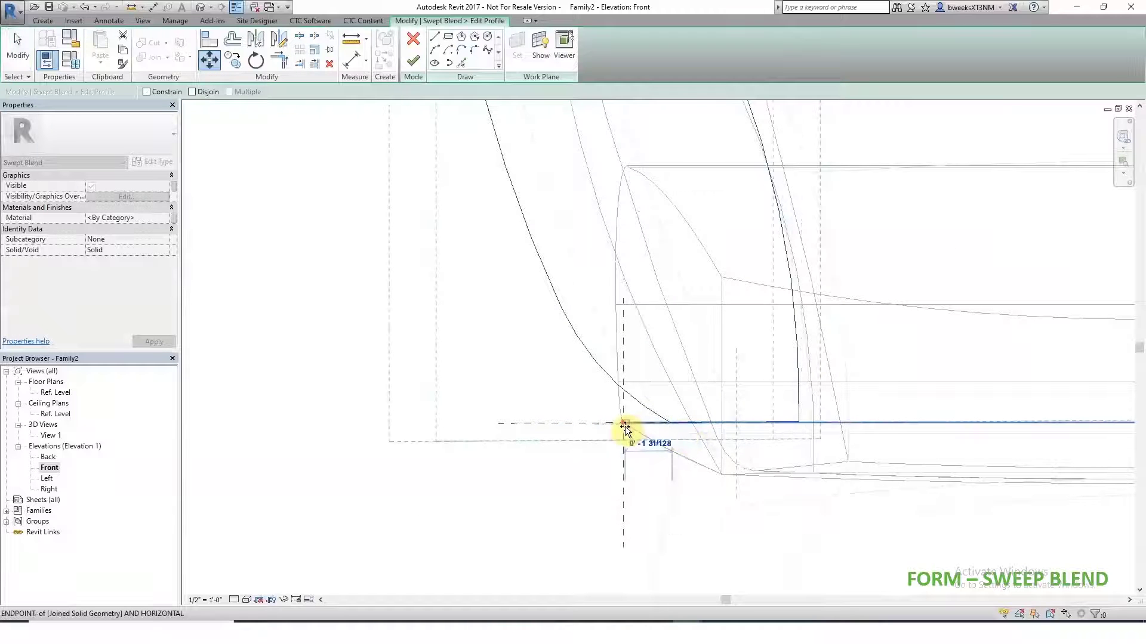
pyautogui.click(623, 424)
pyautogui.scroll(-4, 631, 450)
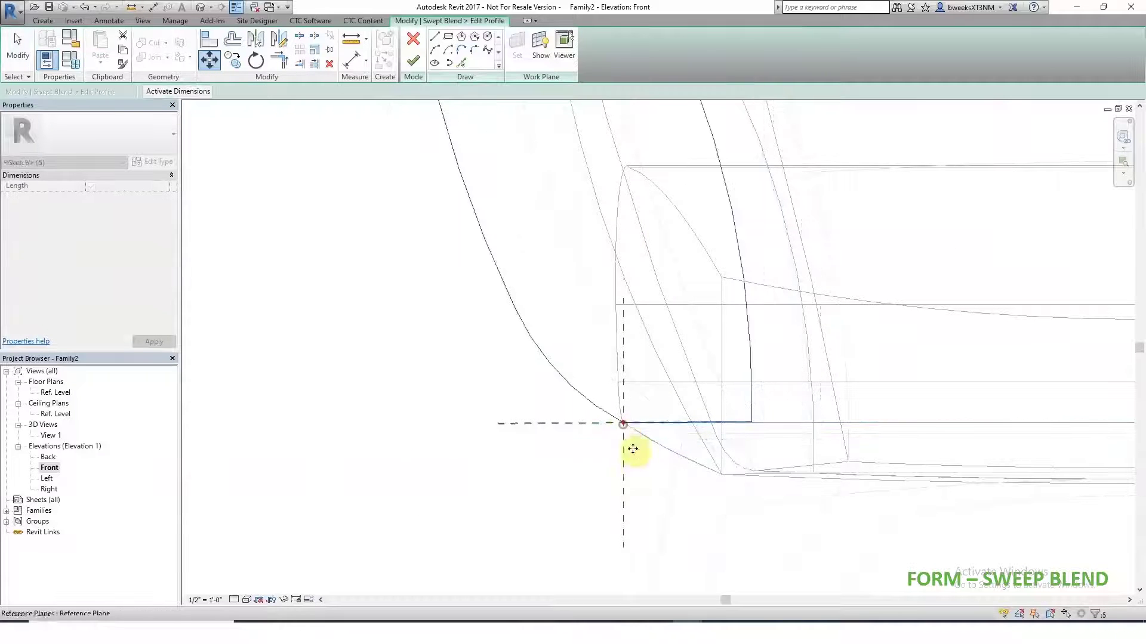
pyautogui.scroll(-5, 643, 450)
pyautogui.scroll(3, 656, 447)
pyautogui.click(669, 455)
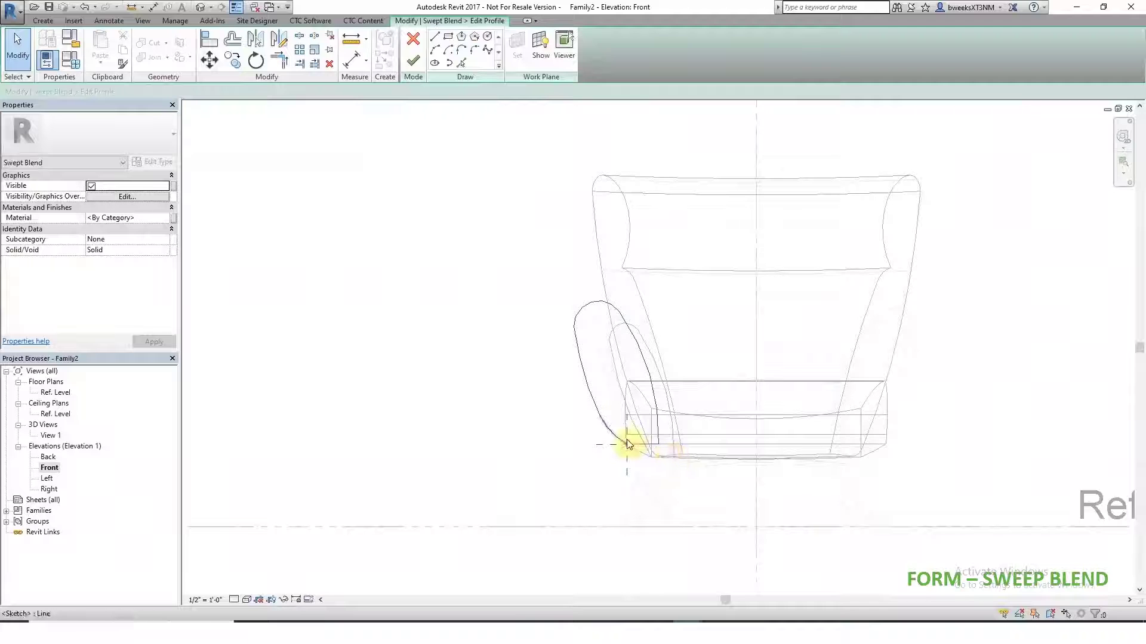
pyautogui.click(412, 66)
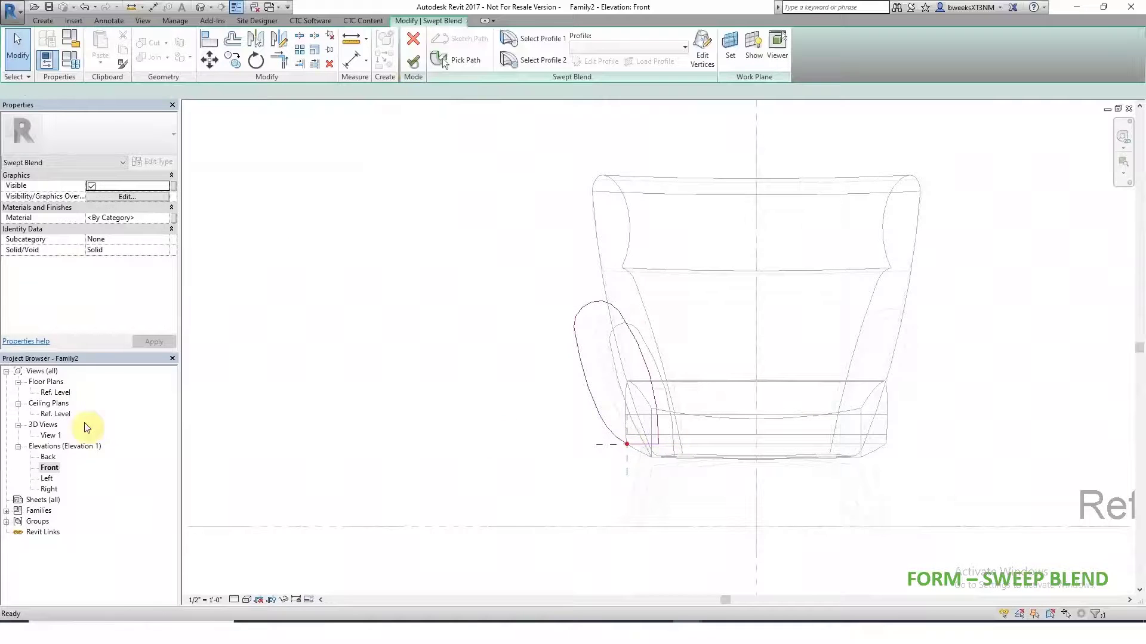
# - Finish the armrest swept blend in View 1
pyautogui.doubleClick(51, 435)
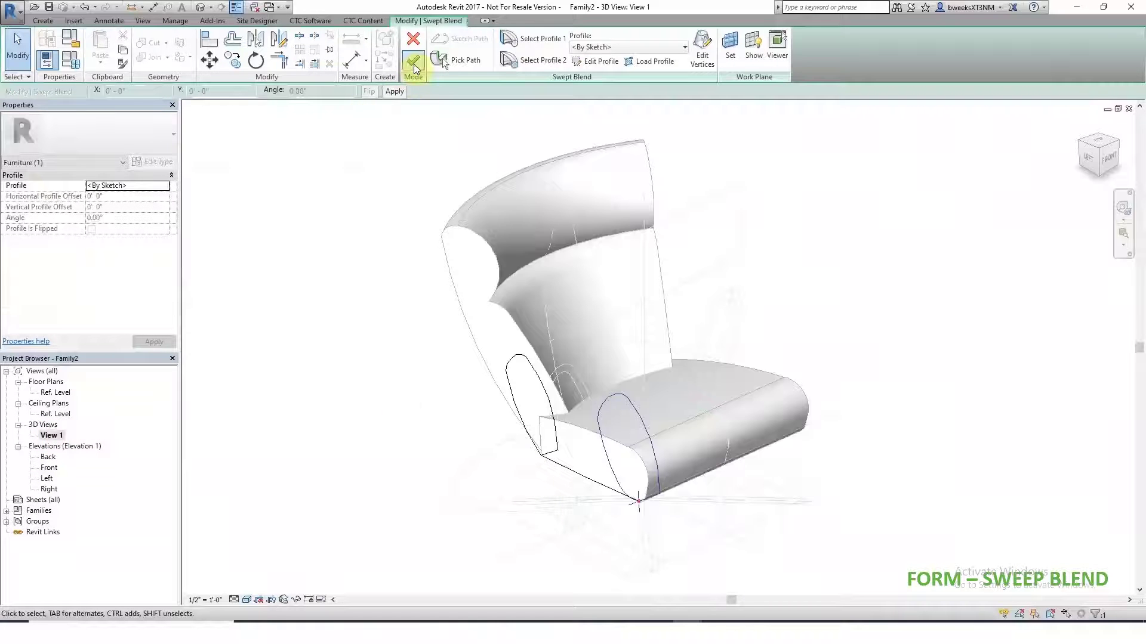
pyautogui.click(413, 61)
pyautogui.click(902, 273)
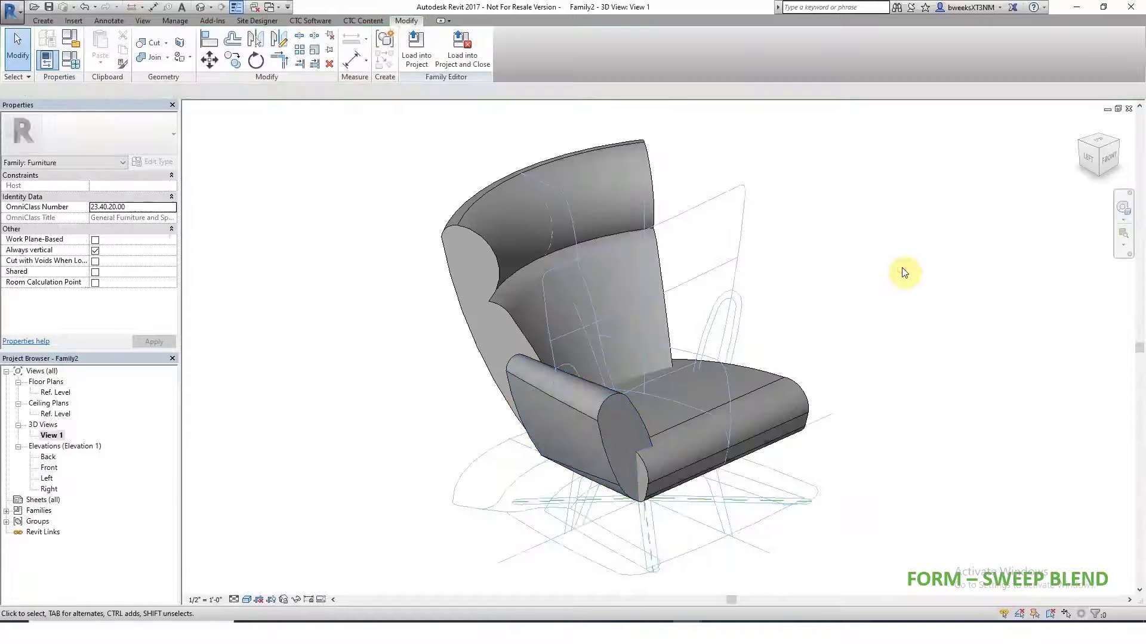
# - Edit the armrest swept blend's path, extending its rear end past the seat toward the backrest, and finish the edit
pyautogui.click(613, 464)
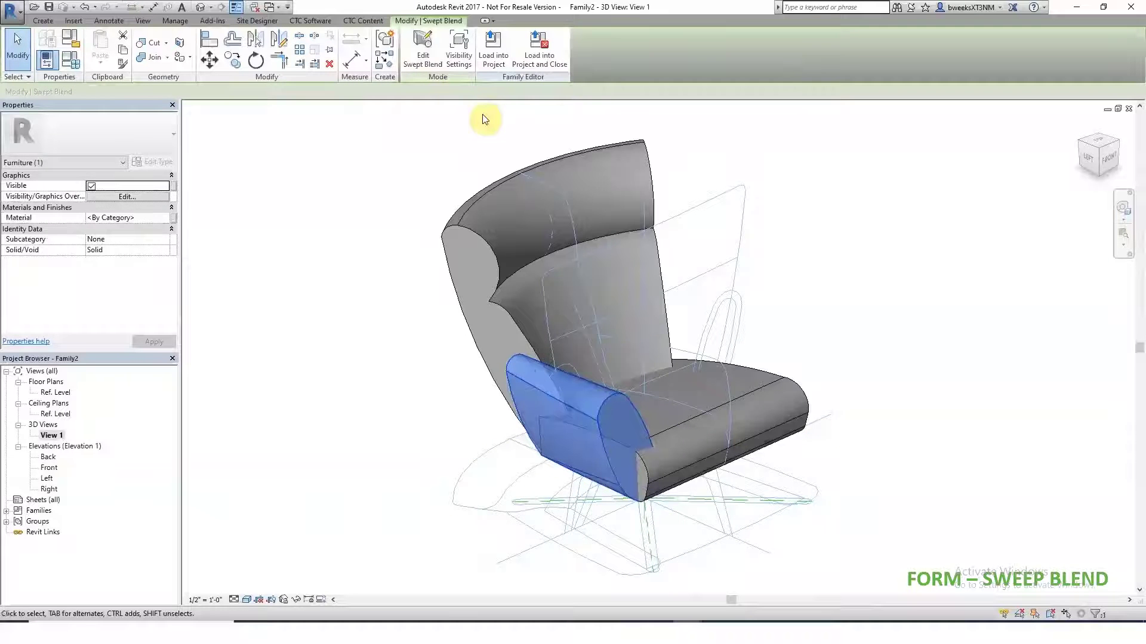
pyautogui.click(422, 48)
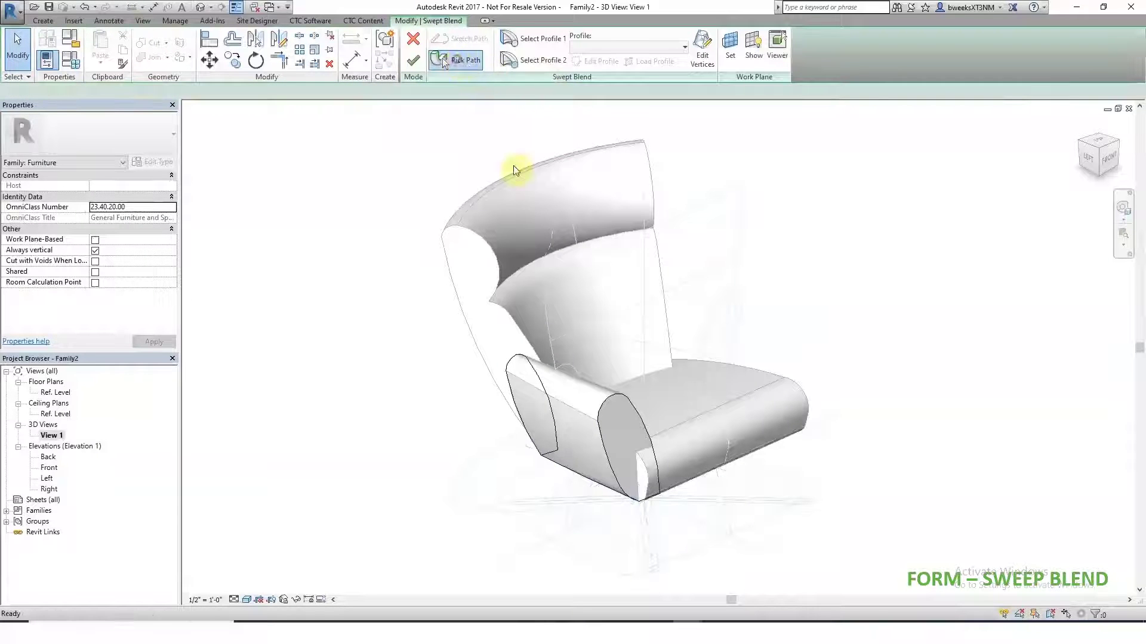
pyautogui.click(447, 59)
pyautogui.scroll(2, 641, 512)
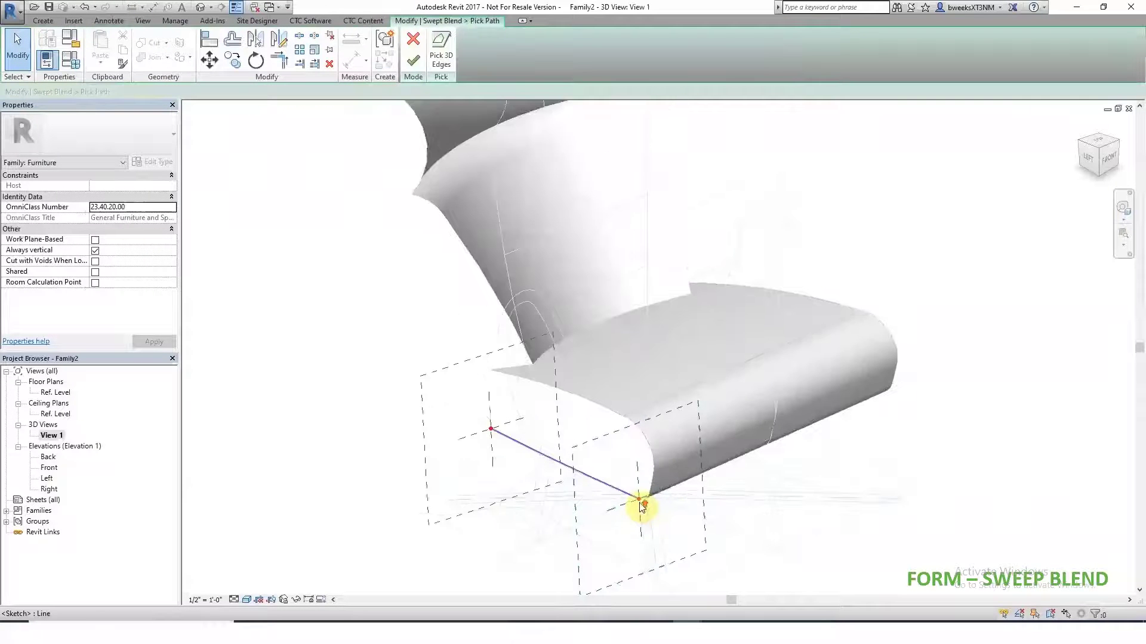
pyautogui.click(491, 429)
pyautogui.moveTo(491, 429); pyautogui.dragTo(444, 406)
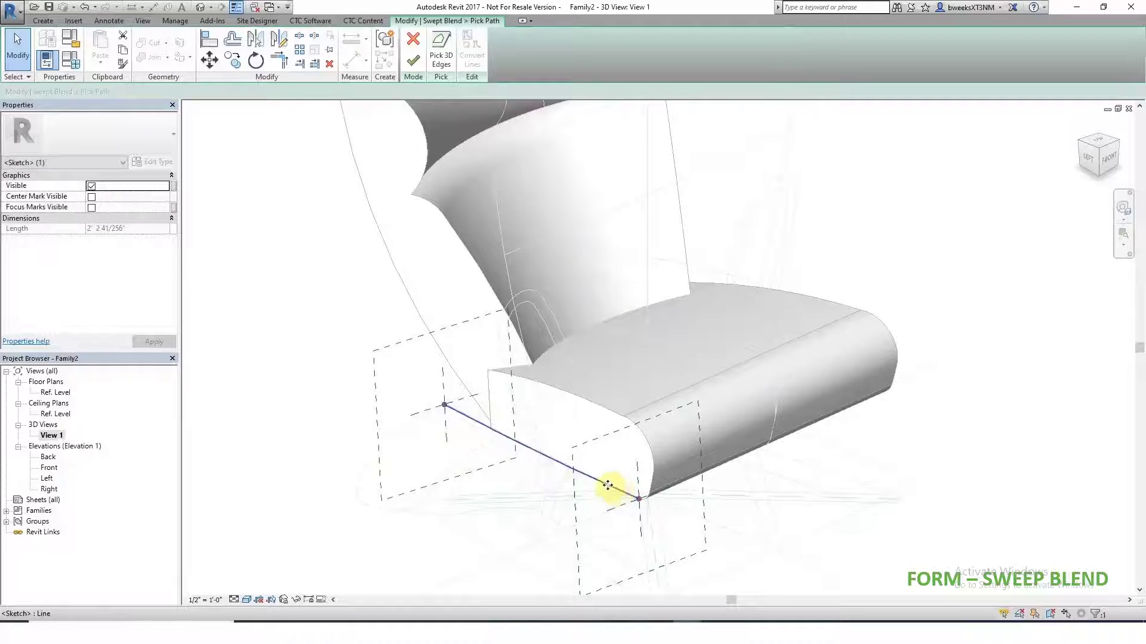
pyautogui.click(415, 62)
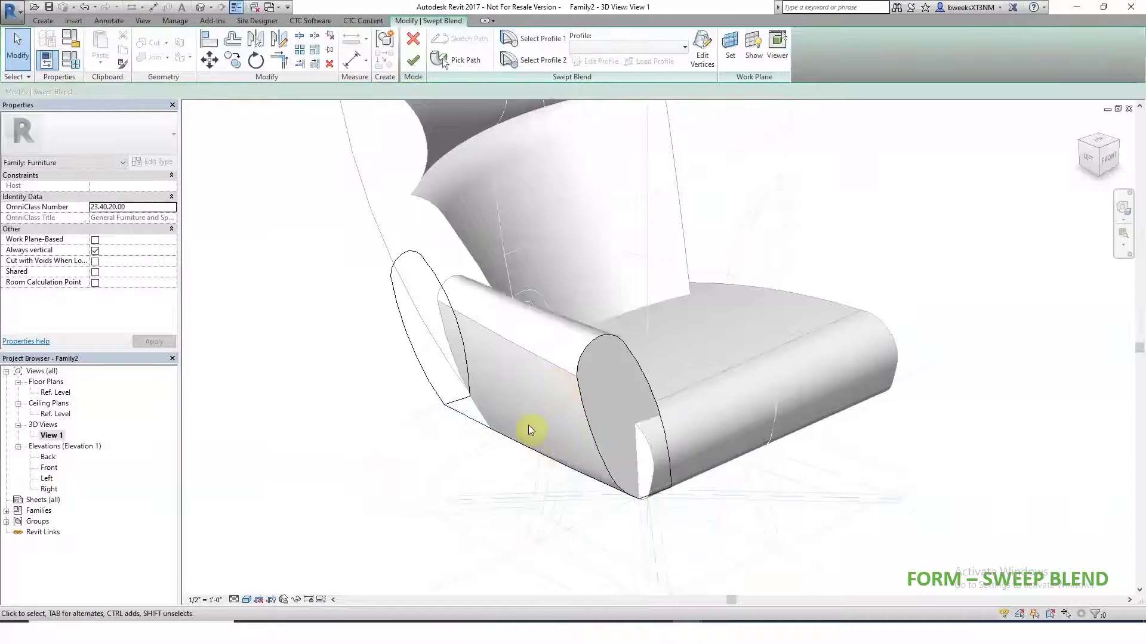
pyautogui.keyDown('shift'); pyautogui.moveTo(503, 449); pyautogui.dragTo(417, 483, button='middle'); pyautogui.keyUp('shift')
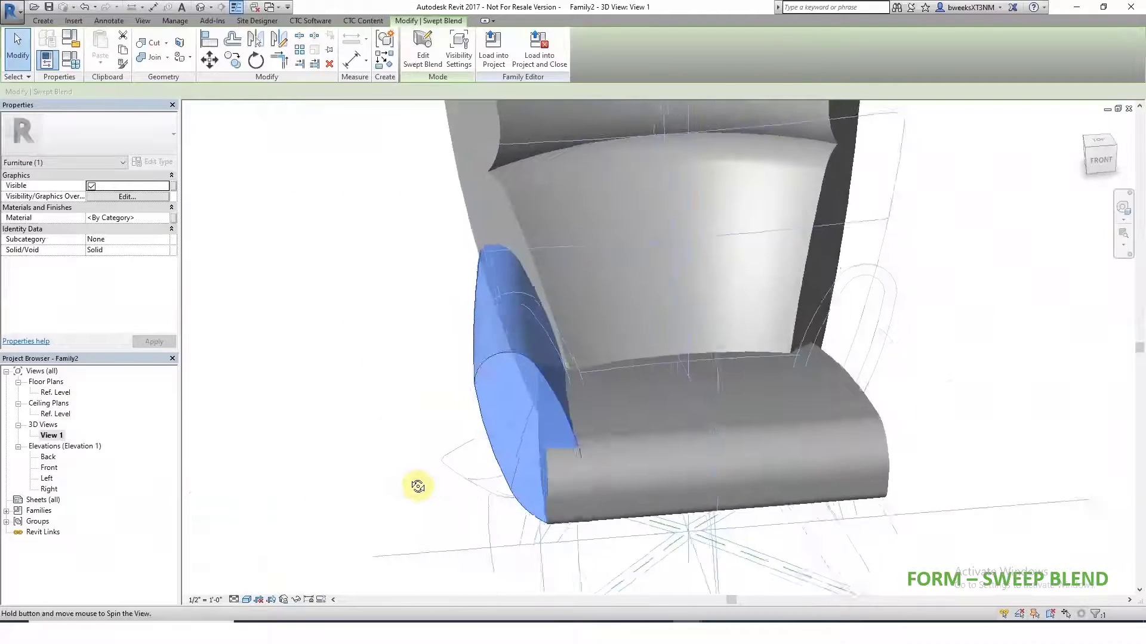
# - Reopen the armrest's rear-end profile for editing and pick the backrest's inner side edge as a sketch line
pyautogui.click(422, 55)
pyautogui.click(537, 266)
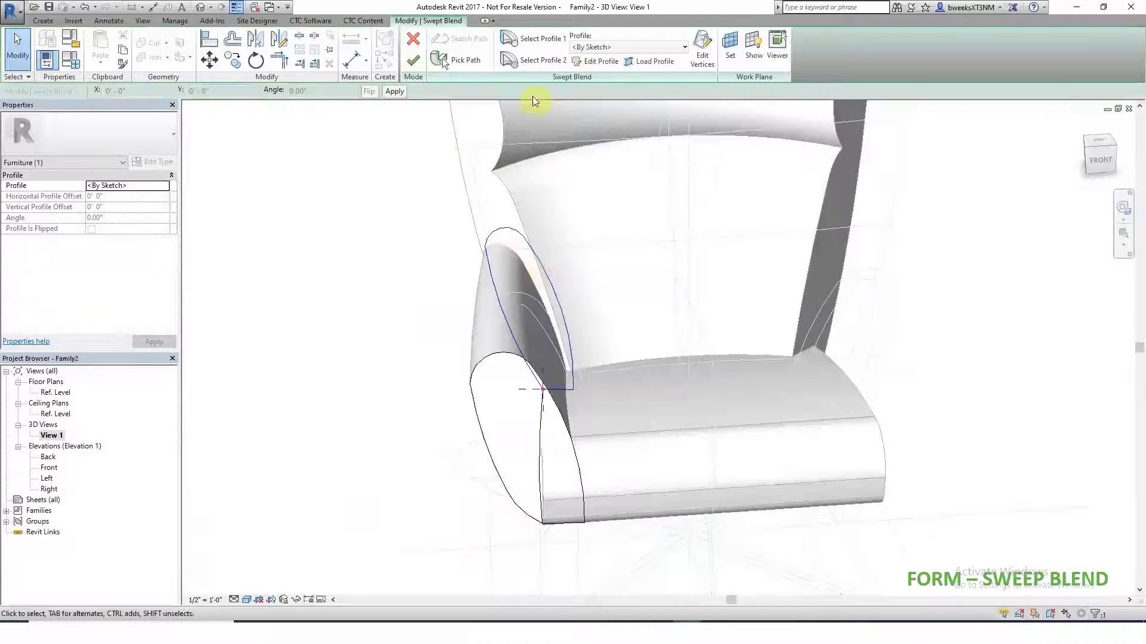
pyautogui.click(606, 64)
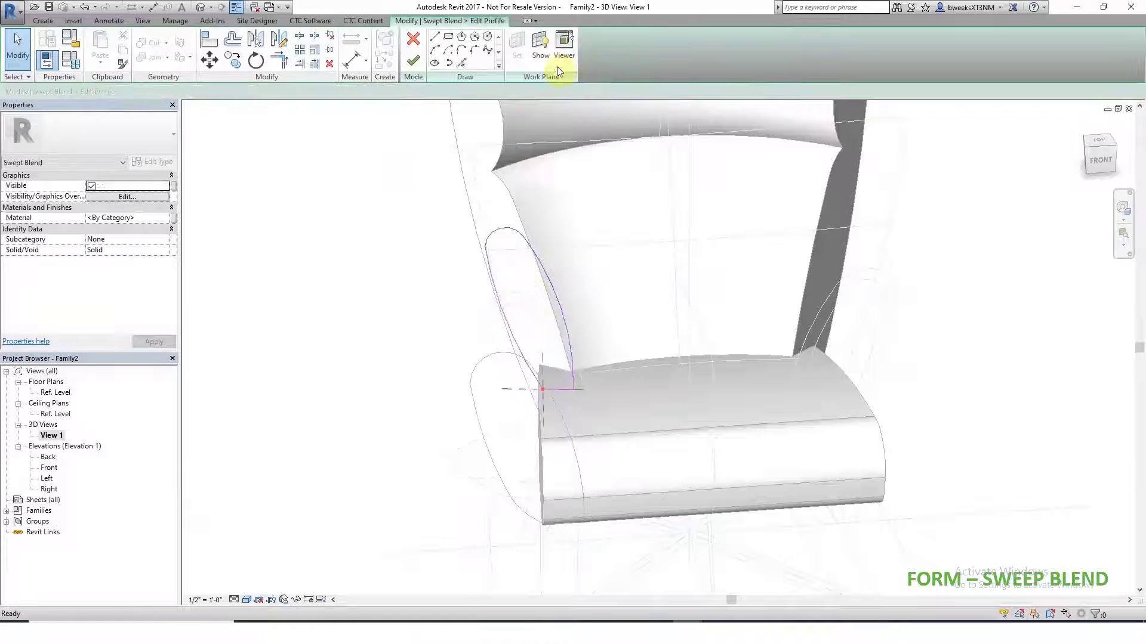
pyautogui.click(462, 63)
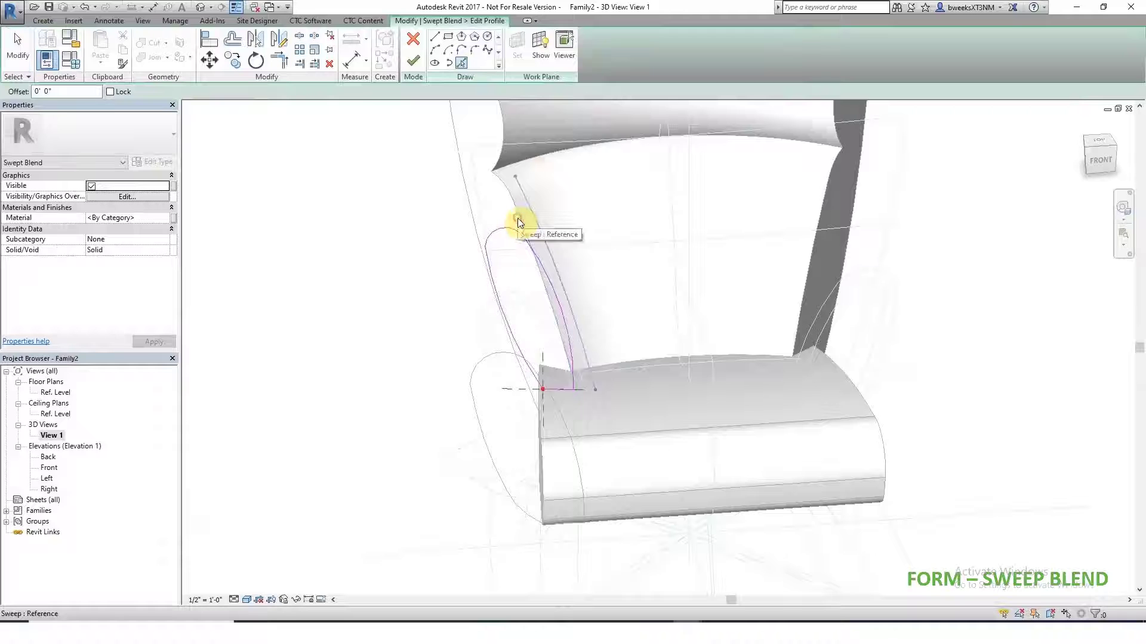
pyautogui.press('Escape')
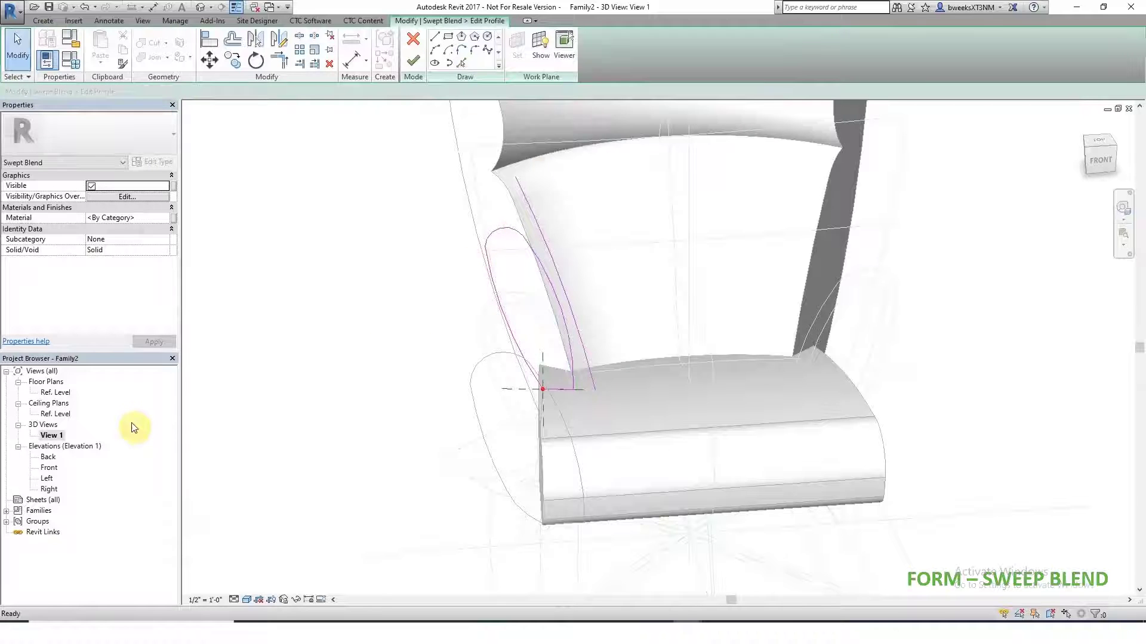
# - In the Front elevation, delete the profile's old inner curve and extend the base line to the picked backrest edge
pyautogui.doubleClick(51, 469)
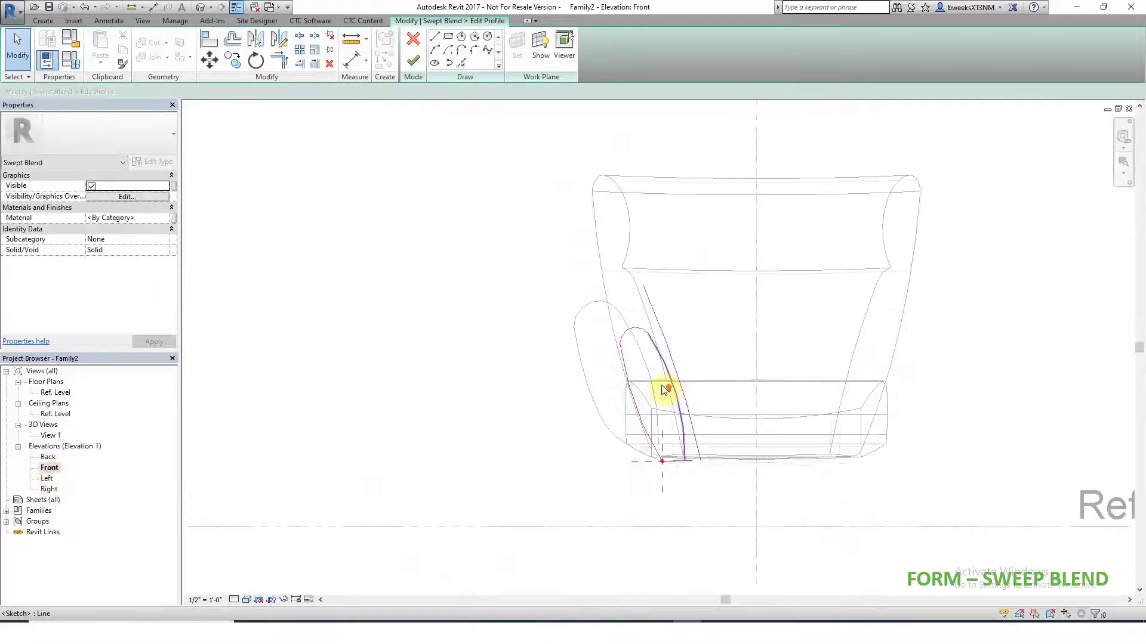
pyautogui.click(675, 367)
pyautogui.scroll(1, 699, 480)
pyautogui.press('Delete')
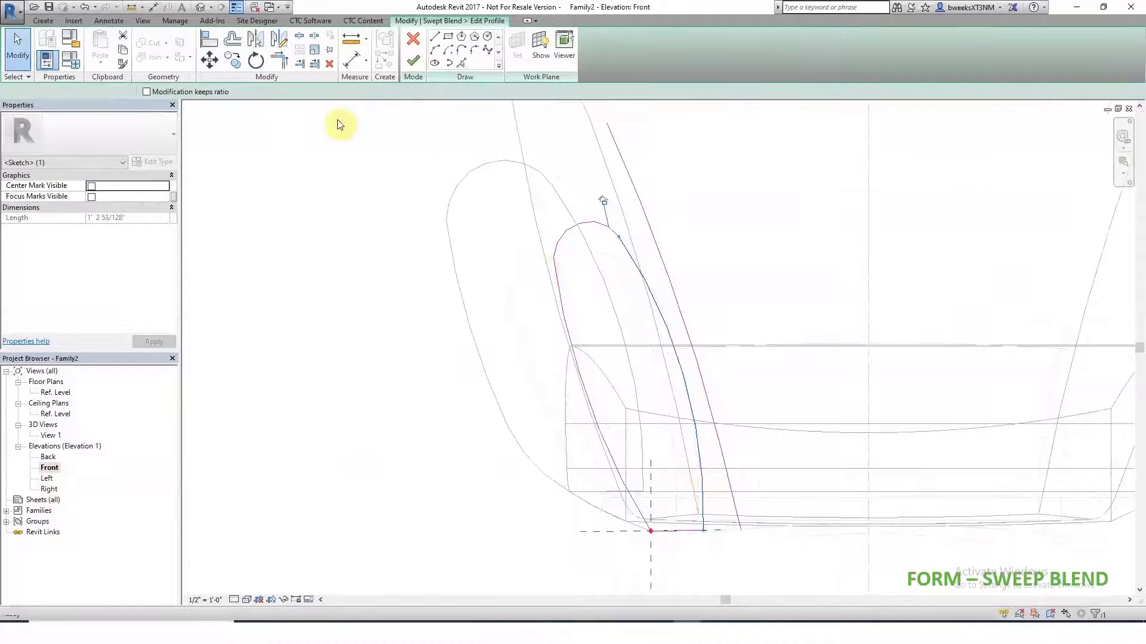
pyautogui.click(281, 60)
pyautogui.click(734, 505)
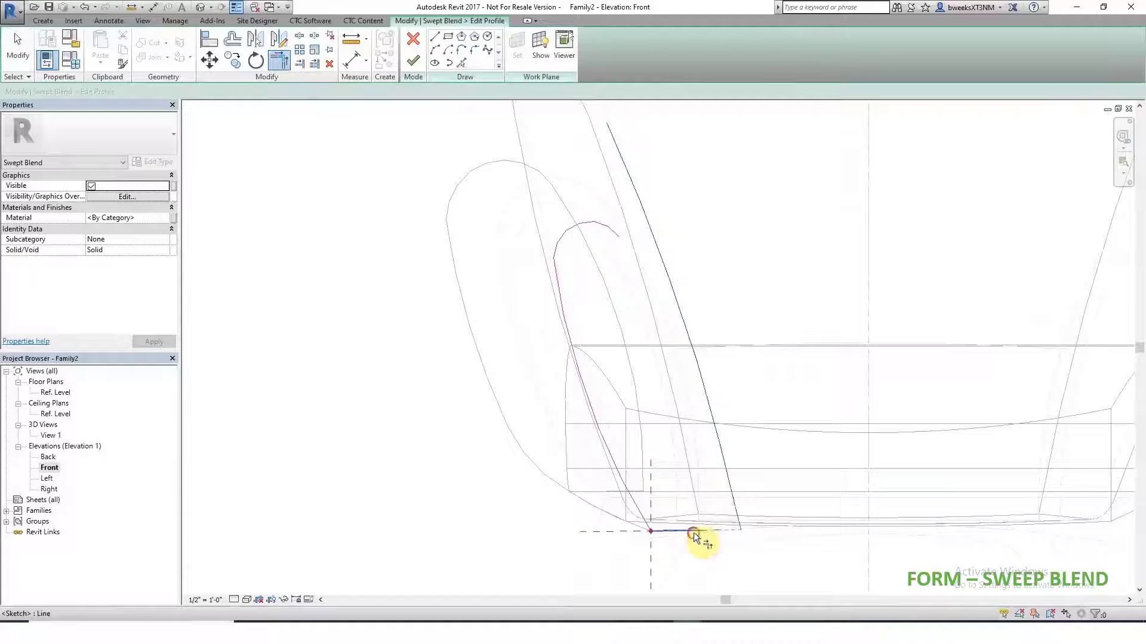
pyautogui.press('Escape')
pyautogui.press('Escape')
# - Replace the rear-end profile's rounded top with a start-end-radius arc spanning from the outer curve to the picked backrest edge
pyautogui.click(599, 226)
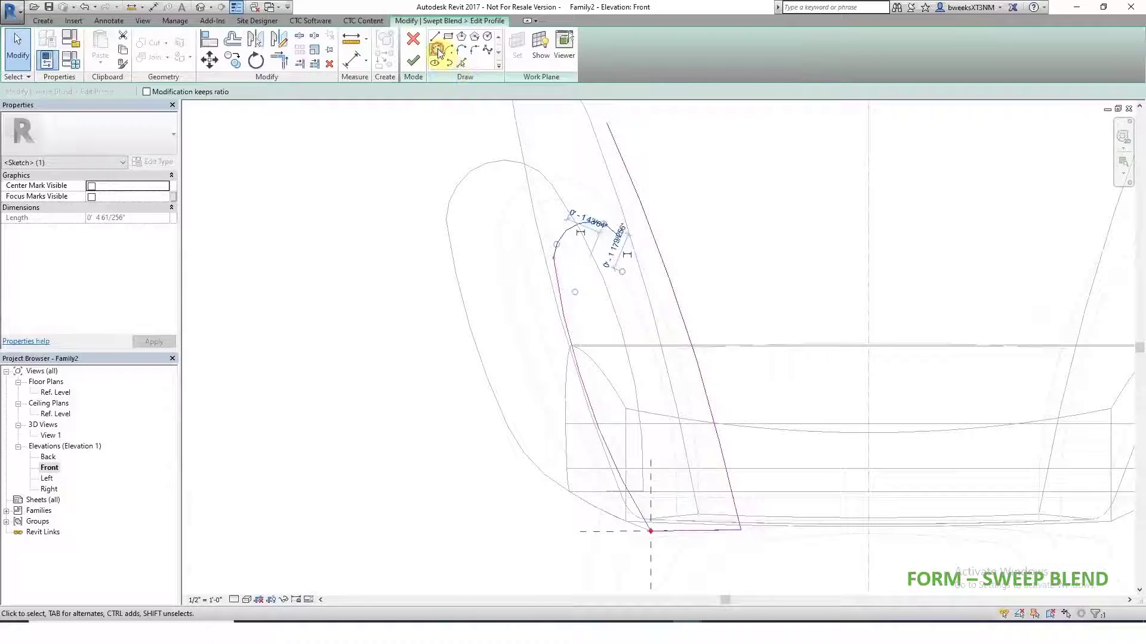
pyautogui.click(437, 52)
pyautogui.press('Escape')
pyautogui.press('Delete')
pyautogui.click(436, 51)
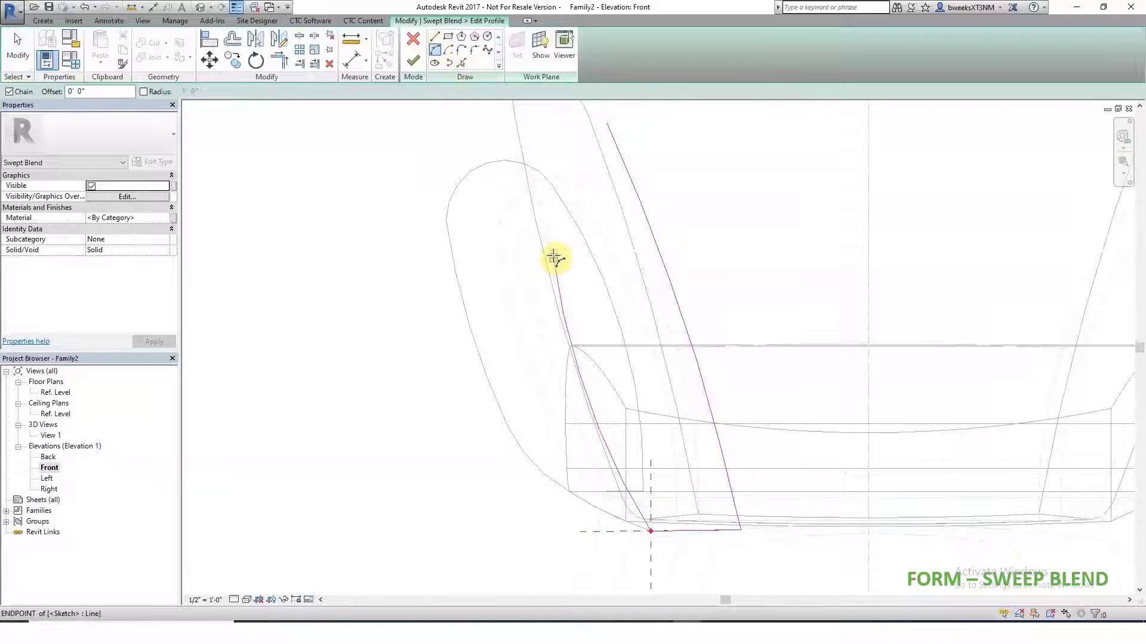
pyautogui.click(554, 258)
pyautogui.click(658, 255)
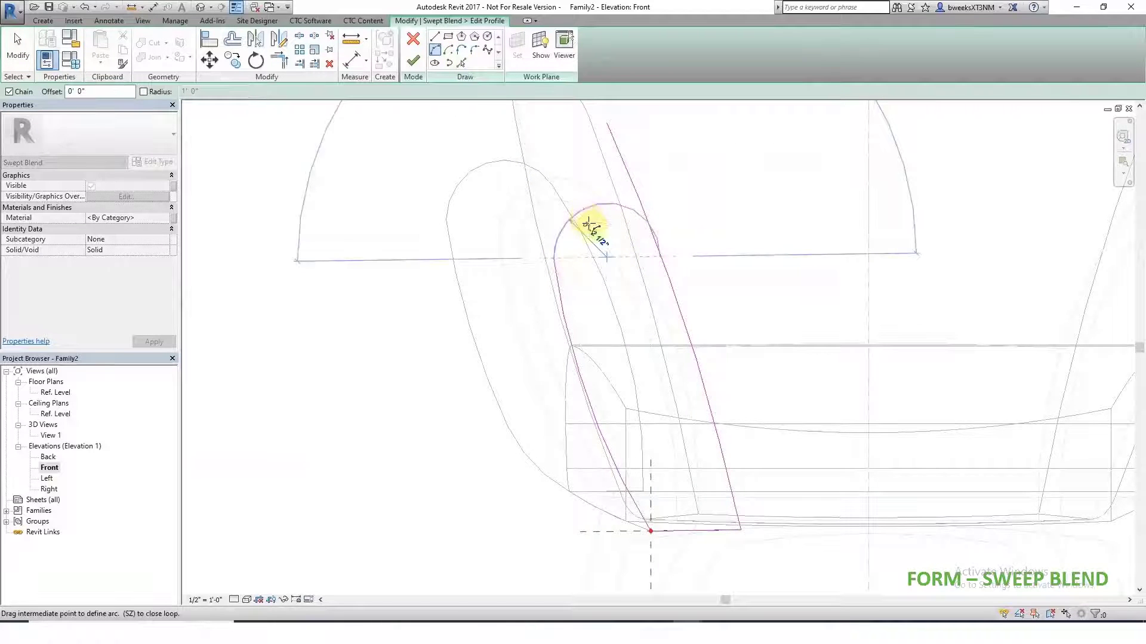
pyautogui.click(603, 229)
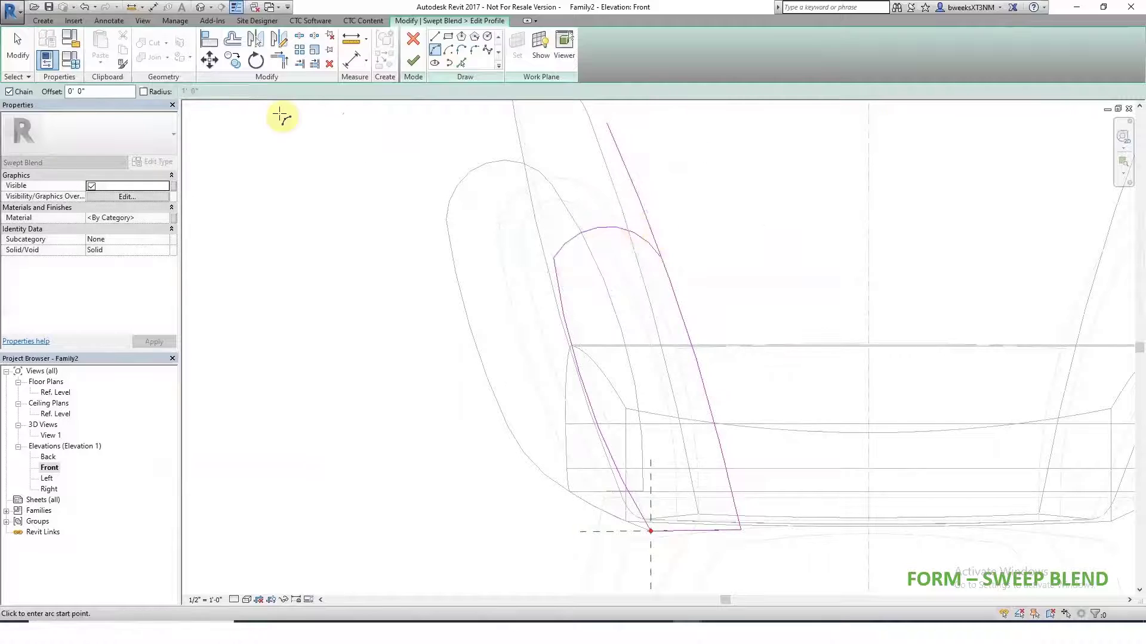
# - Trim the new arc and the picked backrest edge to a corner, keeping the edge's lower part to close the profile
pyautogui.click(285, 64)
pyautogui.click(658, 267)
pyautogui.click(659, 260)
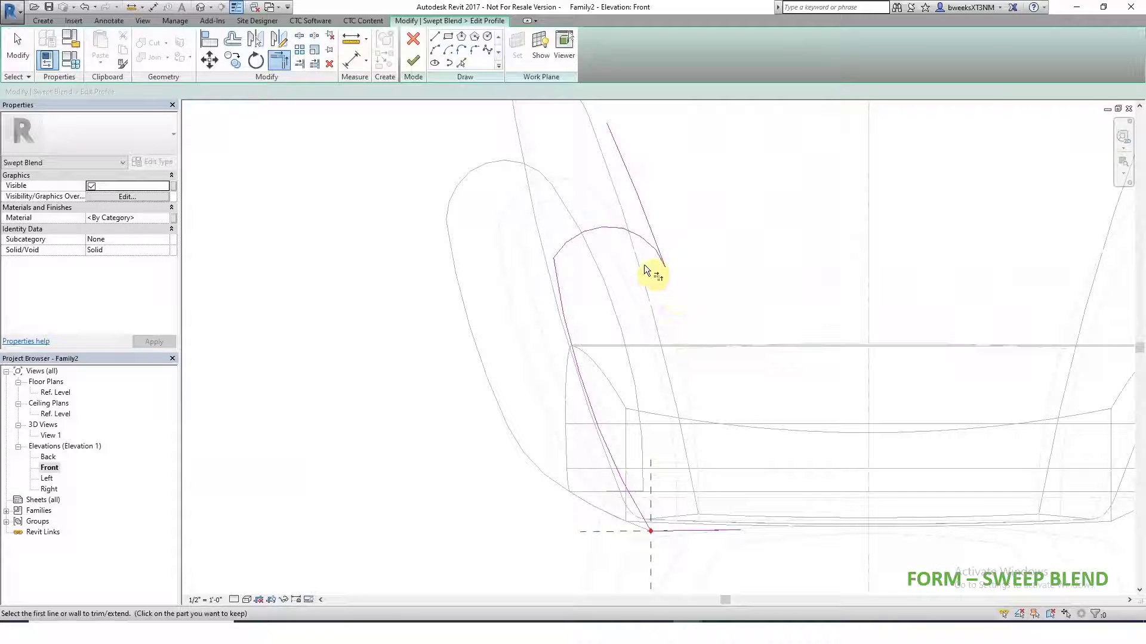
pyautogui.click(278, 58)
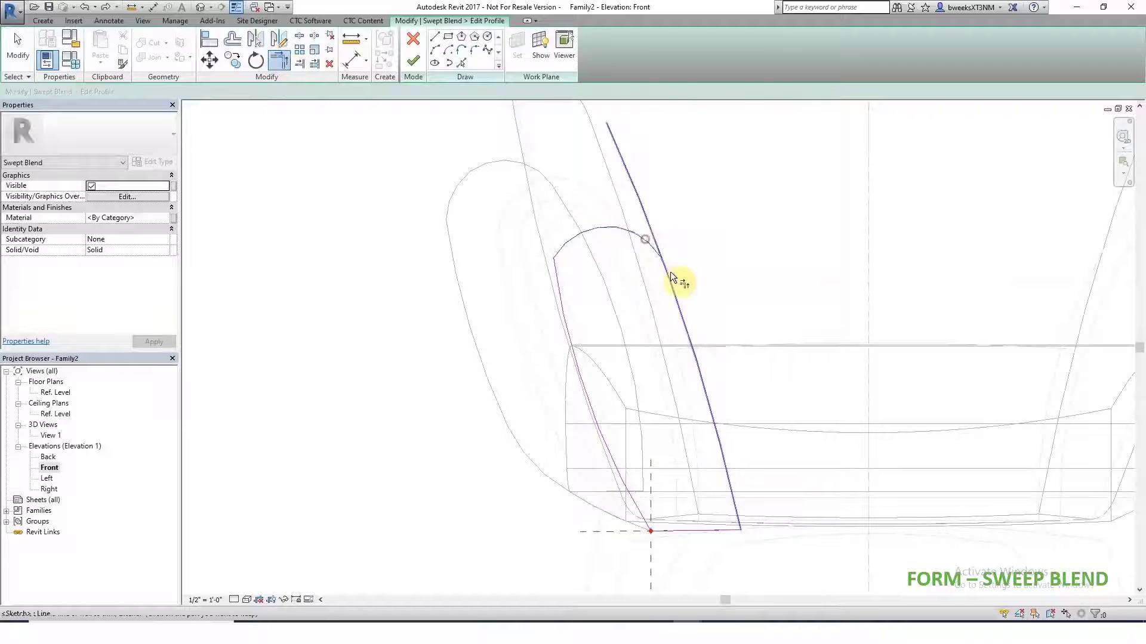
pyautogui.click(674, 290)
pyautogui.press('Escape')
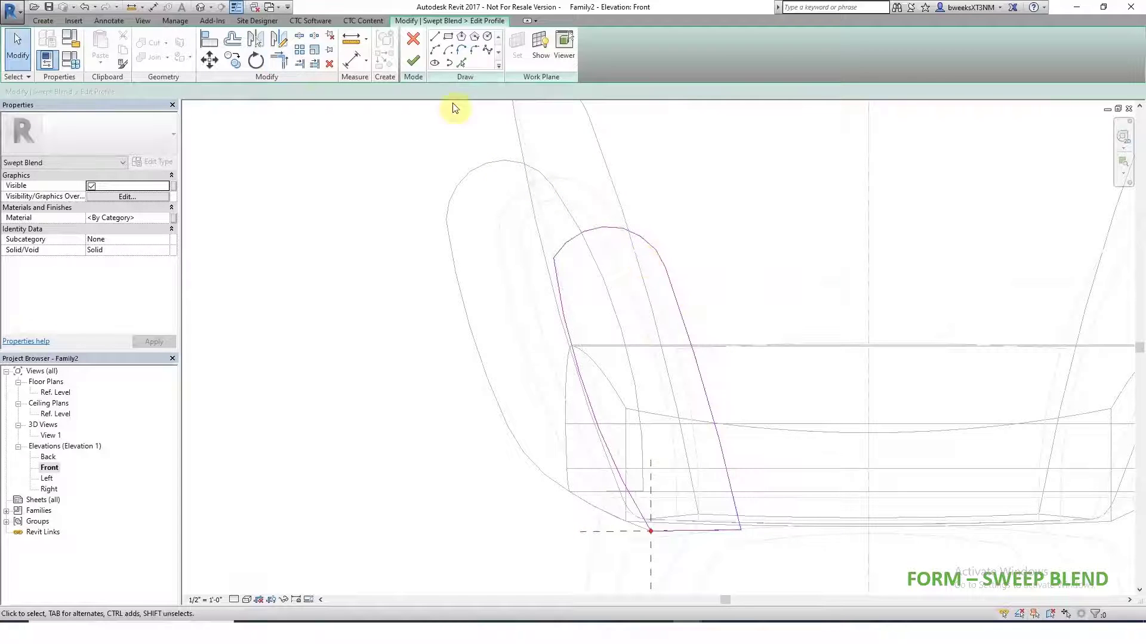
# - Finish the rear-end profile and the armrest swept blend, and view the result from the left side in View 1
pyautogui.click(415, 62)
pyautogui.scroll(-2, 520, 258)
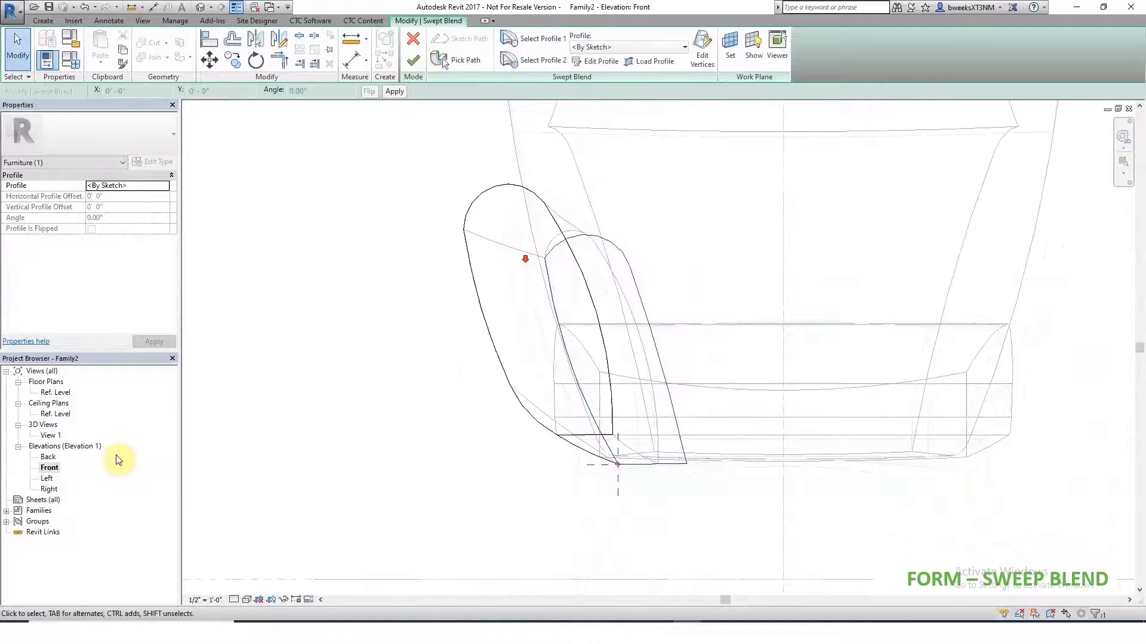
pyautogui.doubleClick(50, 436)
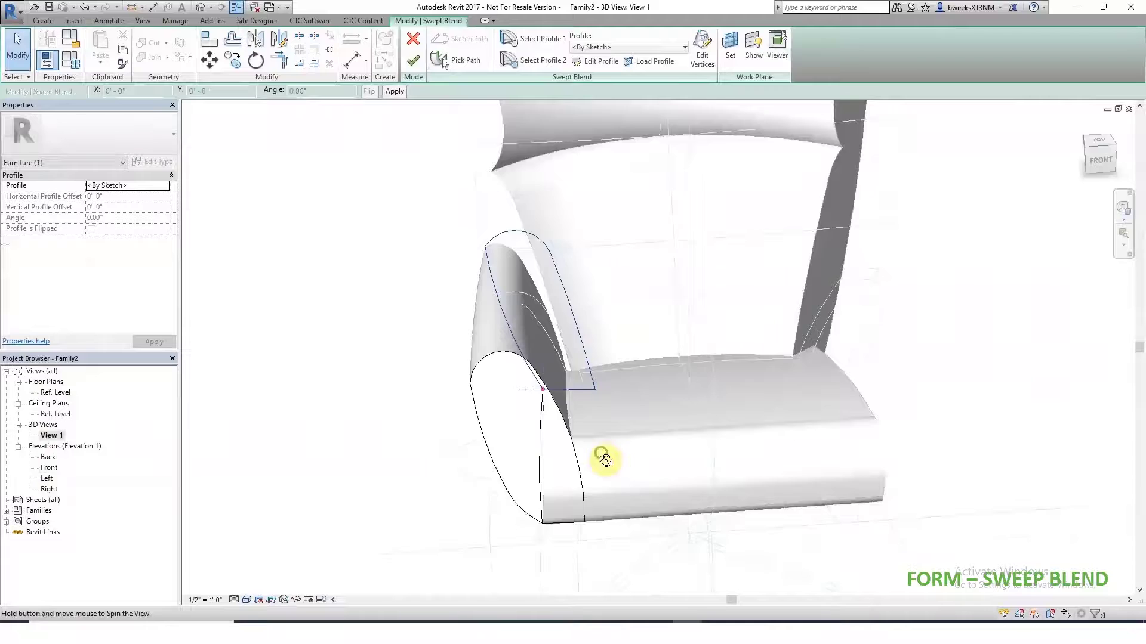
pyautogui.click(413, 60)
pyautogui.keyDown('shift'); pyautogui.moveTo(667, 573); pyautogui.dragTo(840, 531, button='middle'); pyautogui.keyUp('shift')
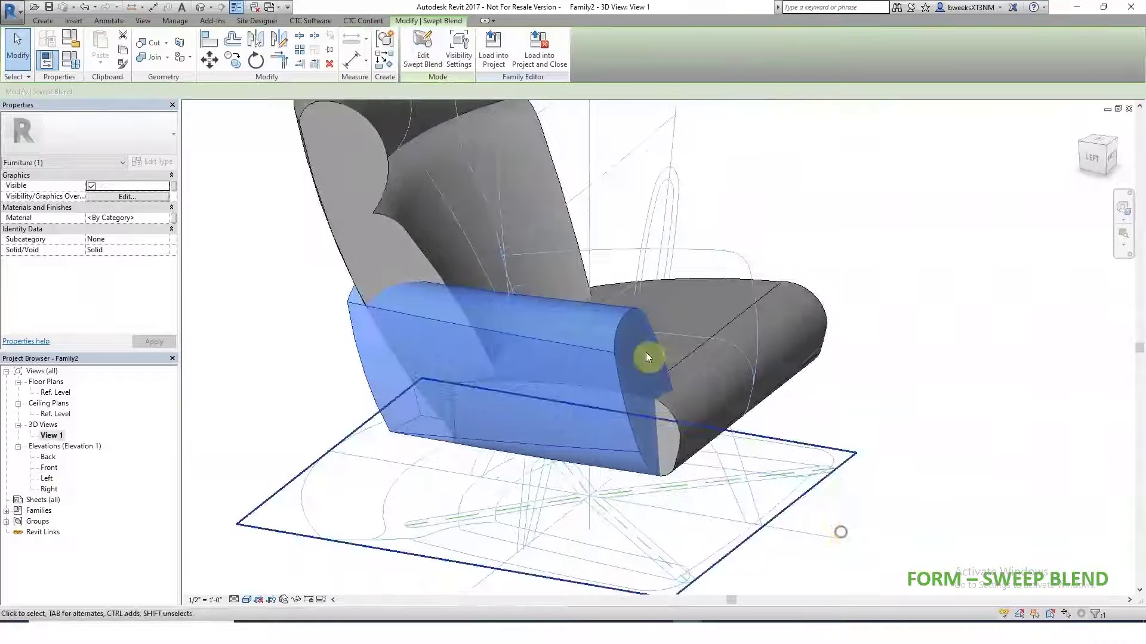
# - Reopen the armrest swept blend's path for editing and stretch its front end forward past the seat
pyautogui.click(422, 48)
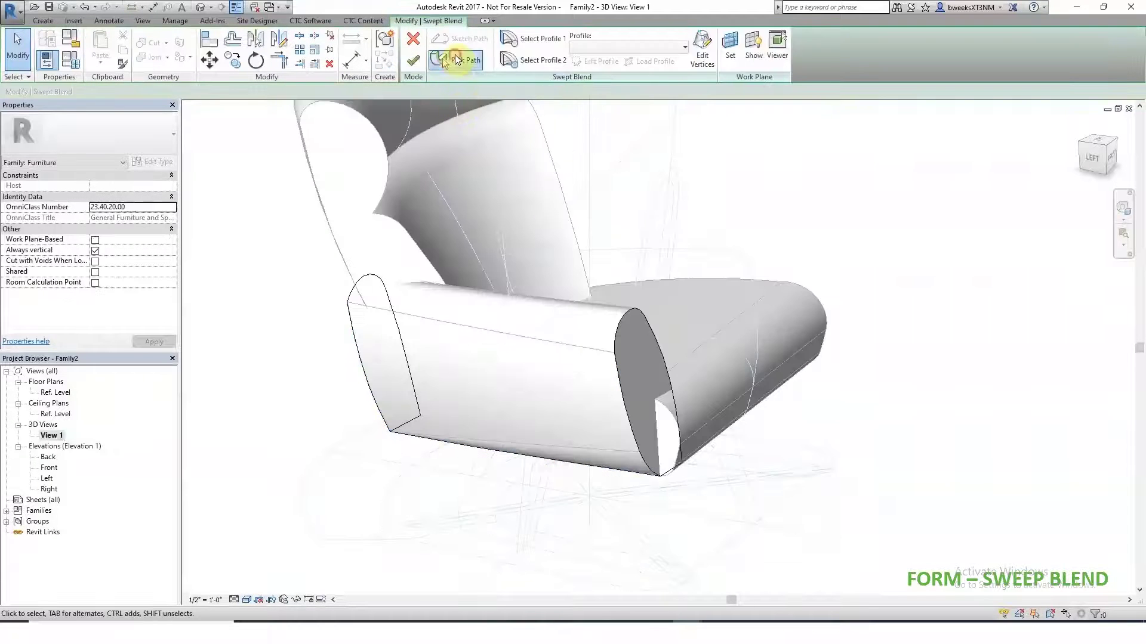
pyautogui.click(455, 60)
pyautogui.click(639, 475)
pyautogui.moveTo(663, 479); pyautogui.dragTo(678, 485)
# - In the Right elevation, draw a vertical symbolic line from the chair's front edge down toward the armrest path
pyautogui.doubleClick(58, 486)
pyautogui.scroll(1, 702, 375)
pyautogui.click(123, 20)
pyautogui.click(195, 42)
pyautogui.click(678, 348)
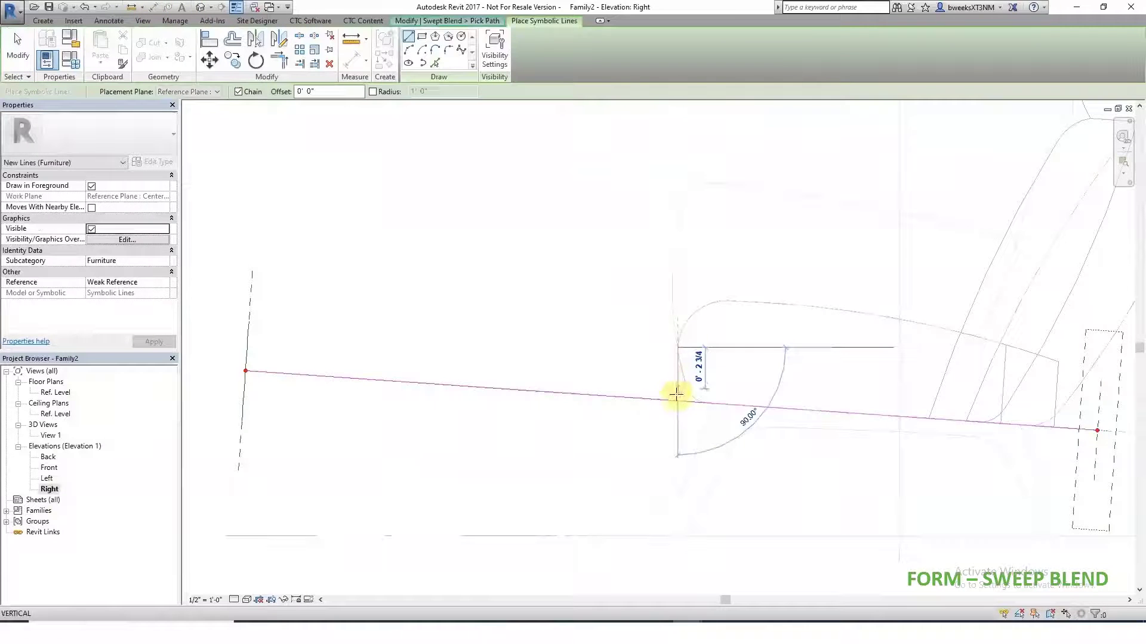
# - Try to move the front endpoint of the swept blend's path back to the seat's front edge
pyautogui.press('Escape')
pyautogui.press('Escape')
pyautogui.click(482, 387)
pyautogui.moveTo(245, 373); pyautogui.dragTo(675, 402)
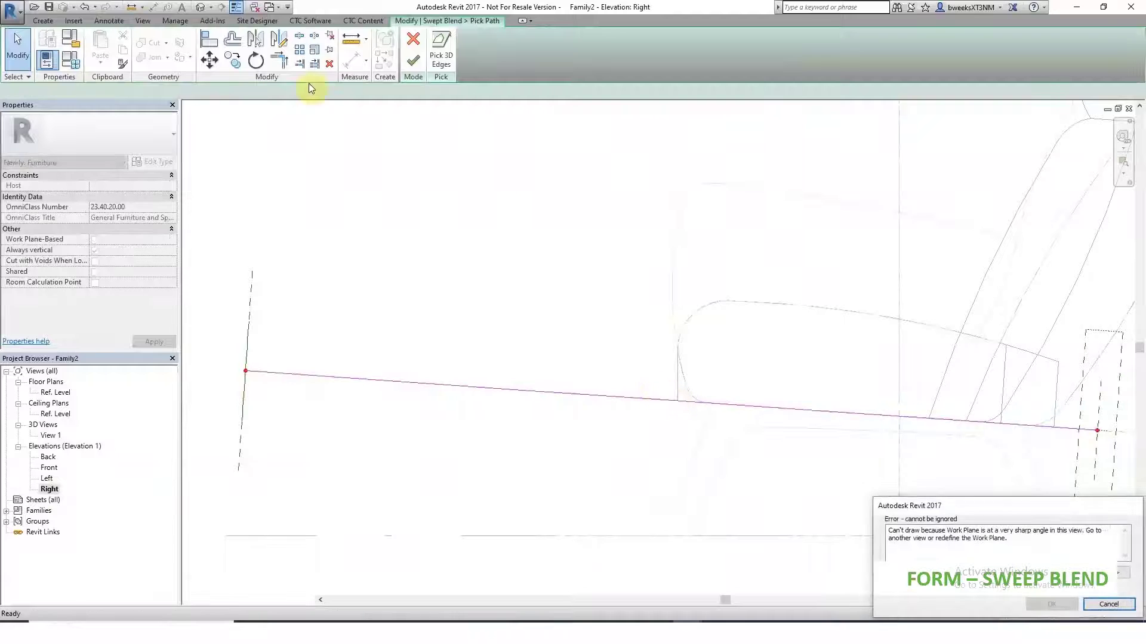
# - Trim the swept blend's path to the vertical symbolic line at the seat's front edge and finish the swept blend
pyautogui.press('Escape')
pyautogui.click(299, 63)
pyautogui.click(686, 400)
pyautogui.press('Escape')
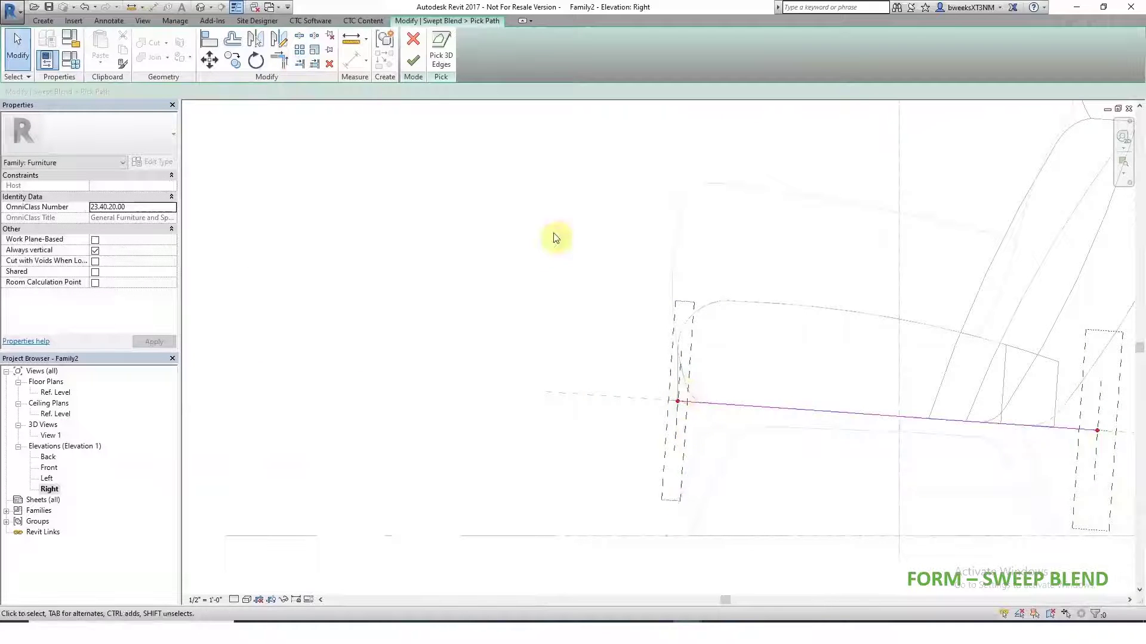
pyautogui.click(413, 62)
pyautogui.click(410, 62)
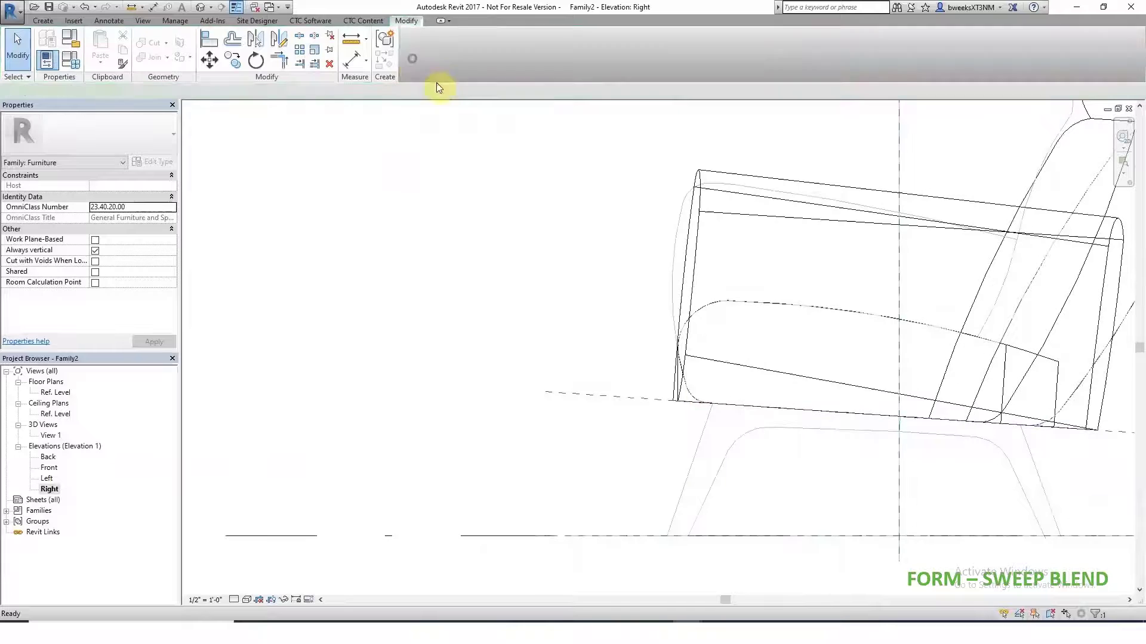
# - Examine the front end of the shortened armrest against the seat in the 3D view
pyautogui.click(688, 415)
pyautogui.click(676, 384)
pyautogui.click(650, 430)
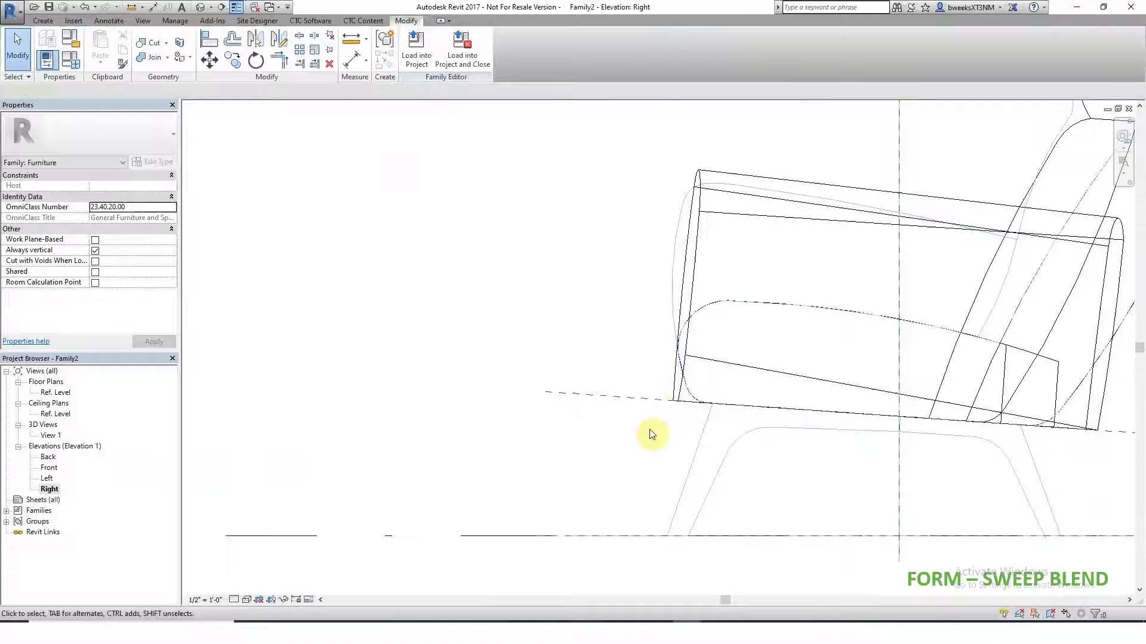
pyautogui.doubleClick(50, 435)
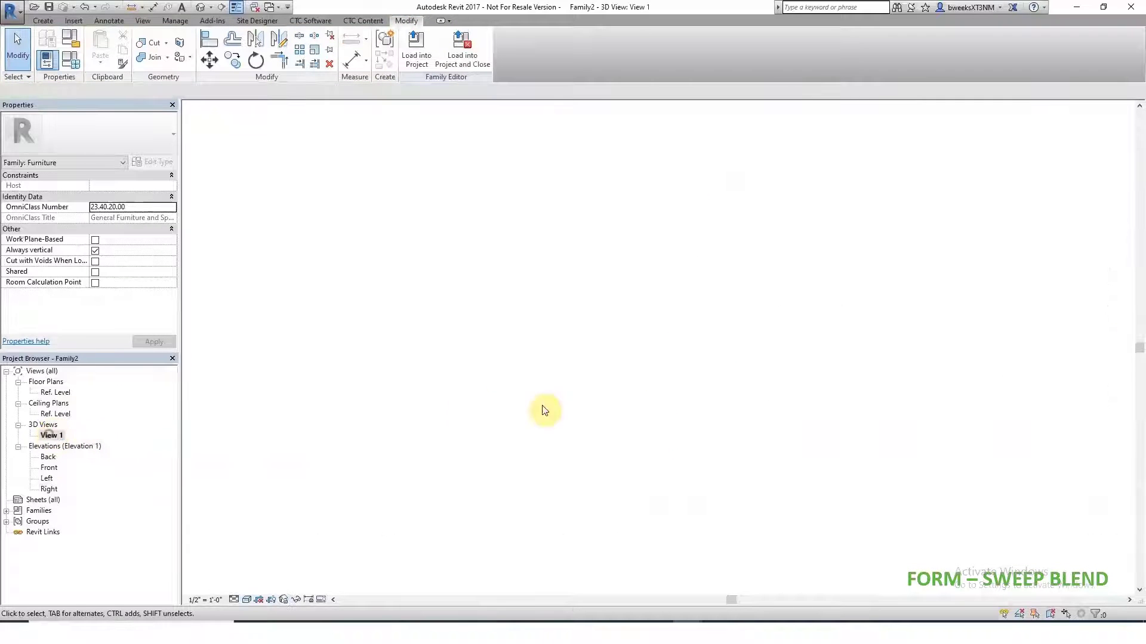
pyautogui.keyDown('shift'); pyautogui.moveTo(734, 422); pyautogui.dragTo(685, 516, button='middle'); pyautogui.keyUp('shift')
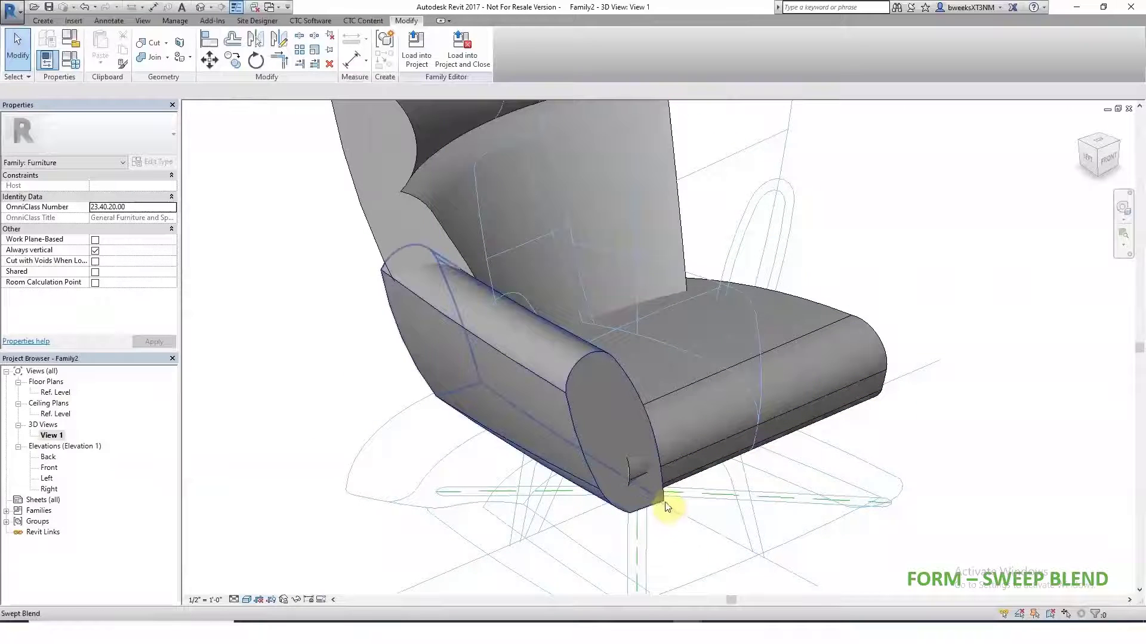
# - Reopen the armrest swept blend's path for editing and show its front end in the Right elevation
pyautogui.click(664, 503)
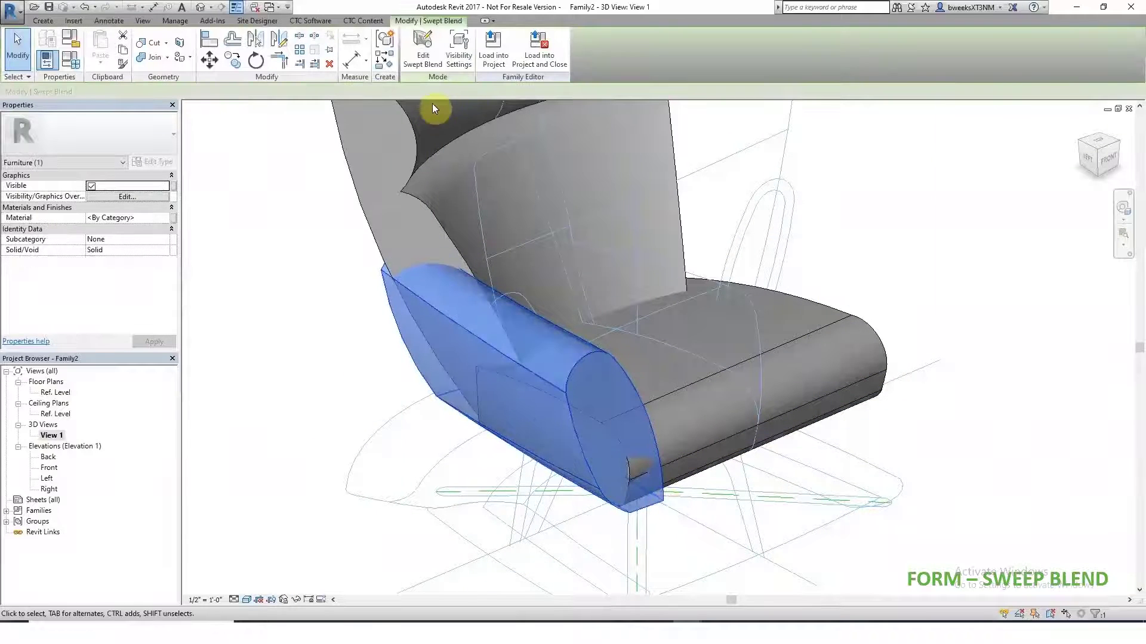
pyautogui.click(423, 59)
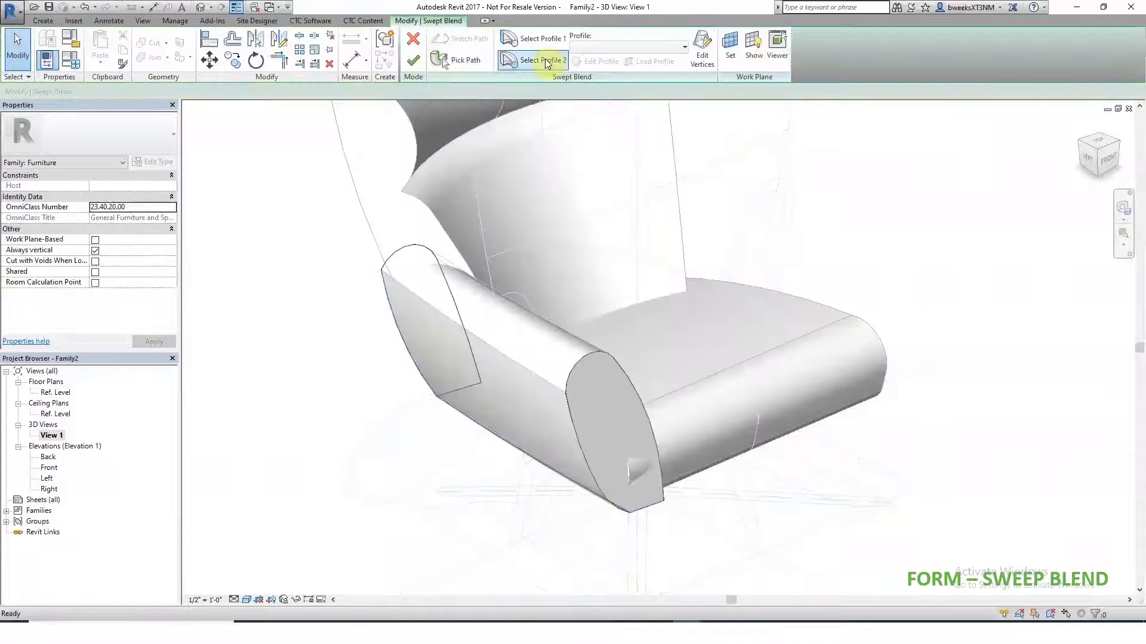
pyautogui.click(460, 59)
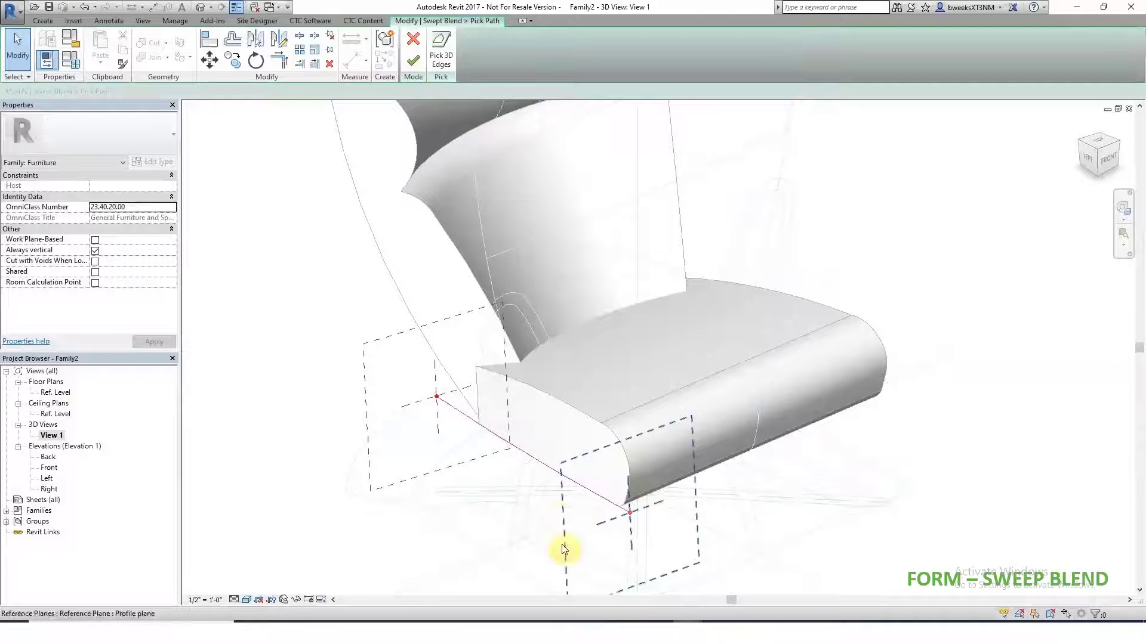
pyautogui.click(591, 495)
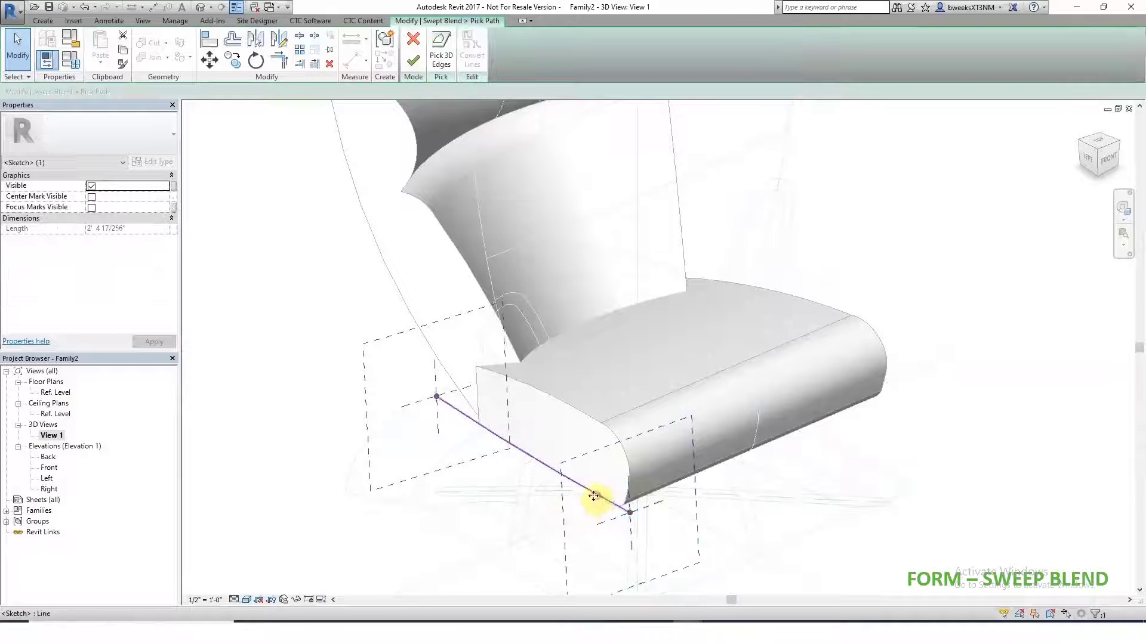
pyautogui.doubleClick(49, 489)
pyautogui.scroll(3, 680, 400)
pyautogui.scroll(2, 685, 399)
pyautogui.moveTo(684, 399)
pyautogui.mouseDown()
pyautogui.moveTo(669, 394)
pyautogui.moveTo(686, 415)
pyautogui.mouseUp()
pyautogui.press('Escape')
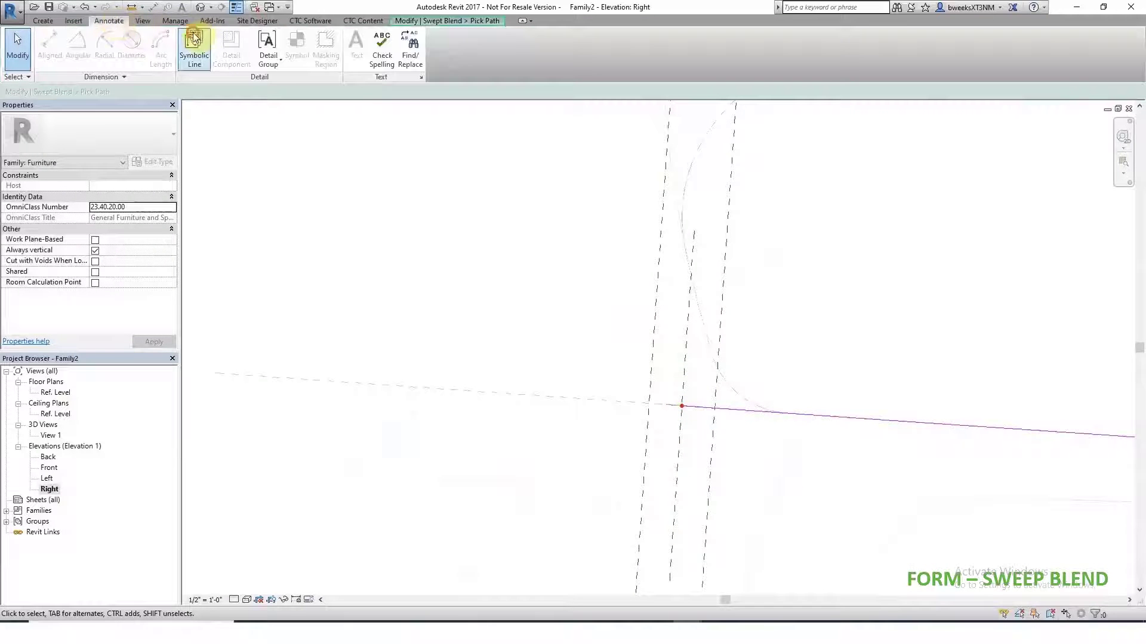
# - Draw a symbolic line from the seat's front edge down to the sloped reference plane, just ahead of the path's front end
pyautogui.click(194, 48)
pyautogui.click(680, 201)
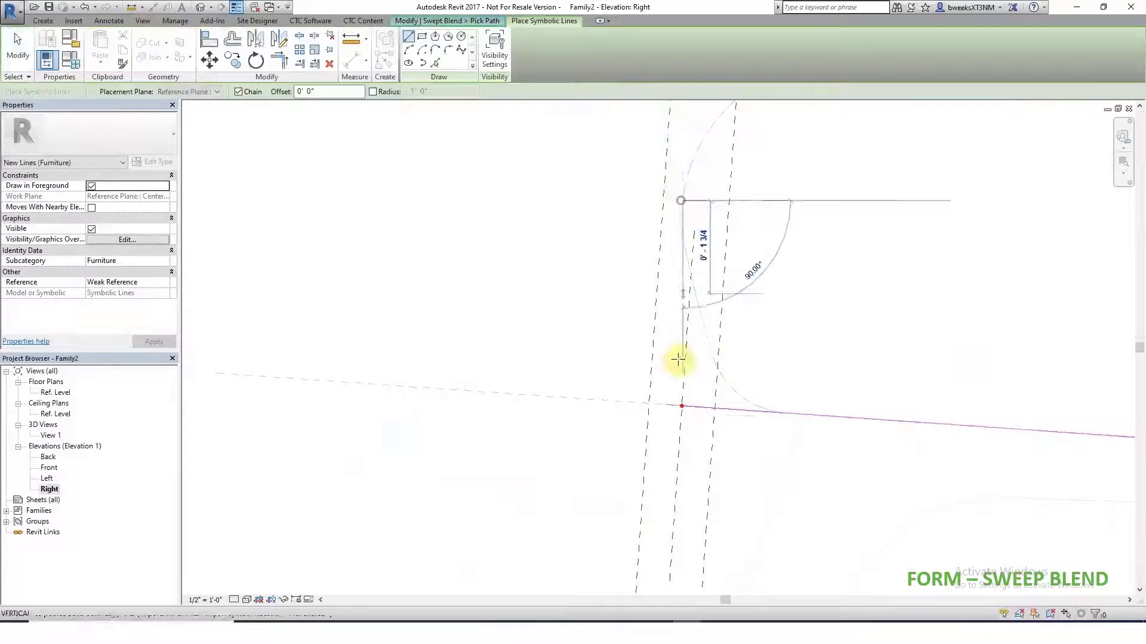
pyautogui.click(671, 405)
pyautogui.press('Escape')
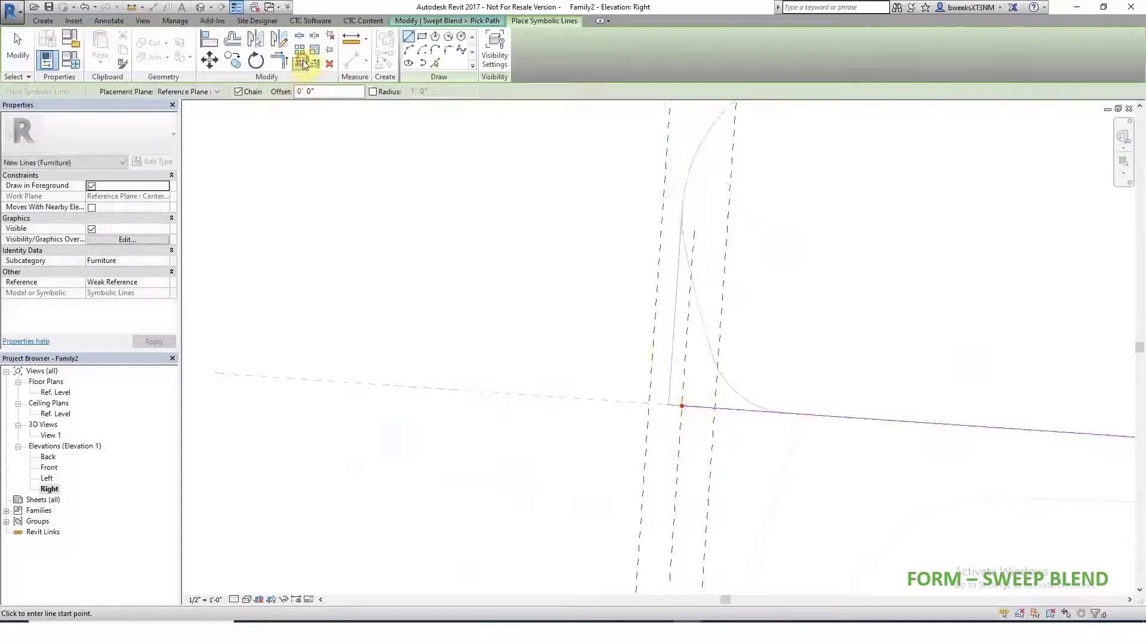
# - Extend the armrest's path to the new symbolic line and finish the swept blend
pyautogui.click(300, 63)
pyautogui.press('Escape')
pyautogui.click(413, 61)
pyautogui.click(416, 63)
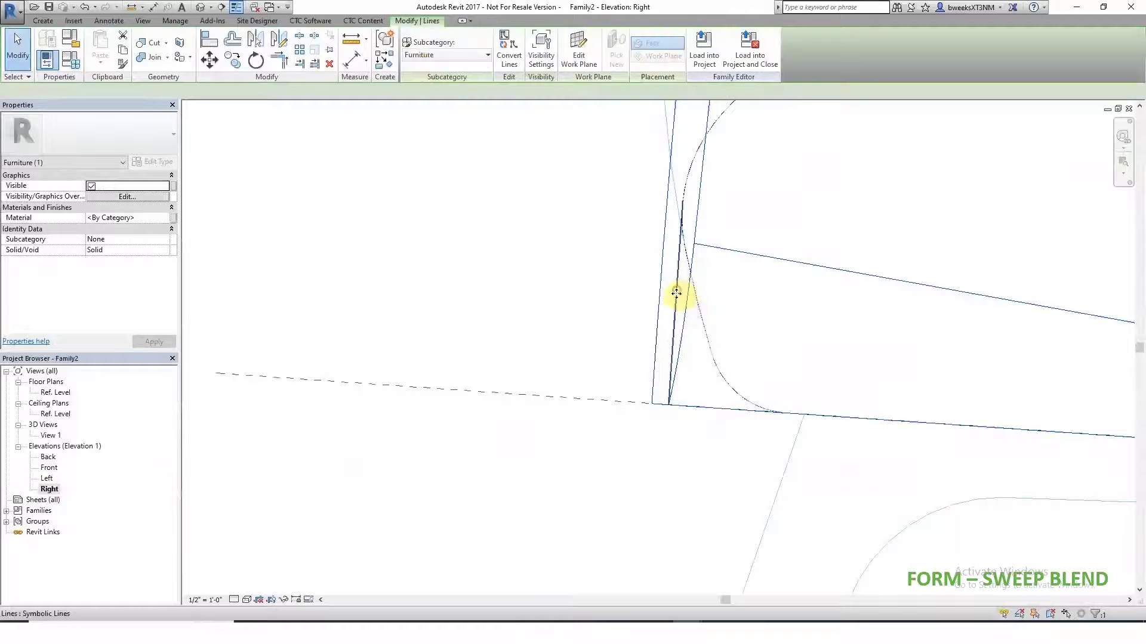
# - Inspect the adjusted armrest together with the whole chair in the 3D view
pyautogui.click(489, 404)
pyautogui.doubleClick(50, 436)
pyautogui.scroll(-5, 638, 453)
pyautogui.keyDown('shift'); pyautogui.moveTo(747, 474); pyautogui.dragTo(878, 447, button='middle'); pyautogui.keyUp('shift')
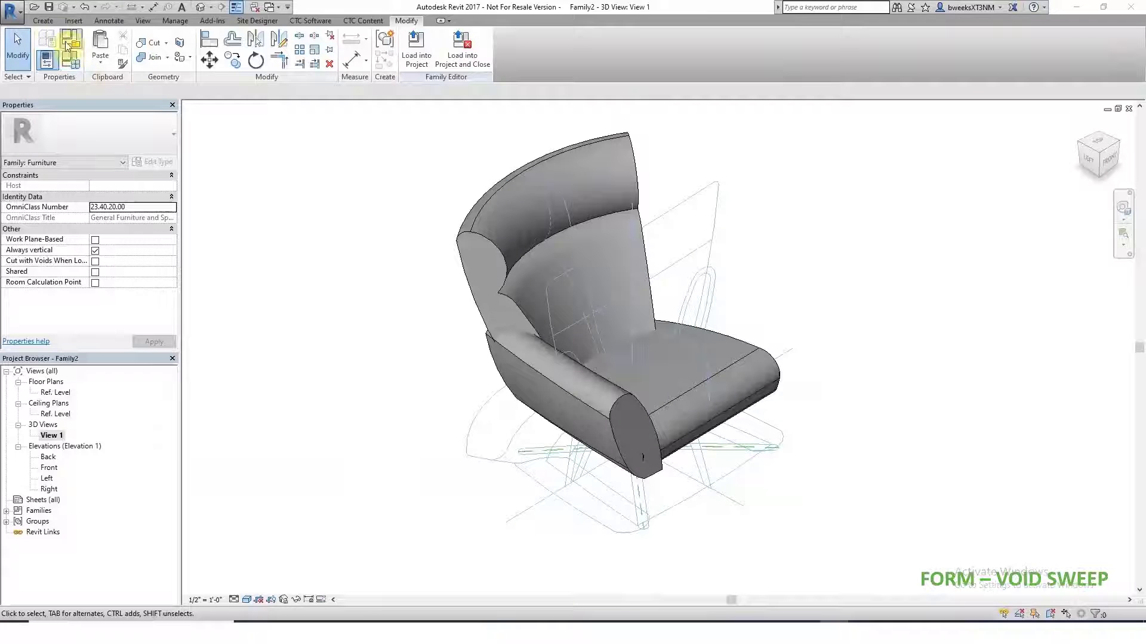
# - Start a void sweep, pick the curved bottom edge at the chair's rear as its path, and accept it in the Right elevation
pyautogui.click(45, 23)
pyautogui.click(232, 54)
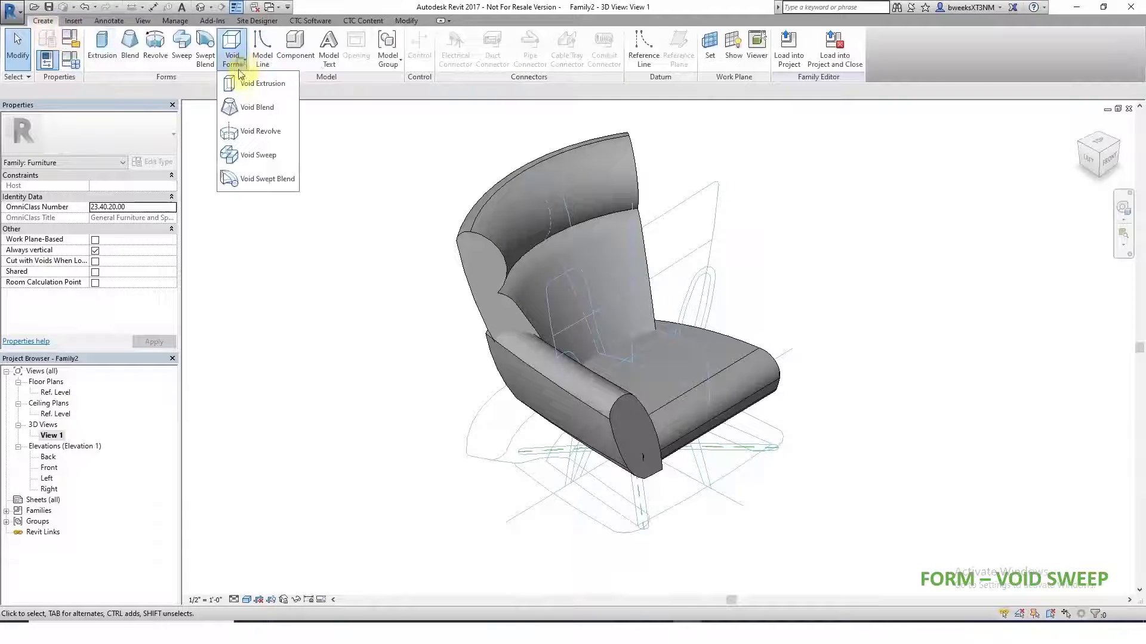
pyautogui.click(255, 160)
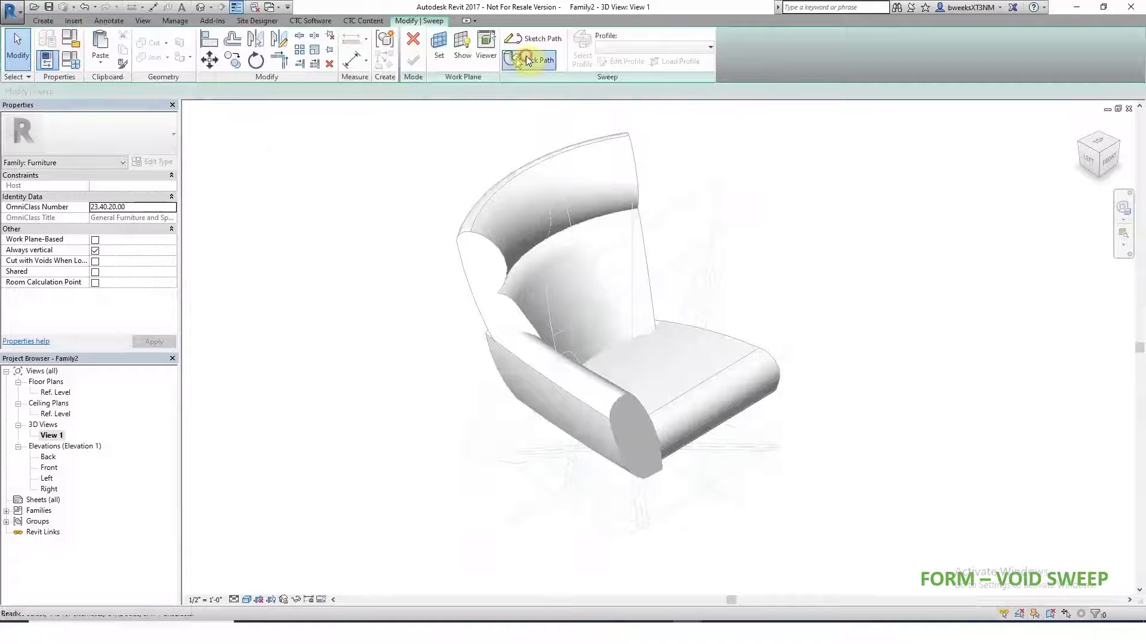
pyautogui.click(526, 59)
pyautogui.moveTo(440, 449)
pyautogui.keyDown('shift'); pyautogui.mouseDown(button='middle')
pyautogui.moveTo(481, 428)
pyautogui.moveTo(683, 209)
pyautogui.moveTo(570, 424)
pyautogui.mouseUp(button='middle'); pyautogui.keyUp('shift')
pyautogui.scroll(5, 561, 385)
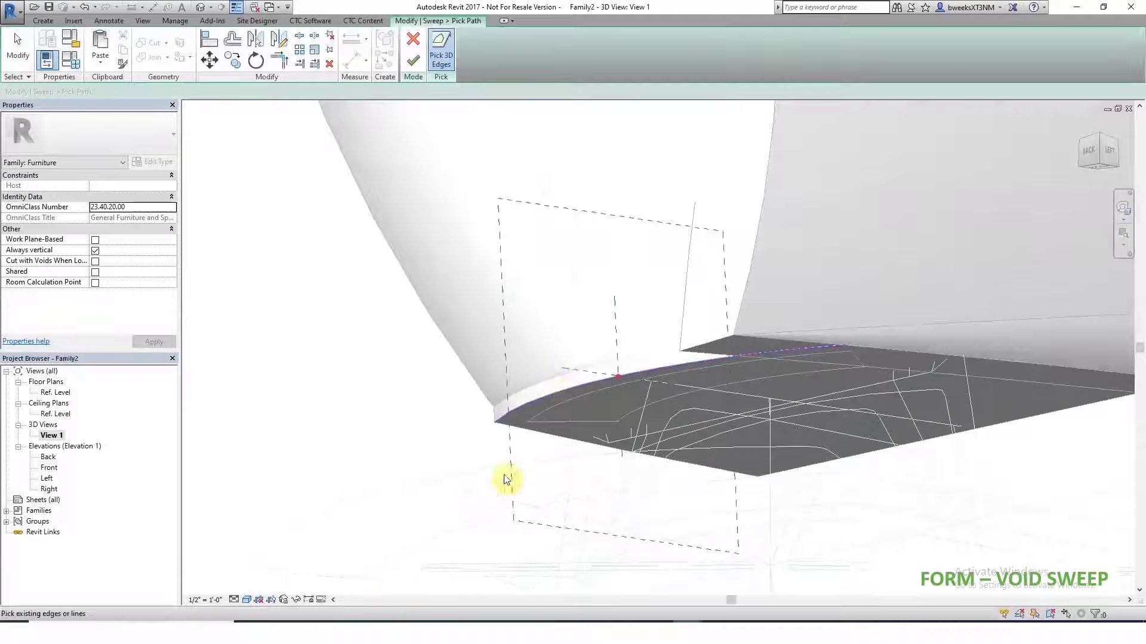
pyautogui.scroll(-5, 586, 382)
pyautogui.keyDown('shift'); pyautogui.moveTo(586, 382); pyautogui.dragTo(545, 567, button='middle'); pyautogui.keyUp('shift')
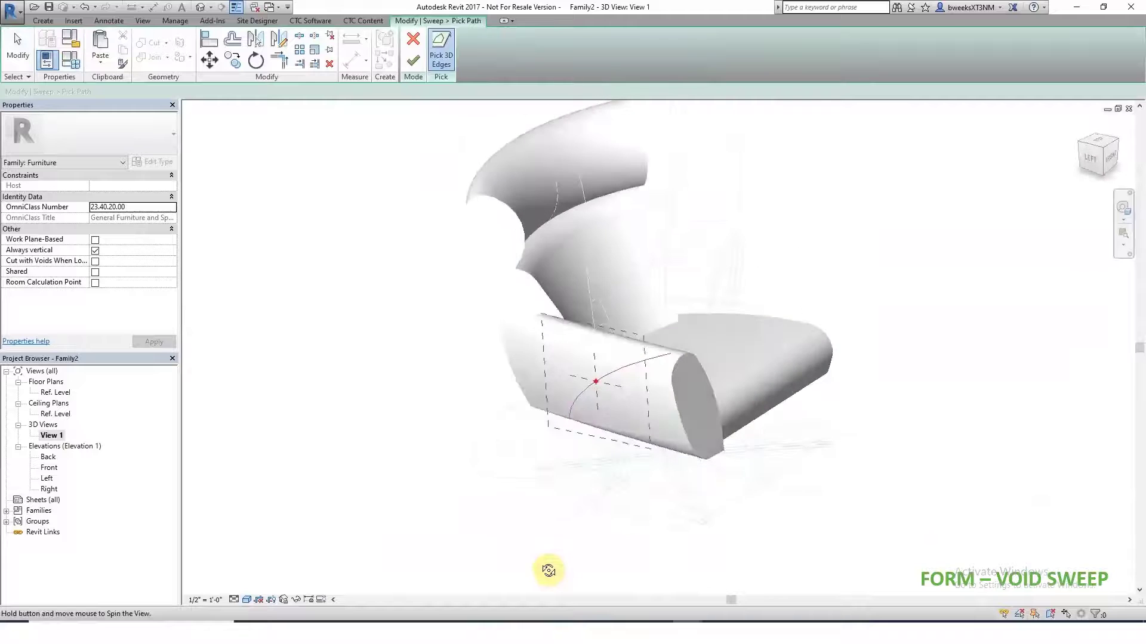
pyautogui.doubleClick(46, 489)
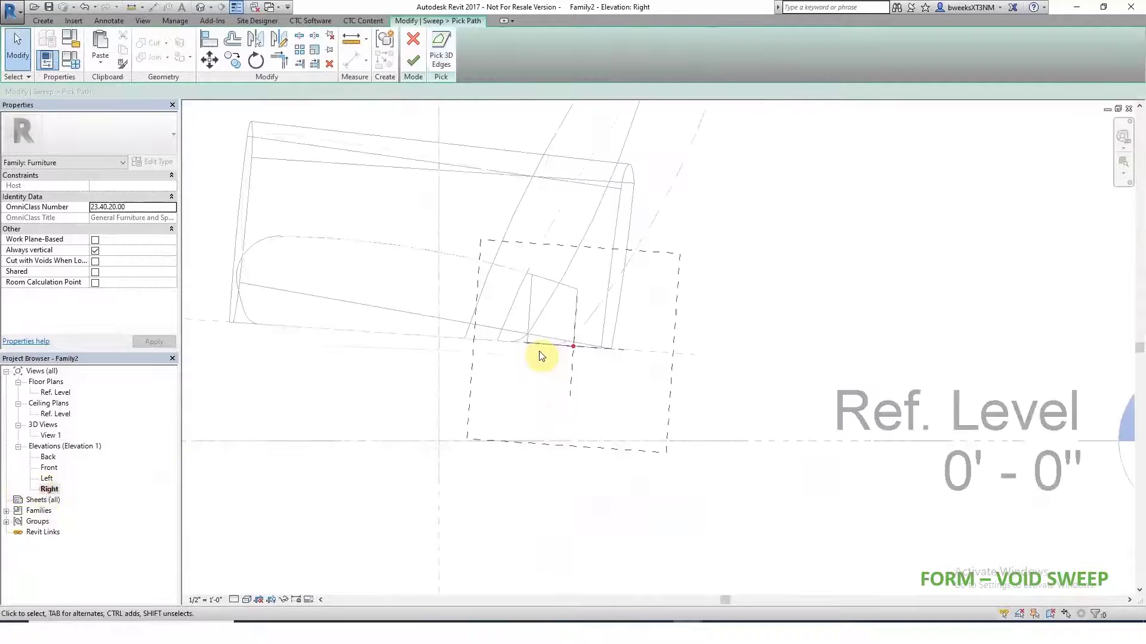
pyautogui.scroll(3, 656, 306)
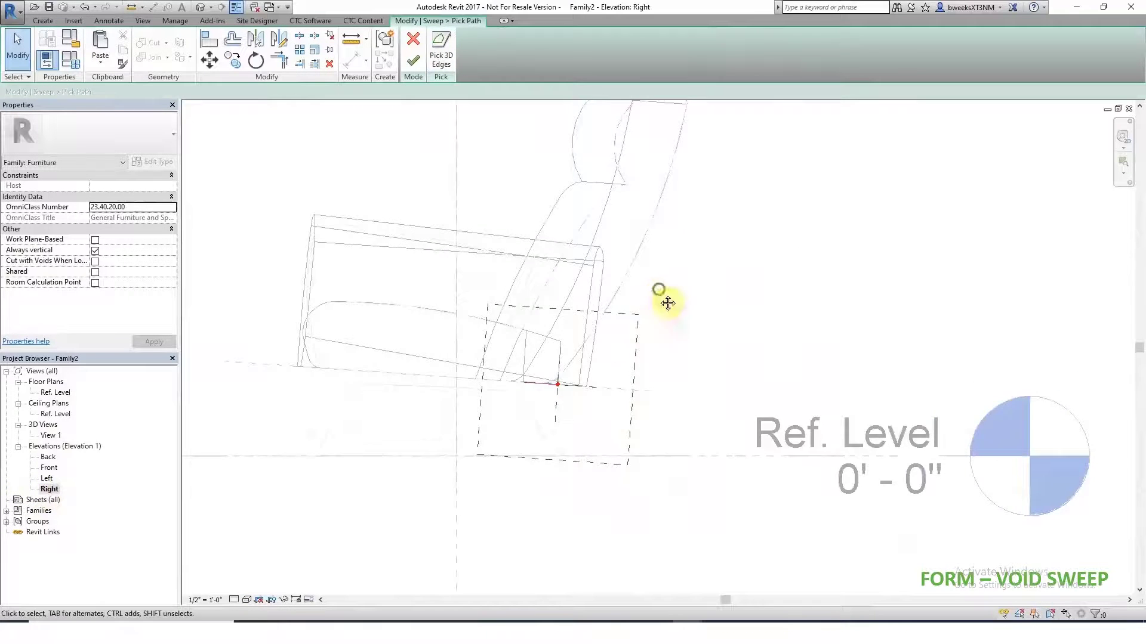
pyautogui.click(414, 58)
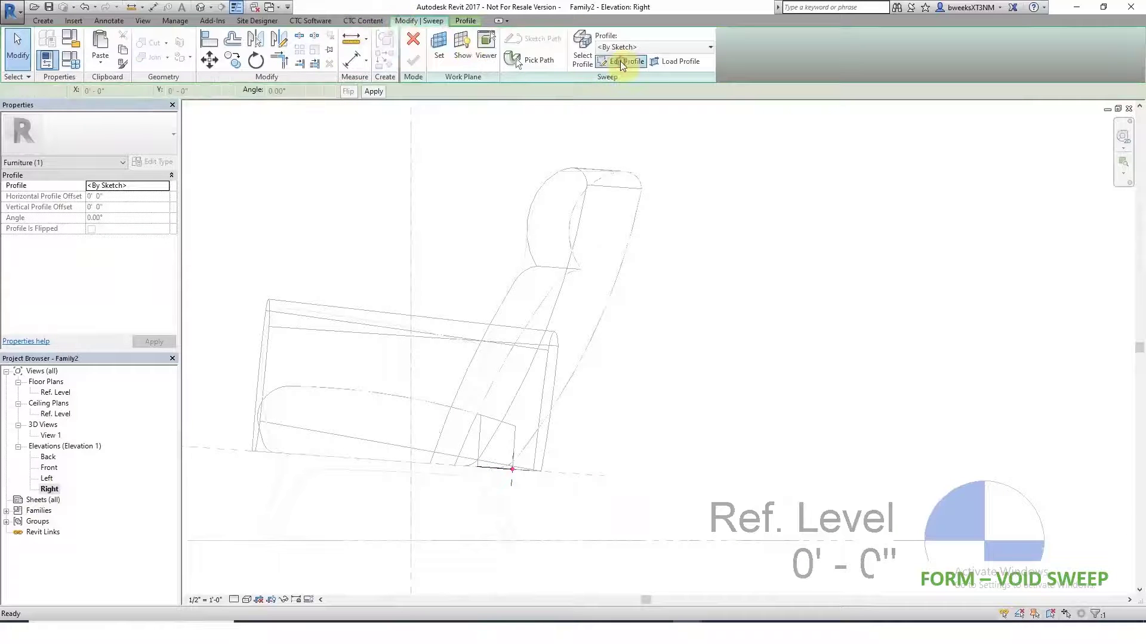
# - Begin the void's profile by picking the backrest's rear curve and the small arc at its lower end
pyautogui.click(620, 60)
pyautogui.click(461, 62)
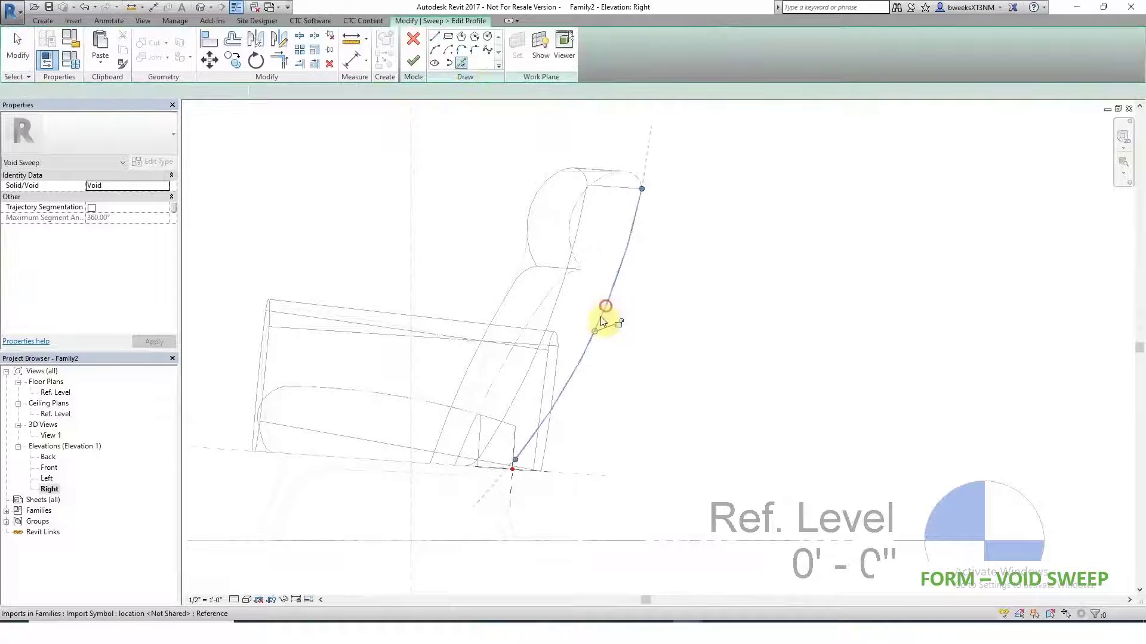
pyautogui.scroll(4, 511, 468)
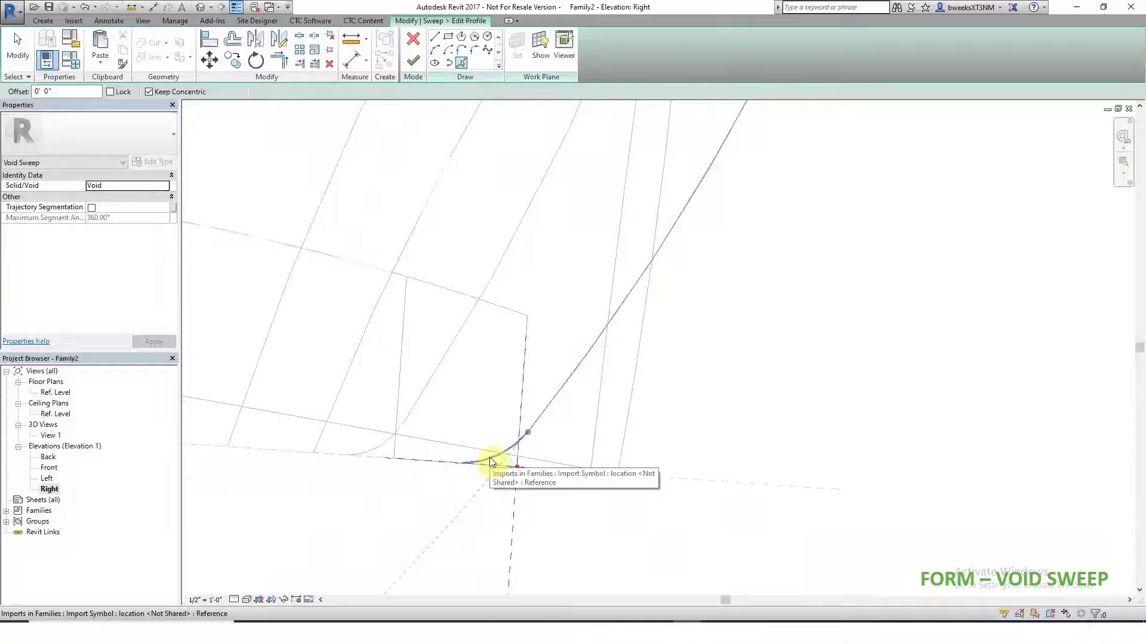
pyautogui.click(488, 461)
pyautogui.scroll(-3, 540, 477)
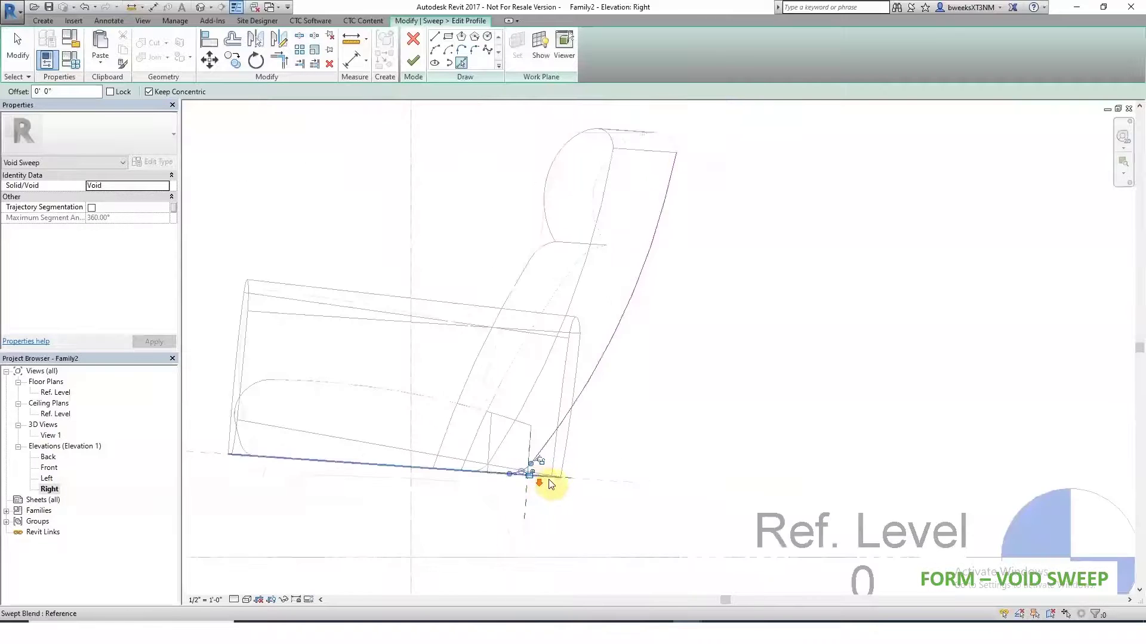
pyautogui.scroll(3, 529, 513)
pyautogui.scroll(2, 524, 517)
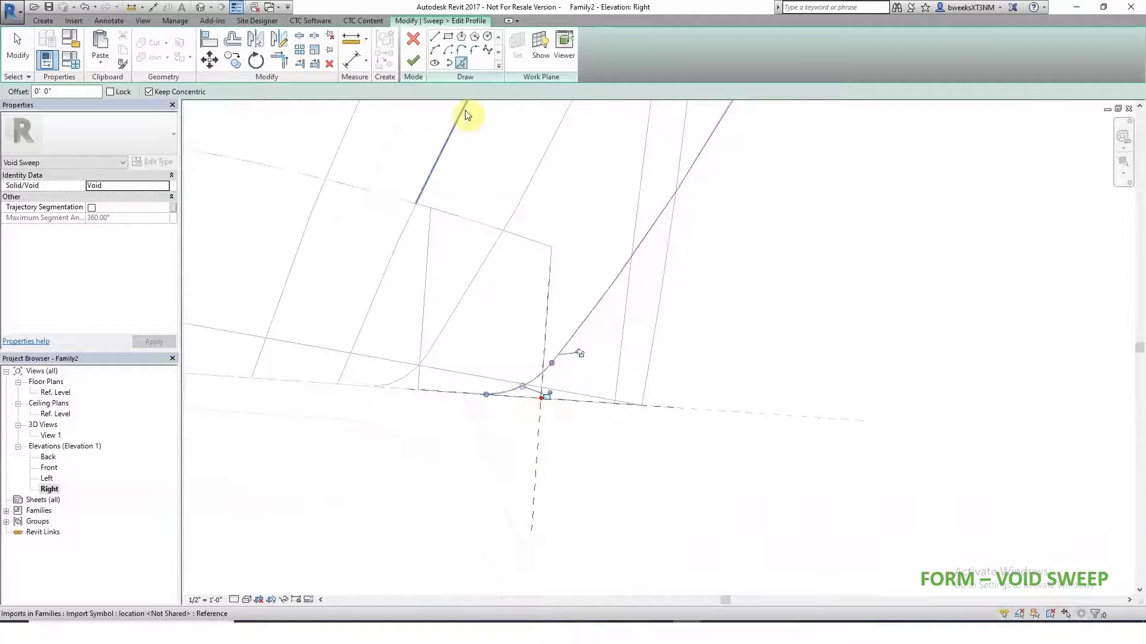
# - Add a profile line offset 1" below the armrest's bottom edge and connect the arc's lower end to it with zero offset
pyautogui.click(461, 64)
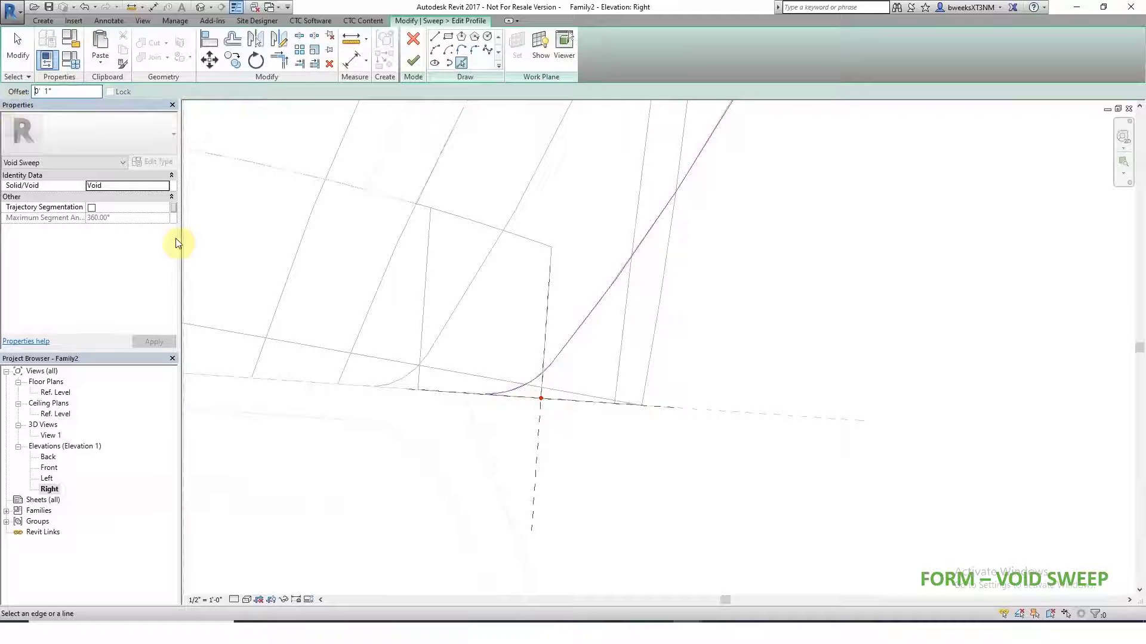
pyautogui.click(570, 403)
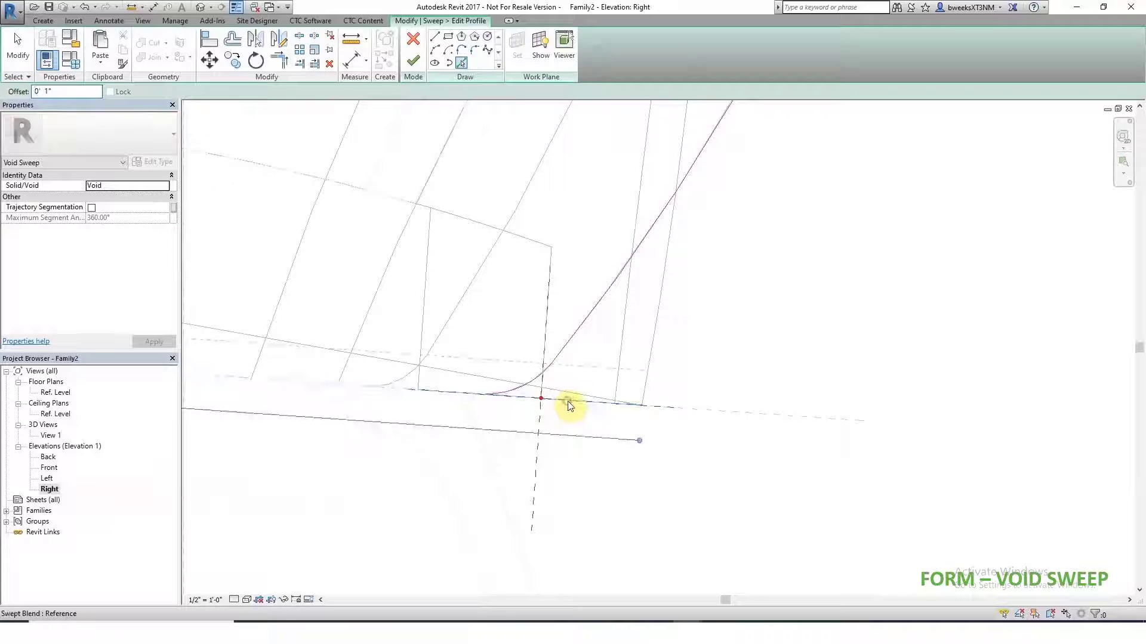
pyautogui.click(435, 38)
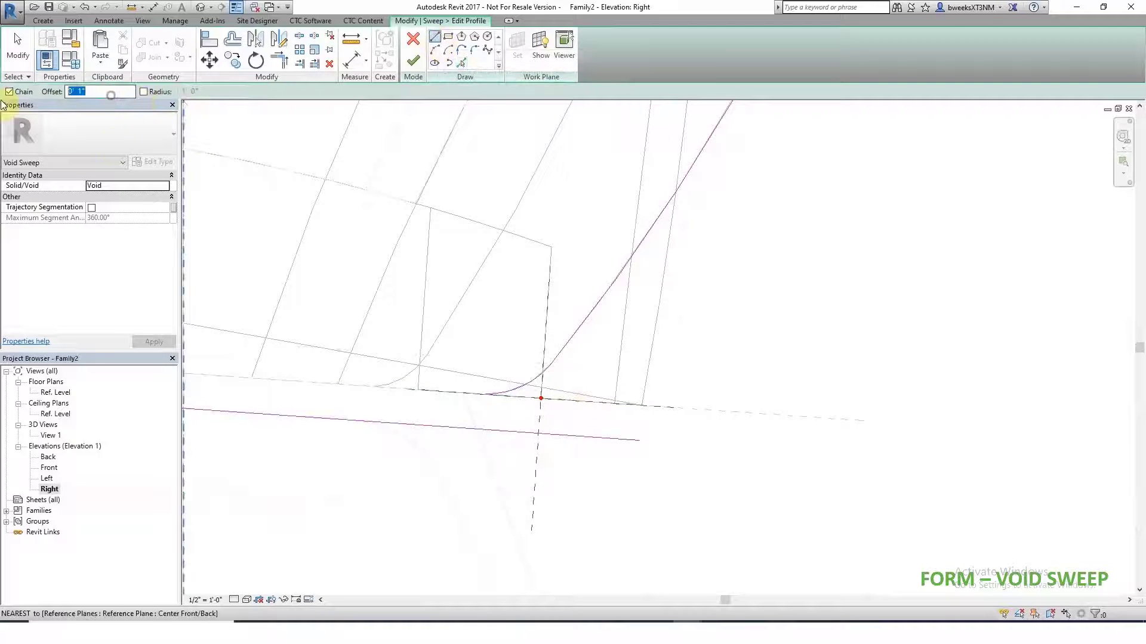
pyautogui.write('0')
pyautogui.click(487, 394)
pyautogui.scroll(3, 483, 428)
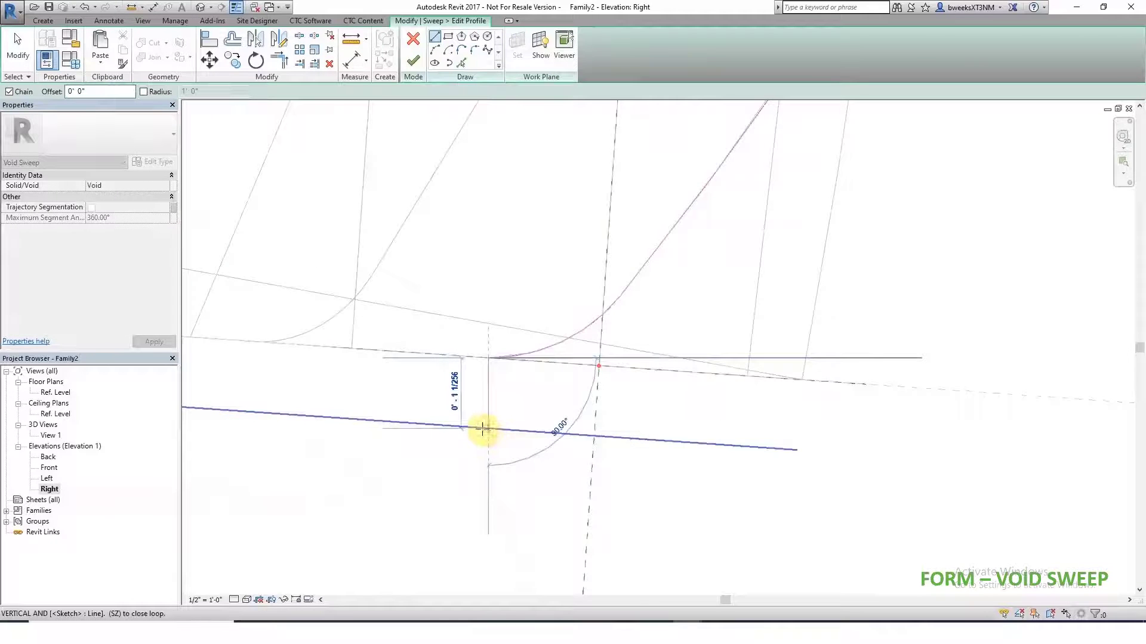
pyautogui.click(483, 429)
# - Draw a profile line about 2'-8" long from the top of the backrest's rear curve down behind the chair
pyautogui.scroll(-10, 493, 436)
pyautogui.scroll(-5, 607, 349)
pyautogui.scroll(4, 676, 140)
pyautogui.click(683, 138)
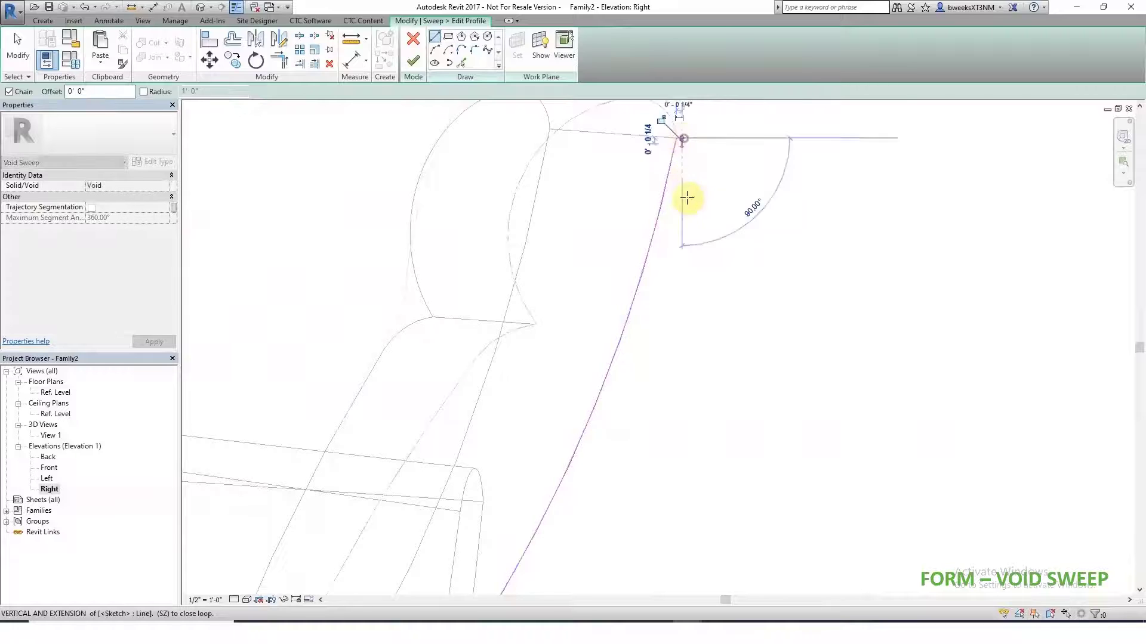
pyautogui.scroll(-4, 687, 198)
pyautogui.click(671, 420)
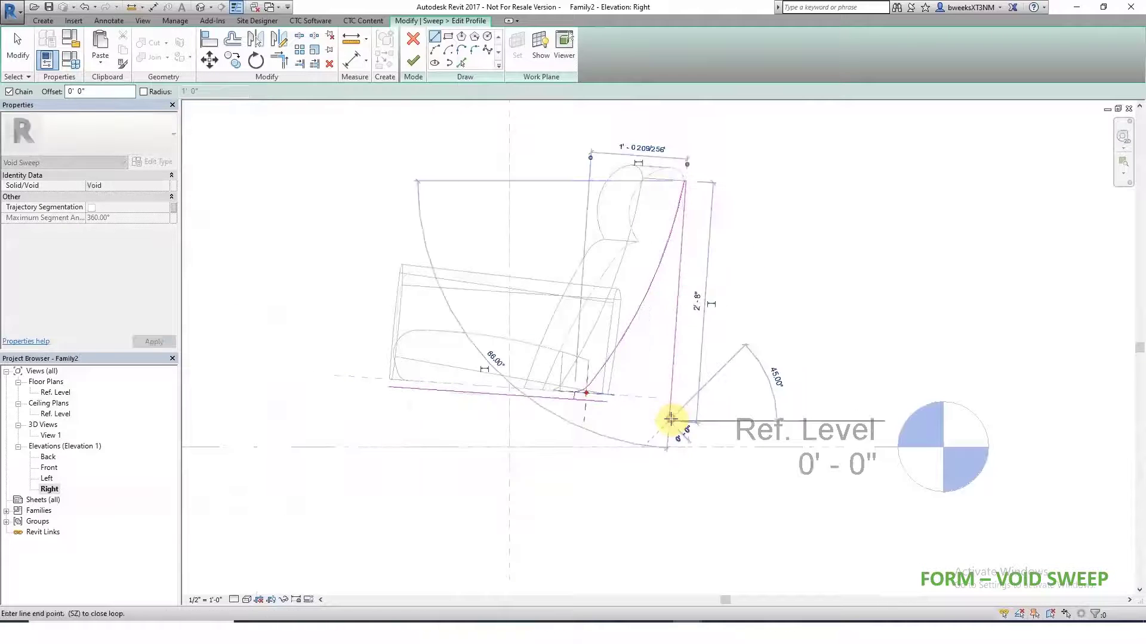
pyautogui.press('Escape')
# - Trim and extend the offset bottom line to corners with the short front line and the long rear line, closing the profile
pyautogui.click(284, 58)
pyautogui.scroll(3, 615, 439)
pyautogui.click(598, 382)
pyautogui.click(698, 377)
pyautogui.scroll(-4, 573, 382)
pyautogui.press('Escape')
pyautogui.press('Escape')
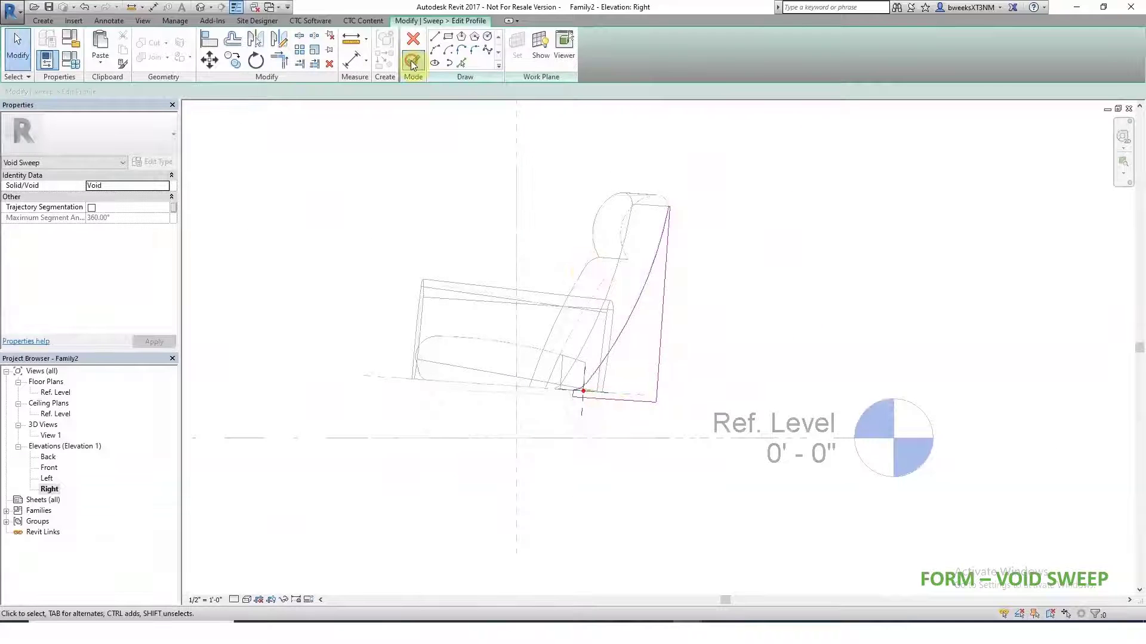
# - Finish the closed profile and complete the void sweep, unjoining the elements that conflict with it
pyautogui.click(412, 62)
pyautogui.click(417, 20)
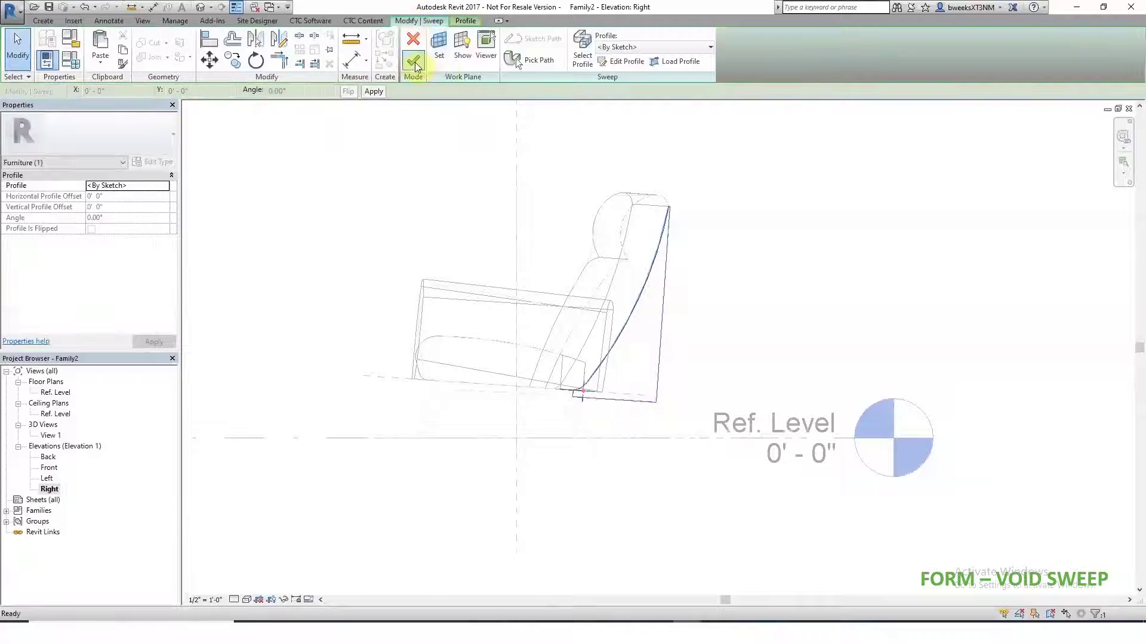
pyautogui.click(413, 62)
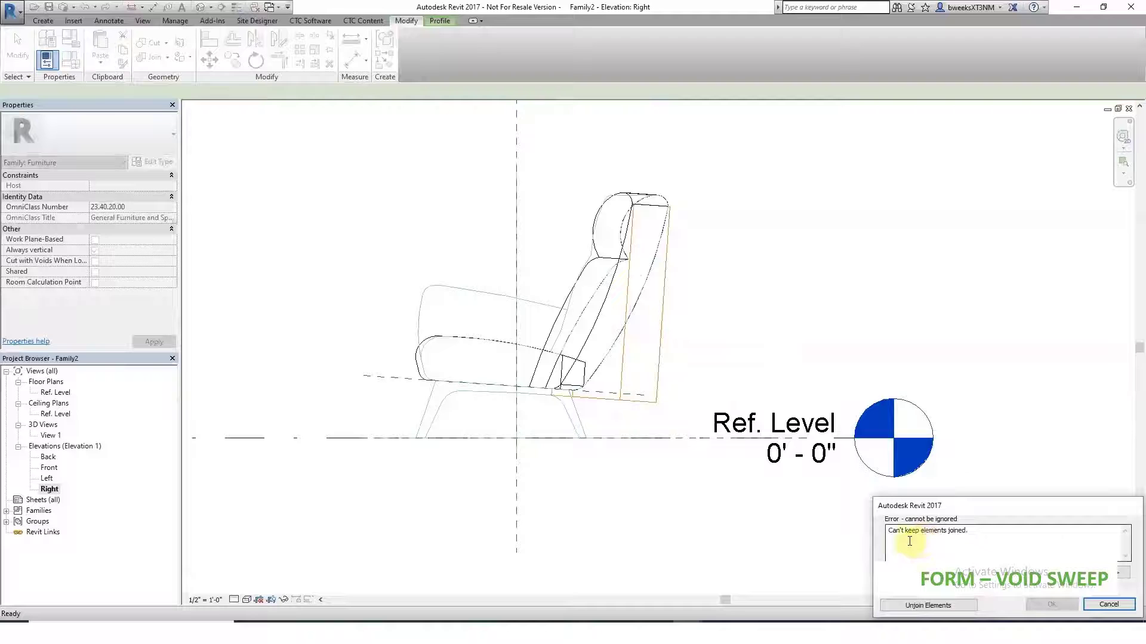
pyautogui.click(921, 606)
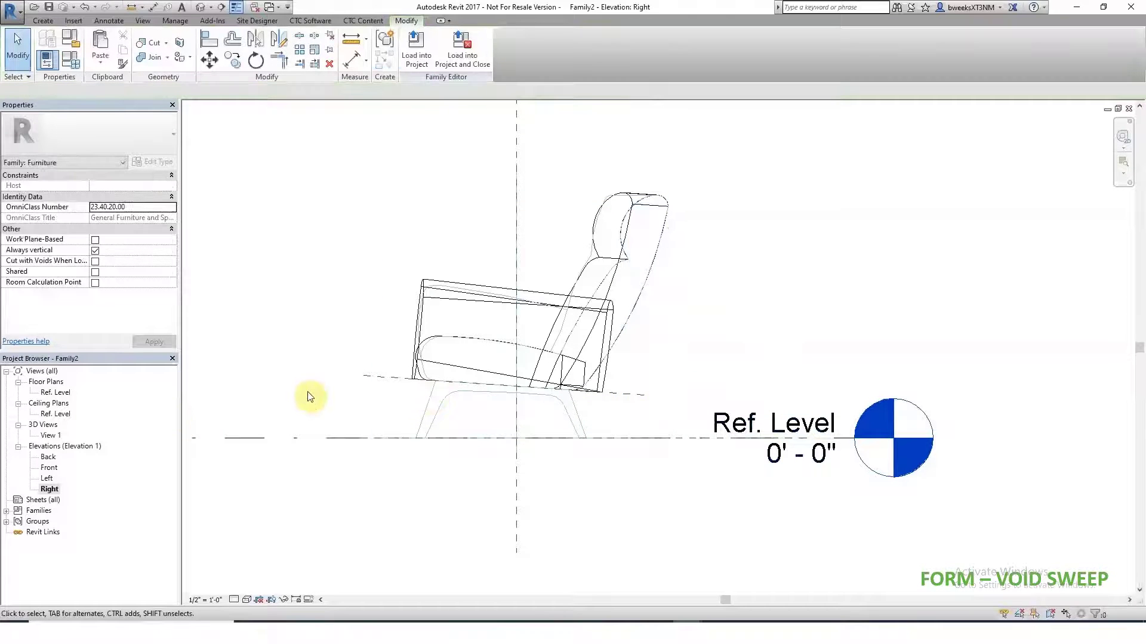
# - Examine the void sweep in 3D from behind and beneath the chair, especially where it meets the rear of the armrest
pyautogui.doubleClick(51, 436)
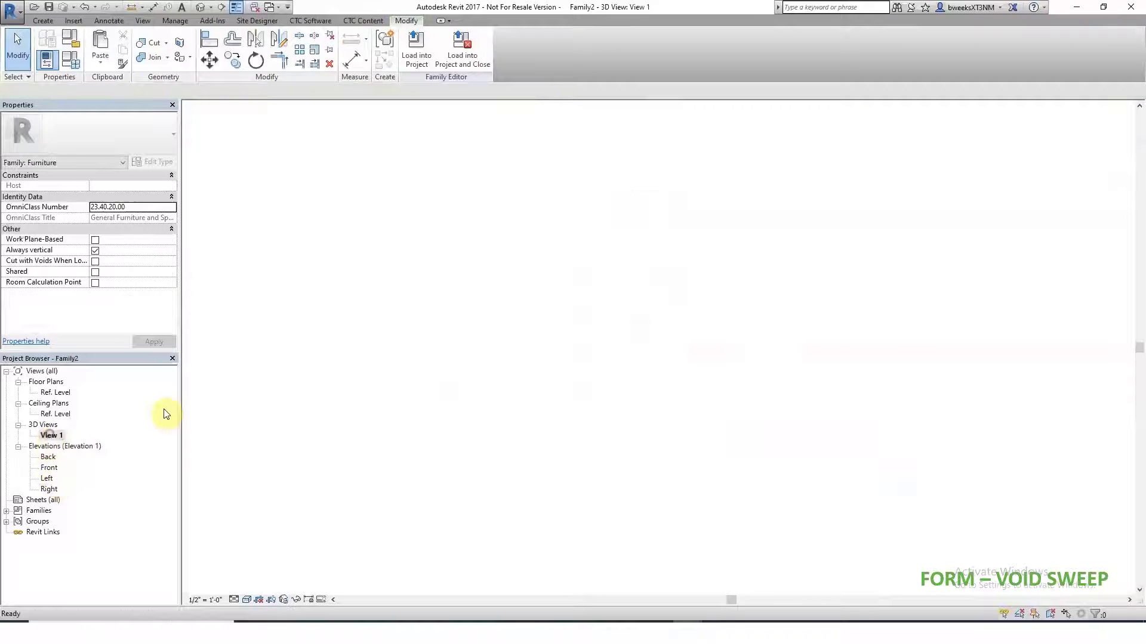
pyautogui.keyDown('shift'); pyautogui.moveTo(594, 461); pyautogui.dragTo(621, 410, button='middle'); pyautogui.keyUp('shift')
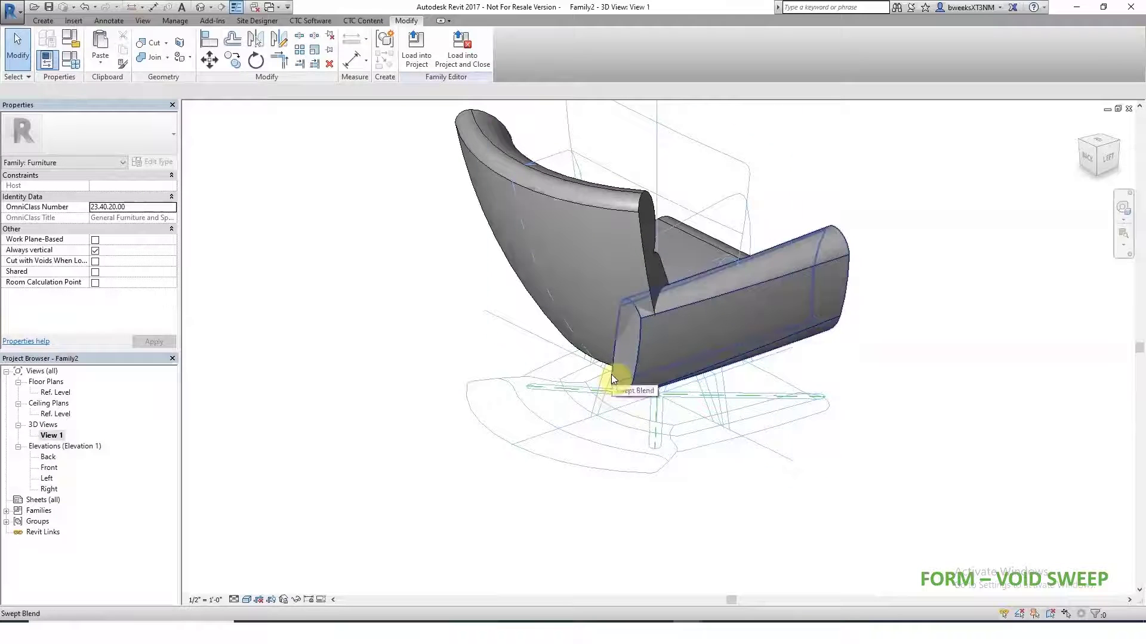
pyautogui.click(581, 357)
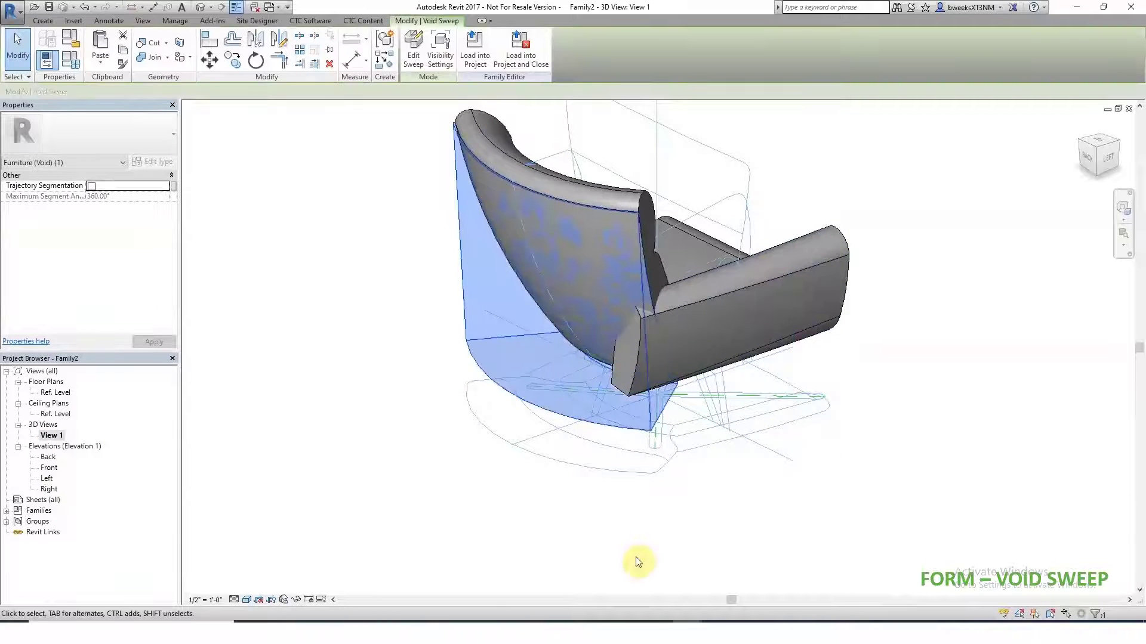
pyautogui.keyDown('shift'); pyautogui.moveTo(679, 543); pyautogui.dragTo(672, 292, button='middle'); pyautogui.keyUp('shift')
pyautogui.scroll(5, 724, 381)
pyautogui.keyDown('shift'); pyautogui.moveTo(722, 385); pyautogui.dragTo(704, 347, button='middle'); pyautogui.keyUp('shift')
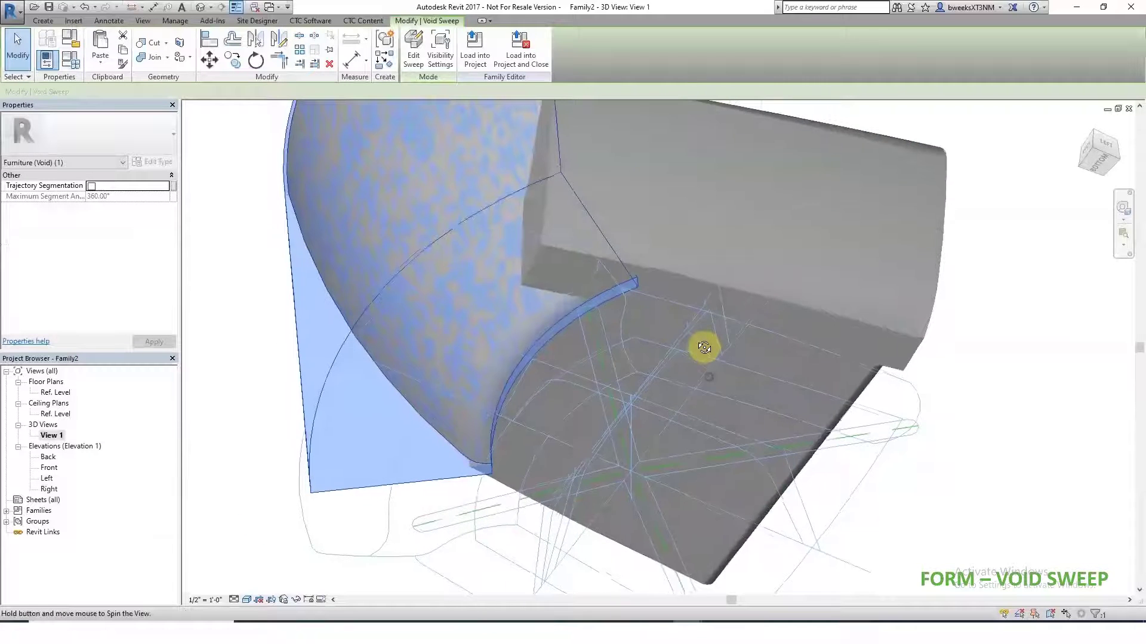
pyautogui.scroll(3, 648, 286)
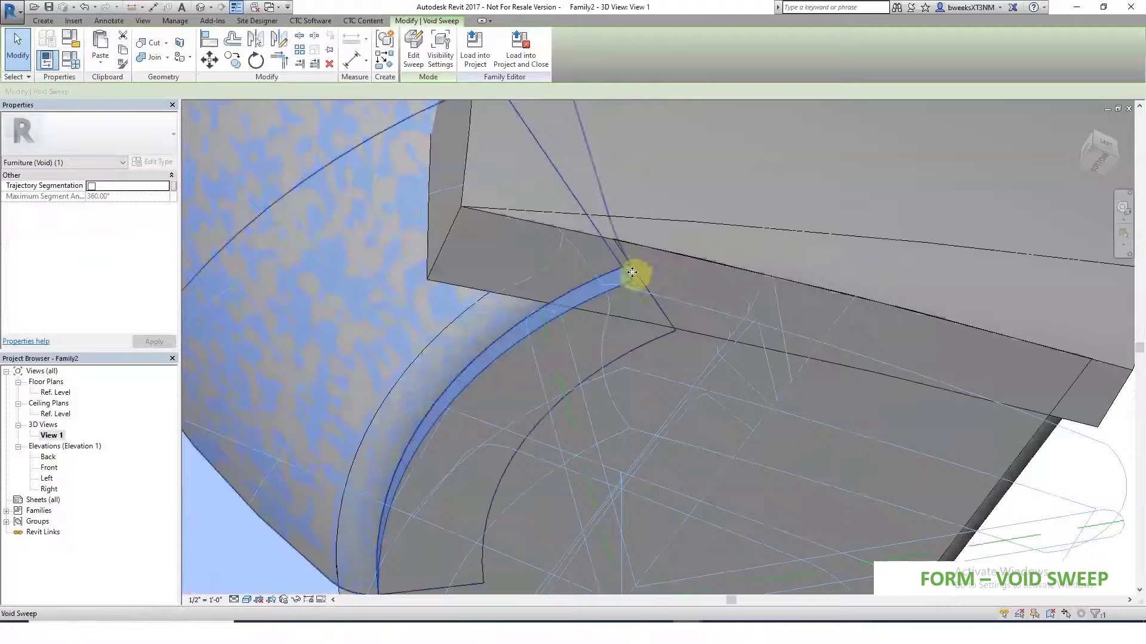
pyautogui.scroll(-5, 685, 352)
pyautogui.keyDown('shift'); pyautogui.moveTo(696, 314); pyautogui.dragTo(568, 542, button='middle'); pyautogui.keyUp('shift')
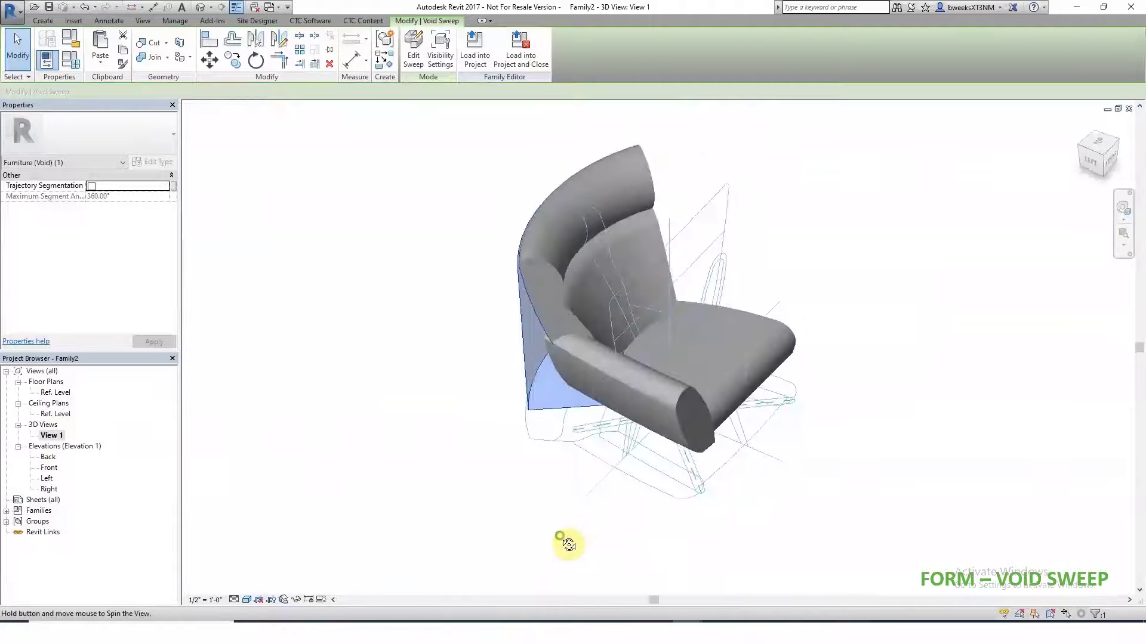
# - In the Ref. Level plan, add model lines offset 1'-0" to each side of the chair's vertical centre reference plane
pyautogui.doubleClick(66, 396)
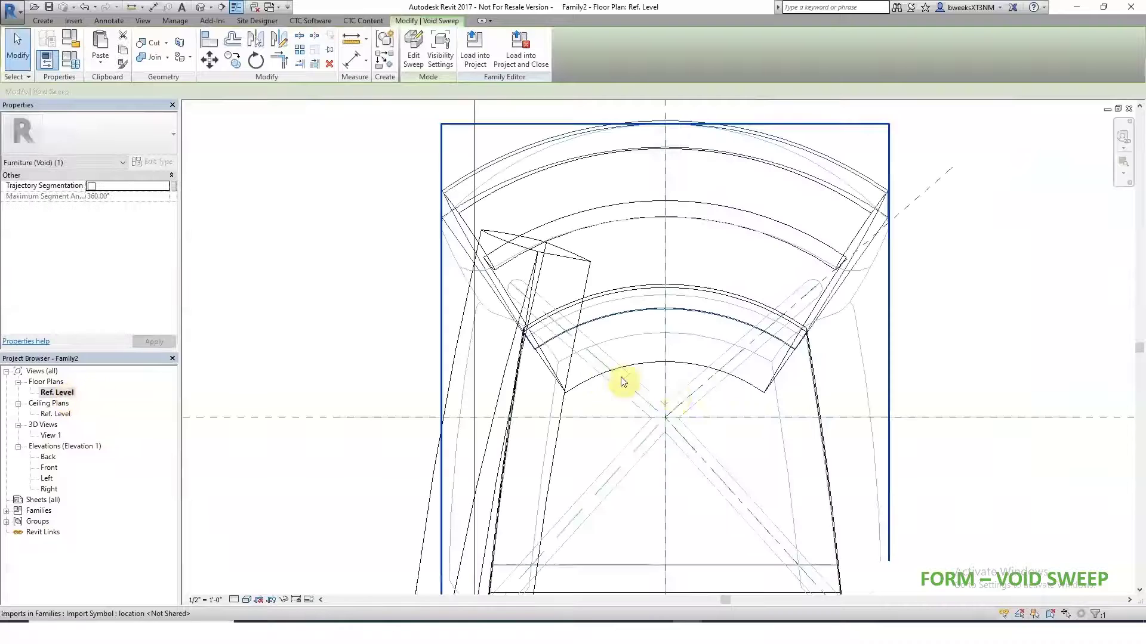
pyautogui.scroll(-3, 680, 321)
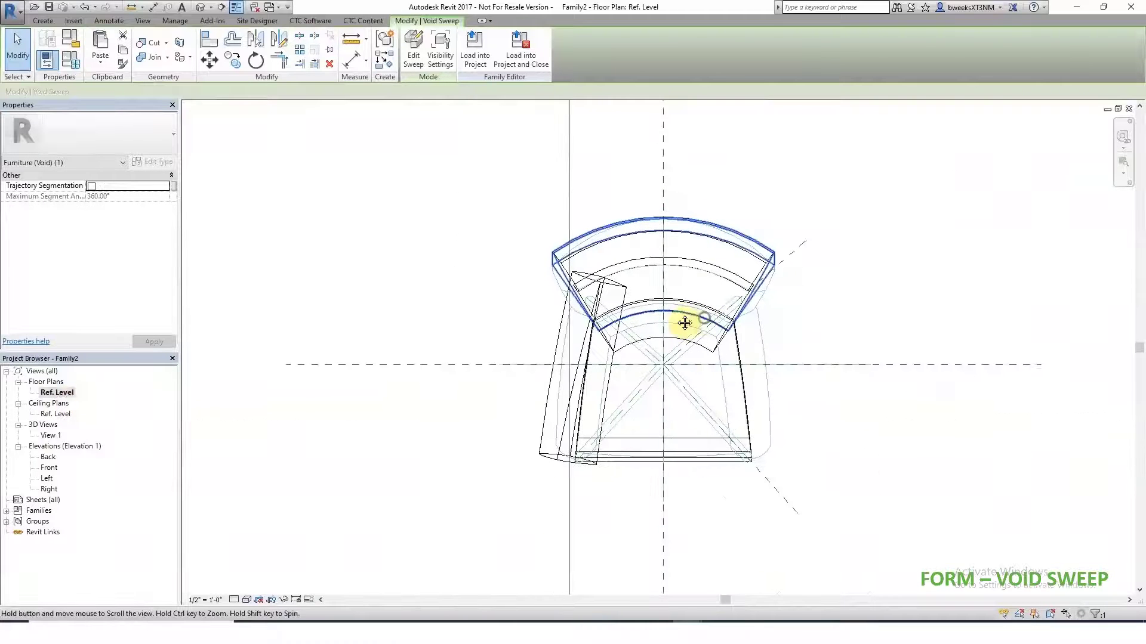
pyautogui.moveTo(686, 322); pyautogui.dragTo(640, 327, button='middle')
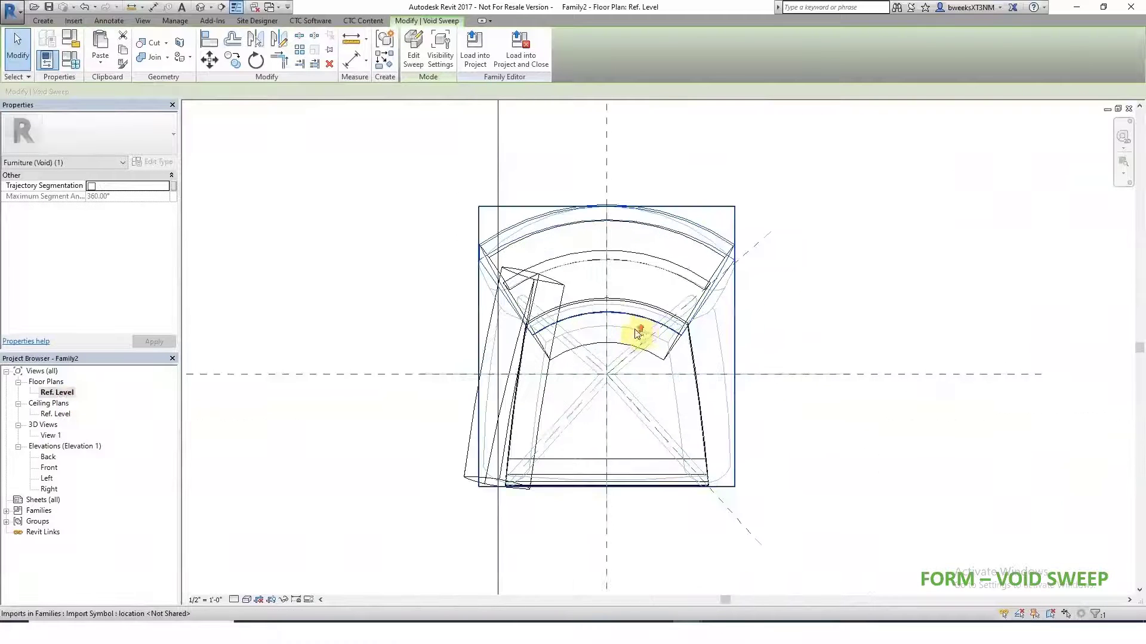
pyautogui.click(44, 22)
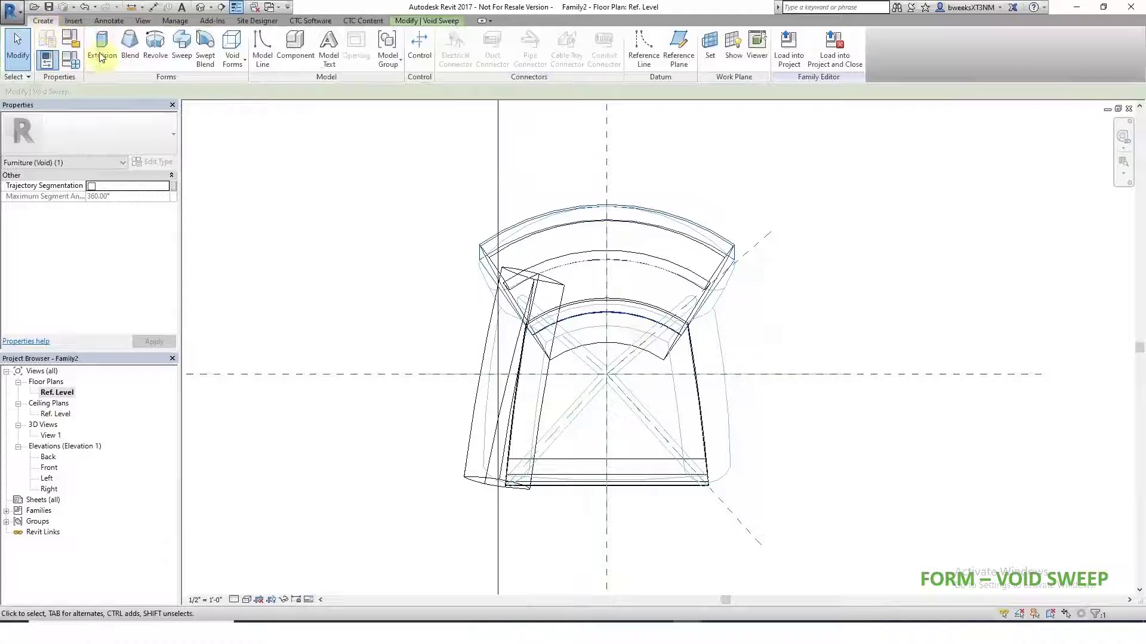
pyautogui.click(262, 48)
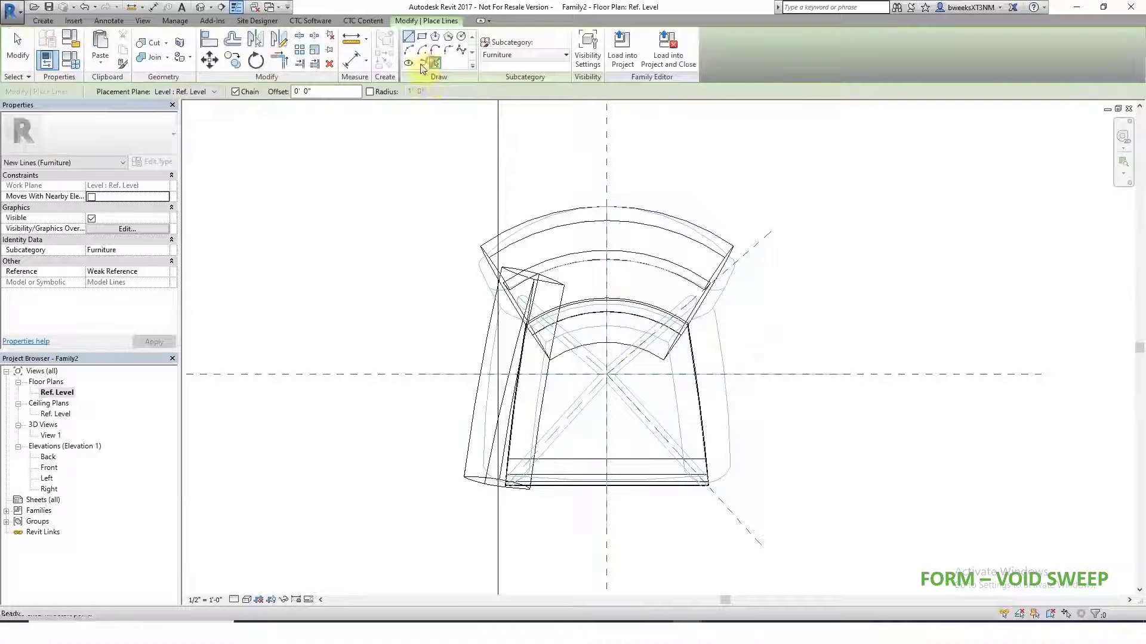
pyautogui.click(603, 171)
pyautogui.click(610, 174)
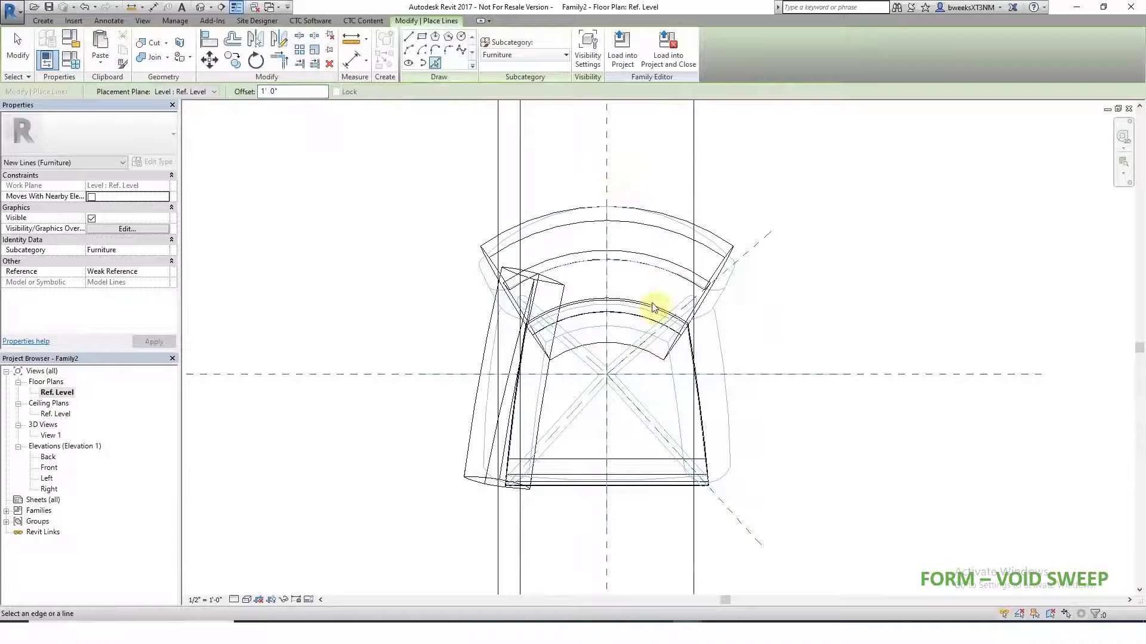
pyautogui.press('Escape')
pyautogui.press('Escape')
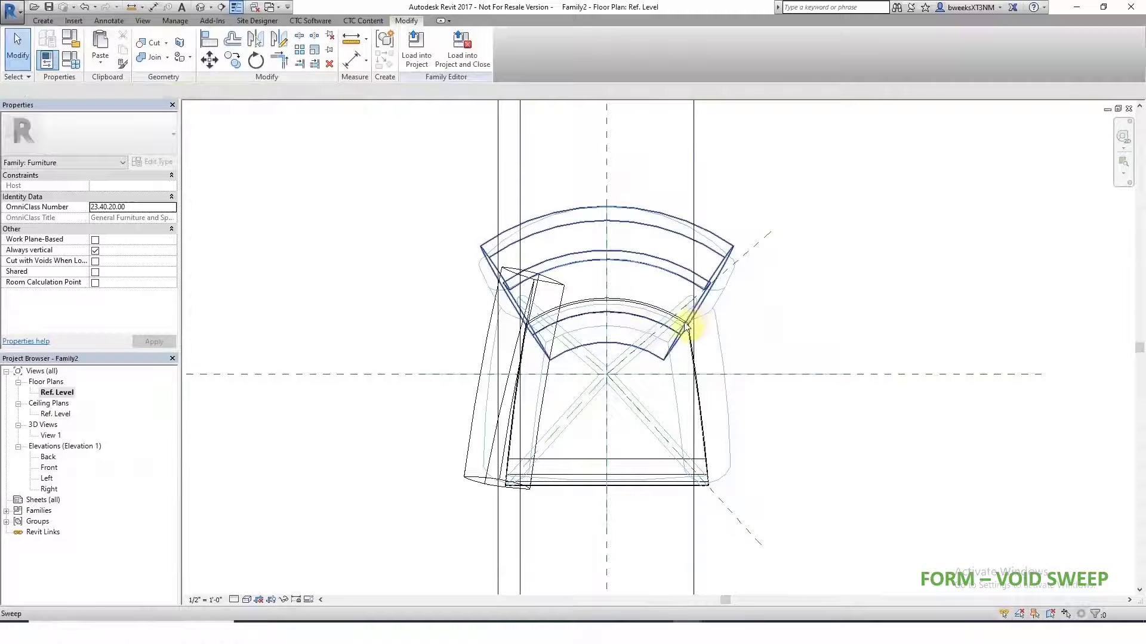
# - Select the void sweep behind the backrest in 3D and open its picked path for editing in the Ref. Level plan
pyautogui.doubleClick(50, 436)
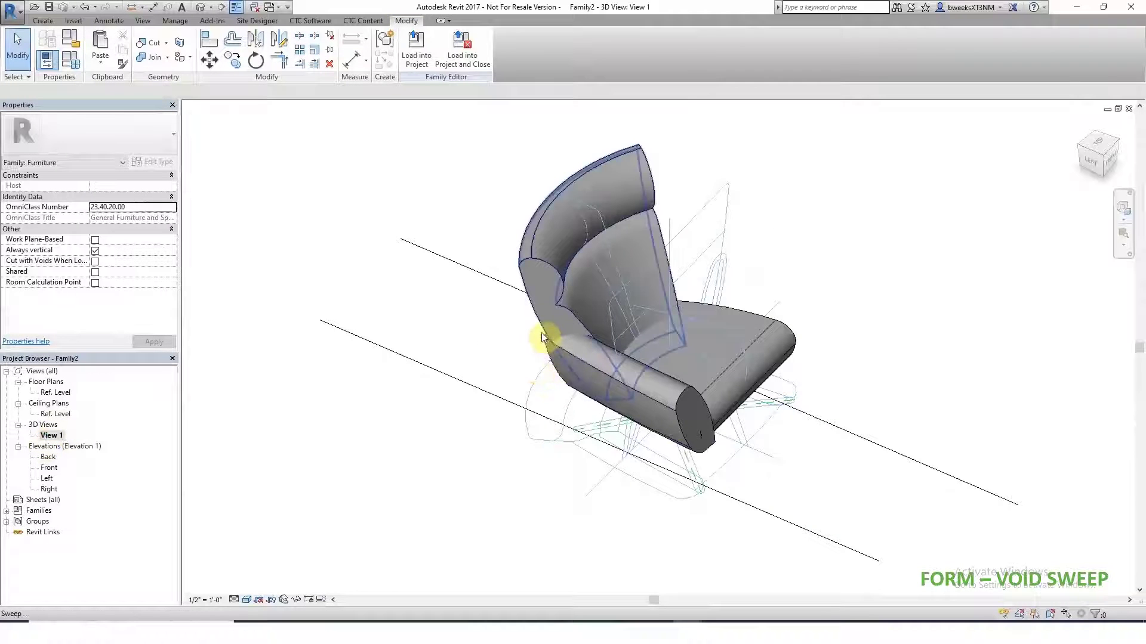
pyautogui.keyDown('shift'); pyautogui.moveTo(536, 330); pyautogui.dragTo(675, 339, button='middle'); pyautogui.keyUp('shift')
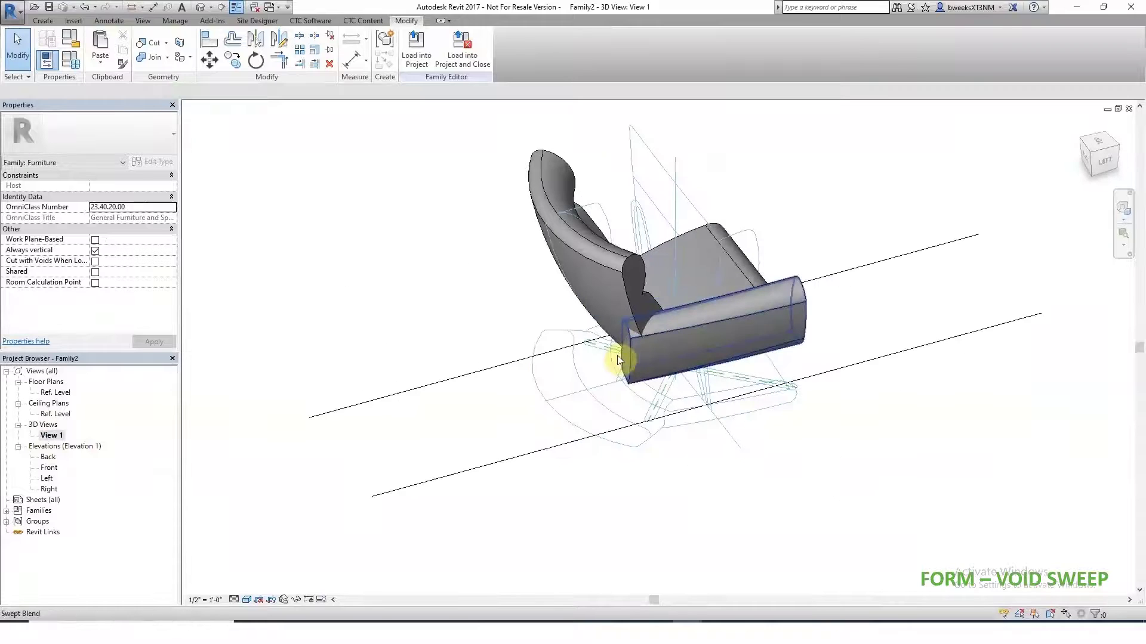
pyautogui.keyDown('shift'); pyautogui.moveTo(618, 370); pyautogui.dragTo(758, 334, button='middle'); pyautogui.keyUp('shift')
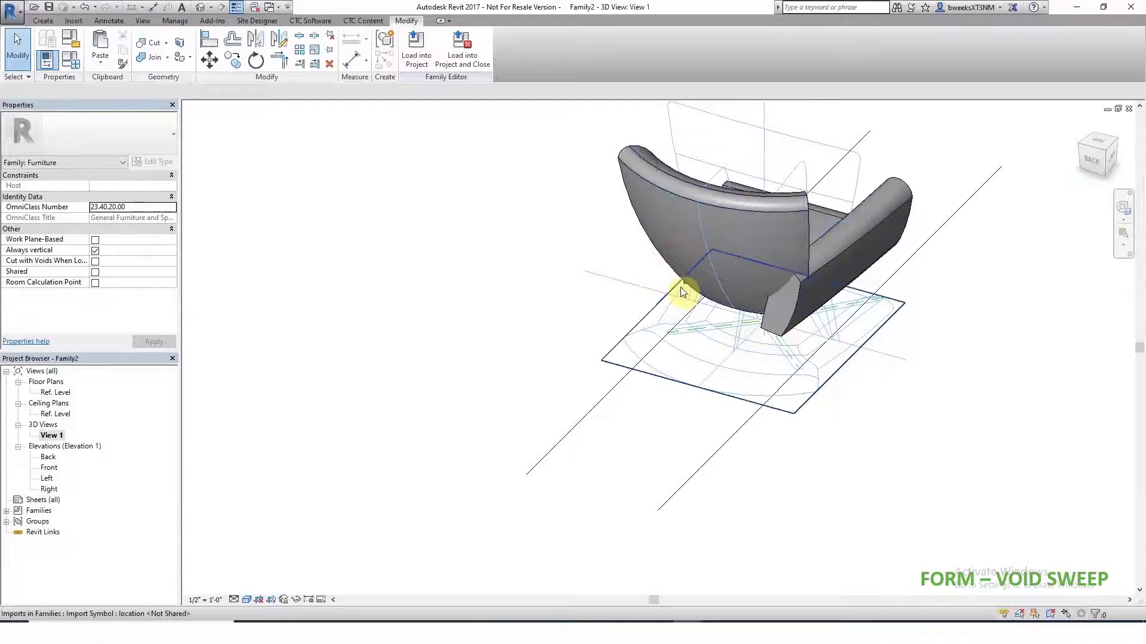
pyautogui.click(681, 285)
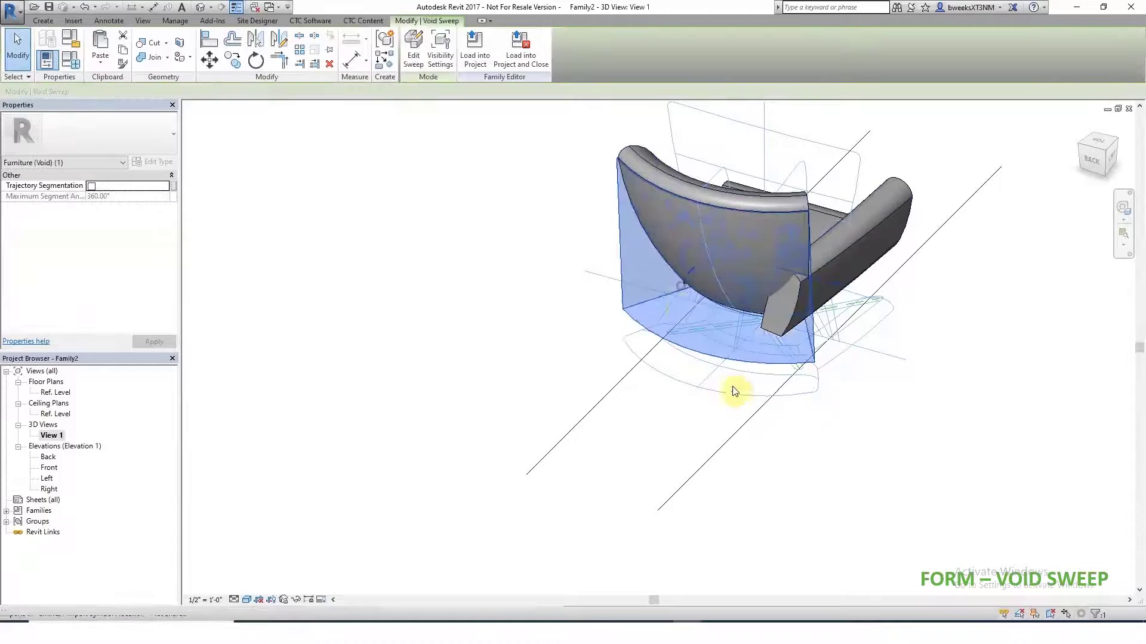
pyautogui.click(414, 58)
pyautogui.keyDown('shift'); pyautogui.moveTo(779, 417); pyautogui.dragTo(726, 388, button='middle'); pyautogui.keyUp('shift')
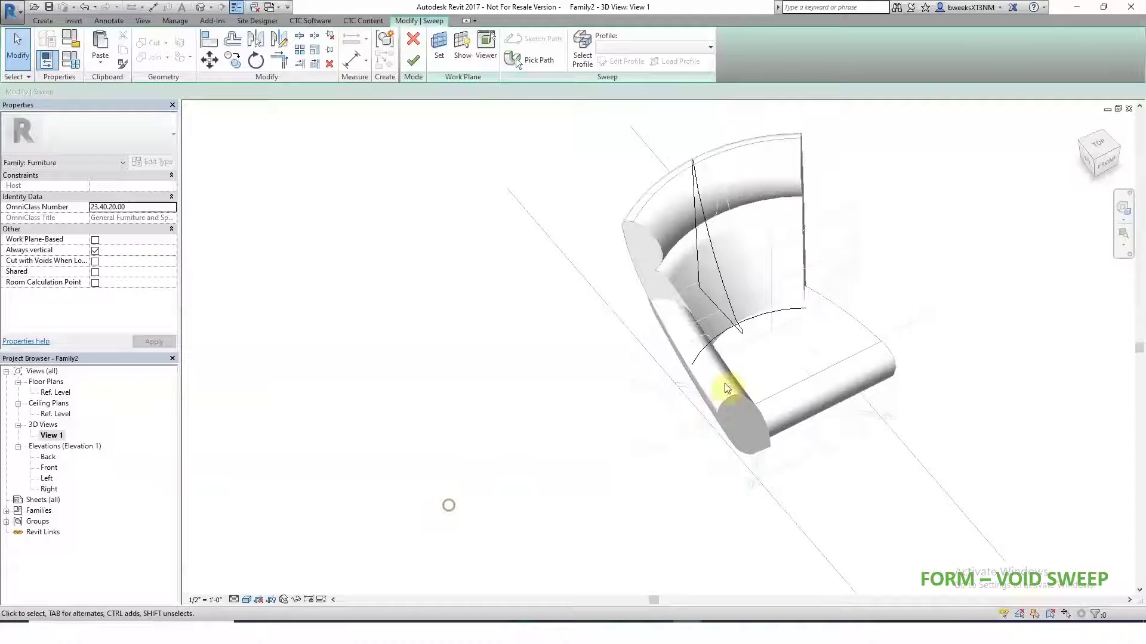
pyautogui.doubleClick(57, 393)
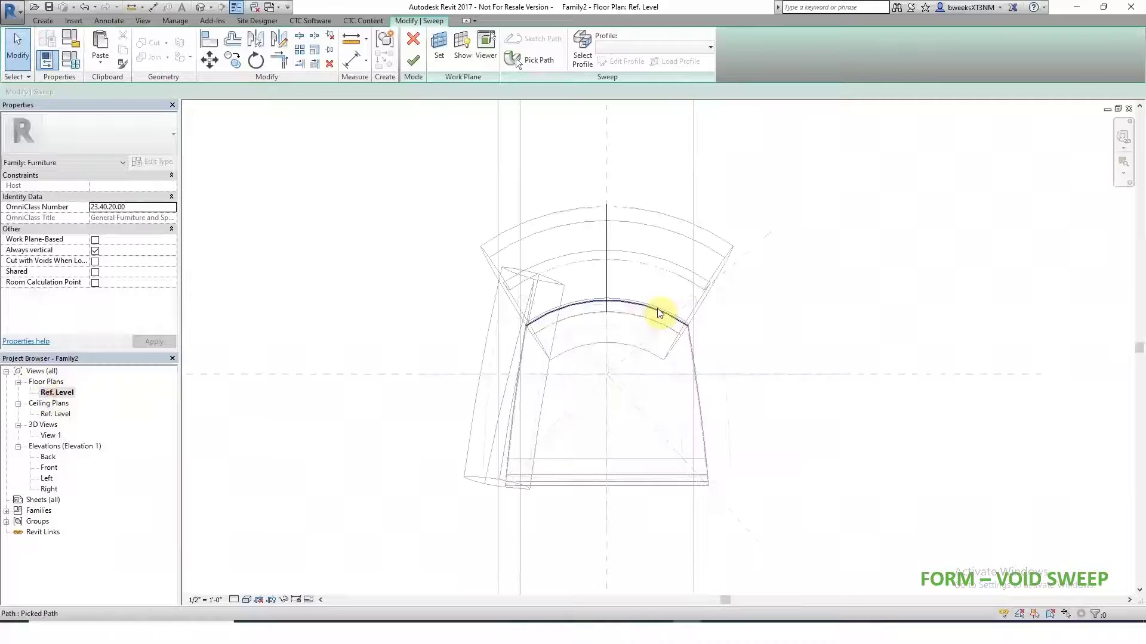
pyautogui.click(519, 62)
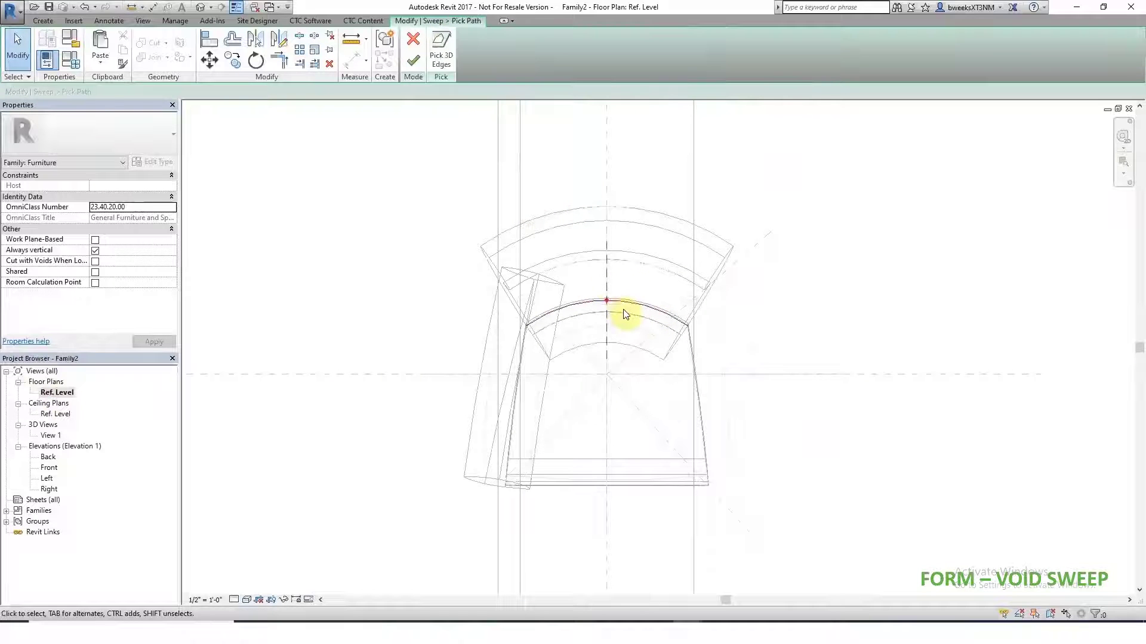
# - Trim or extend both ends of the sweep's path arc to the two offset model lines
pyautogui.click(301, 67)
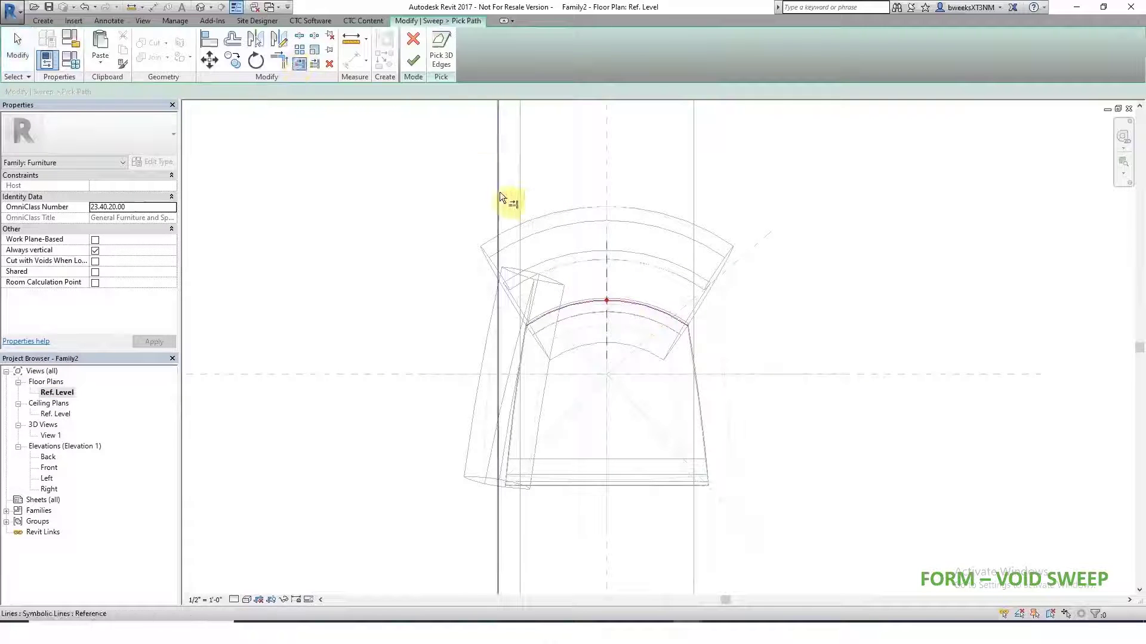
pyautogui.click(553, 313)
pyautogui.click(693, 192)
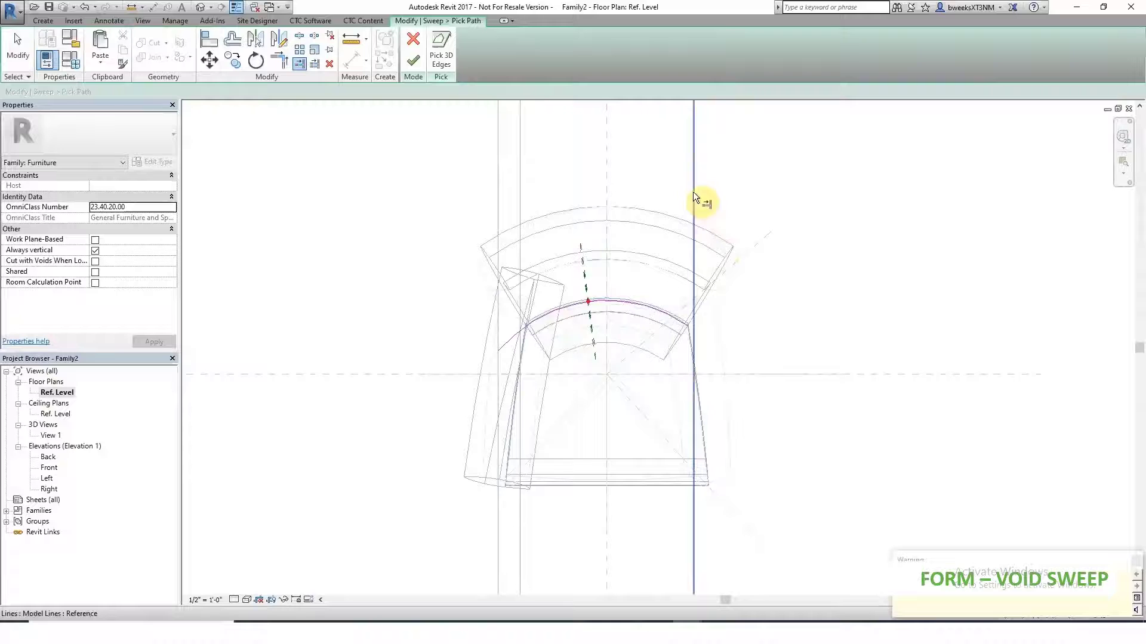
pyautogui.click(691, 325)
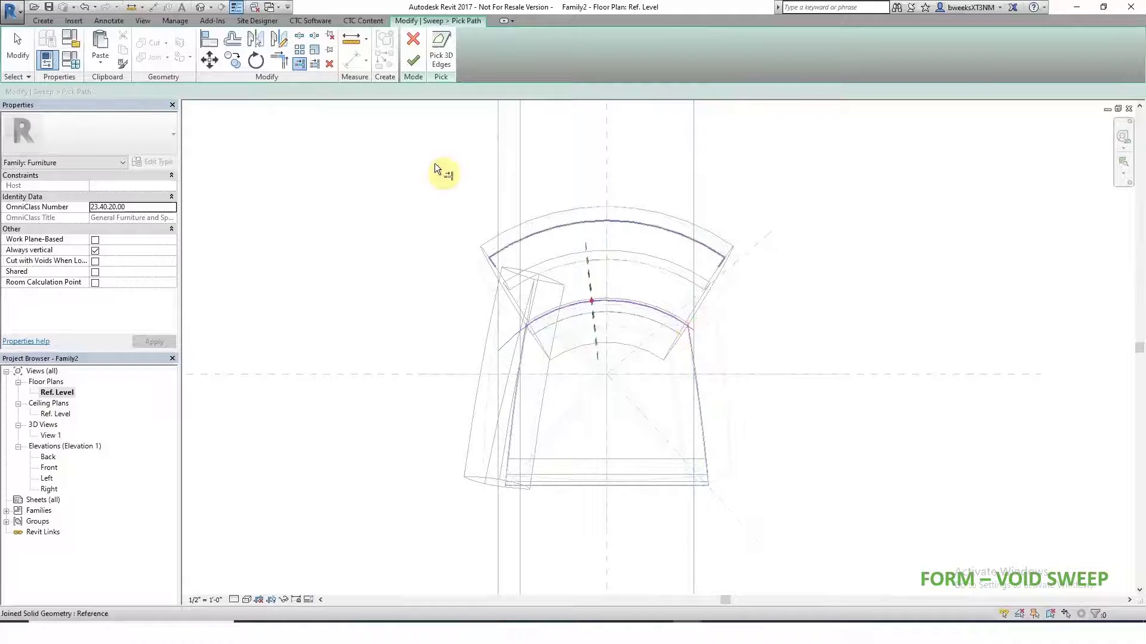
pyautogui.click(518, 186)
pyautogui.click(562, 309)
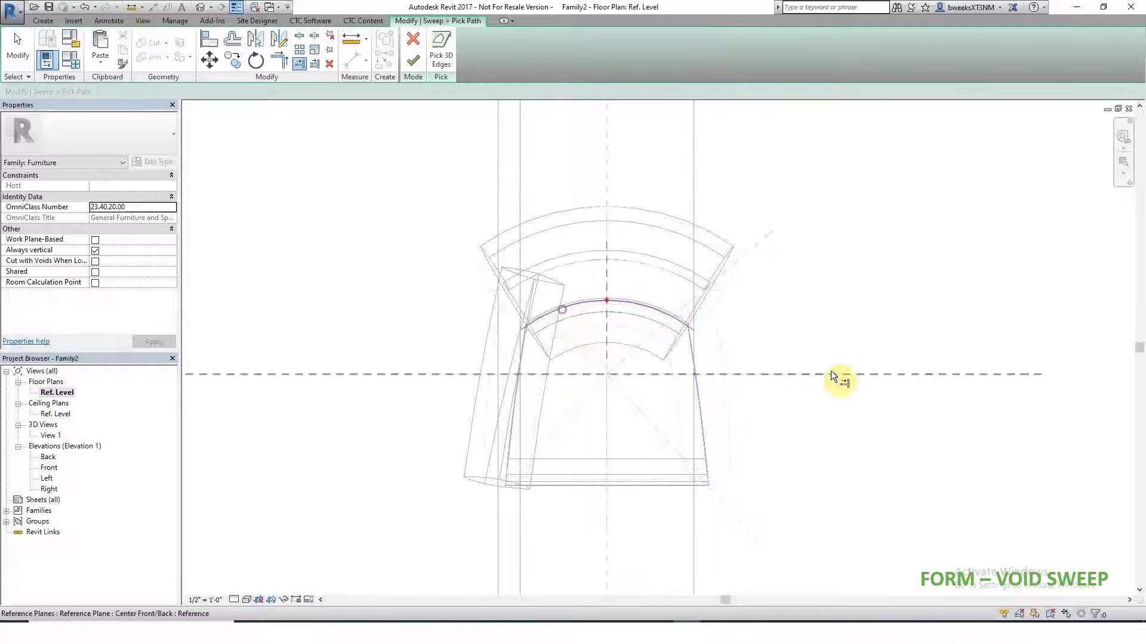
# - Finish editing the path and update the void sweep, unjoining the conflicting elements
pyautogui.press('Escape')
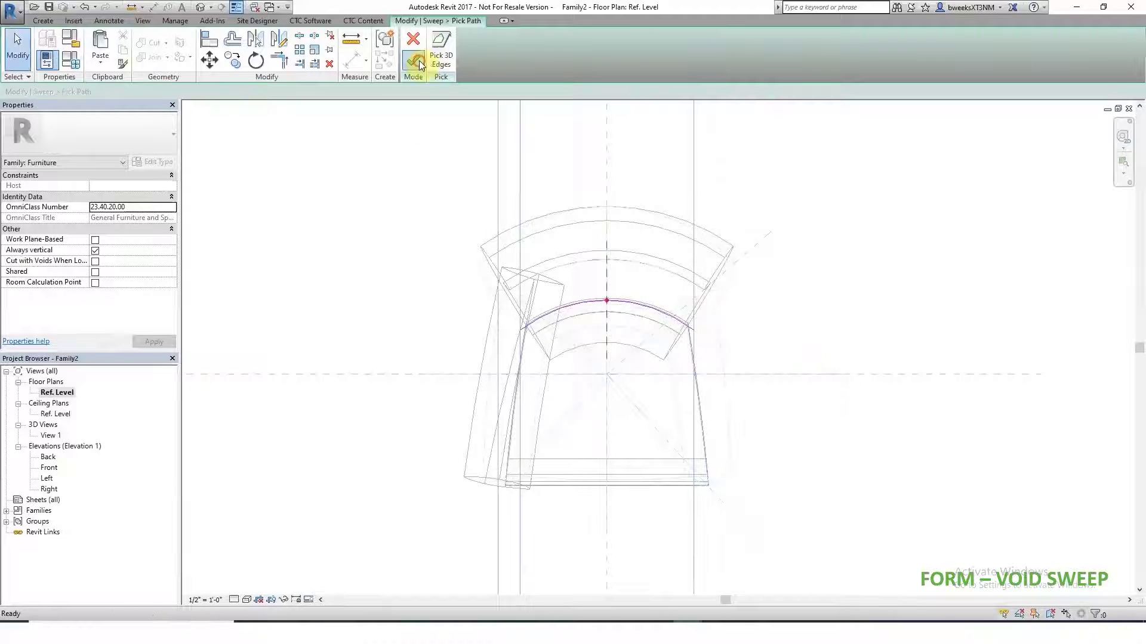
pyautogui.click(416, 63)
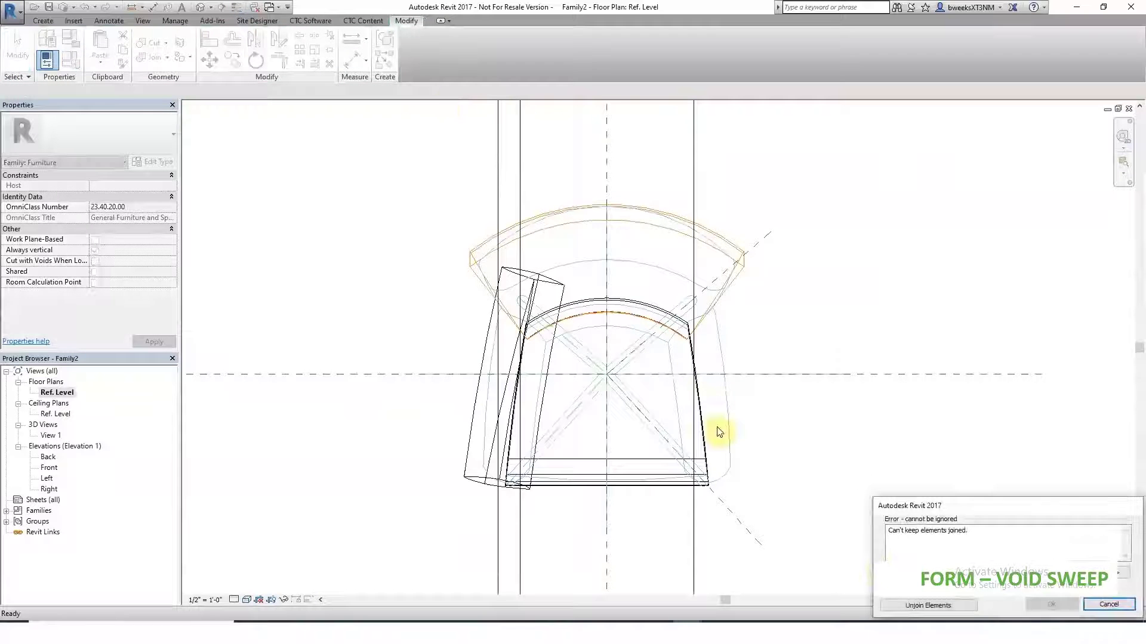
pyautogui.click(928, 606)
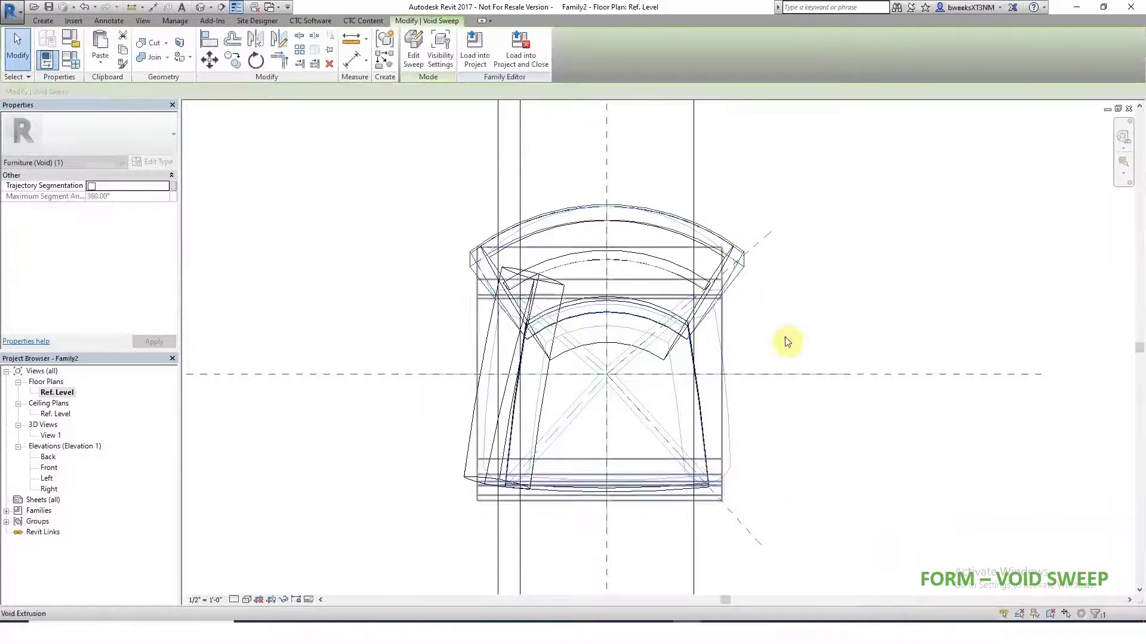
# - In the 3D view, cut the rear of the existing armrest with the void sweep behind the backrest
pyautogui.doubleClick(54, 436)
pyautogui.keyDown('shift'); pyautogui.moveTo(648, 556); pyautogui.dragTo(770, 417, button='middle'); pyautogui.keyUp('shift')
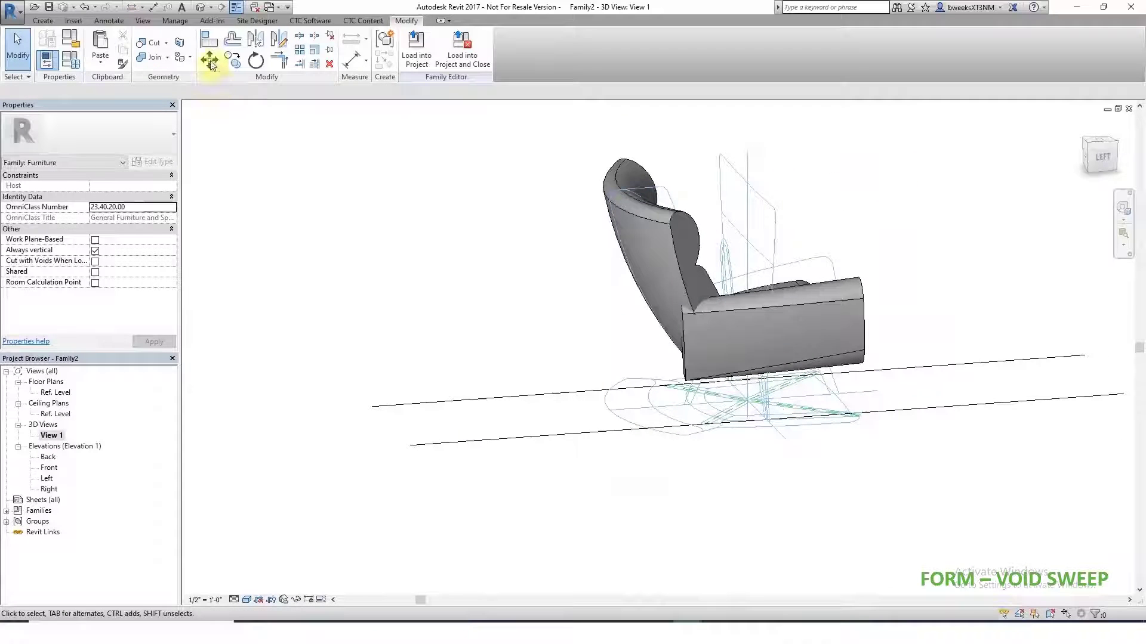
pyautogui.click(138, 48)
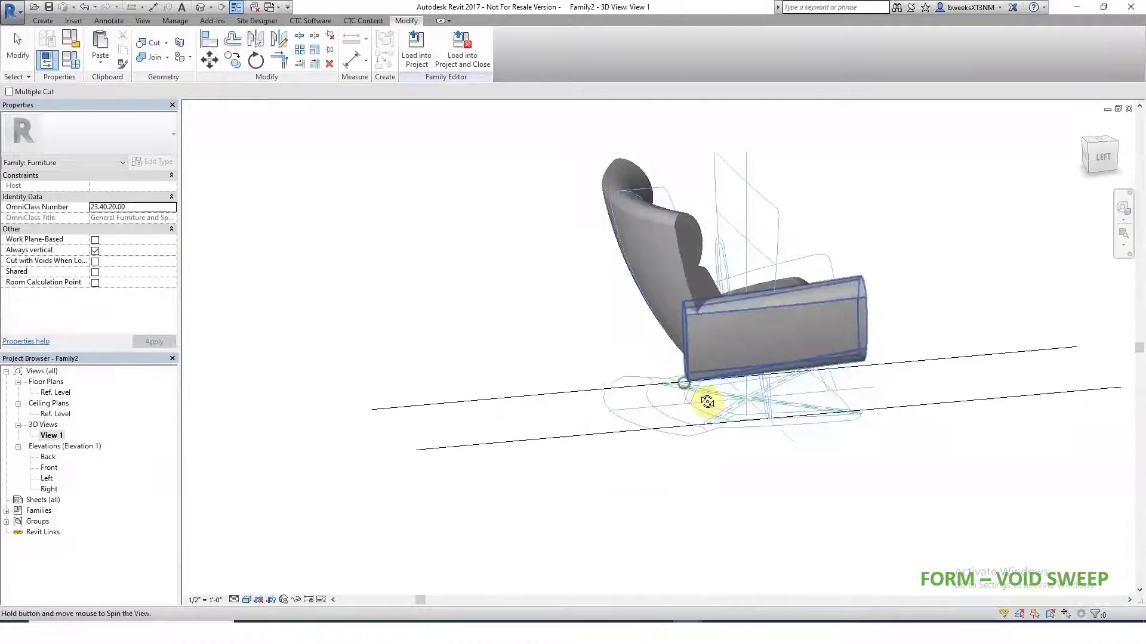
pyautogui.keyDown('shift'); pyautogui.moveTo(708, 397); pyautogui.dragTo(621, 243, button='middle'); pyautogui.keyUp('shift')
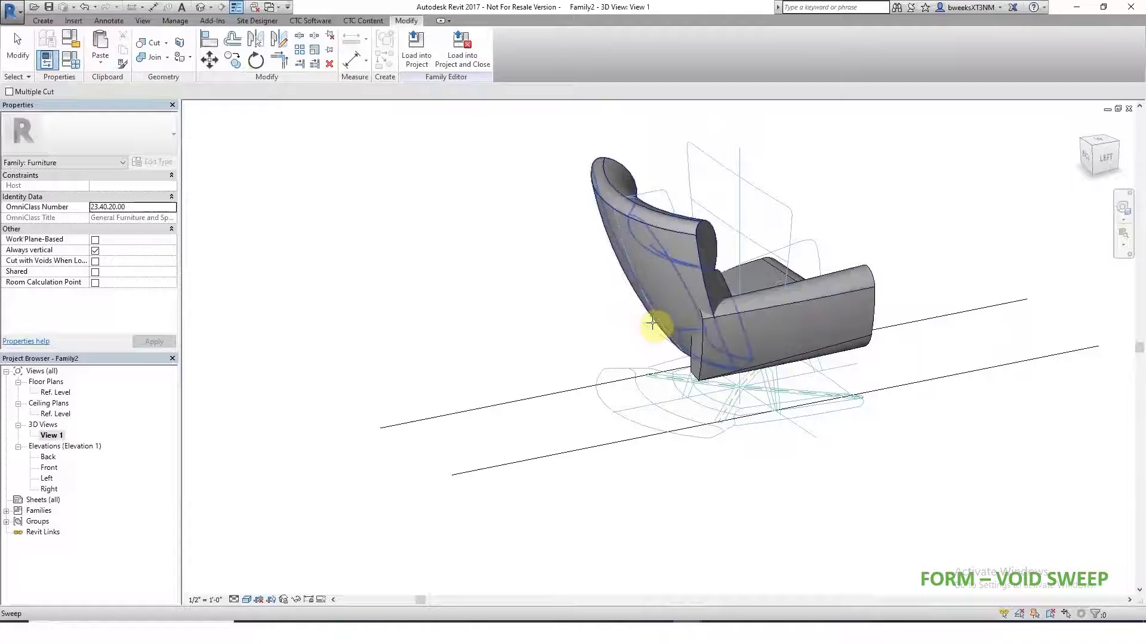
pyautogui.press('Escape')
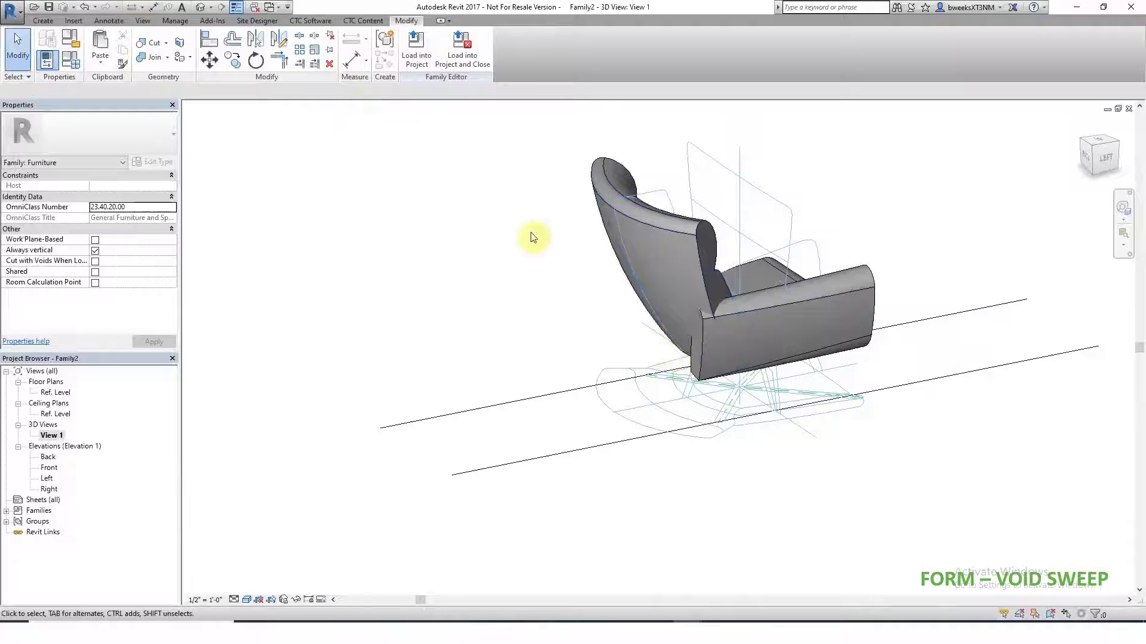
pyautogui.click(151, 43)
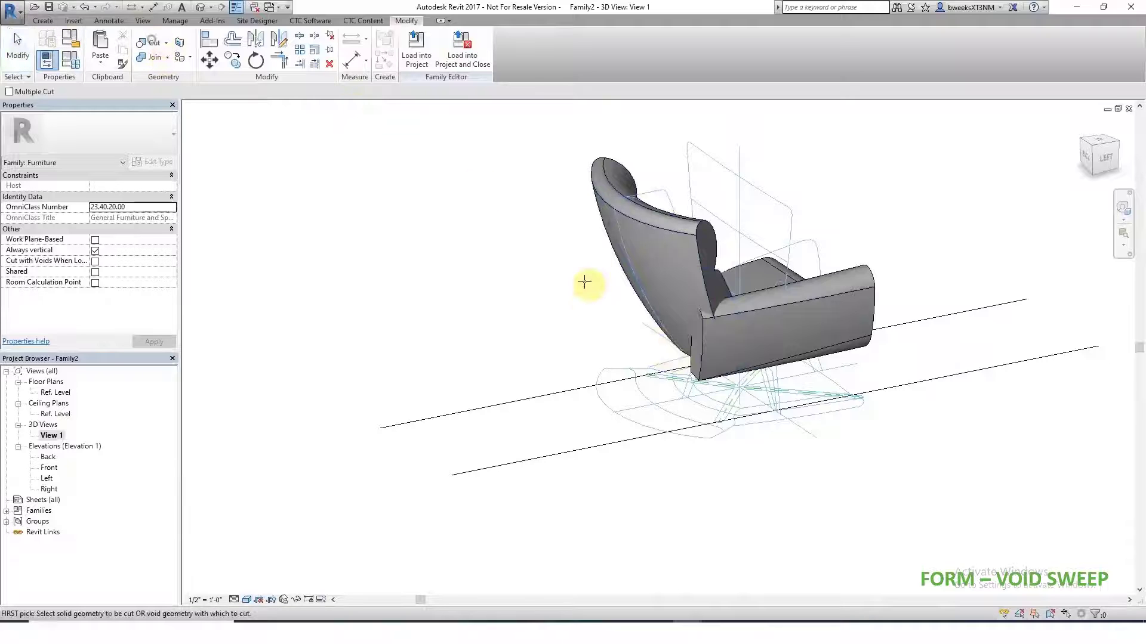
pyautogui.keyDown('shift'); pyautogui.moveTo(669, 354); pyautogui.dragTo(685, 358, button='middle'); pyautogui.keyUp('shift')
pyautogui.click(672, 346)
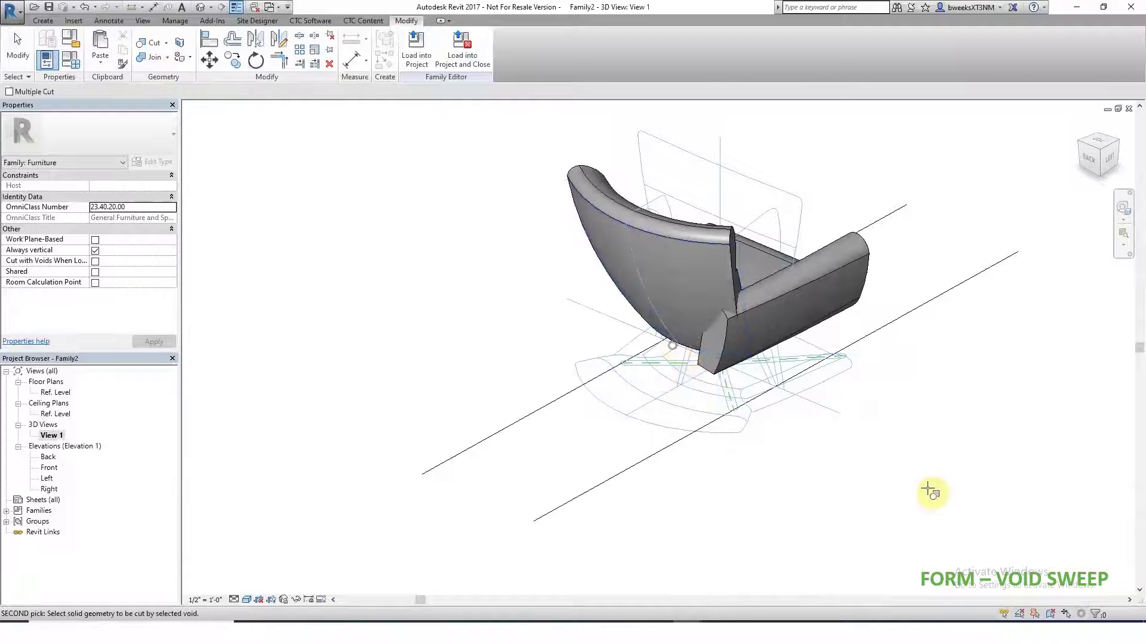
pyautogui.click(868, 254)
# - Mirror a copy of the armrest swept blend about the Center Left/Right reference plane in the Ref. Level plan
pyautogui.keyDown('shift'); pyautogui.moveTo(913, 533); pyautogui.dragTo(800, 281, button='middle'); pyautogui.keyUp('shift')
pyautogui.scroll(2, 734, 397)
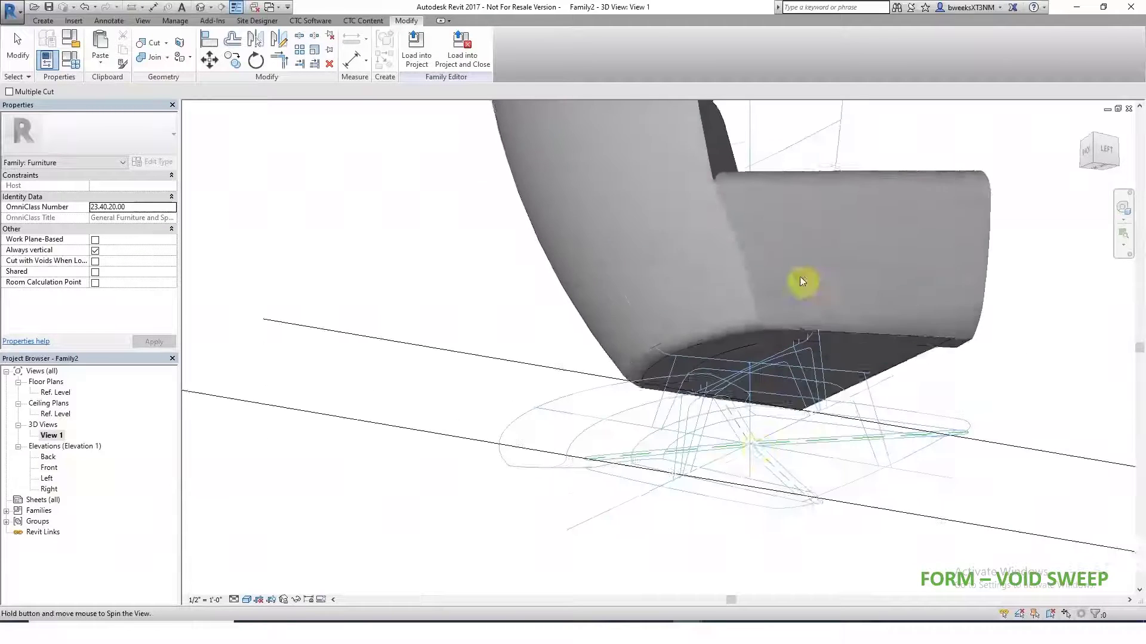
pyautogui.keyDown('shift'); pyautogui.moveTo(756, 434); pyautogui.dragTo(915, 328, button='middle'); pyautogui.keyUp('shift')
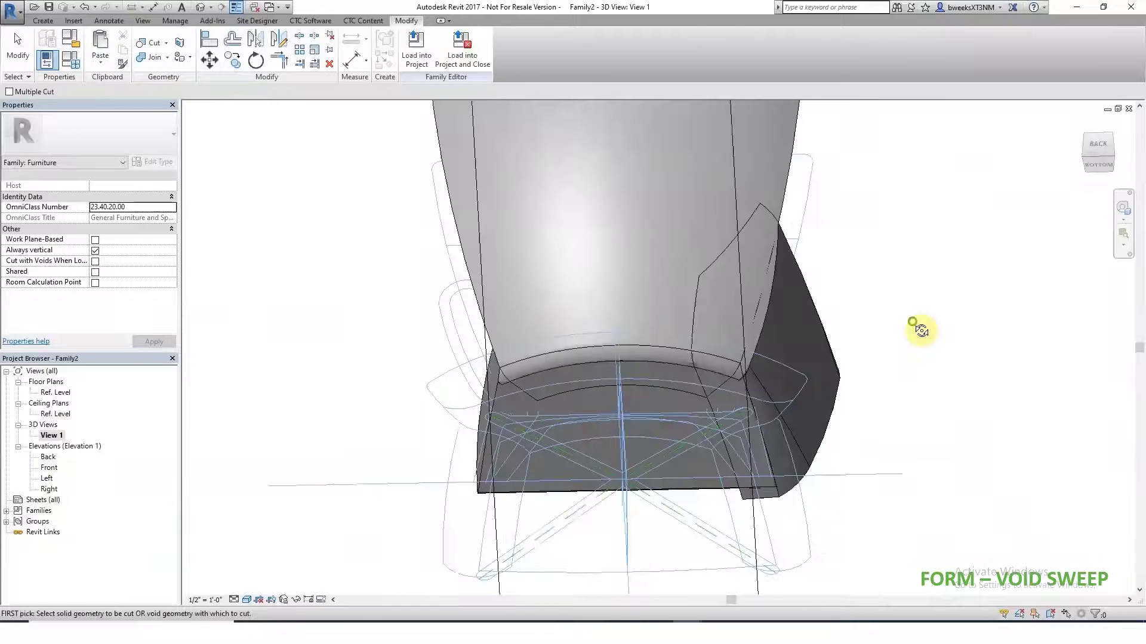
pyautogui.keyDown('shift'); pyautogui.moveTo(800, 440); pyautogui.dragTo(664, 421, button='middle'); pyautogui.keyUp('shift')
pyautogui.scroll(-2, 826, 481)
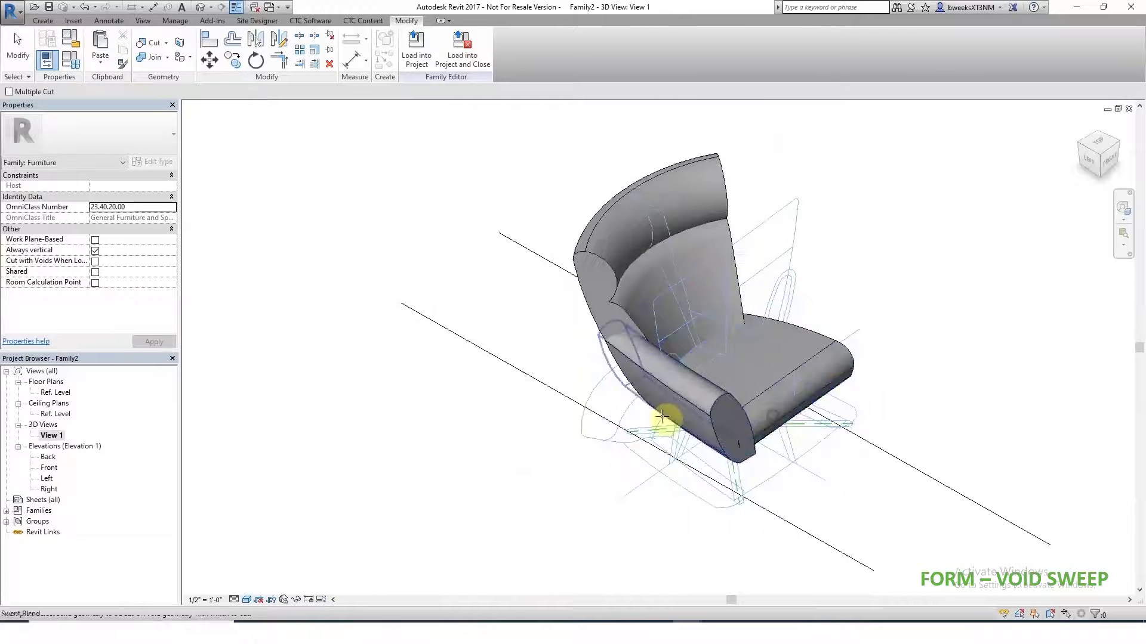
pyautogui.click(713, 416)
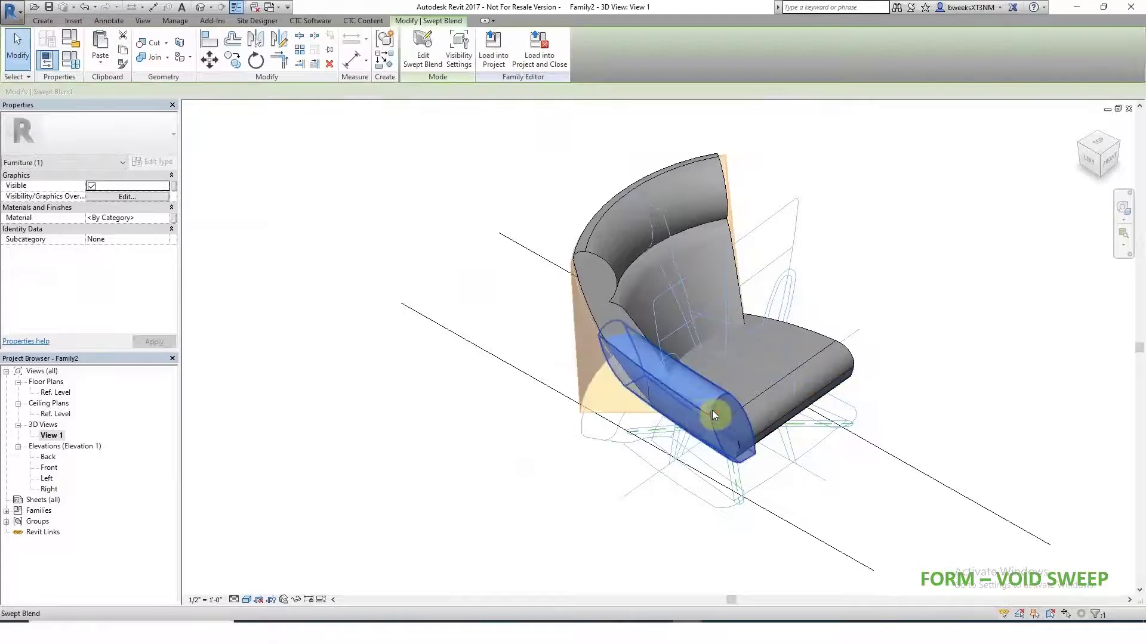
pyautogui.doubleClick(54, 393)
pyautogui.click(256, 39)
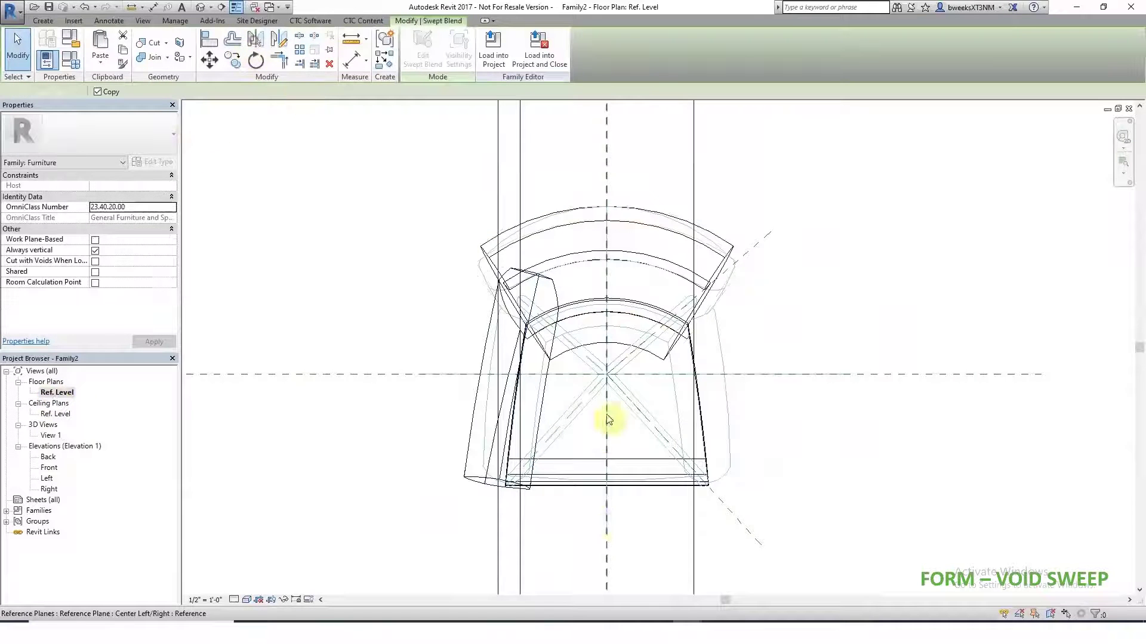
pyautogui.click(607, 525)
pyautogui.press('Escape')
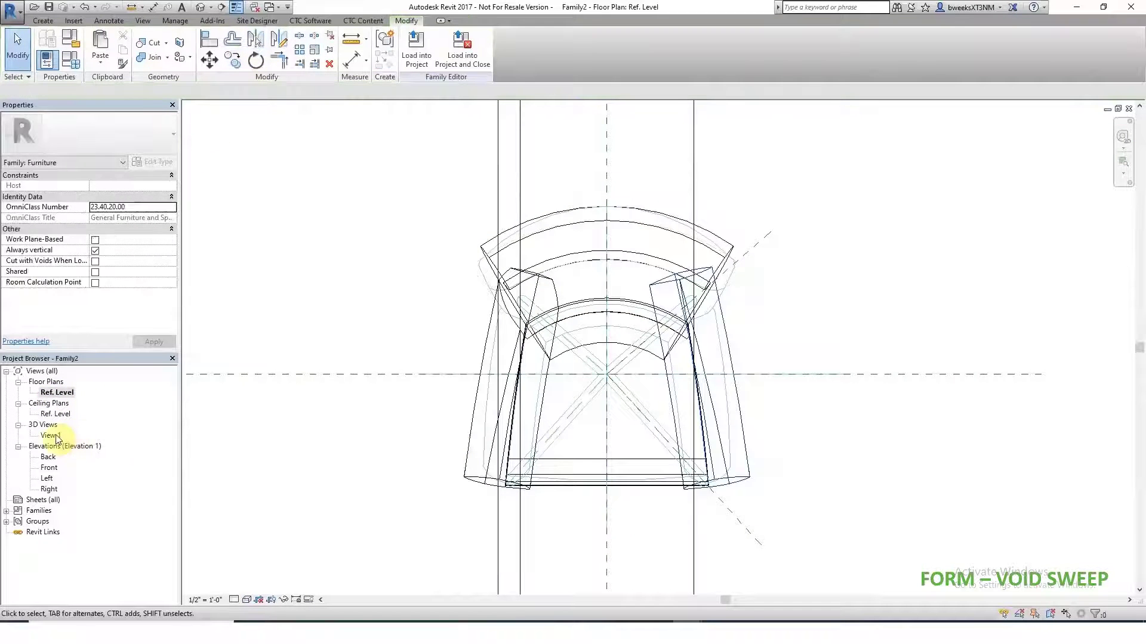
# - In the 3D view, cut the rear of the mirrored armrest with the void sweep
pyautogui.doubleClick(56, 436)
pyautogui.keyDown('shift'); pyautogui.moveTo(708, 286); pyautogui.dragTo(280, 274, button='middle'); pyautogui.keyUp('shift')
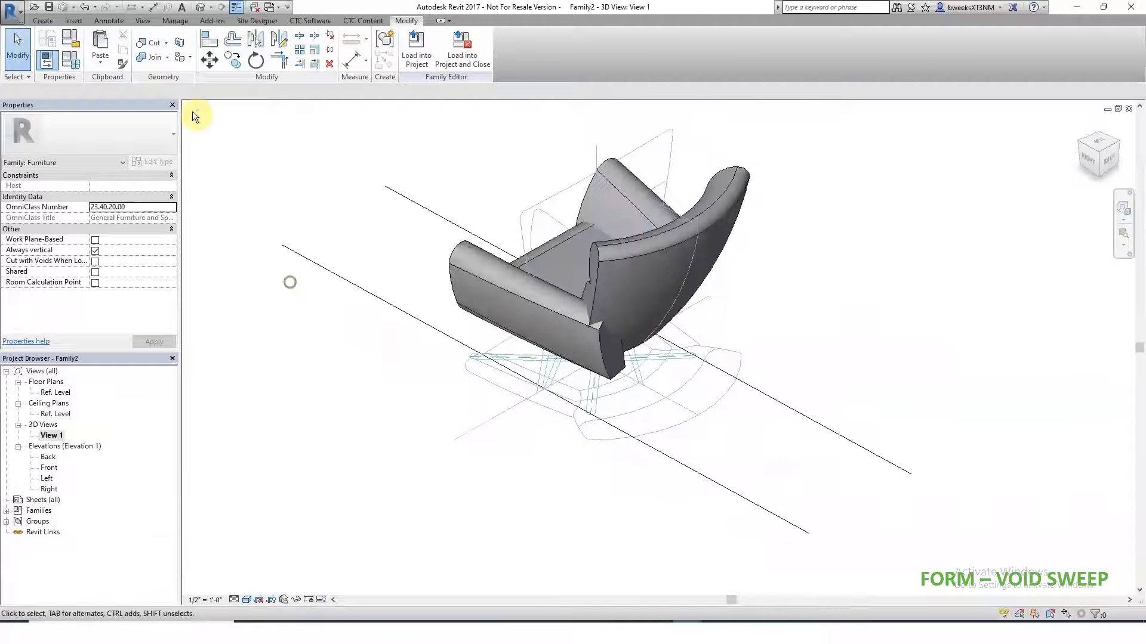
pyautogui.click(148, 45)
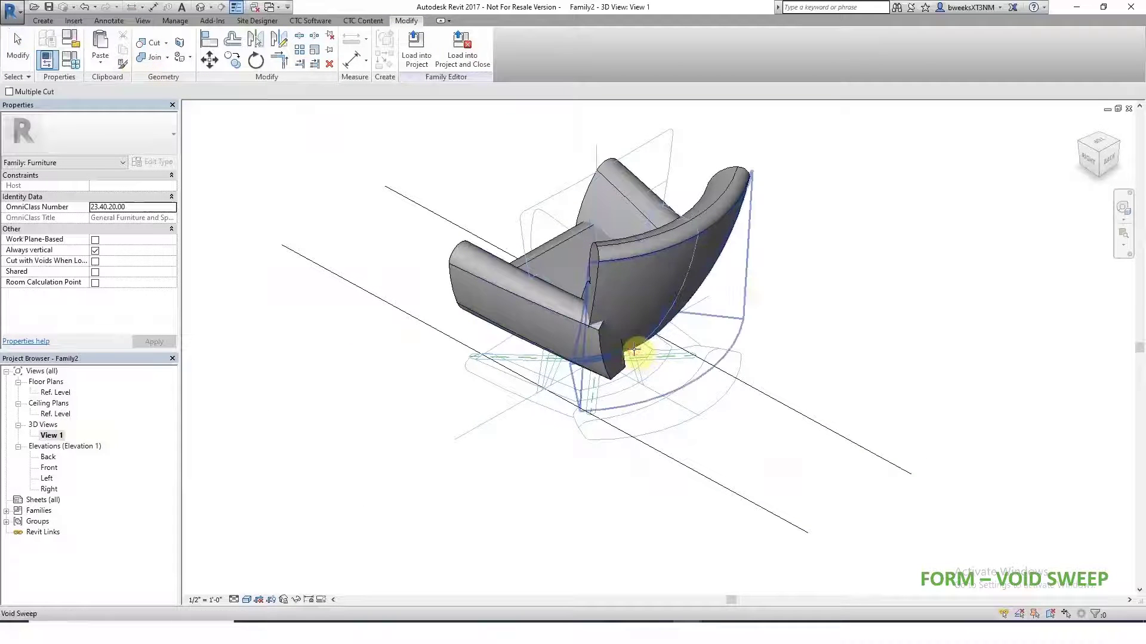
pyautogui.click(636, 352)
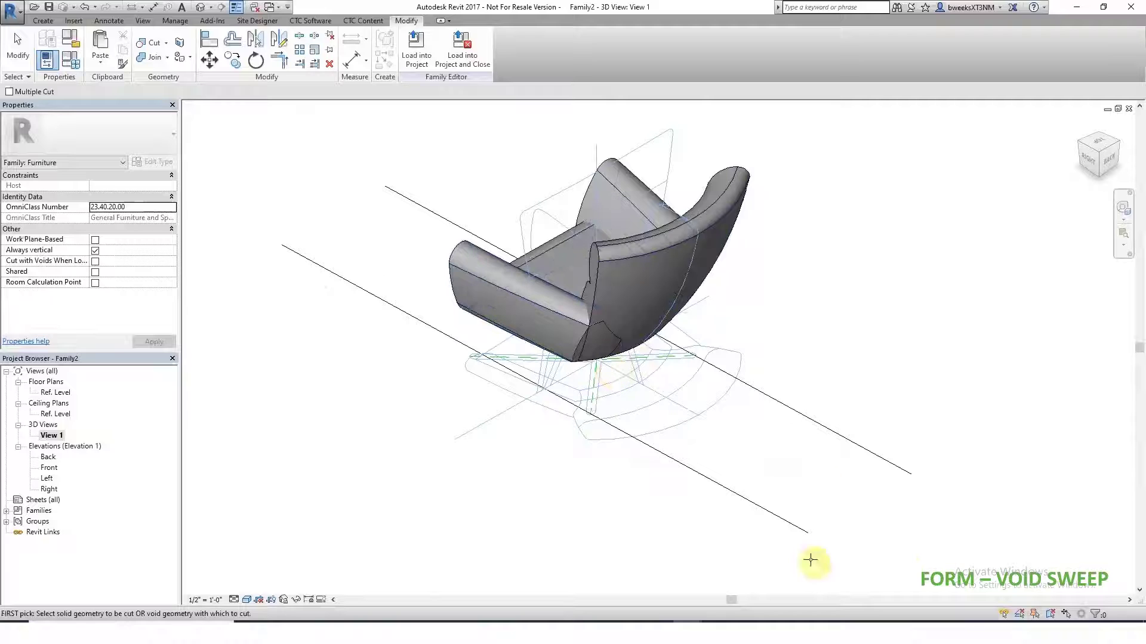
pyautogui.press('Escape')
pyautogui.keyDown('shift'); pyautogui.moveTo(741, 567); pyautogui.dragTo(785, 471, button='middle'); pyautogui.keyUp('shift')
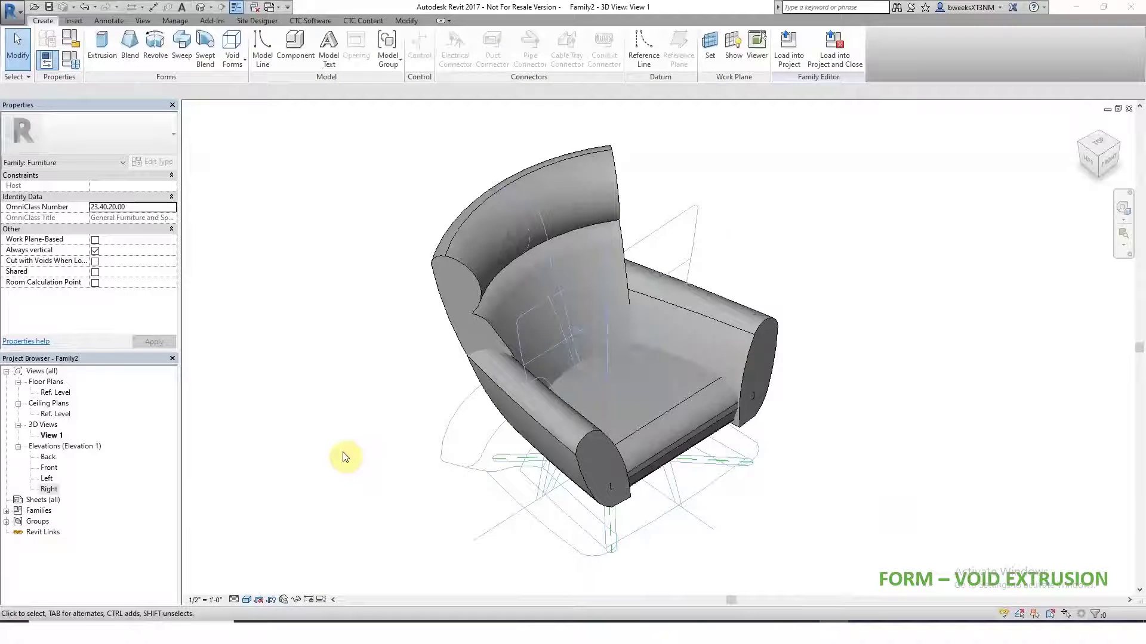
# - Start a void extrusion in the Right elevation and pick the seat cushion's curved front edges as sketch lines
pyautogui.doubleClick(49, 489)
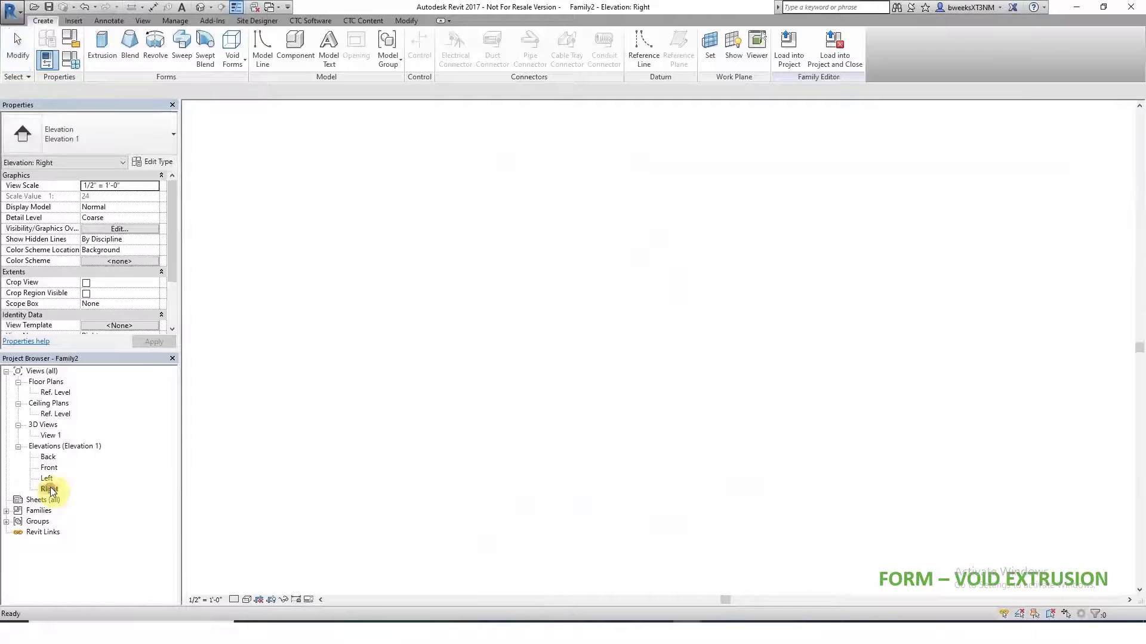
pyautogui.scroll(-6, 539, 421)
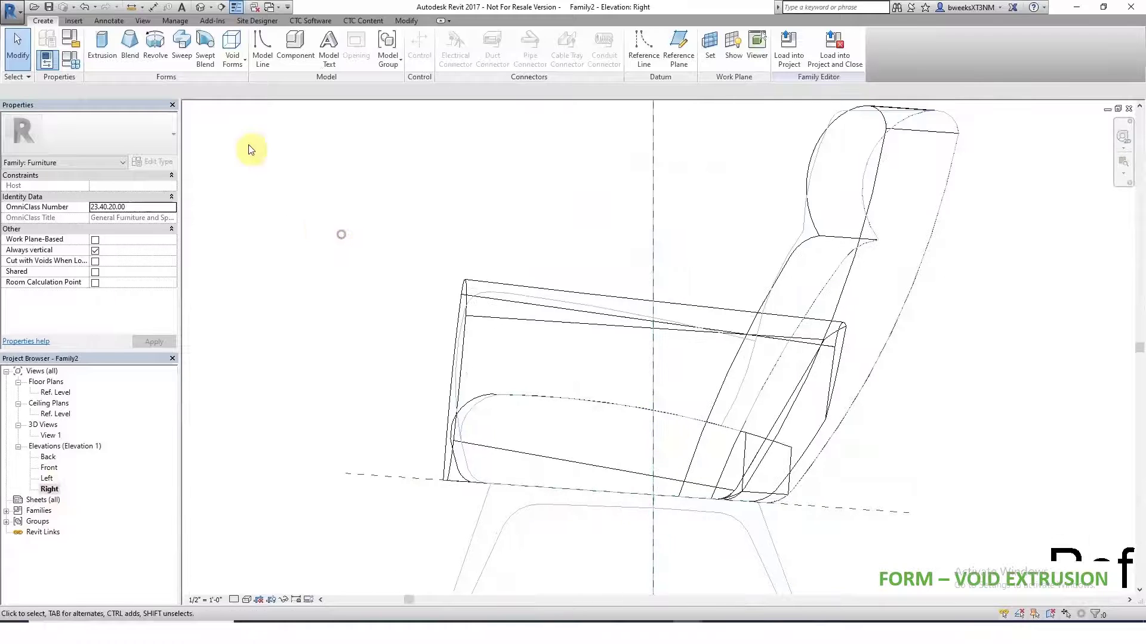
pyautogui.click(235, 62)
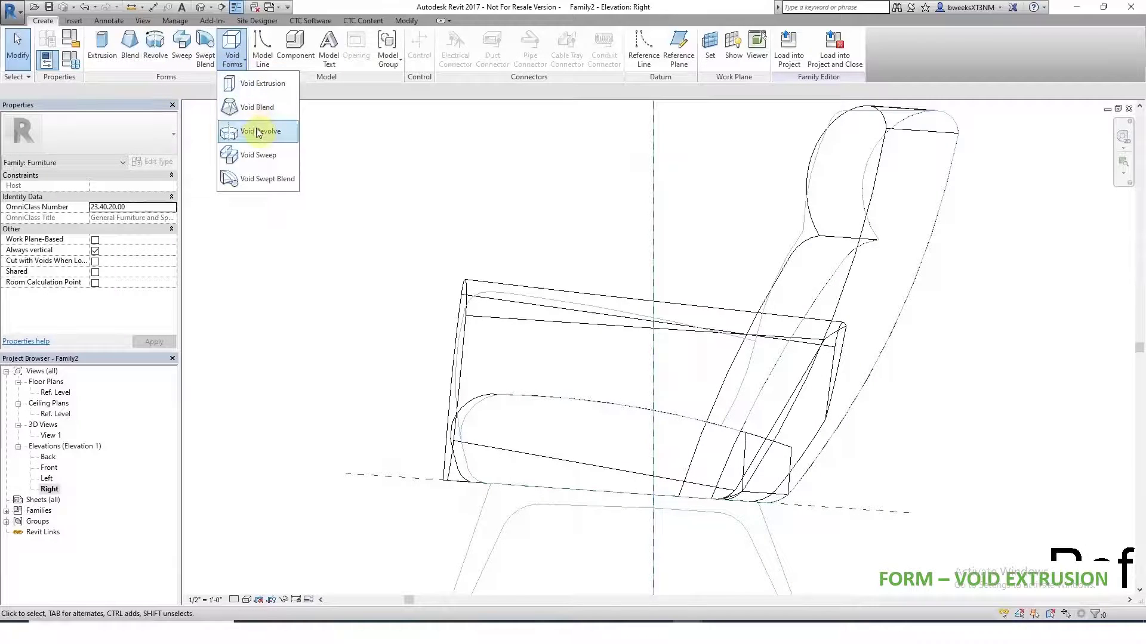
pyautogui.click(257, 83)
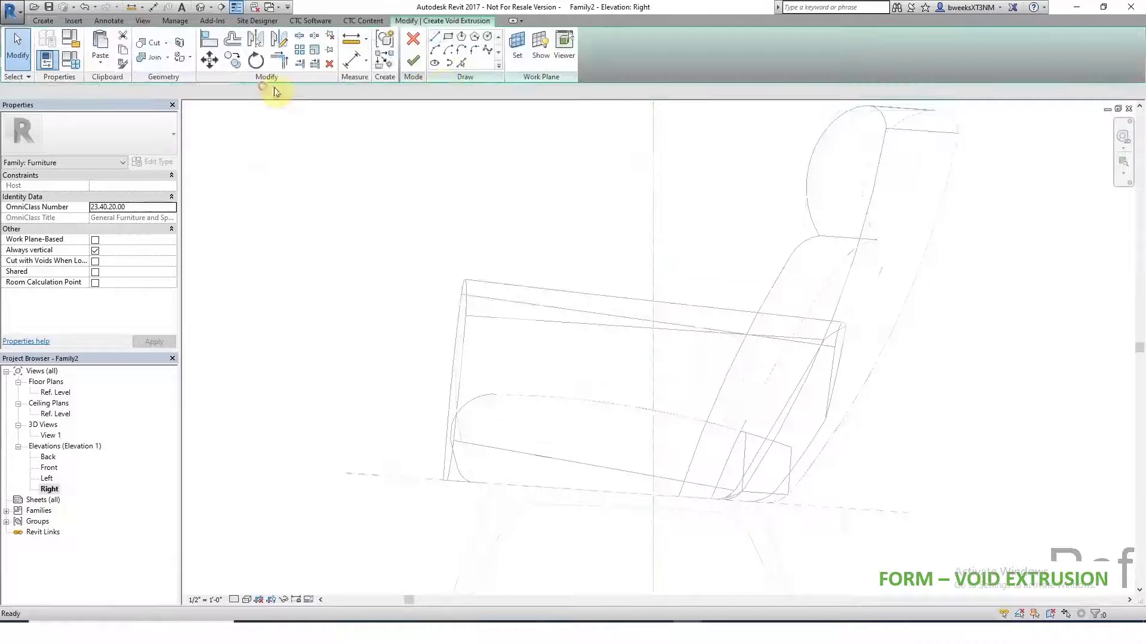
pyautogui.click(460, 63)
pyautogui.scroll(5, 445, 451)
pyautogui.click(443, 449)
pyautogui.scroll(3, 468, 492)
pyautogui.click(469, 492)
pyautogui.click(453, 225)
pyautogui.scroll(-4, 488, 309)
pyautogui.scroll(2, 494, 312)
pyautogui.moveTo(492, 219); pyautogui.dragTo(498, 248, button='middle')
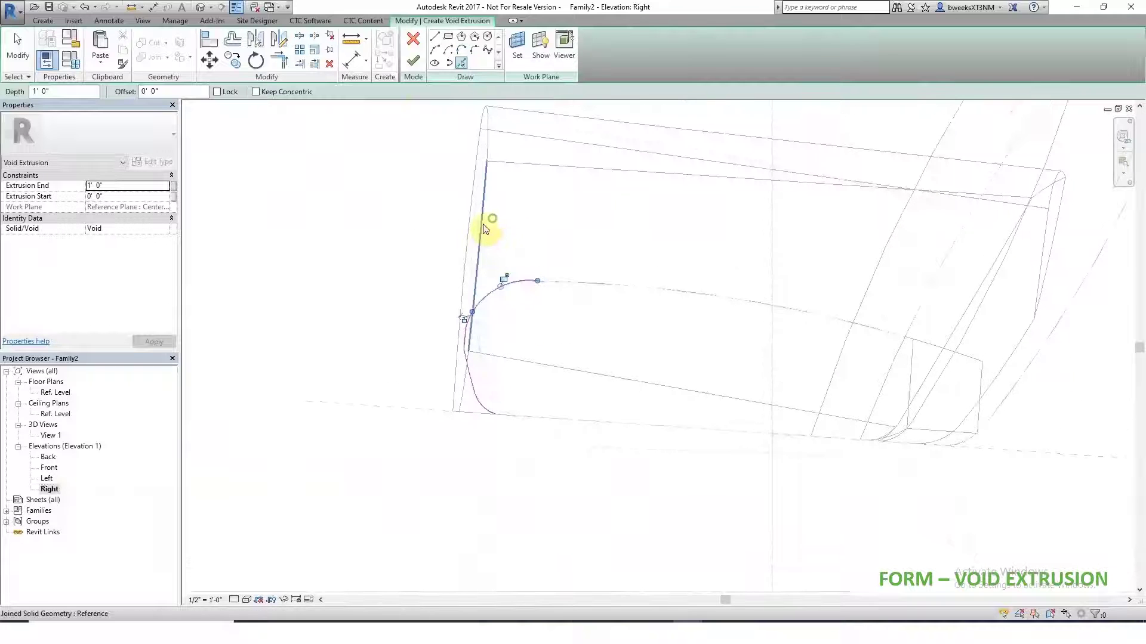
pyautogui.scroll(2, 484, 449)
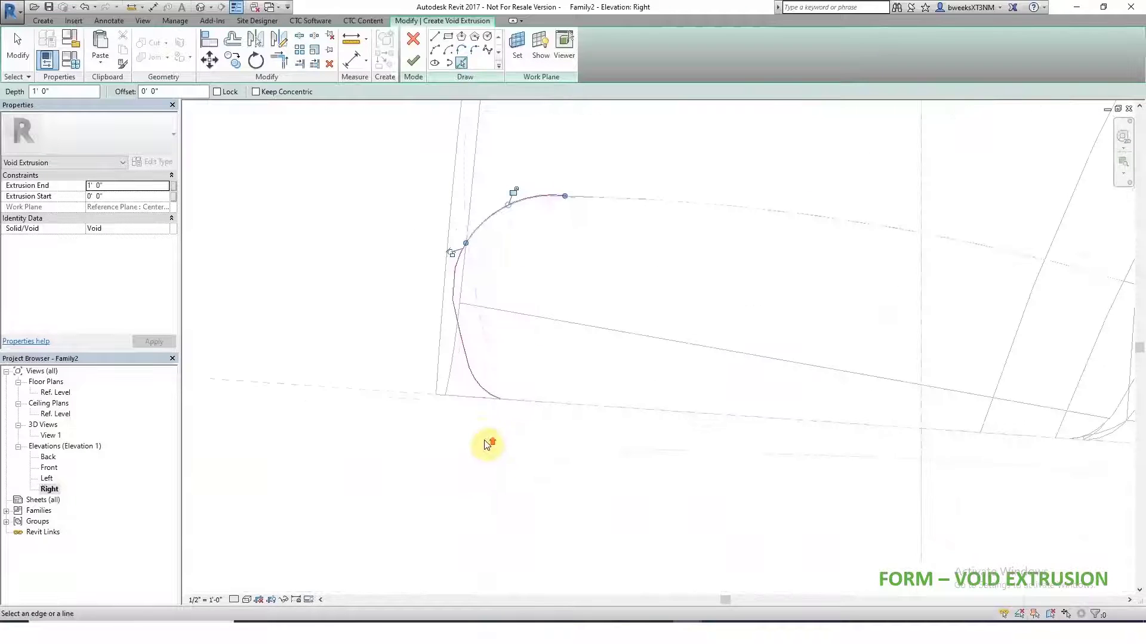
# - Sketch chained lines about 1/2" down from the cushion's lower front corner, forward past the armrest, and up parallel to its front edge
pyautogui.click(433, 38)
pyautogui.scroll(2, 504, 422)
pyautogui.click(494, 409)
pyautogui.click(494, 432)
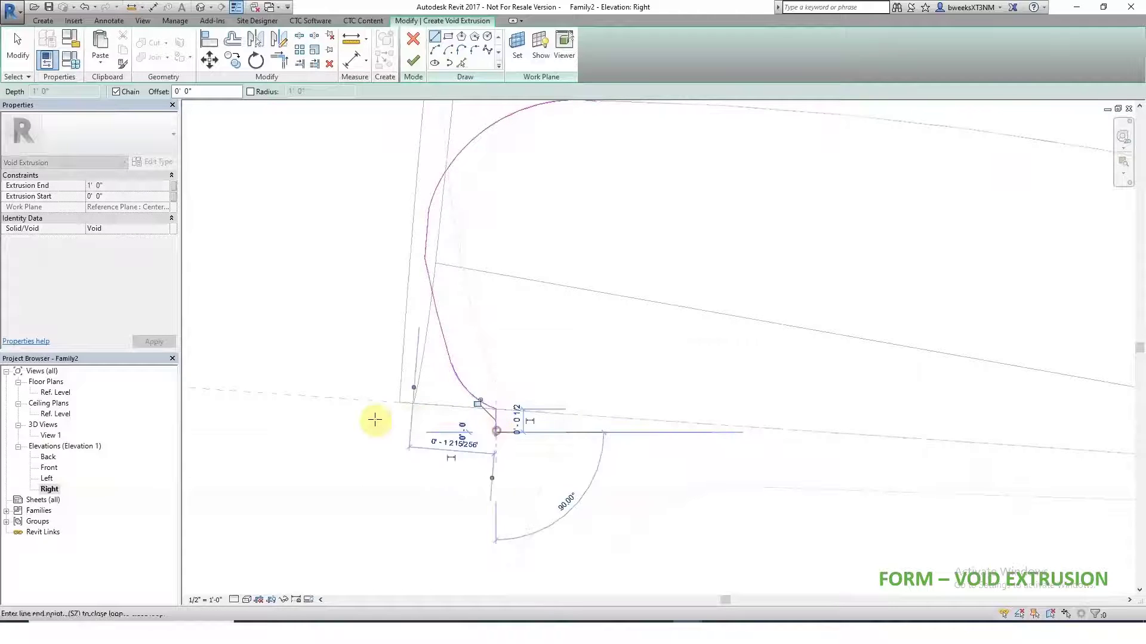
pyautogui.click(378, 424)
pyautogui.scroll(-3, 392, 196)
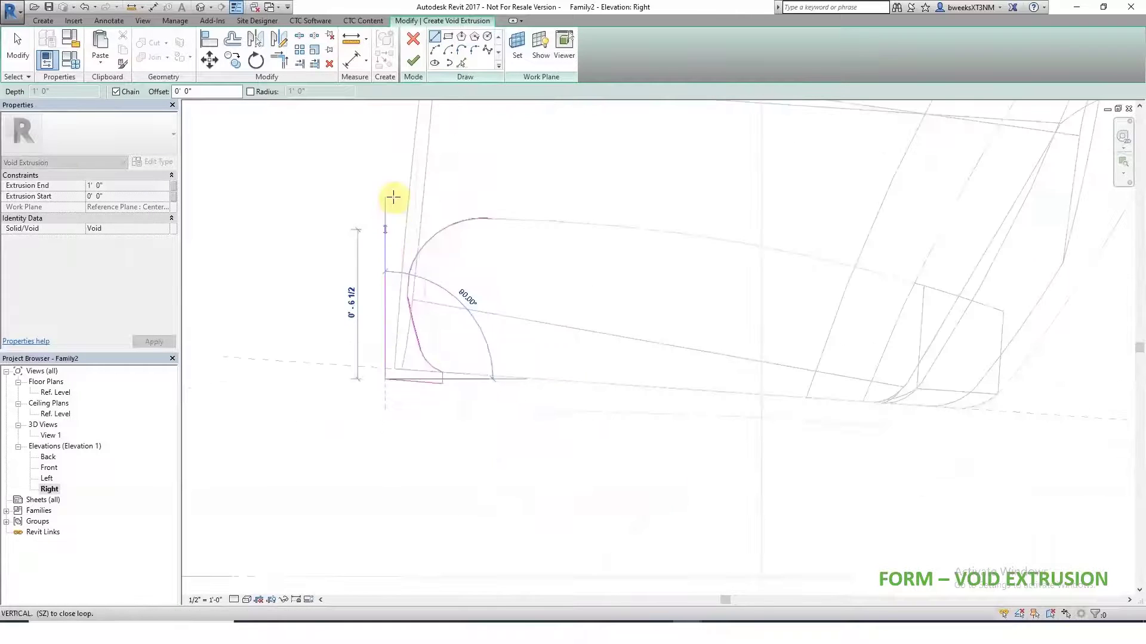
pyautogui.click(422, 118)
pyautogui.press('Escape')
pyautogui.press('Escape')
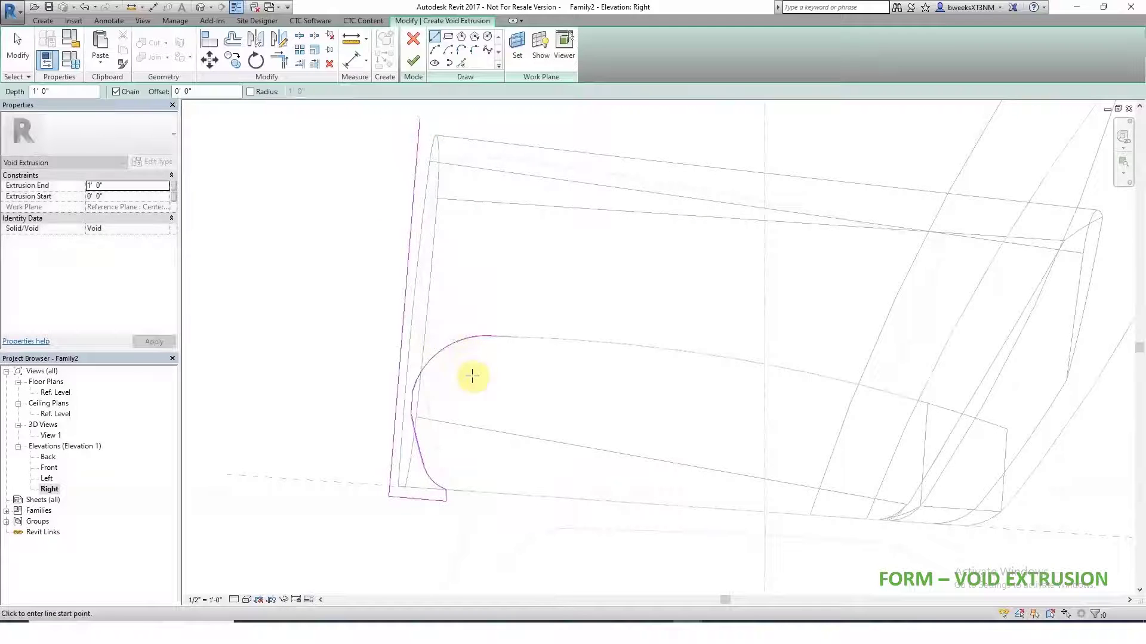
# - Remove the upper cushion arcs, close the sketch across the top and down the armrest front, and finish the void extrusion
pyautogui.click(438, 352)
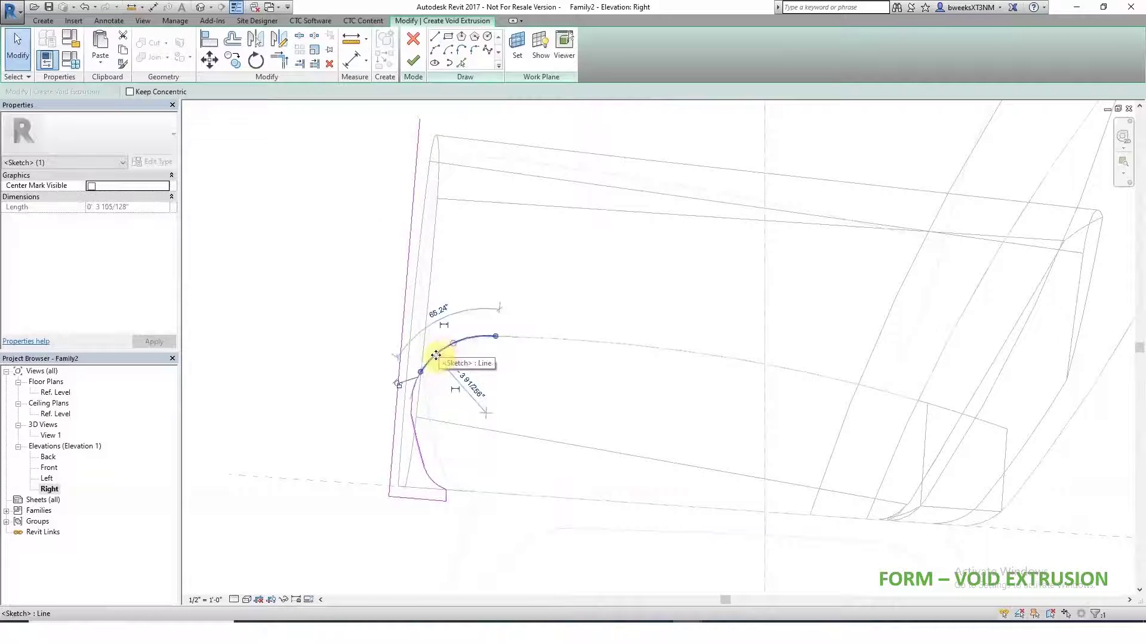
pyautogui.press('Escape')
pyautogui.click(434, 36)
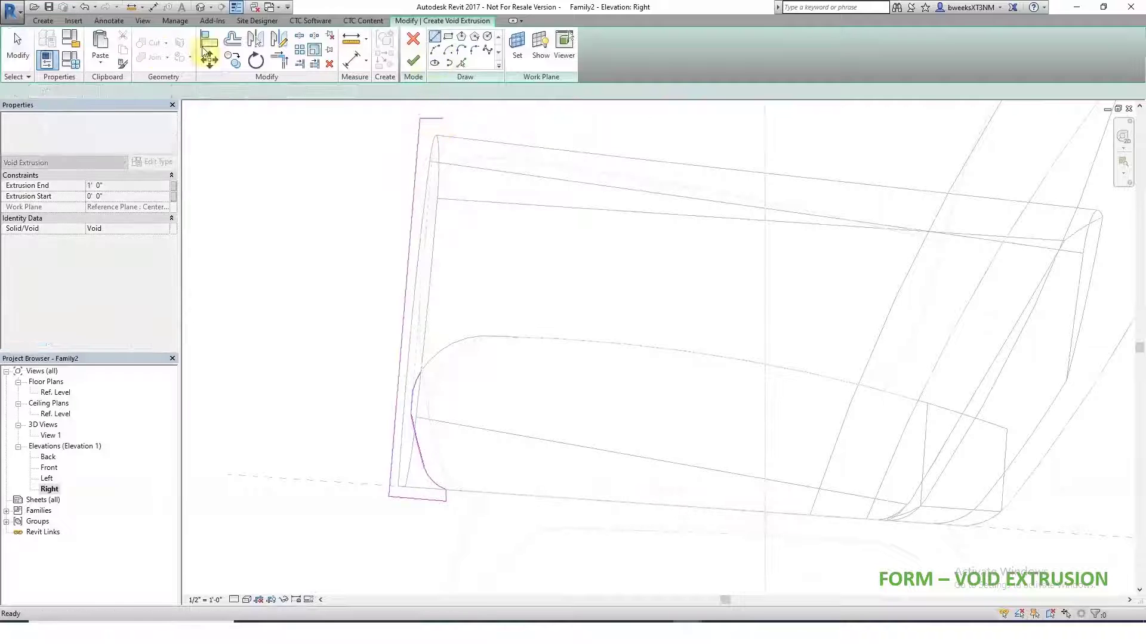
pyautogui.click(278, 60)
pyautogui.click(413, 399)
pyautogui.press('Escape')
pyautogui.click(415, 385)
pyautogui.press('Delete')
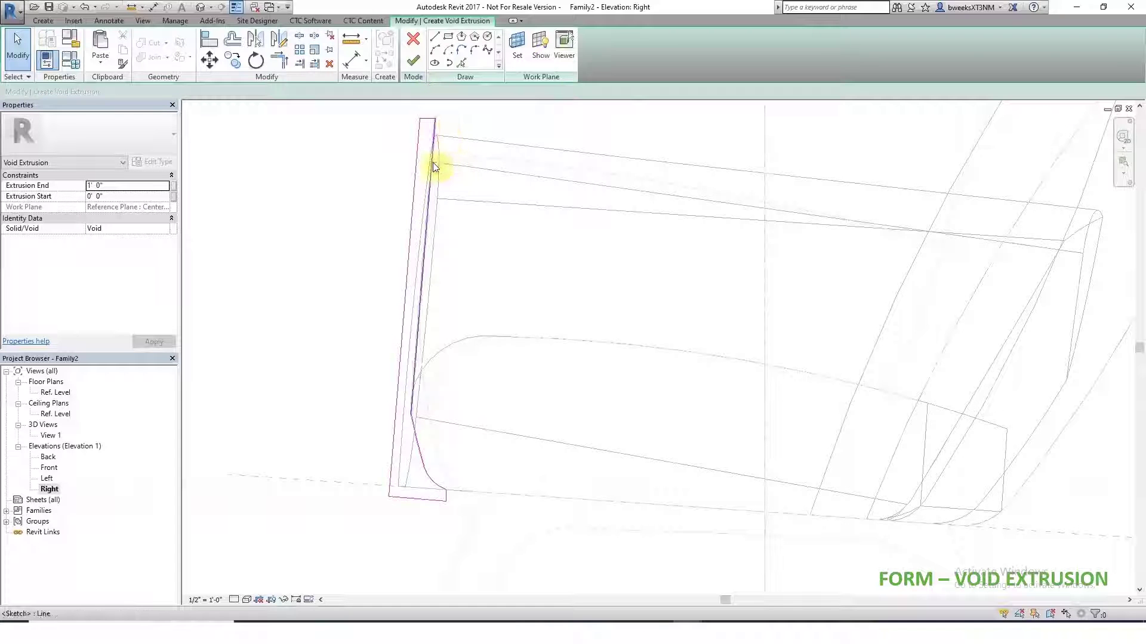
pyautogui.click(415, 62)
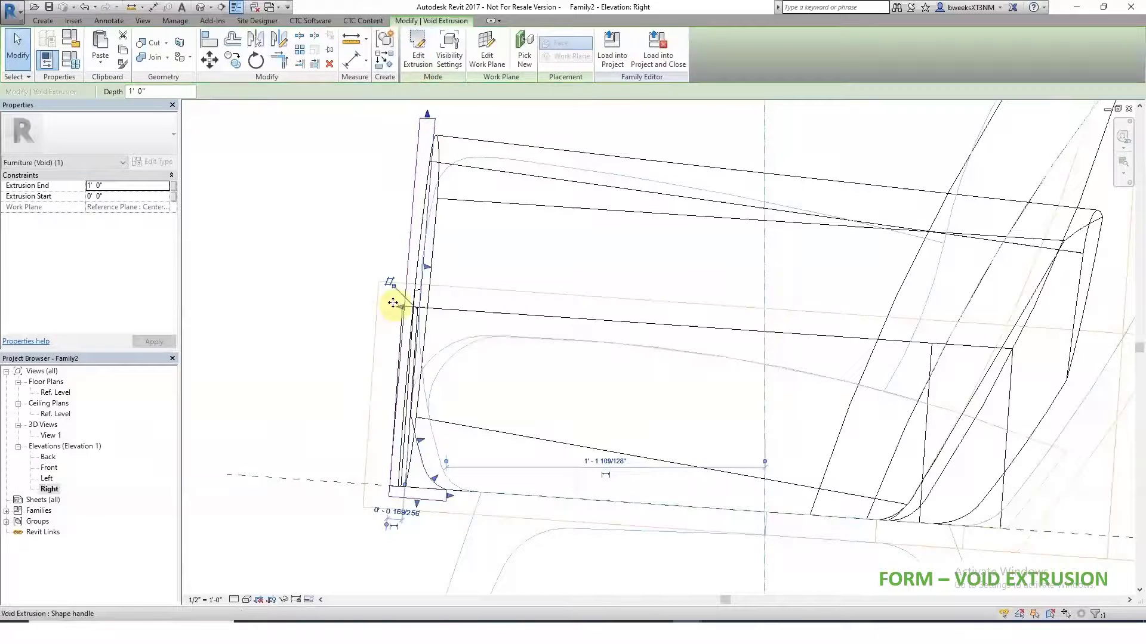
pyautogui.click(321, 353)
# - In the 3D view, stretch both ends of the void extrusion so it spans the full width across both armrests
pyautogui.doubleClick(52, 436)
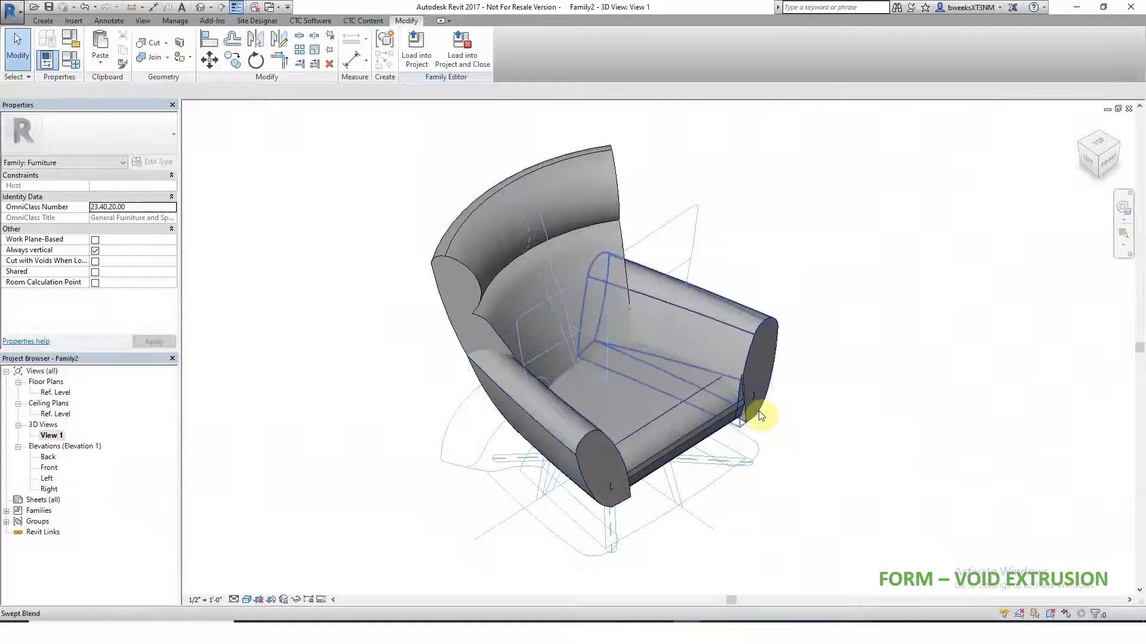
pyautogui.scroll(2, 741, 420)
pyautogui.click(740, 421)
pyautogui.scroll(2, 740, 418)
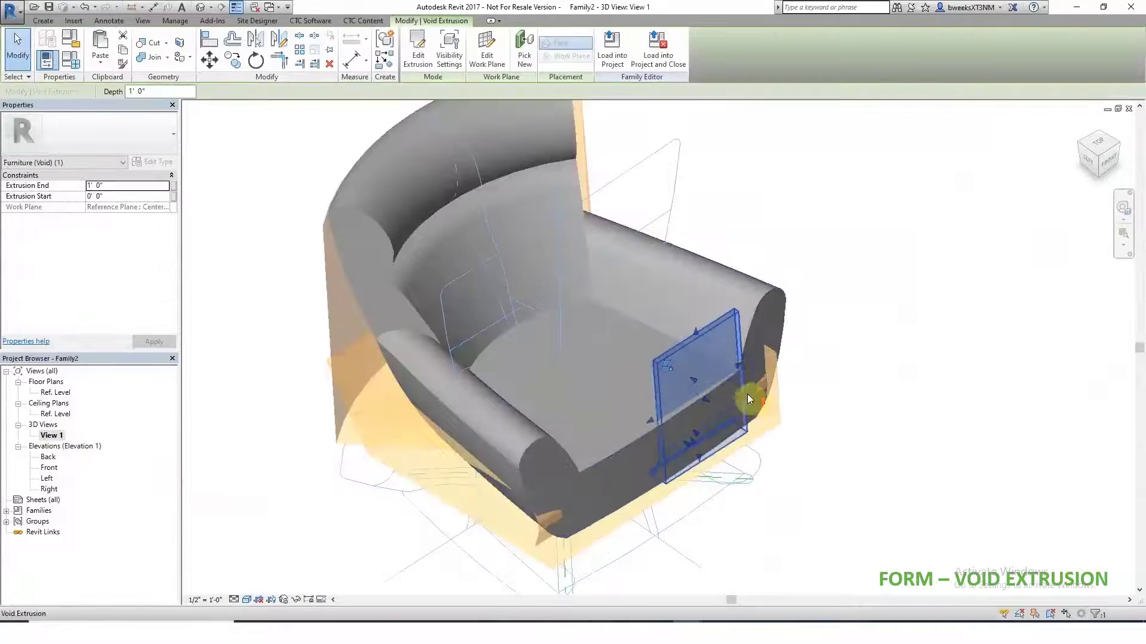
pyautogui.moveTo(804, 338); pyautogui.dragTo(801, 336)
pyautogui.moveTo(532, 487); pyautogui.dragTo(503, 504)
pyautogui.click(892, 365)
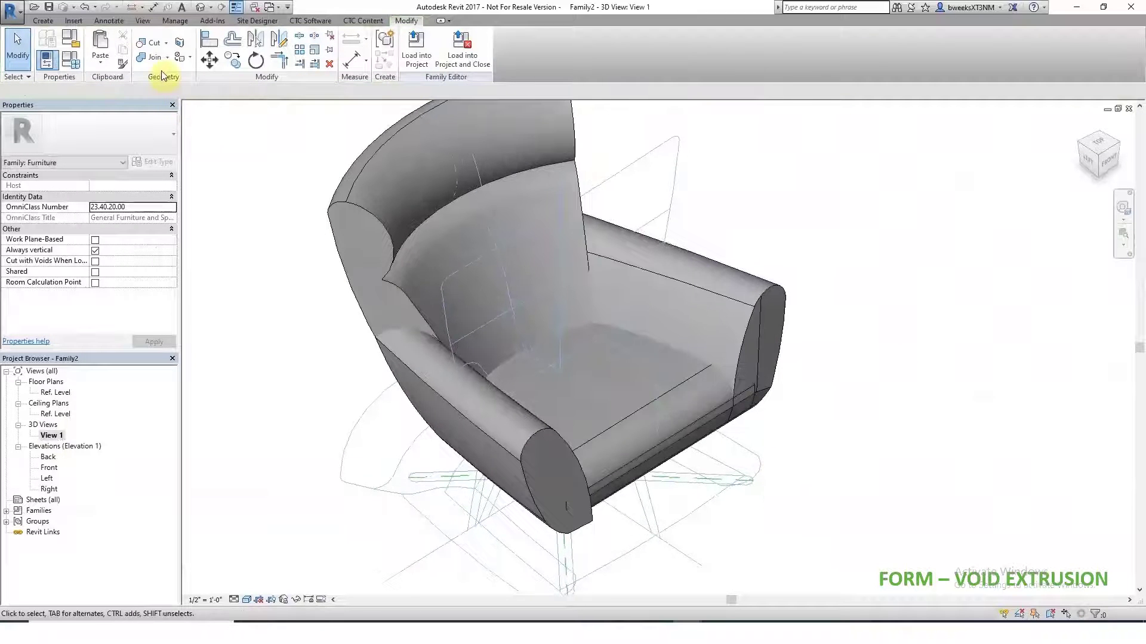
# - Cut the front of the remaining uncut armrest with the void extrusion
pyautogui.click(154, 44)
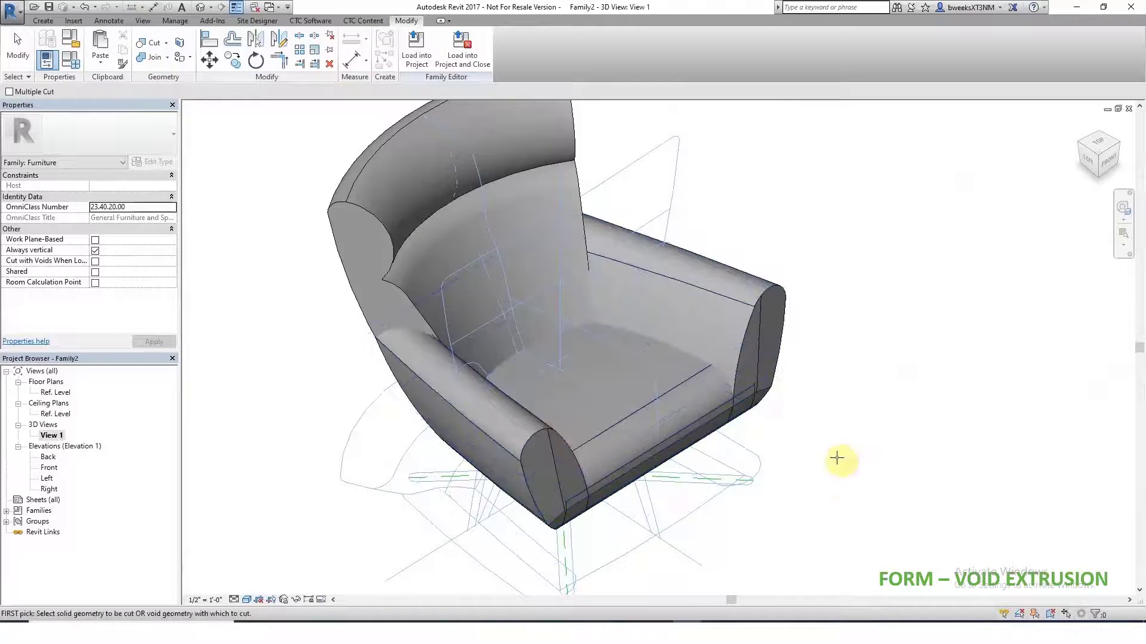
pyautogui.press('Escape')
pyautogui.moveTo(822, 471)
pyautogui.keyDown('shift'); pyautogui.mouseDown(button='middle')
pyautogui.moveTo(734, 382)
pyautogui.moveTo(599, 350)
pyautogui.moveTo(590, 441)
pyautogui.moveTo(573, 463)
pyautogui.moveTo(806, 483)
pyautogui.moveTo(877, 507)
pyautogui.moveTo(924, 501)
pyautogui.moveTo(877, 499)
pyautogui.moveTo(818, 429)
pyautogui.moveTo(847, 504)
pyautogui.moveTo(830, 507)
pyautogui.moveTo(828, 478)
pyautogui.mouseUp(button='middle'); pyautogui.keyUp('shift')
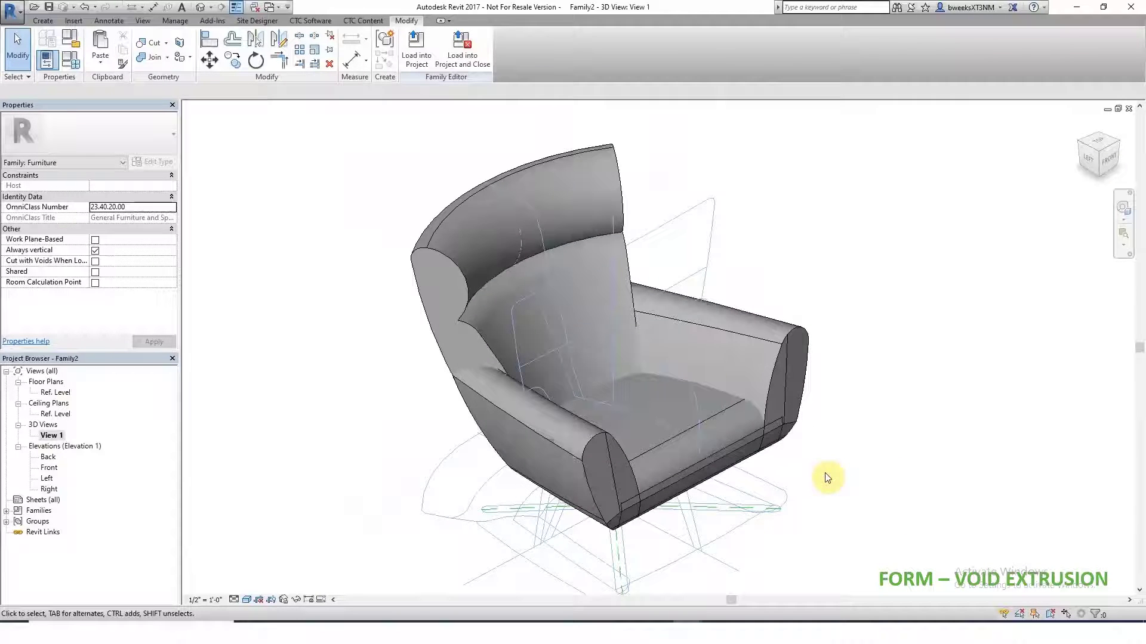
pyautogui.keyDown('shift'); pyautogui.moveTo(808, 491); pyautogui.dragTo(770, 545, button='middle'); pyautogui.keyUp('shift')
pyautogui.keyDown('shift'); pyautogui.moveTo(684, 502); pyautogui.dragTo(765, 503, button='middle'); pyautogui.keyUp('shift')
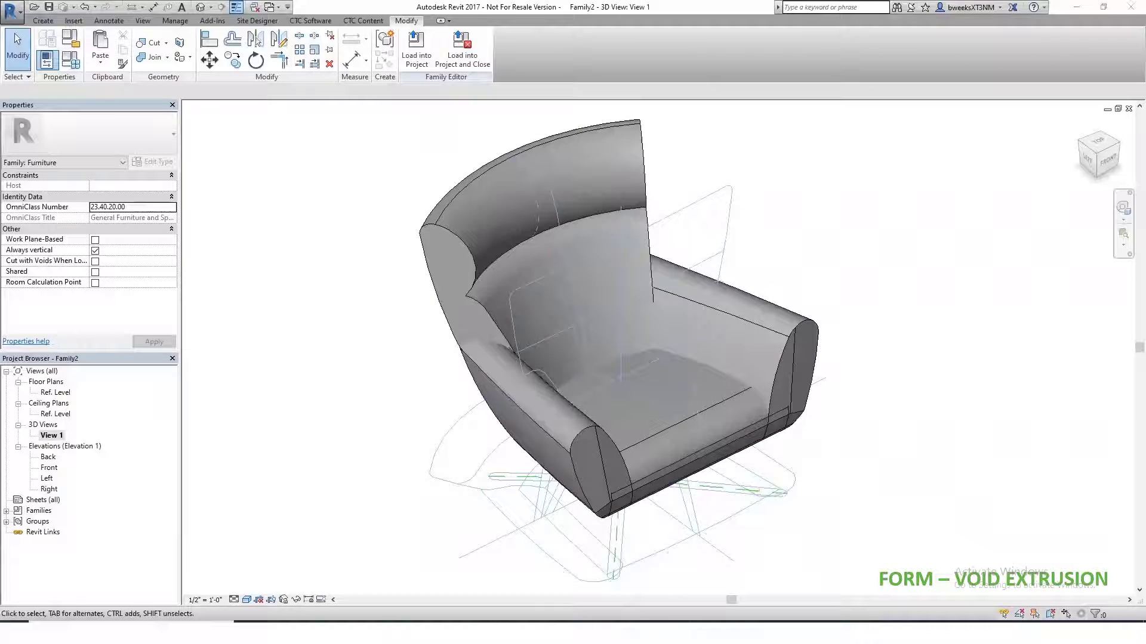
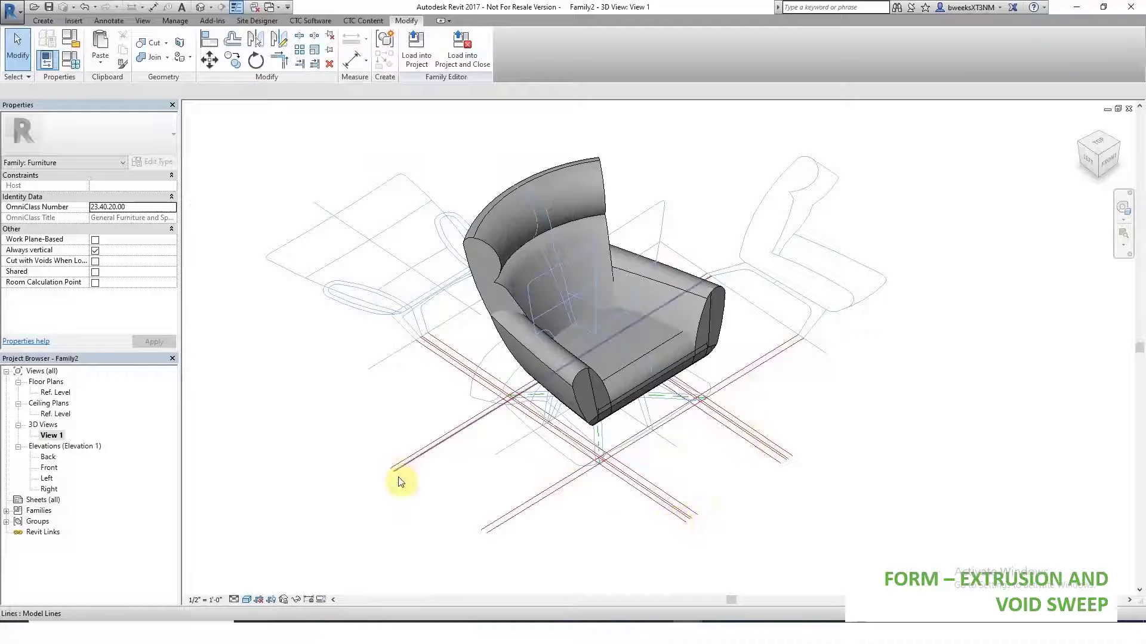
# - Start a solid extrusion with its work plane set to Reference Plane : CHAIR LEG FRONT
pyautogui.click(43, 21)
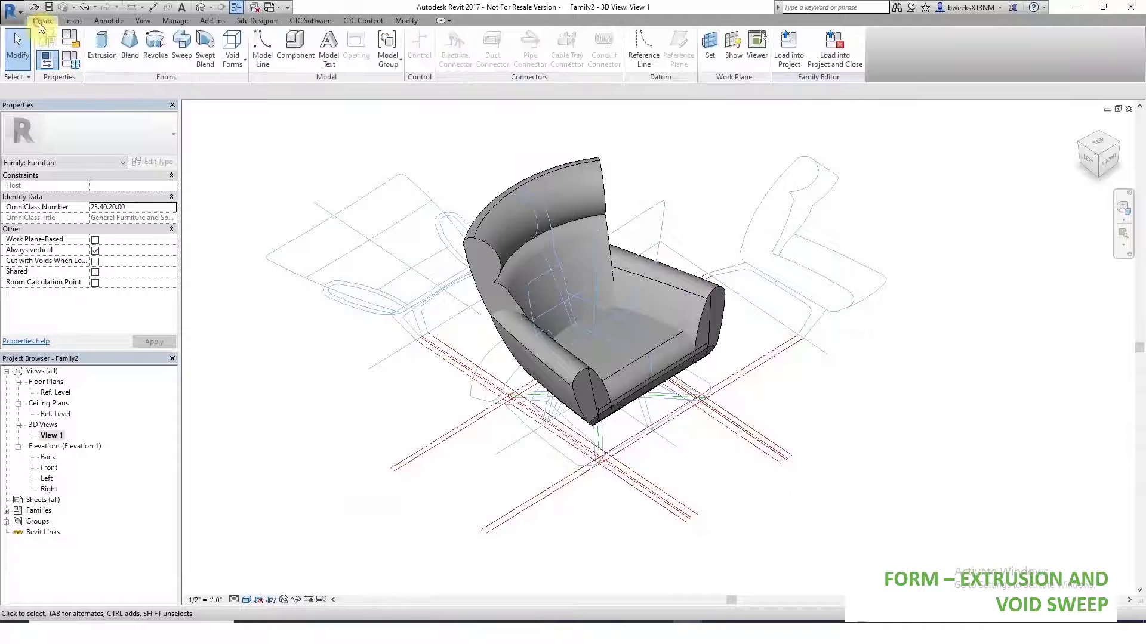
pyautogui.click(99, 55)
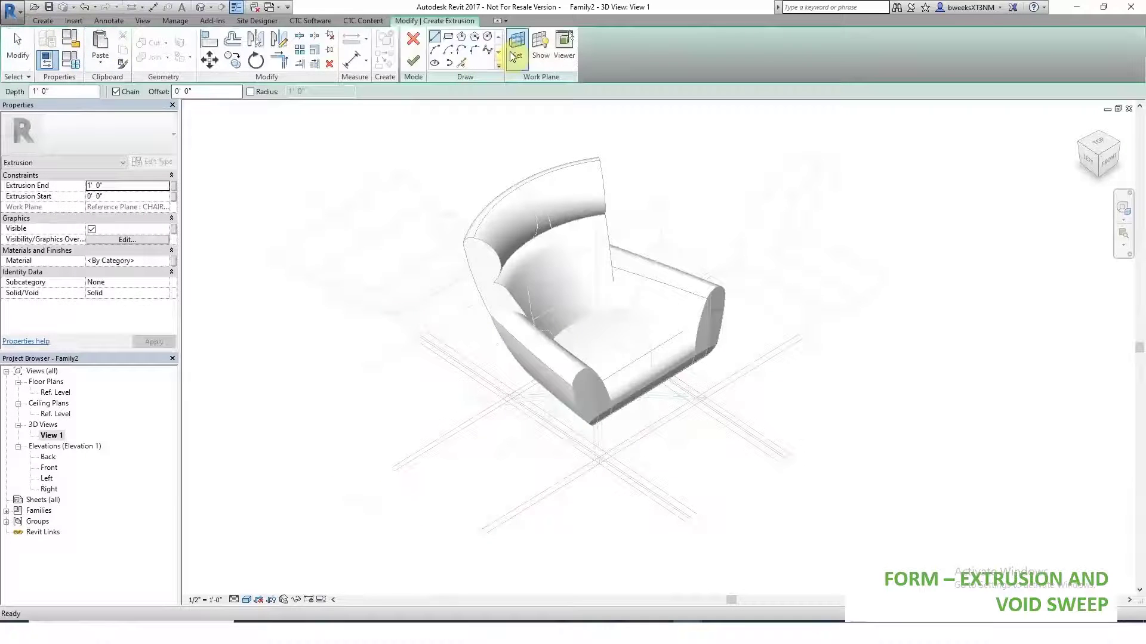
pyautogui.click(515, 53)
pyautogui.click(632, 317)
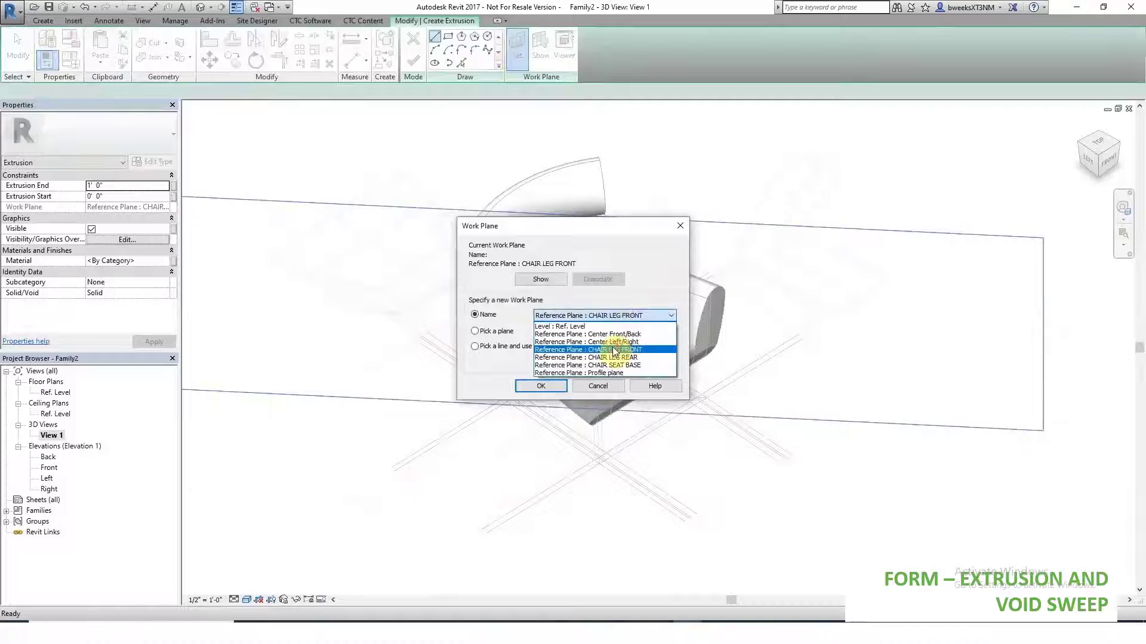
pyautogui.click(615, 350)
pyautogui.click(552, 387)
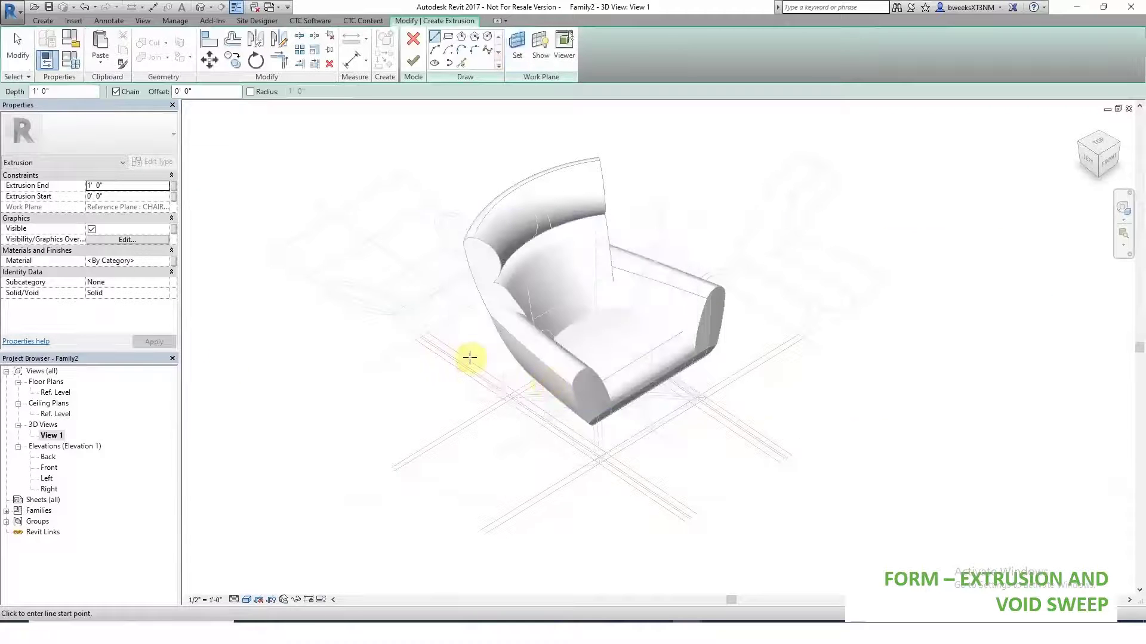
# - In the Right elevation, pick the imported front leg's side lines, curve, top line and the Ref. Level line as extrusion sketch lines
pyautogui.doubleClick(49, 489)
pyautogui.click(460, 63)
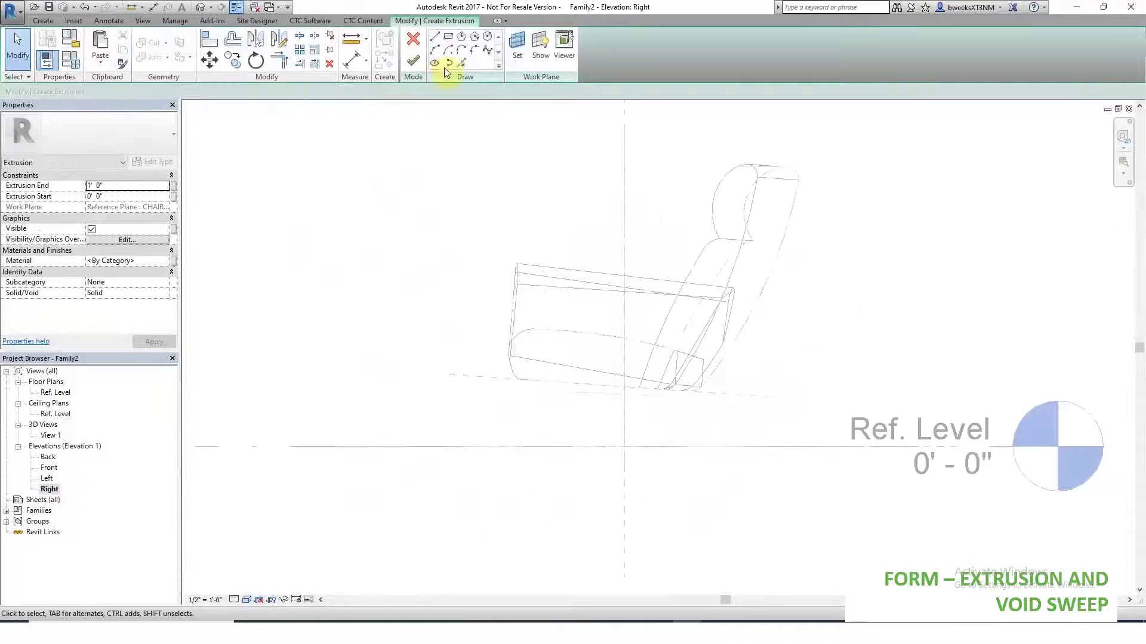
pyautogui.scroll(3, 537, 430)
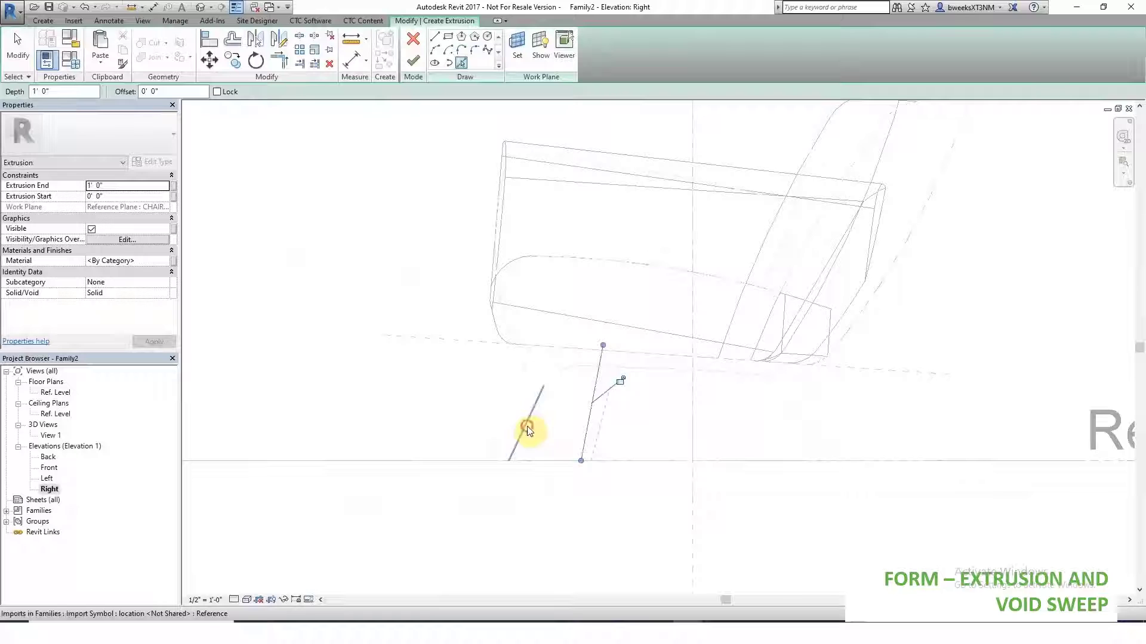
pyautogui.click(654, 372)
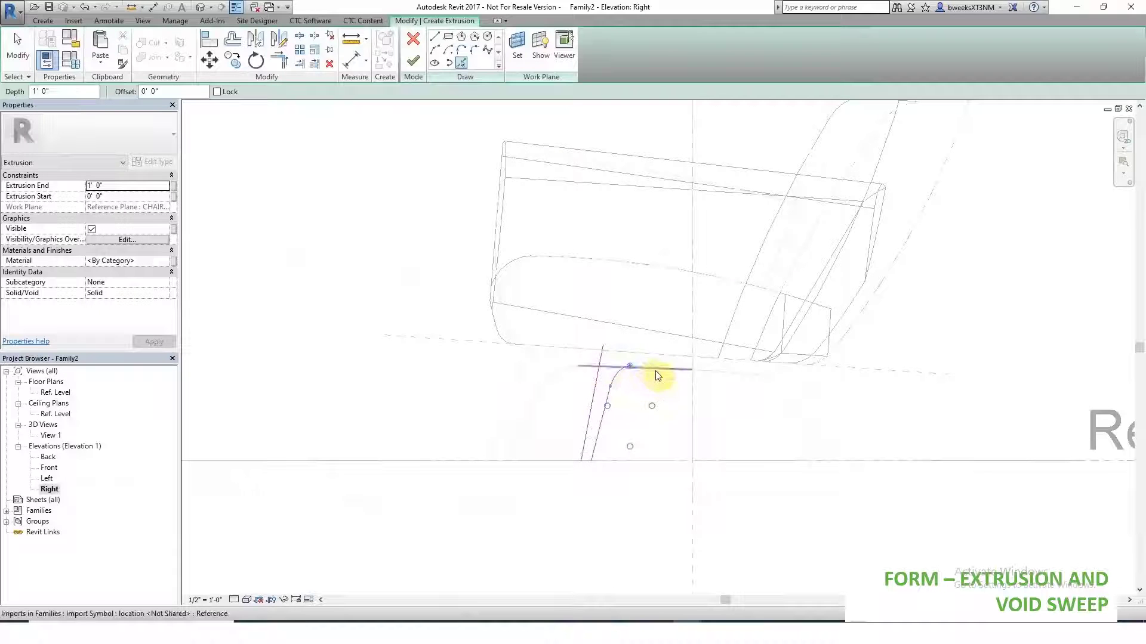
pyautogui.click(617, 469)
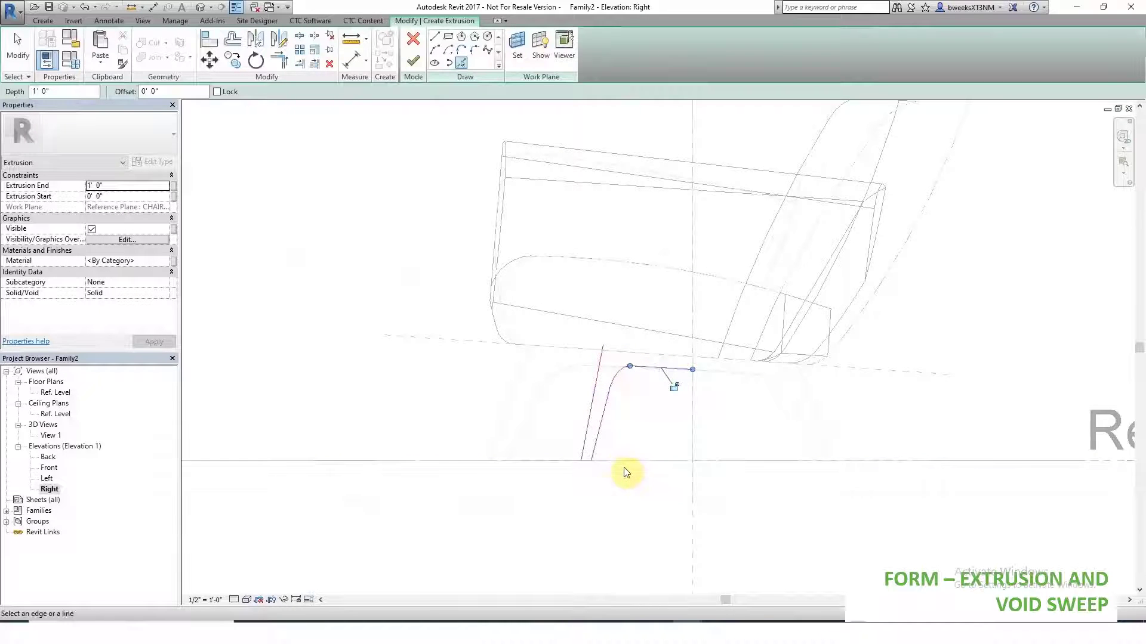
pyautogui.click(629, 462)
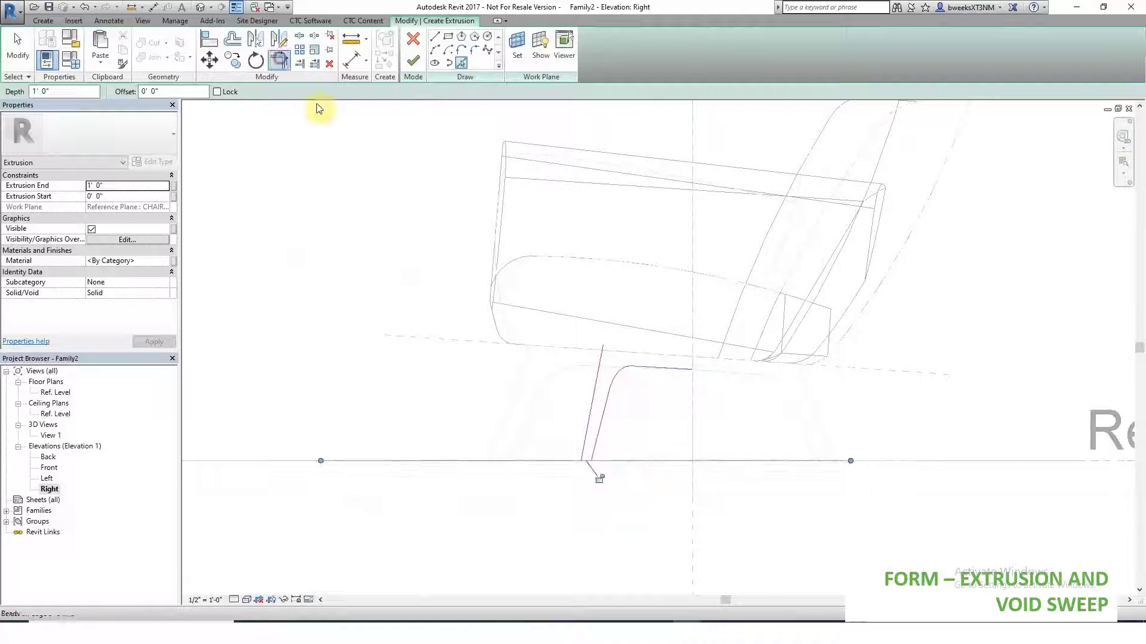
# - Trim the base line between the leg's sides and sketch a short vertical line up from the inner end of the top line
pyautogui.press('t')
pyautogui.press('r')
pyautogui.scroll(4, 588, 455)
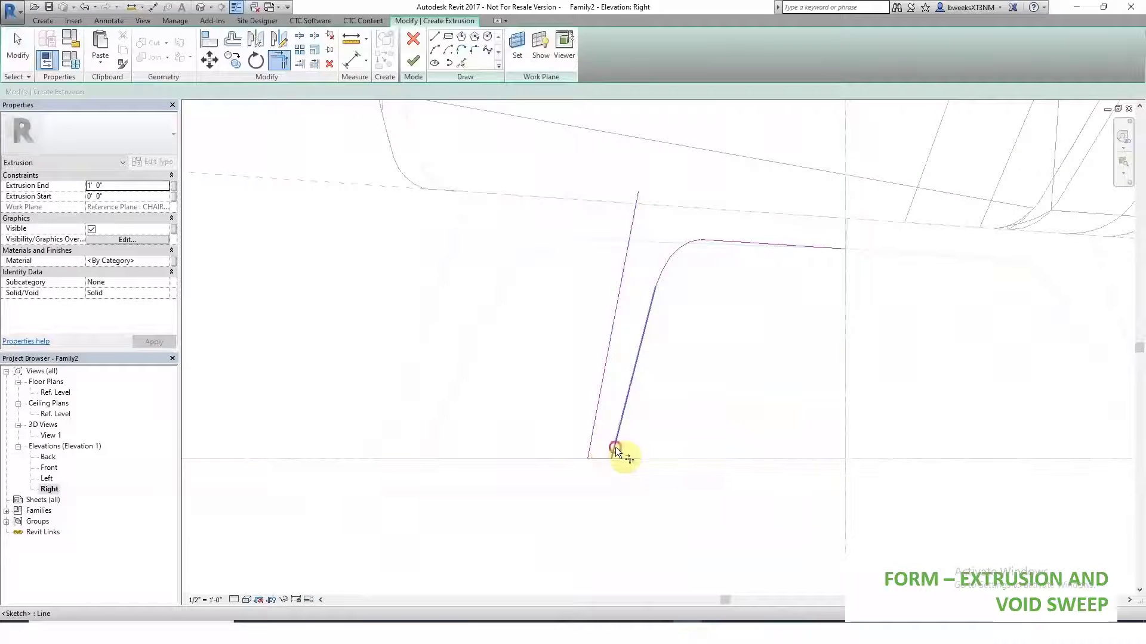
pyautogui.scroll(-2, 625, 443)
pyautogui.click(433, 35)
pyautogui.click(736, 344)
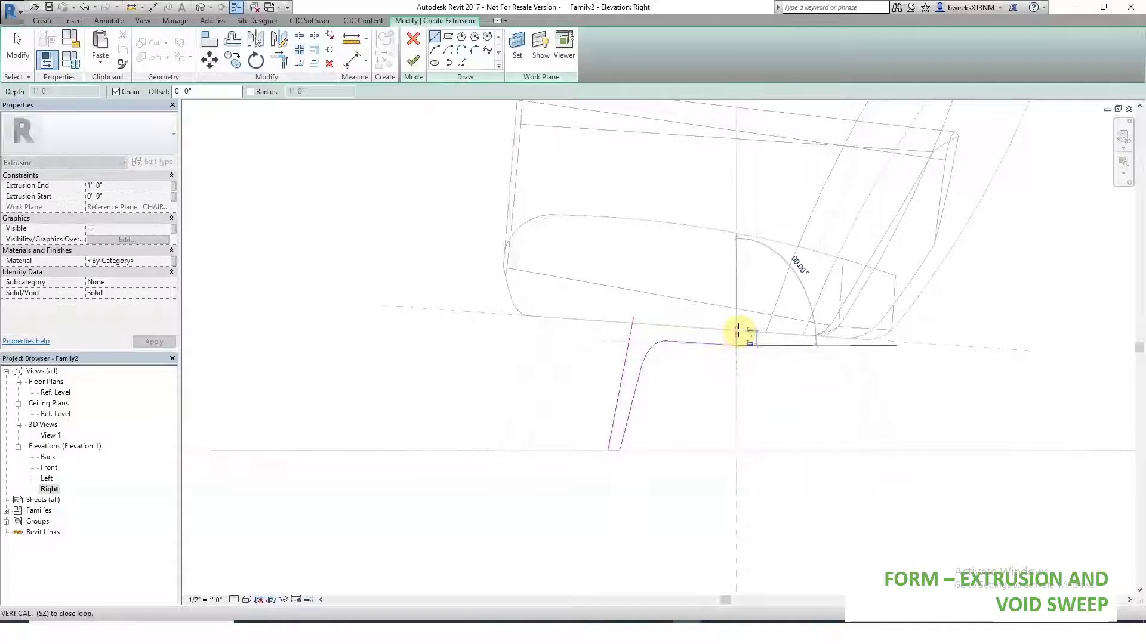
pyautogui.click(739, 330)
pyautogui.press('Escape')
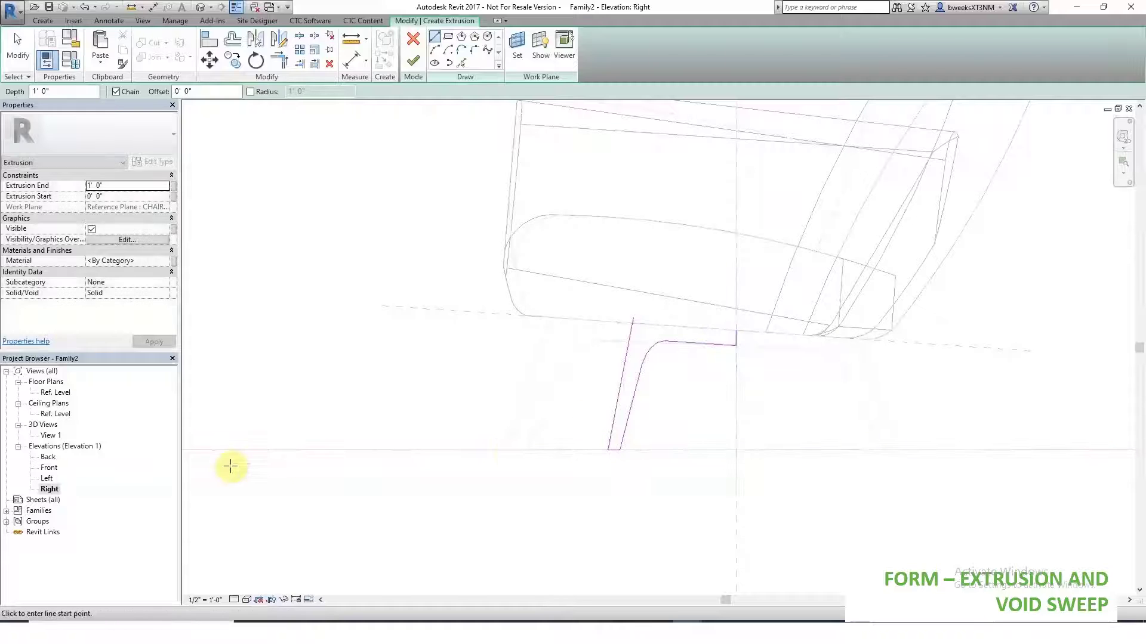
# - In the 3D view, move the leg's side lines, foot line and arc out to the leg's actual corner, unjoining them from the top line
pyautogui.doubleClick(53, 434)
pyautogui.keyDown('shift'); pyautogui.moveTo(688, 451); pyautogui.dragTo(706, 378, button='middle'); pyautogui.keyUp('shift')
pyautogui.scroll(5, 708, 389)
pyautogui.moveTo(500, 460); pyautogui.dragTo(646, 238)
pyautogui.click(203, 64)
pyautogui.scroll(5, 582, 433)
pyautogui.click(571, 414)
pyautogui.click(867, 438)
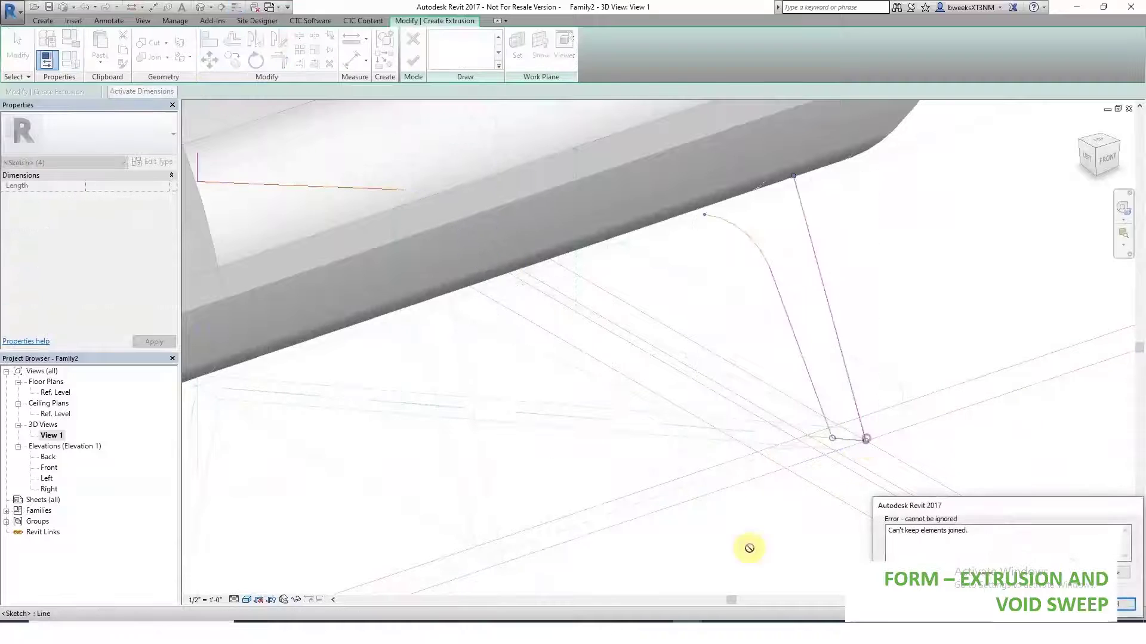
pyautogui.click(936, 605)
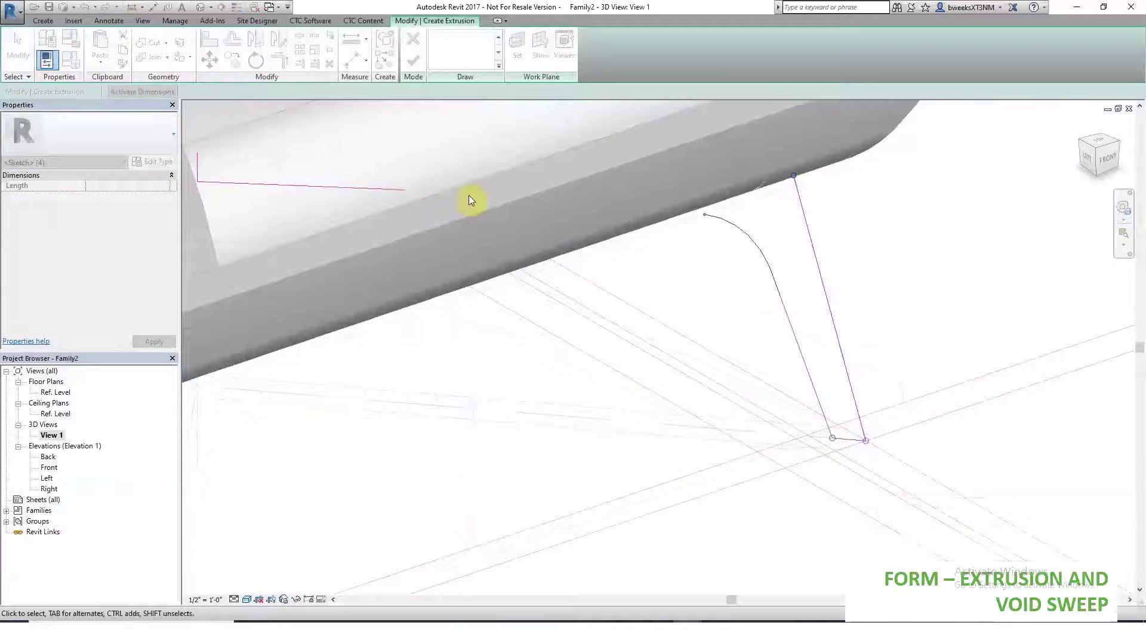
# - Stretch the lower horizontal sketch line out to the upper end of the leg's arc
pyautogui.click(363, 188)
pyautogui.moveTo(406, 190)
pyautogui.mouseDown()
pyautogui.moveTo(716, 205)
pyautogui.moveTo(698, 214)
pyautogui.mouseUp()
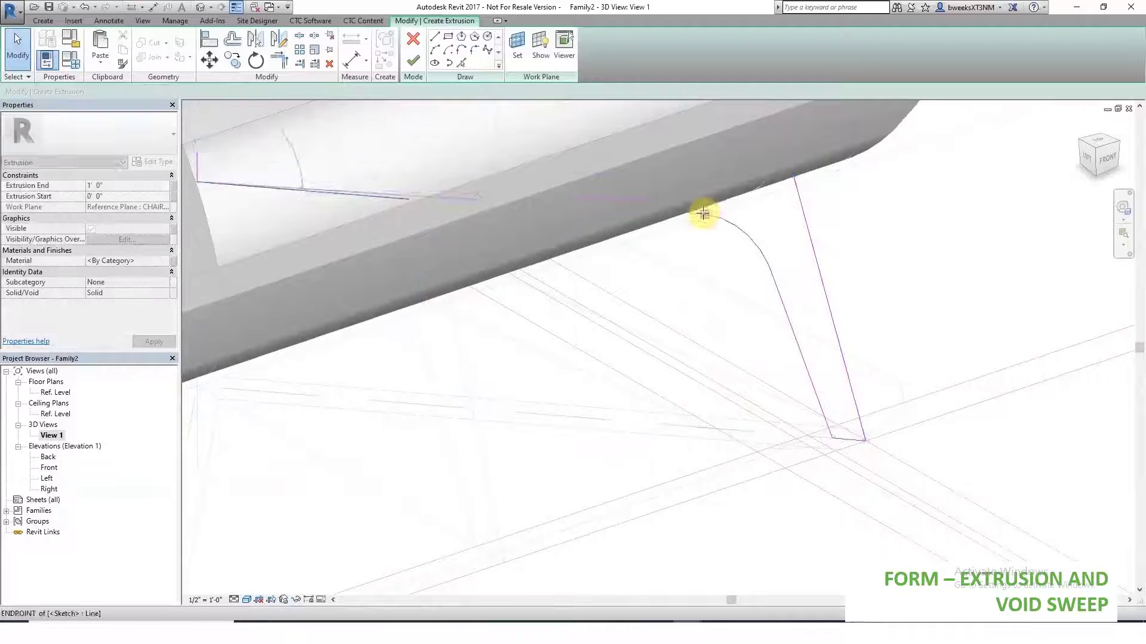
pyautogui.keyDown('shift'); pyautogui.moveTo(690, 324); pyautogui.dragTo(704, 282, button='middle'); pyautogui.keyUp('shift')
pyautogui.scroll(4, 703, 282)
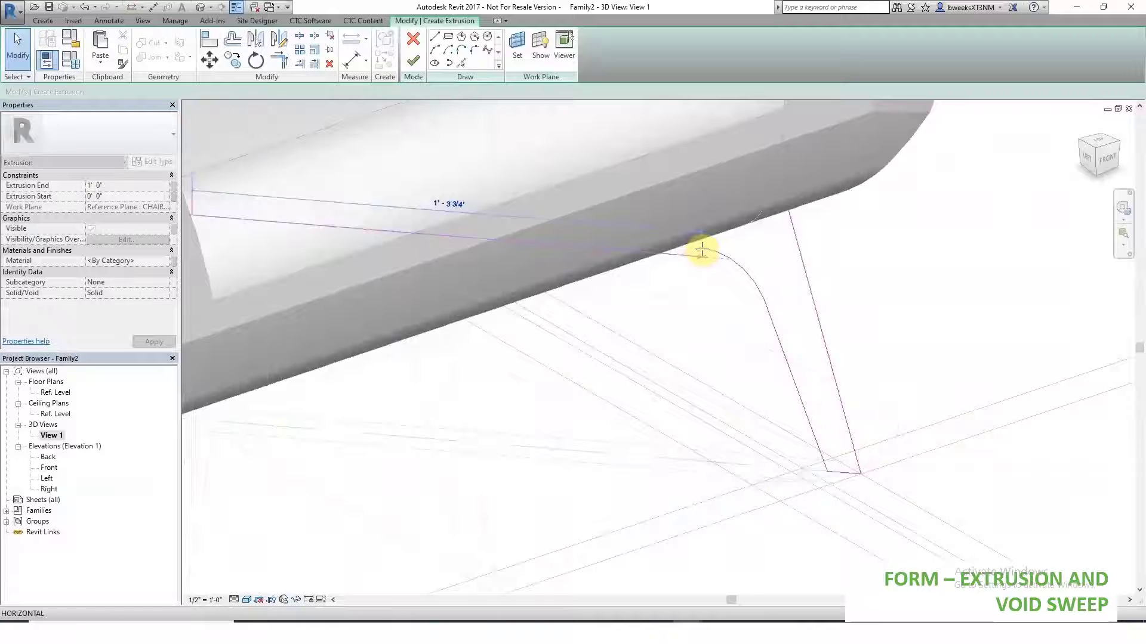
pyautogui.scroll(-5, 690, 305)
pyautogui.keyDown('shift'); pyautogui.moveTo(706, 350); pyautogui.dragTo(657, 305, button='middle'); pyautogui.keyUp('shift')
# - Close the leg sketch with a line from the short vertical line's upper end to the top of the outer leg line
pyautogui.click(433, 38)
pyautogui.scroll(4, 545, 274)
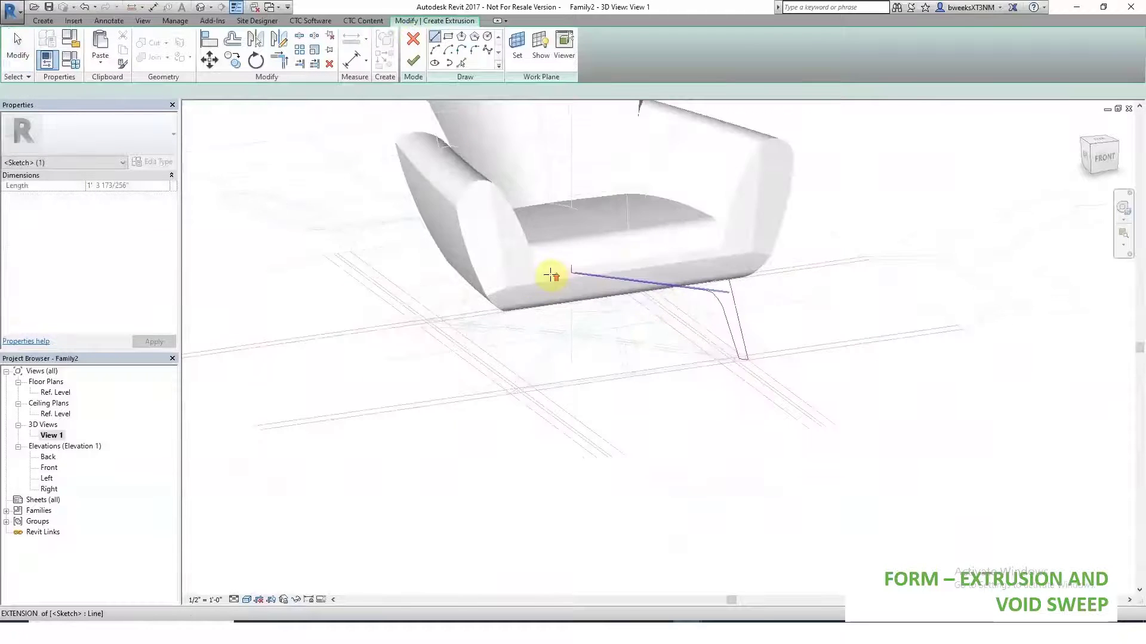
pyautogui.click(586, 259)
pyautogui.scroll(2, 813, 278)
pyautogui.click(813, 279)
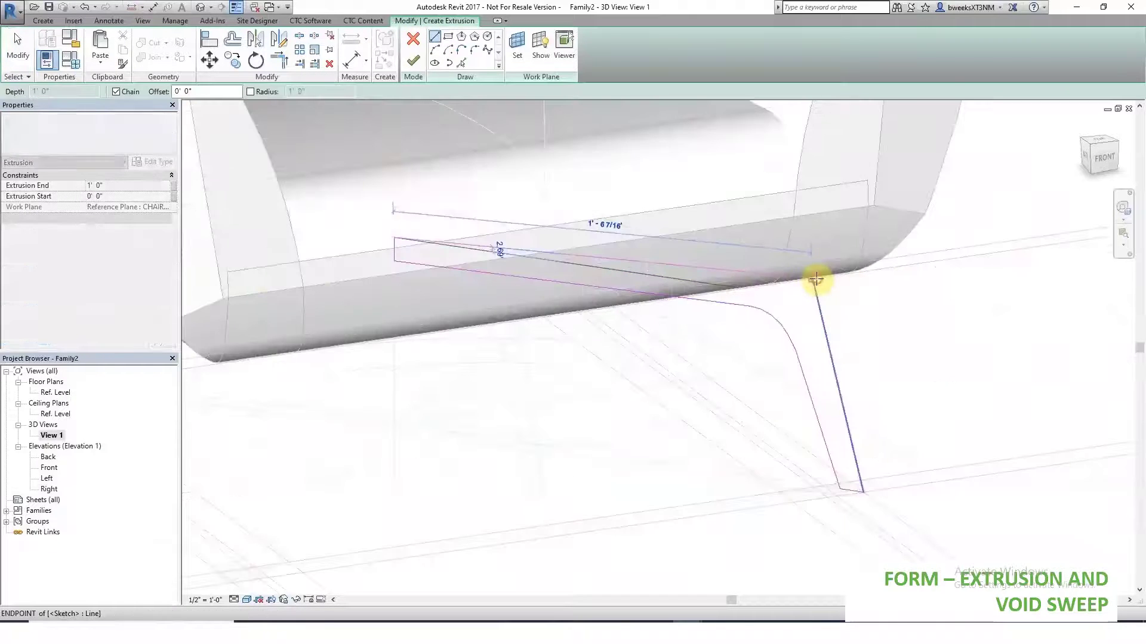
pyautogui.press('Escape')
# - Finish the leg sketch as a 1' deep extrusion
pyautogui.moveTo(851, 300)
pyautogui.keyDown('shift'); pyautogui.mouseDown(button='middle')
pyautogui.moveTo(842, 251)
pyautogui.moveTo(780, 271)
pyautogui.moveTo(658, 231)
pyautogui.moveTo(599, 246)
pyautogui.mouseUp(button='middle'); pyautogui.keyUp('shift')
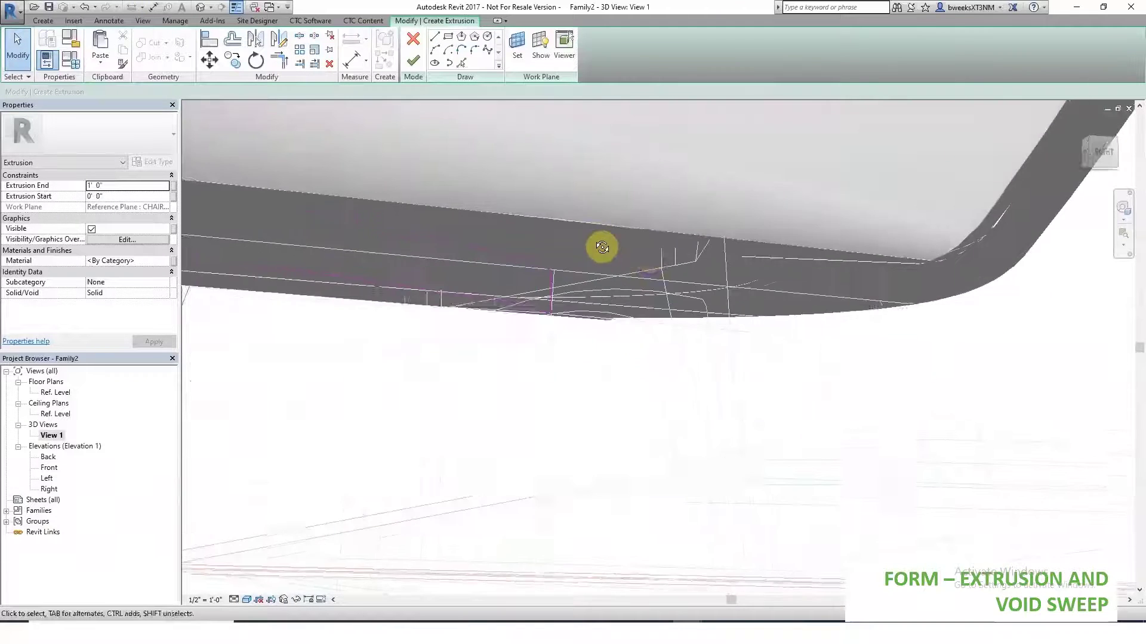
pyautogui.click(209, 39)
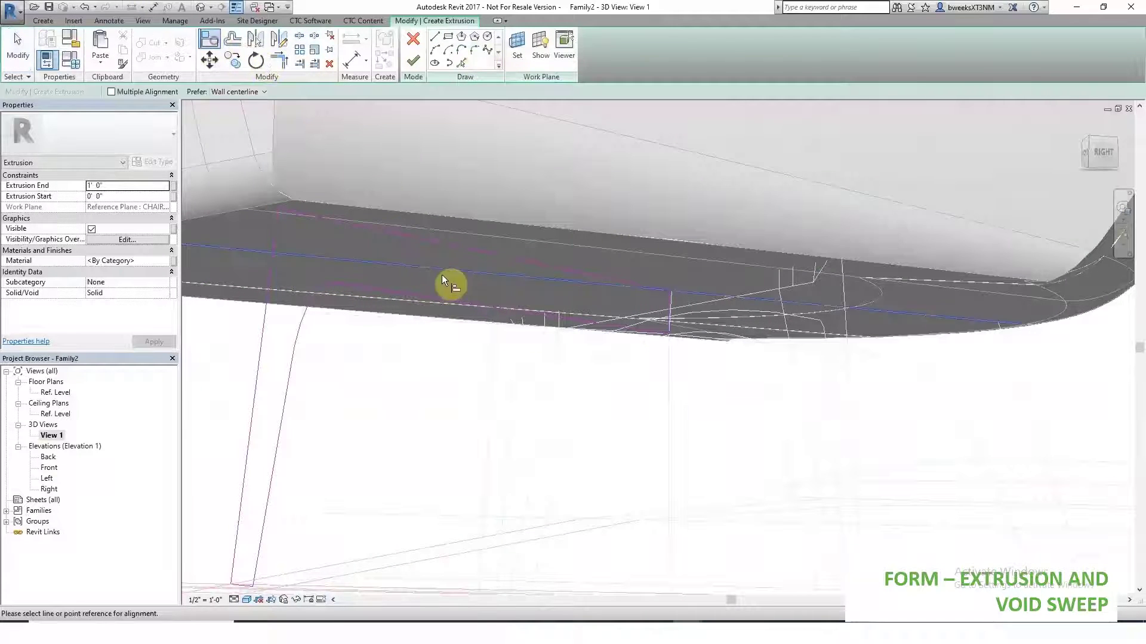
pyautogui.moveTo(358, 245)
pyautogui.keyDown('shift'); pyautogui.mouseDown(button='middle')
pyautogui.moveTo(440, 322)
pyautogui.moveTo(429, 427)
pyautogui.moveTo(633, 477)
pyautogui.mouseUp(button='middle'); pyautogui.keyUp('shift')
pyautogui.press('Escape')
pyautogui.click(414, 72)
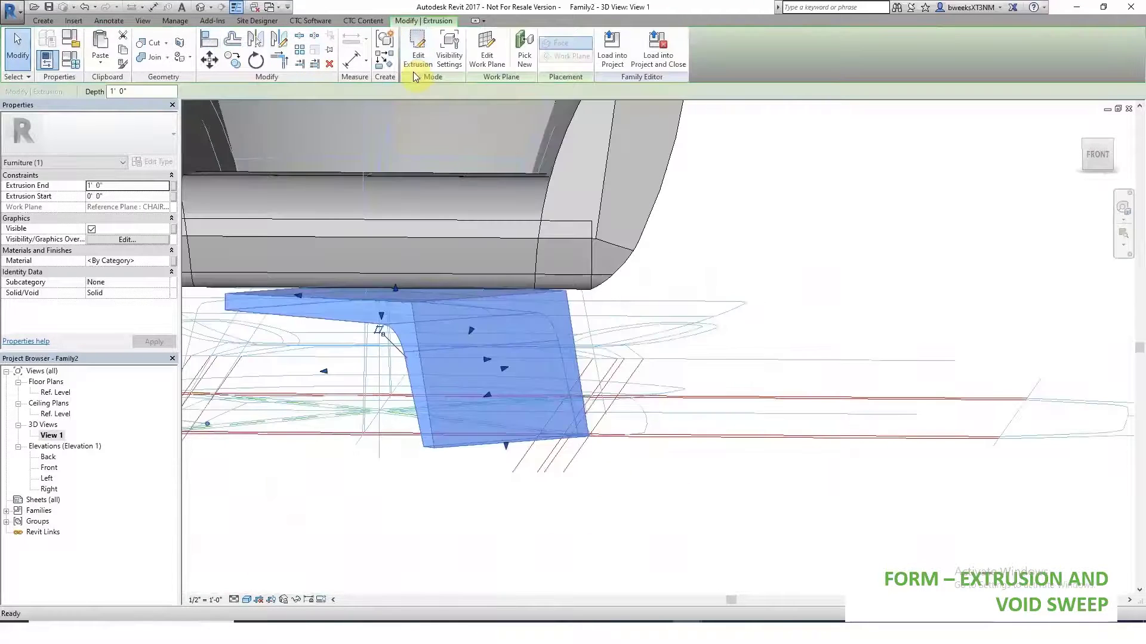
pyautogui.keyDown('shift'); pyautogui.moveTo(537, 468); pyautogui.dragTo(534, 500, button='middle'); pyautogui.keyUp('shift')
pyautogui.click(525, 565)
# - In the Ref. Level floor plan, align the leg extrusion's long faces with both edges of the imported diagonal leg outline
pyautogui.doubleClick(56, 392)
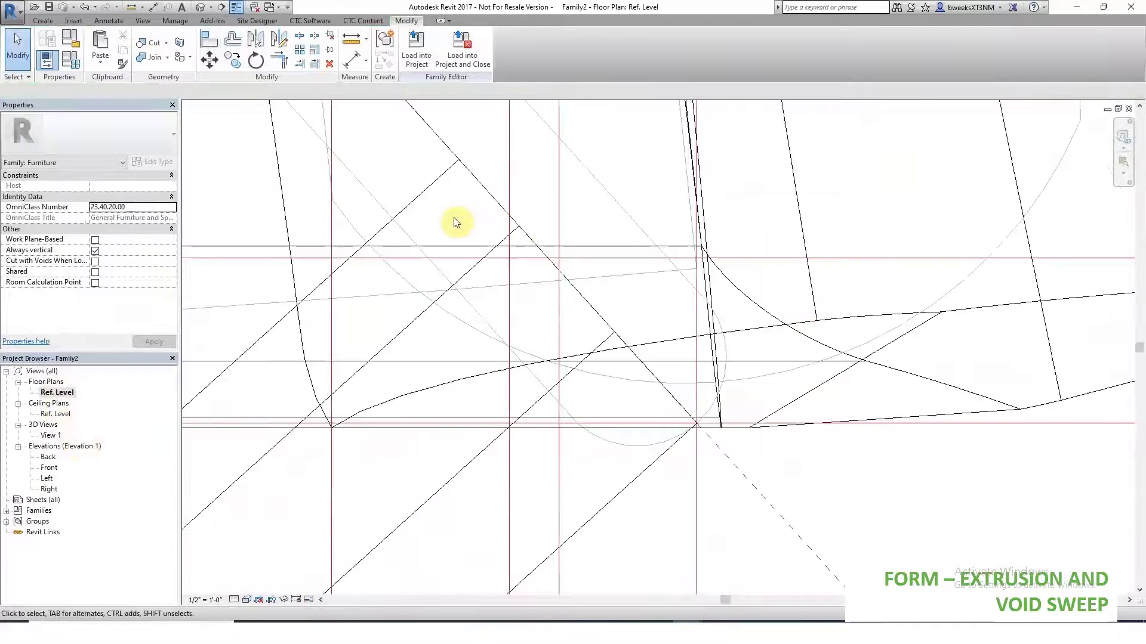
pyautogui.click(210, 41)
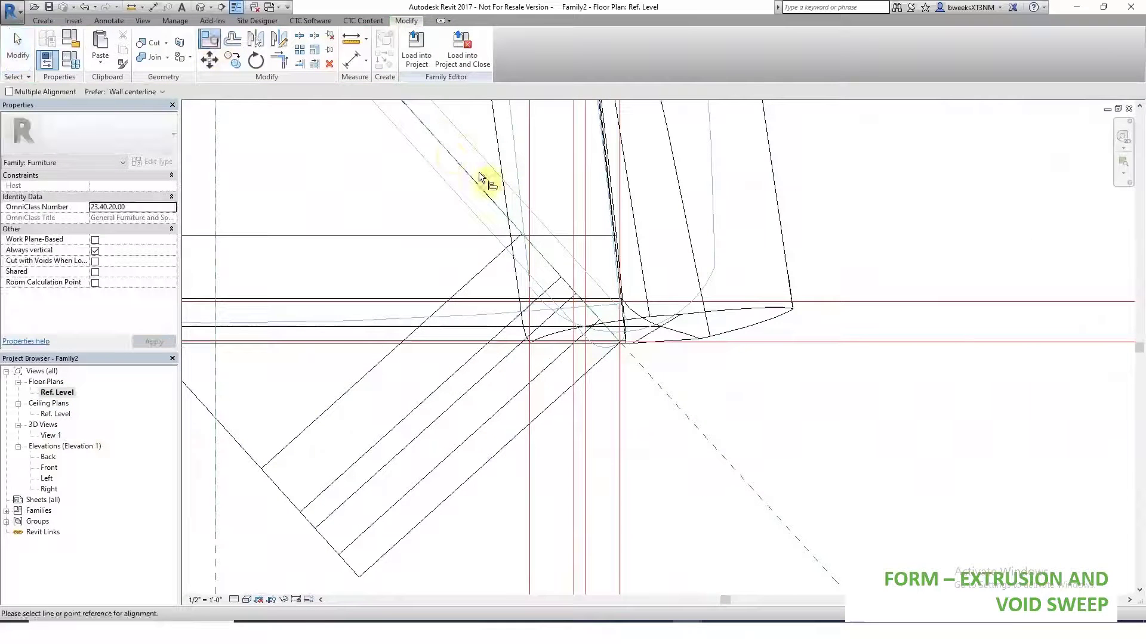
pyautogui.click(460, 202)
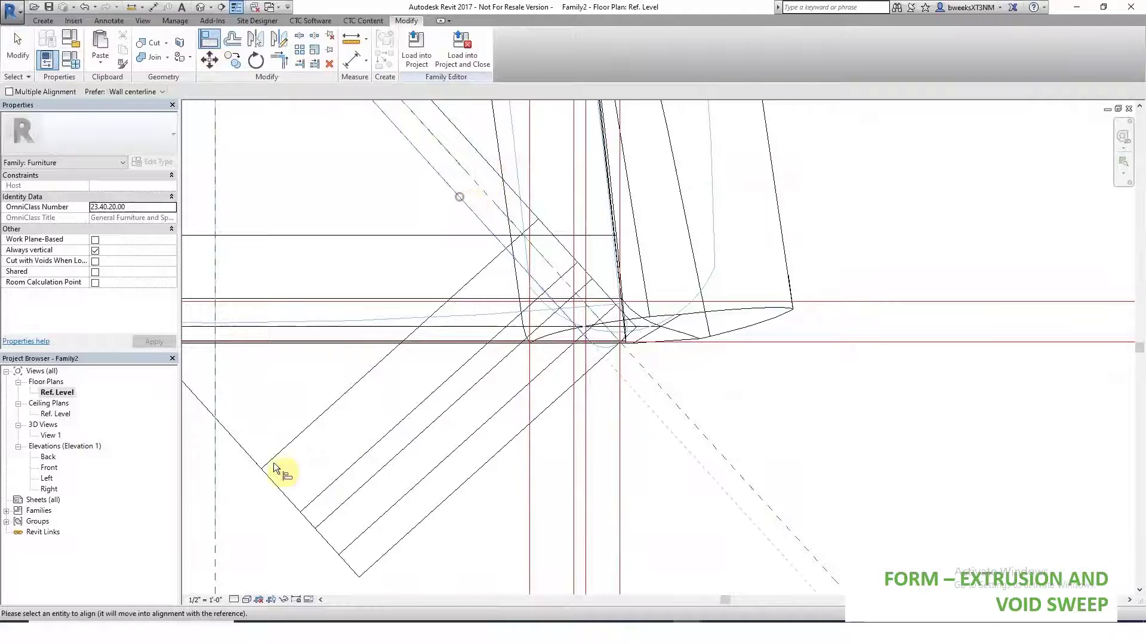
pyautogui.click(251, 456)
pyautogui.scroll(-2, 606, 337)
pyautogui.scroll(-3, 570, 307)
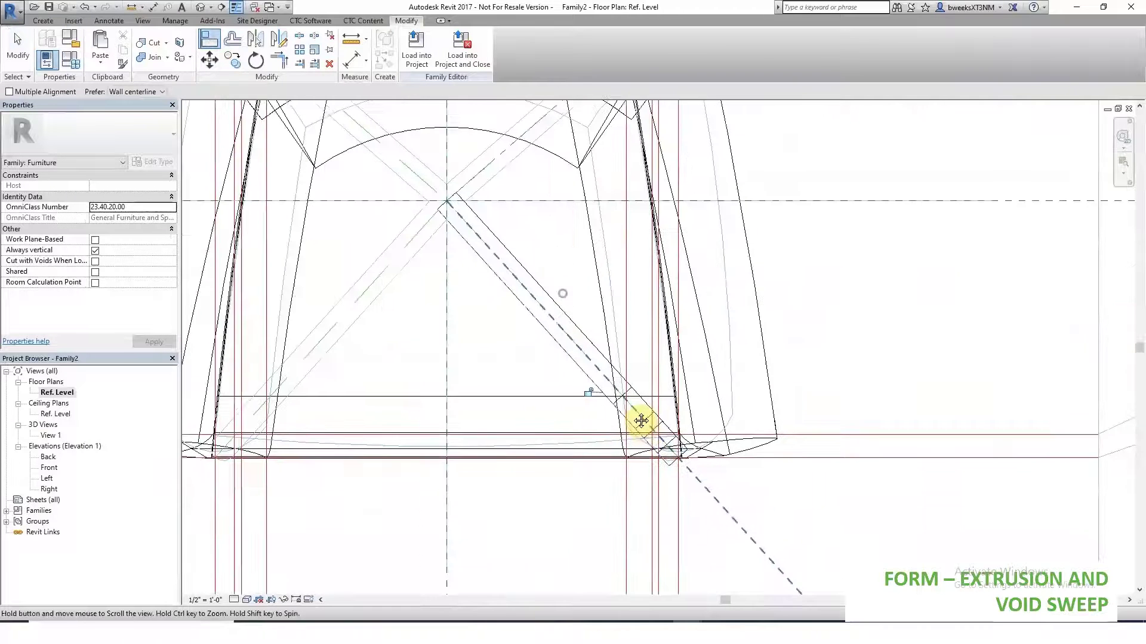
pyautogui.press('Escape')
pyautogui.press('Escape')
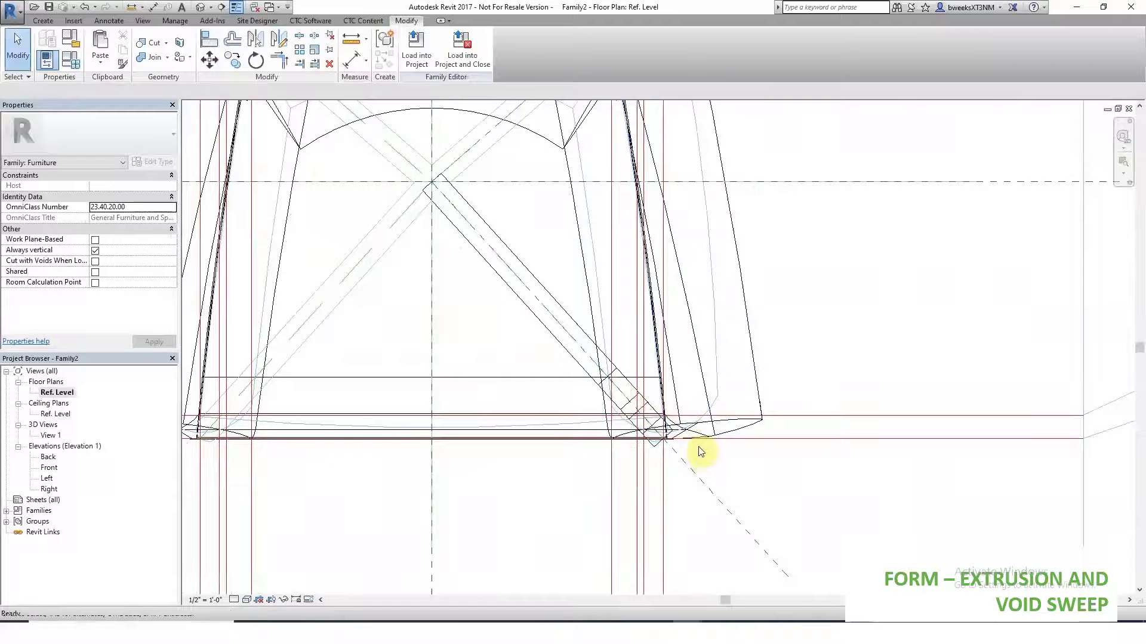
# - In the 3D view, start a void sweep and set its work plane by picking the leg's sloping outer face
pyautogui.hotkey('ctrl', 'Tab')
pyautogui.keyDown('shift'); pyautogui.moveTo(719, 446); pyautogui.dragTo(708, 486, button='middle'); pyautogui.keyUp('shift')
pyautogui.press('Escape')
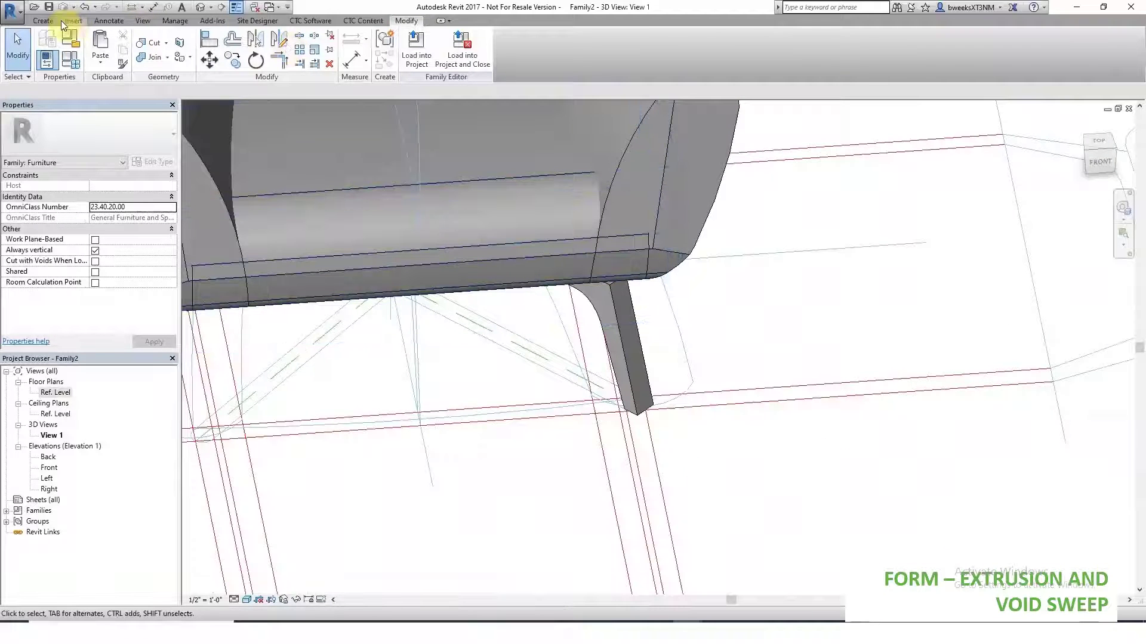
pyautogui.click(43, 20)
pyautogui.click(232, 55)
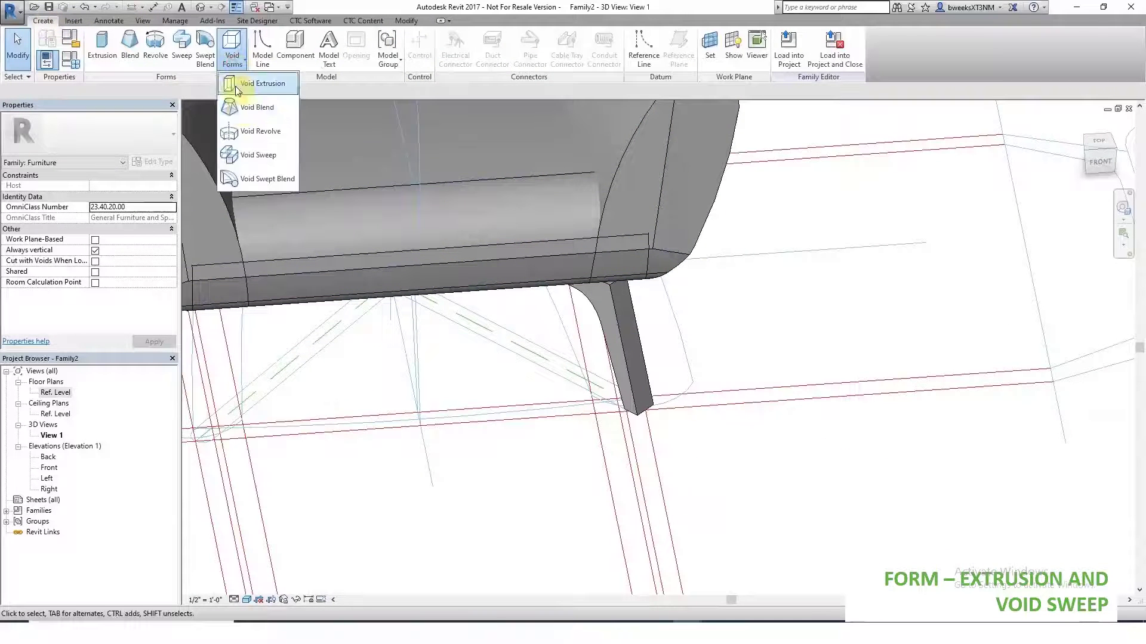
pyautogui.click(258, 154)
pyautogui.click(439, 48)
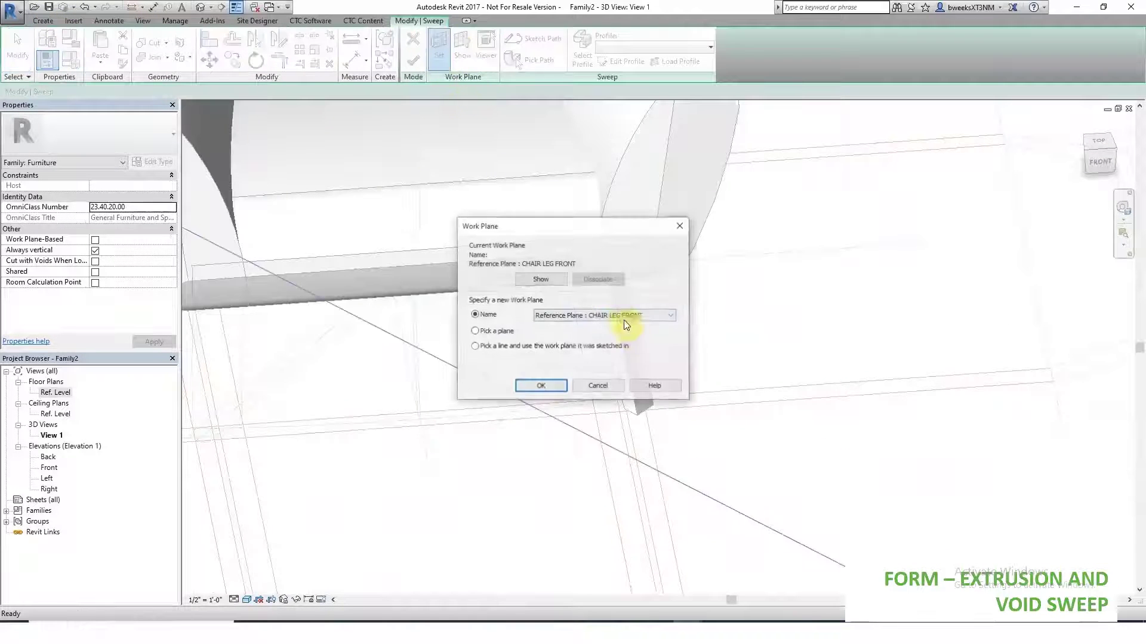
pyautogui.click(533, 388)
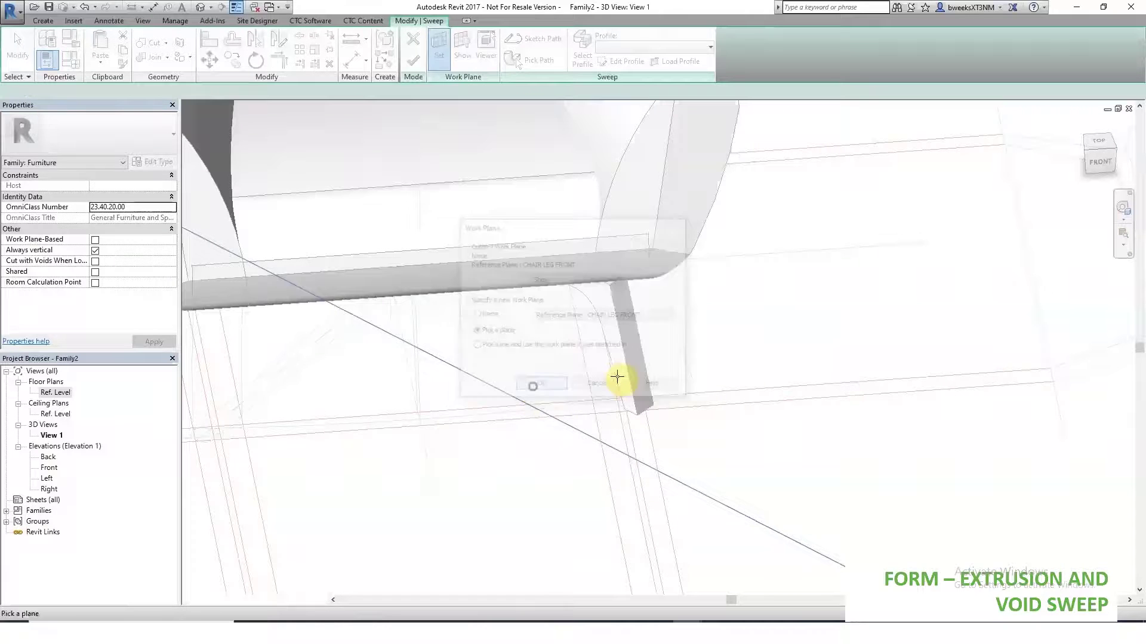
pyautogui.click(634, 383)
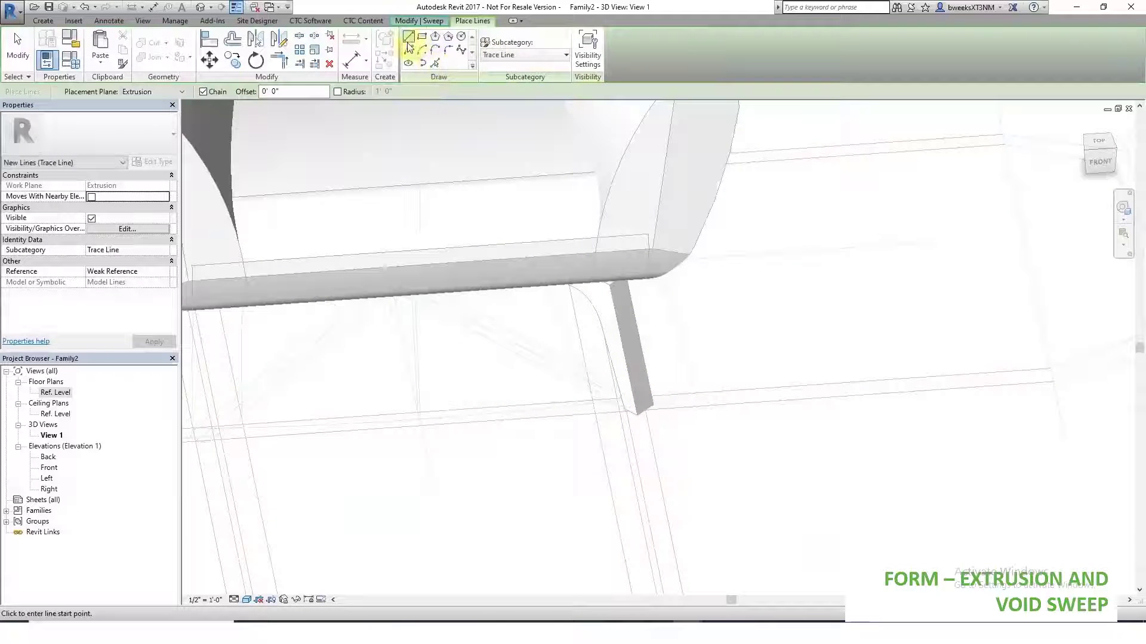
# - Sketch the void sweep's path as a line up the middle of the leg's outer face and finish the path
pyautogui.click(405, 21)
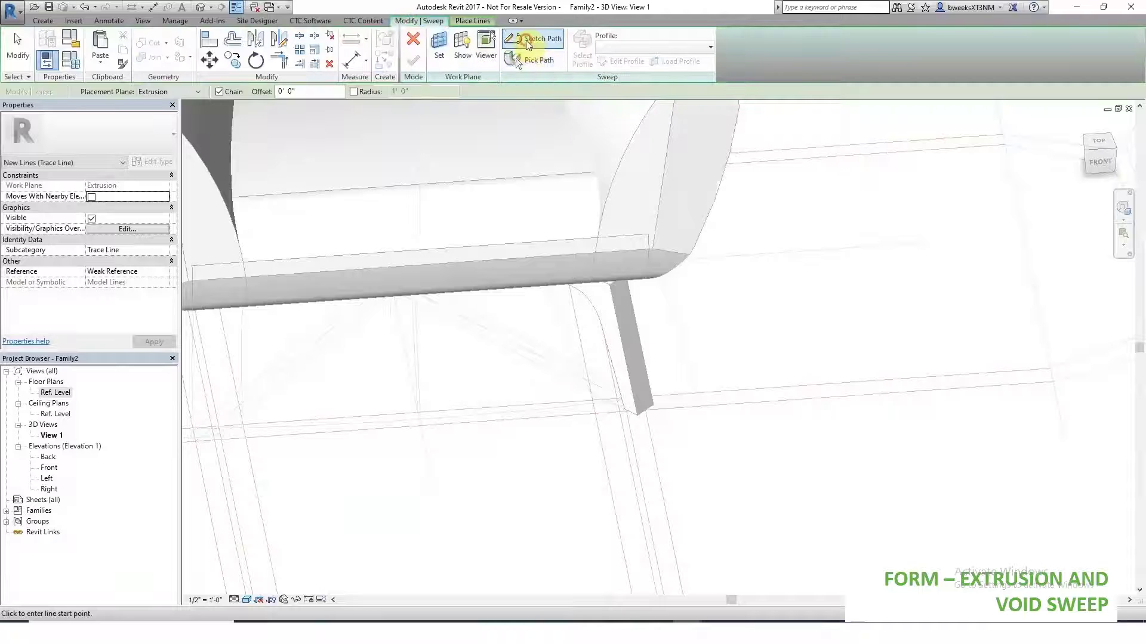
pyautogui.click(520, 38)
pyautogui.click(436, 38)
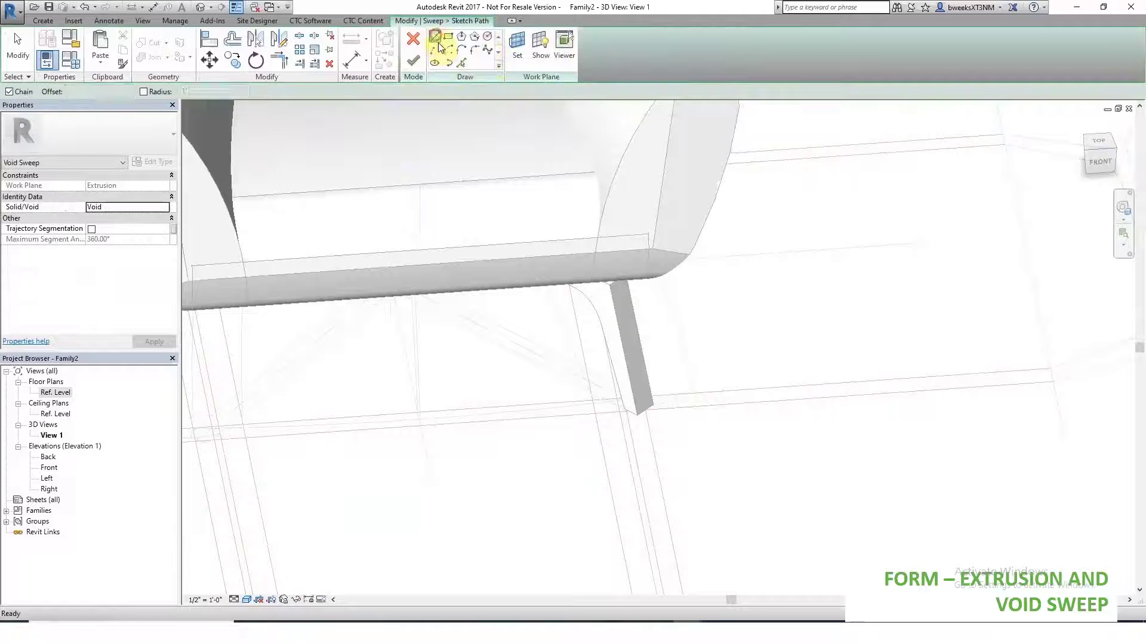
pyautogui.click(646, 409)
pyautogui.moveTo(685, 404)
pyautogui.keyDown('shift'); pyautogui.mouseDown(button='middle')
pyautogui.moveTo(645, 320)
pyautogui.moveTo(577, 262)
pyautogui.mouseUp(button='middle'); pyautogui.keyUp('shift')
pyautogui.scroll(4, 577, 264)
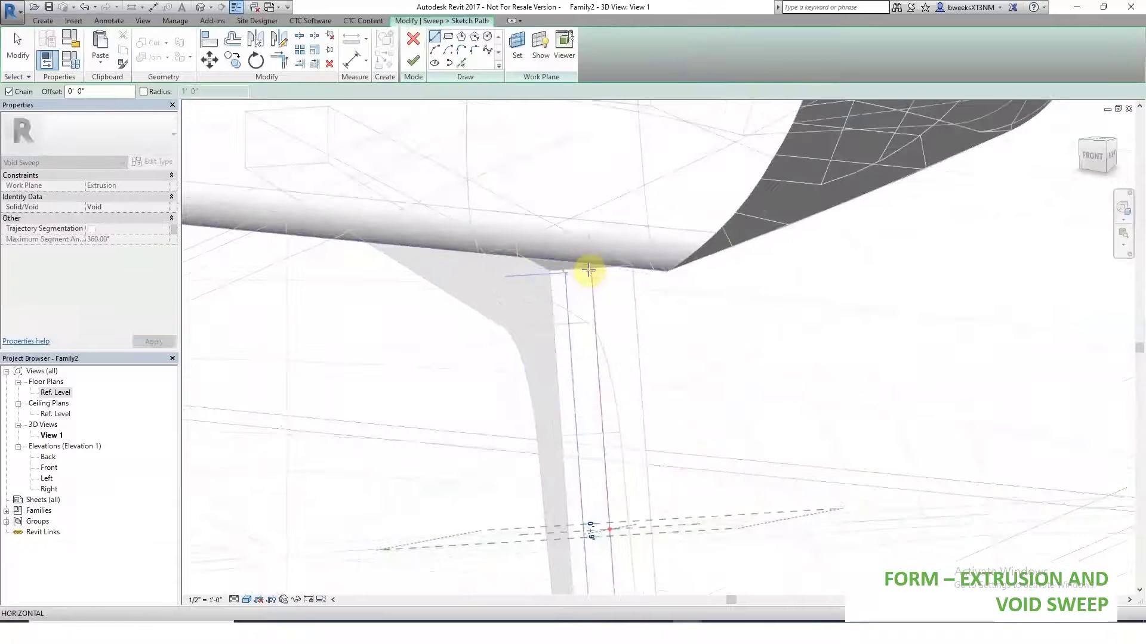
pyautogui.keyDown('shift'); pyautogui.moveTo(596, 274); pyautogui.dragTo(758, 417, button='middle'); pyautogui.keyUp('shift')
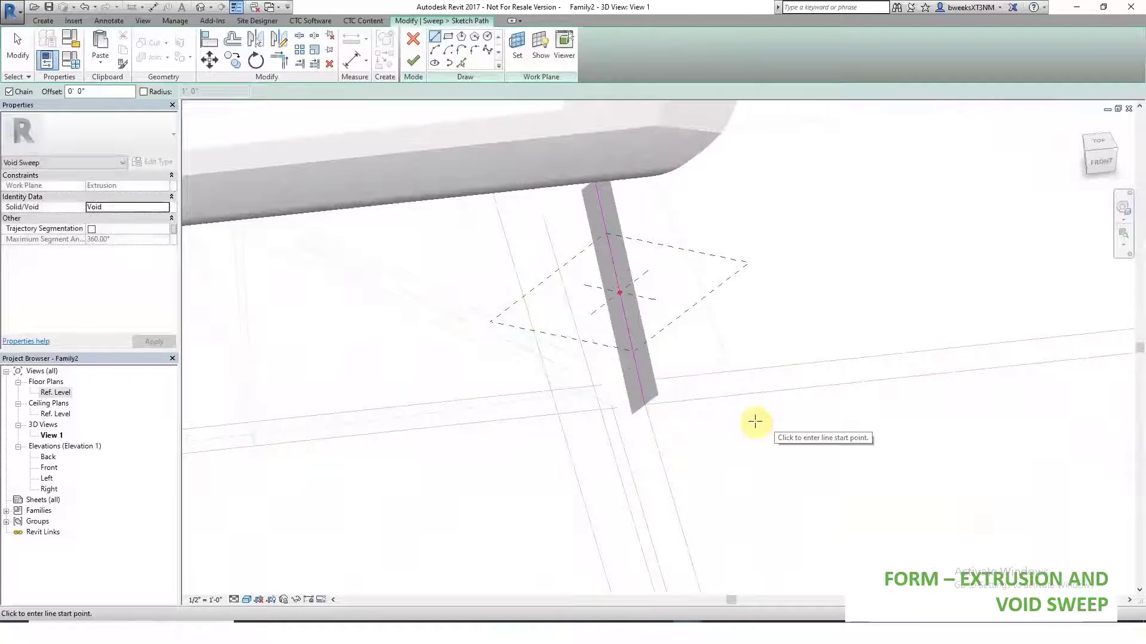
pyautogui.press('Escape')
pyautogui.press('Escape')
pyautogui.click(413, 60)
# - Edit the sweep profile in the Ref. Level floor plan and pick the imported leg outline's rounded end as the first profile line
pyautogui.click(443, 48)
pyautogui.click(627, 60)
pyautogui.doubleClick(55, 392)
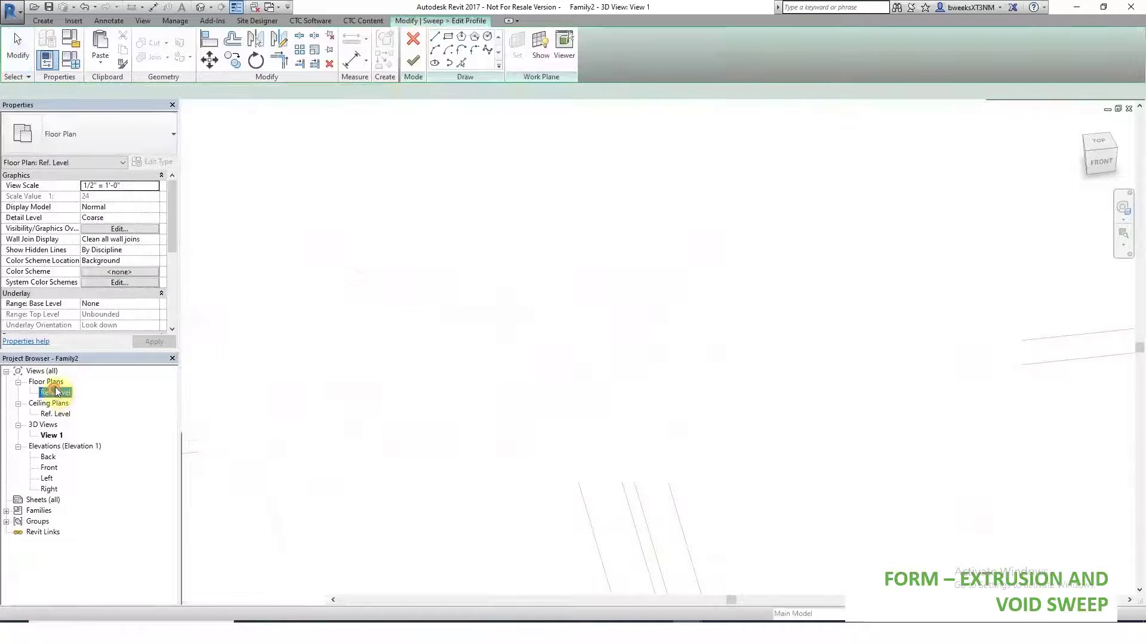
pyautogui.scroll(4, 672, 474)
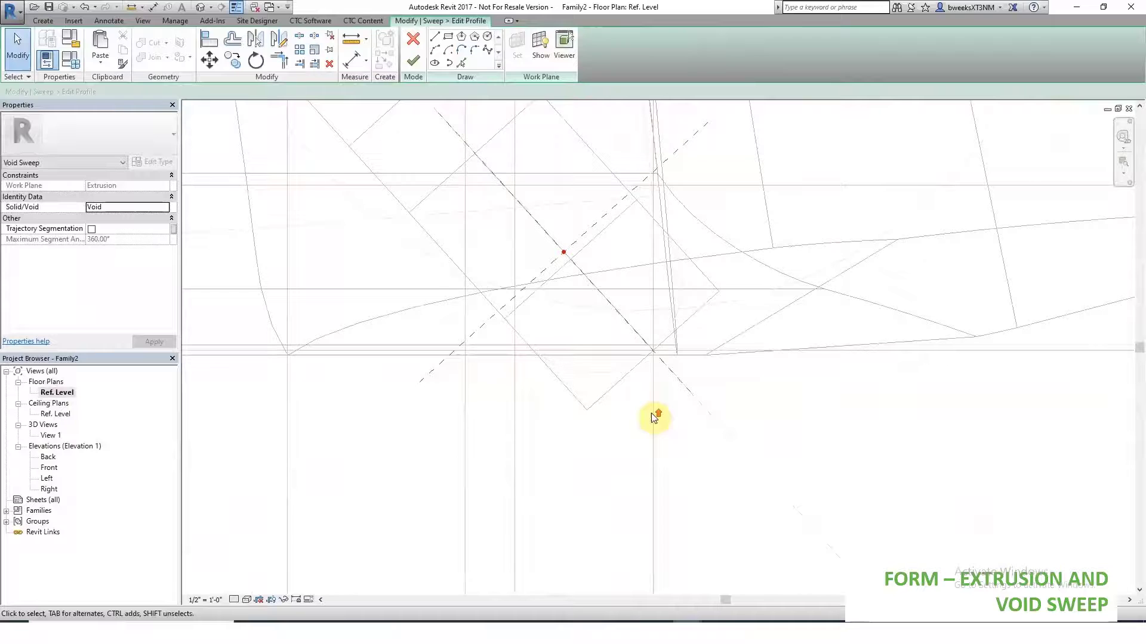
pyautogui.click(462, 63)
pyautogui.click(592, 377)
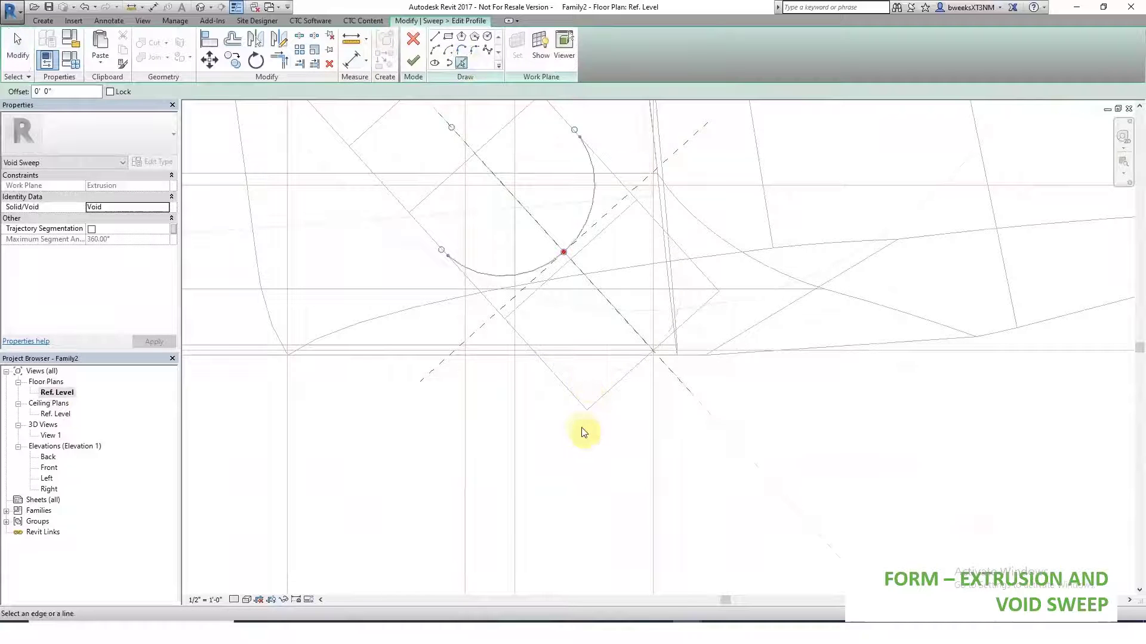
# - Set the offset to 1/4" and pick the leg extrusion's long sides and end to create offset profile lines outside them
pyautogui.doubleClick(84, 92)
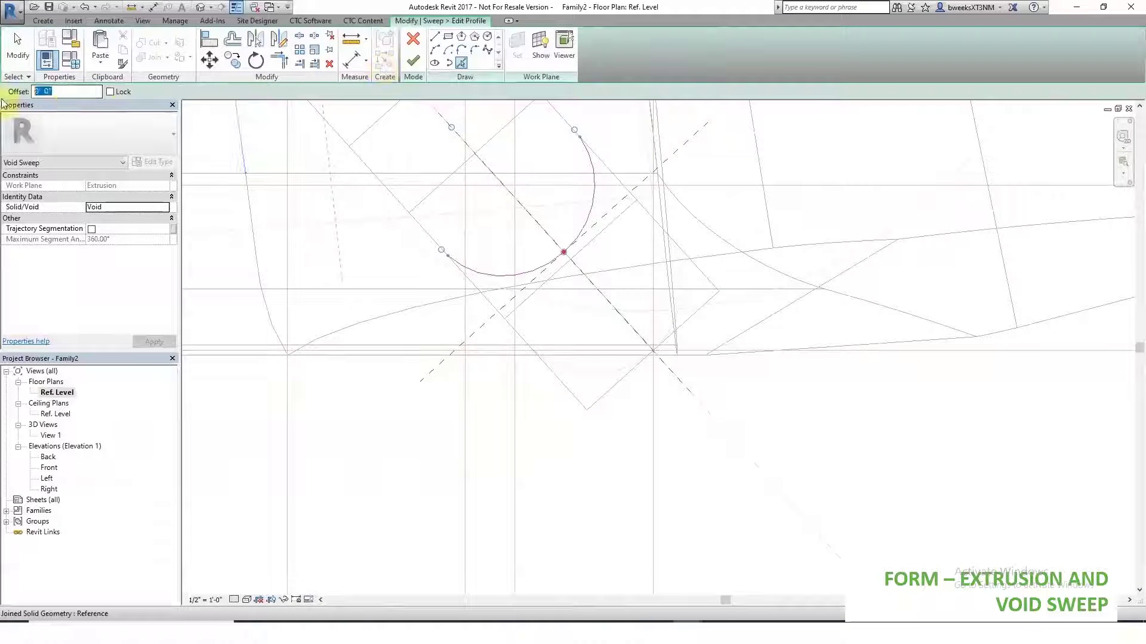
pyautogui.write('.25"')
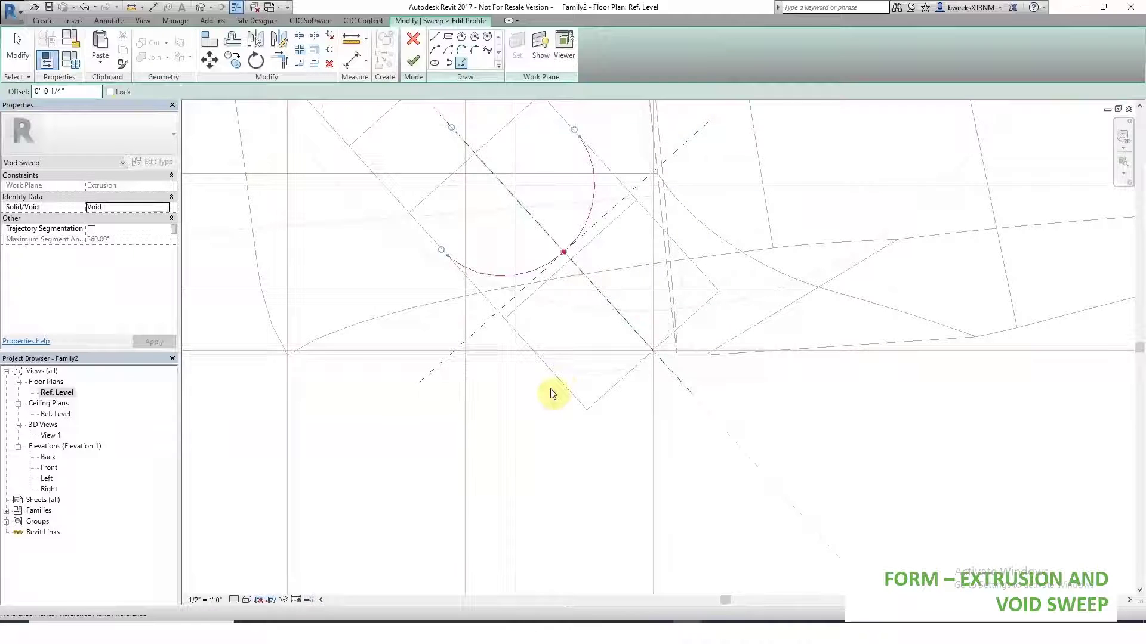
pyautogui.click(558, 382)
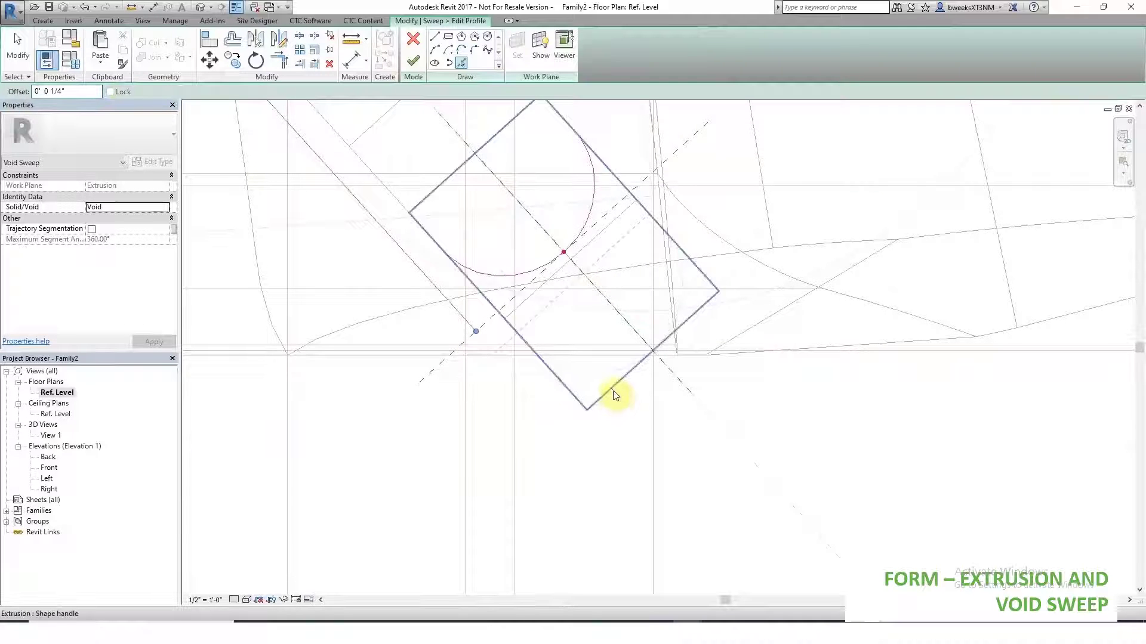
pyautogui.press('Tab')
pyautogui.press('Tab')
pyautogui.press('Tab')
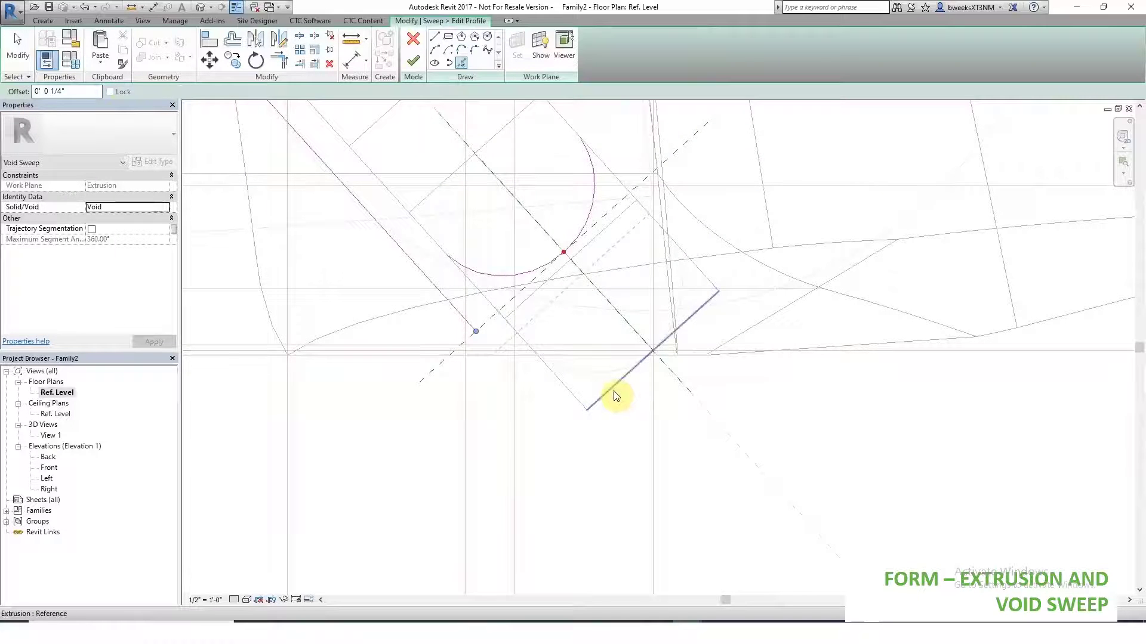
pyautogui.click(615, 396)
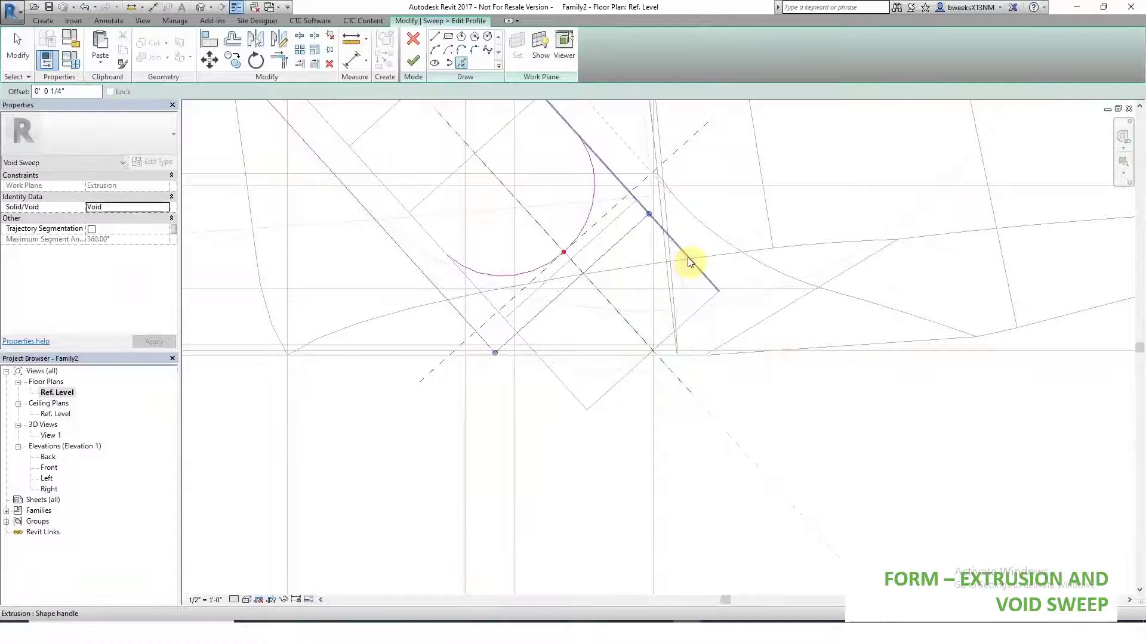
# - Try to draw a short line joining the arc's upper end to the offset side line, and delete it
pyautogui.click(434, 37)
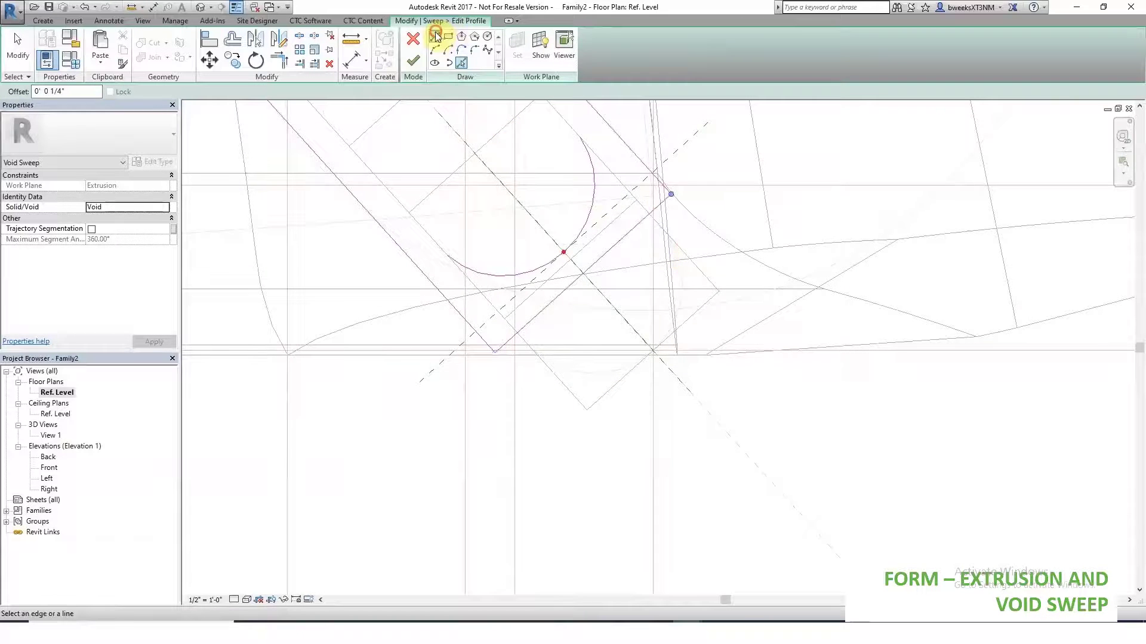
pyautogui.moveTo(656, 202); pyautogui.dragTo(665, 328, button='middle')
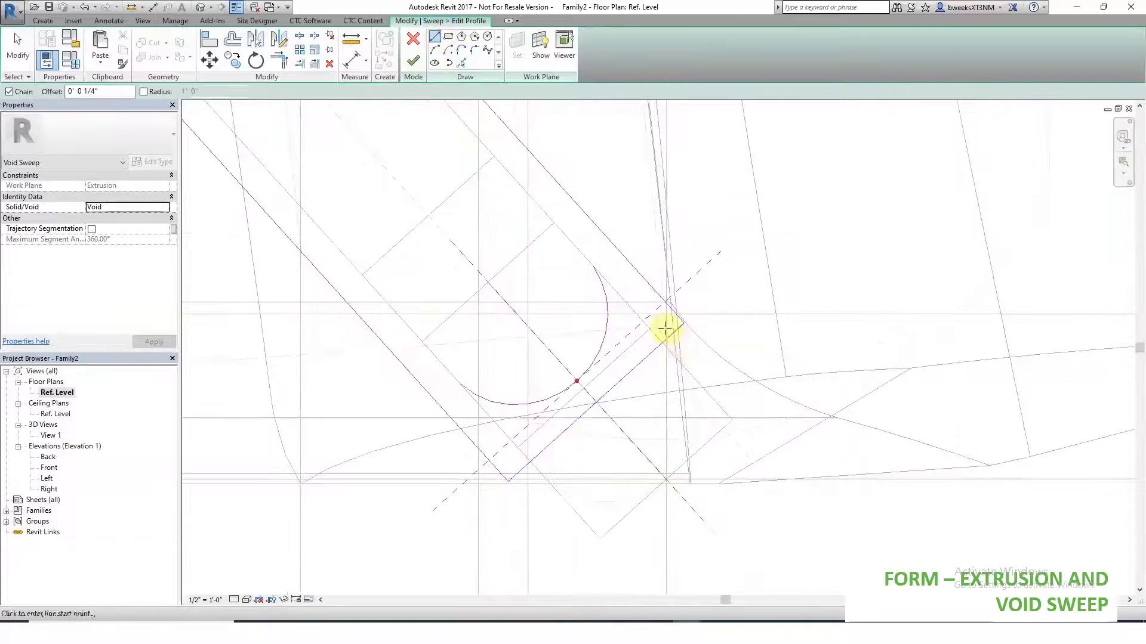
pyautogui.click(615, 254)
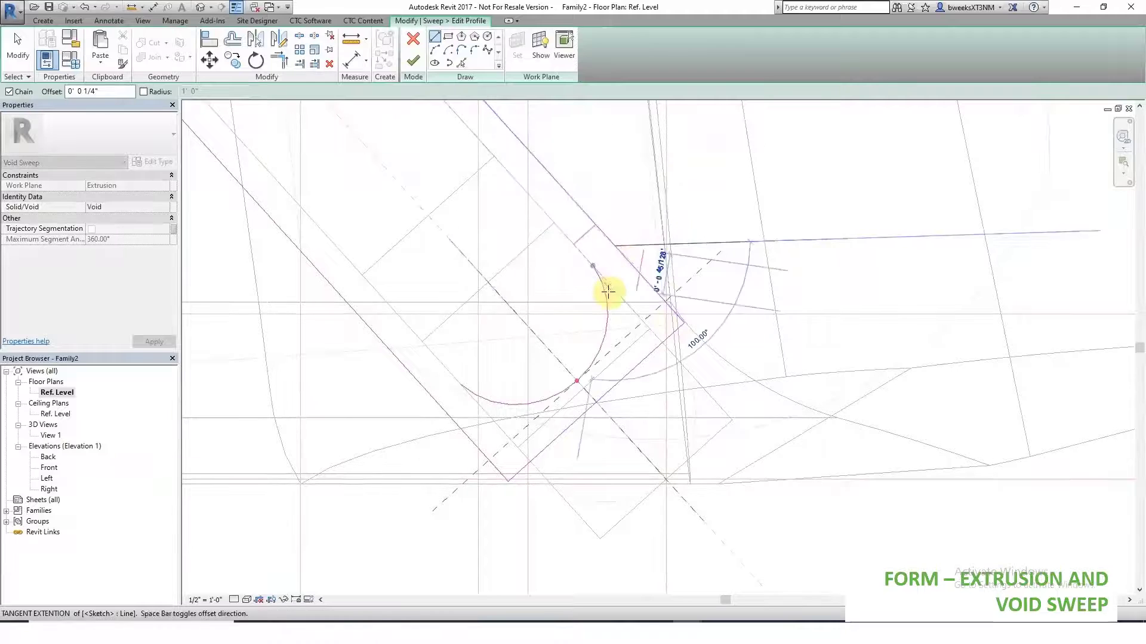
pyautogui.press('Escape')
pyautogui.press('Escape')
pyautogui.click(590, 236)
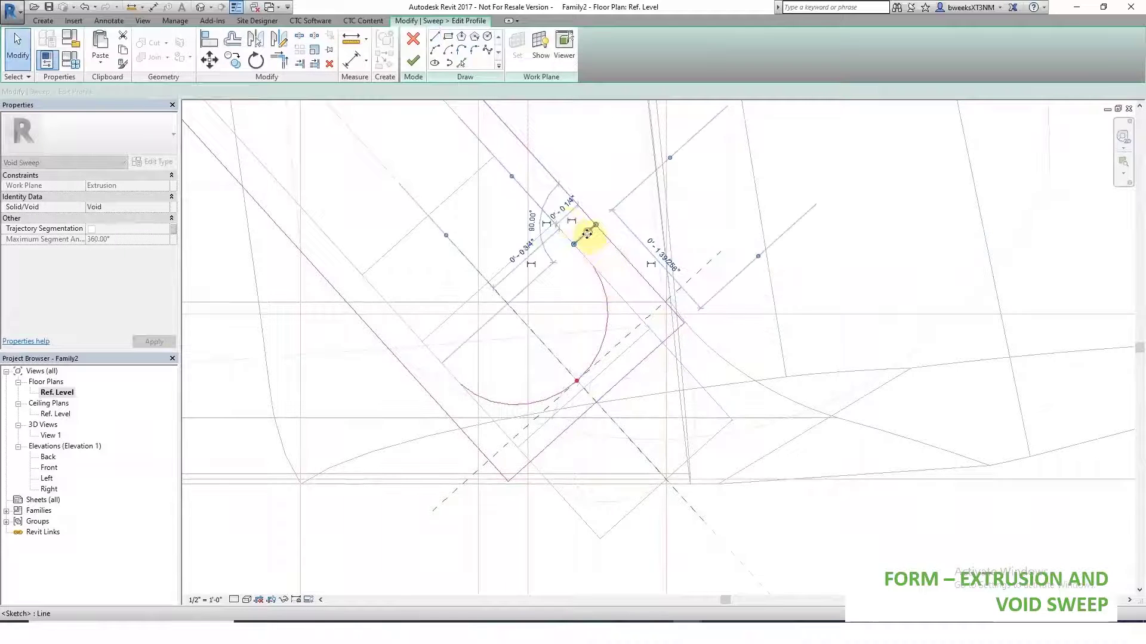
pyautogui.press('Delete')
# - With zero offset, connect each end of the arc to the adjacent offset side line with a short perpendicular line
pyautogui.click(434, 38)
pyautogui.click(594, 265)
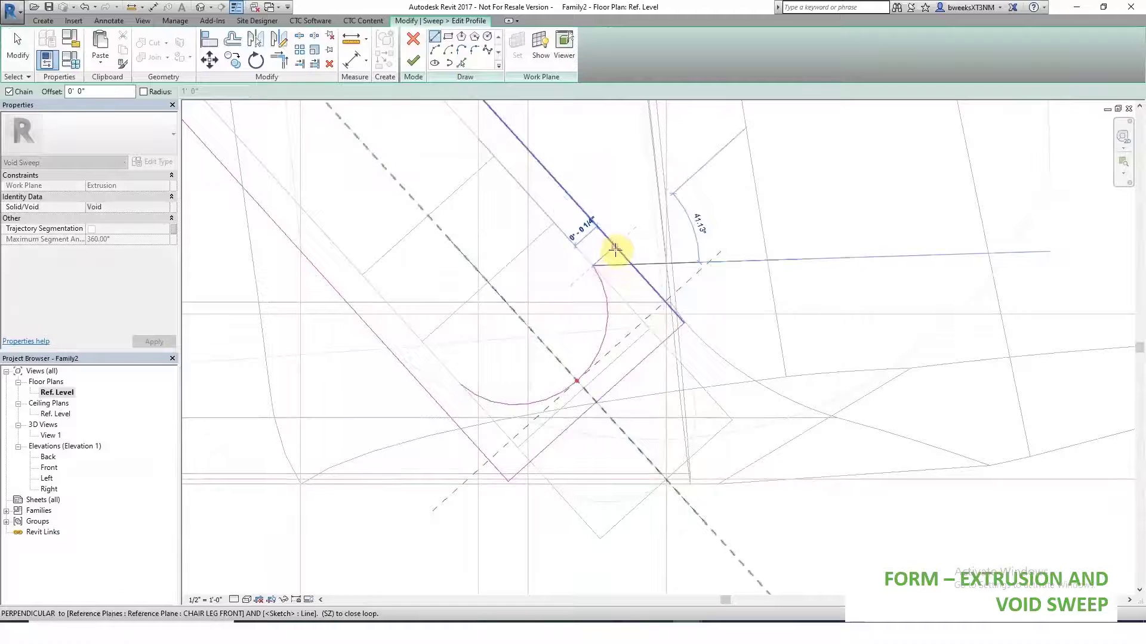
pyautogui.click(615, 248)
pyautogui.press('Escape')
pyautogui.click(463, 386)
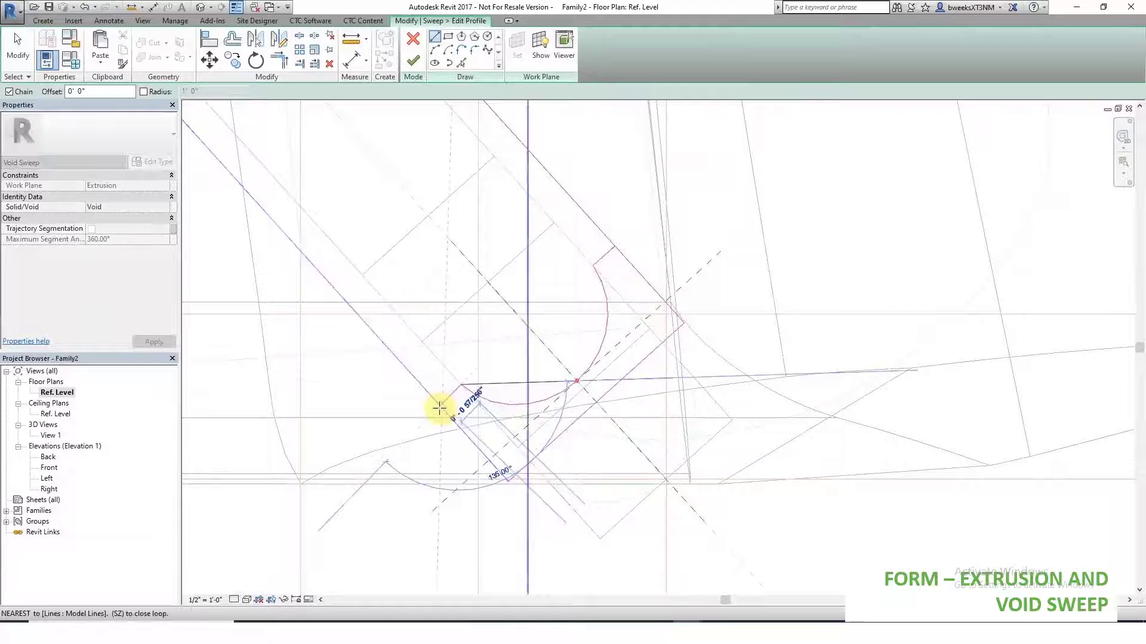
pyautogui.click(435, 407)
pyautogui.press('Escape')
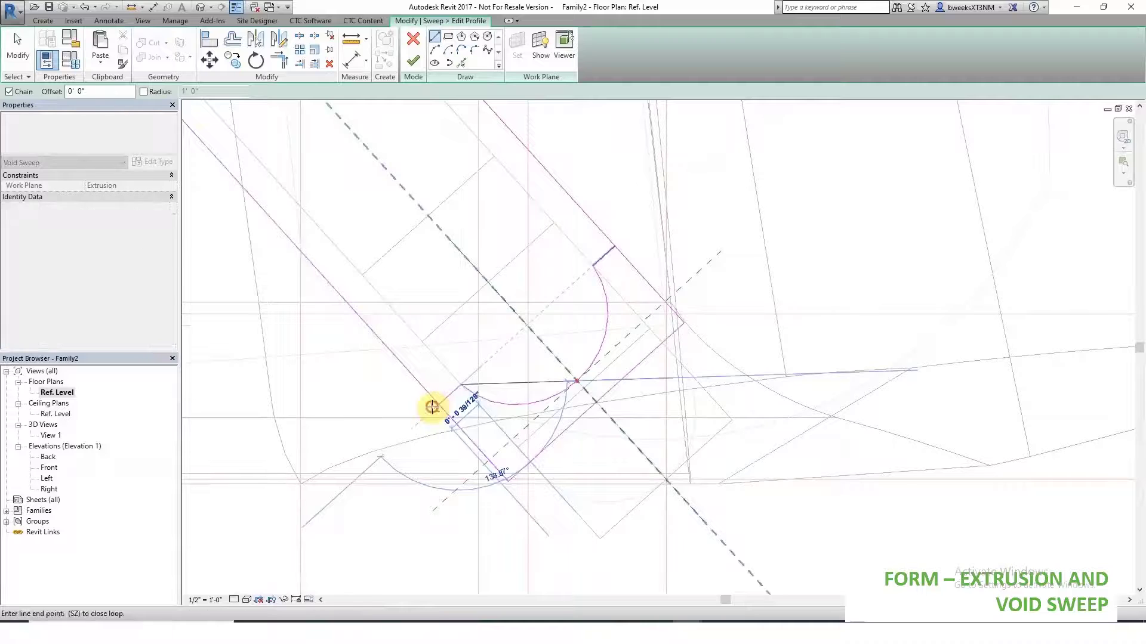
# - Trim the long offset side lines to the short connecting lines and finish the closed sweep profile
pyautogui.click(284, 61)
pyautogui.click(446, 416)
pyautogui.click(609, 251)
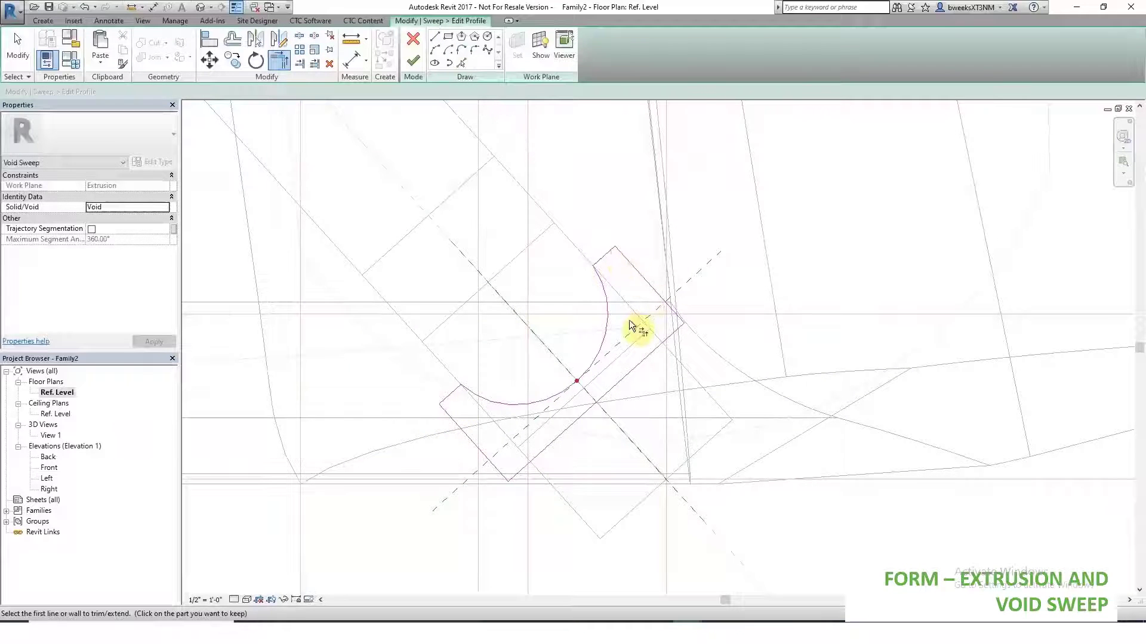
pyautogui.click(413, 60)
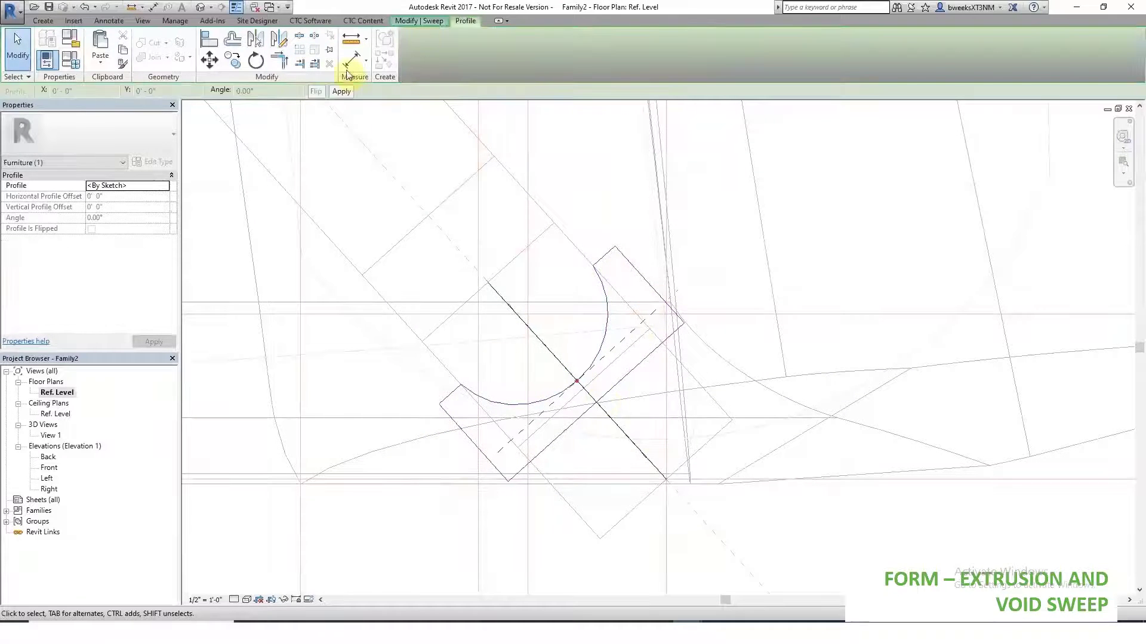
# - Complete the void sweep, resolve the joined-elements error, and return to the View 1 3D view of the leg
pyautogui.click(405, 68)
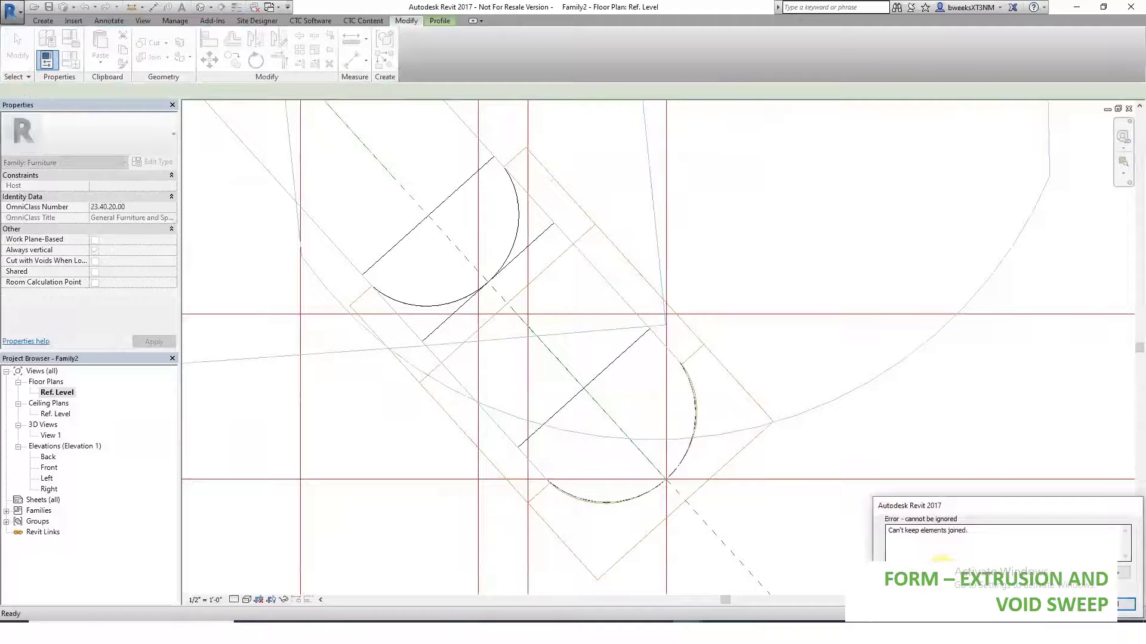
pyautogui.click(1126, 604)
pyautogui.doubleClick(49, 435)
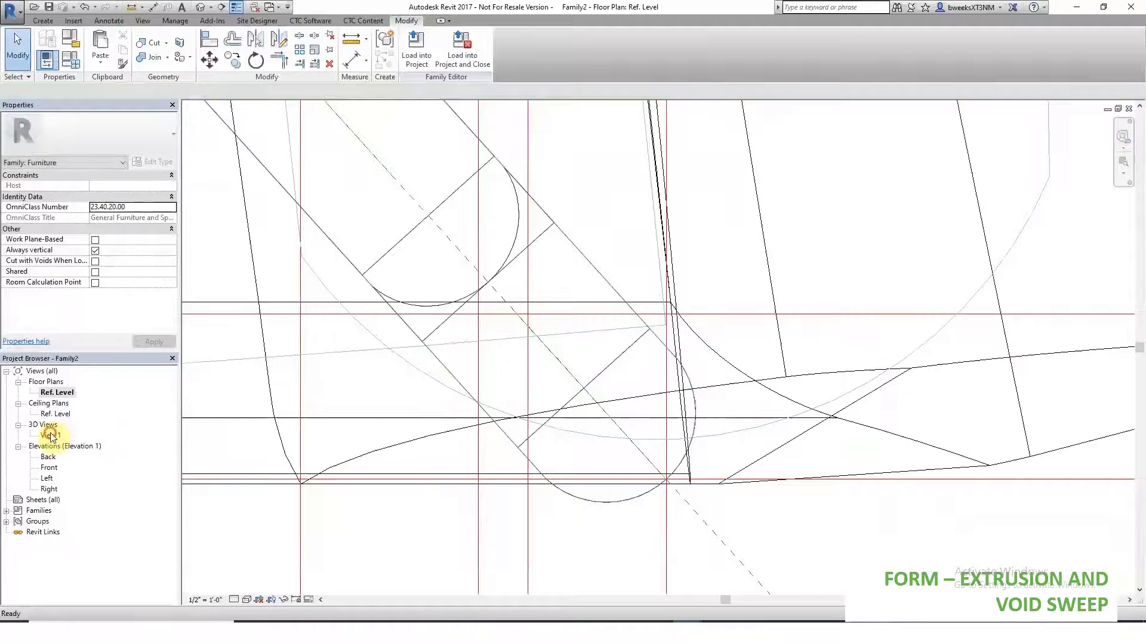
pyautogui.keyDown('shift'); pyautogui.moveTo(422, 409); pyautogui.dragTo(646, 360, button='middle'); pyautogui.keyUp('shift')
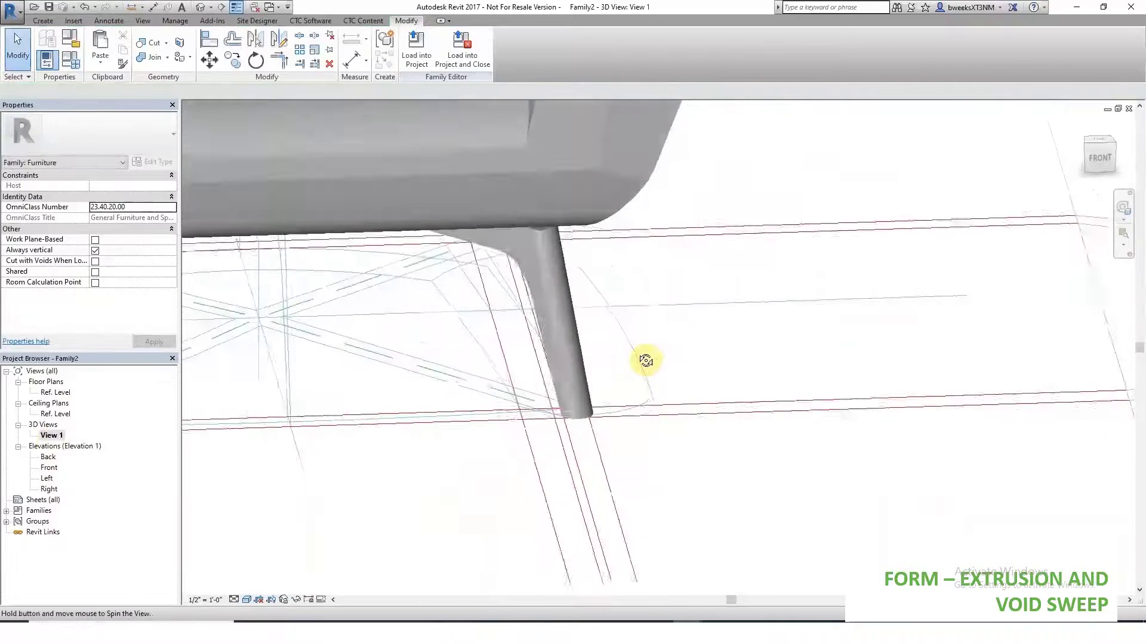
# - Edit the void sweep's path, extending its upper end slightly past the top of the leg, and finish the edit
pyautogui.click(549, 295)
pyautogui.click(413, 47)
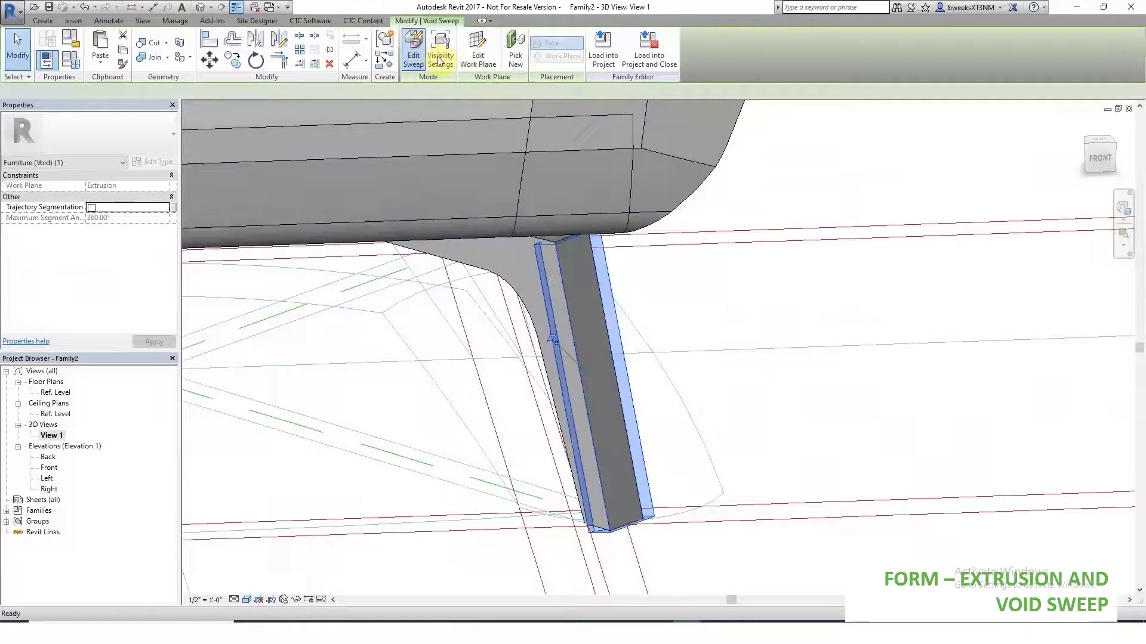
pyautogui.click(515, 40)
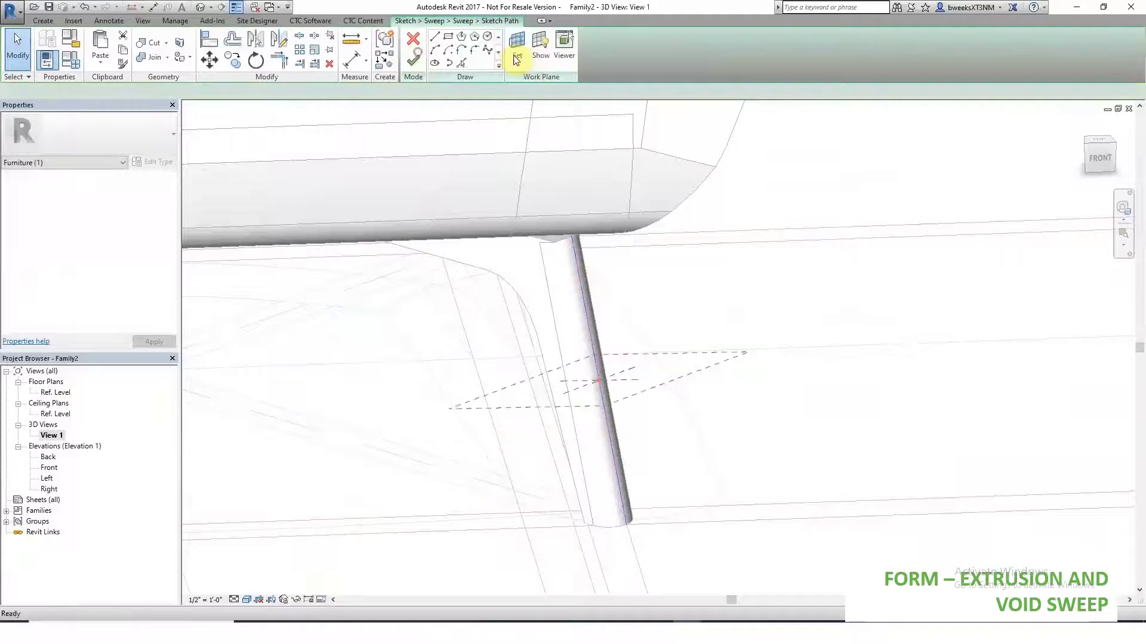
pyautogui.click(575, 254)
pyautogui.moveTo(572, 236); pyautogui.dragTo(567, 229)
pyautogui.click(413, 59)
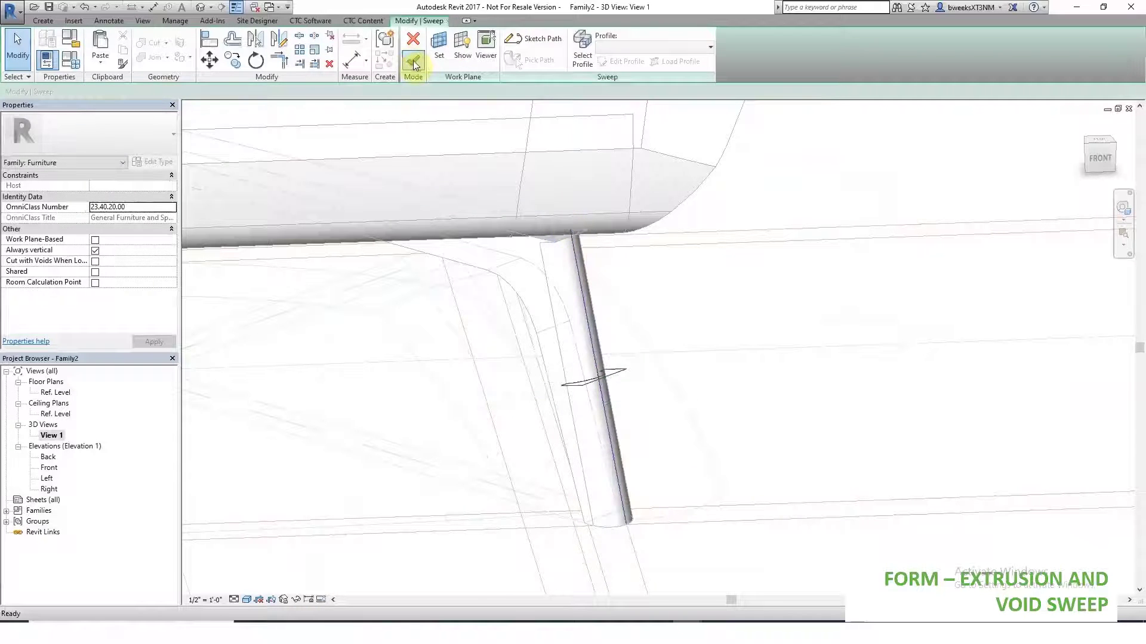
pyautogui.click(761, 388)
# - Select the leg extrusion with its void sweep, mirror a copy about the Center Left/Right plane in Ref. Level, and return to View 1
pyautogui.keyDown('shift'); pyautogui.moveTo(785, 414); pyautogui.dragTo(718, 397, button='middle'); pyautogui.keyUp('shift')
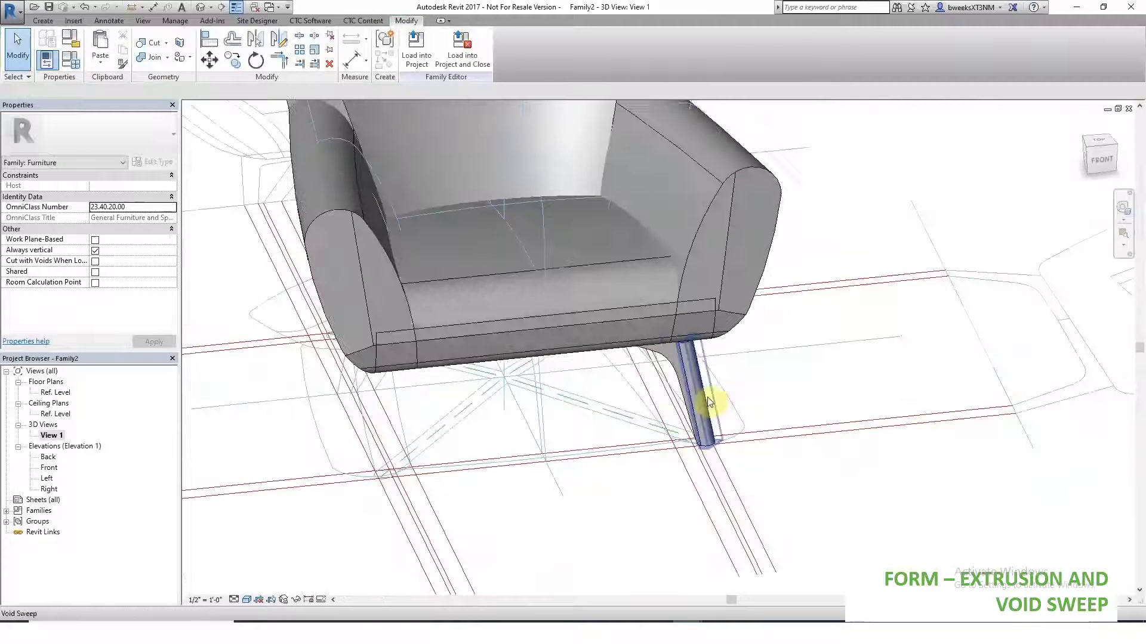
pyautogui.click(690, 389)
pyautogui.keyDown('ctrl'); pyautogui.click(675, 363); pyautogui.keyUp('ctrl')
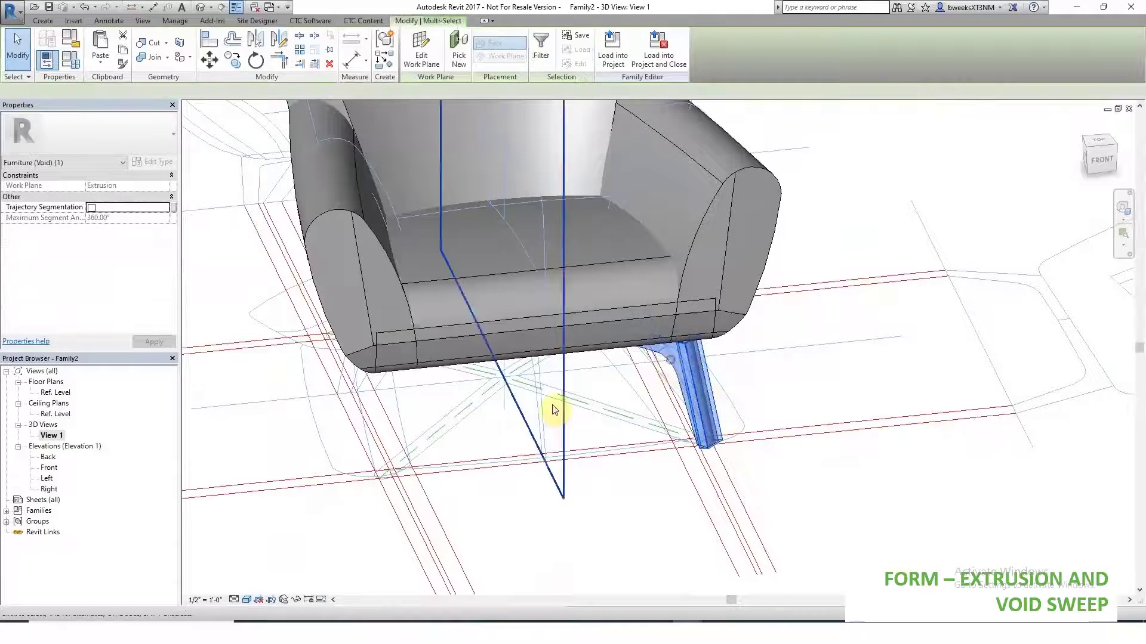
pyautogui.doubleClick(56, 392)
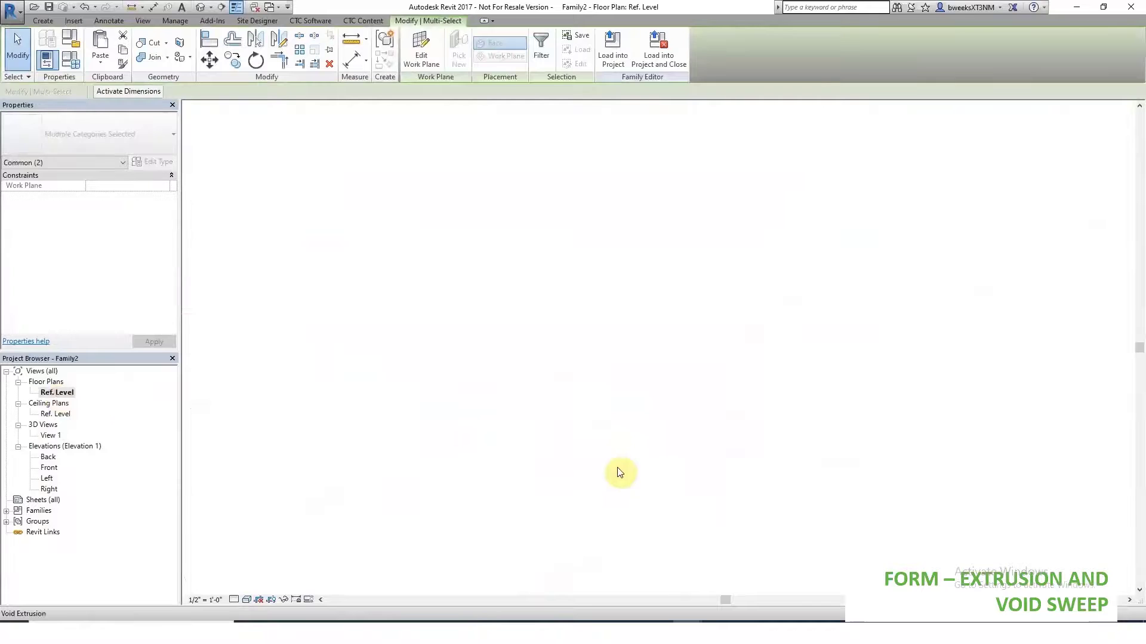
pyautogui.scroll(-5, 675, 389)
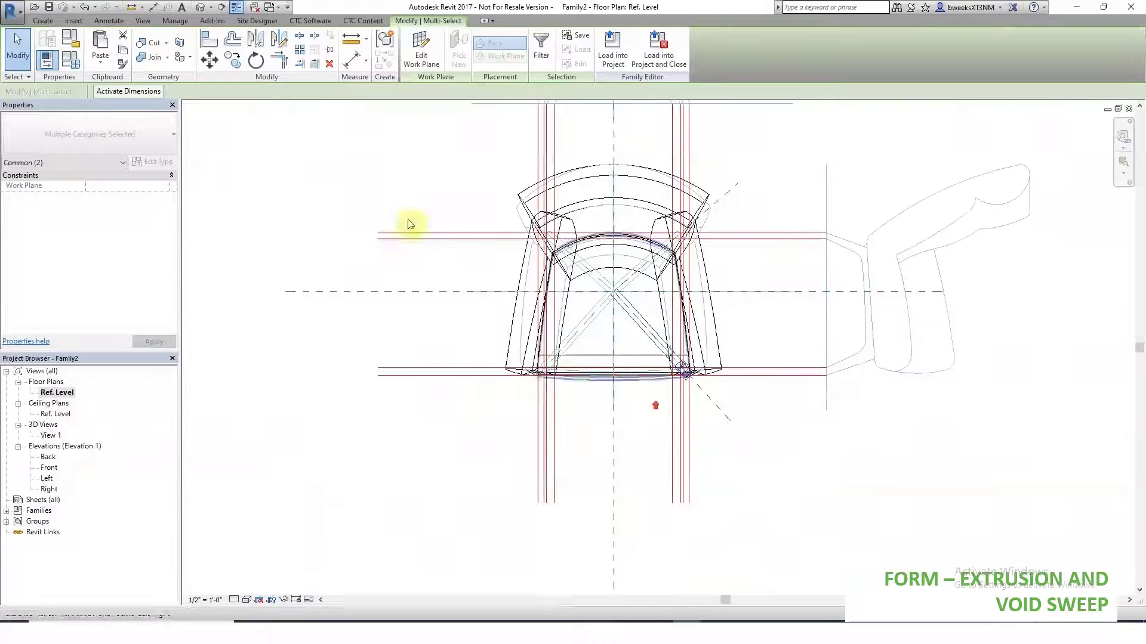
pyautogui.click(267, 48)
pyautogui.click(614, 413)
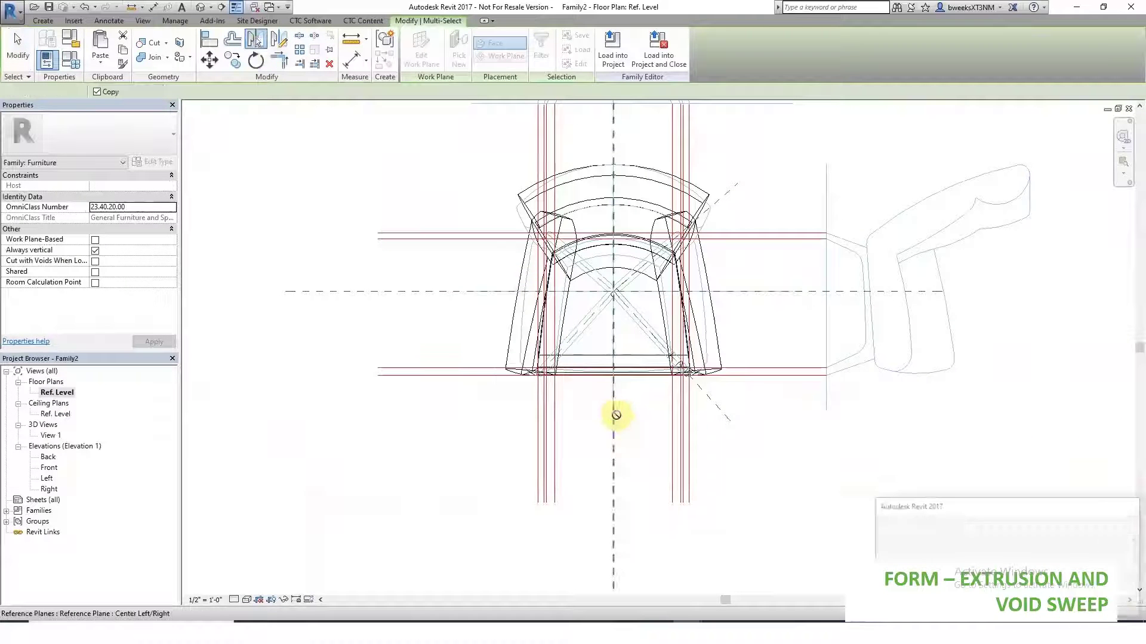
pyautogui.click(256, 511)
pyautogui.doubleClick(50, 435)
pyautogui.keyDown('shift'); pyautogui.moveTo(599, 485); pyautogui.dragTo(682, 480, button='middle'); pyautogui.keyUp('shift')
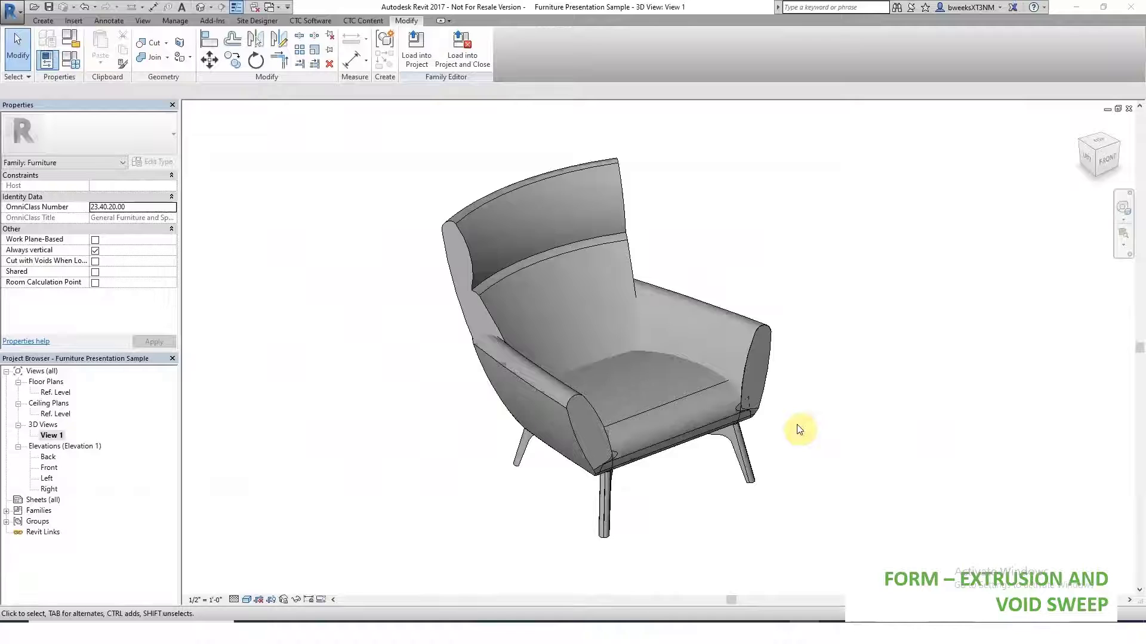
pyautogui.click(795, 425)
pyautogui.keyDown('shift'); pyautogui.moveTo(811, 421); pyautogui.dragTo(707, 512, button='middle'); pyautogui.keyUp('shift')
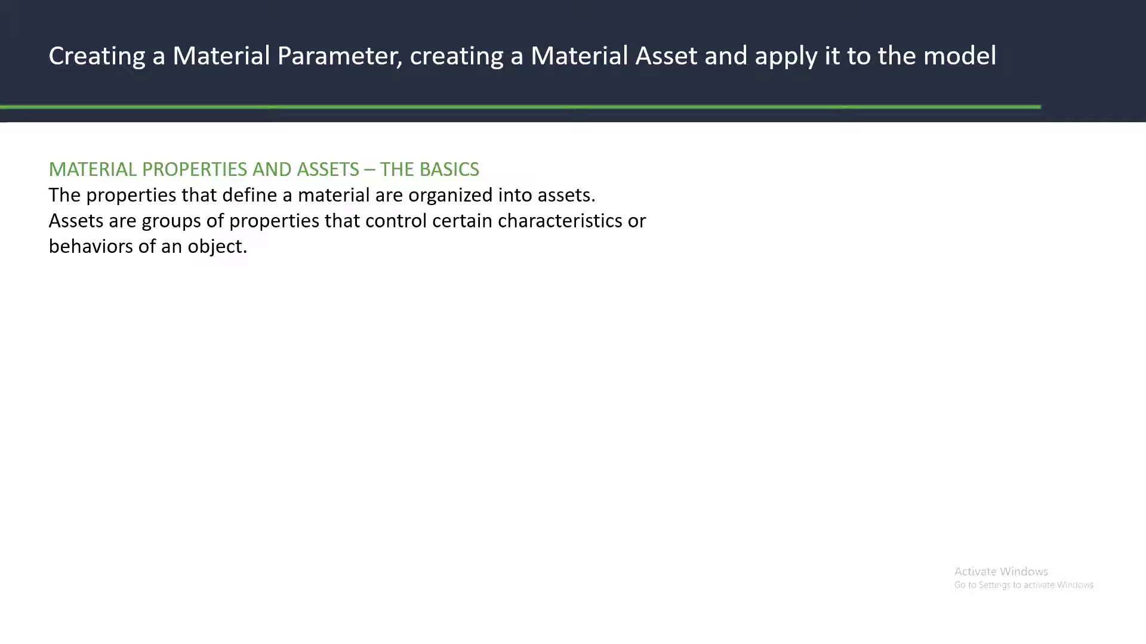
pyautogui.press('Right')
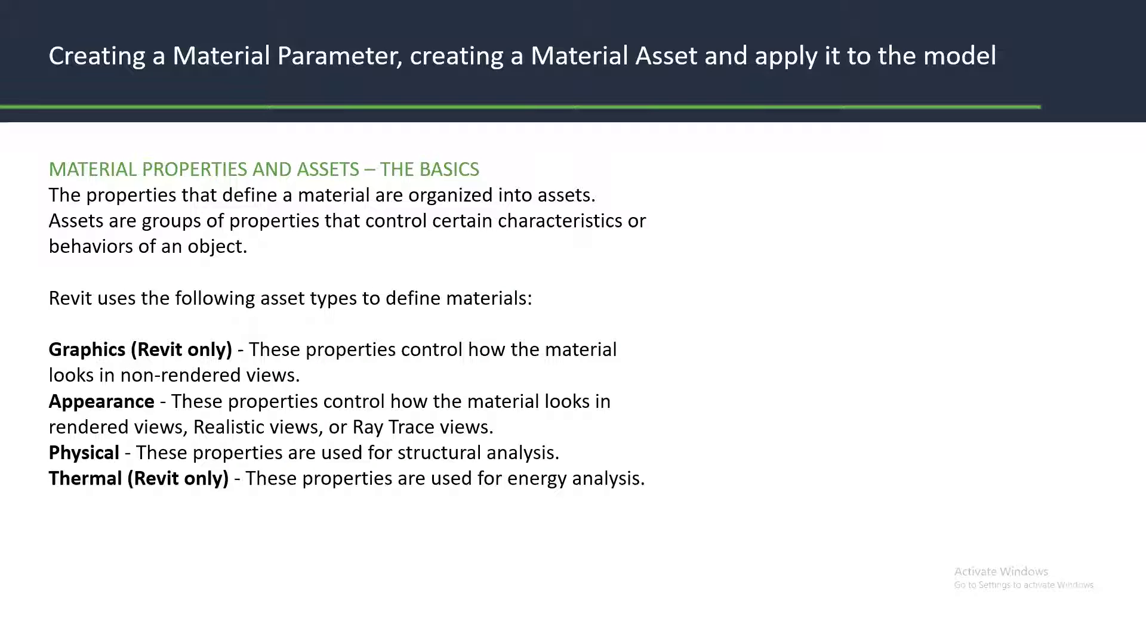
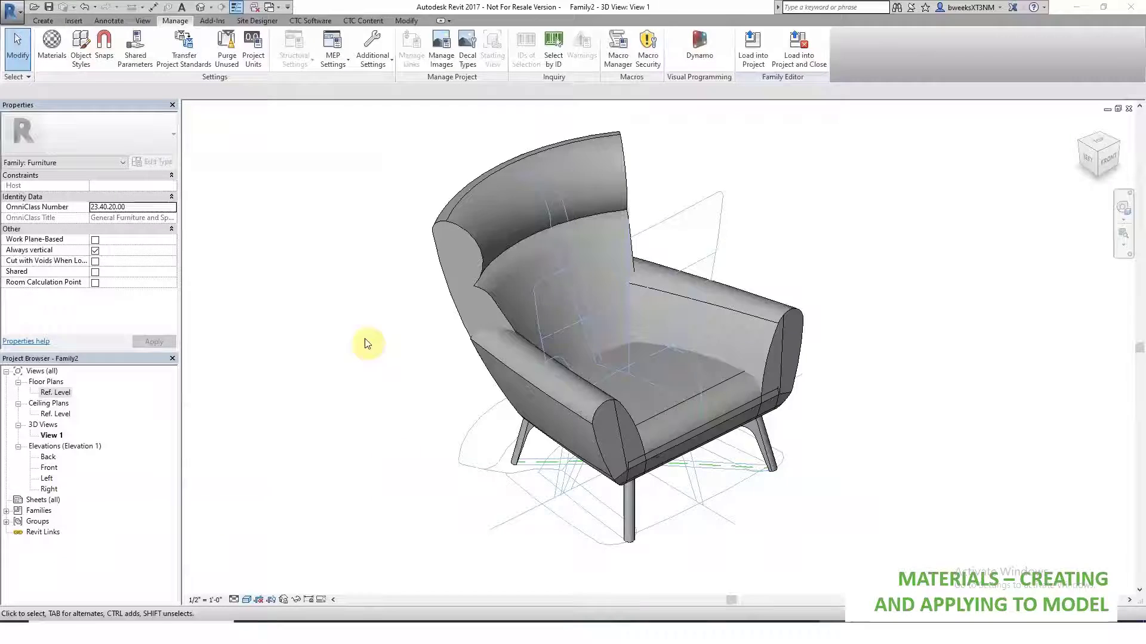
# - Duplicate the Default material in the Material Browser and name the copy Chair Fabric
pyautogui.click(49, 47)
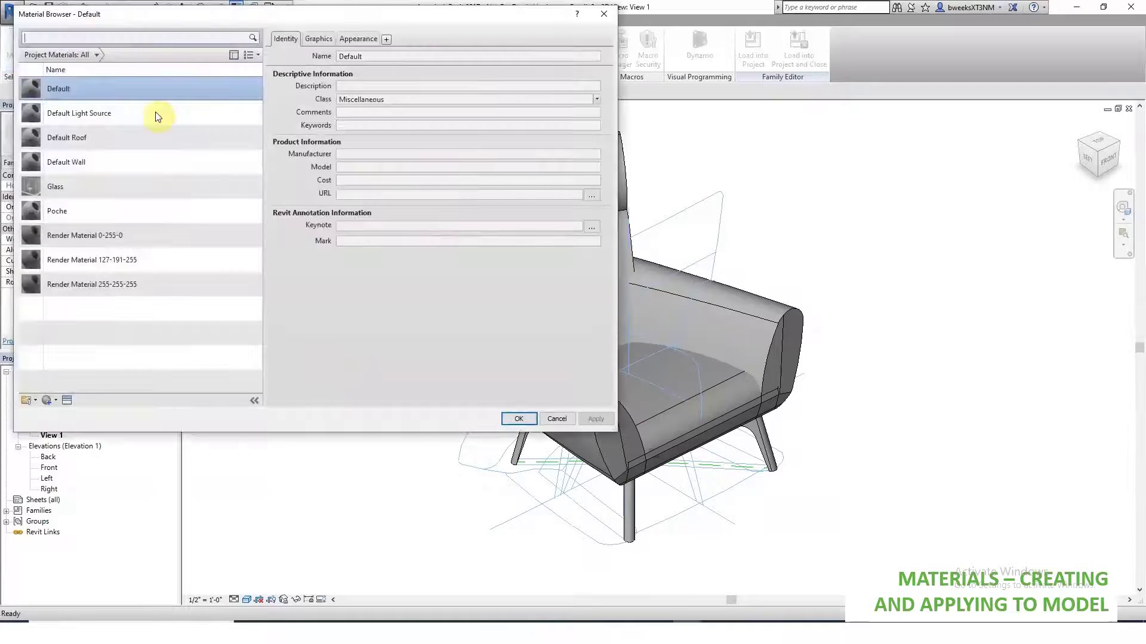
pyautogui.rightClick(74, 90)
pyautogui.click(100, 111)
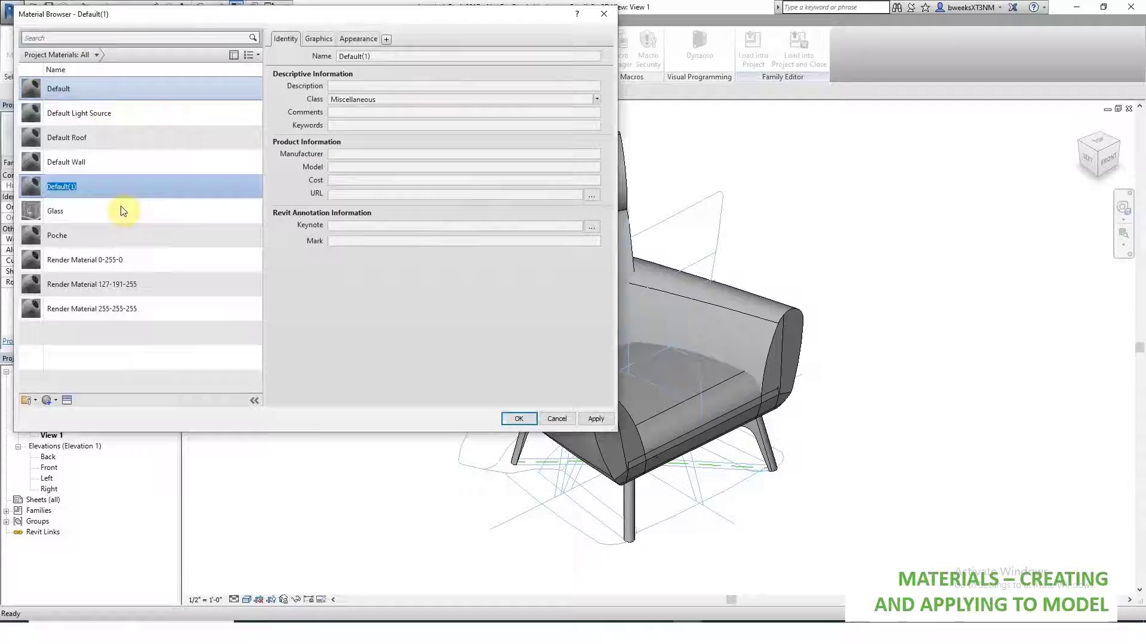
pyautogui.write('cH')
pyautogui.press('capslock')
pyautogui.press('BackSpace')
pyautogui.press('BackSpace')
pyautogui.write('Chair Fabric')
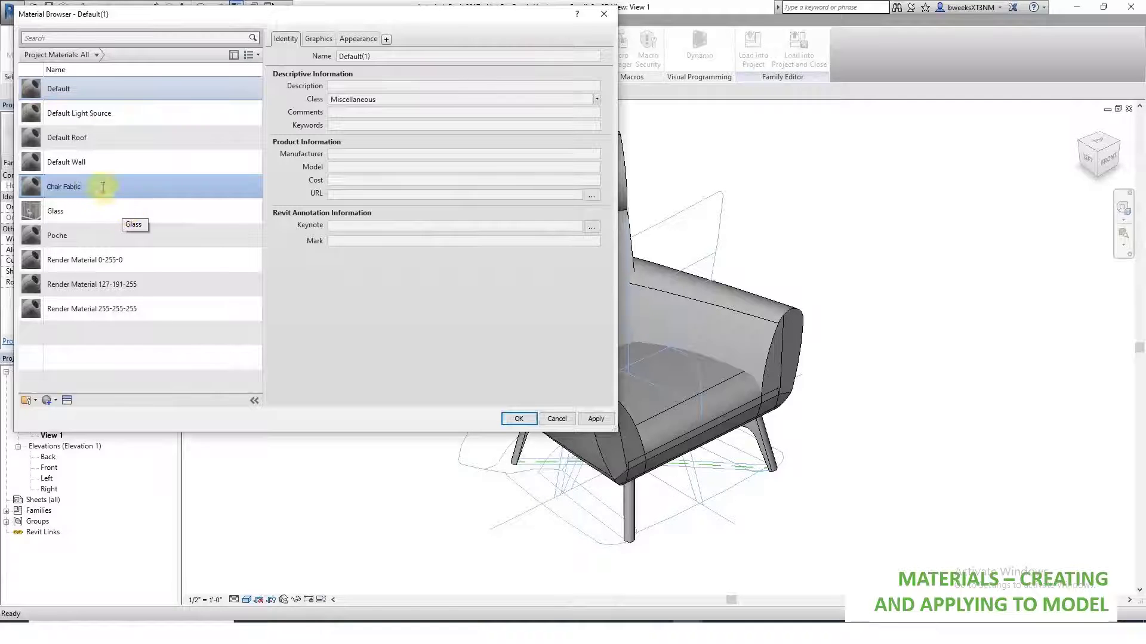
pyautogui.click(135, 212)
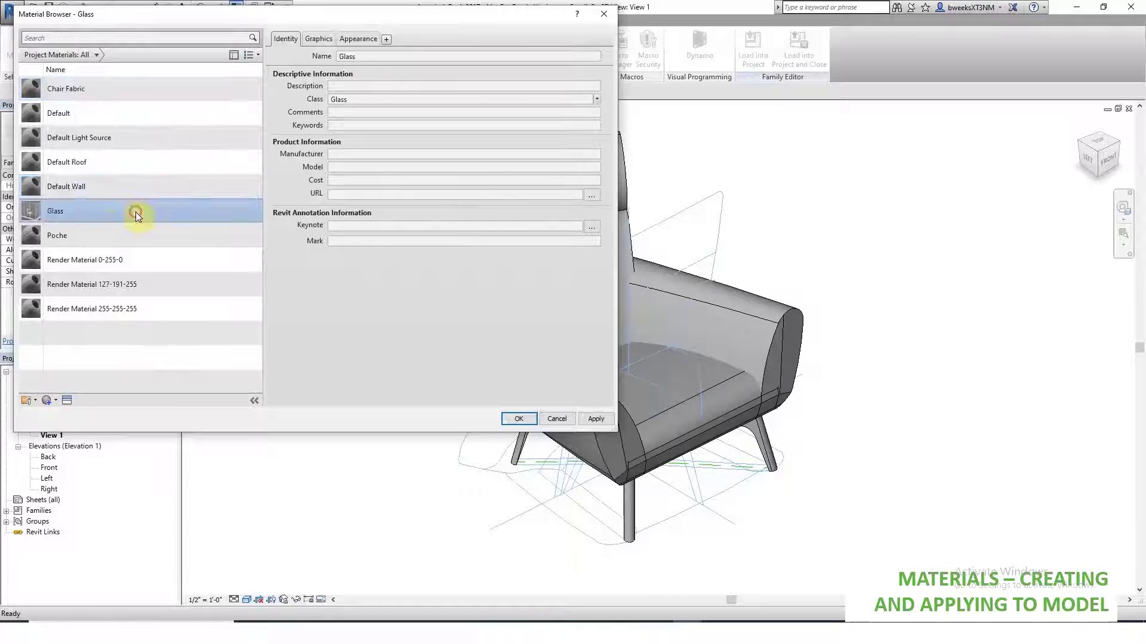
# - Duplicate the Chair Fabric material and name the copy Chair Leg
pyautogui.click(102, 89)
pyautogui.rightClick(102, 91)
pyautogui.click(119, 100)
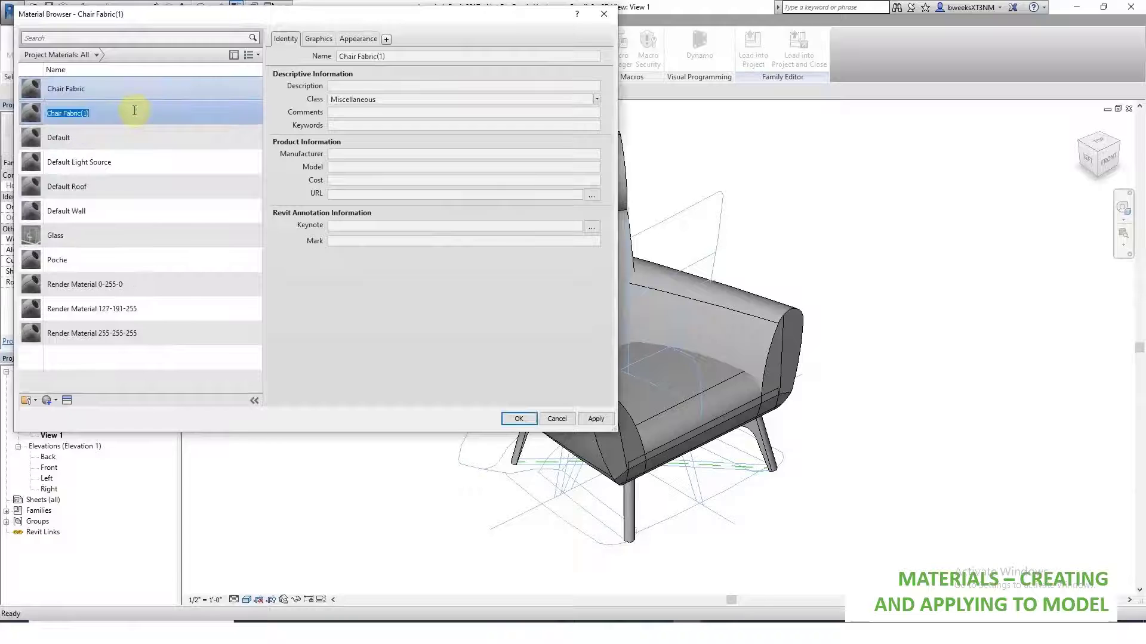
pyautogui.write('Chair Leg')
pyautogui.click(154, 141)
# - Duplicate the appearance asset of the Chair Leg material
pyautogui.click(151, 110)
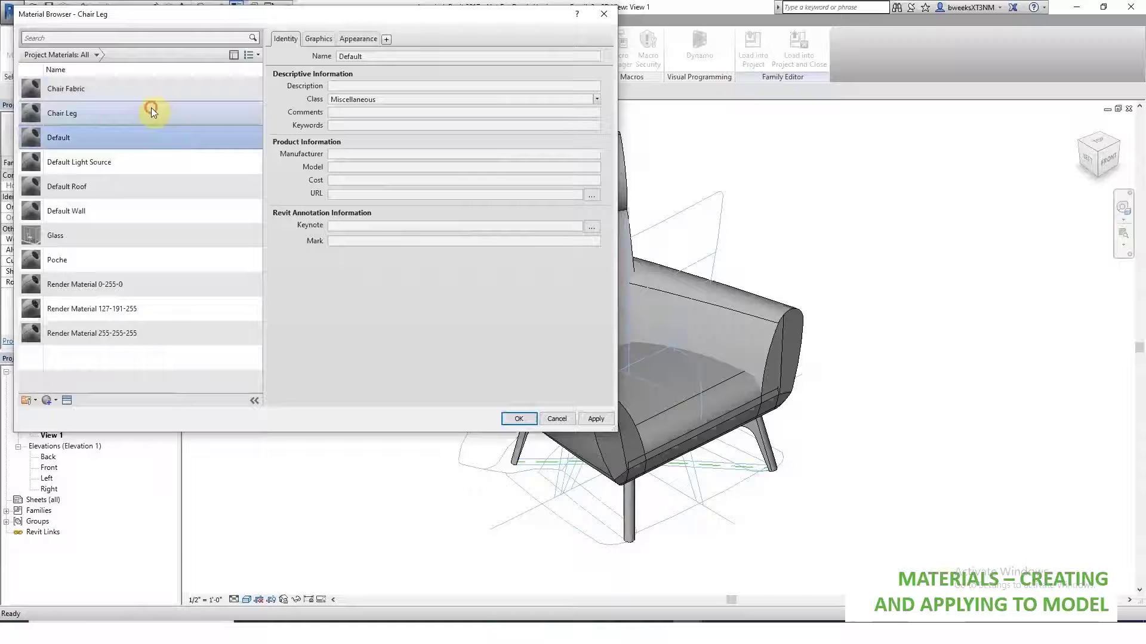
pyautogui.click(357, 40)
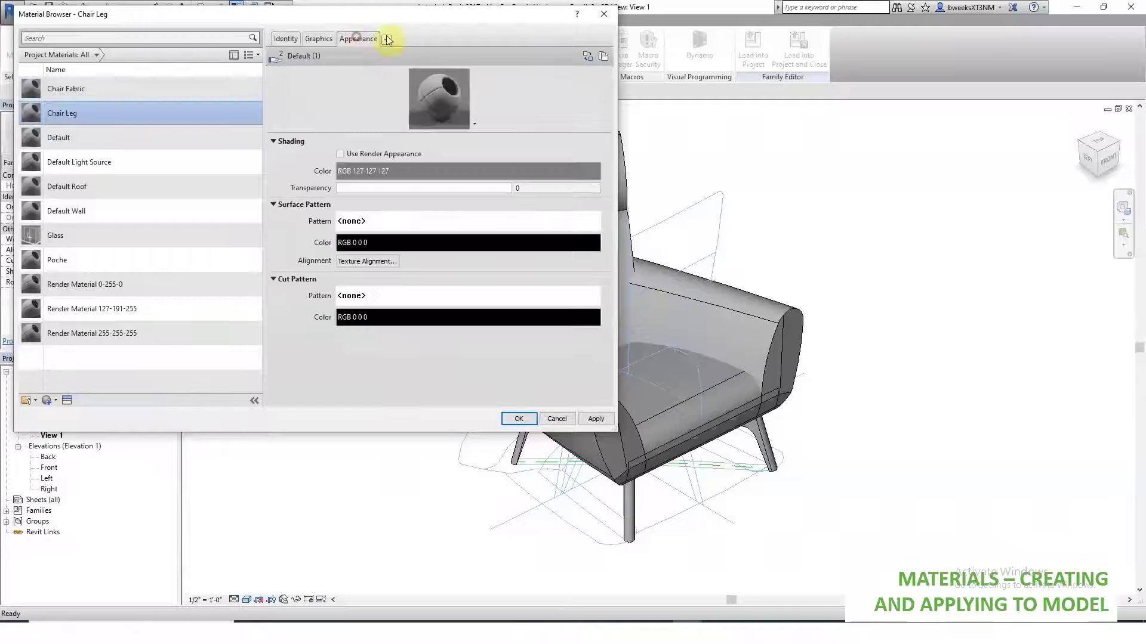
pyautogui.click(603, 57)
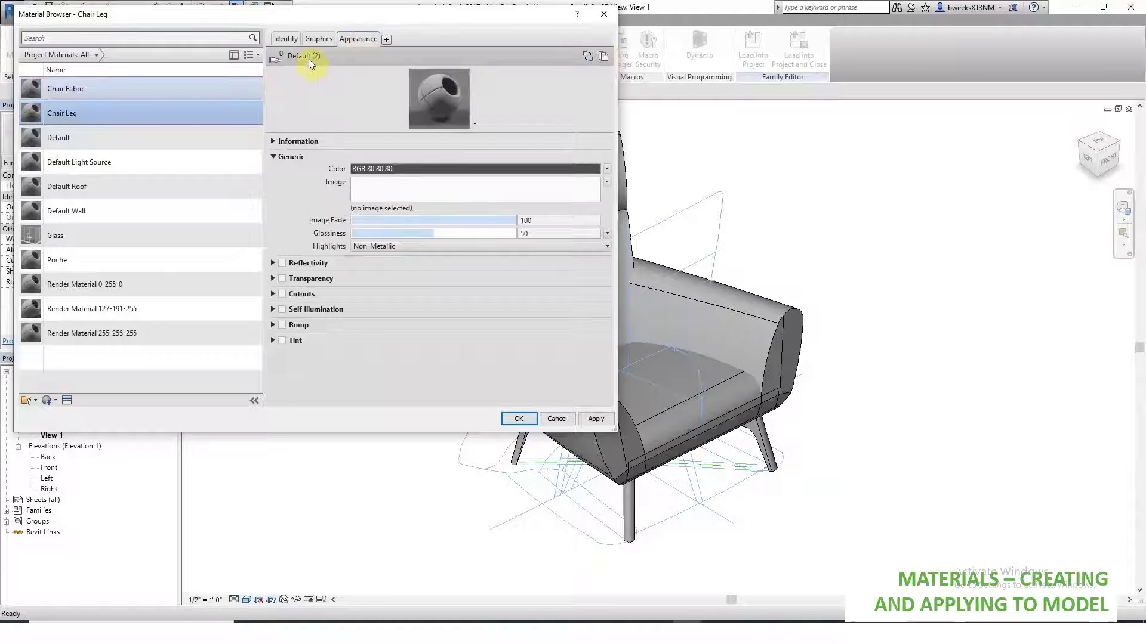
# - Search the Asset Browser for "(2)" and rename the Default (2) appearance asset as Chair Leg
pyautogui.click(68, 400)
pyautogui.click(843, 89)
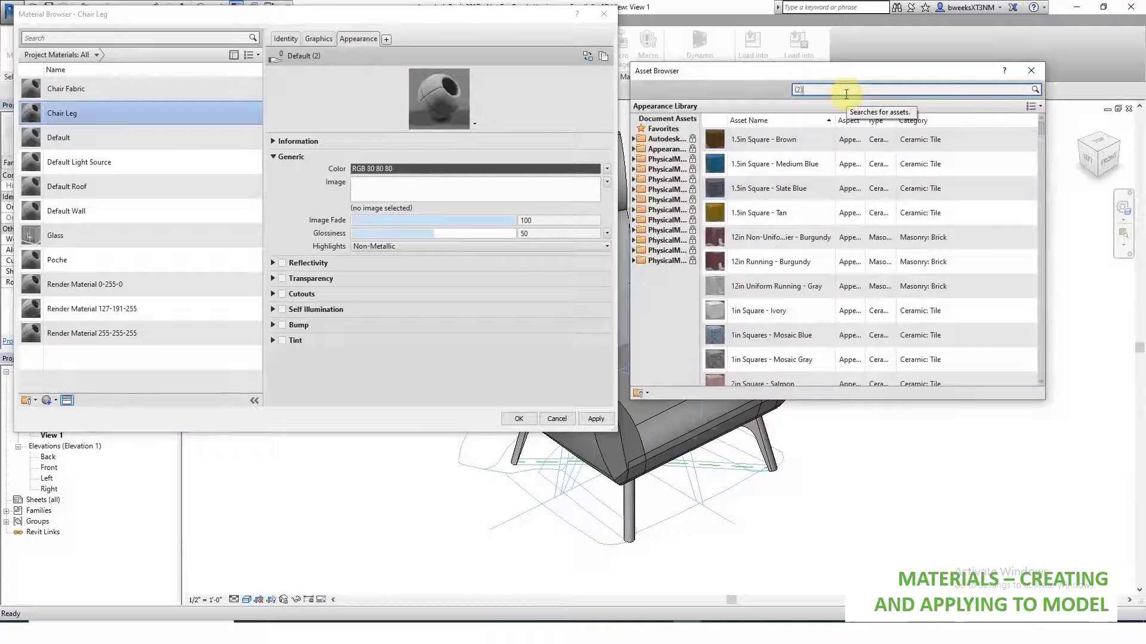
pyautogui.press('Return')
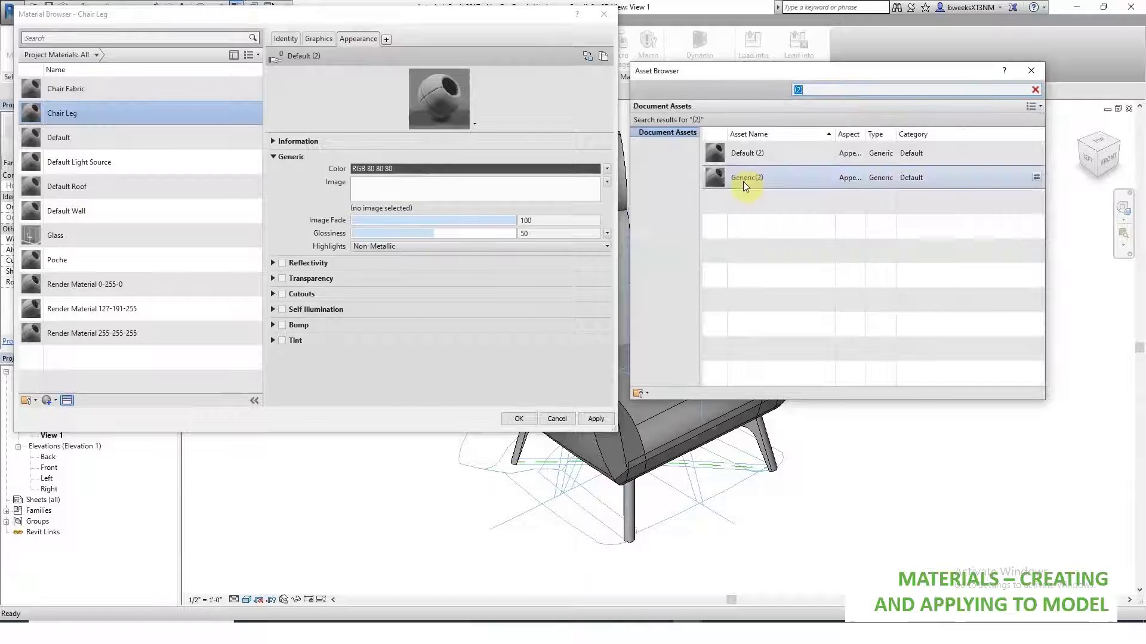
pyautogui.rightClick(760, 155)
pyautogui.click(783, 193)
pyautogui.write('Chair Leg')
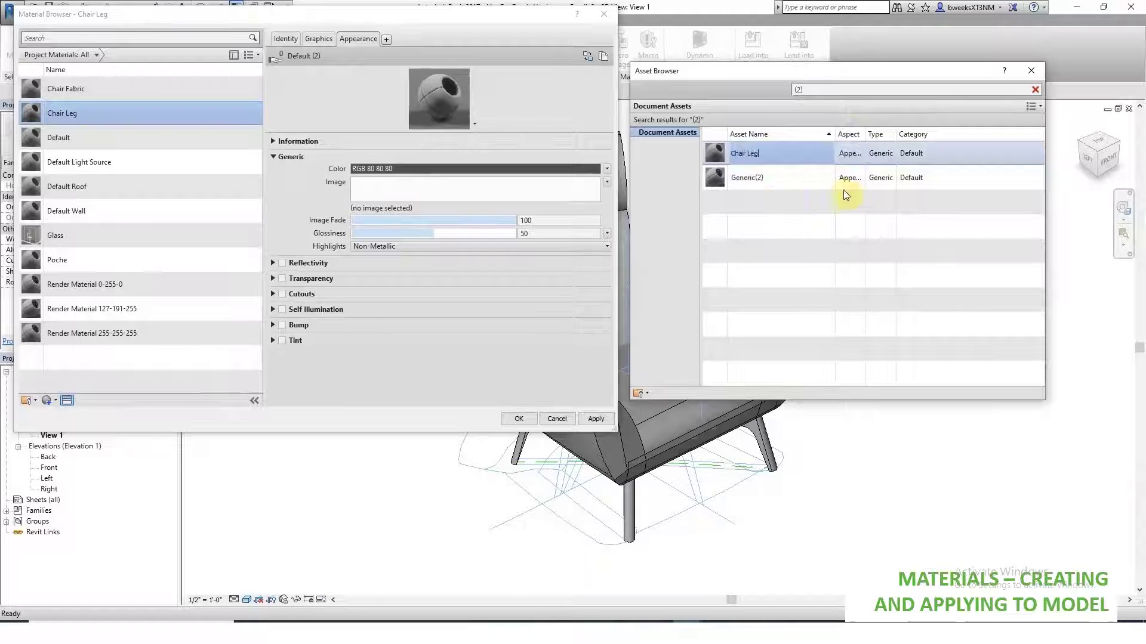
pyautogui.click(838, 210)
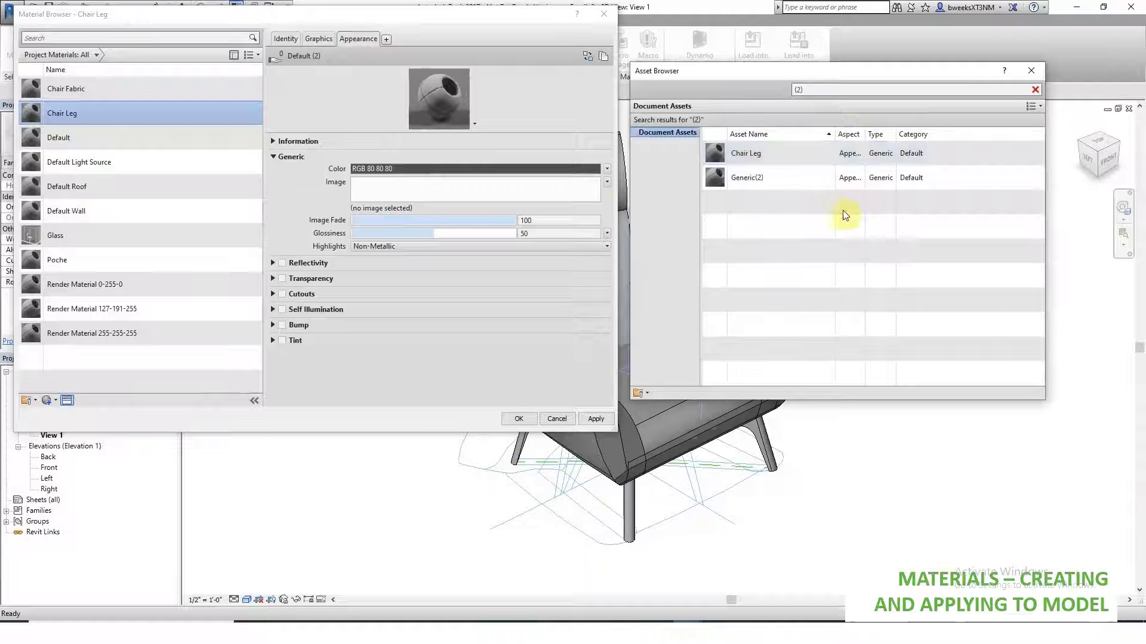
# - Duplicate the Chair Fabric material's appearance asset and search the Asset Browser for "(2)"
pyautogui.click(105, 89)
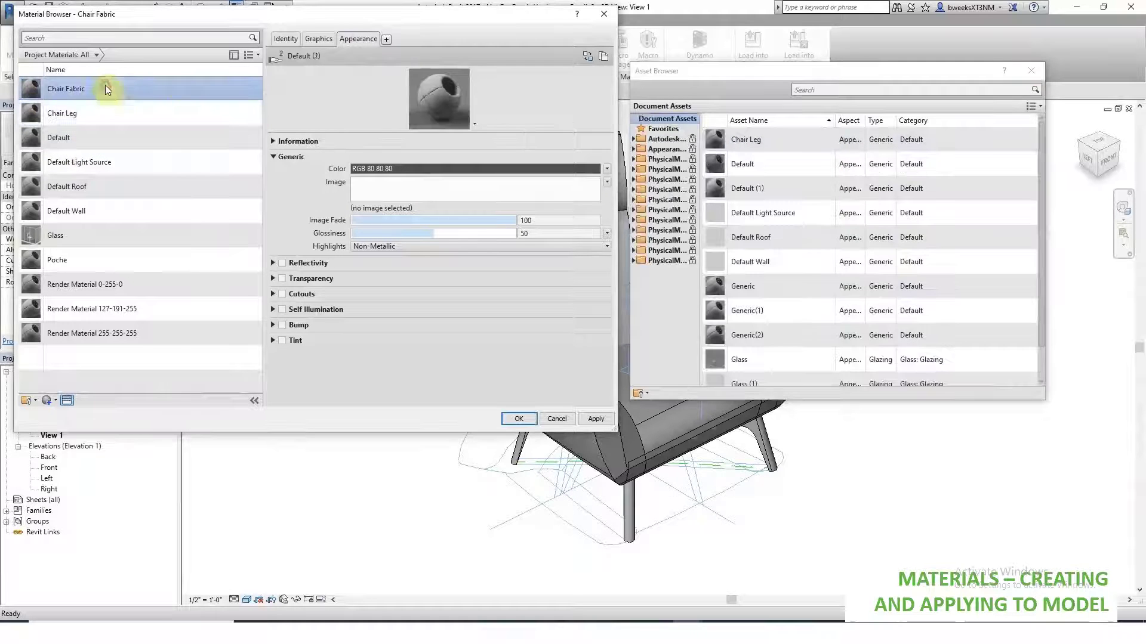
pyautogui.click(609, 57)
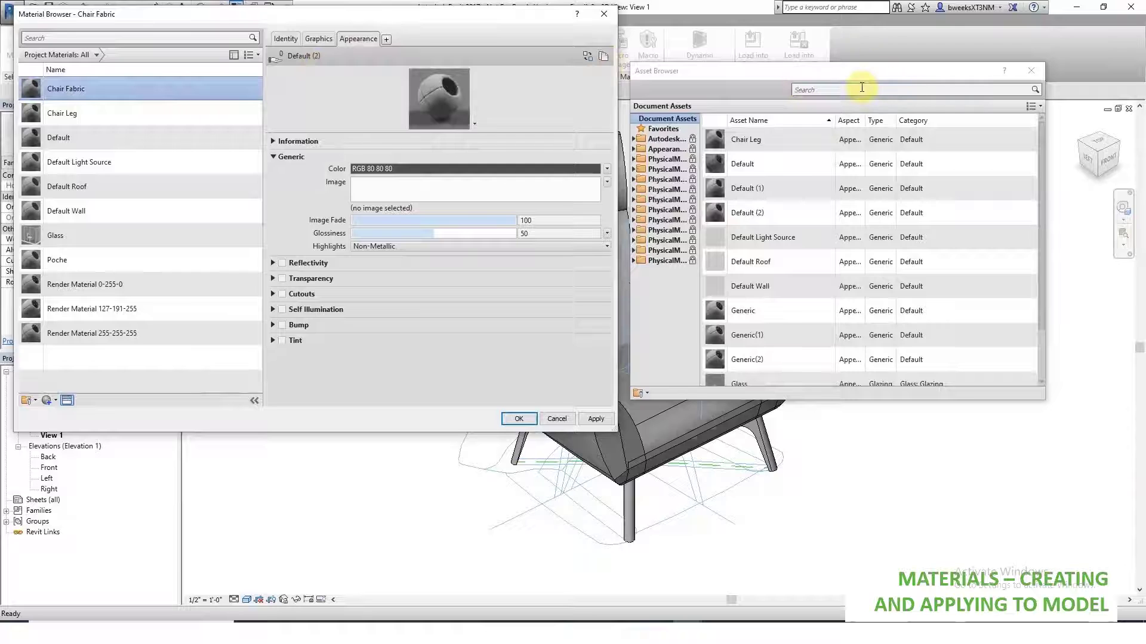
pyautogui.click(860, 89)
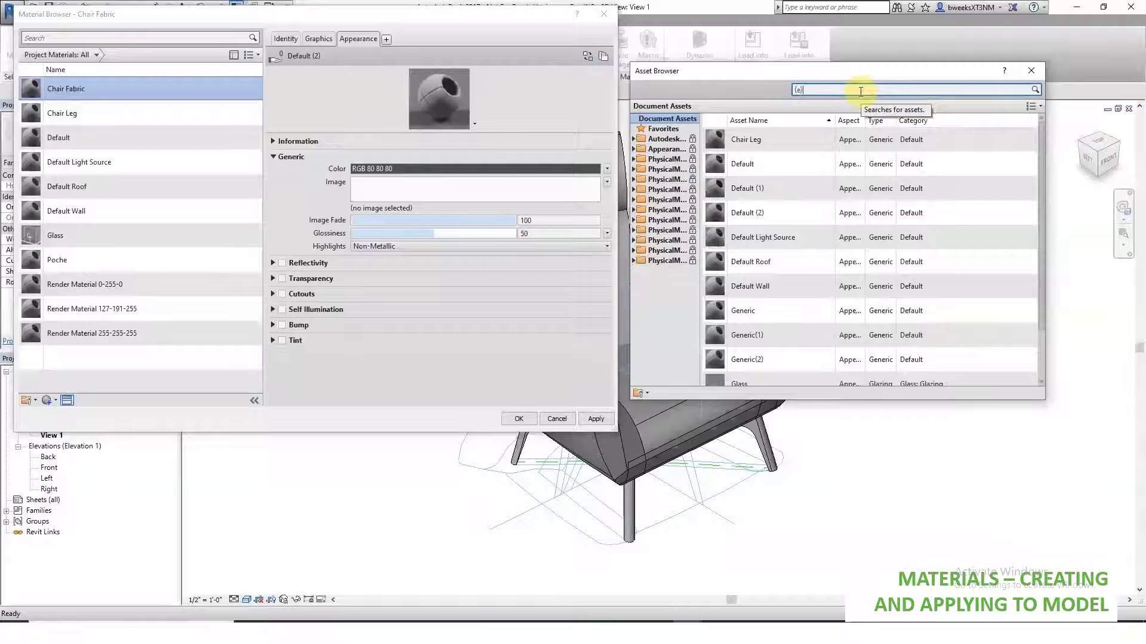
pyautogui.press('Return')
pyautogui.write('(2)')
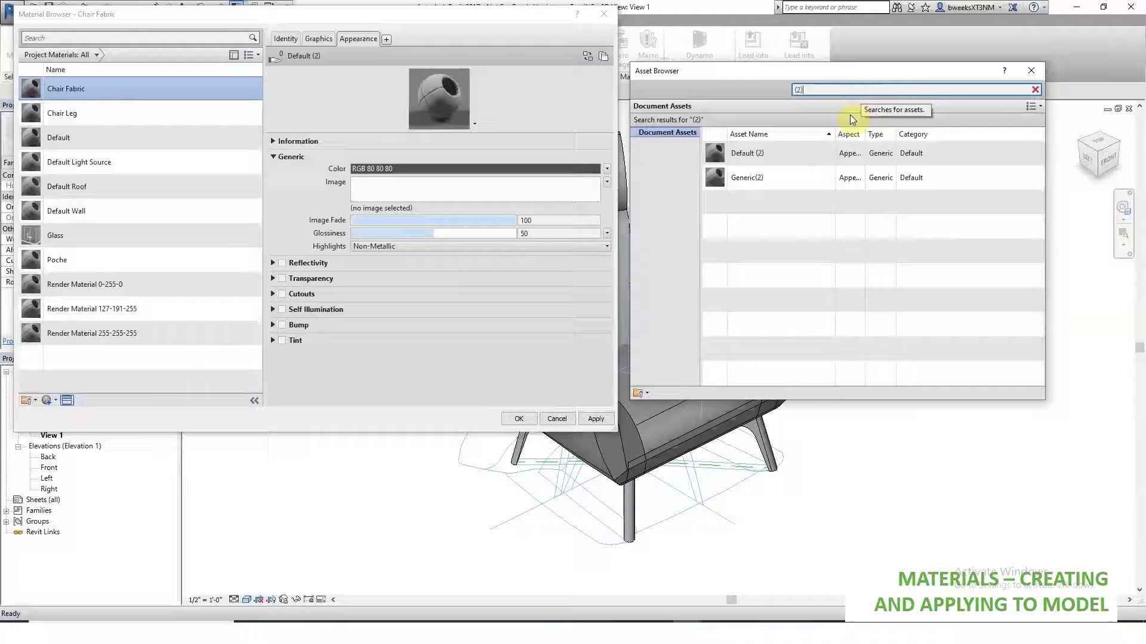
# - Rename the Default (2) appearance asset as Chair Fabric and reselect the Chair Fabric material to refresh its appearance
pyautogui.click(785, 160)
pyautogui.rightClick(773, 153)
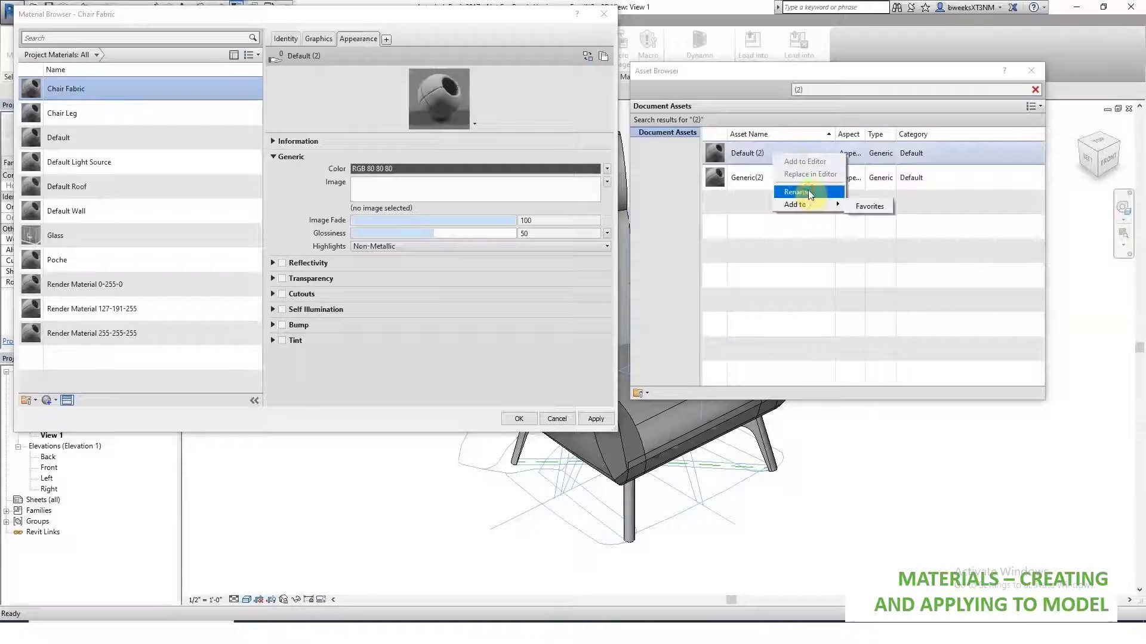
pyautogui.click(809, 192)
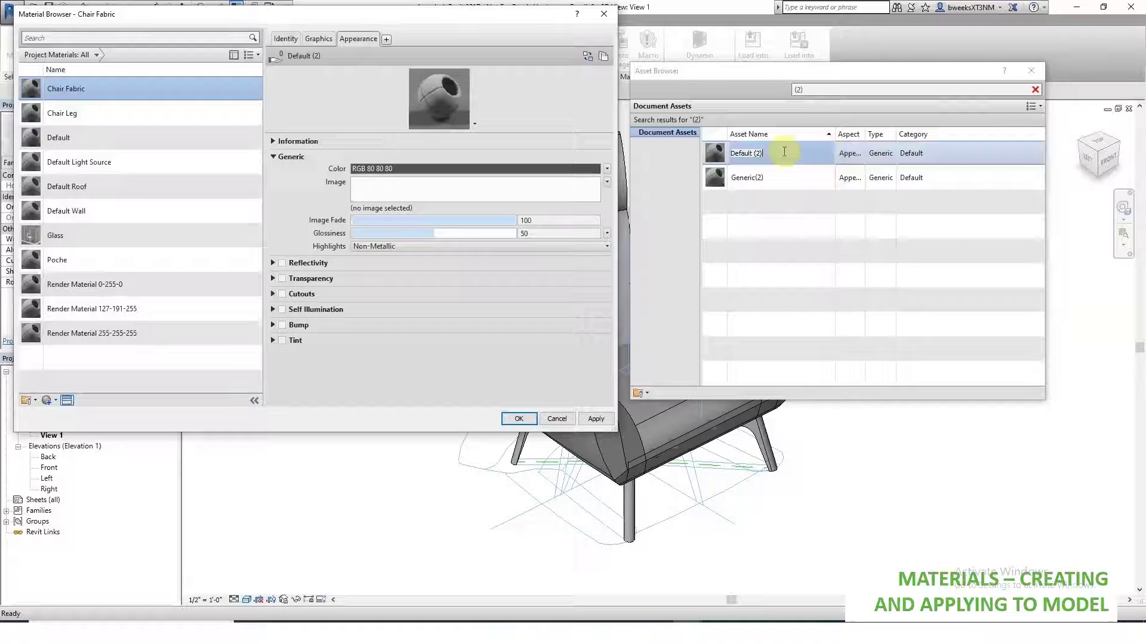
pyautogui.click(782, 154)
pyautogui.rightClick(781, 155)
pyautogui.click(811, 192)
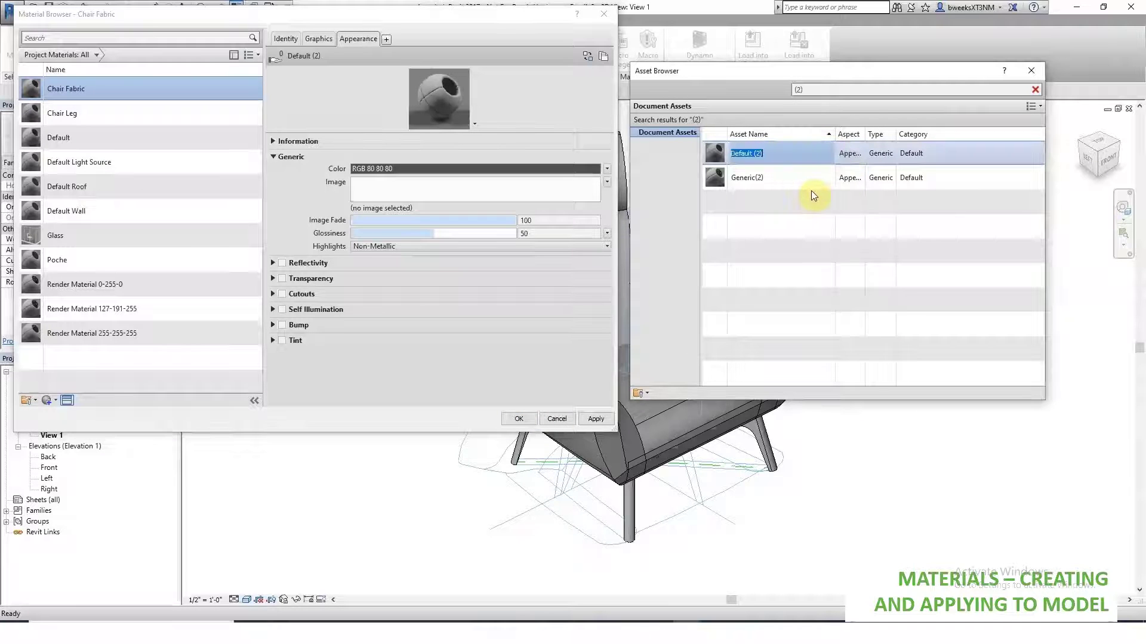
pyautogui.write('Chair Fabric')
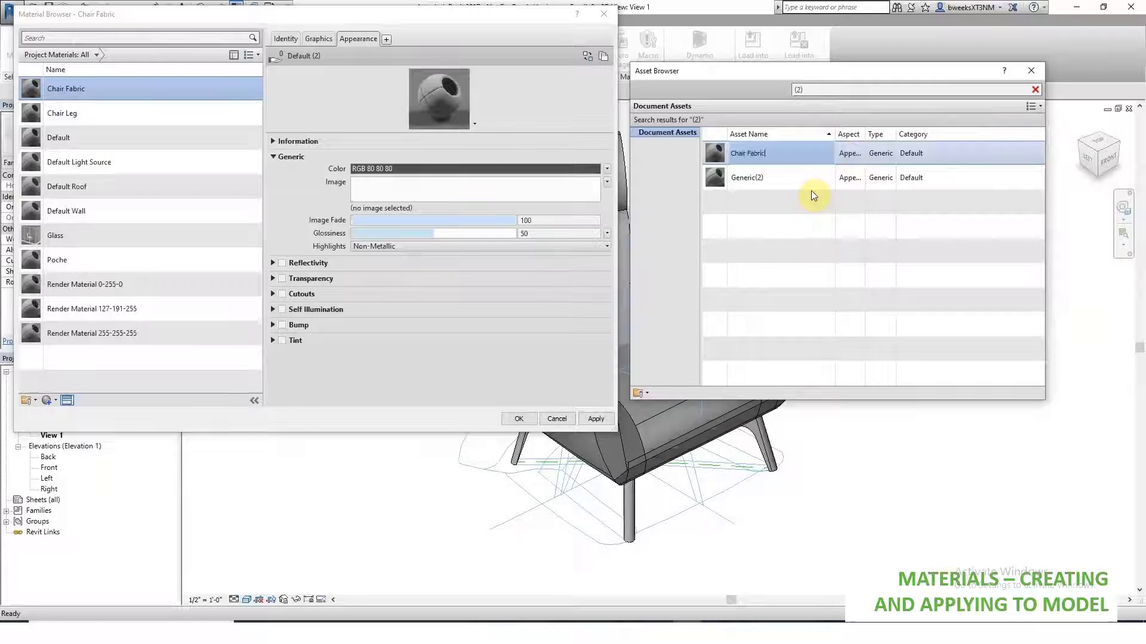
pyautogui.press('Return')
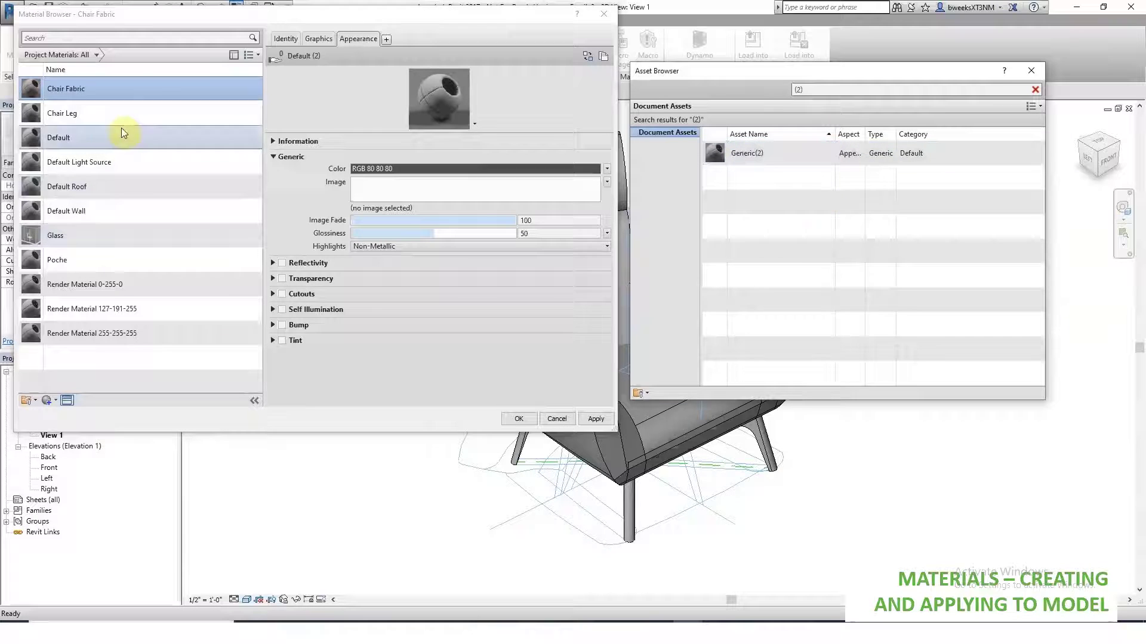
pyautogui.click(125, 117)
pyautogui.click(75, 88)
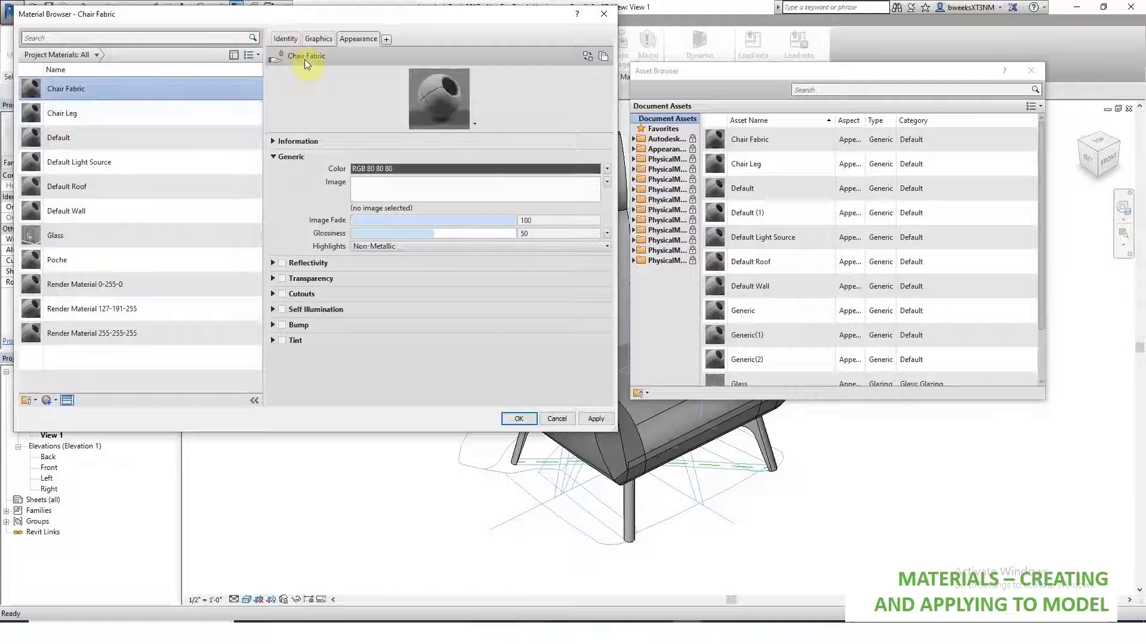
# - Load the swxl_stefanink image from the Webinar 191105 Images folder as the Chair Fabric appearance image
pyautogui.click(393, 209)
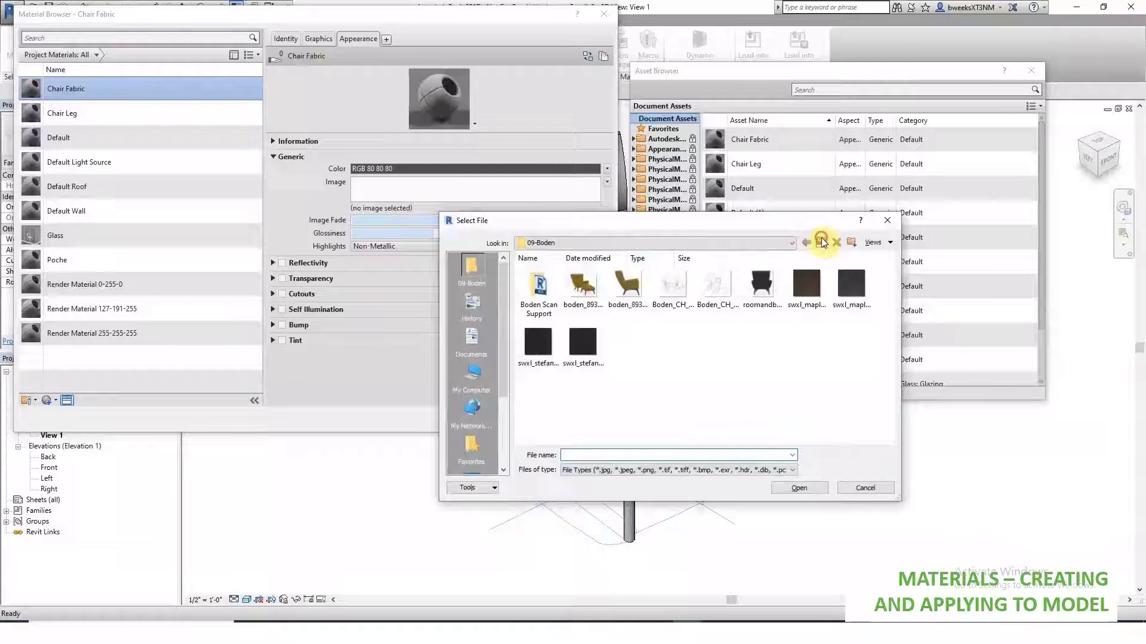
pyautogui.click(821, 241)
pyautogui.click(823, 243)
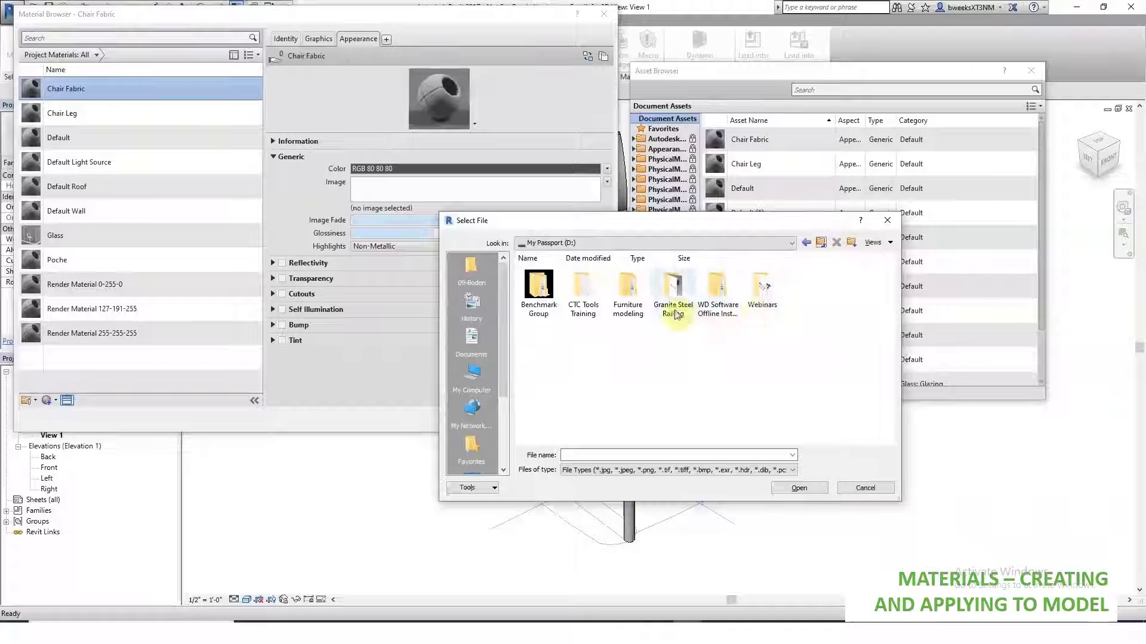
pyautogui.doubleClick(761, 296)
pyautogui.doubleClick(545, 297)
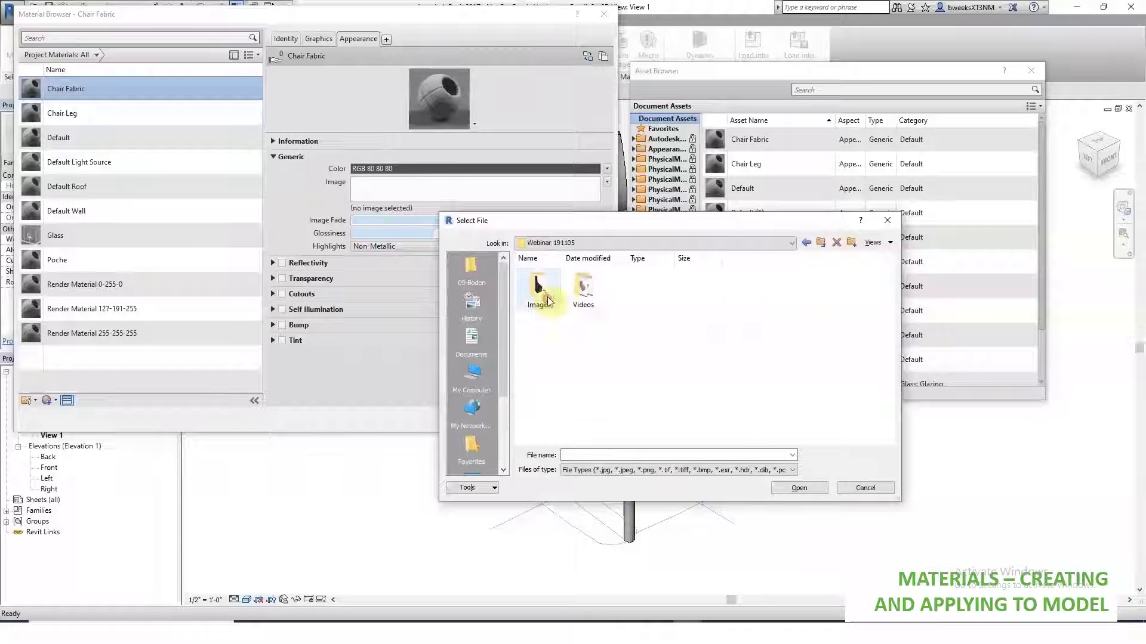
pyautogui.doubleClick(540, 291)
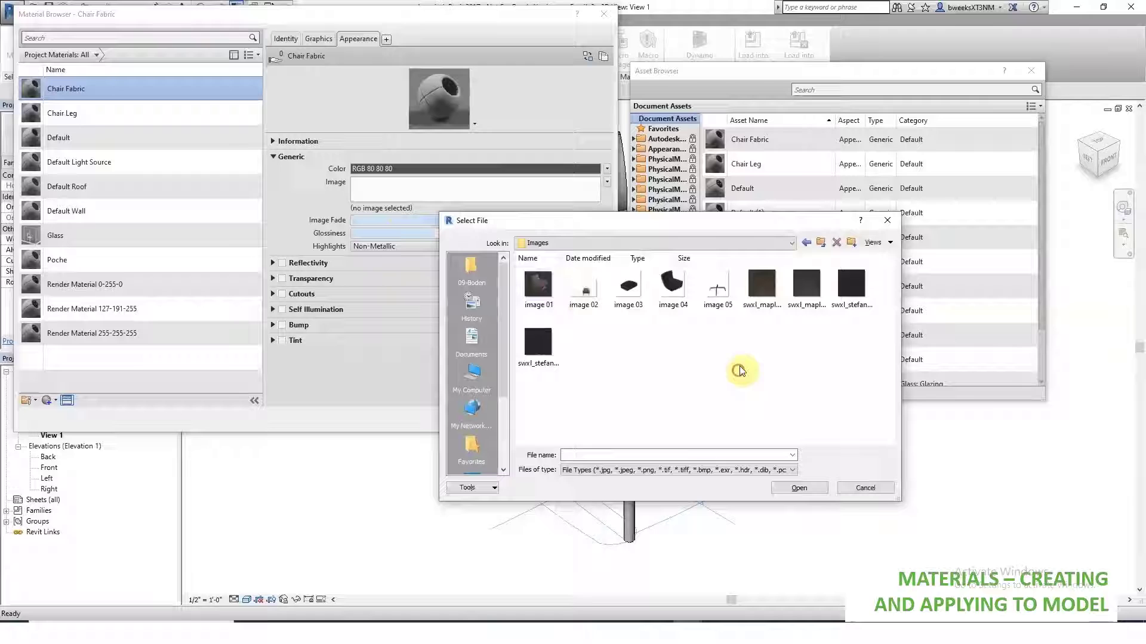
pyautogui.click(857, 287)
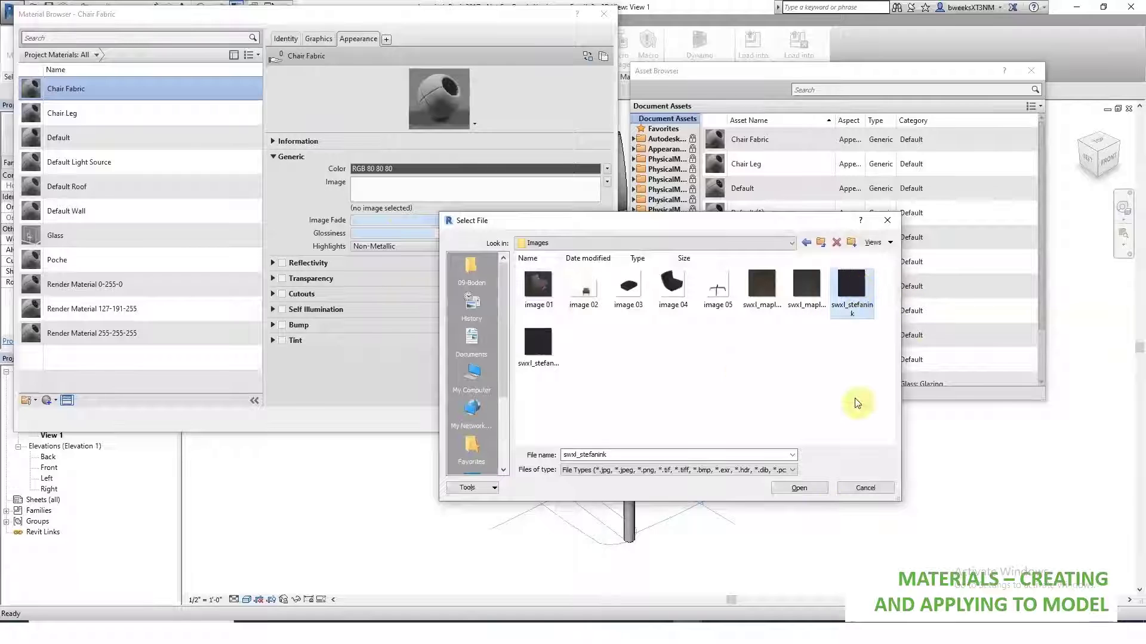
pyautogui.click(798, 488)
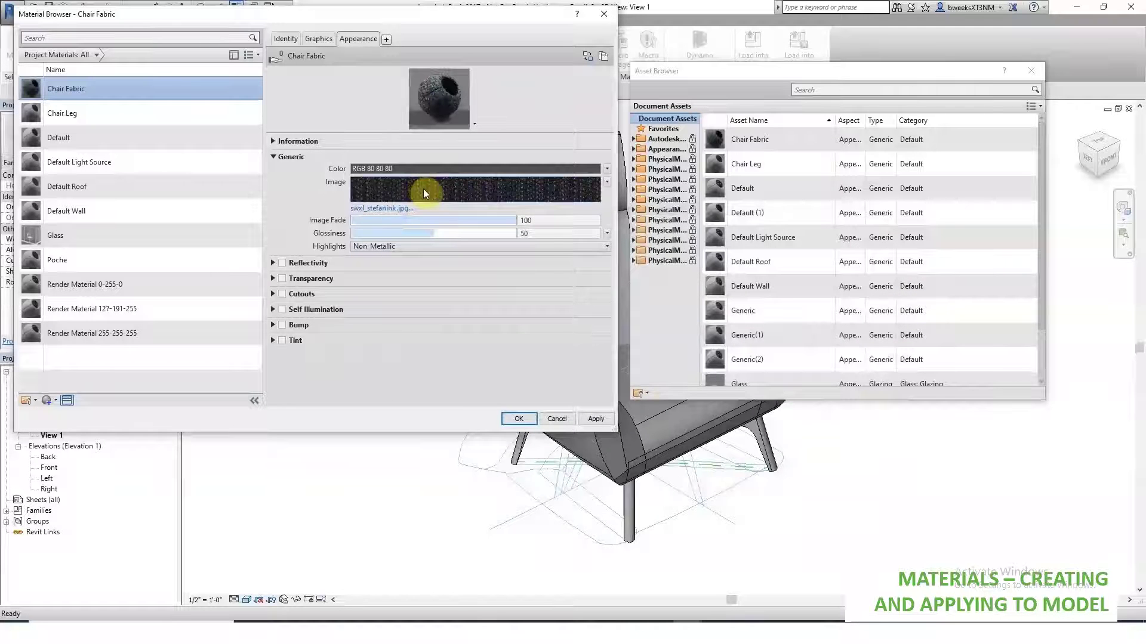
# - Set the Chair Fabric preview scene to Cube and enlarge the preview area
pyautogui.click(474, 124)
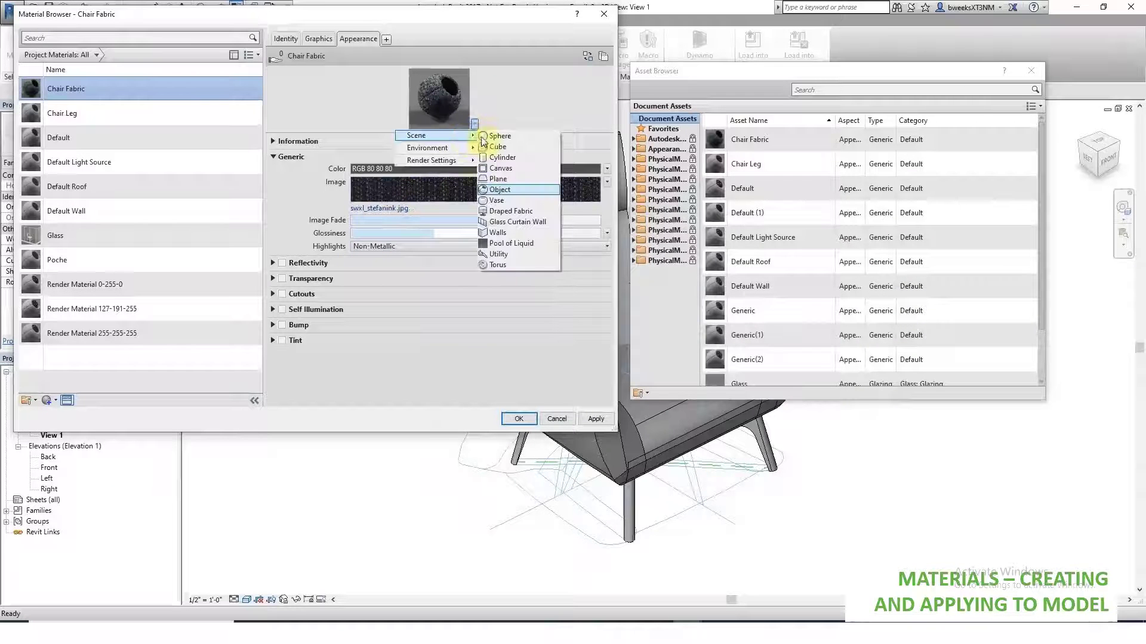
pyautogui.click(496, 146)
pyautogui.moveTo(500, 133); pyautogui.dragTo(500, 199)
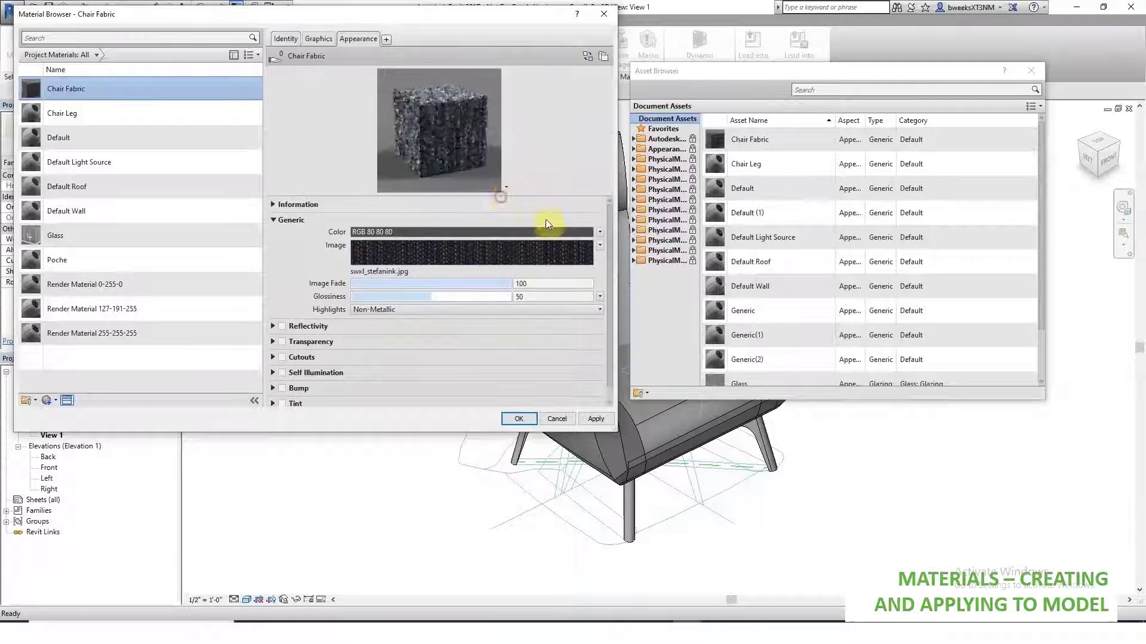
# - Set the fabric texture's sample size width to 6 inches with linked proportions and finish the texture edit
pyautogui.click(443, 264)
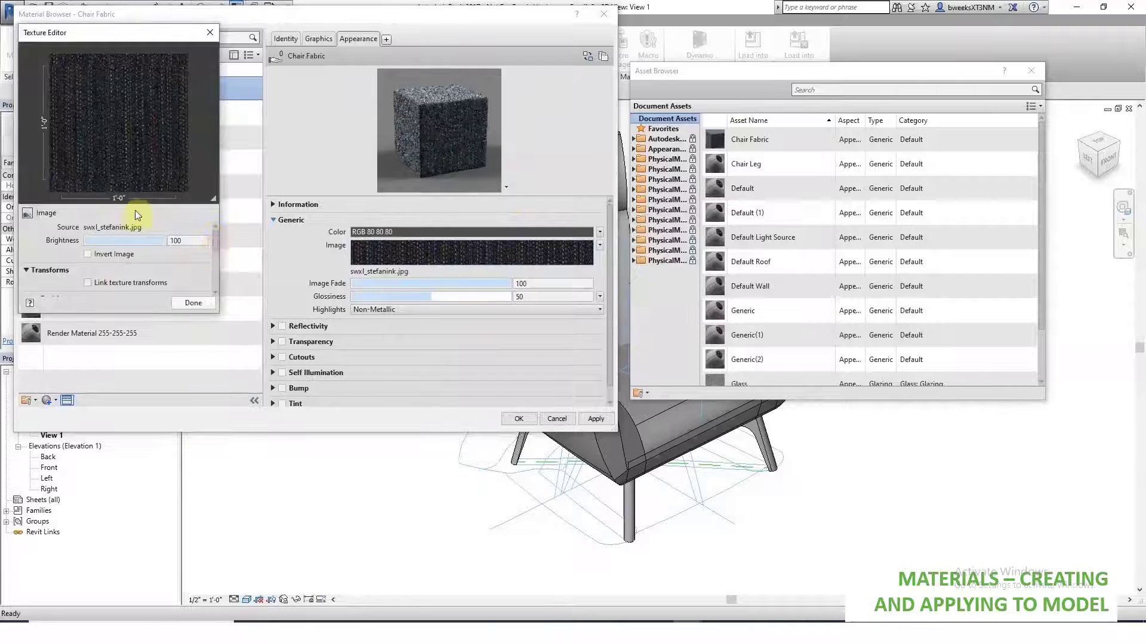
pyautogui.moveTo(218, 231); pyautogui.dragTo(215, 247)
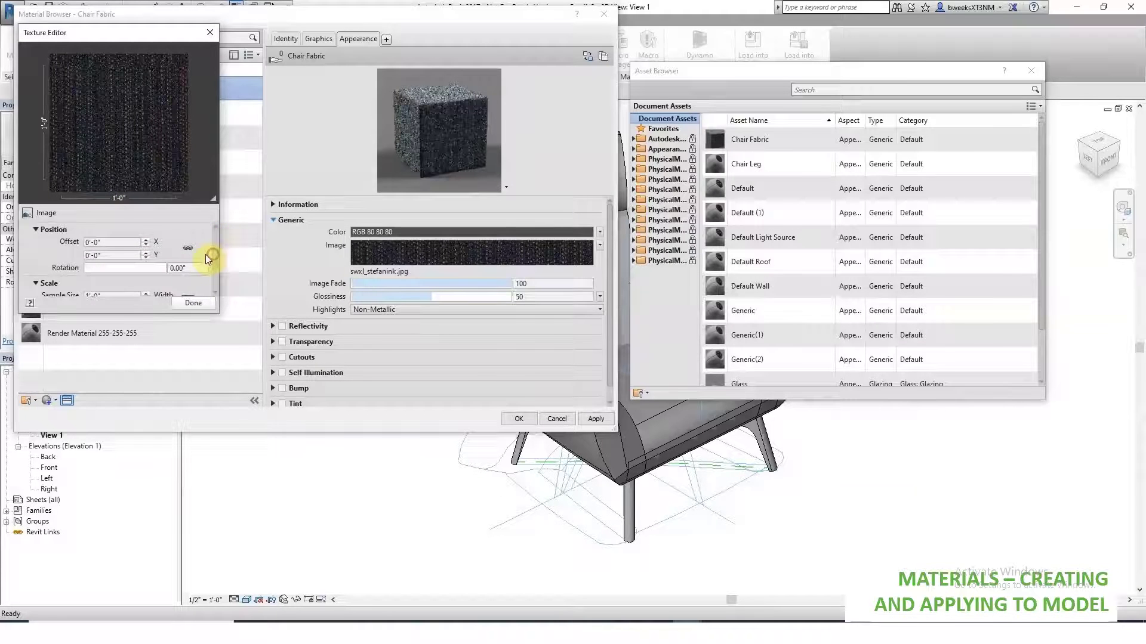
pyautogui.scroll(-3, 215, 254)
pyautogui.click(109, 255)
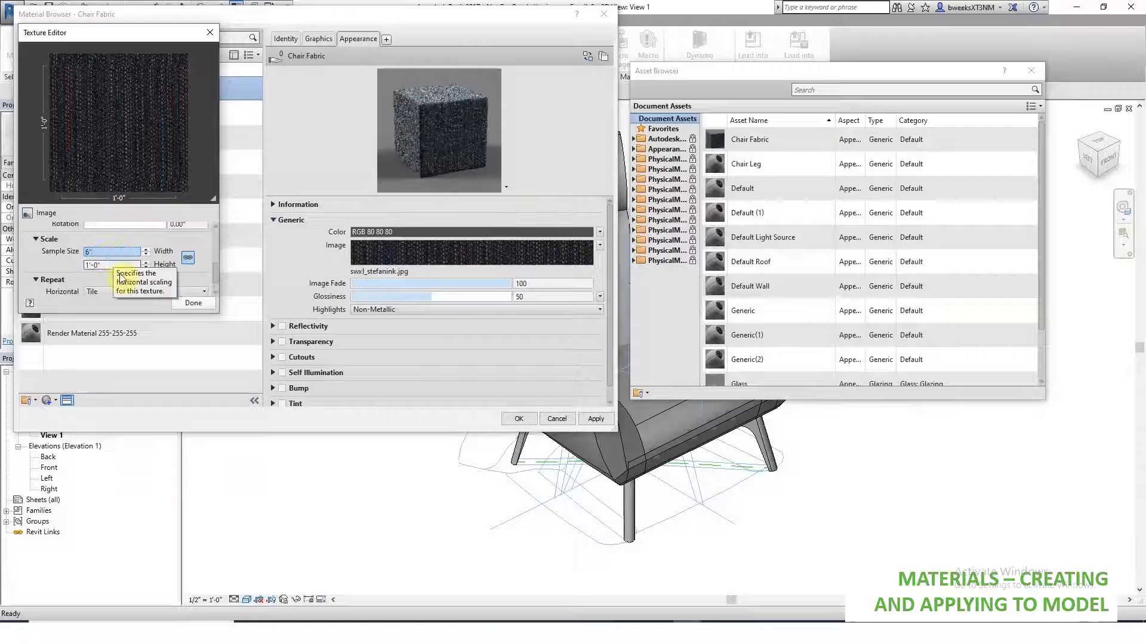
pyautogui.click(121, 272)
pyautogui.click(197, 302)
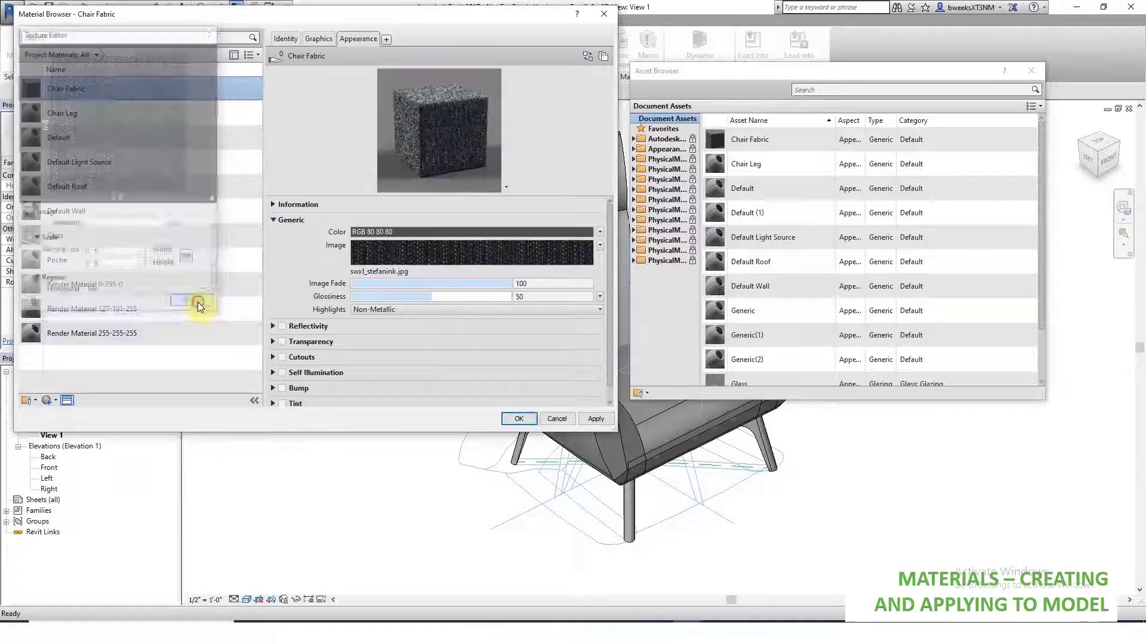
# - Enable Bump on the Chair Fabric appearance and load the swxl_stefanink_bump image for it
pyautogui.click(273, 388)
pyautogui.click(283, 324)
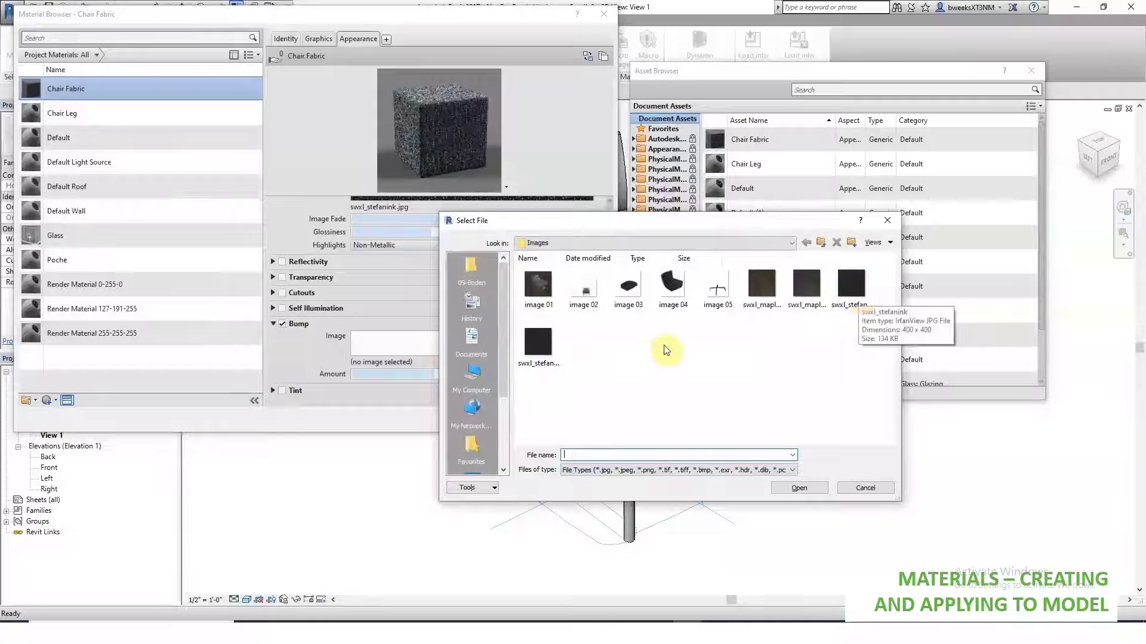
pyautogui.click(536, 346)
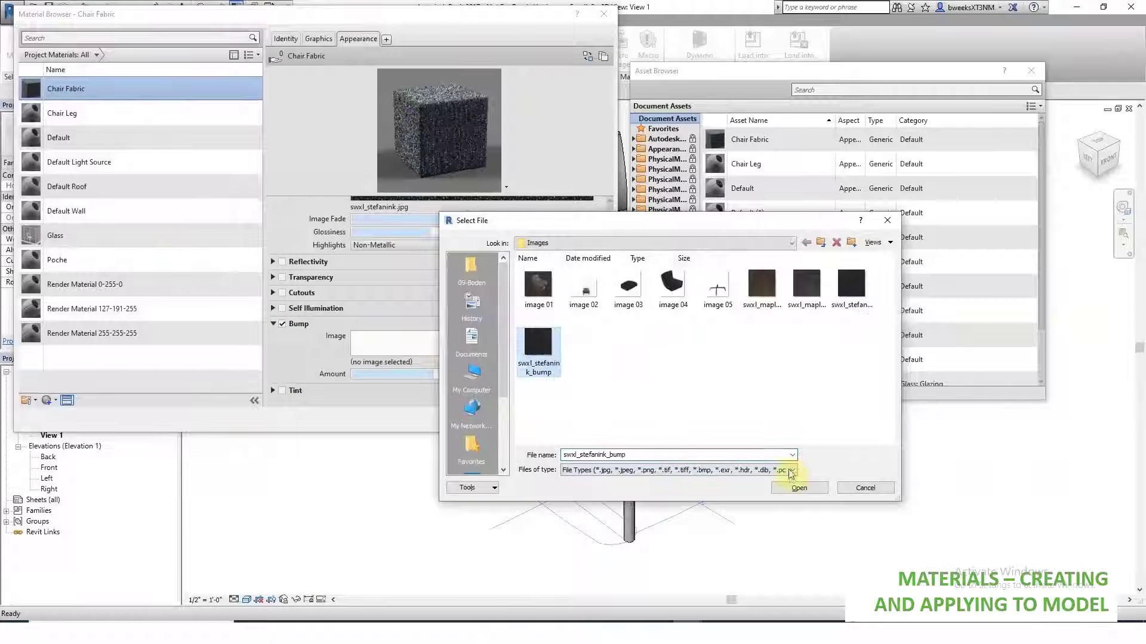
pyautogui.click(799, 488)
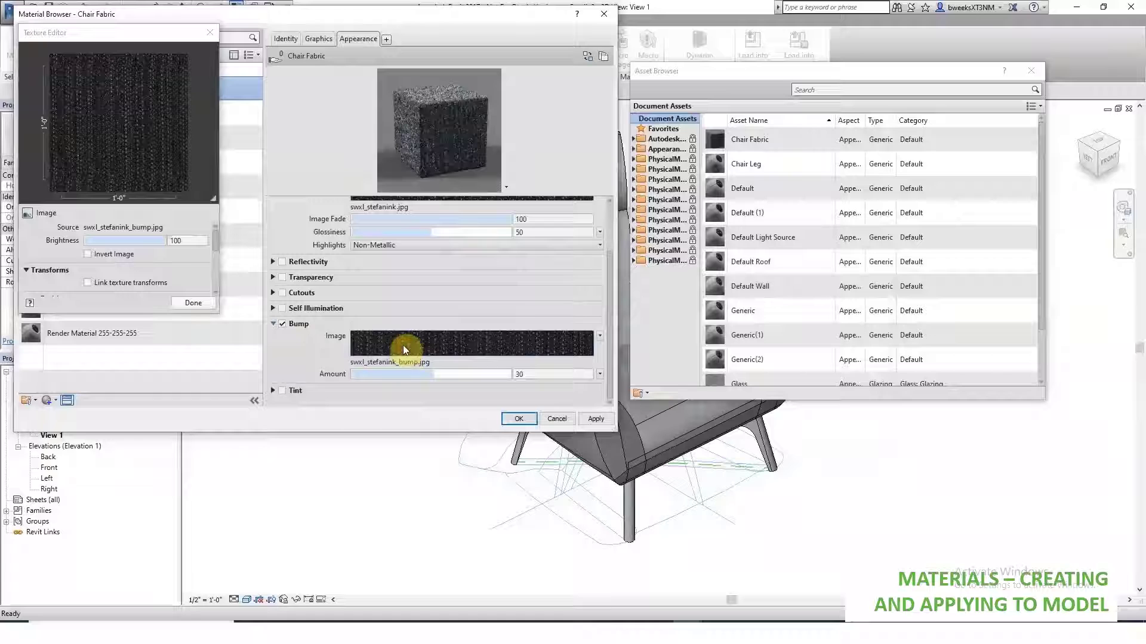
# - Set the fabric bump texture's sample size to 6 inches with linked proportions and apply the material changes
pyautogui.scroll(-2, 127, 281)
pyautogui.click(146, 274)
pyautogui.moveTo(216, 255); pyautogui.dragTo(214, 280)
pyautogui.doubleClick(129, 234)
pyautogui.write('6')
pyautogui.click(193, 303)
pyautogui.click(588, 419)
# - Turn on Use Render Appearance for the shading of the Chair Fabric and Chair Leg materials
pyautogui.click(109, 112)
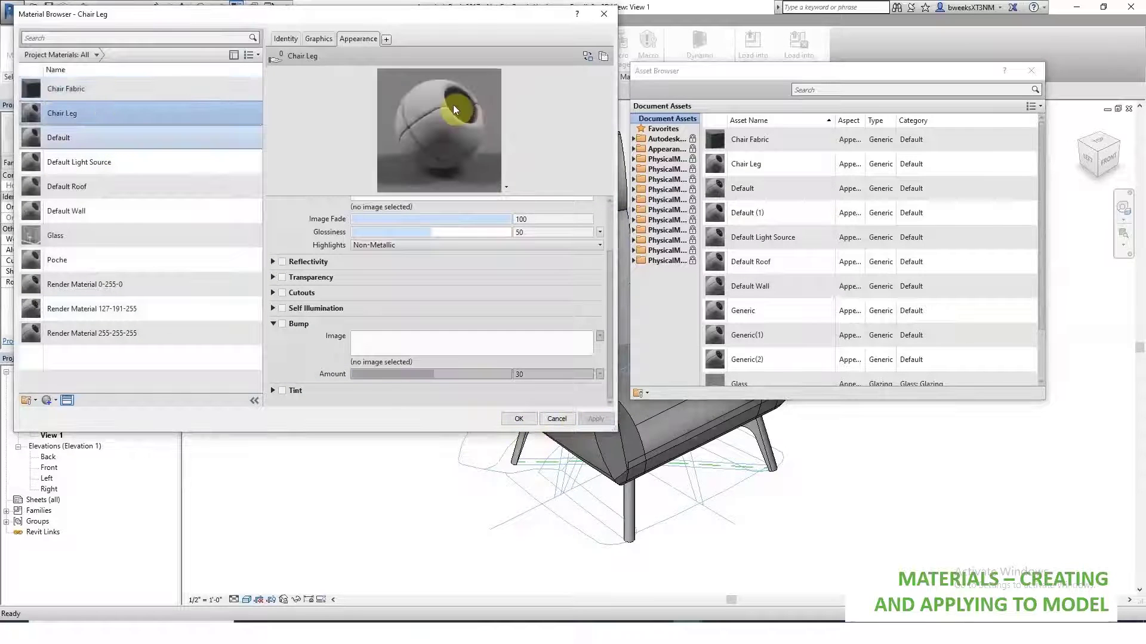
pyautogui.click(120, 89)
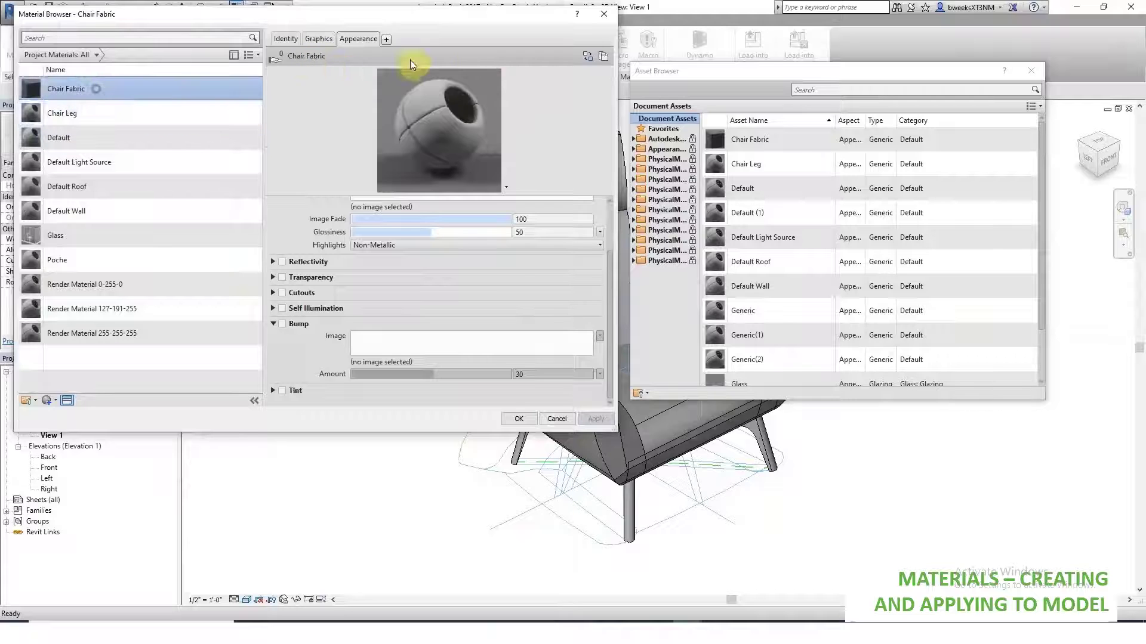
pyautogui.click(170, 119)
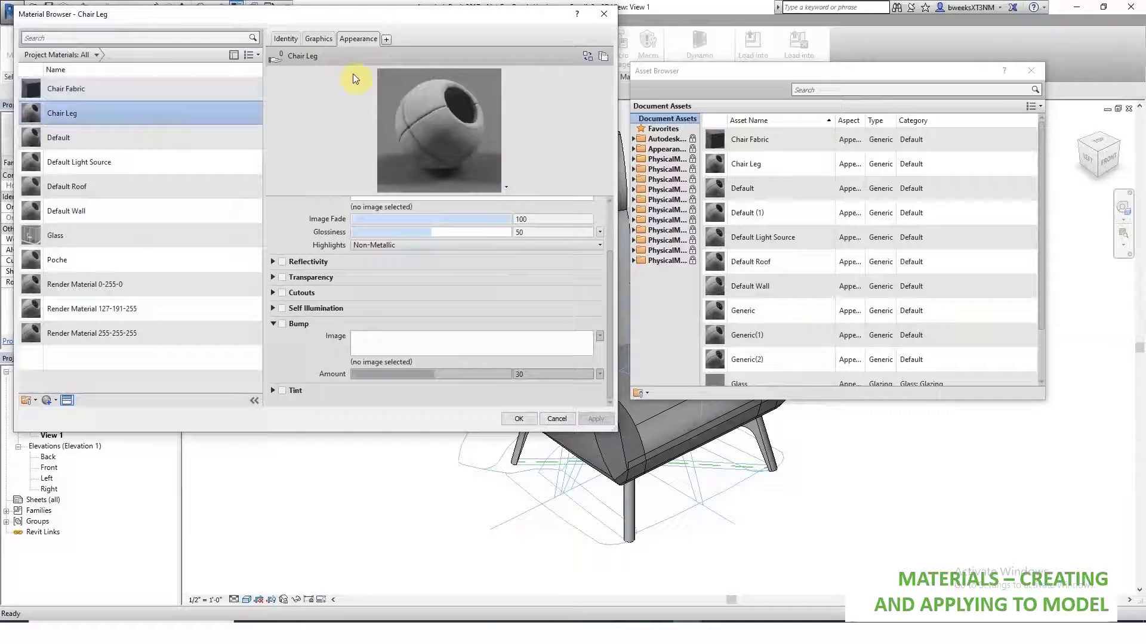
pyautogui.click(106, 91)
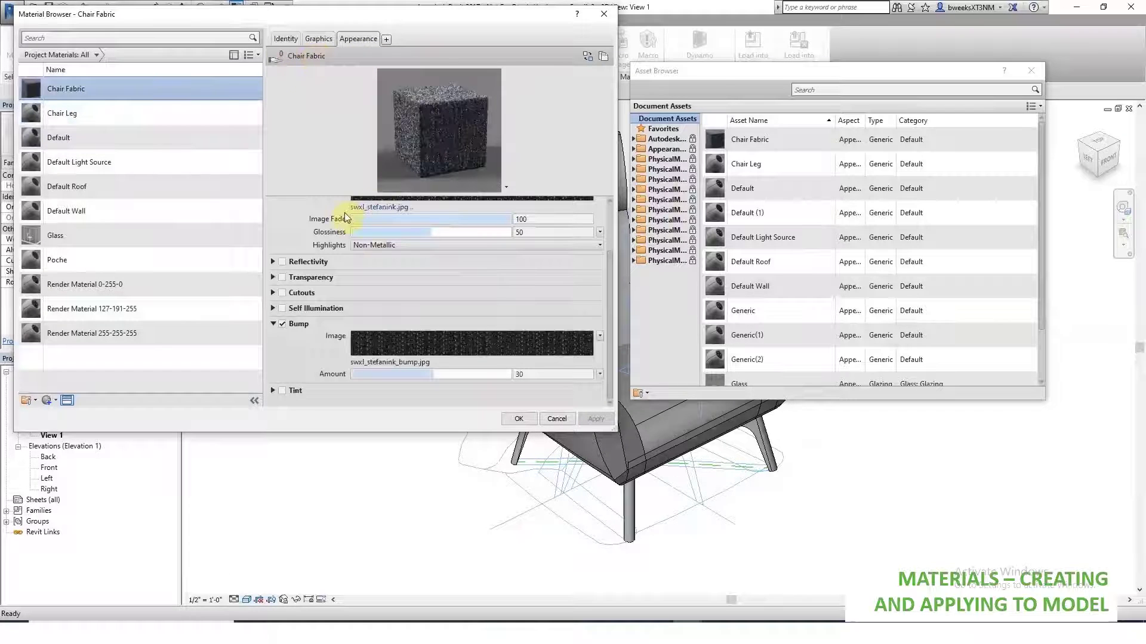
pyautogui.click(319, 38)
pyautogui.click(340, 67)
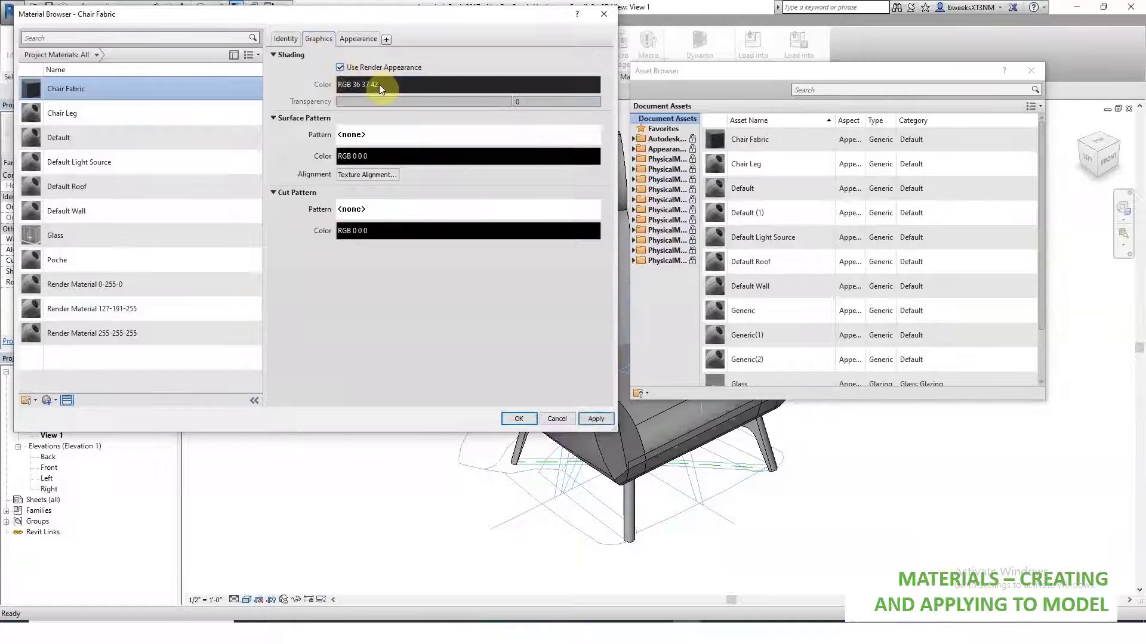
pyautogui.click(81, 117)
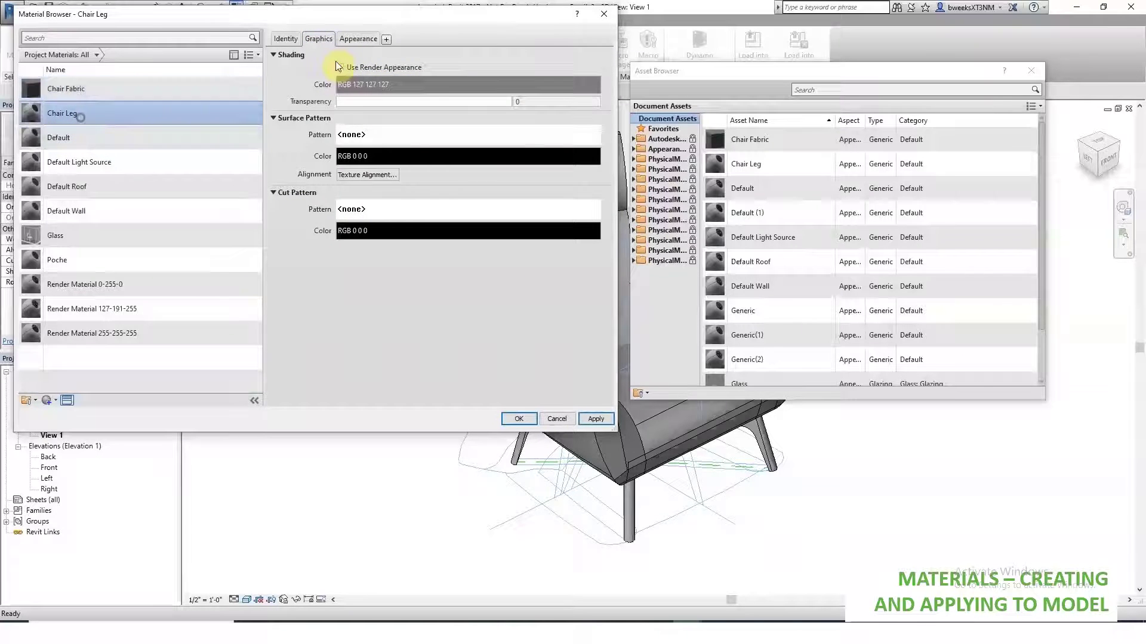
pyautogui.click(339, 67)
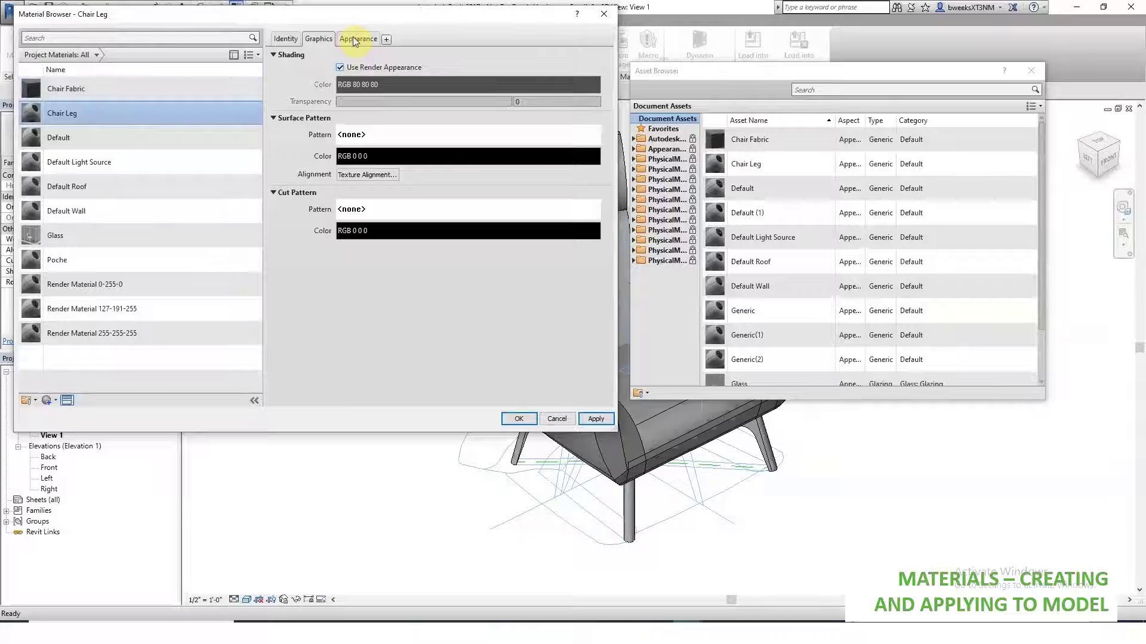
# - Load the swxl_maplecharstain image as the Chair Leg appearance image
pyautogui.click(358, 39)
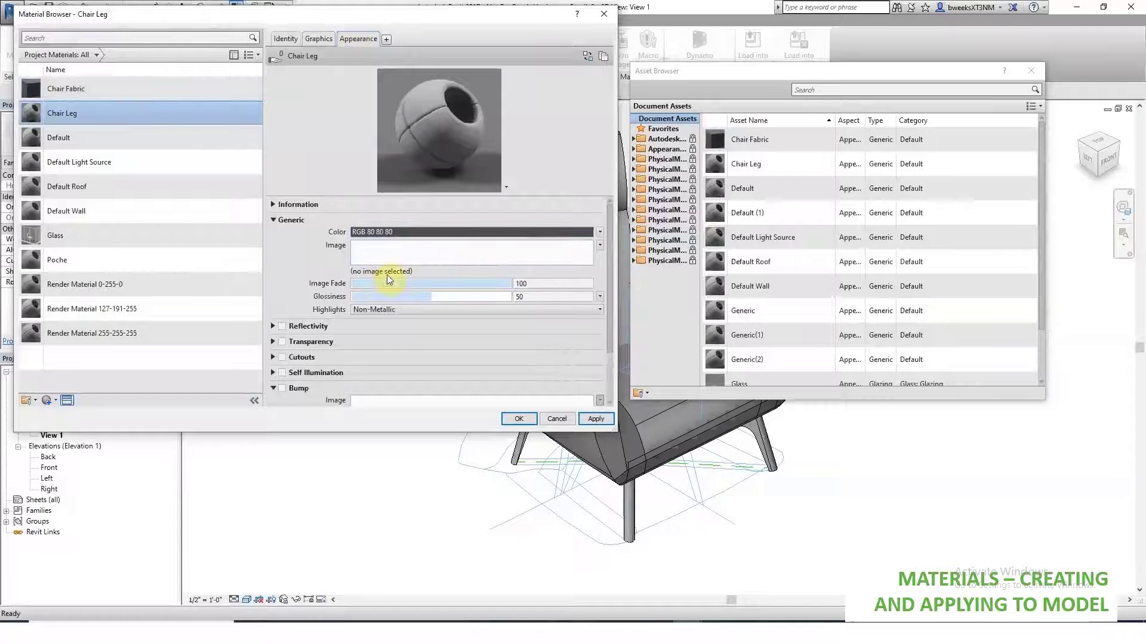
pyautogui.click(410, 255)
pyautogui.click(761, 286)
pyautogui.click(788, 488)
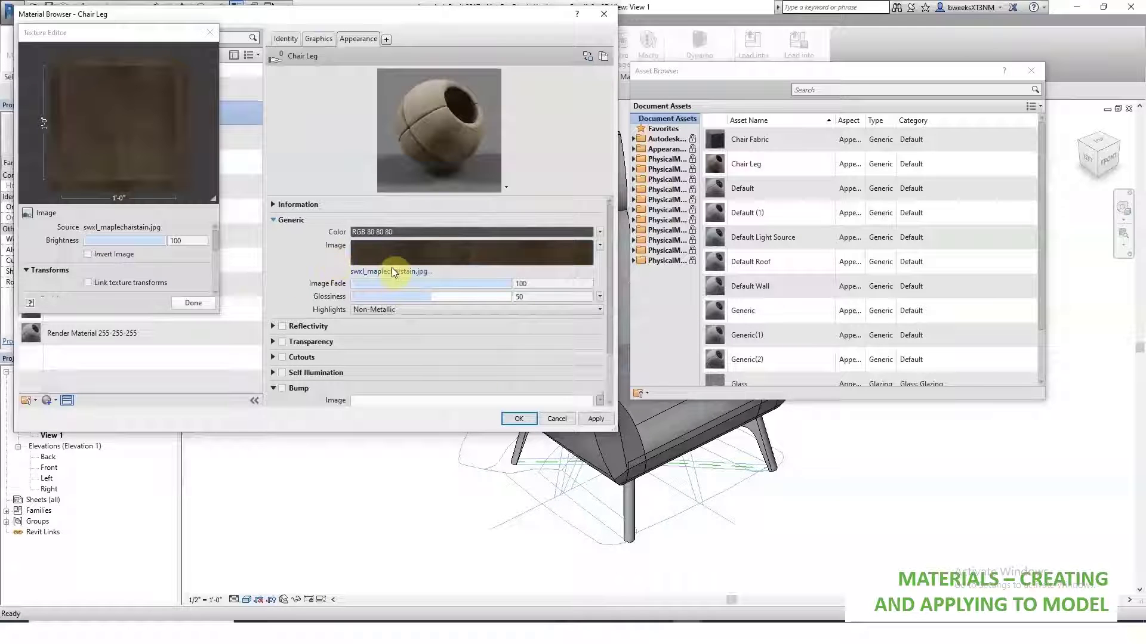
# - Set the Chair Leg texture's sample size to 3 inches with linked proportions
pyautogui.moveTo(215, 245); pyautogui.dragTo(215, 273)
pyautogui.doubleClick(125, 250)
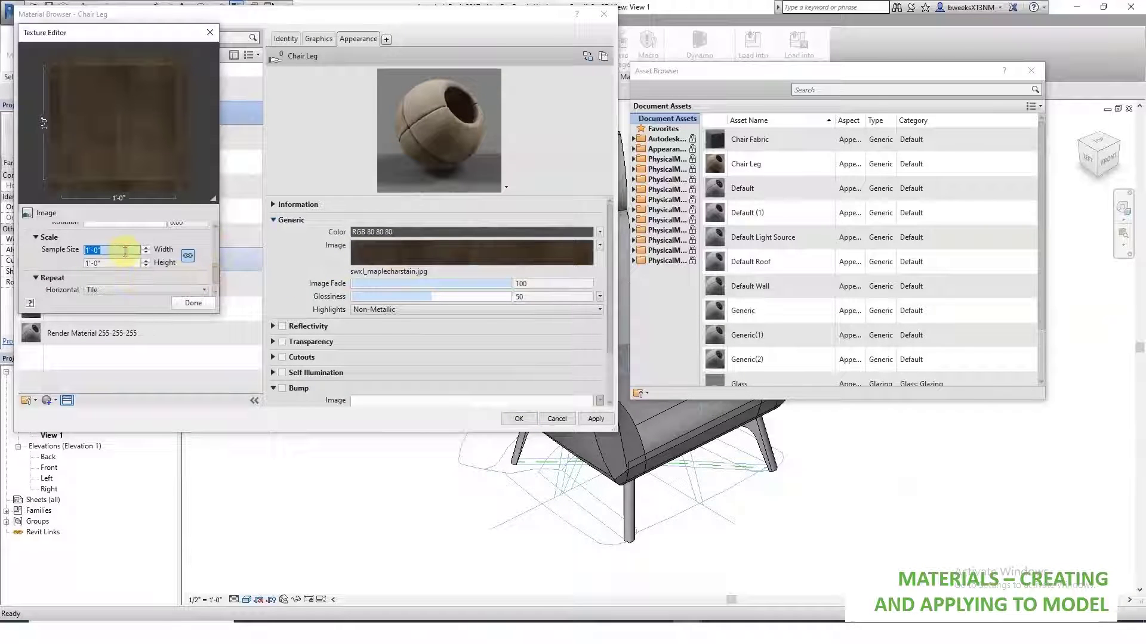
pyautogui.write('3"')
pyautogui.press('Return')
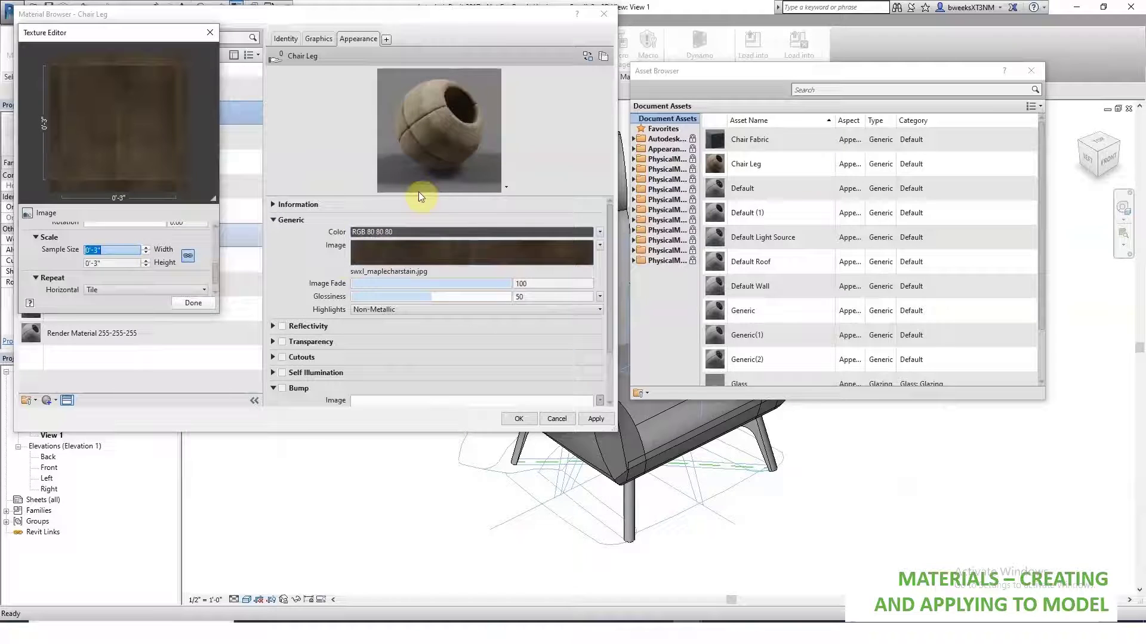
# - Set the Chair Leg preview scene to Cube and the wood texture's sample size to 6 inches
pyautogui.click(506, 186)
pyautogui.moveTo(472, 198)
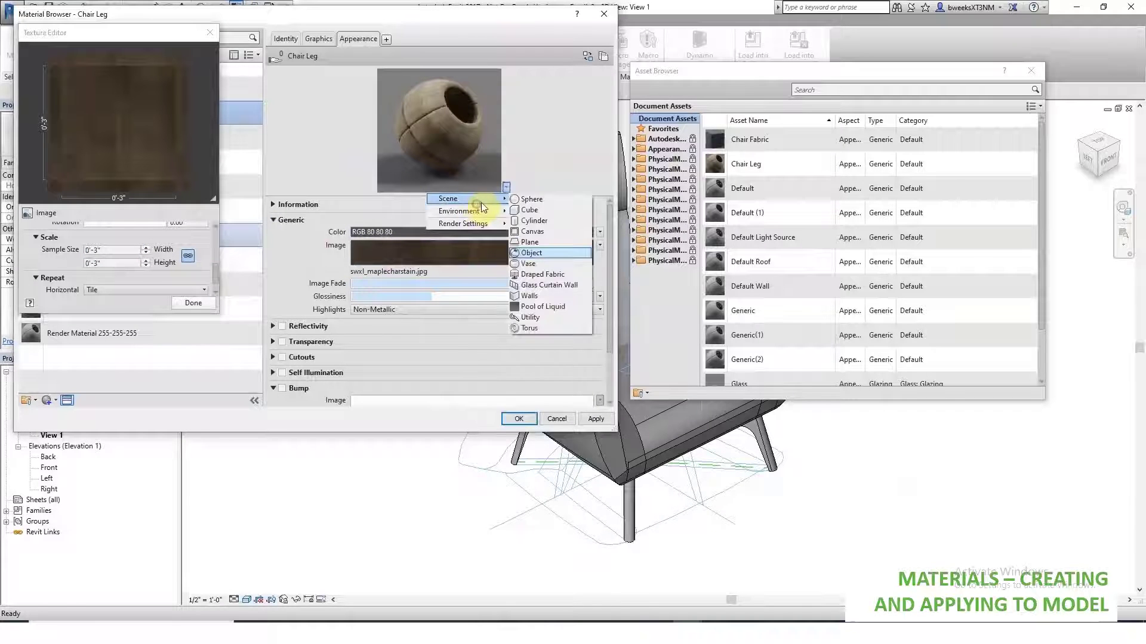
pyautogui.click(528, 212)
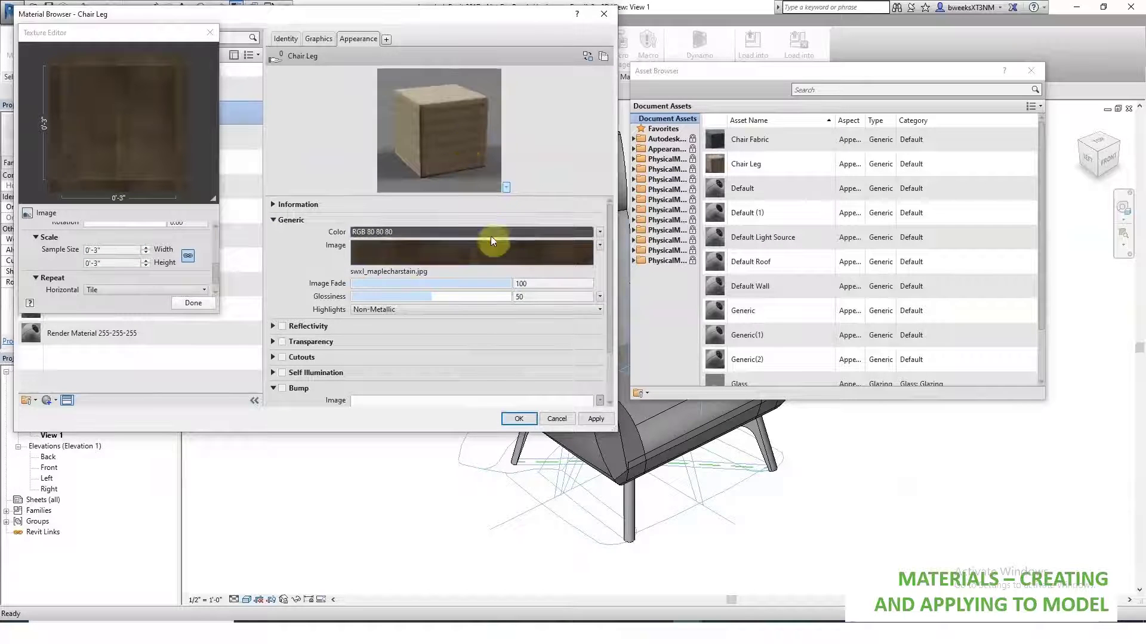
pyautogui.click(120, 250)
pyautogui.press('Tab')
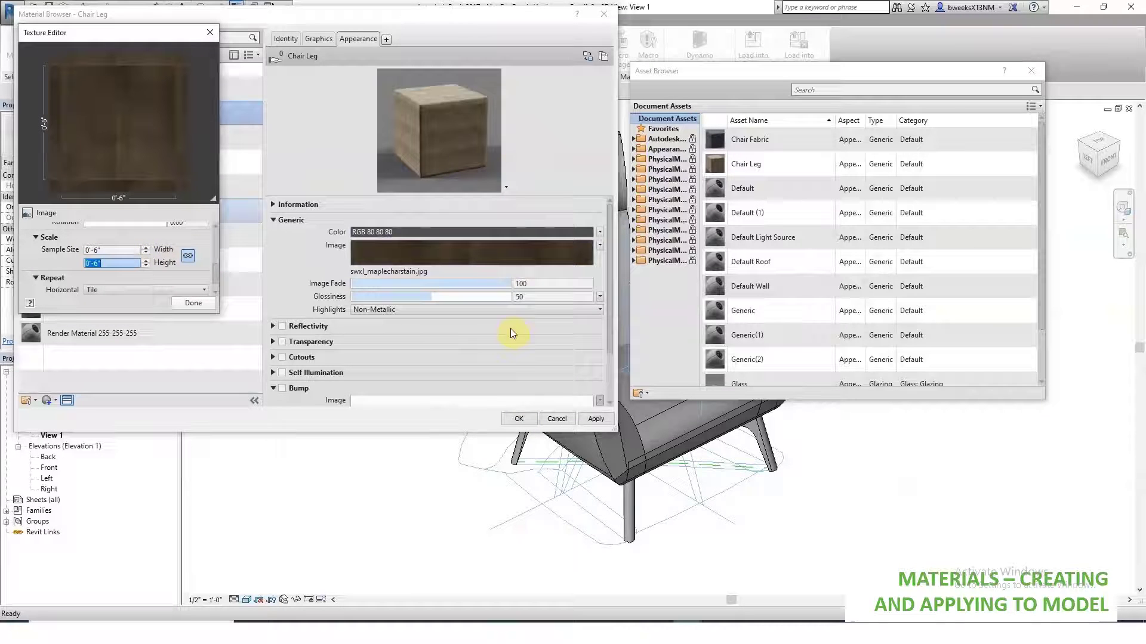
# - Enable Bump on the Chair Leg appearance and load the swxl_maplecharstain_bump image for it
pyautogui.click(283, 388)
pyautogui.click(391, 400)
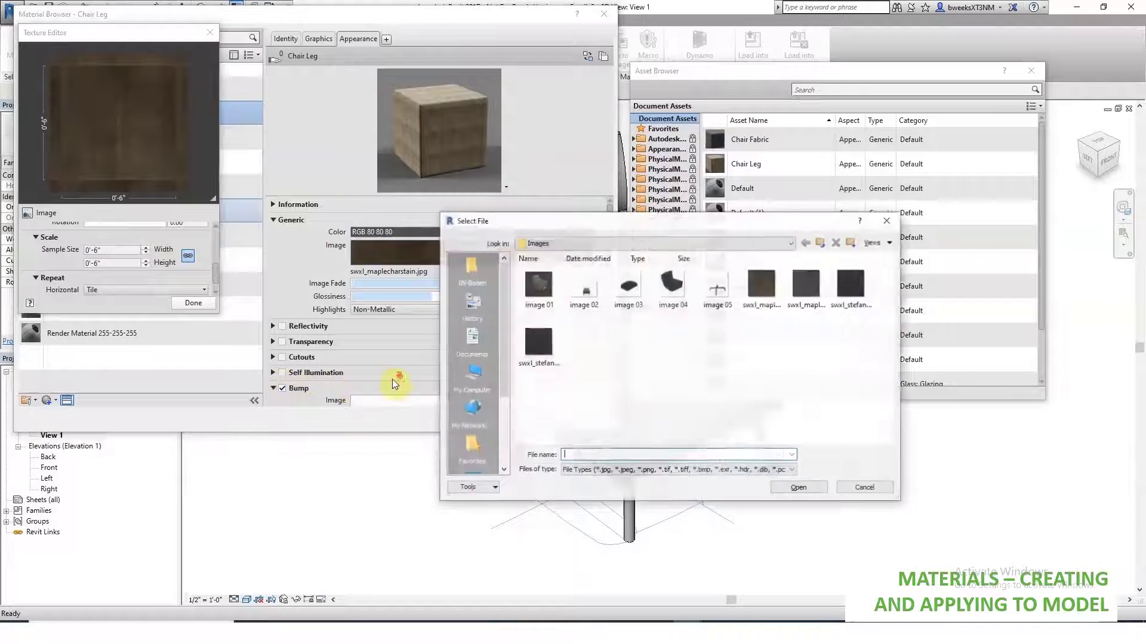
pyautogui.click(806, 285)
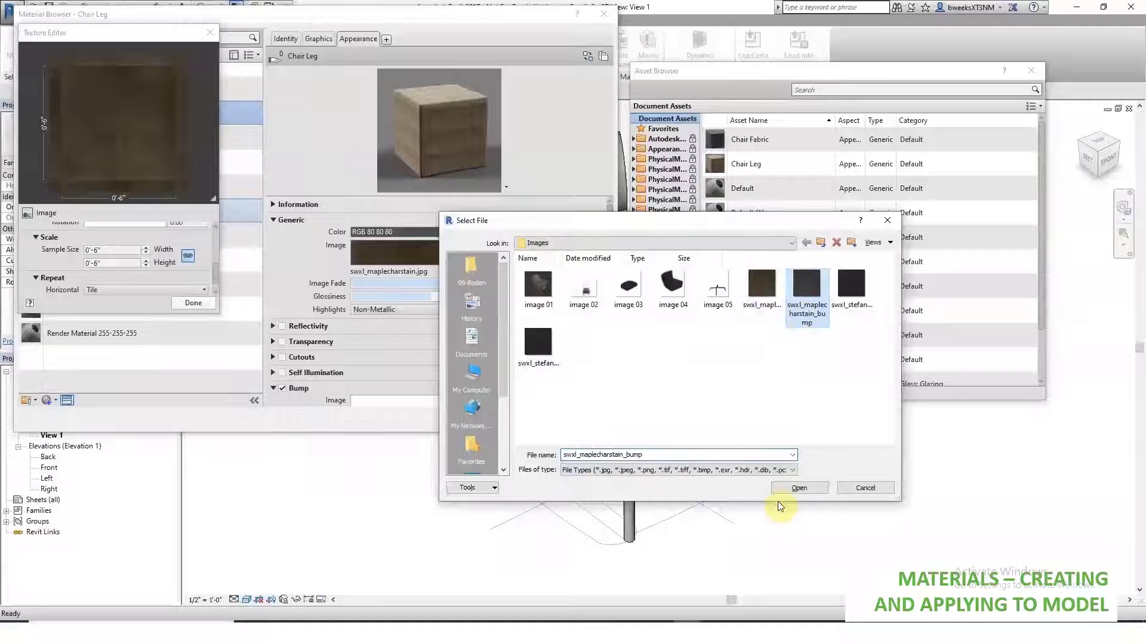
pyautogui.click(793, 488)
# - Set the wood bump texture's sample size to 6 inches and accept the material edits
pyautogui.click(216, 253)
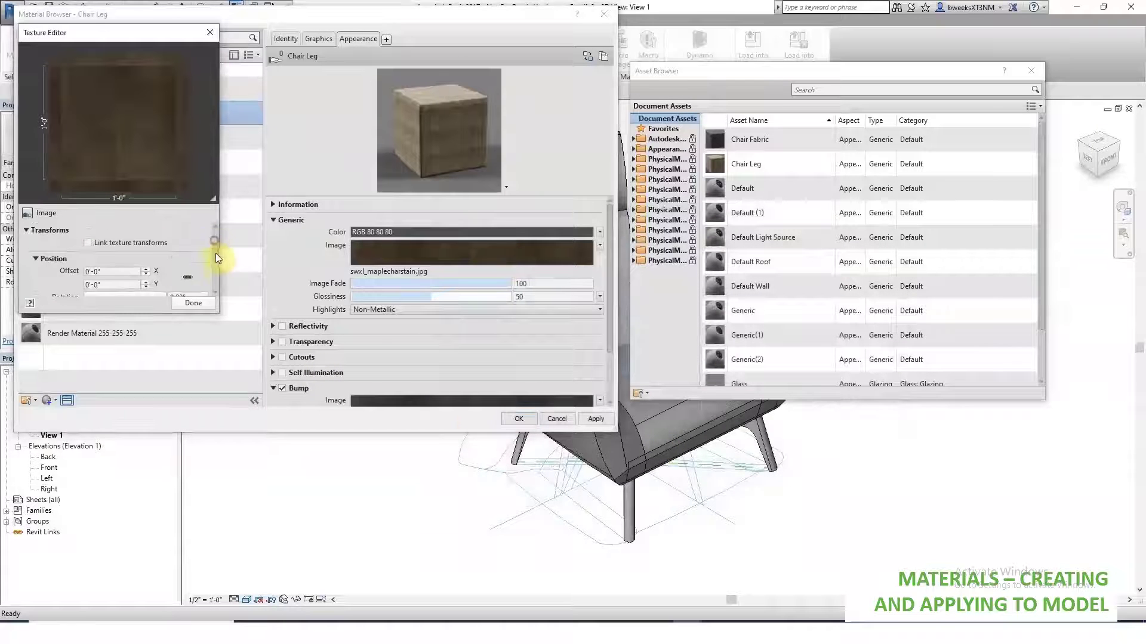
pyautogui.scroll(-3, 215, 268)
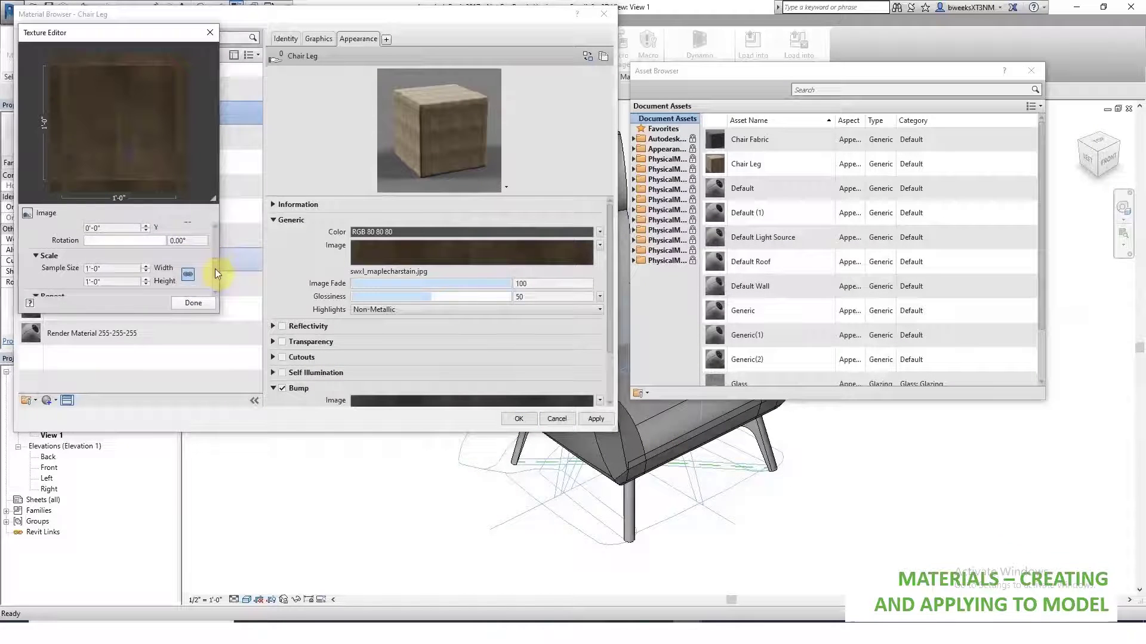
pyautogui.click(120, 254)
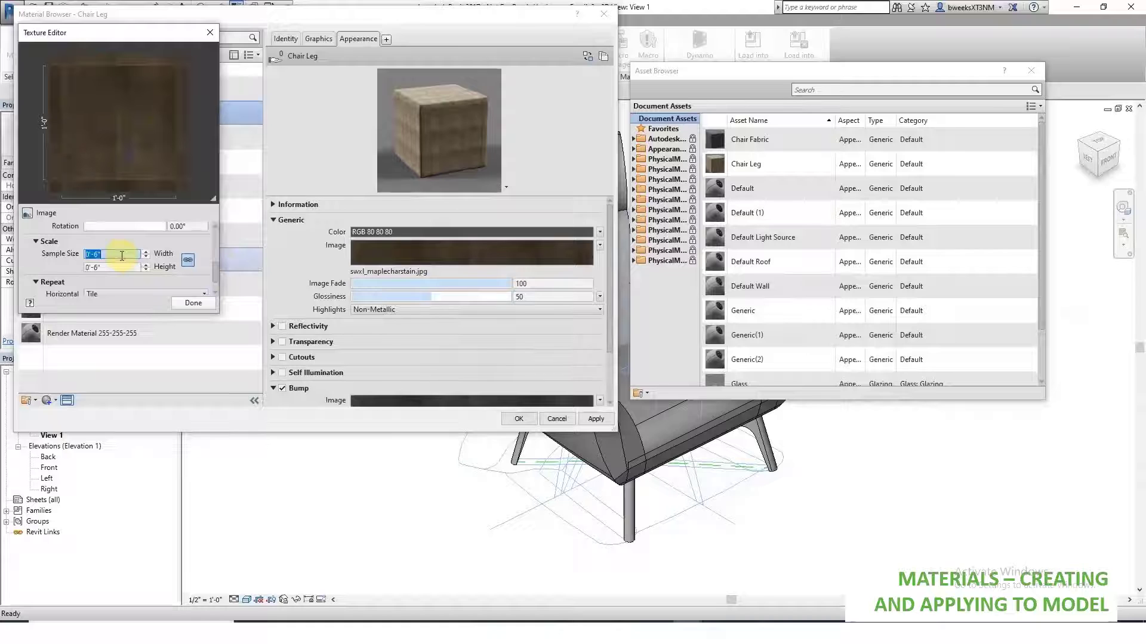
pyautogui.click(518, 418)
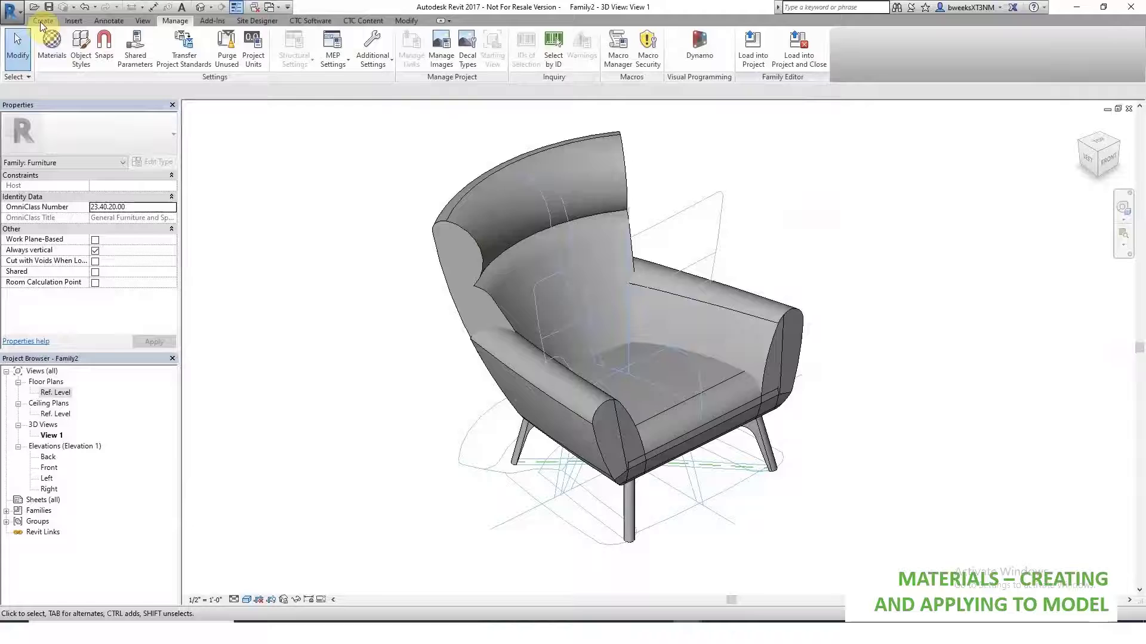
# - Add a Chair Leg family type parameter of type Material and assign the Chair Leg material to it
pyautogui.click(406, 20)
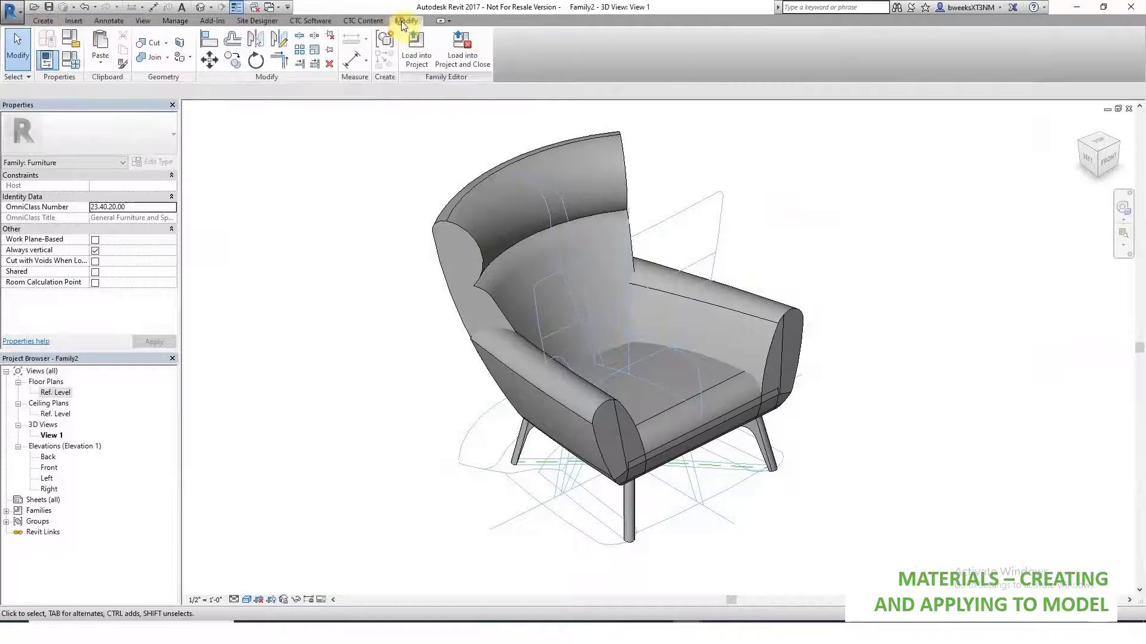
pyautogui.click(73, 61)
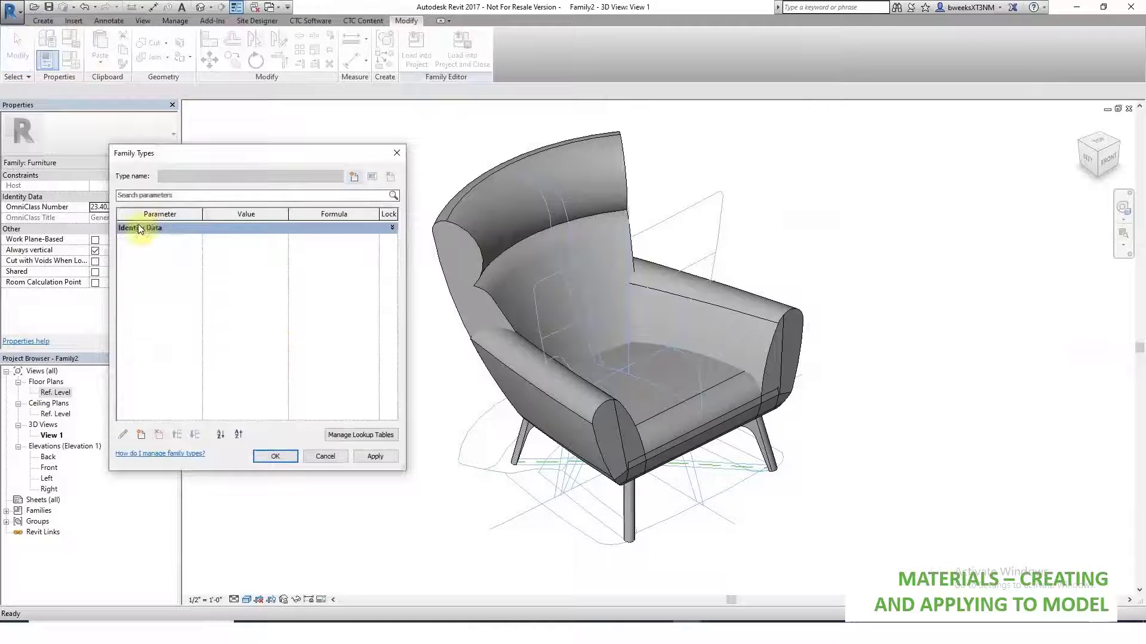
pyautogui.click(141, 434)
pyautogui.write('Chair Leg')
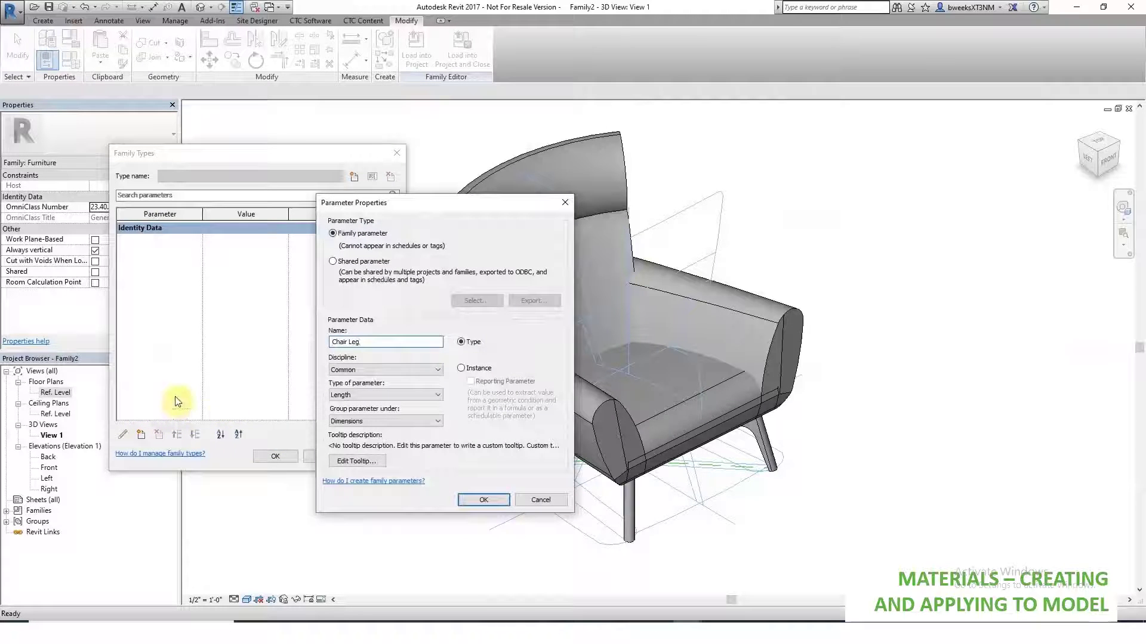
pyautogui.click(358, 395)
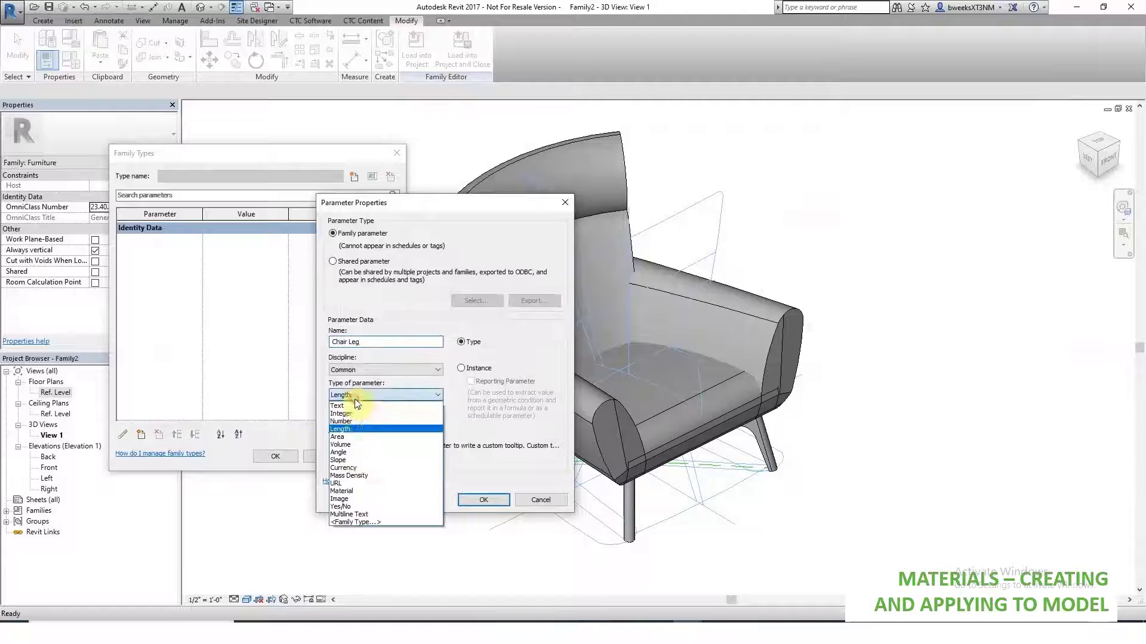
pyautogui.click(352, 490)
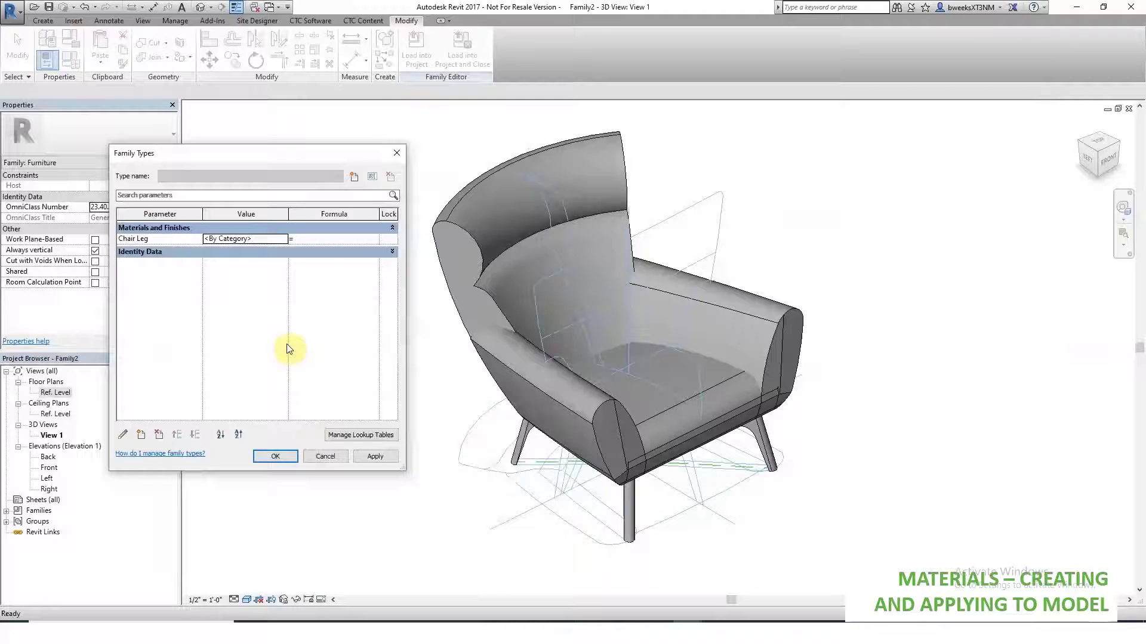
pyautogui.click(284, 239)
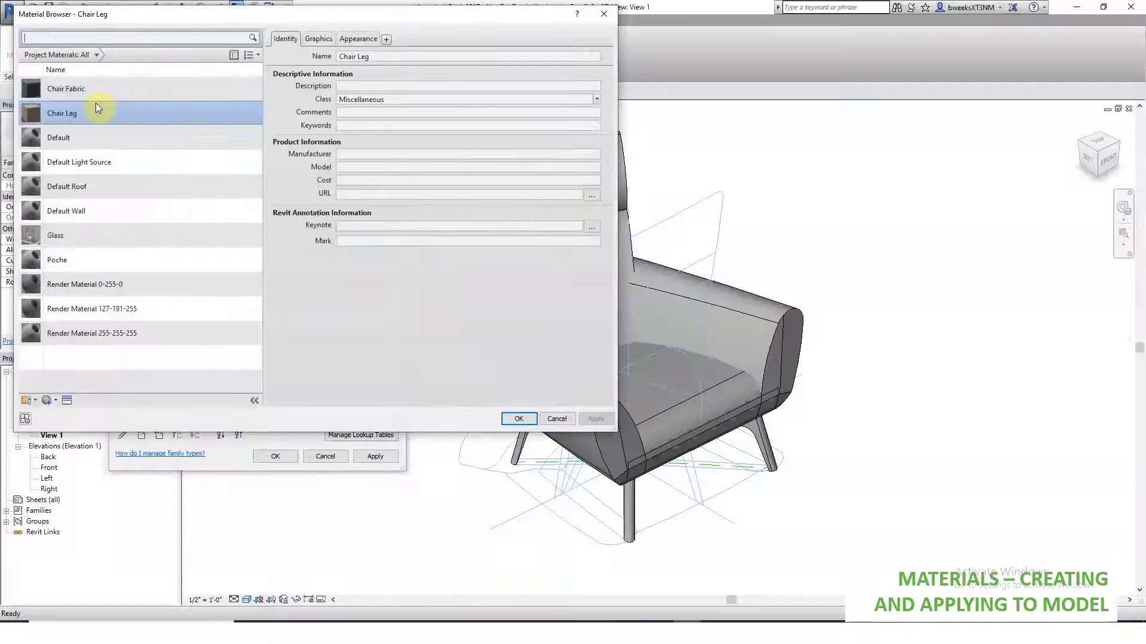
pyautogui.click(521, 417)
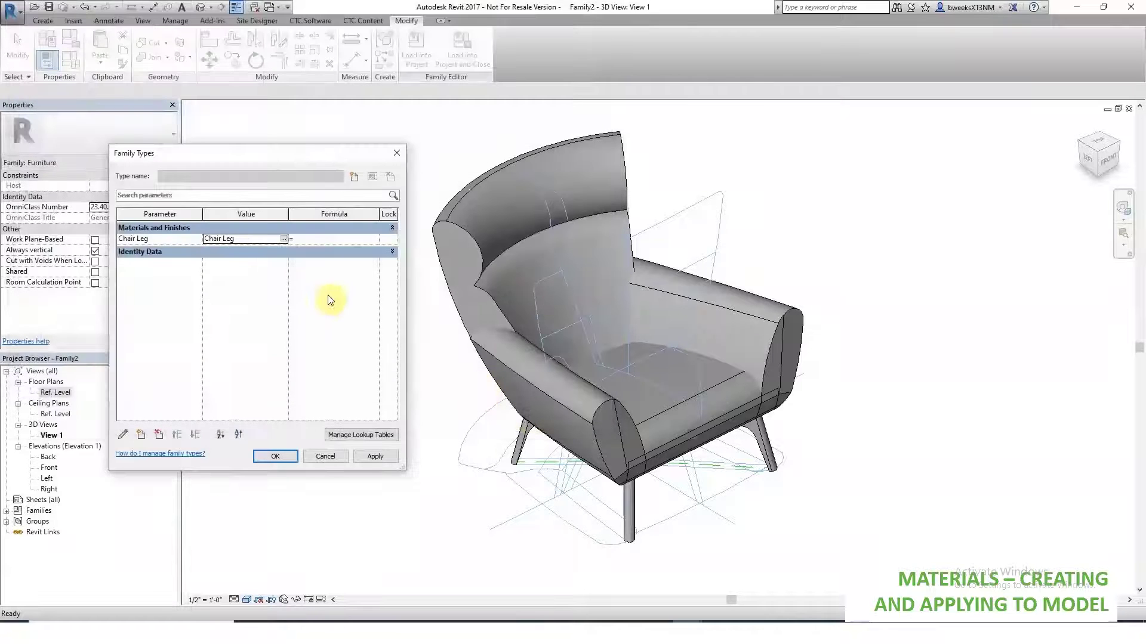
# - Add a family type parameter named Chair Fabric with Material as its parameter type
pyautogui.click(141, 435)
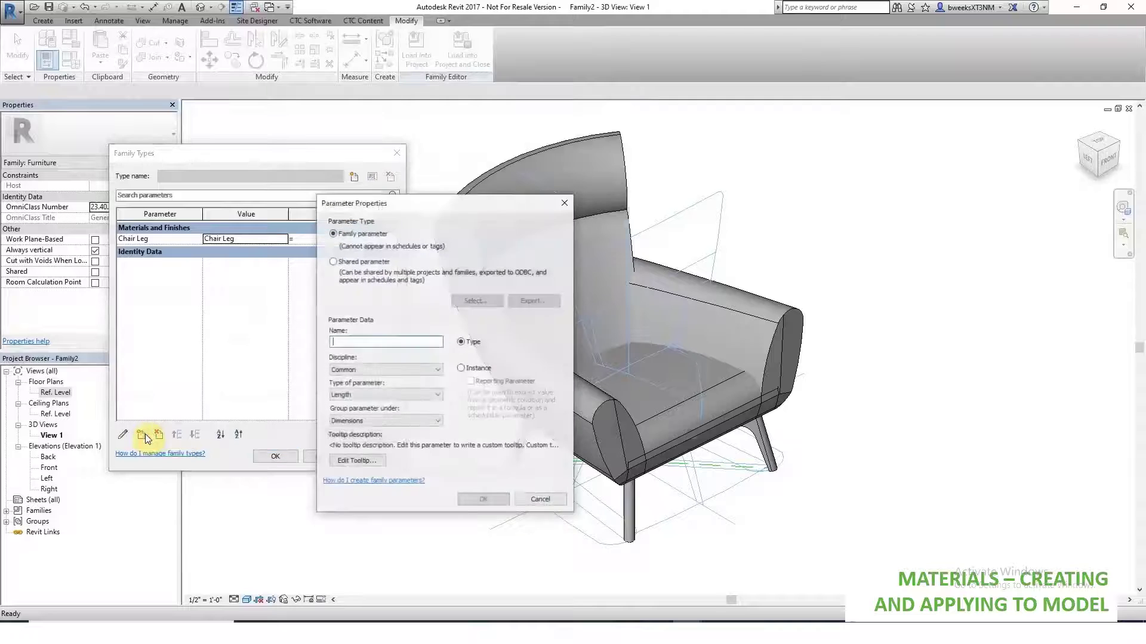
pyautogui.write('Chair Fabric')
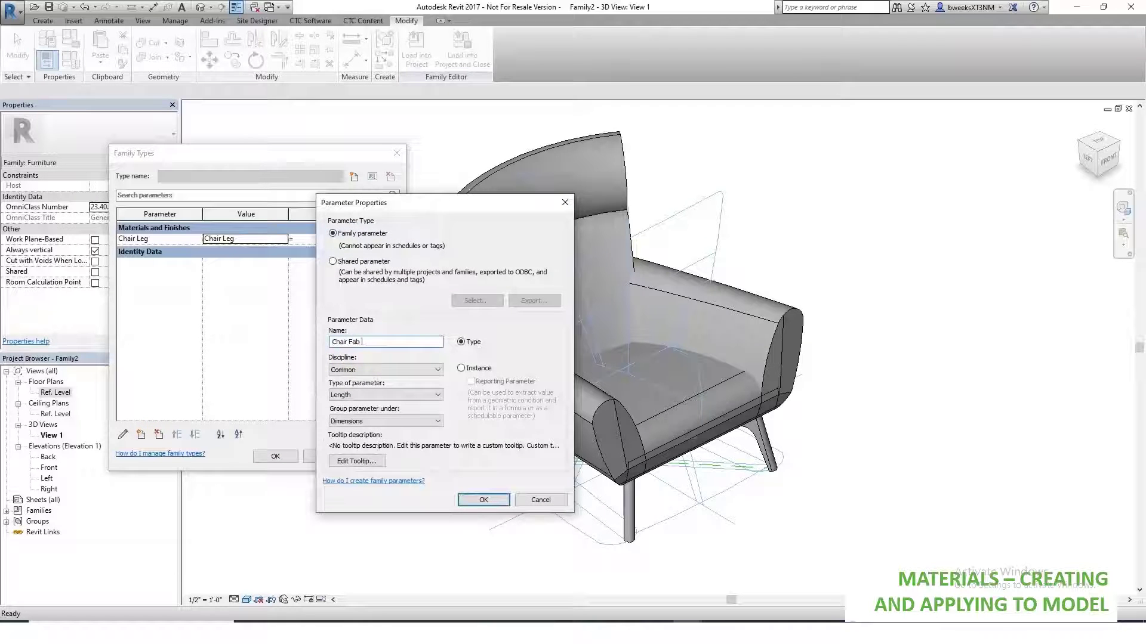
pyautogui.click(422, 395)
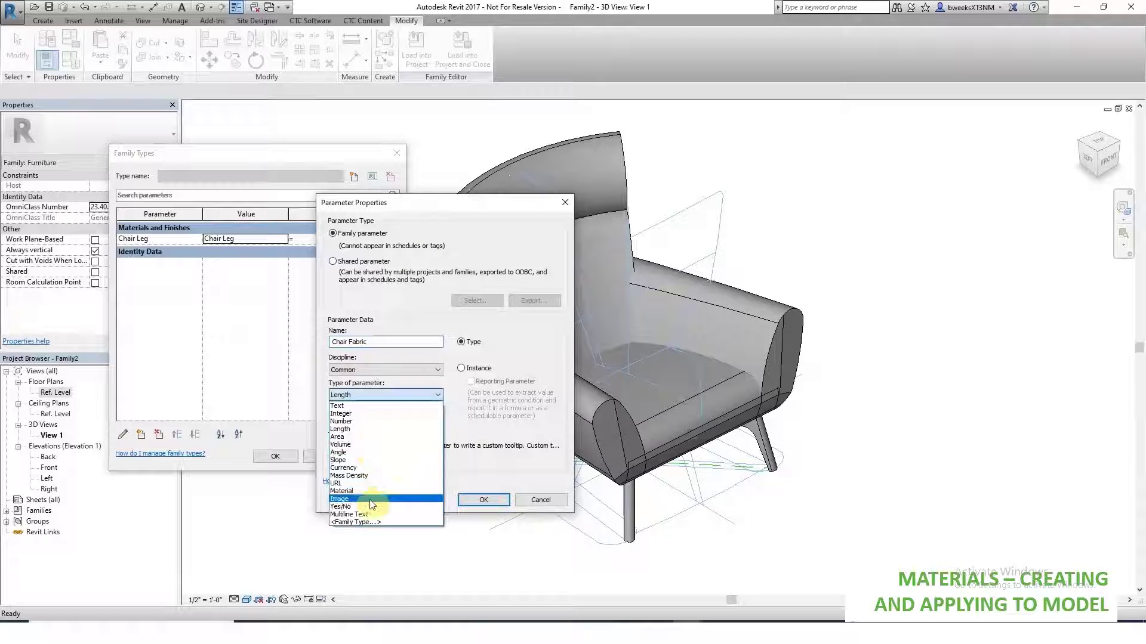
pyautogui.click(352, 491)
pyautogui.click(483, 500)
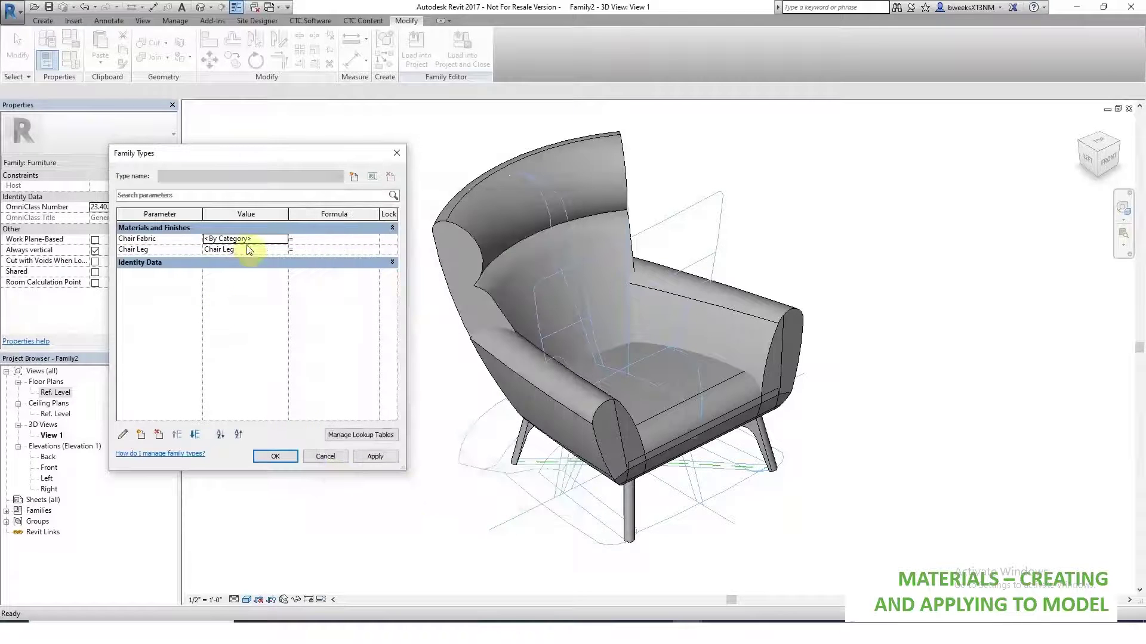
# - Assign the Chair Fabric material to the Chair Fabric parameter and accept the family type changes
pyautogui.click(285, 240)
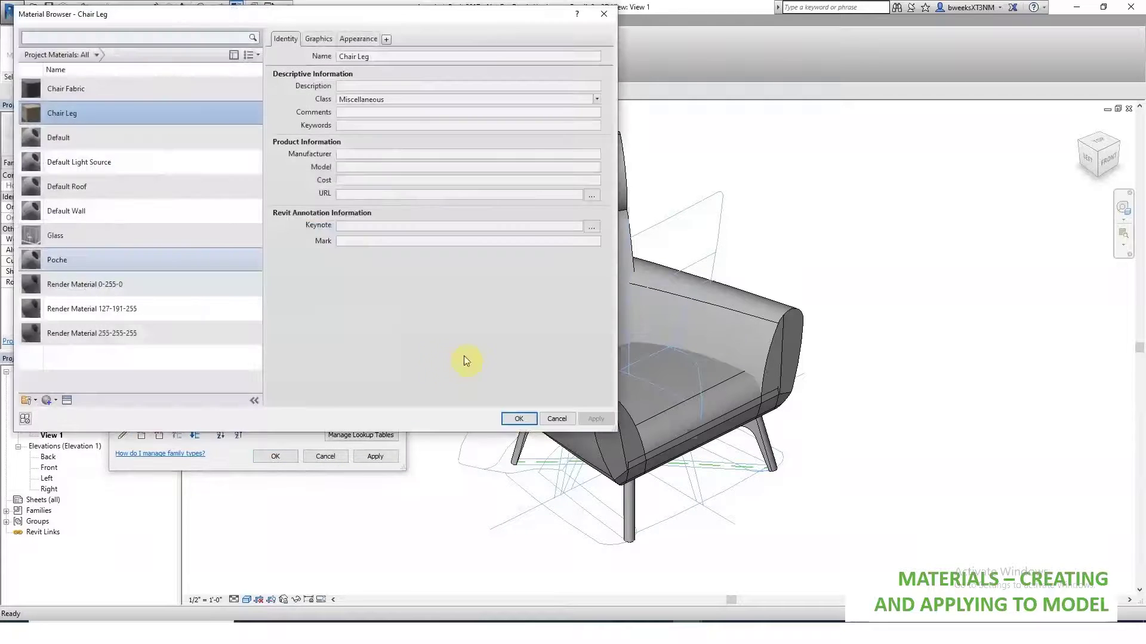
pyautogui.click(112, 93)
pyautogui.click(519, 418)
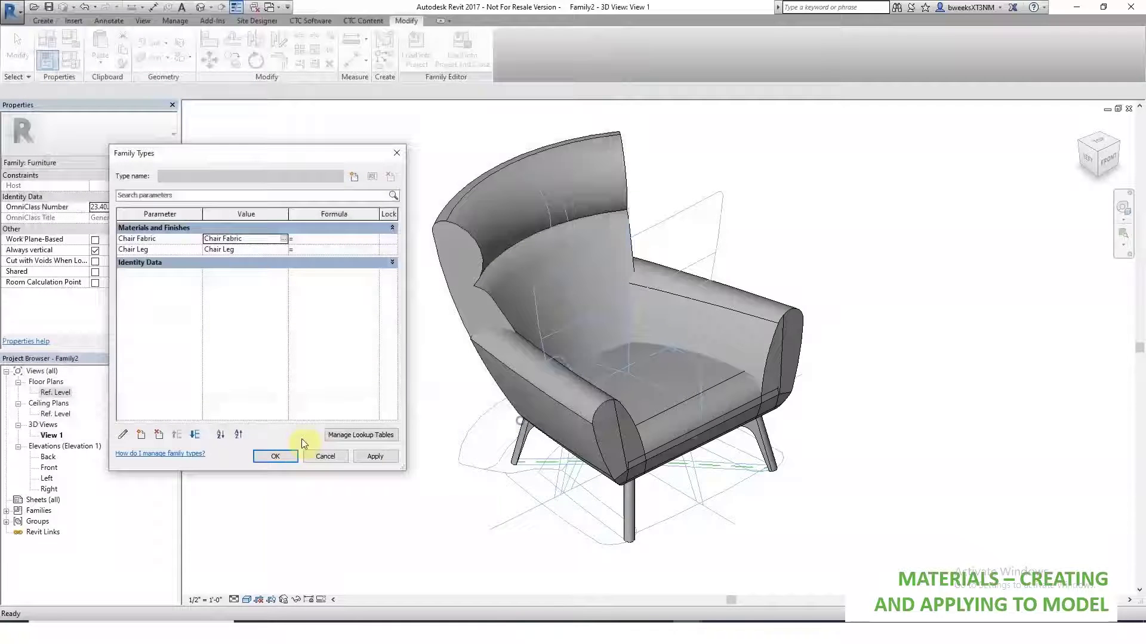
pyautogui.click(365, 456)
pyautogui.click(281, 455)
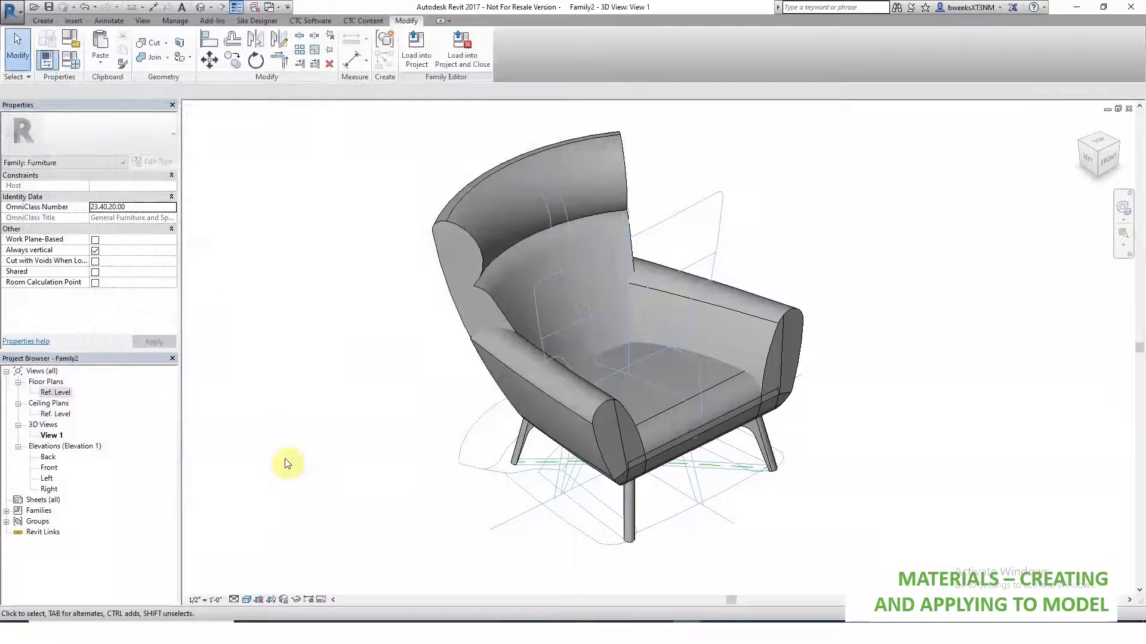
# - Associate the material of both armrests and the backrest with the Chair Fabric family parameter
pyautogui.click(546, 396)
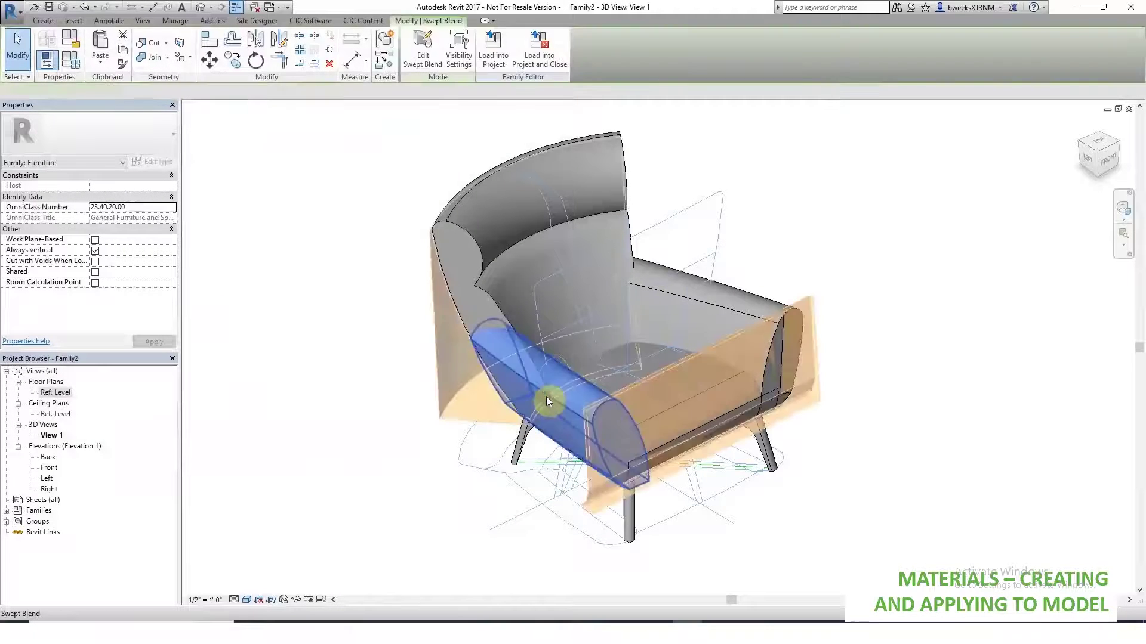
pyautogui.keyDown('ctrl'); pyautogui.click(475, 248); pyautogui.keyUp('ctrl')
pyautogui.keyDown('ctrl'); pyautogui.click(710, 305); pyautogui.keyUp('ctrl')
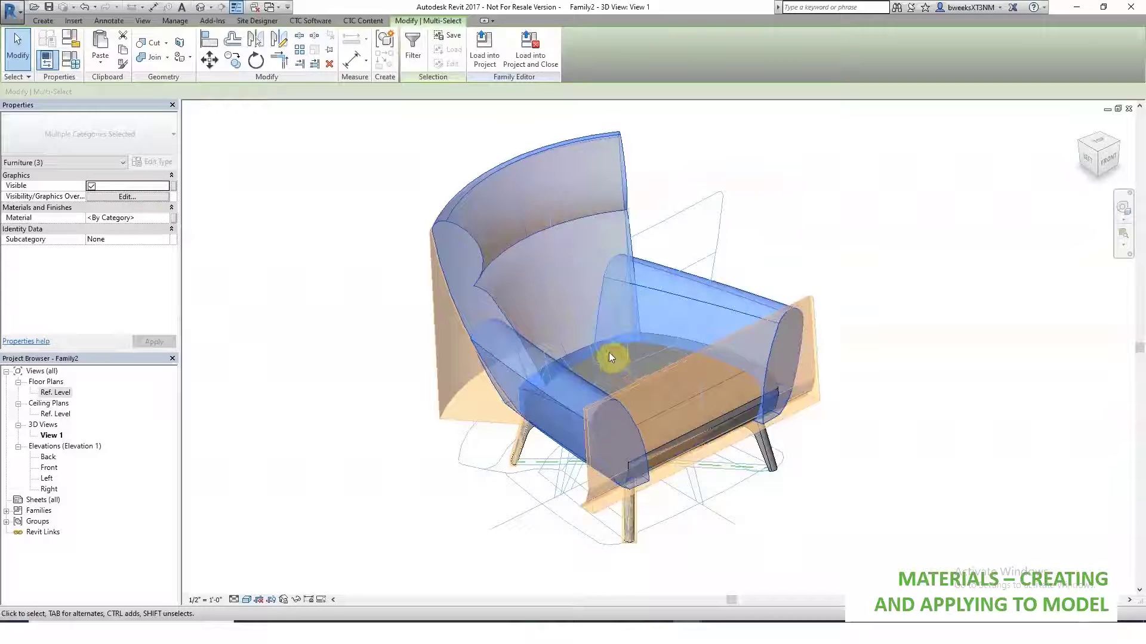
pyautogui.click(173, 220)
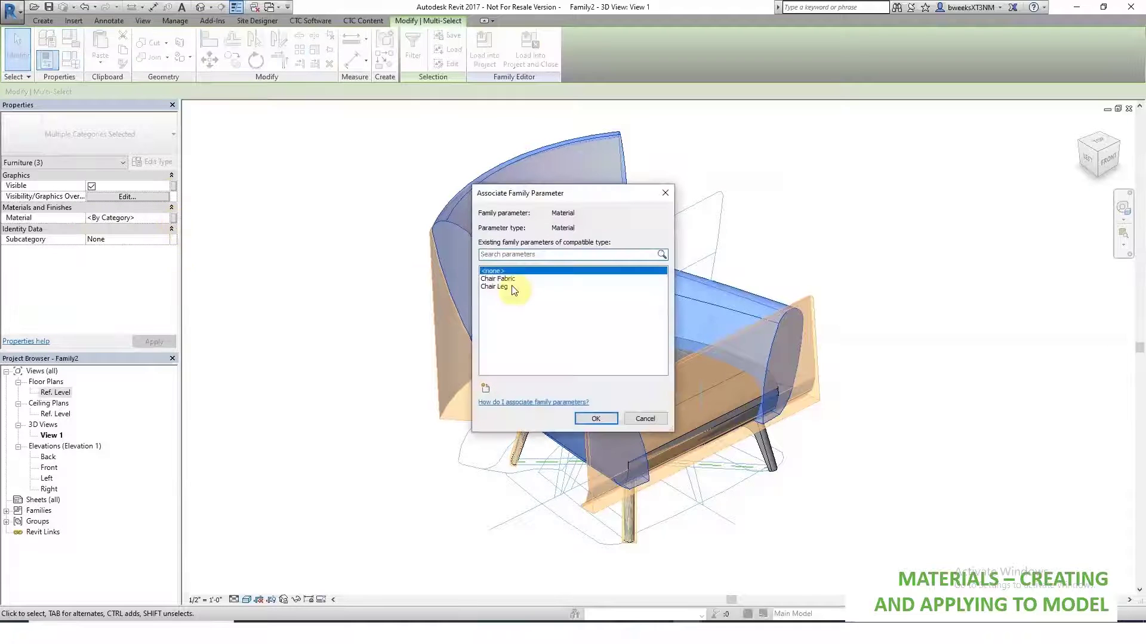
pyautogui.click(497, 279)
pyautogui.click(595, 419)
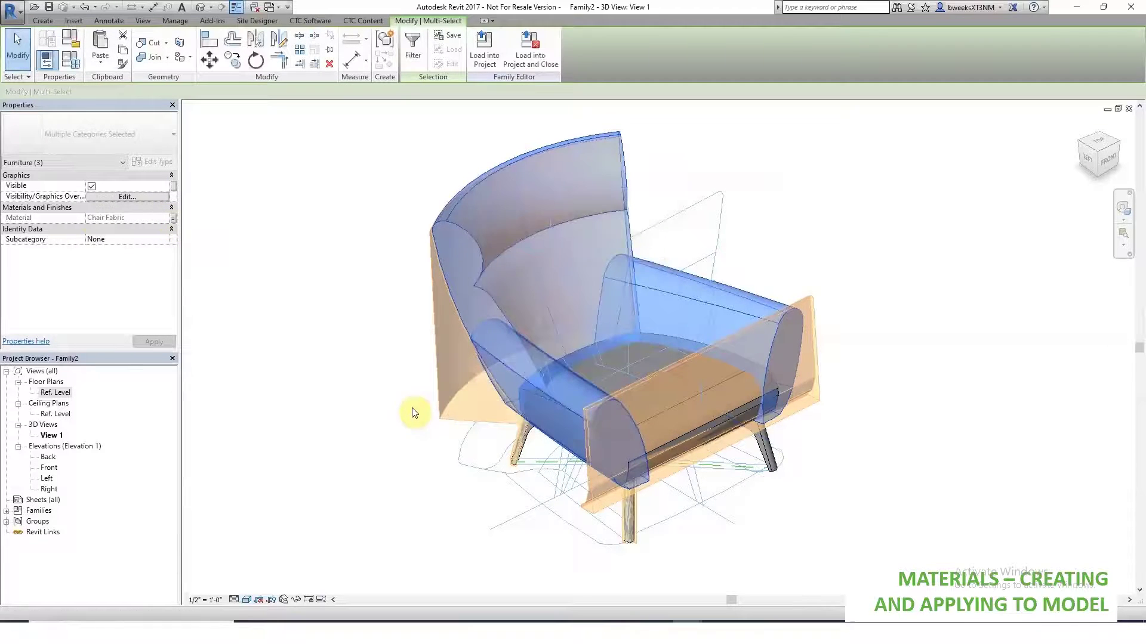
# - Associate the seat extrusion's material with the Chair Fabric family parameter
pyautogui.click(664, 411)
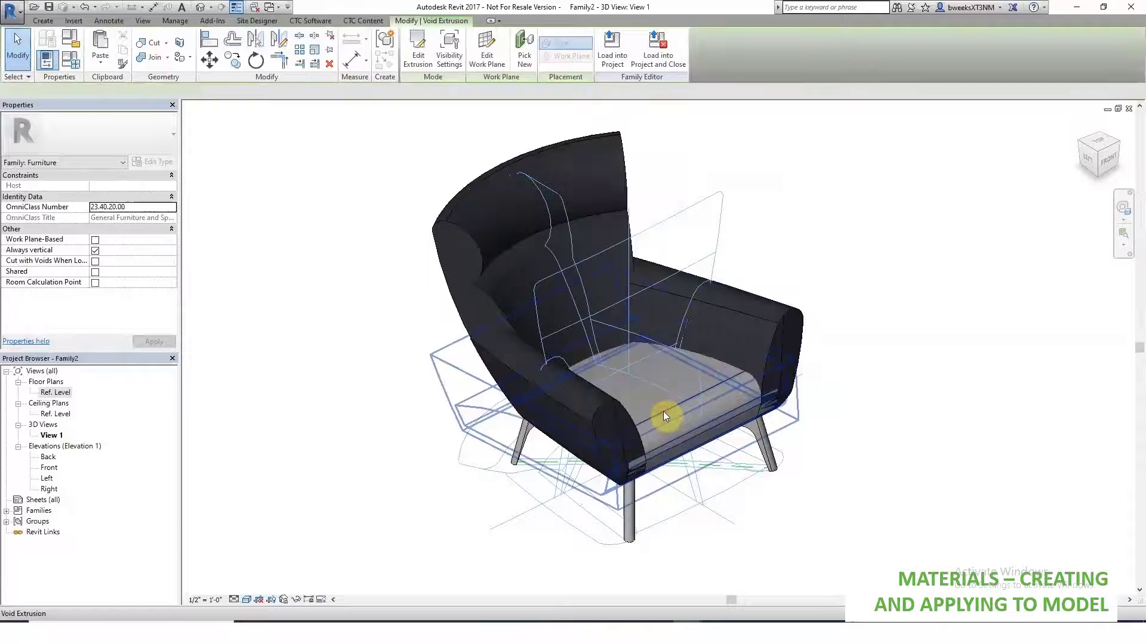
pyautogui.click(631, 487)
pyautogui.click(632, 493)
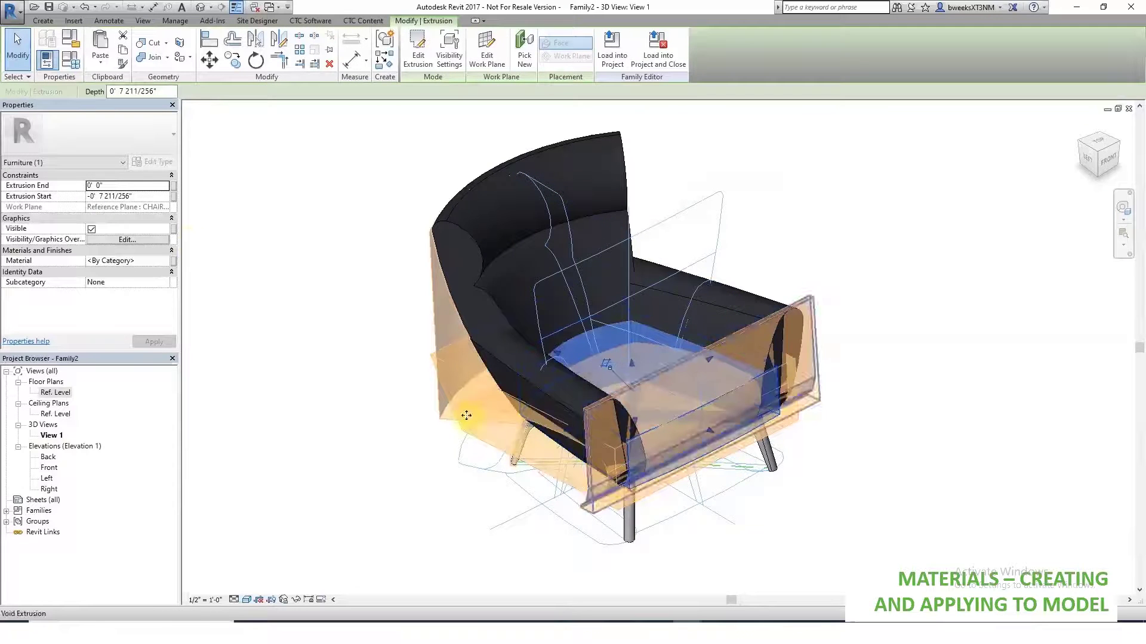
pyautogui.click(173, 261)
pyautogui.click(528, 279)
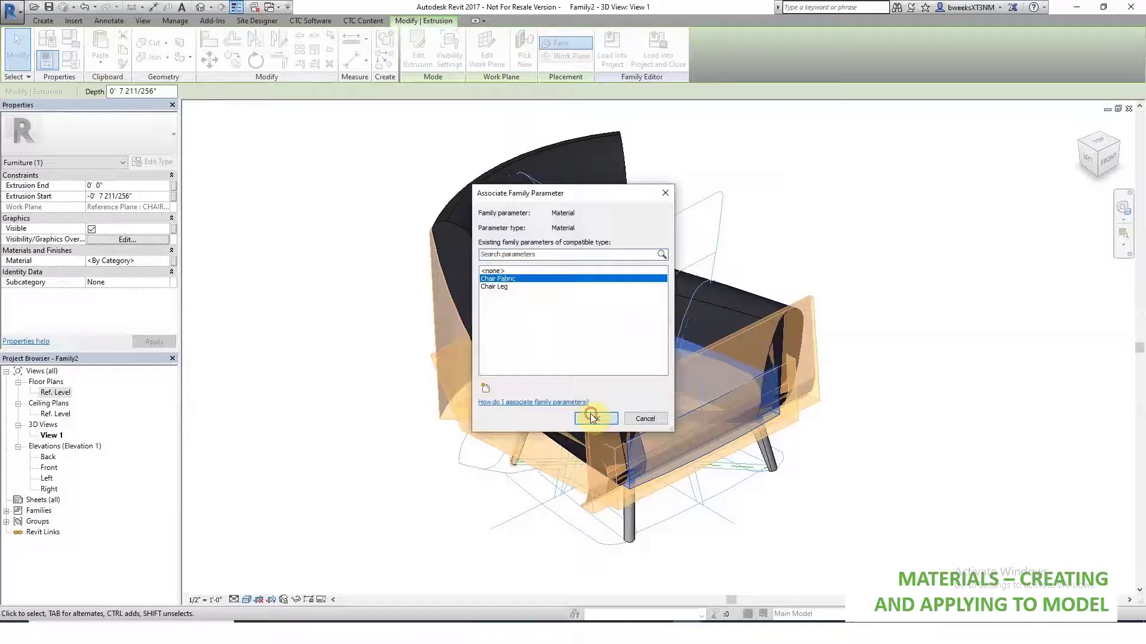
pyautogui.click(591, 417)
pyautogui.click(415, 514)
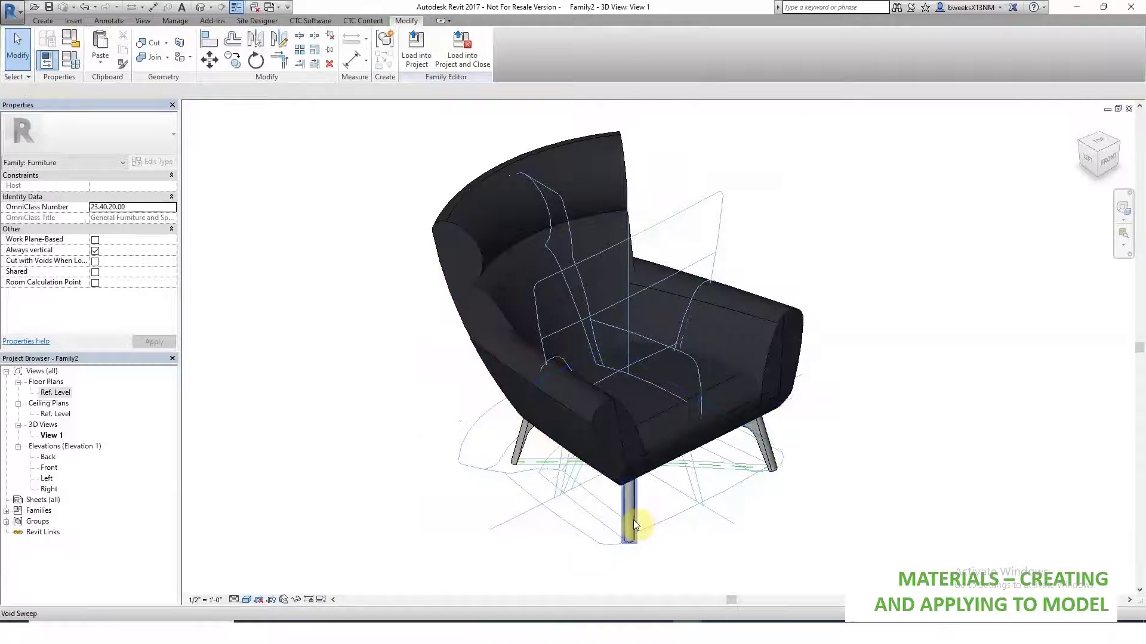
# - Associate the material of all four leg extrusions under the chair with the Chair Leg family parameter
pyautogui.keyDown('shift'); pyautogui.moveTo(627, 562); pyautogui.dragTo(626, 197, button='middle'); pyautogui.keyUp('shift')
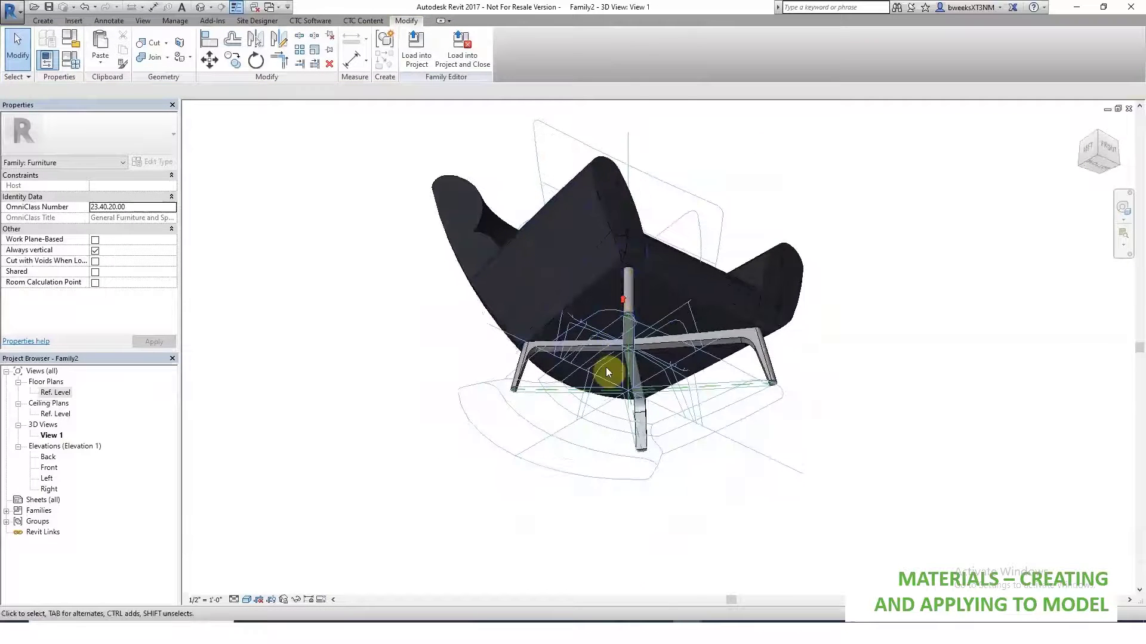
pyautogui.scroll(5, 606, 373)
pyautogui.click(607, 374)
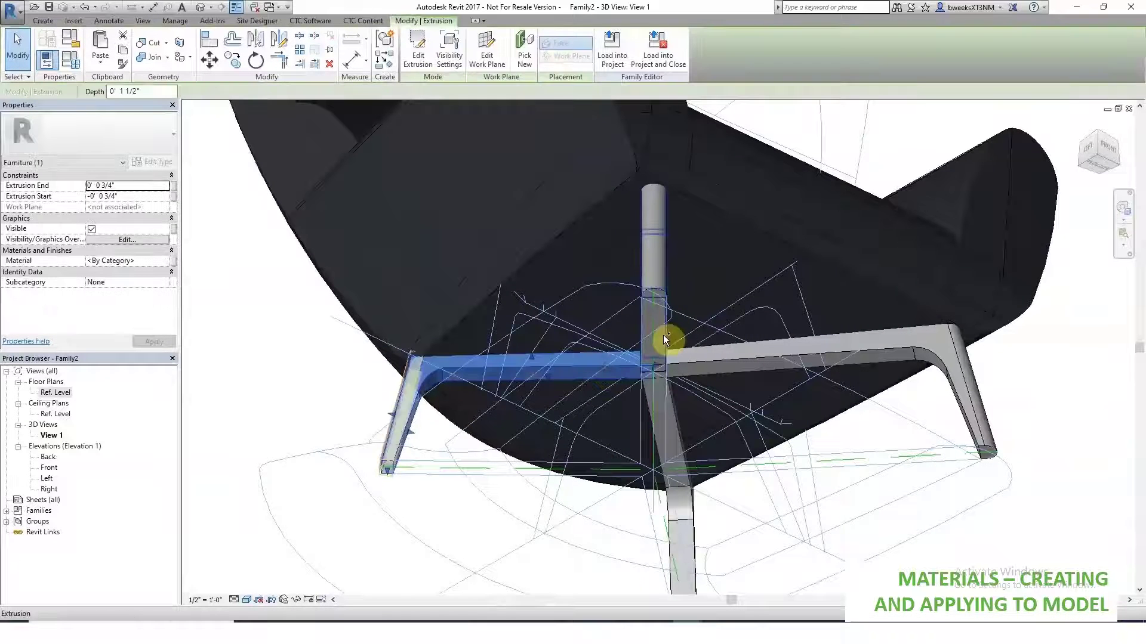
pyautogui.keyDown('ctrl'); pyautogui.click(662, 334); pyautogui.keyUp('ctrl')
pyautogui.keyDown('ctrl'); pyautogui.click(706, 365); pyautogui.keyUp('ctrl')
pyautogui.keyDown('ctrl'); pyautogui.click(684, 447); pyautogui.keyUp('ctrl')
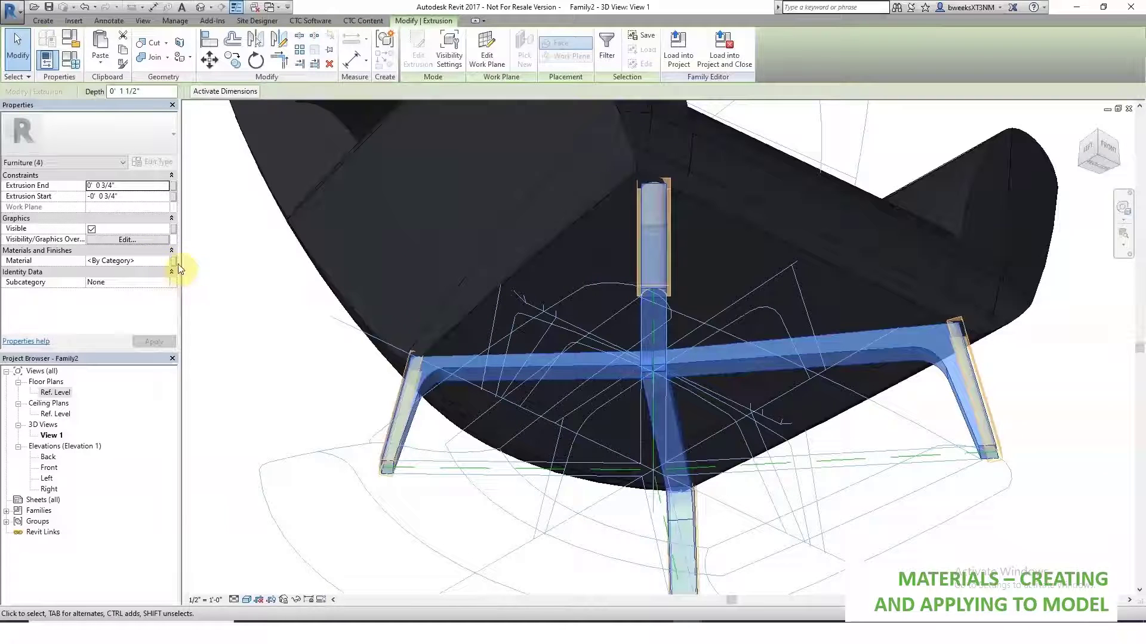
pyautogui.click(174, 261)
pyautogui.click(494, 286)
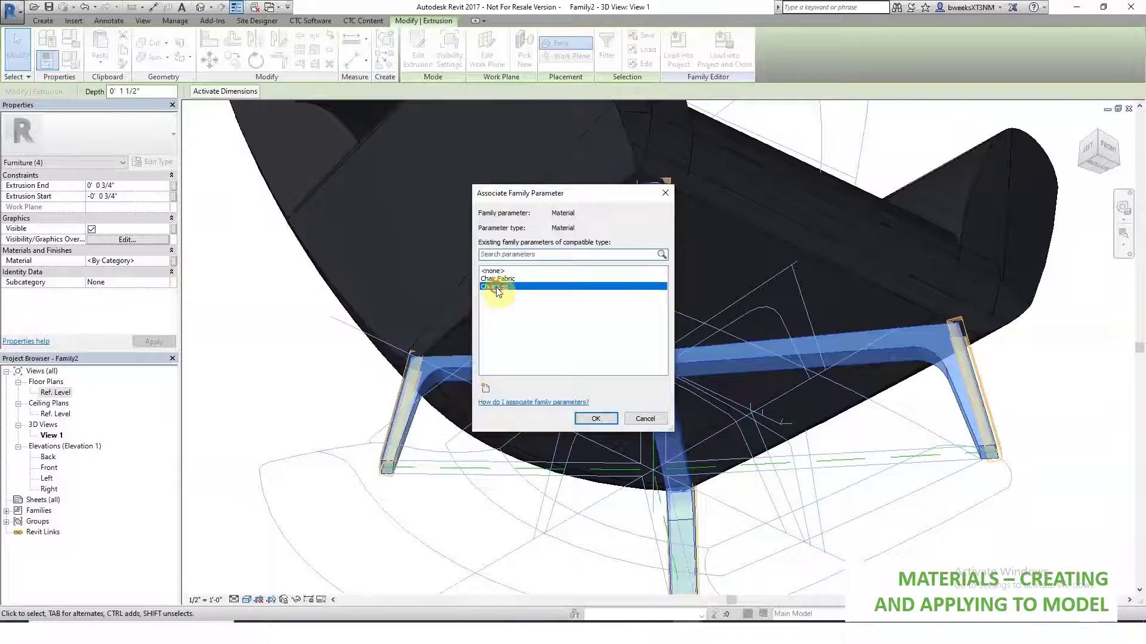
pyautogui.click(596, 418)
# - Show the whole chair in the 3D view with the Realistic visual style
pyautogui.keyDown('shift'); pyautogui.moveTo(609, 392); pyautogui.dragTo(628, 346, button='middle'); pyautogui.keyUp('shift')
pyautogui.scroll(-5, 629, 346)
pyautogui.keyDown('shift'); pyautogui.moveTo(673, 276); pyautogui.dragTo(661, 463, button='middle'); pyautogui.keyUp('shift')
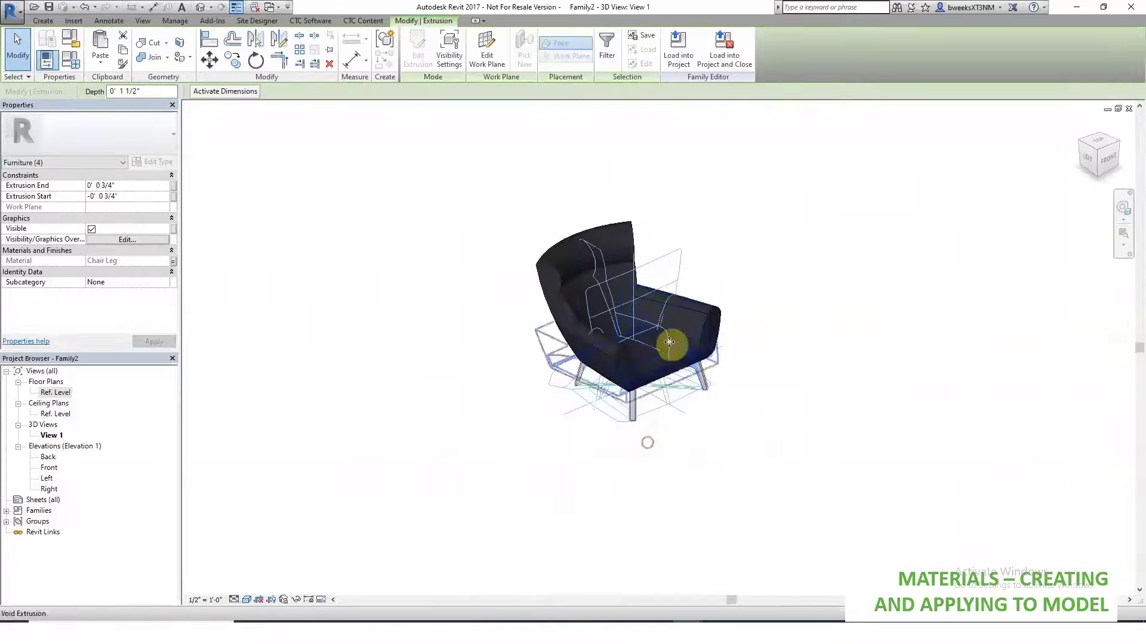
pyautogui.scroll(2, 670, 351)
pyautogui.click(854, 355)
pyautogui.scroll(2, 761, 415)
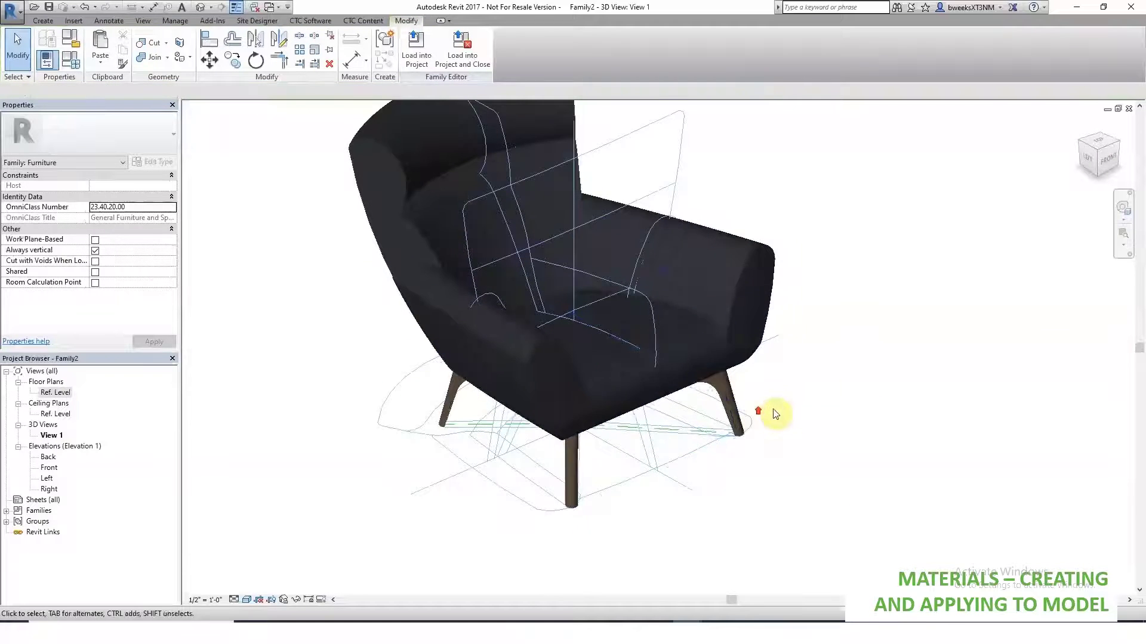
pyautogui.moveTo(772, 410); pyautogui.dragTo(808, 455, button='middle')
pyautogui.click(248, 600)
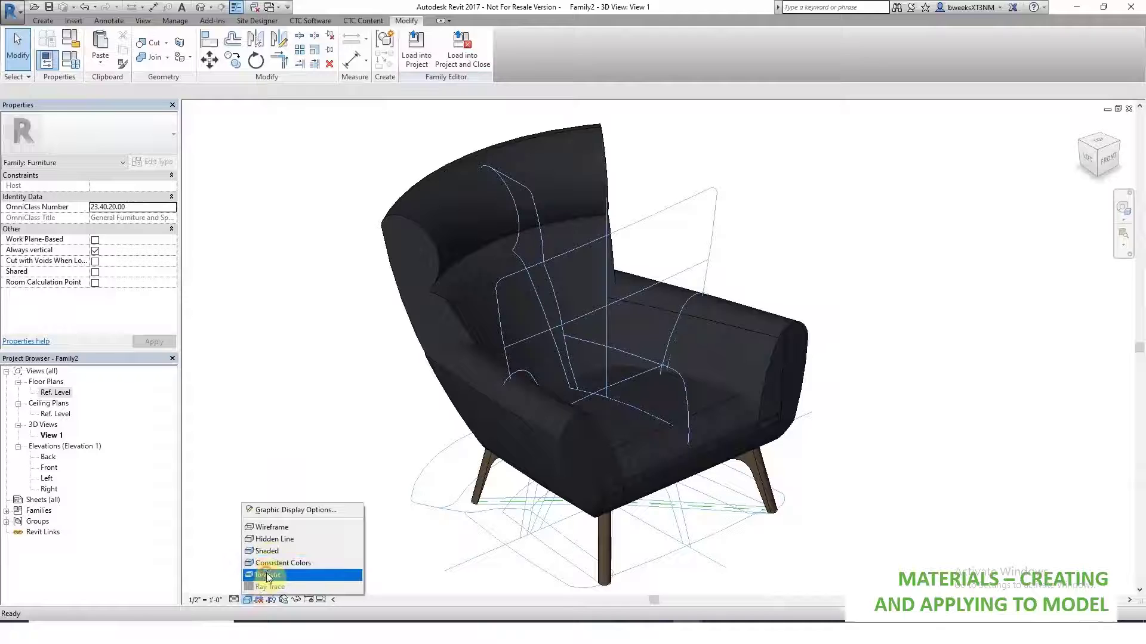
pyautogui.click(268, 575)
# - Delete the imported CAD reference drawings around the chair, including Elevation-Front.dwg
pyautogui.click(692, 195)
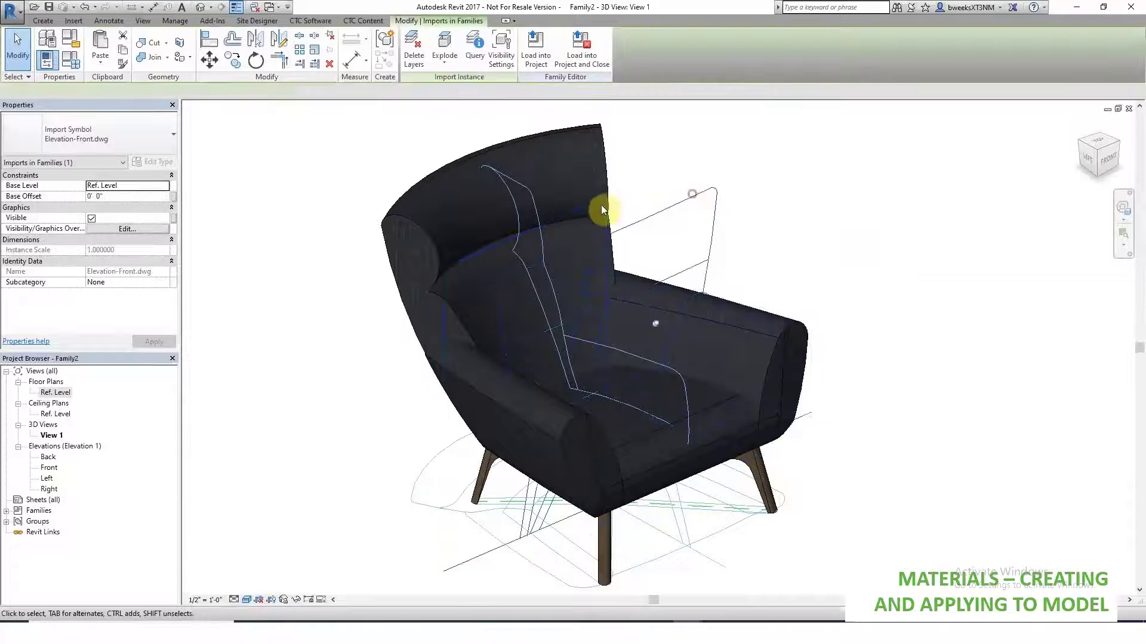
pyautogui.keyDown('ctrl'); pyautogui.click(448, 506); pyautogui.keyUp('ctrl')
pyautogui.press('Delete')
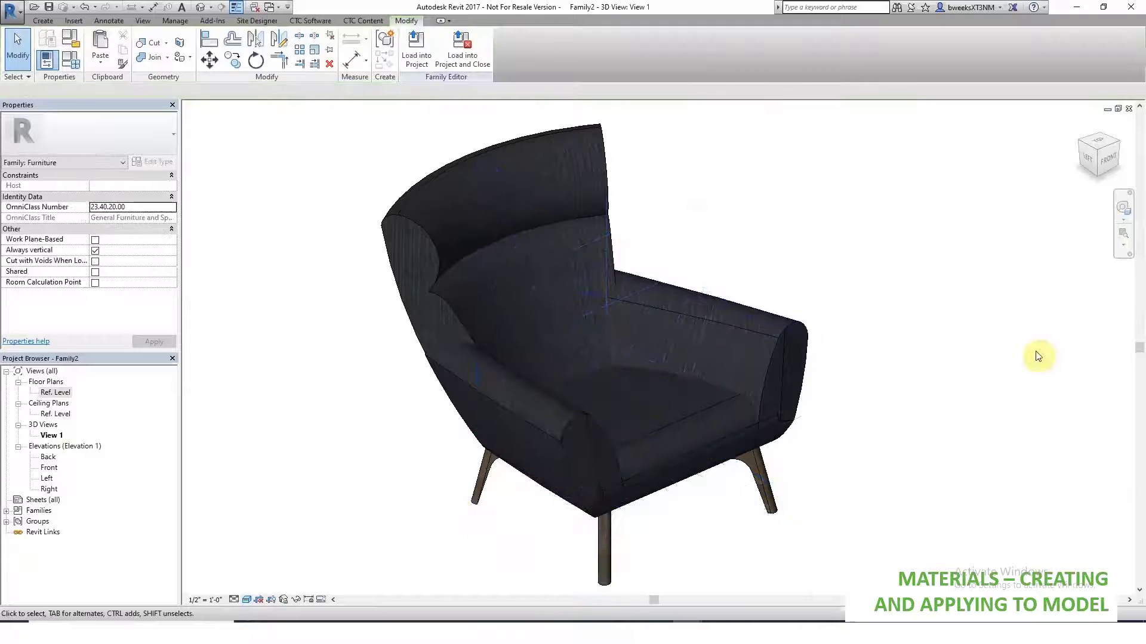
# - Turn off Show Edges in the 3D view's graphic display options
pyautogui.click(246, 600)
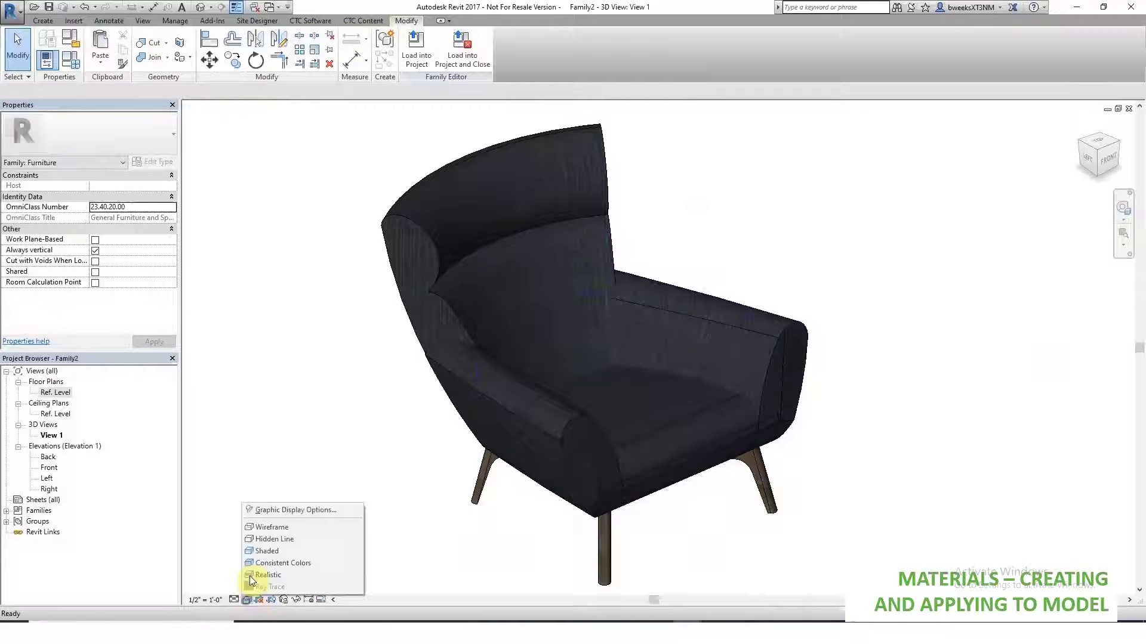
pyautogui.click(276, 509)
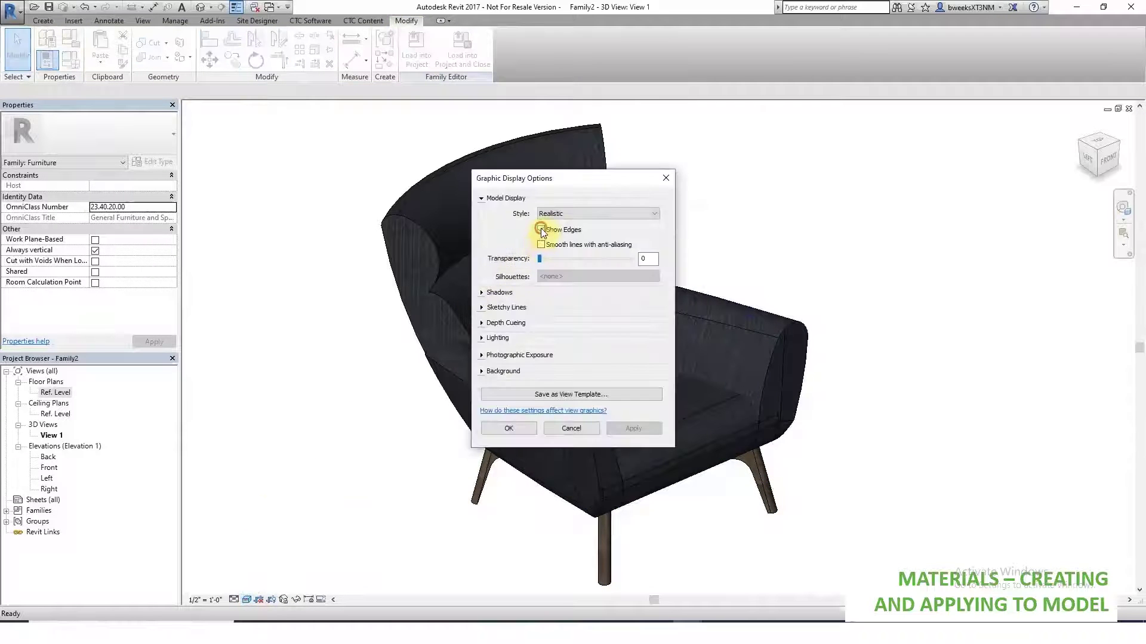
pyautogui.click(509, 430)
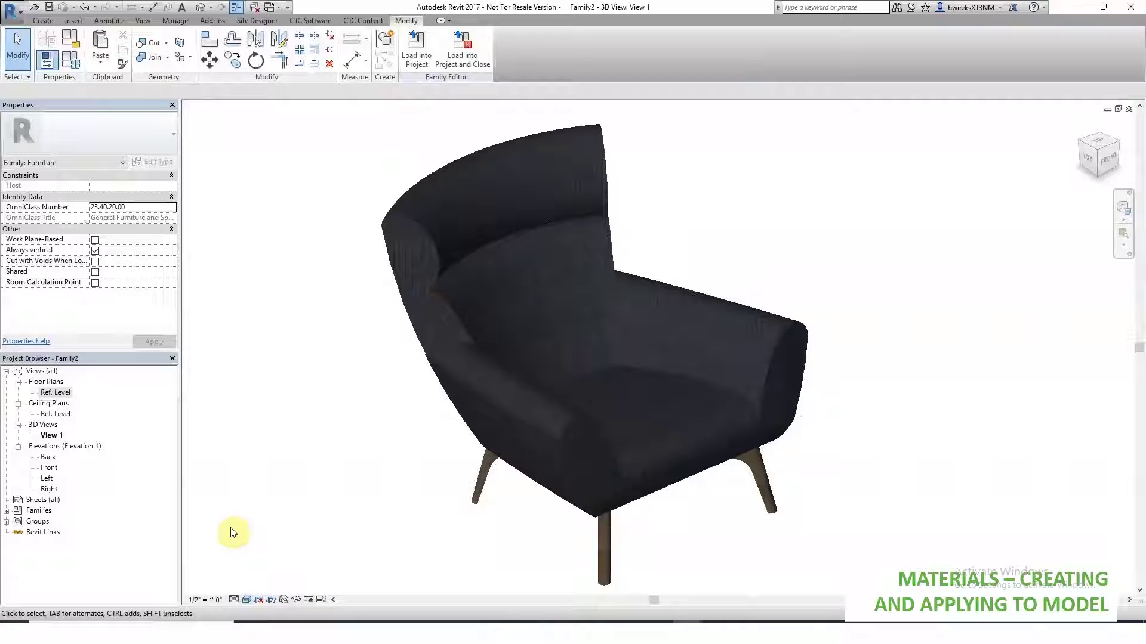
pyautogui.click(248, 600)
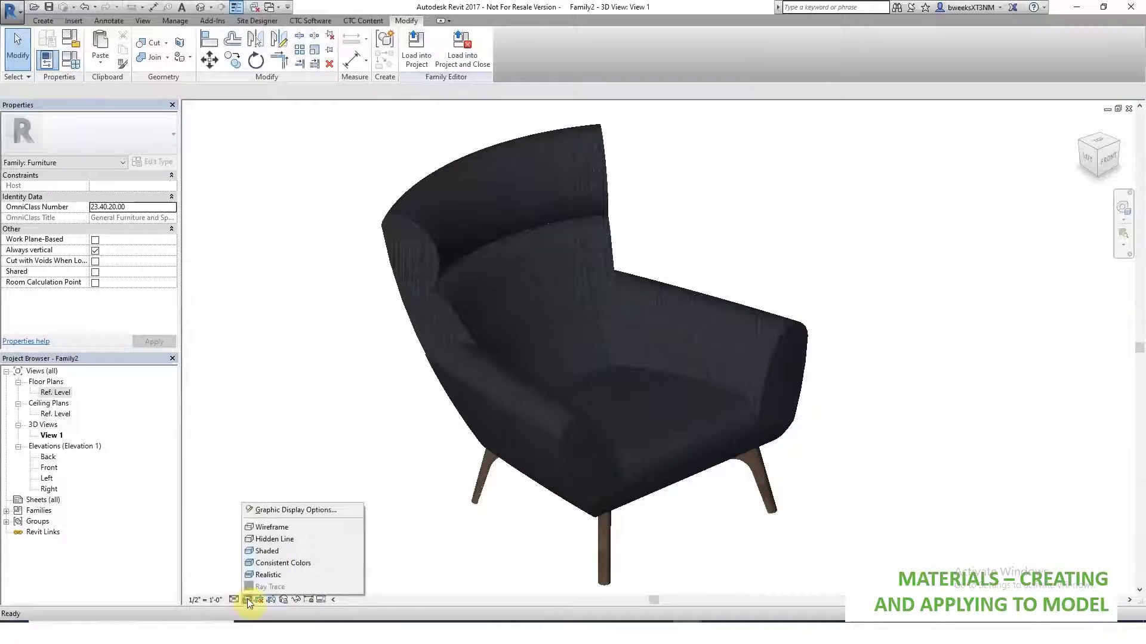
pyautogui.click(282, 412)
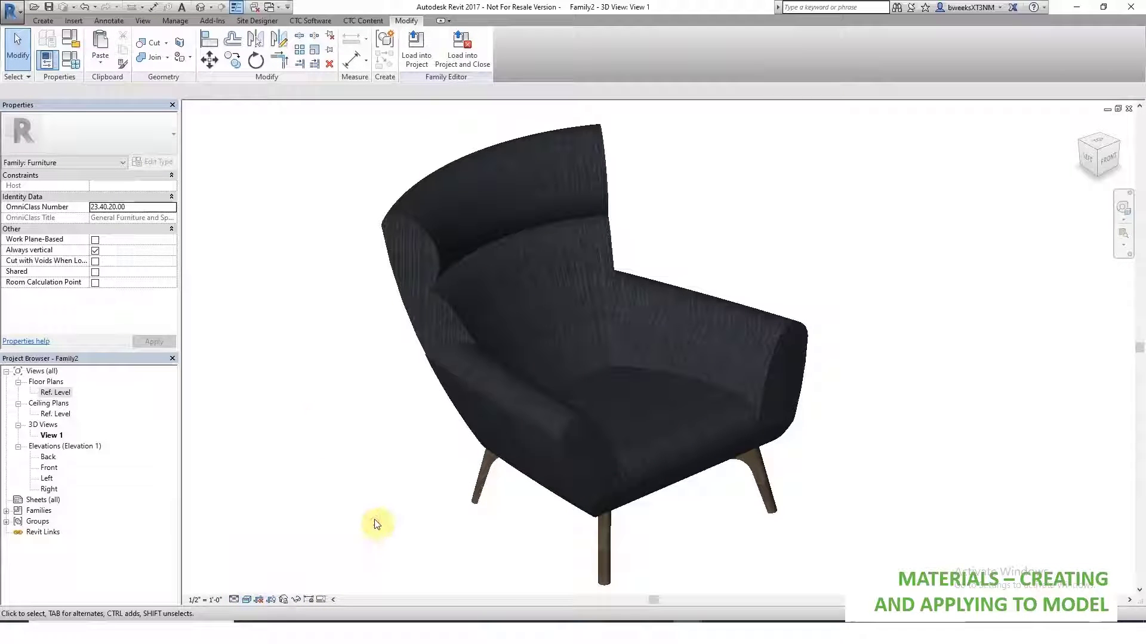
pyautogui.moveTo(519, 543)
pyautogui.keyDown('shift'); pyautogui.mouseDown(button='middle')
pyautogui.moveTo(435, 501)
pyautogui.moveTo(294, 486)
pyautogui.moveTo(713, 503)
pyautogui.moveTo(650, 509)
pyautogui.moveTo(414, 422)
pyautogui.moveTo(749, 456)
pyautogui.moveTo(515, 549)
pyautogui.moveTo(734, 486)
pyautogui.moveTo(586, 537)
pyautogui.moveTo(737, 520)
pyautogui.mouseUp(button='middle'); pyautogui.keyUp('shift')
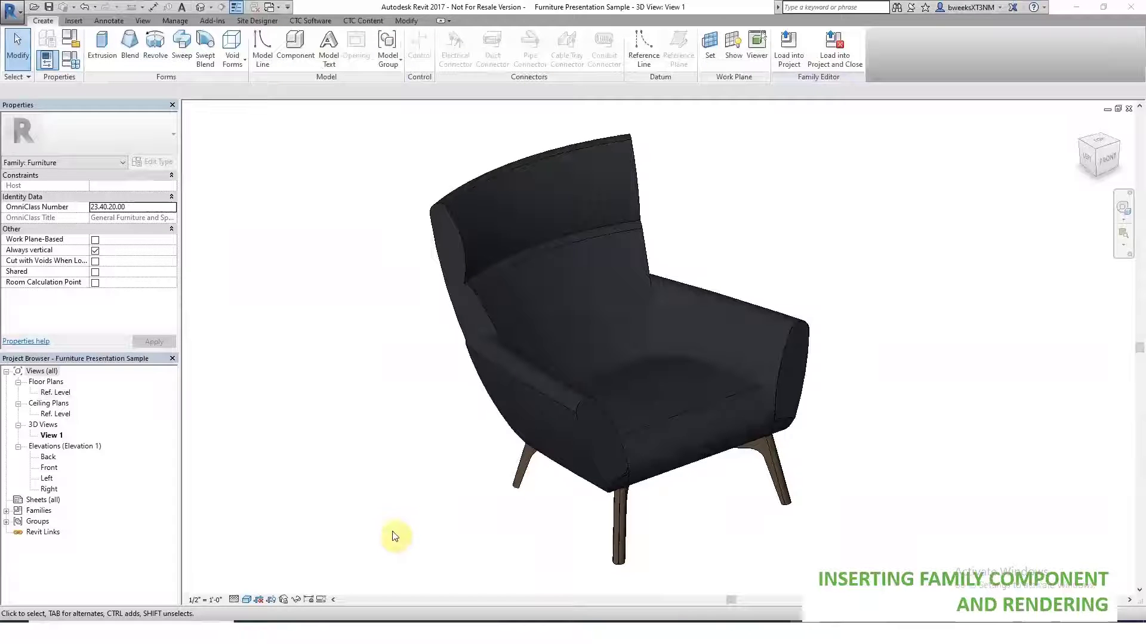
# - Load the chair family into Project1 and place one chair in the Level 1 floor plan
pyautogui.click(788, 60)
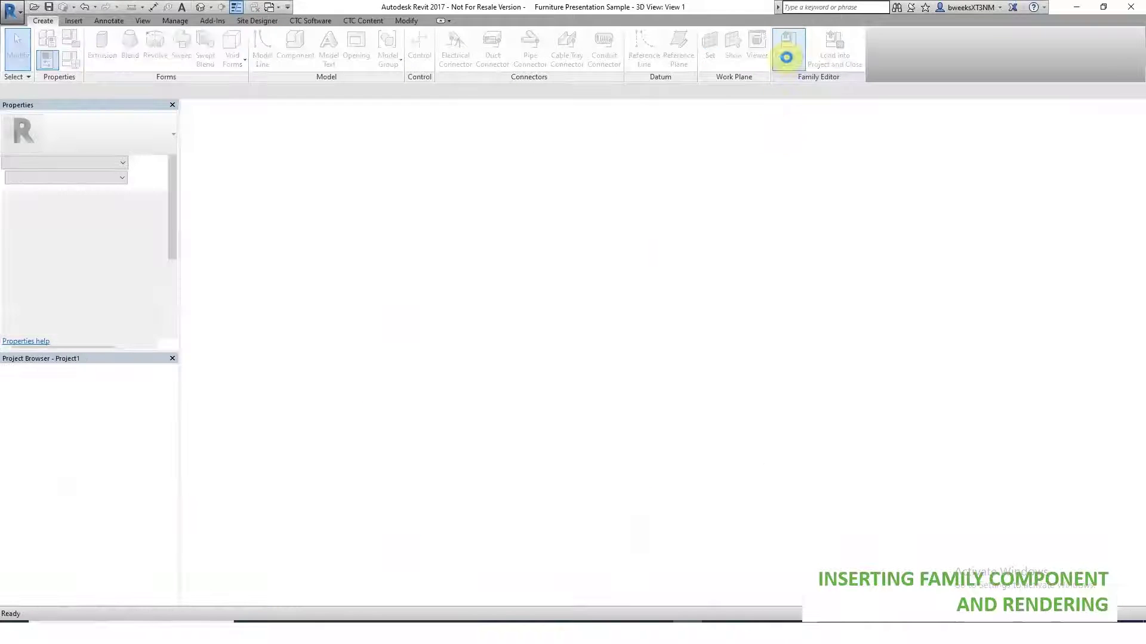
pyautogui.click(570, 315)
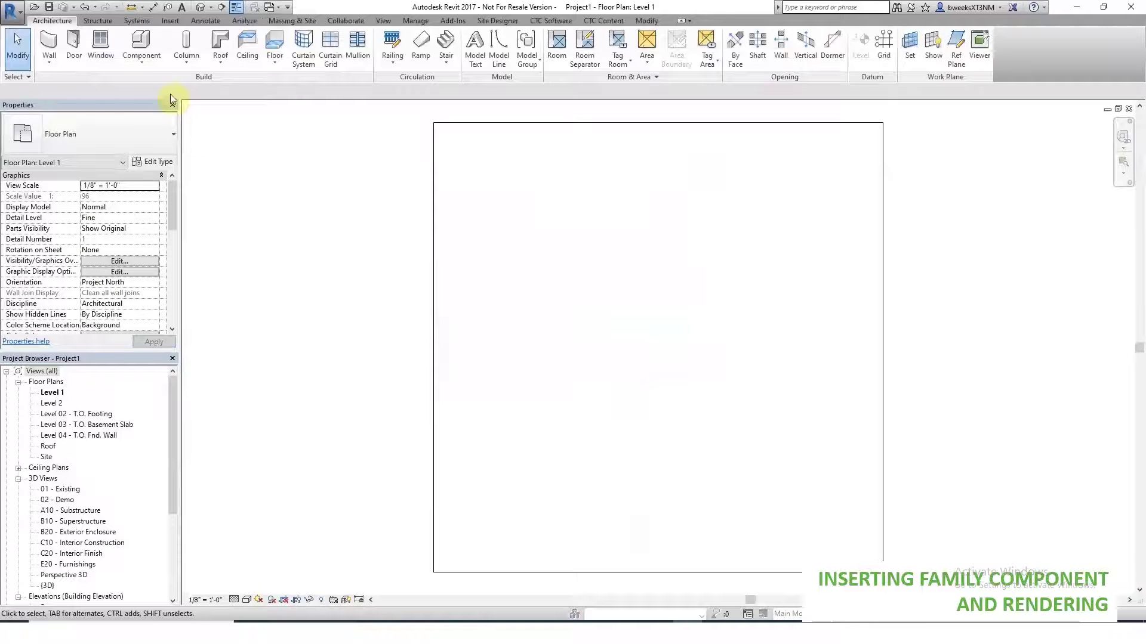
pyautogui.click(142, 43)
pyautogui.click(650, 358)
# - Open the project's {3D} view and render the placed chair with the Ray Trace visual style
pyautogui.click(47, 585)
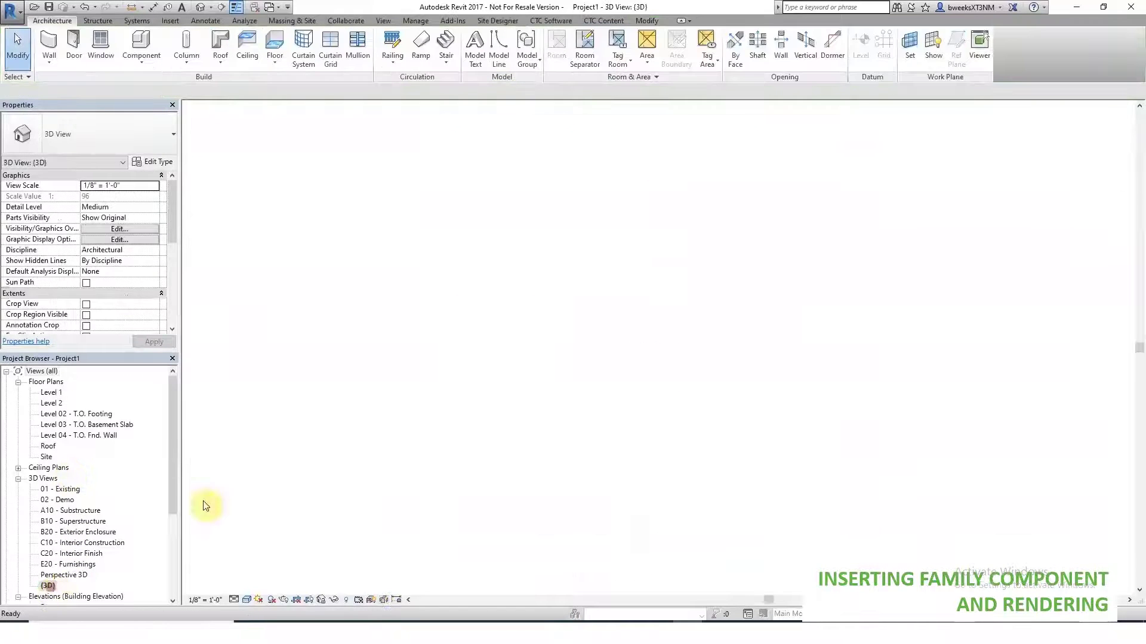
pyautogui.scroll(5, 659, 385)
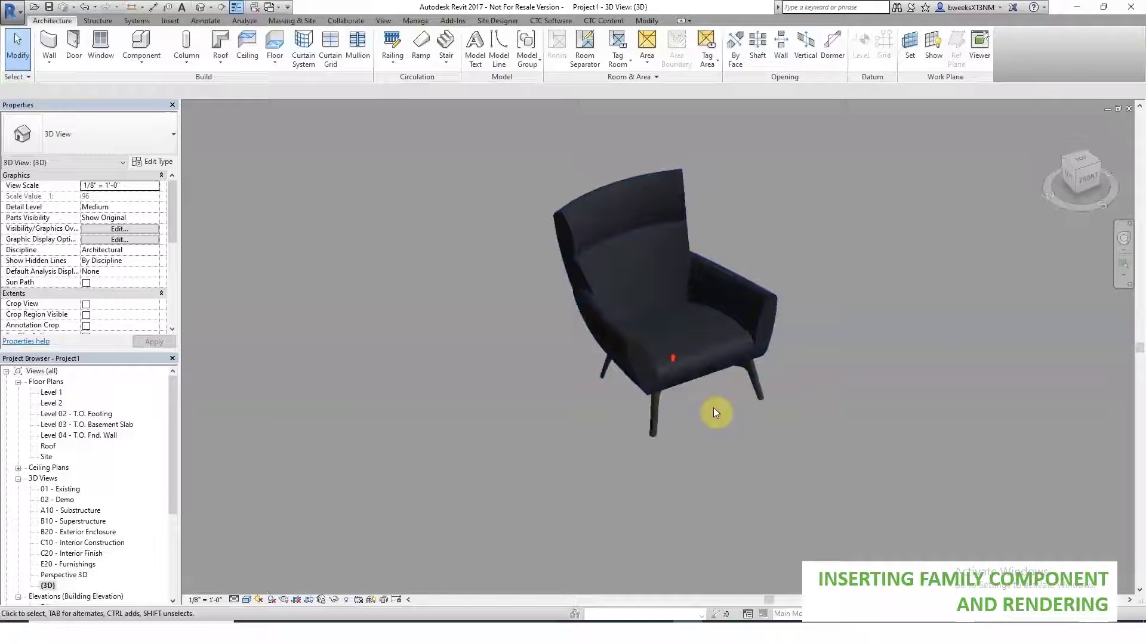
pyautogui.click(246, 600)
pyautogui.click(263, 588)
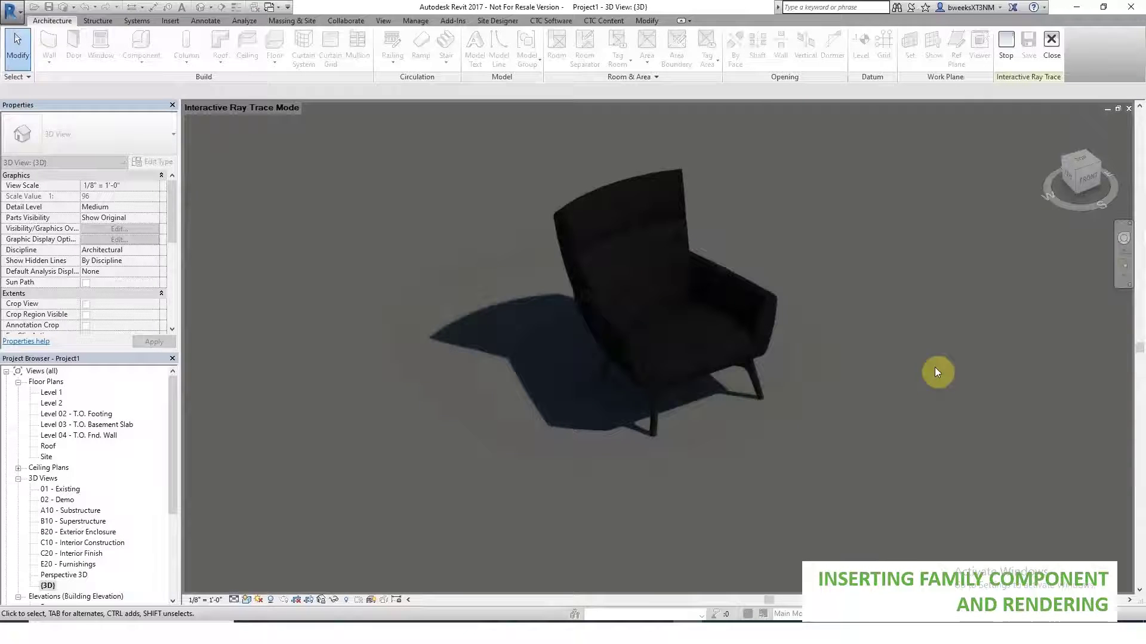
# - Switch the 3D view to Shaded and set the chair type's Boden - Chair Fabric parameter to the Boden - Chair Fabric - Red material
pyautogui.click(246, 600)
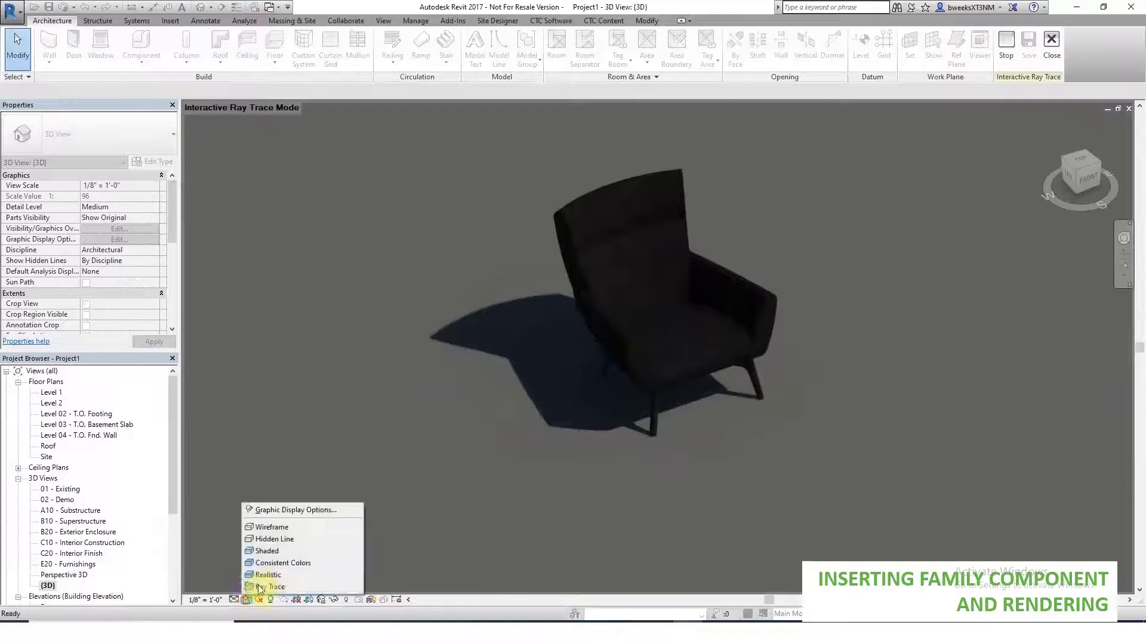
pyautogui.click(268, 553)
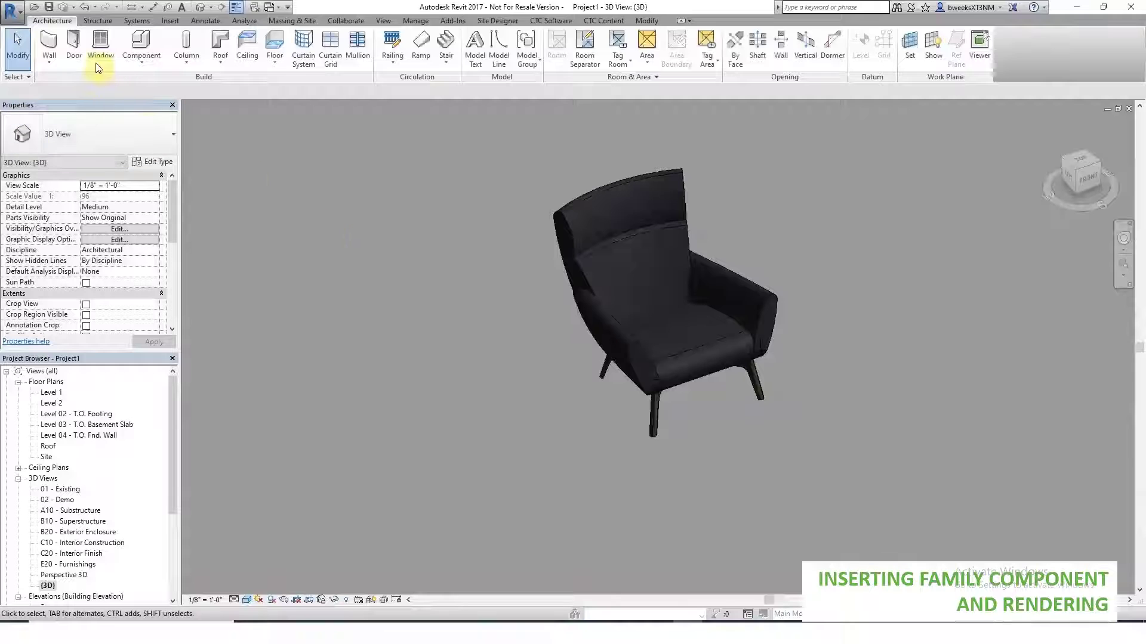
pyautogui.click(557, 195)
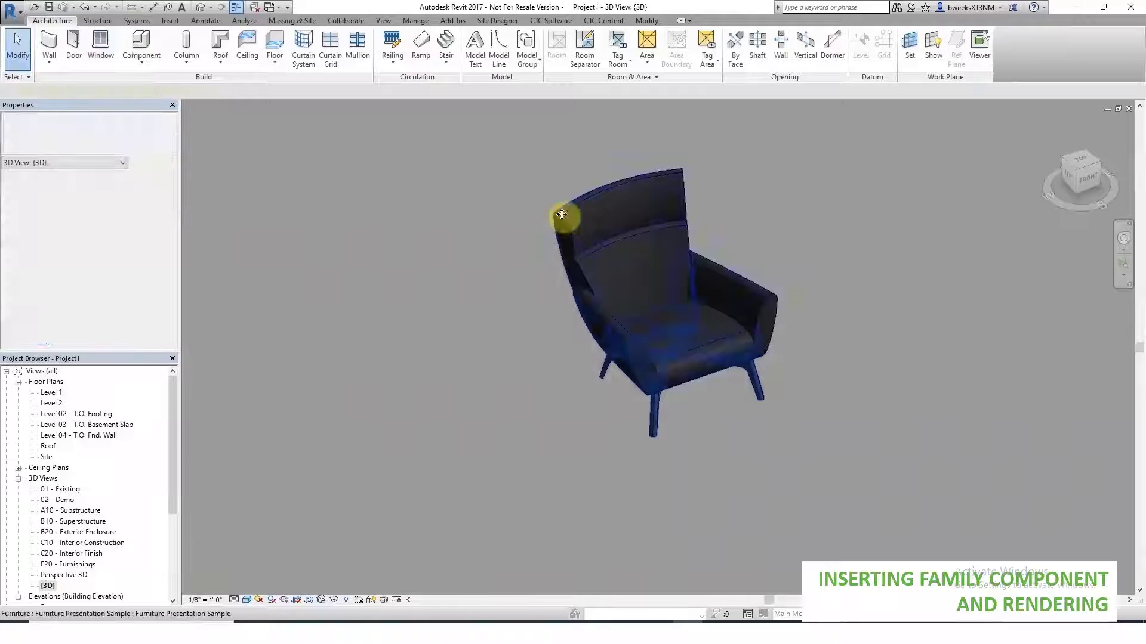
pyautogui.click(158, 161)
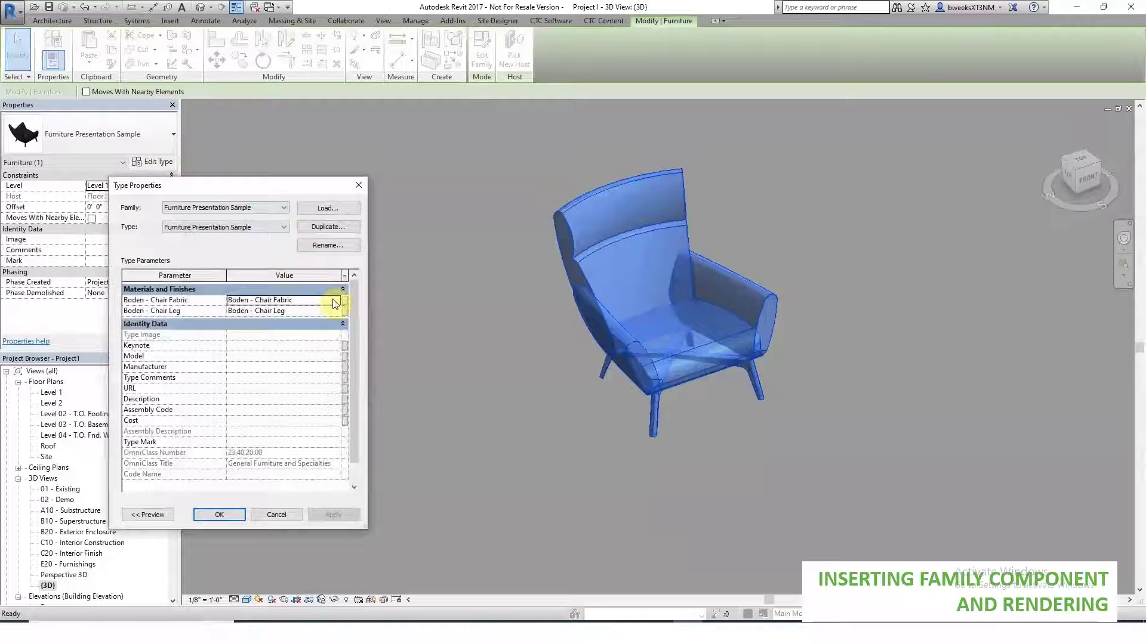
pyautogui.click(336, 302)
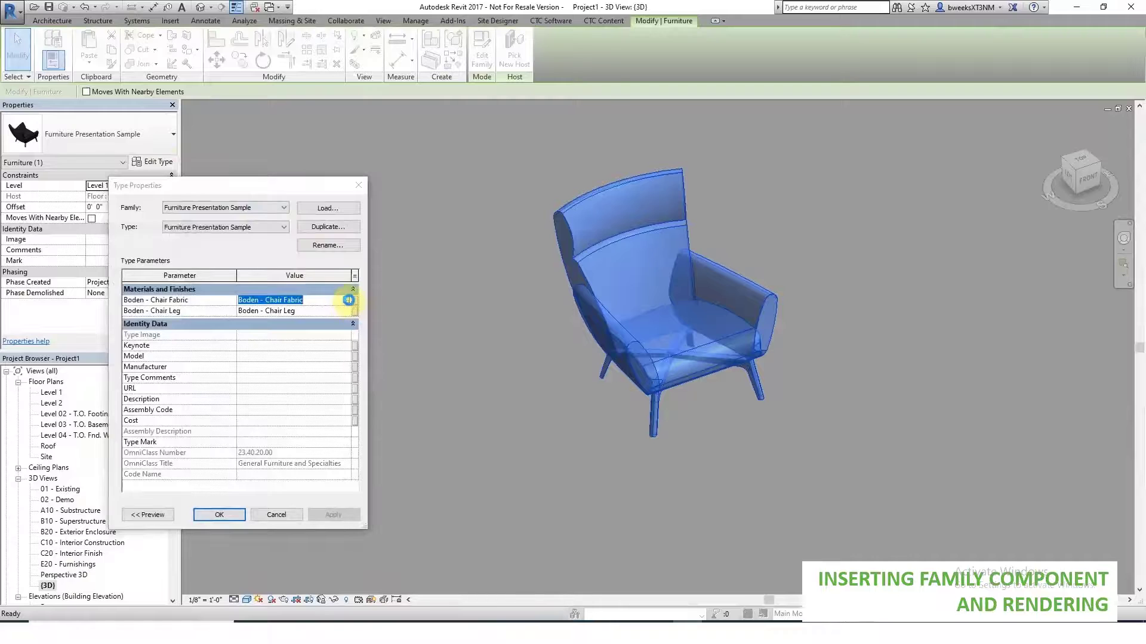
pyautogui.click(119, 259)
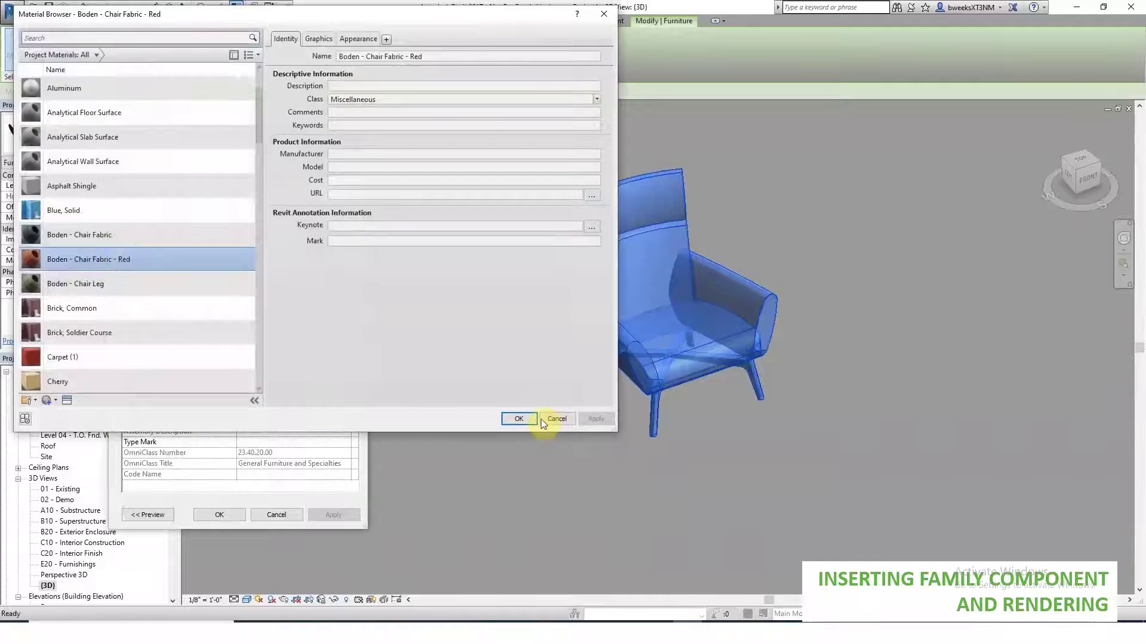
pyautogui.click(518, 418)
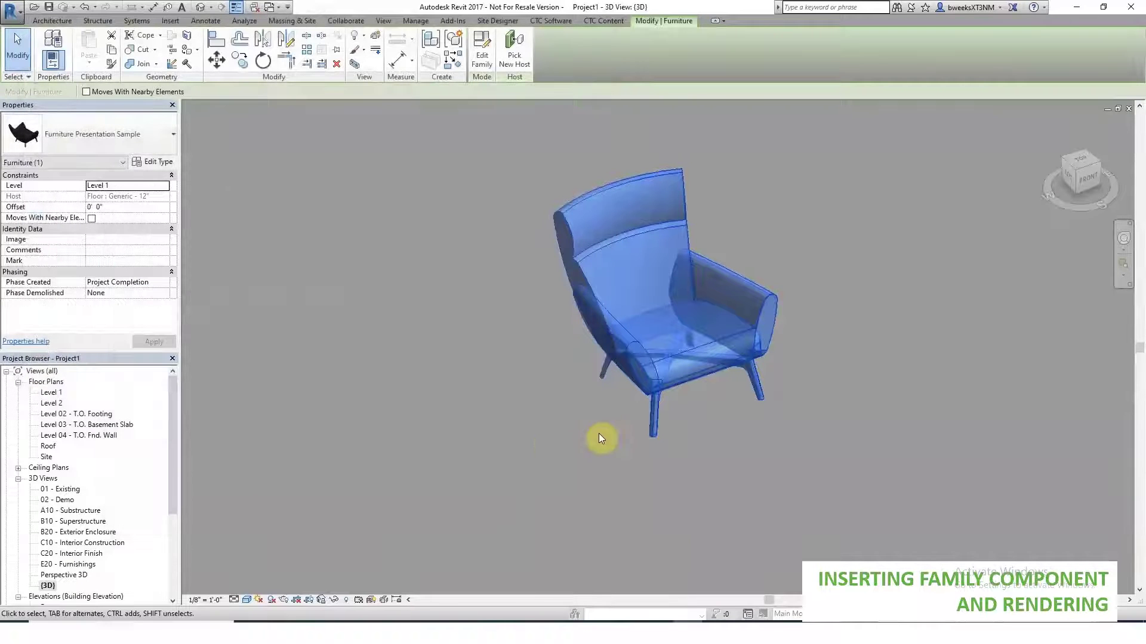
pyautogui.click(757, 252)
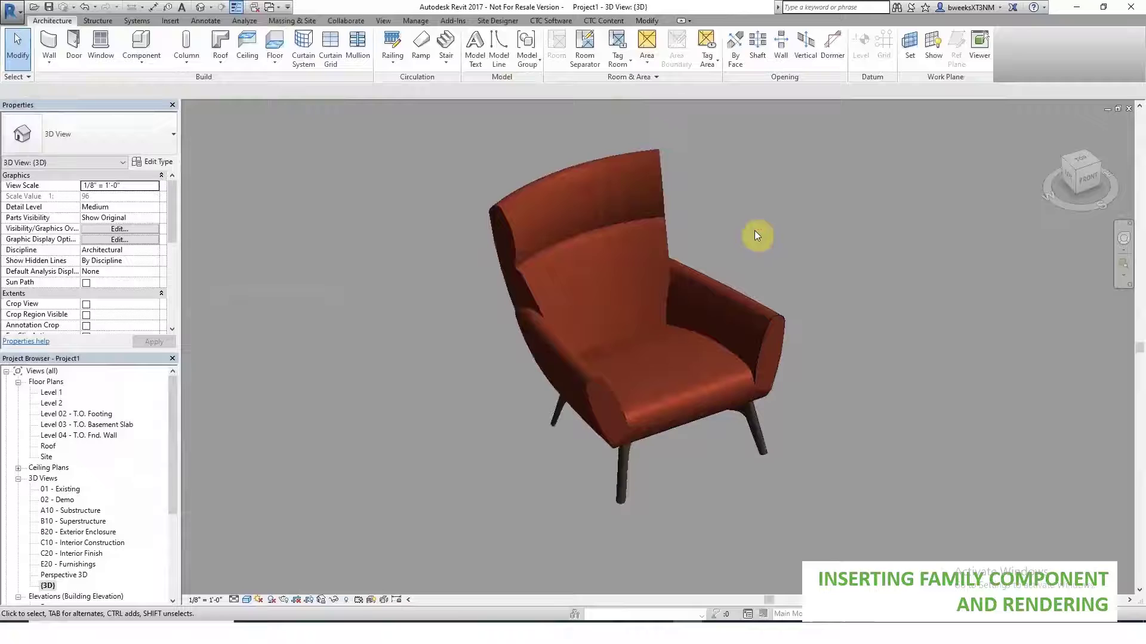
# - Render the red chair in the {3D} view with the Ray Trace visual style
pyautogui.scroll(3, 752, 236)
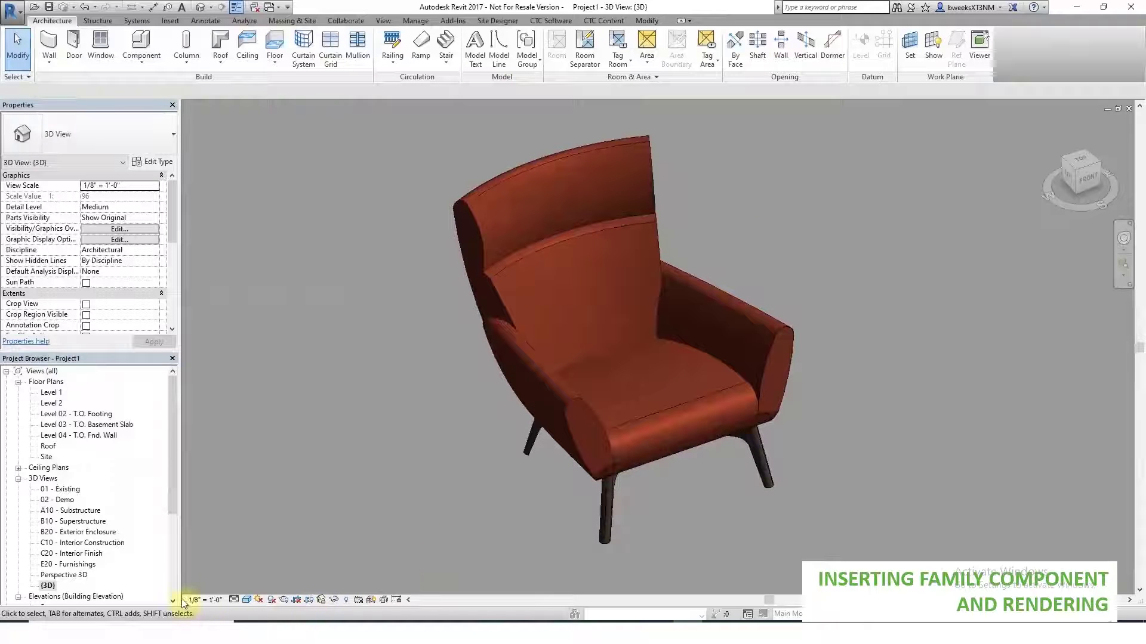
pyautogui.click(247, 599)
pyautogui.click(263, 587)
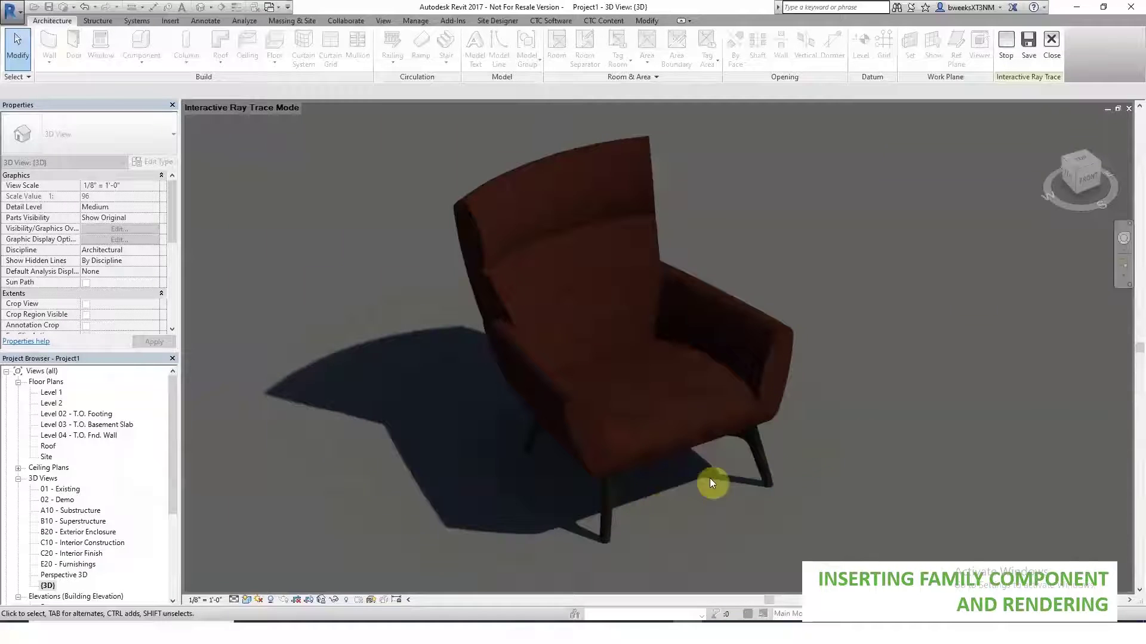
pyautogui.scroll(1, 685, 466)
pyautogui.moveTo(683, 475); pyautogui.dragTo(699, 515, button='middle')
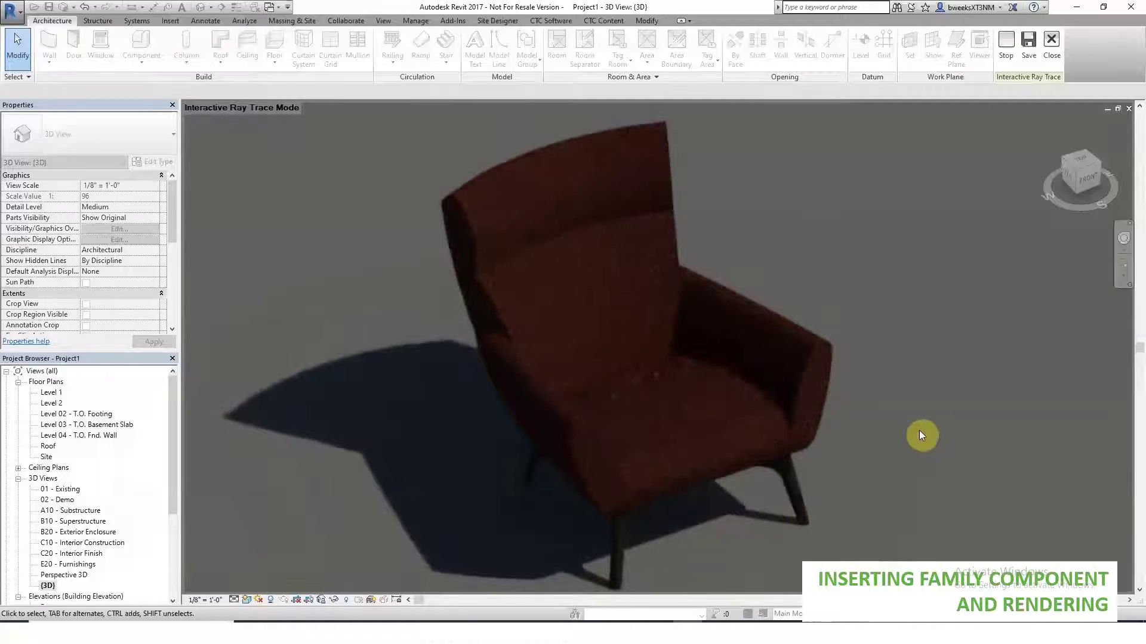